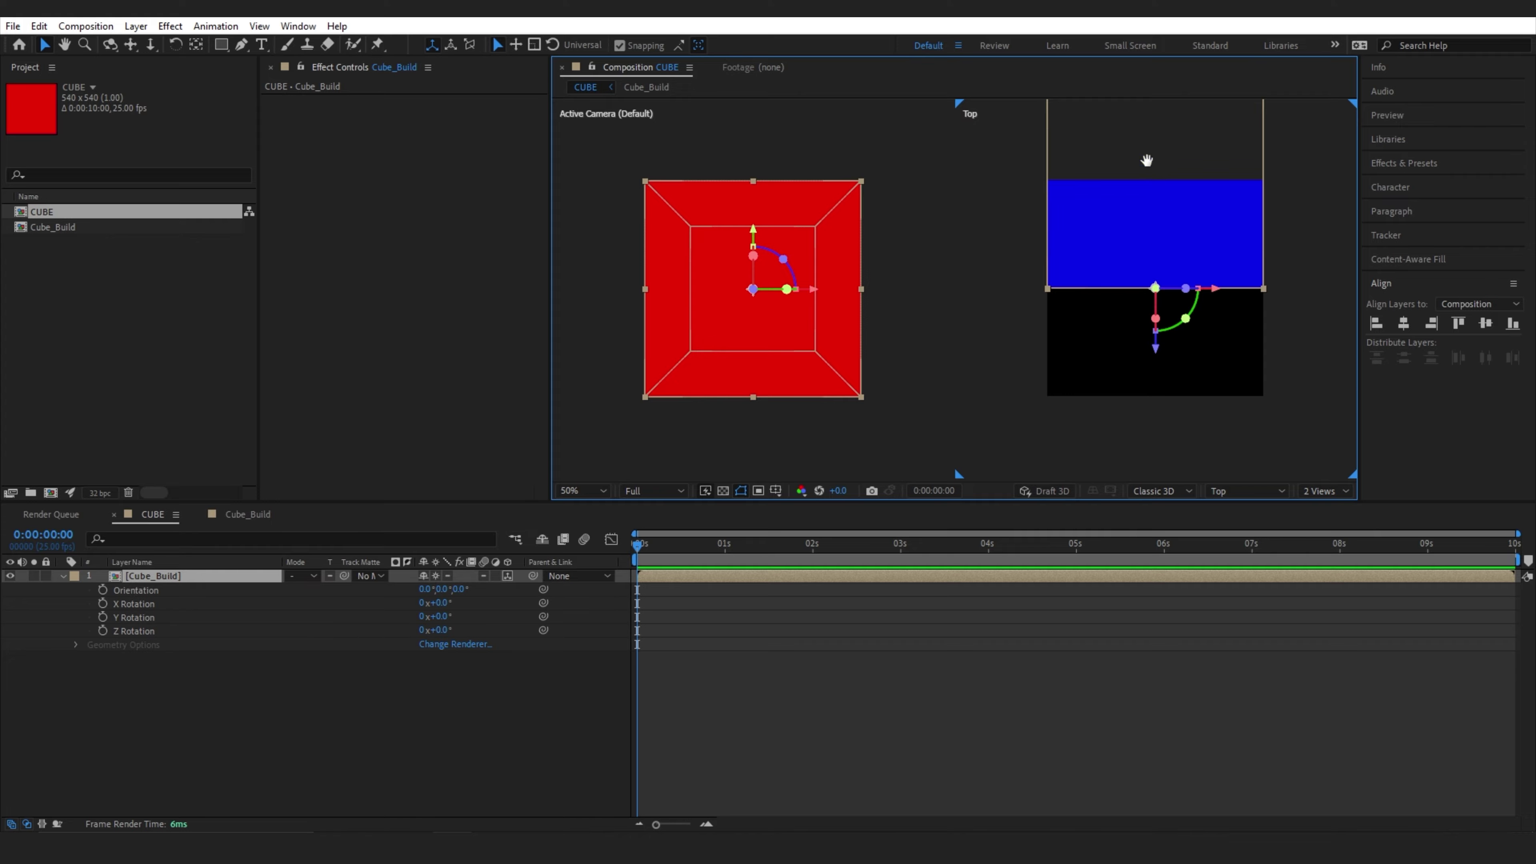
# Set the Cube_Build layer's Z anchor point to 270, centring the pivot within the cube's depth
pyautogui.moveTo(1145, 158); pyautogui.dragTo(1159, 250)
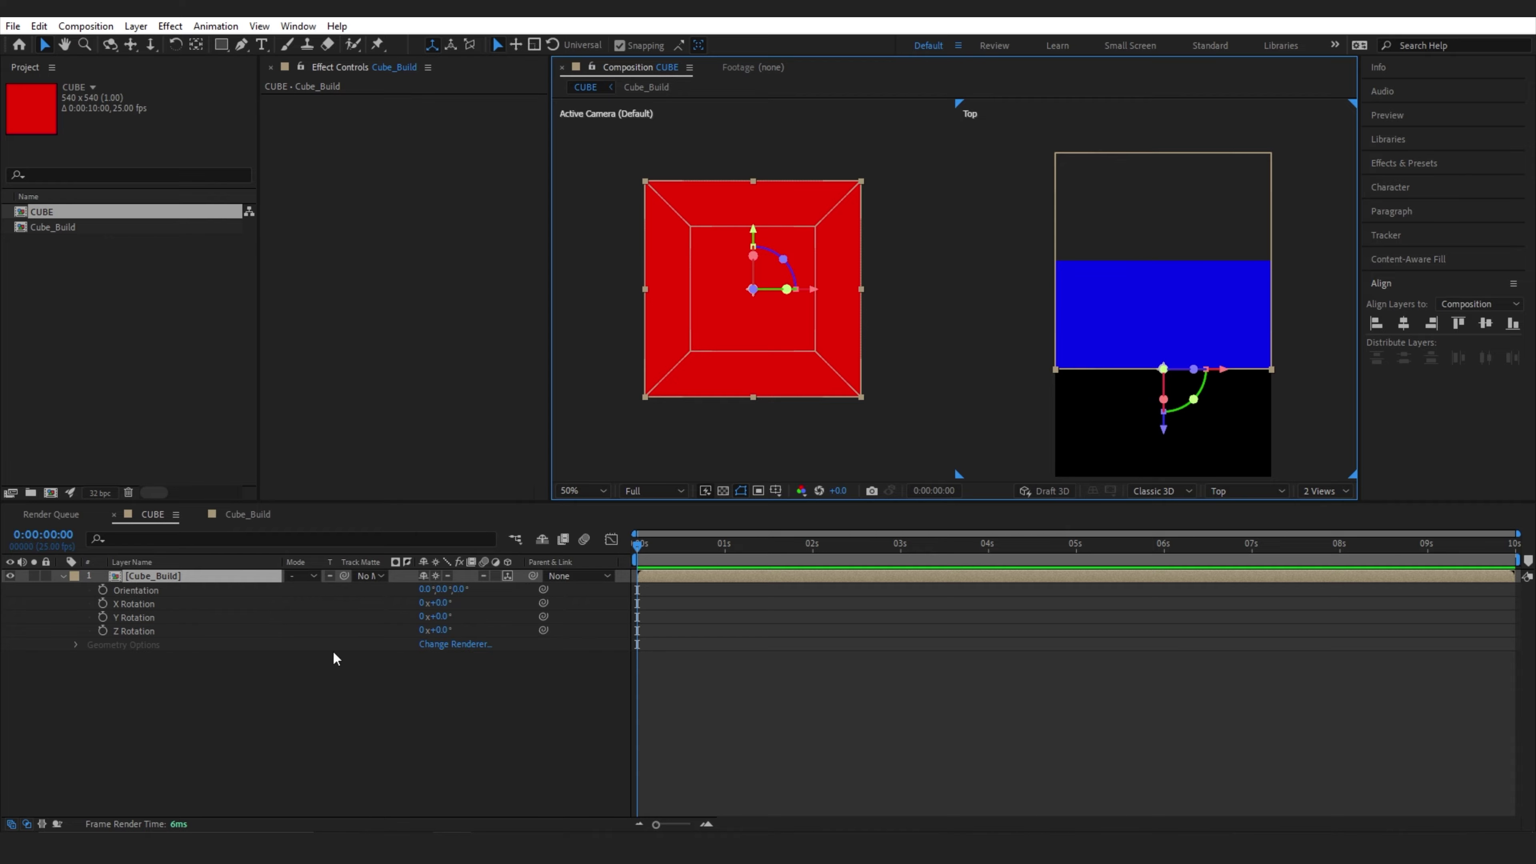
pyautogui.click(454, 595)
pyautogui.hotkey('shift', 'a')
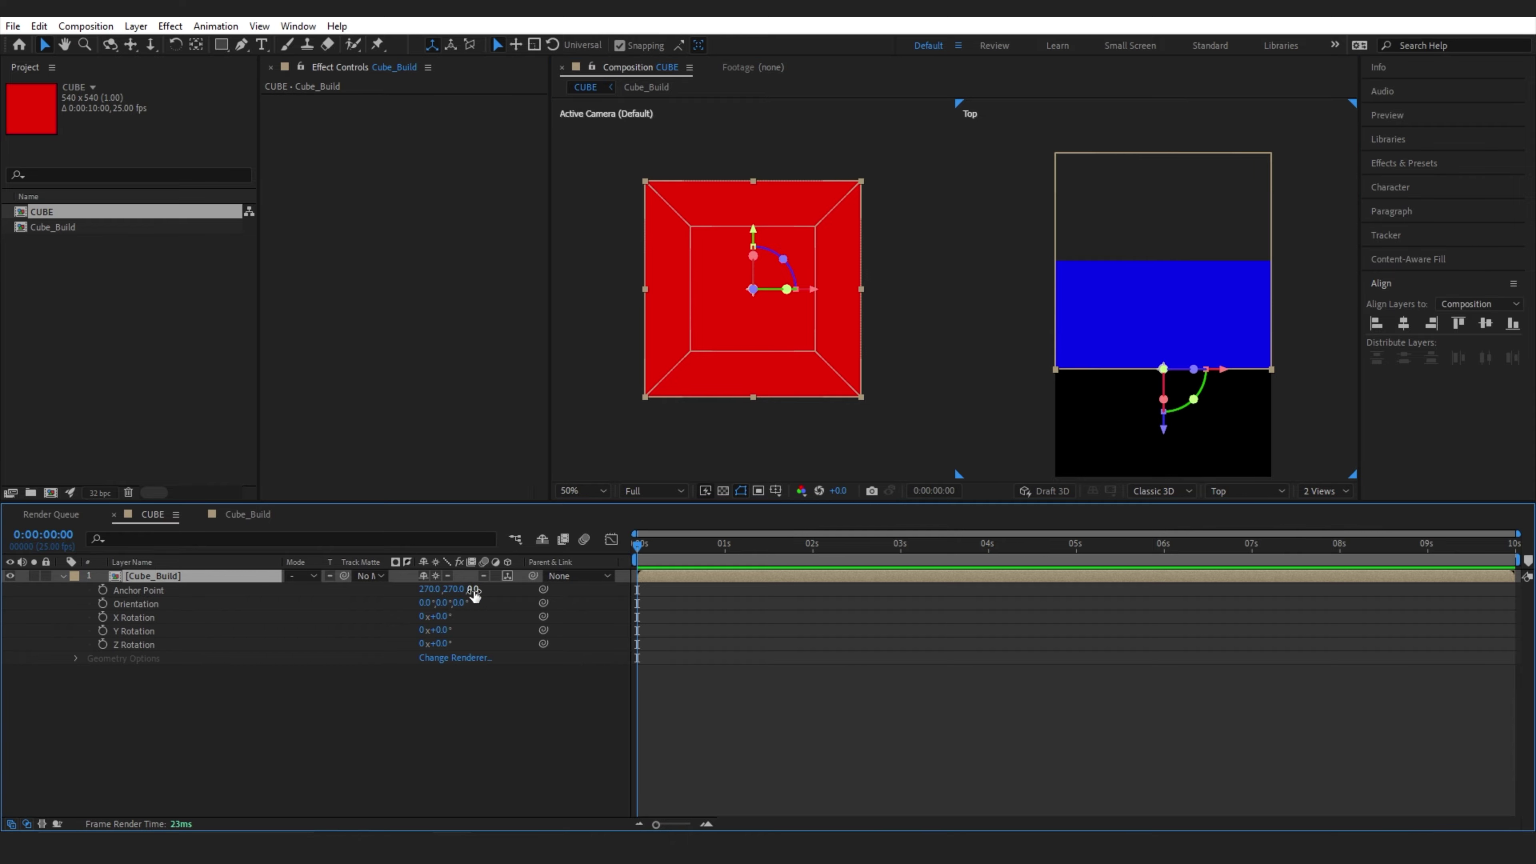
pyautogui.moveTo(473, 594); pyautogui.dragTo(482, 591)
pyautogui.click(482, 591)
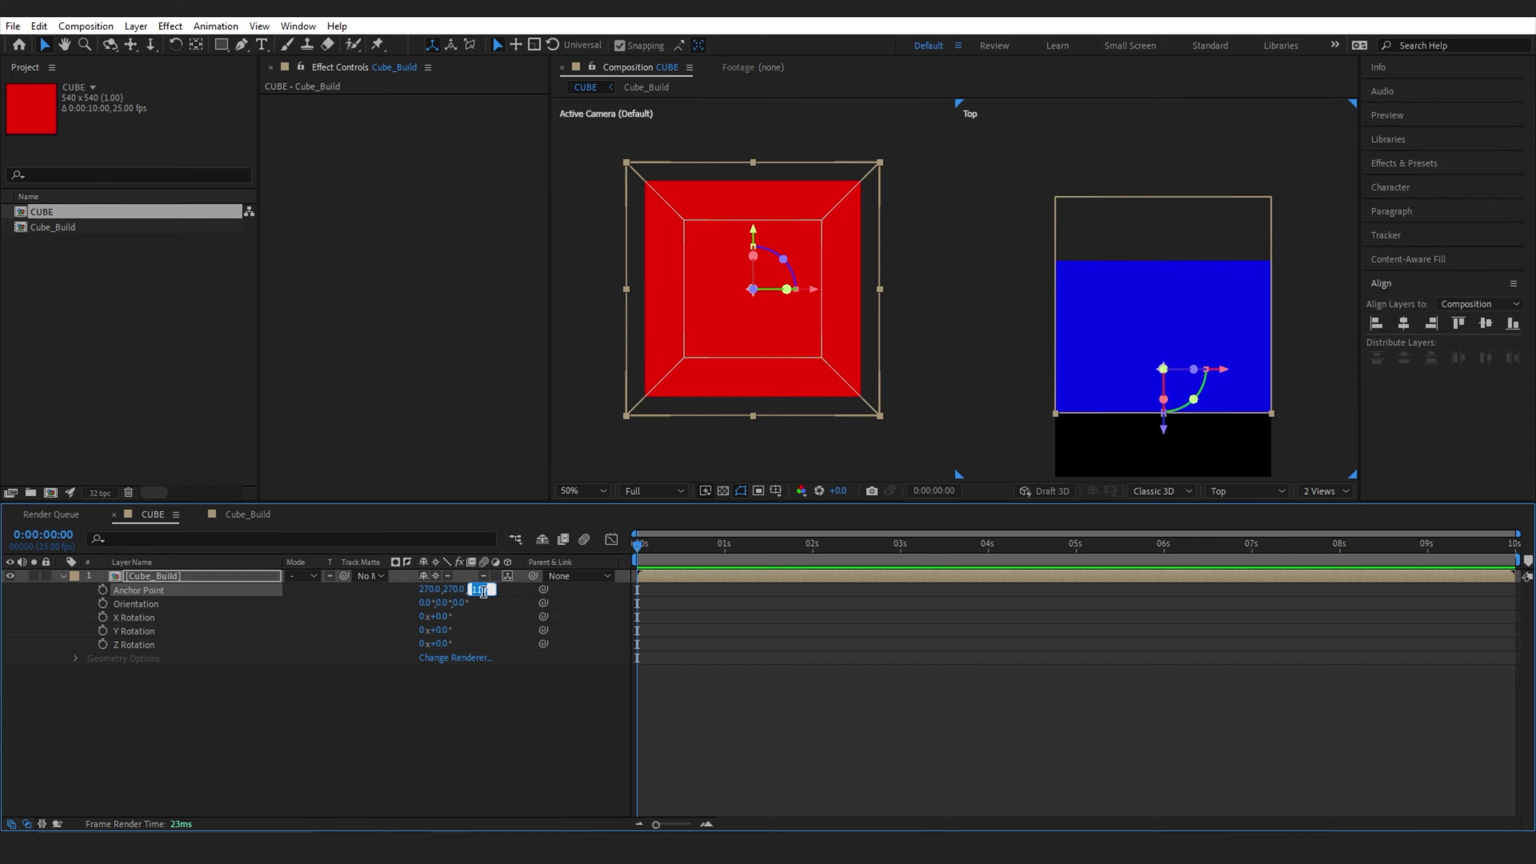
pyautogui.write('270')
pyautogui.press('Return')
pyautogui.hotkey('ctrl', 'shift', 'a')
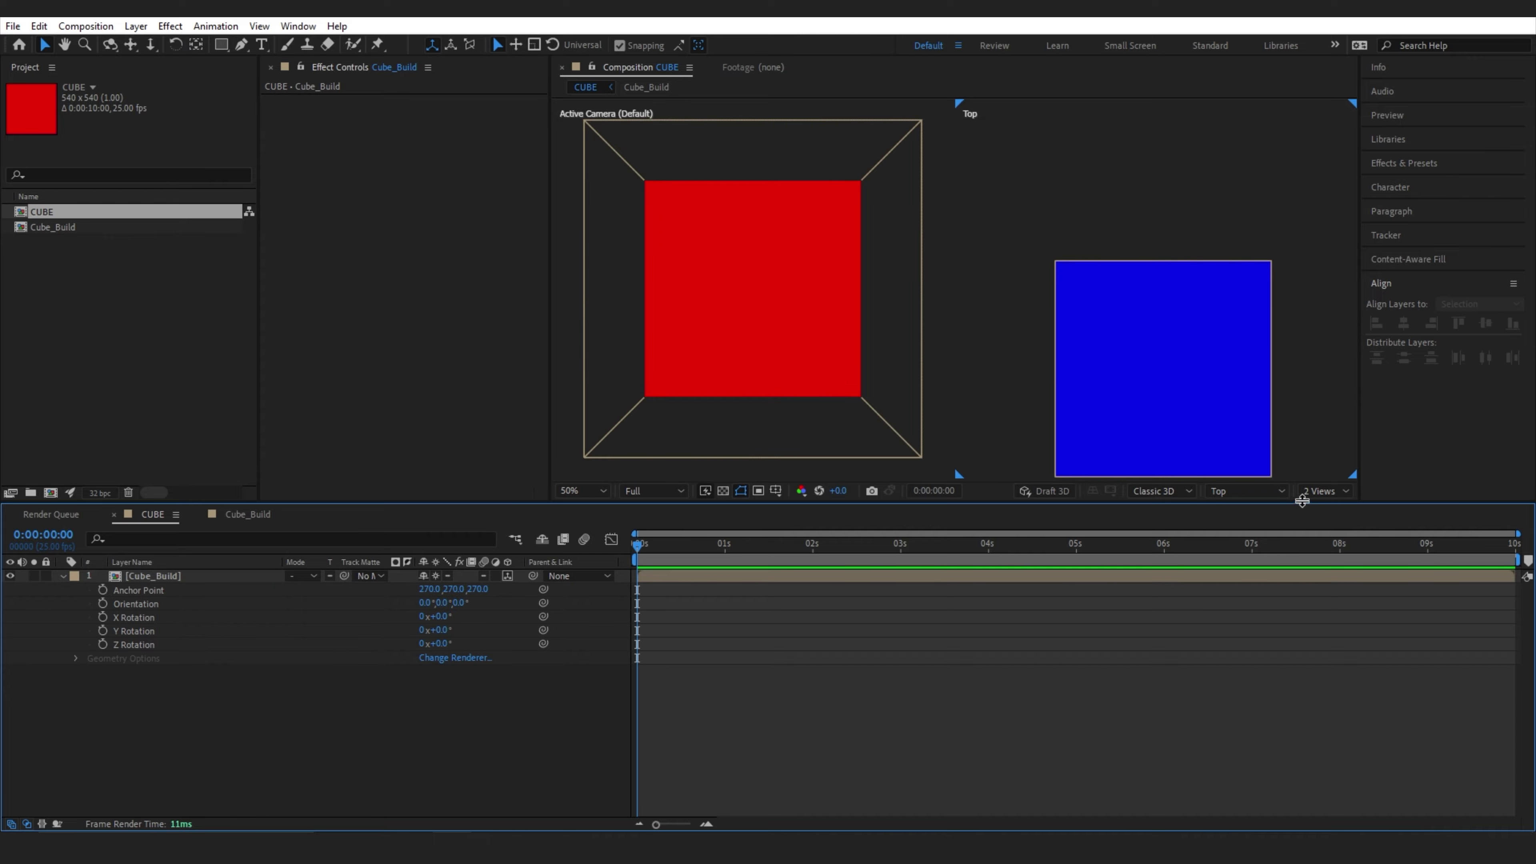
# Switch the composition viewer to a single view and fit the CUBE composition within it
pyautogui.click(1306, 492)
pyautogui.click(1318, 516)
pyautogui.click(599, 491)
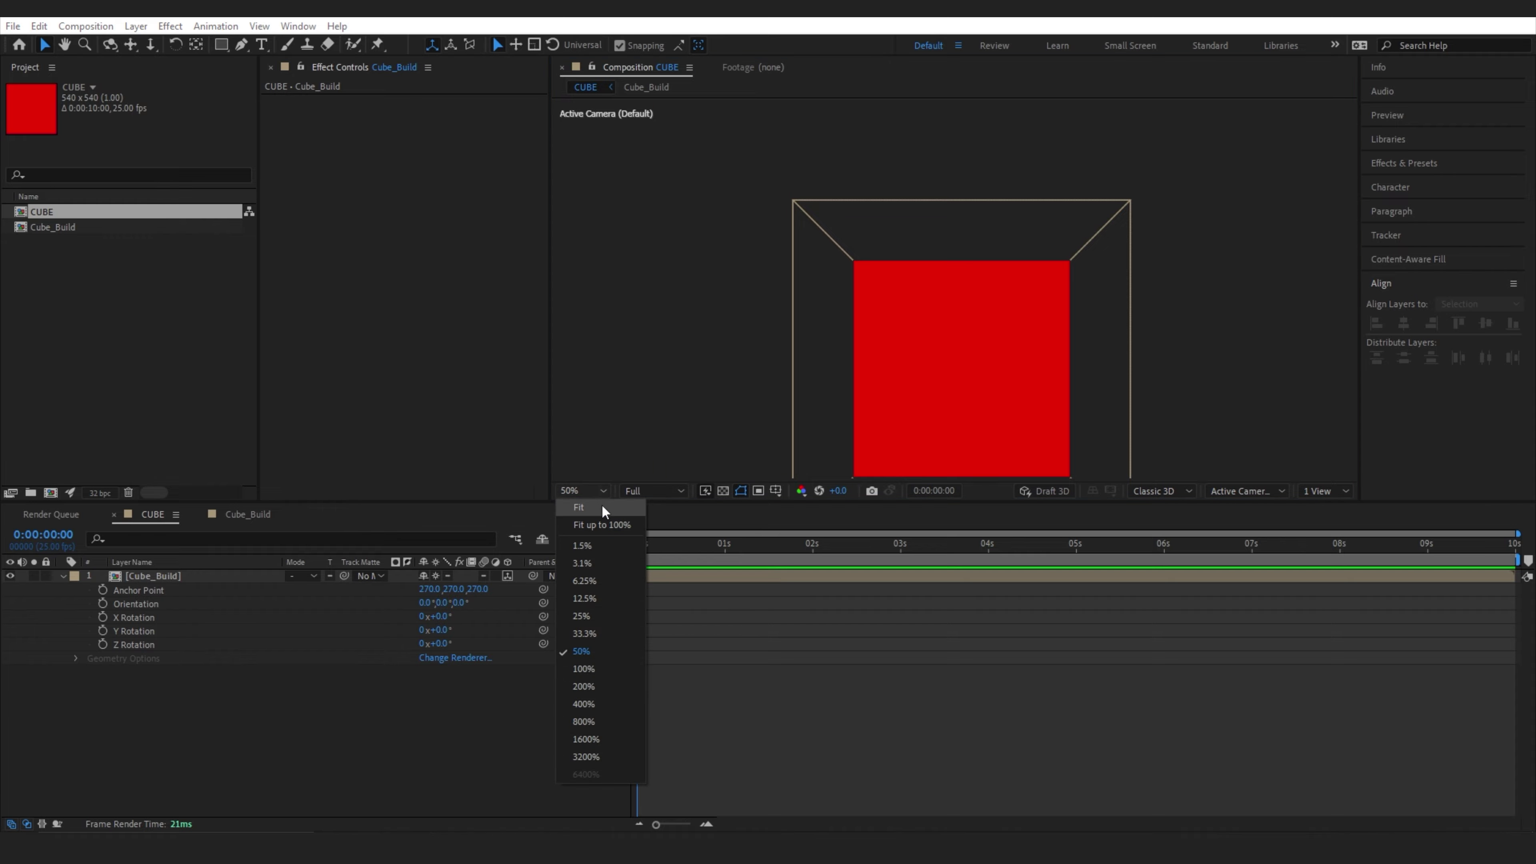
pyautogui.click(595, 541)
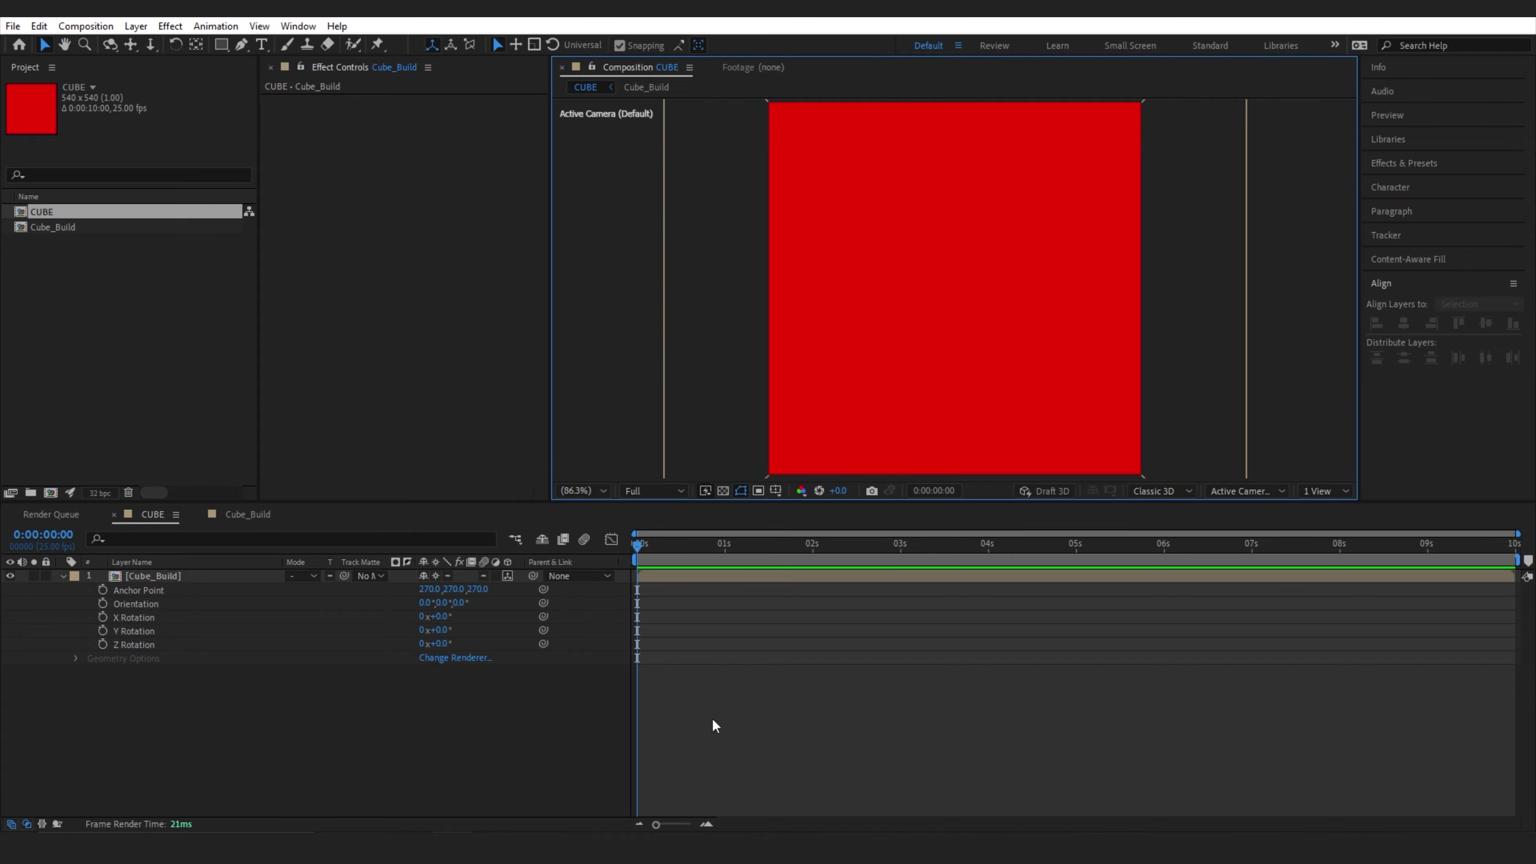
# Change the CUBE composition's dimensions to 1920 px wide and 1080 px high
pyautogui.hotkey('ctrl', 'k')
pyautogui.doubleClick(639, 321)
pyautogui.write('1920')
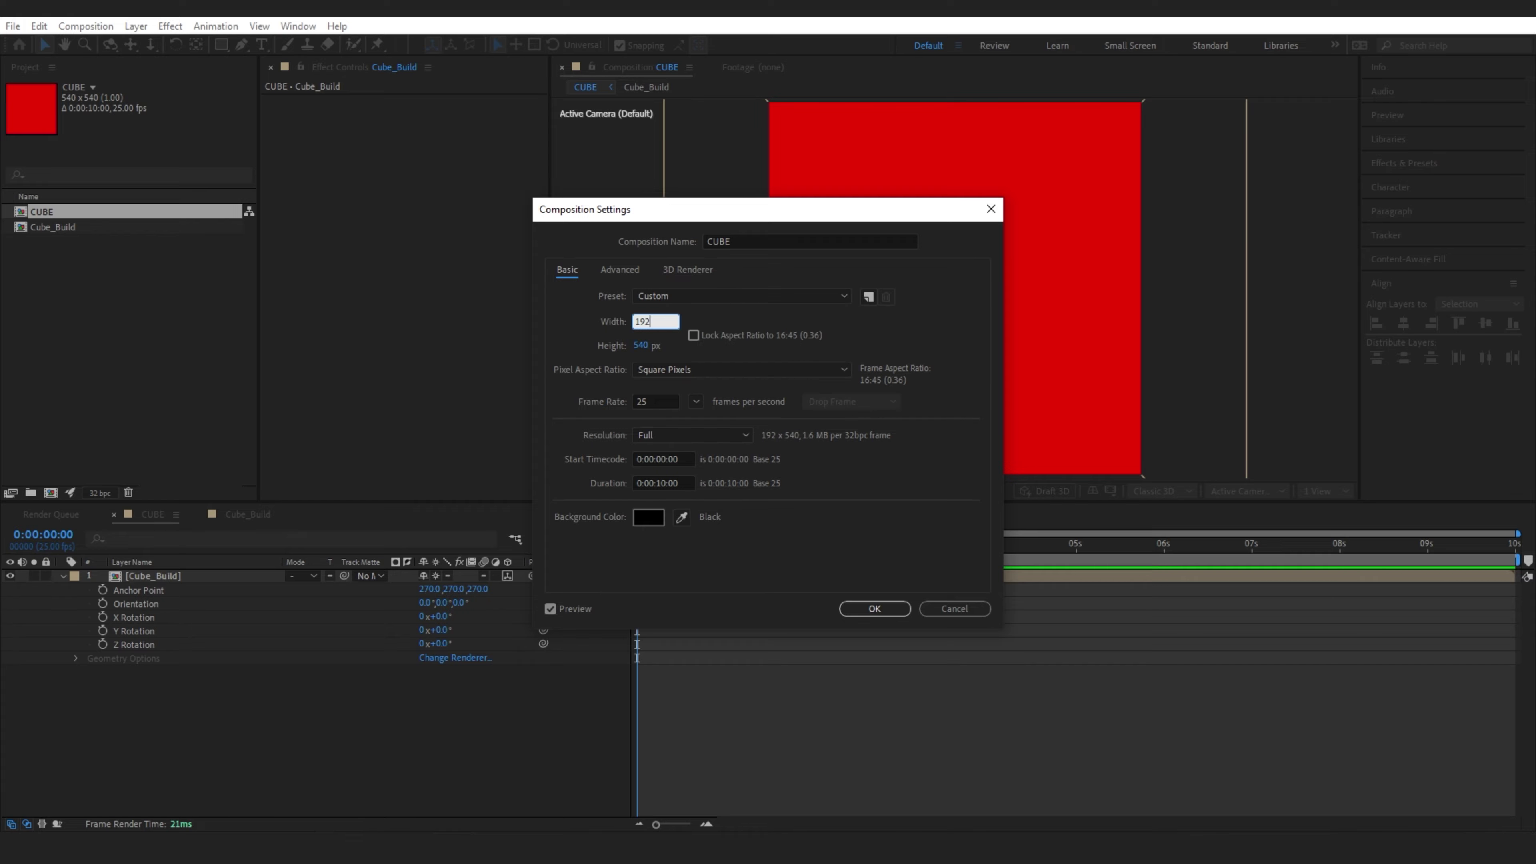
pyautogui.click(641, 346)
pyautogui.write('1080')
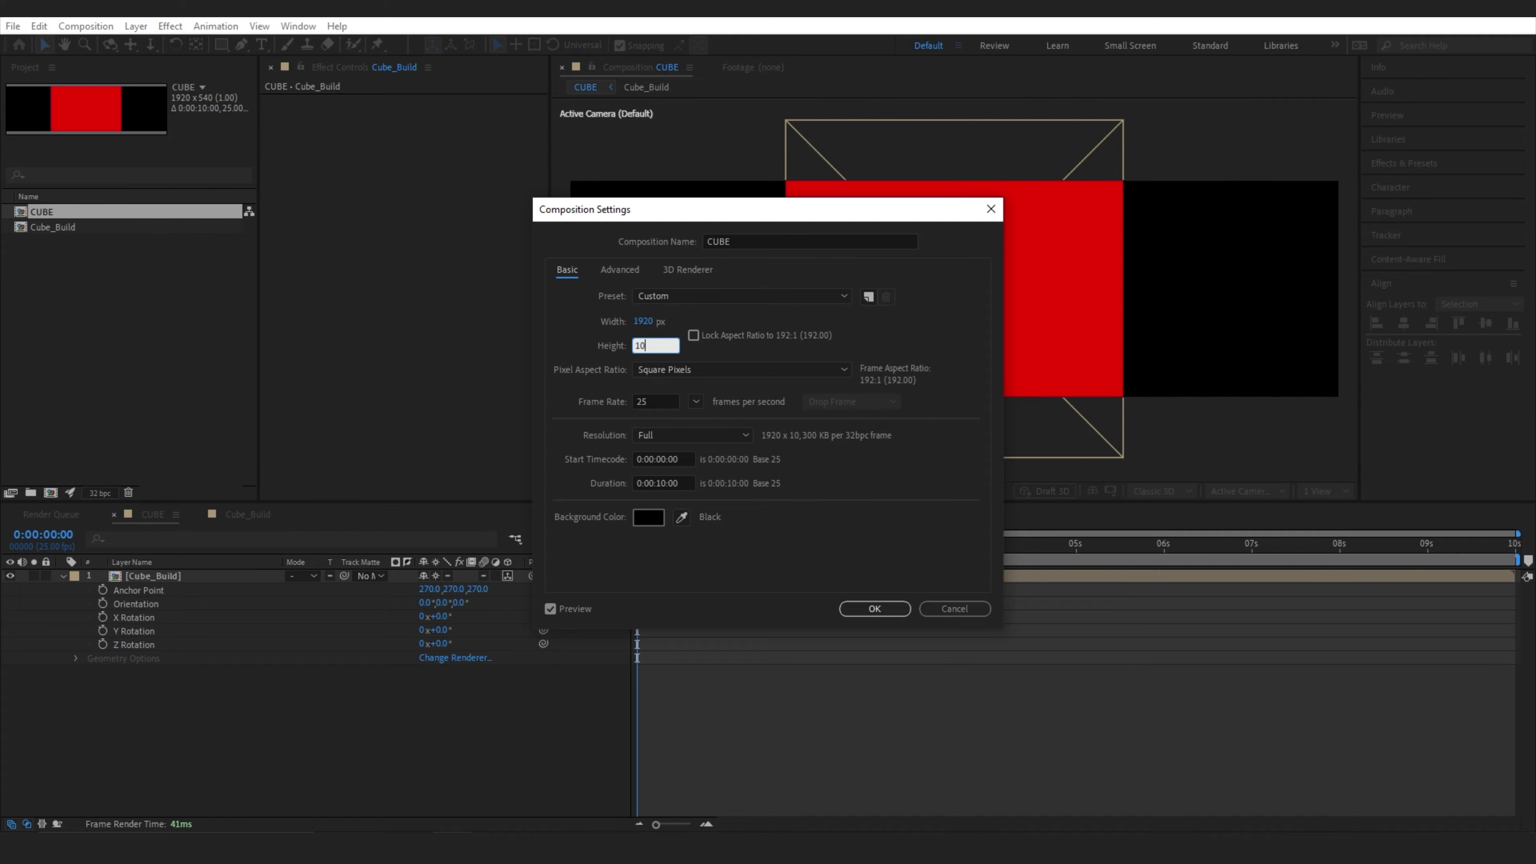
pyautogui.press('Return')
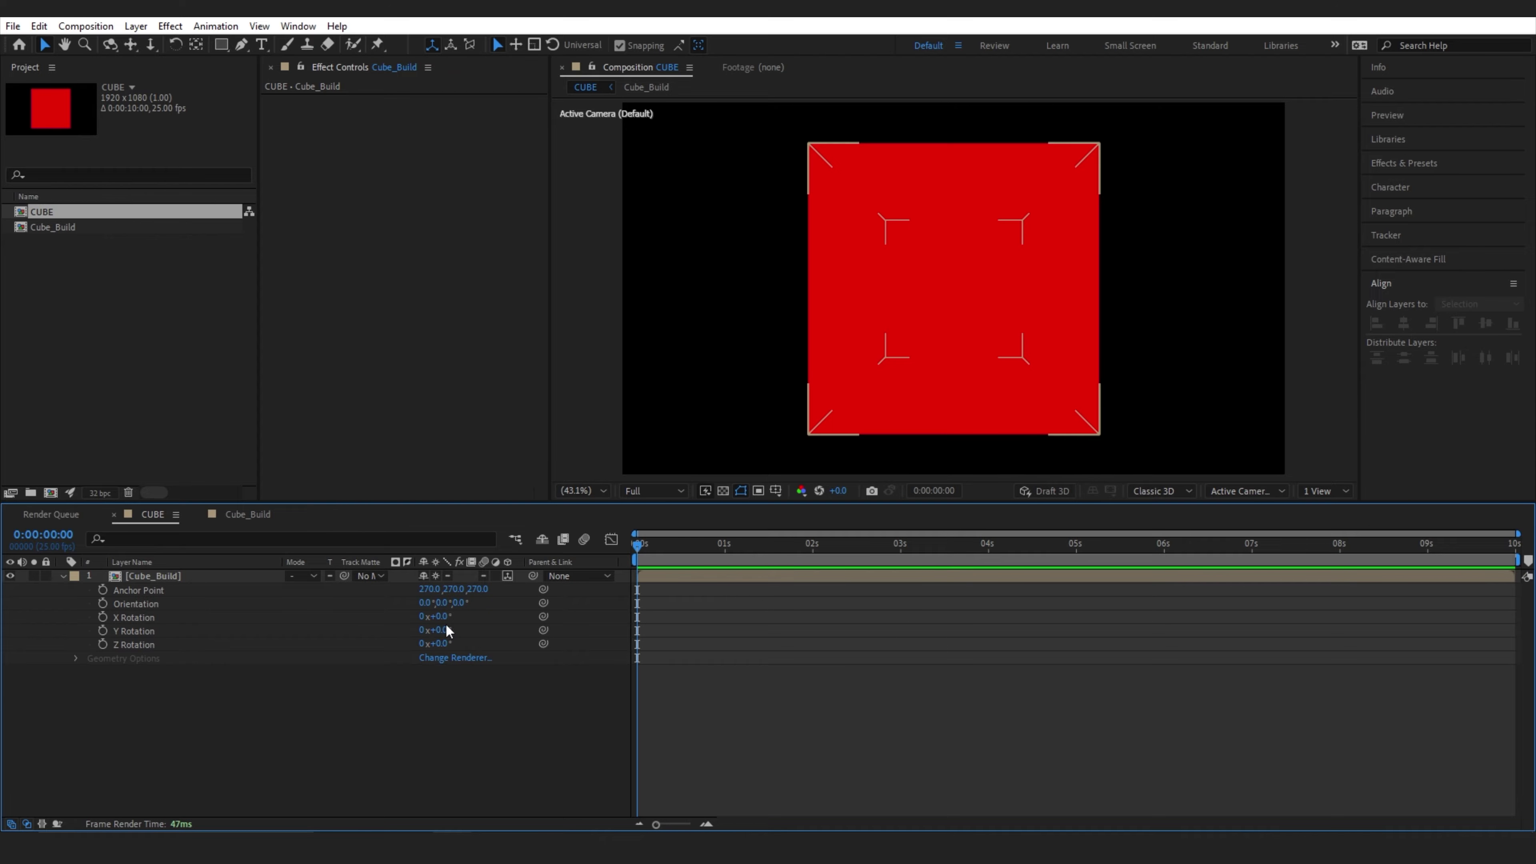
# Rotate the Cube_Build layer to about 37° on X and -47° on Y
pyautogui.moveTo(443, 617); pyautogui.dragTo(413, 631)
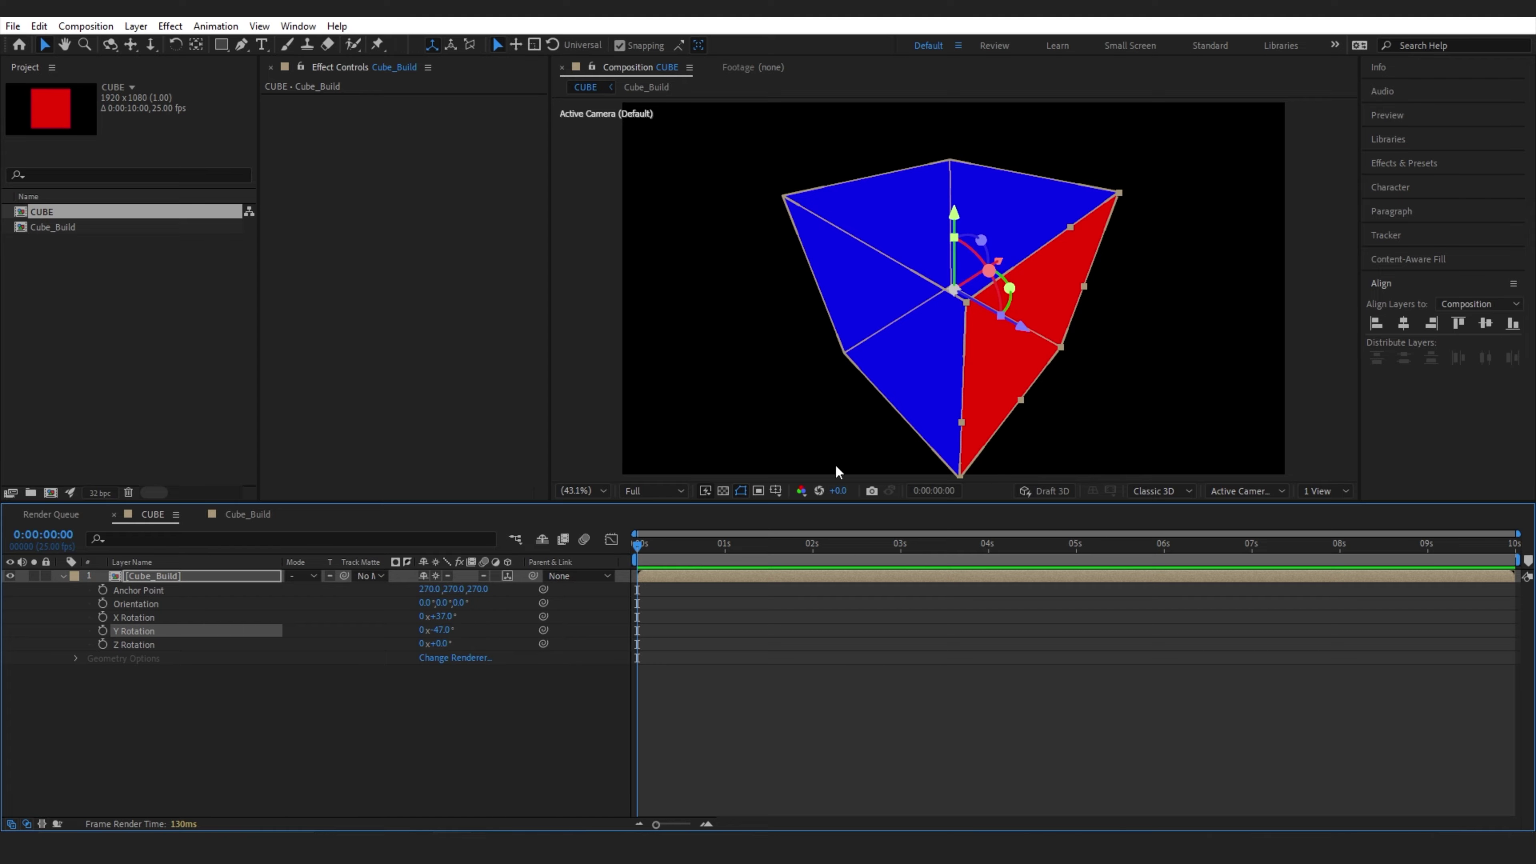
# In the Cube_Build composition, change the Left face's fill colour to bright green
pyautogui.click(248, 514)
pyautogui.click(136, 578)
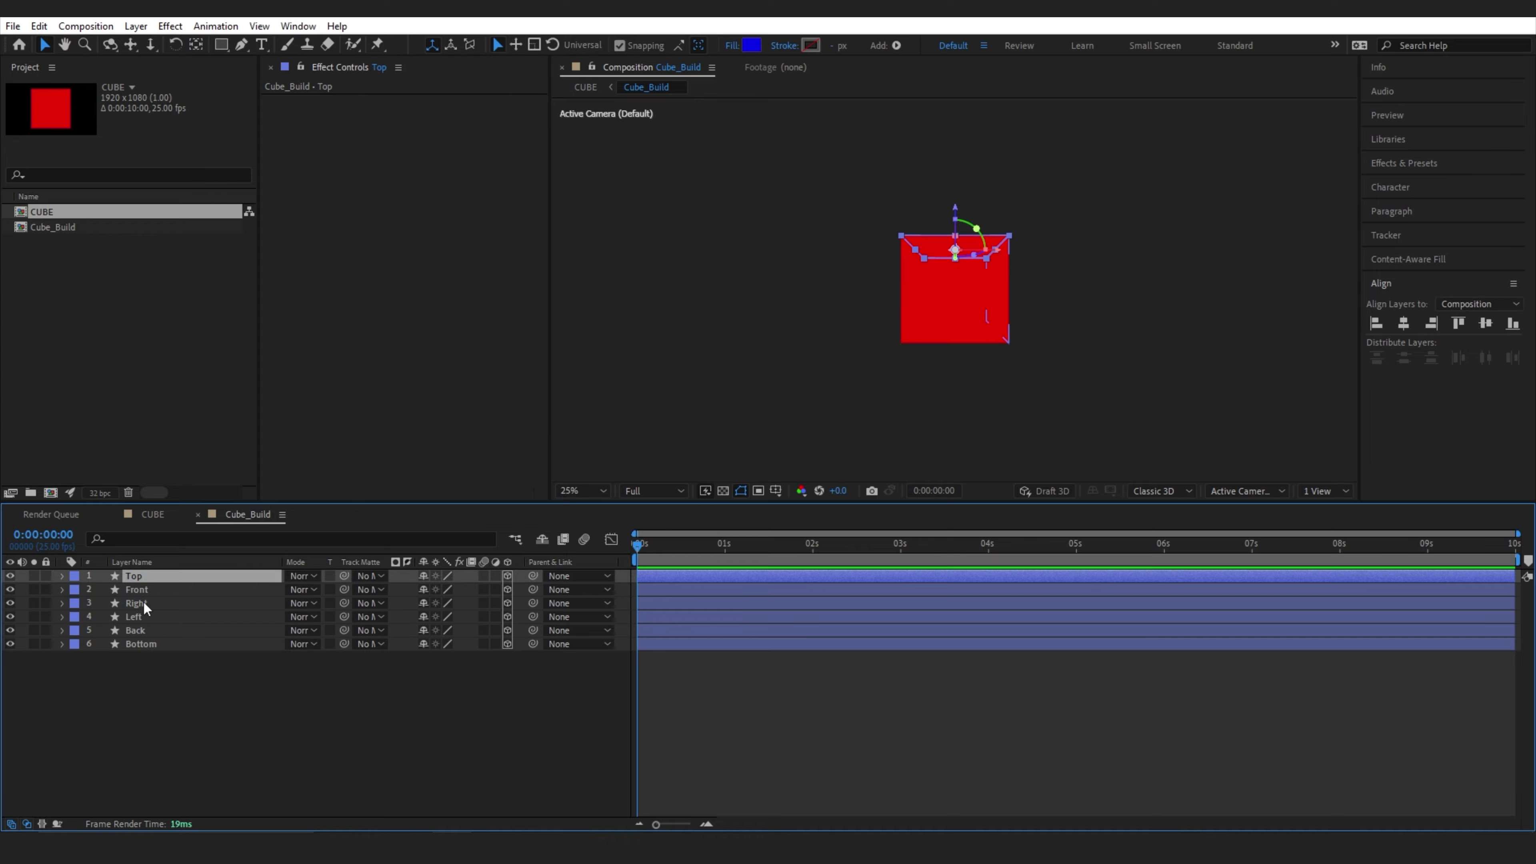
pyautogui.click(143, 603)
pyautogui.click(140, 616)
pyautogui.click(752, 46)
pyautogui.click(639, 439)
pyautogui.click(766, 301)
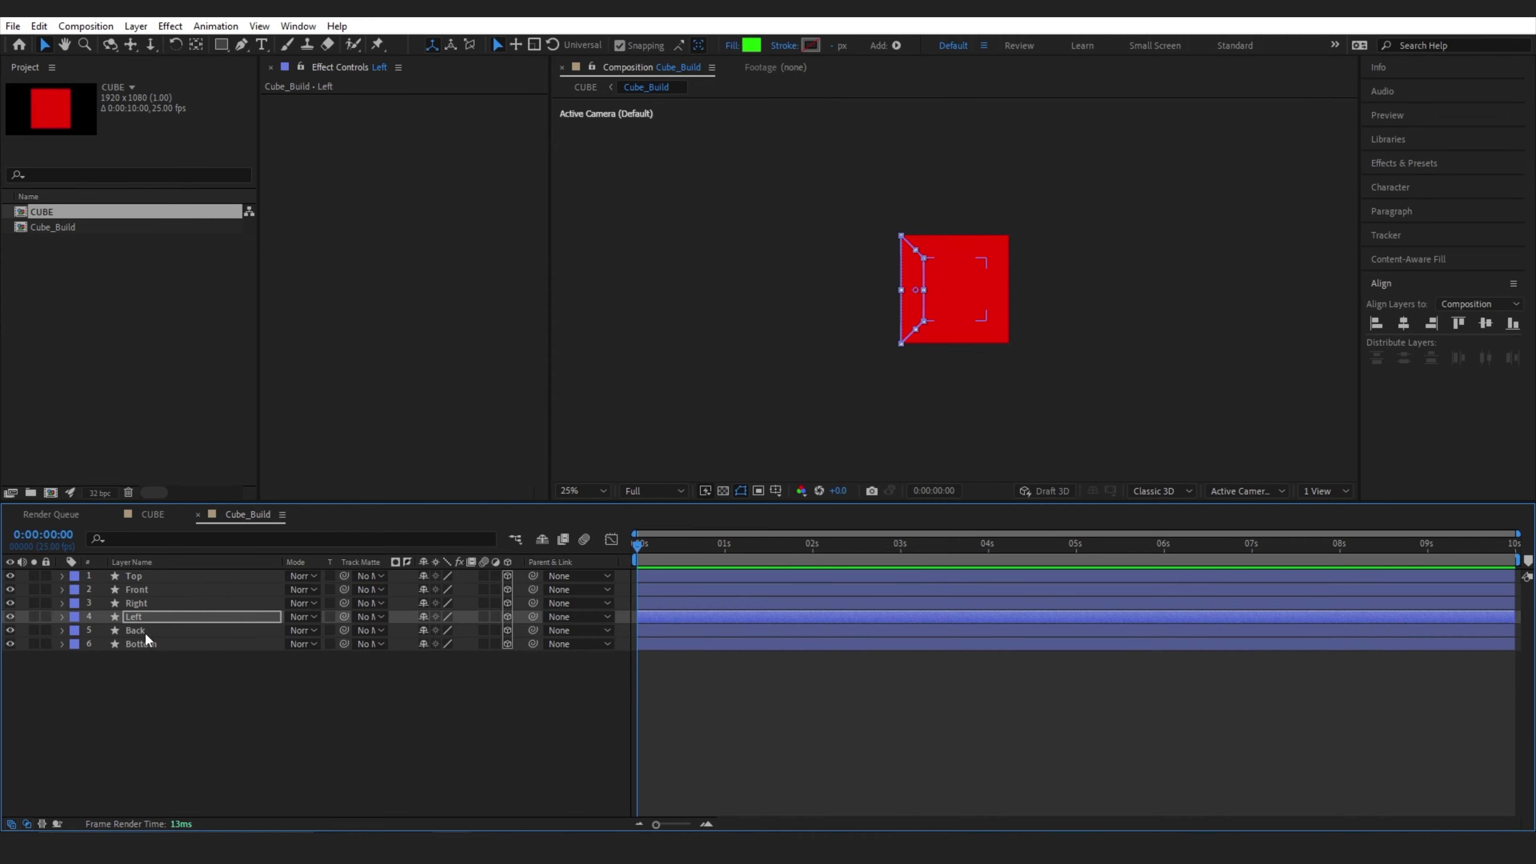
# Recolour the Back face's fill to orange and the Bottom face's fill to dark green
pyautogui.click(144, 630)
pyautogui.click(752, 45)
pyautogui.moveTo(639, 479); pyautogui.dragTo(639, 485)
pyautogui.click(766, 301)
pyautogui.click(140, 643)
pyautogui.click(752, 45)
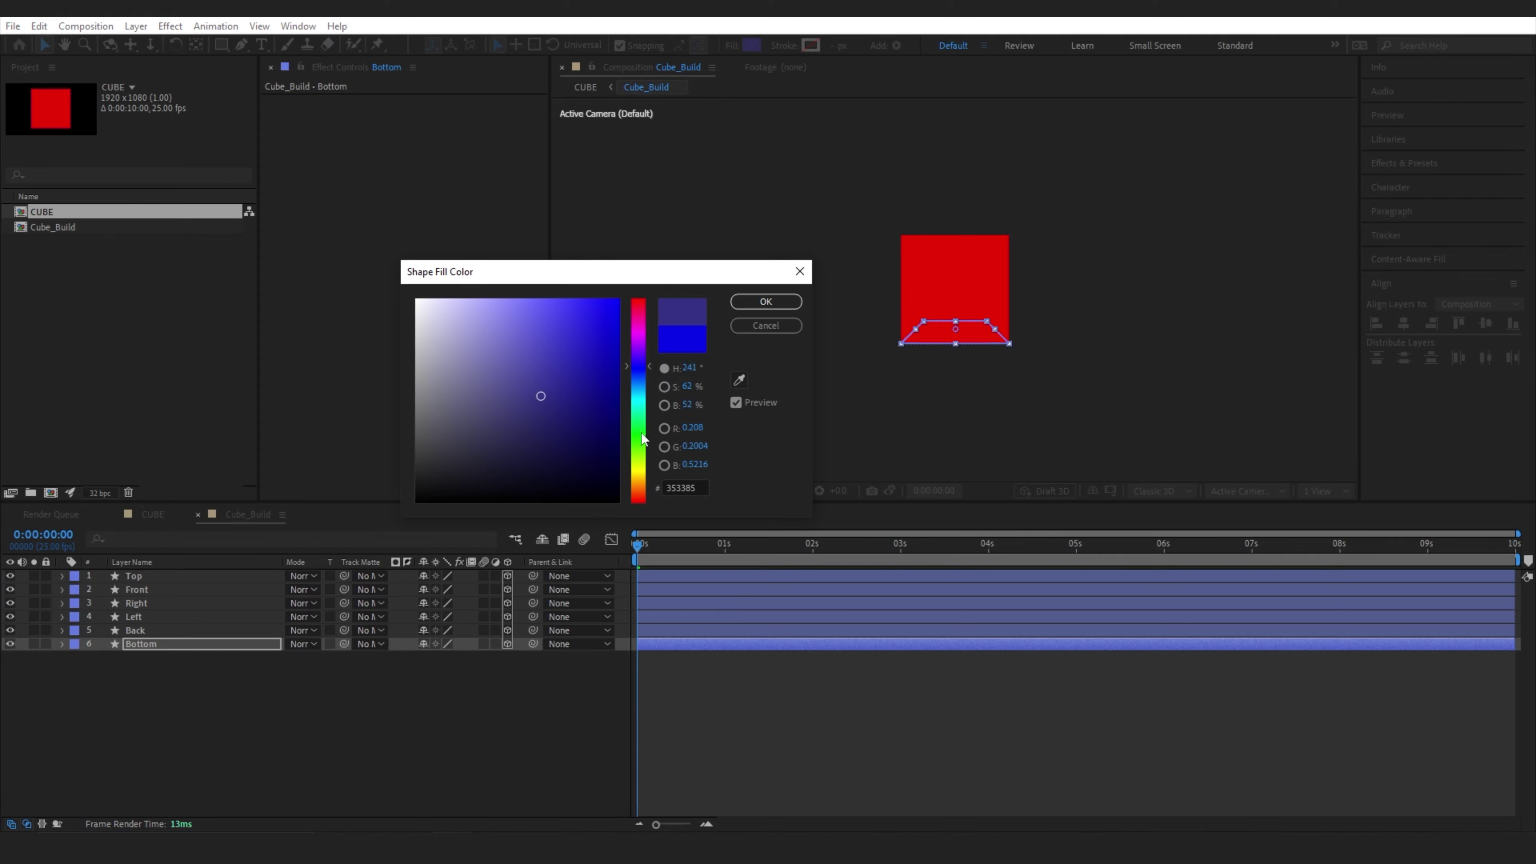
pyautogui.click(639, 447)
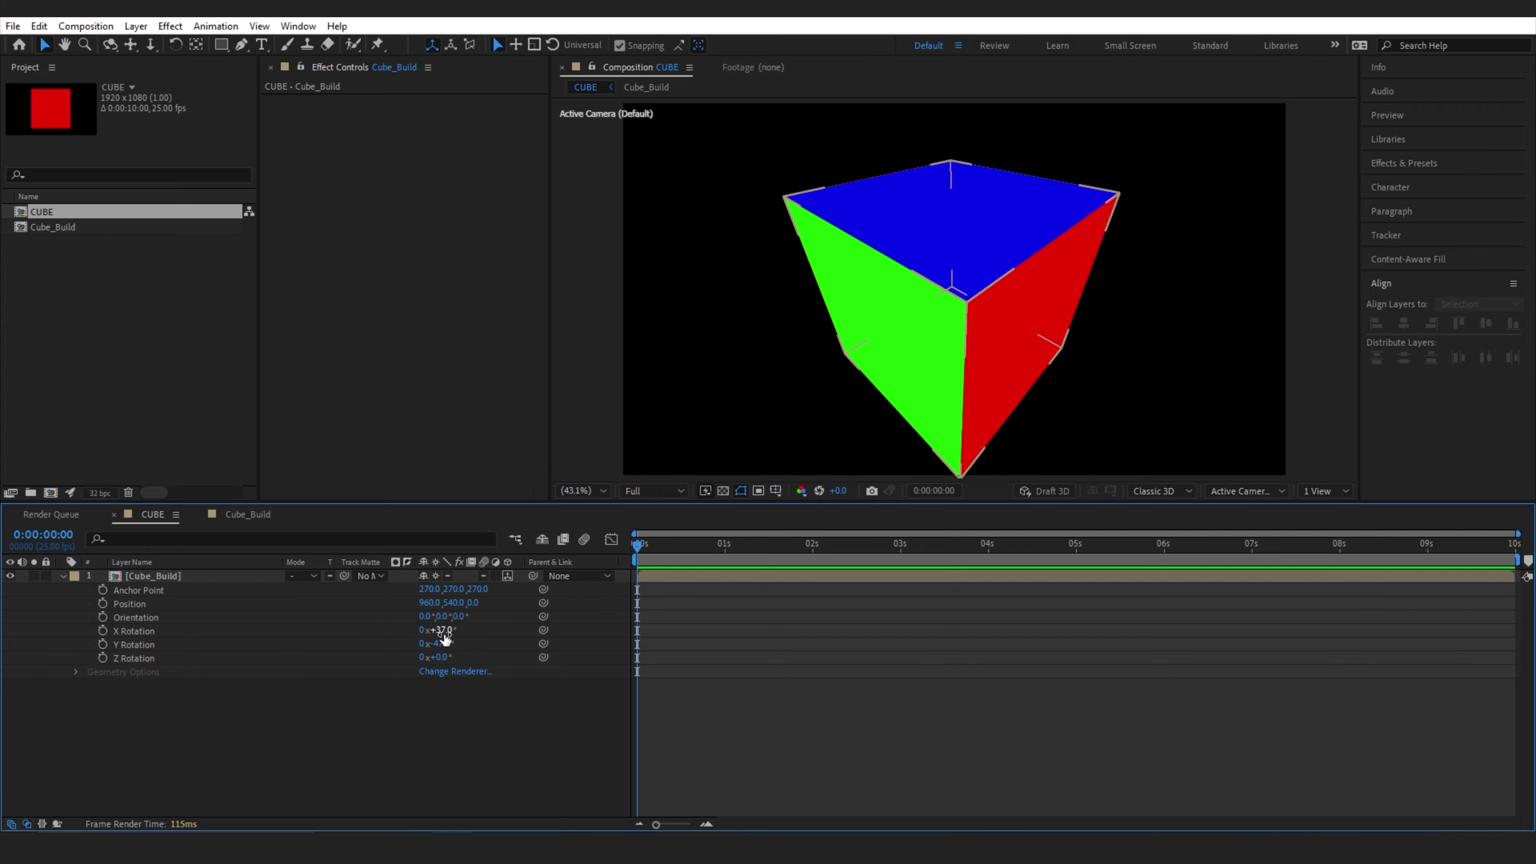
# Push the cube back to about 302 on Z and rotate it to about 23° on X and 54° on Y
pyautogui.moveTo(445, 632)
pyautogui.mouseDown()
pyautogui.moveTo(465, 646)
pyautogui.moveTo(447, 656)
pyautogui.mouseUp()
pyautogui.moveTo(473, 603); pyautogui.dragTo(479, 603)
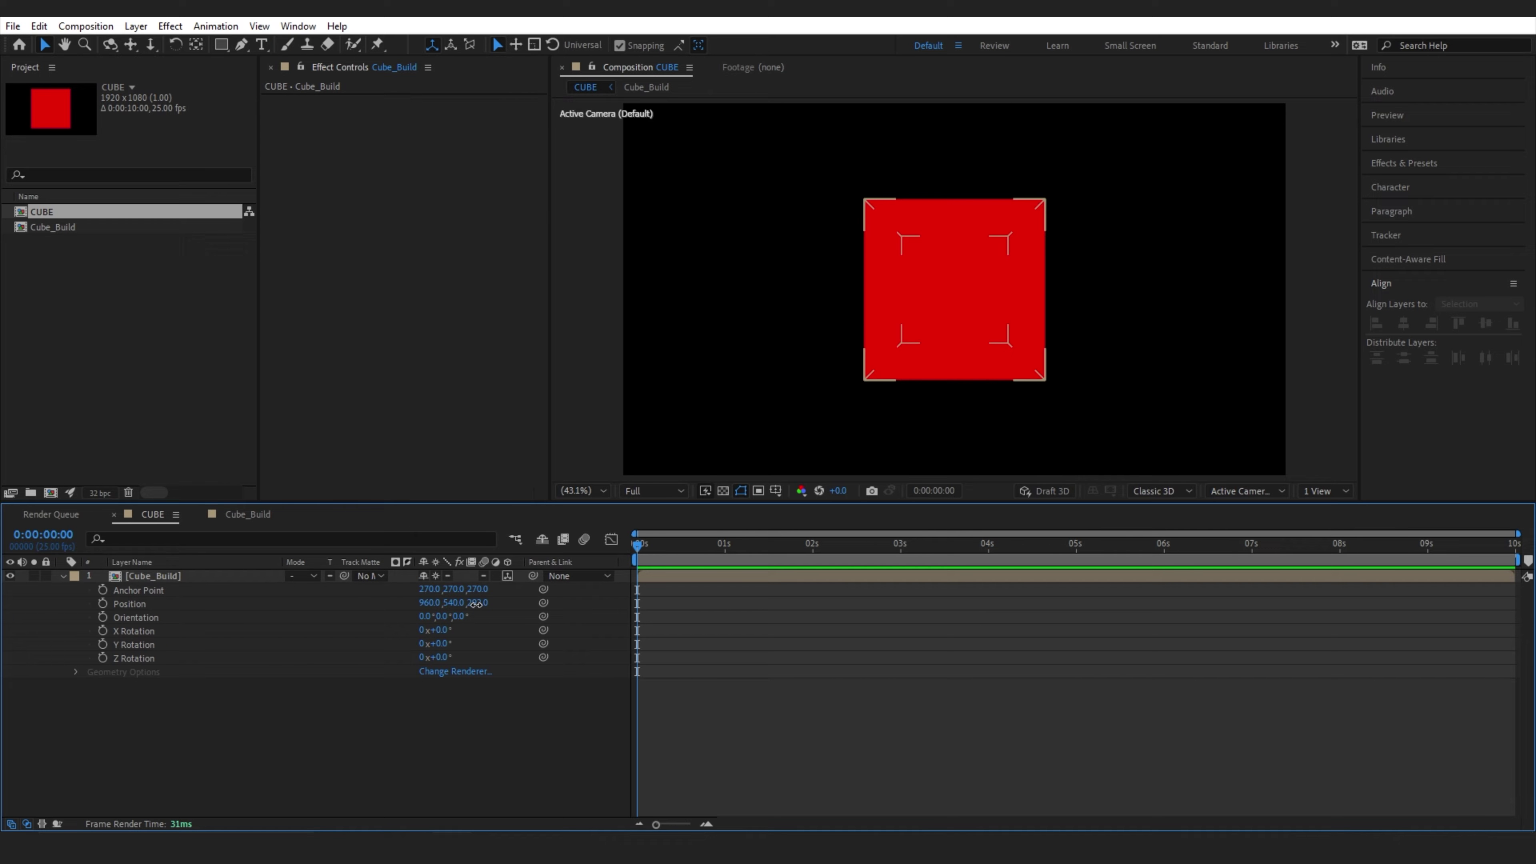
pyautogui.hotkey('ctrl', 'z')
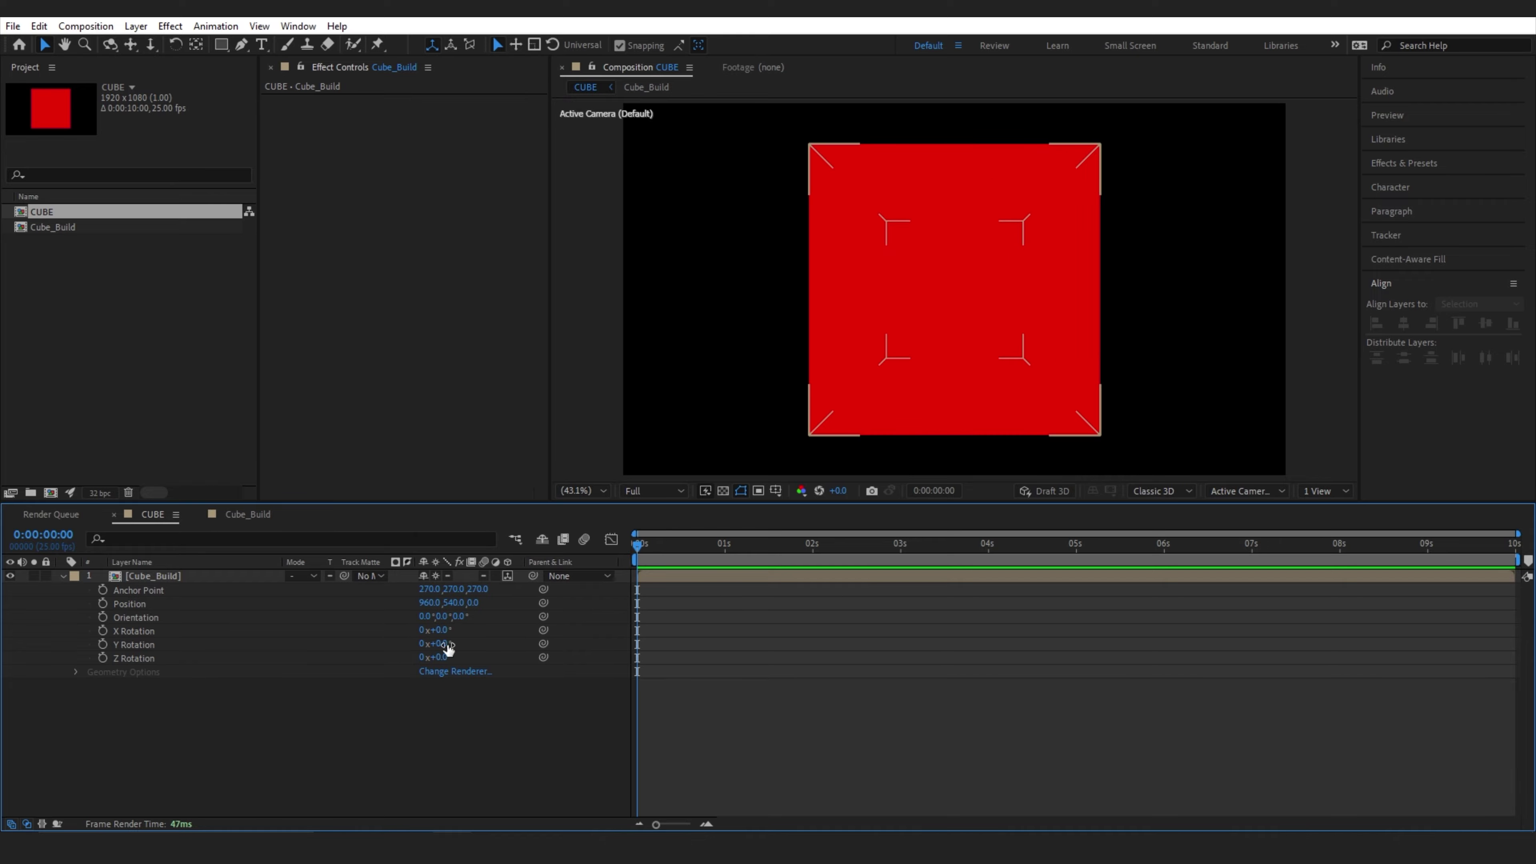
pyautogui.moveTo(446, 645); pyautogui.dragTo(769, 658)
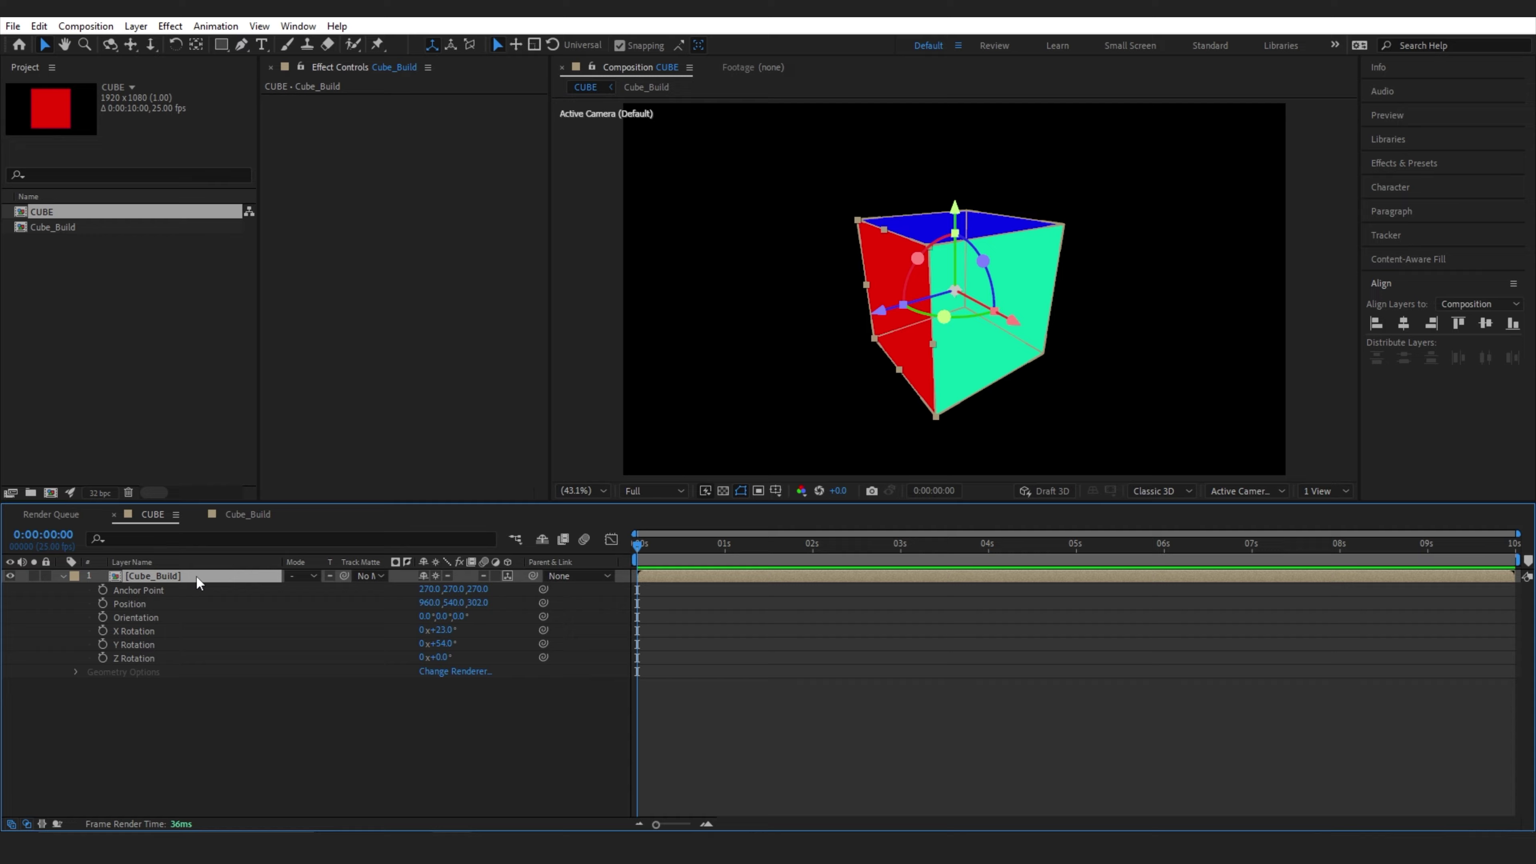
# Add a Slider Control effect to the Cube_Build layer and rename it X
pyautogui.hotkey('ctrl', 'space')
pyautogui.write('slider')
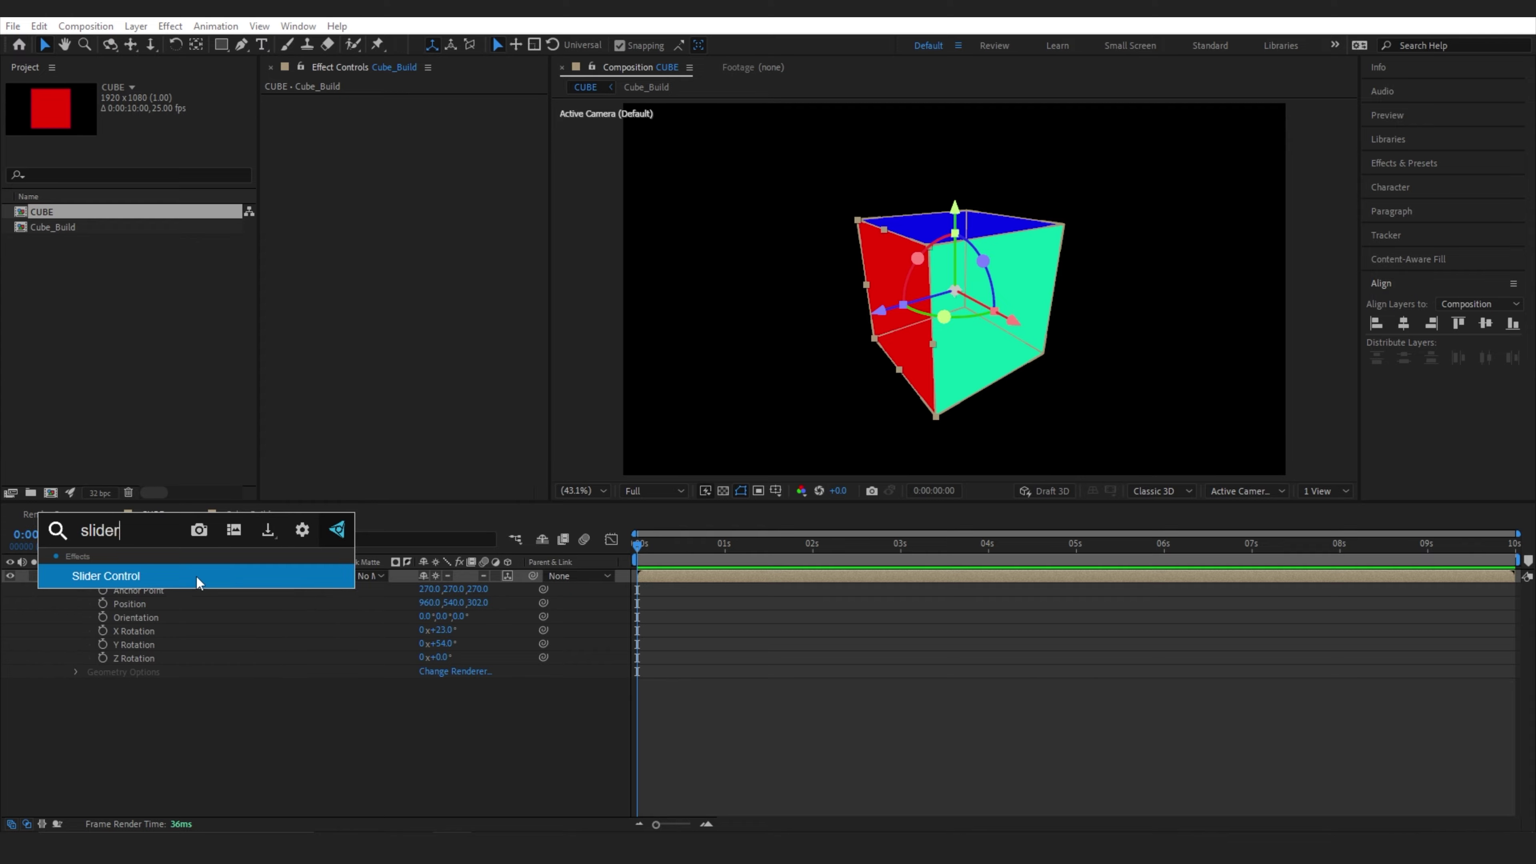
pyautogui.press('Return')
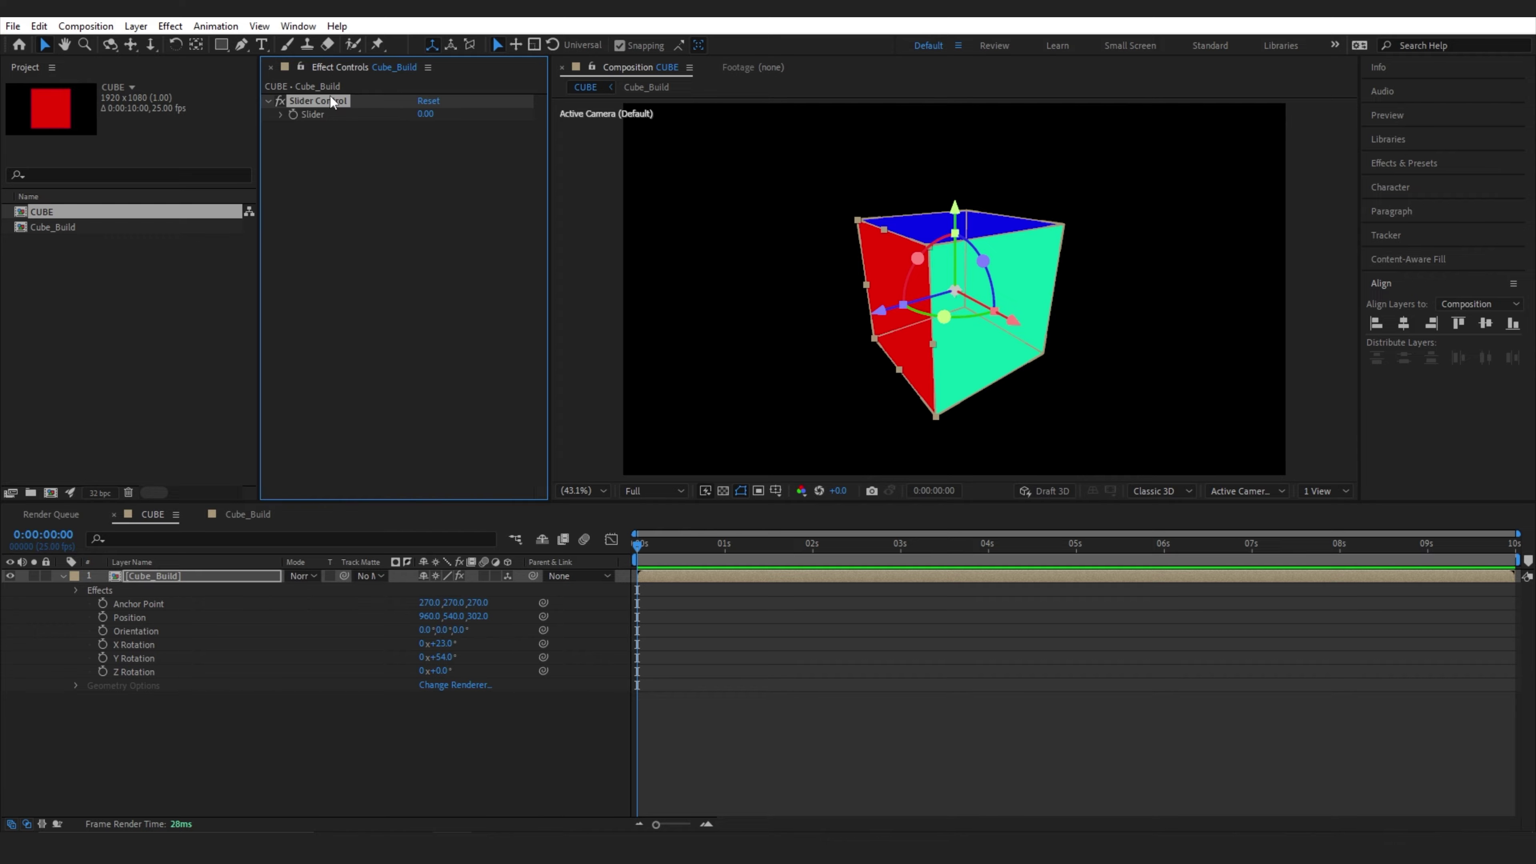
pyautogui.press('Return')
pyautogui.write('x')
pyautogui.press('Return')
# Duplicate the X slider control twice on the Cube_Build layer, naming the copies Y and Z
pyautogui.hotkey('ctrl', 'd')
pyautogui.press('Return')
pyautogui.write('Y')
pyautogui.press('Return')
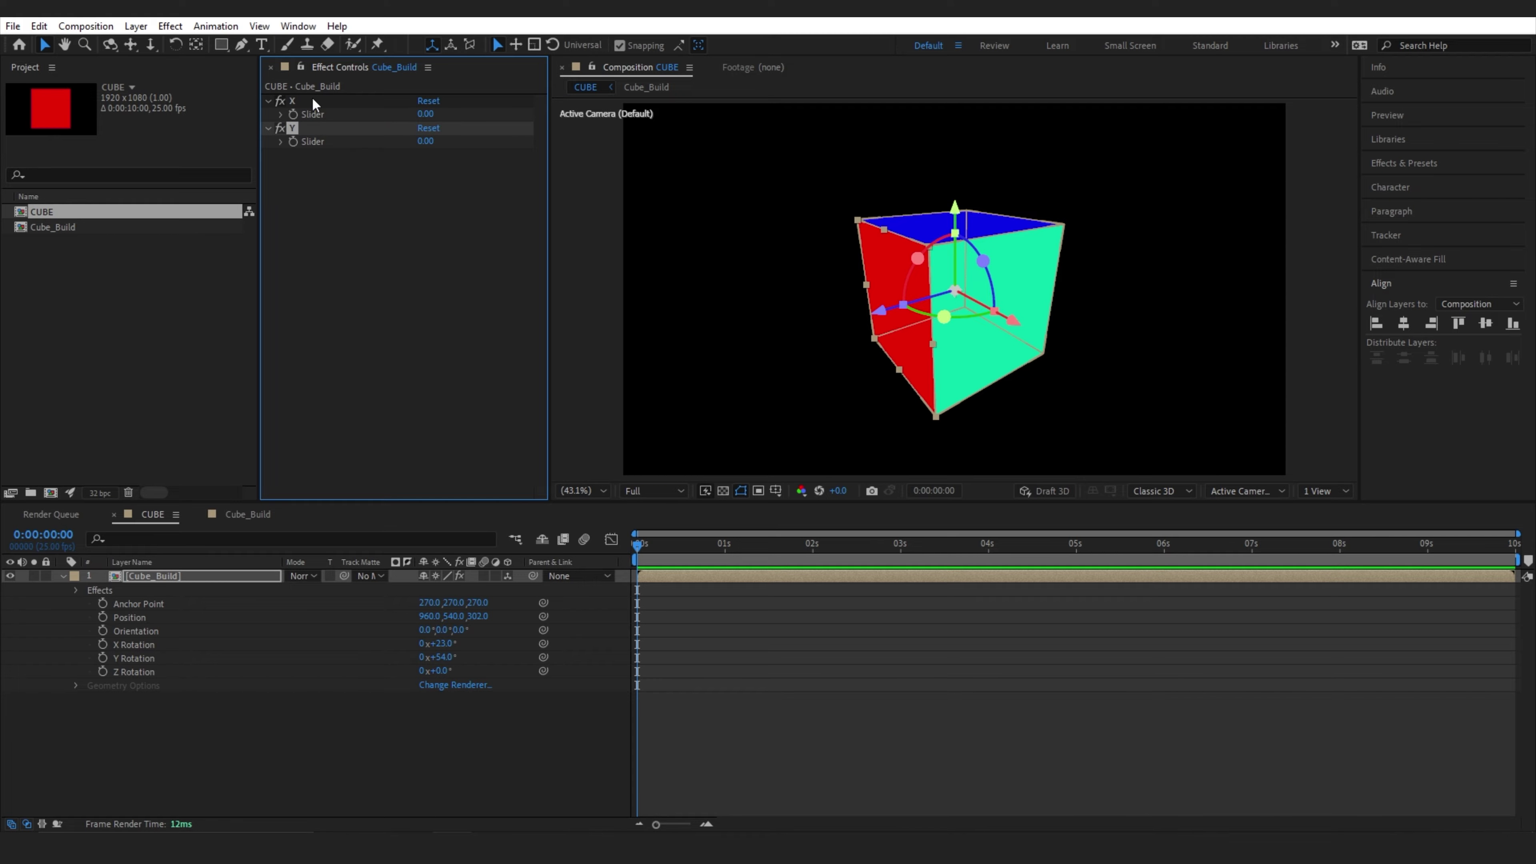
pyautogui.hotkey('ctrl', 'd')
pyautogui.press('Return')
pyautogui.write('Z')
pyautogui.press('Return')
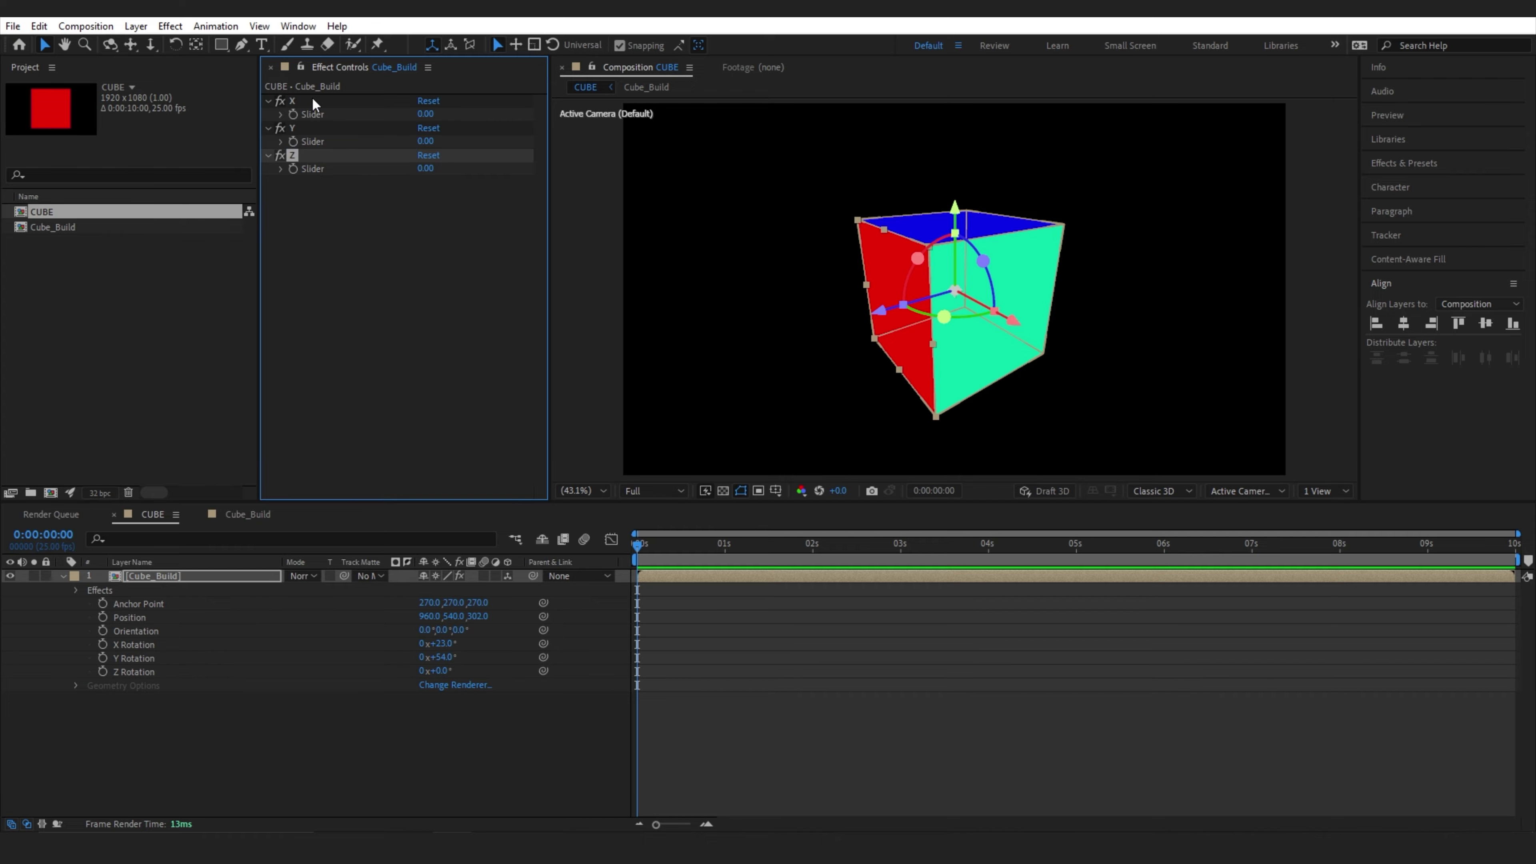
pyautogui.click(394, 395)
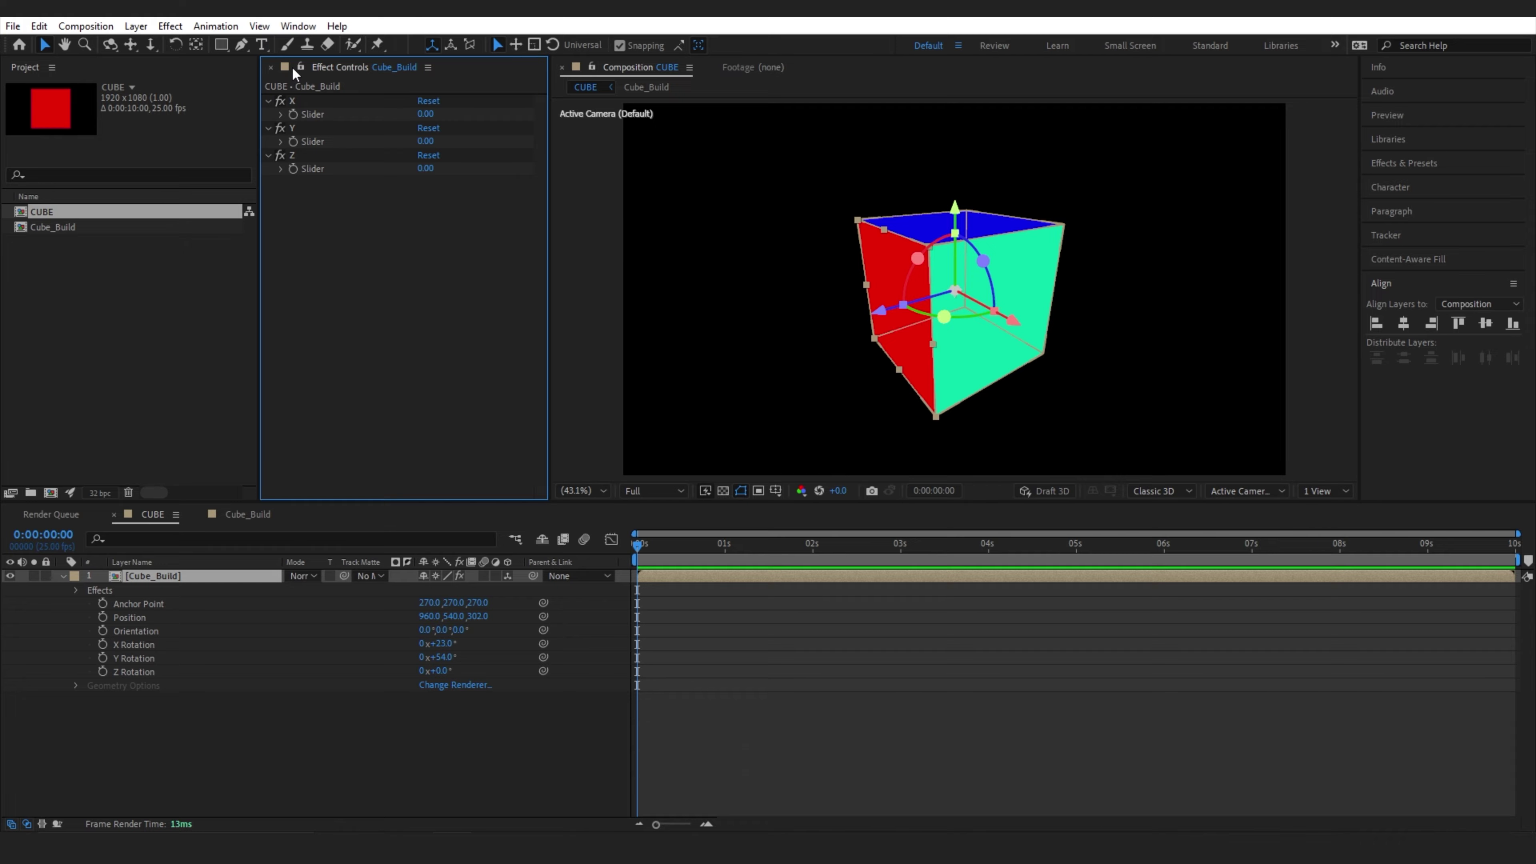
# With Cube_Build's effect controls locked, open a second composition viewer so CUBE and Cube_Build show side by side
pyautogui.click(667, 66)
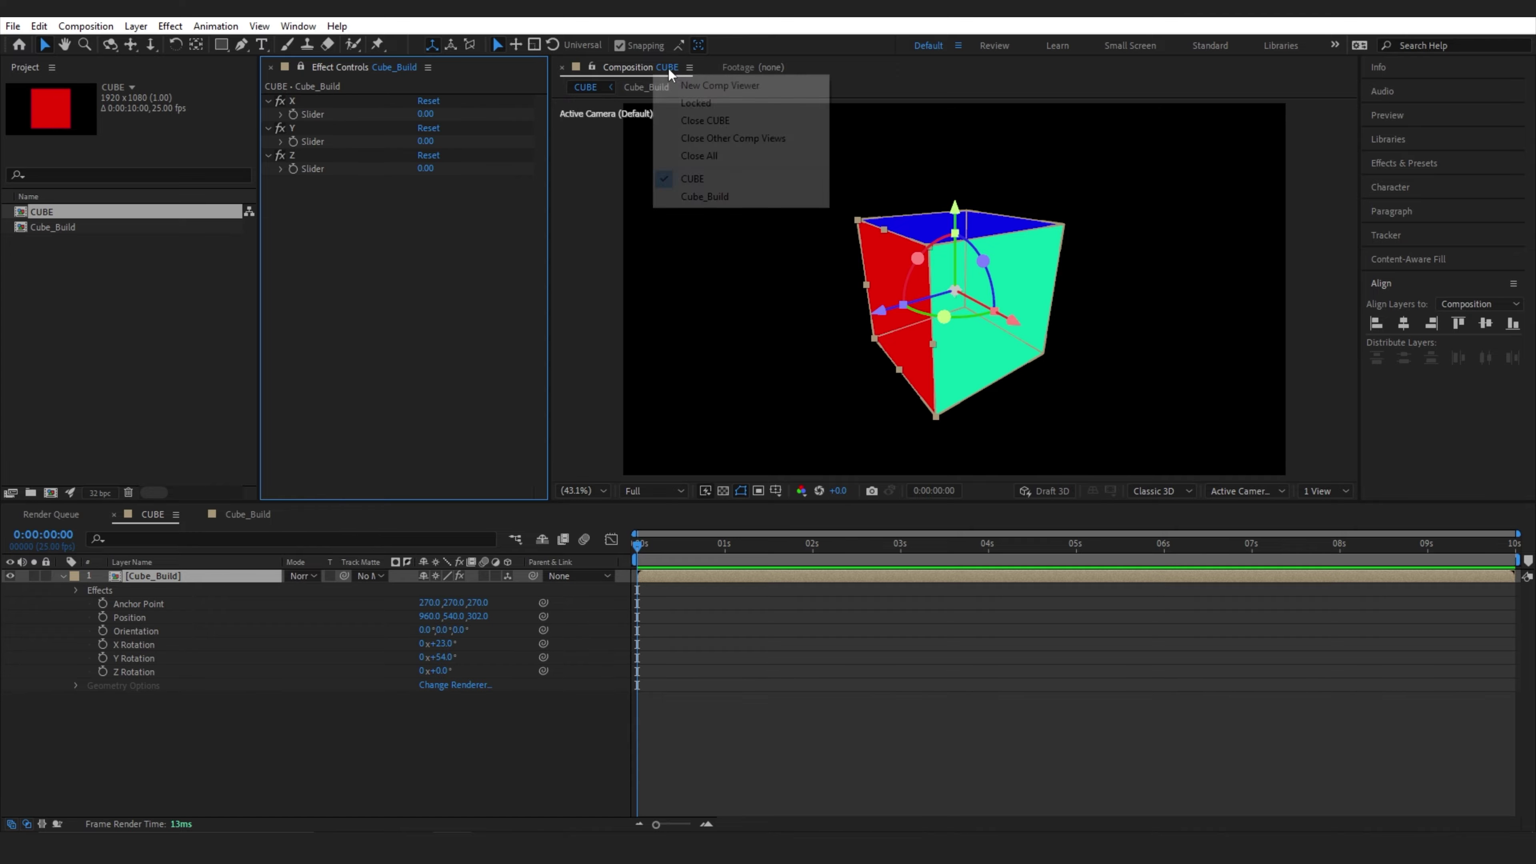
pyautogui.click(683, 85)
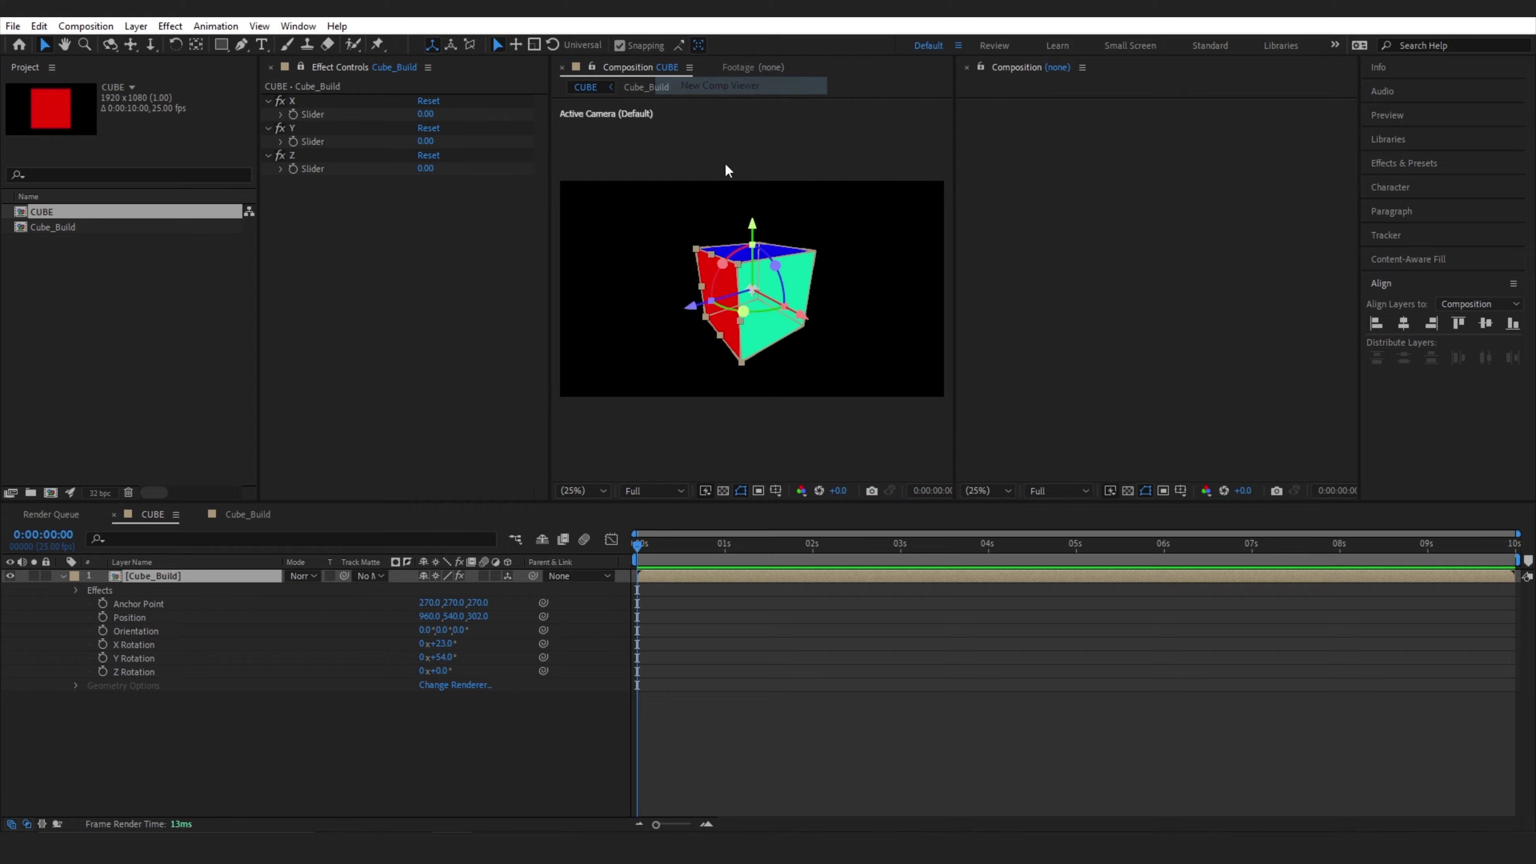
pyautogui.click(246, 515)
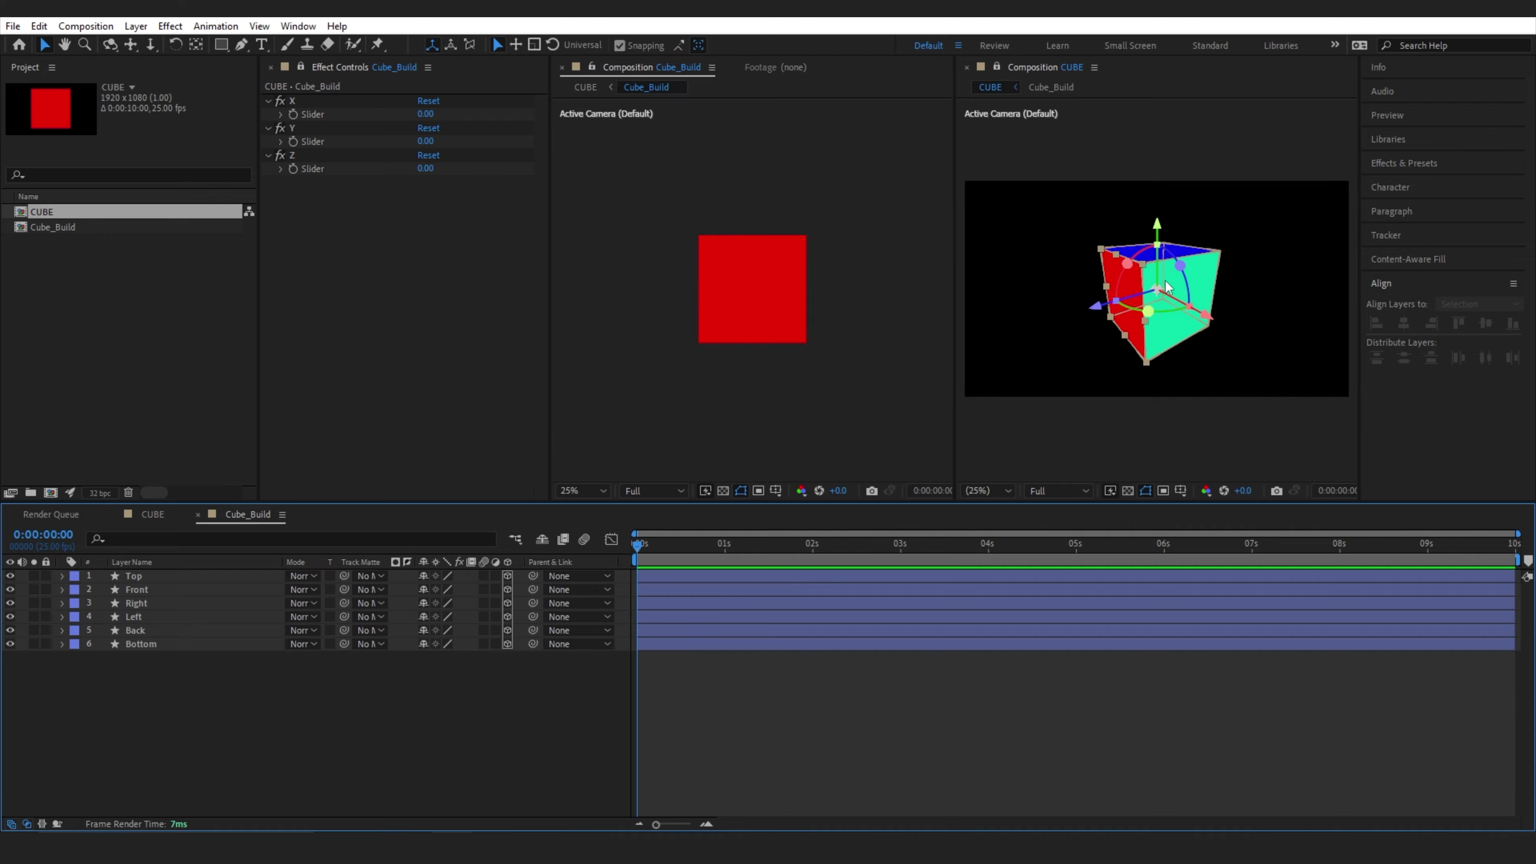
# Filter the Cube_Build timeline by "size" to reveal the Front layer's rectangle Size property
pyautogui.click(145, 590)
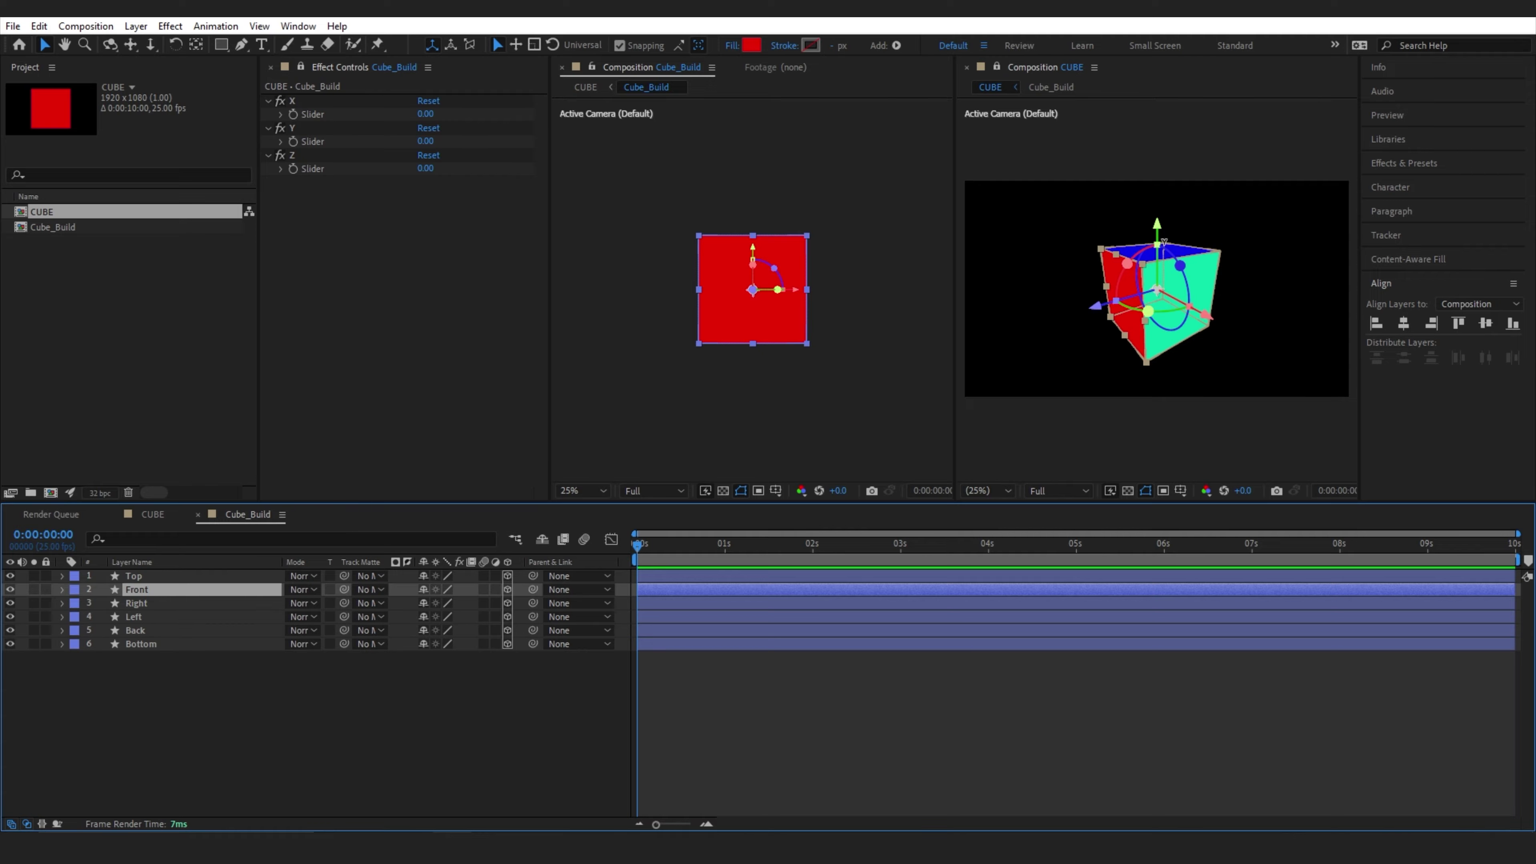
pyautogui.click(137, 539)
pyautogui.write('sizx')
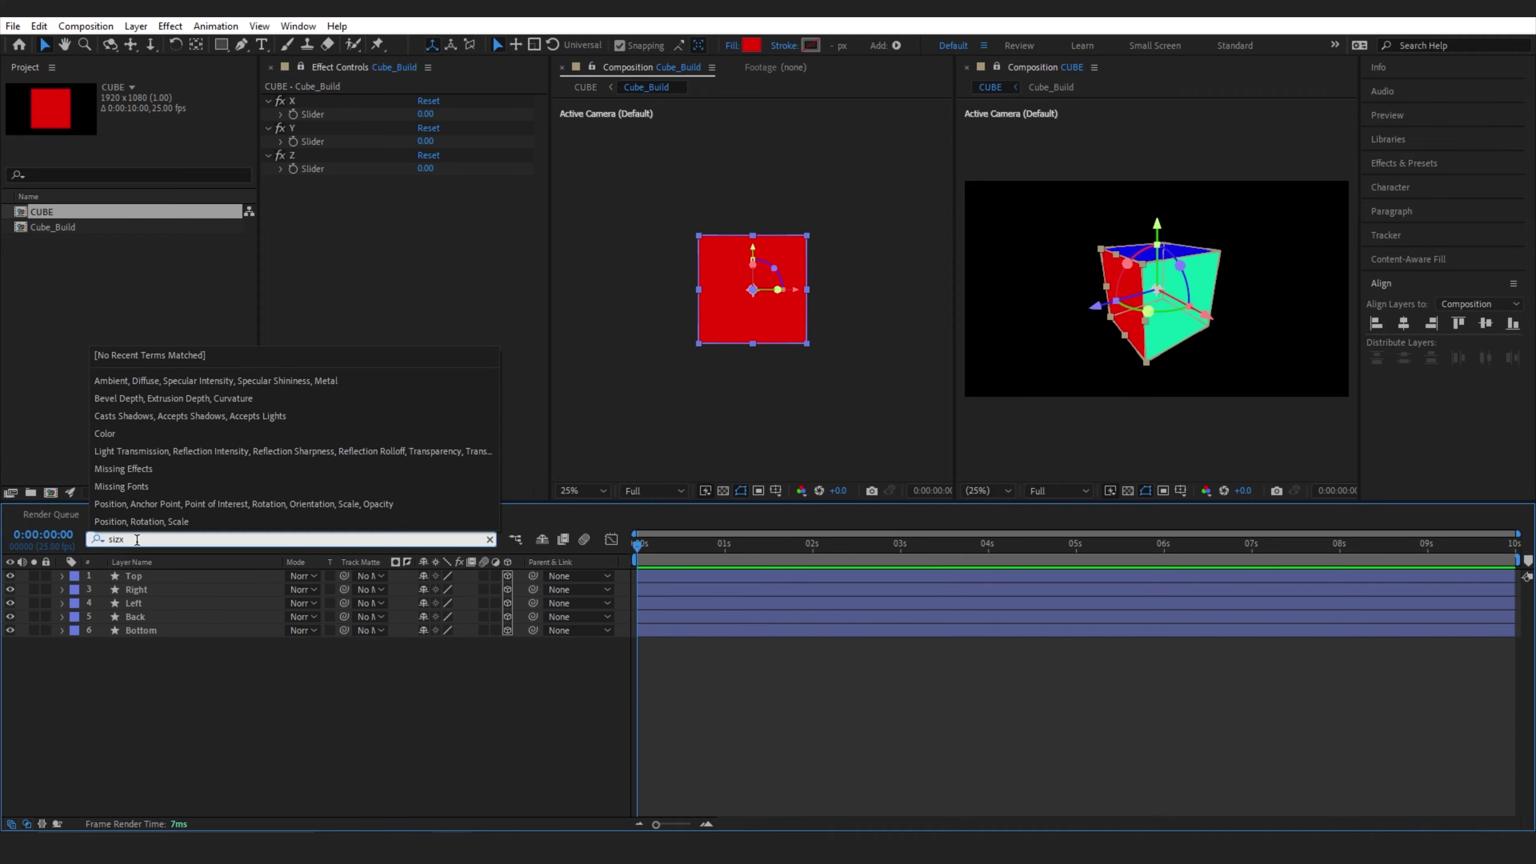
pyautogui.press('BackSpace')
pyautogui.write('e')
pyautogui.click(164, 763)
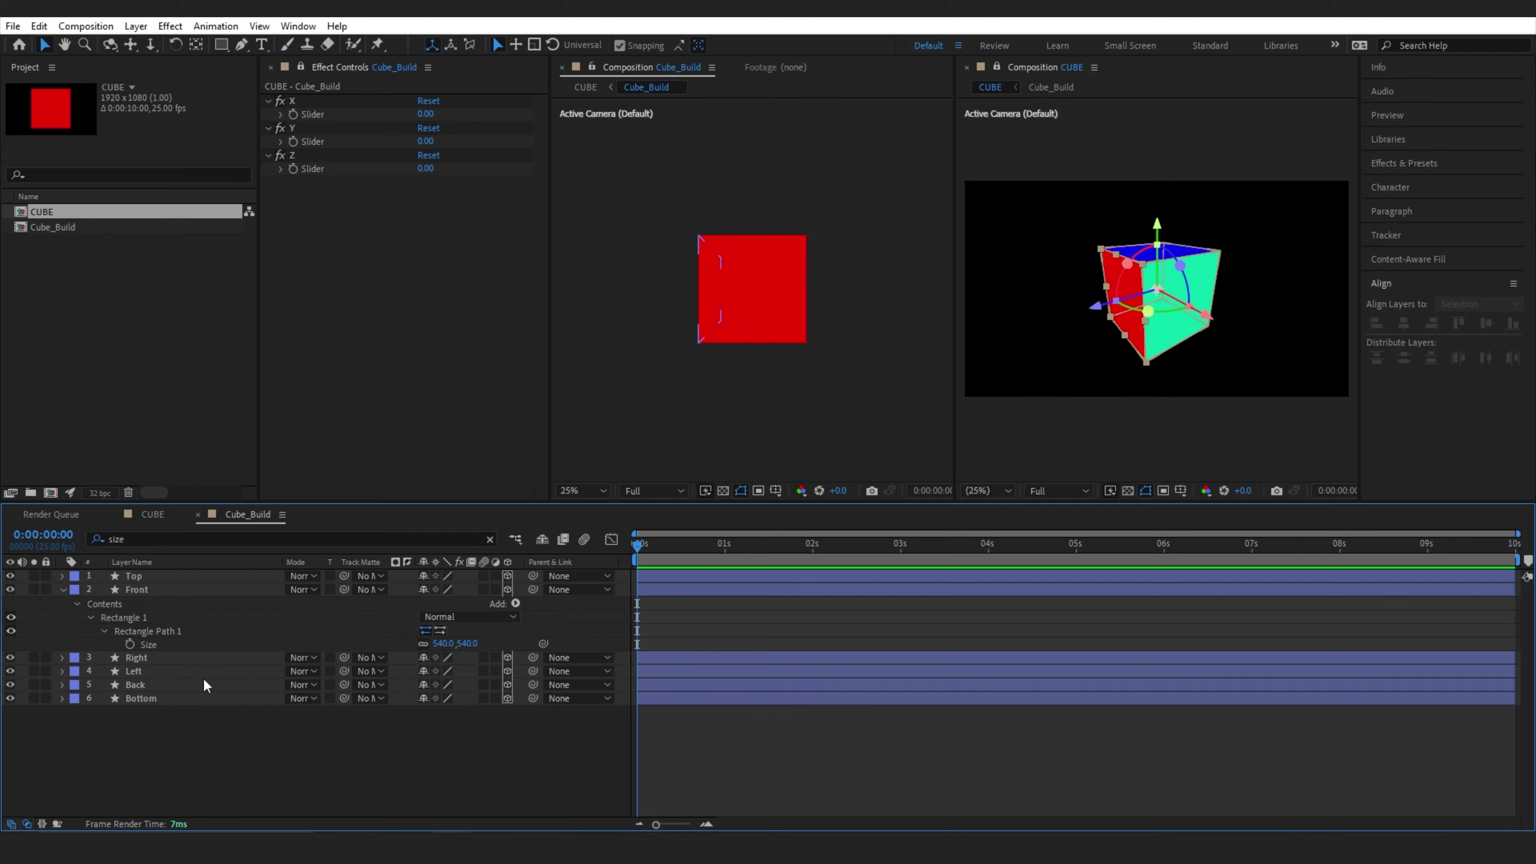
# Give the Front rectangle's Size an array expression linking width to the X slider and height to the Y slider
pyautogui.keyDown('alt'); pyautogui.click(130, 643); pyautogui.keyUp('alt')
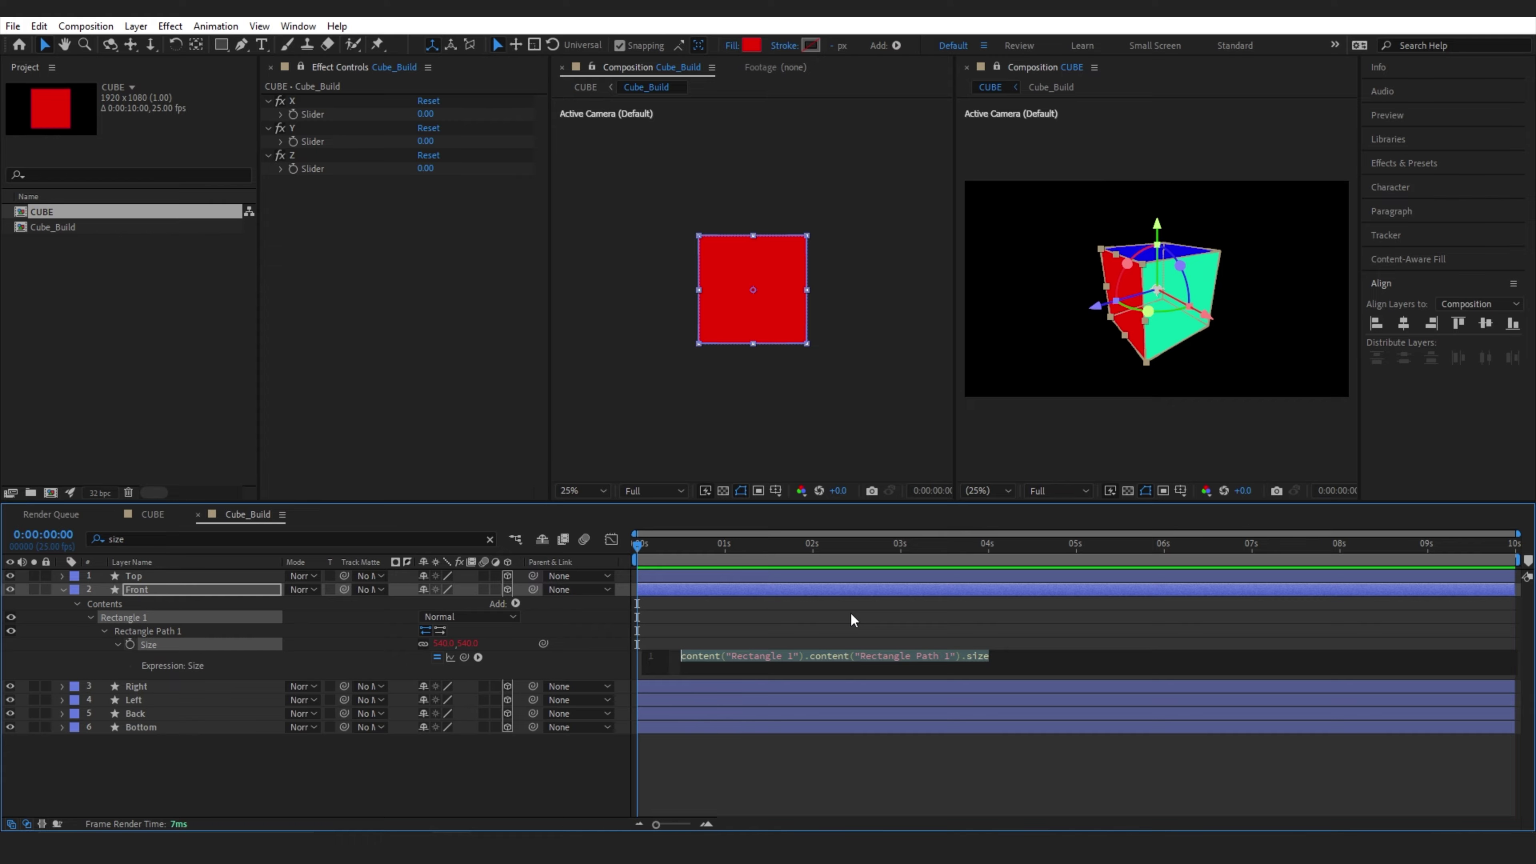
pyautogui.press('BackSpace')
pyautogui.write('[]')
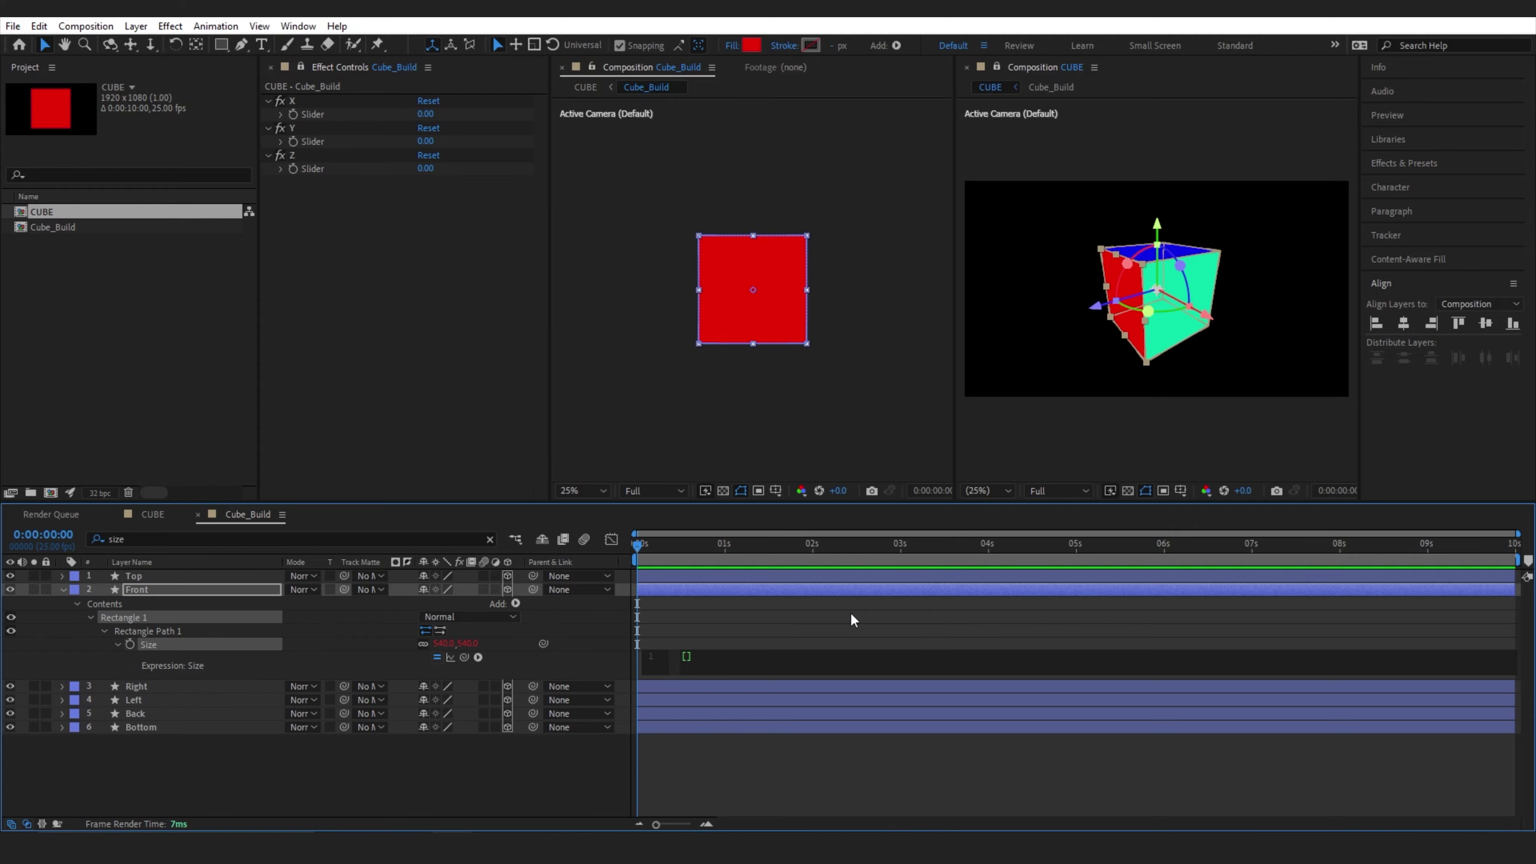
pyautogui.write(',')
pyautogui.press('Left')
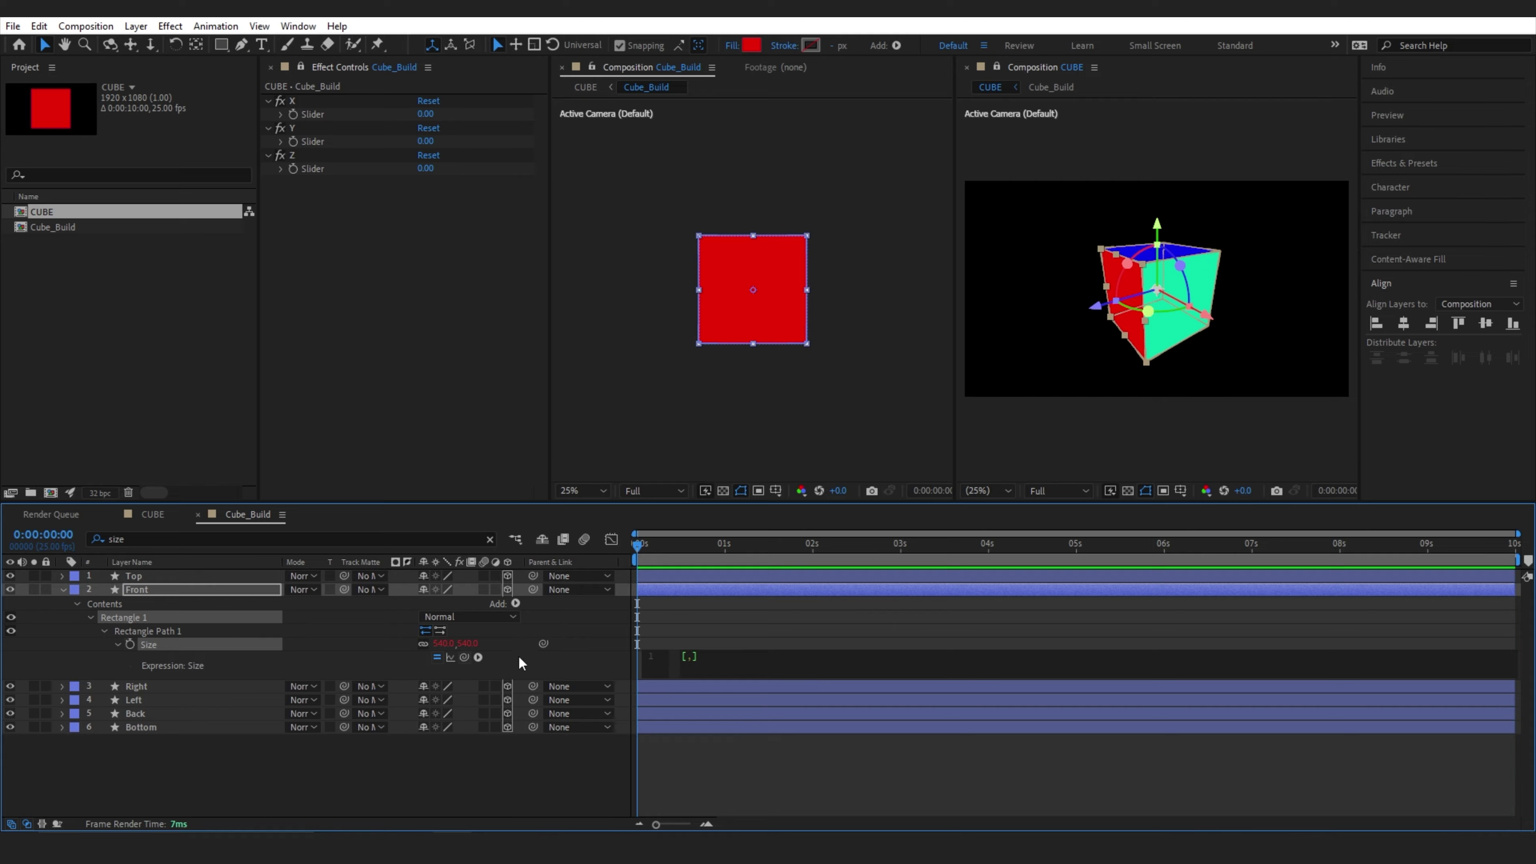
pyautogui.moveTo(464, 658); pyautogui.dragTo(344, 118)
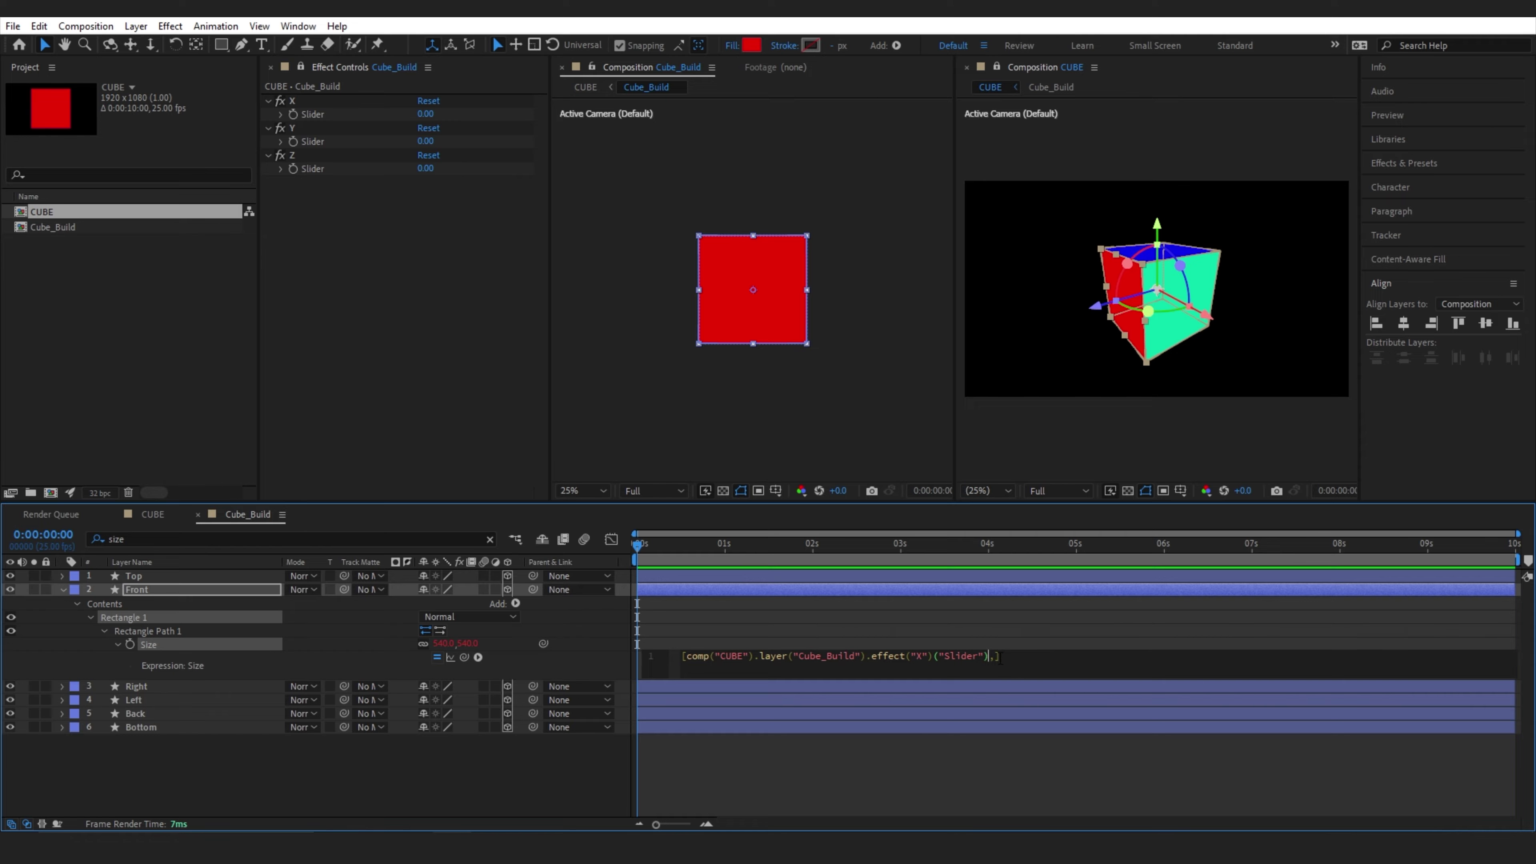
pyautogui.moveTo(464, 657); pyautogui.dragTo(318, 141)
pyautogui.click(387, 413)
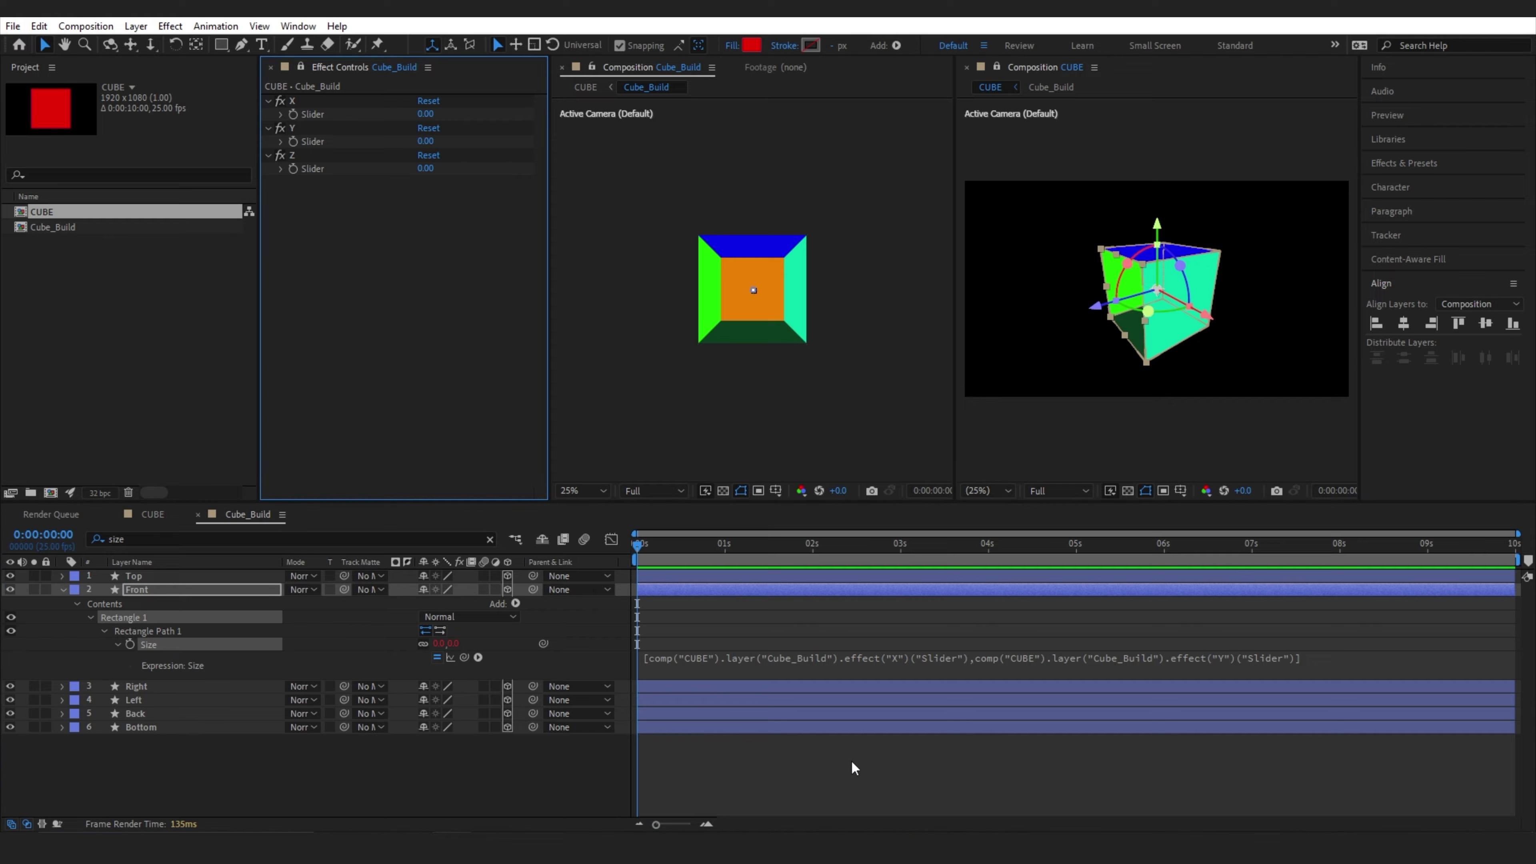
pyautogui.click(688, 590)
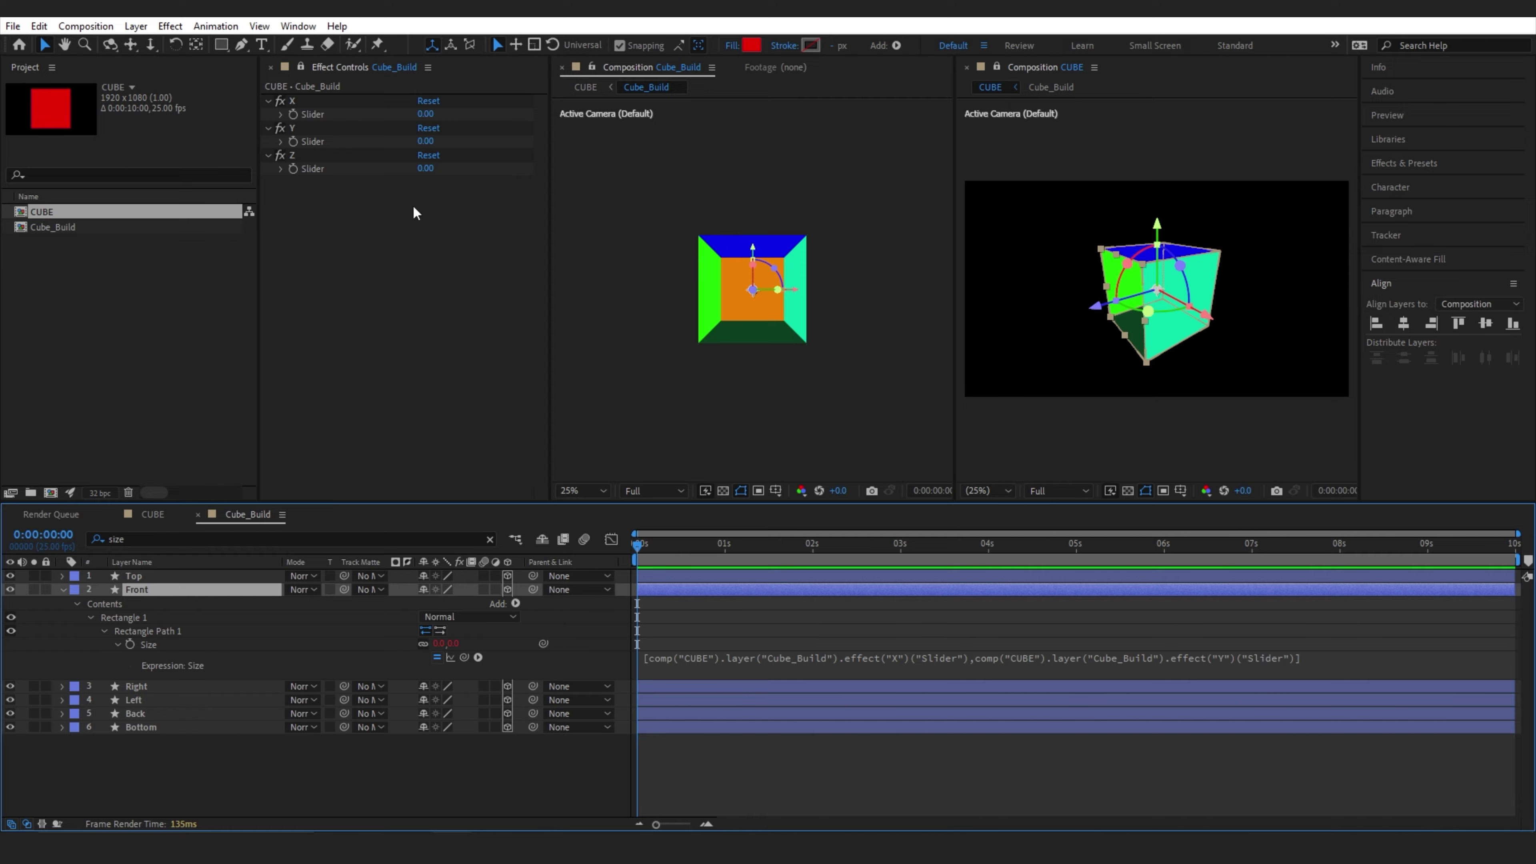
# Set both the Y and X sliders on Cube_Build to 540
pyautogui.click(426, 117)
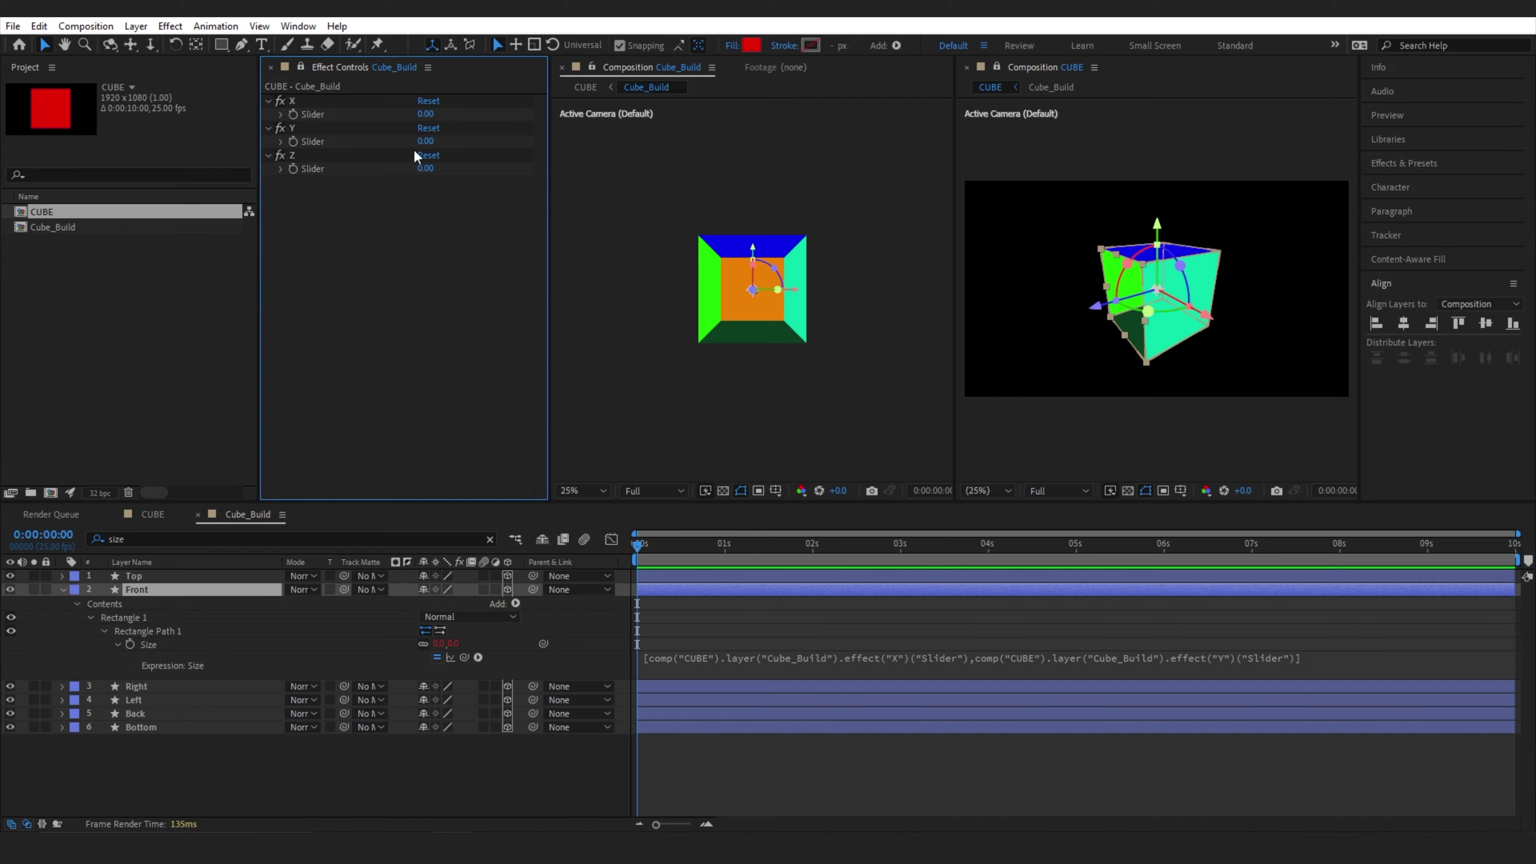
pyautogui.moveTo(422, 143); pyautogui.dragTo(460, 141)
pyautogui.click(430, 141)
pyautogui.write('540')
pyautogui.press('Return')
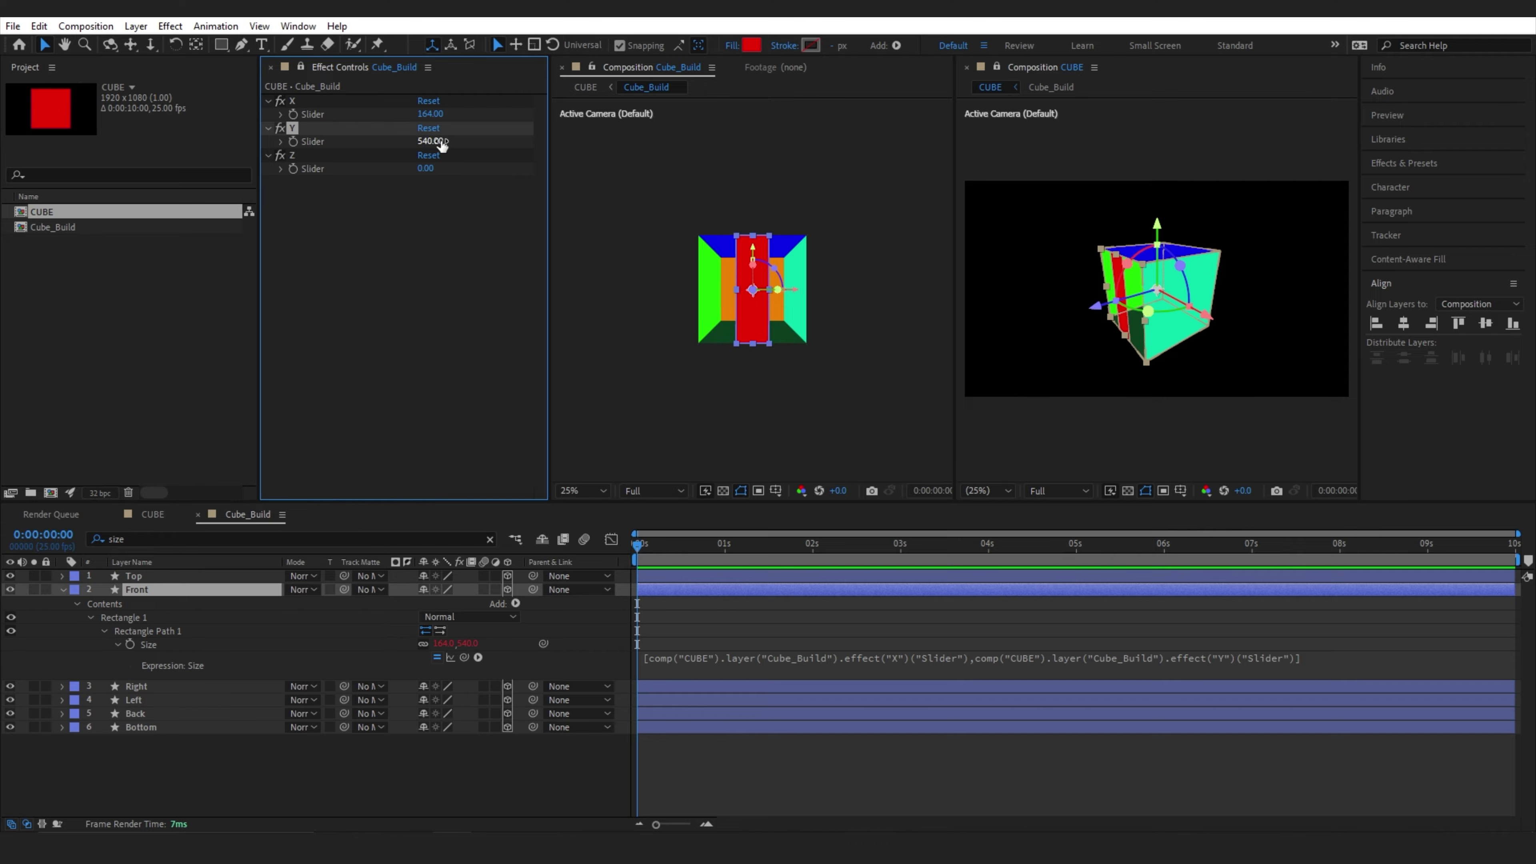
pyautogui.click(430, 113)
pyautogui.write('540')
pyautogui.press('Return')
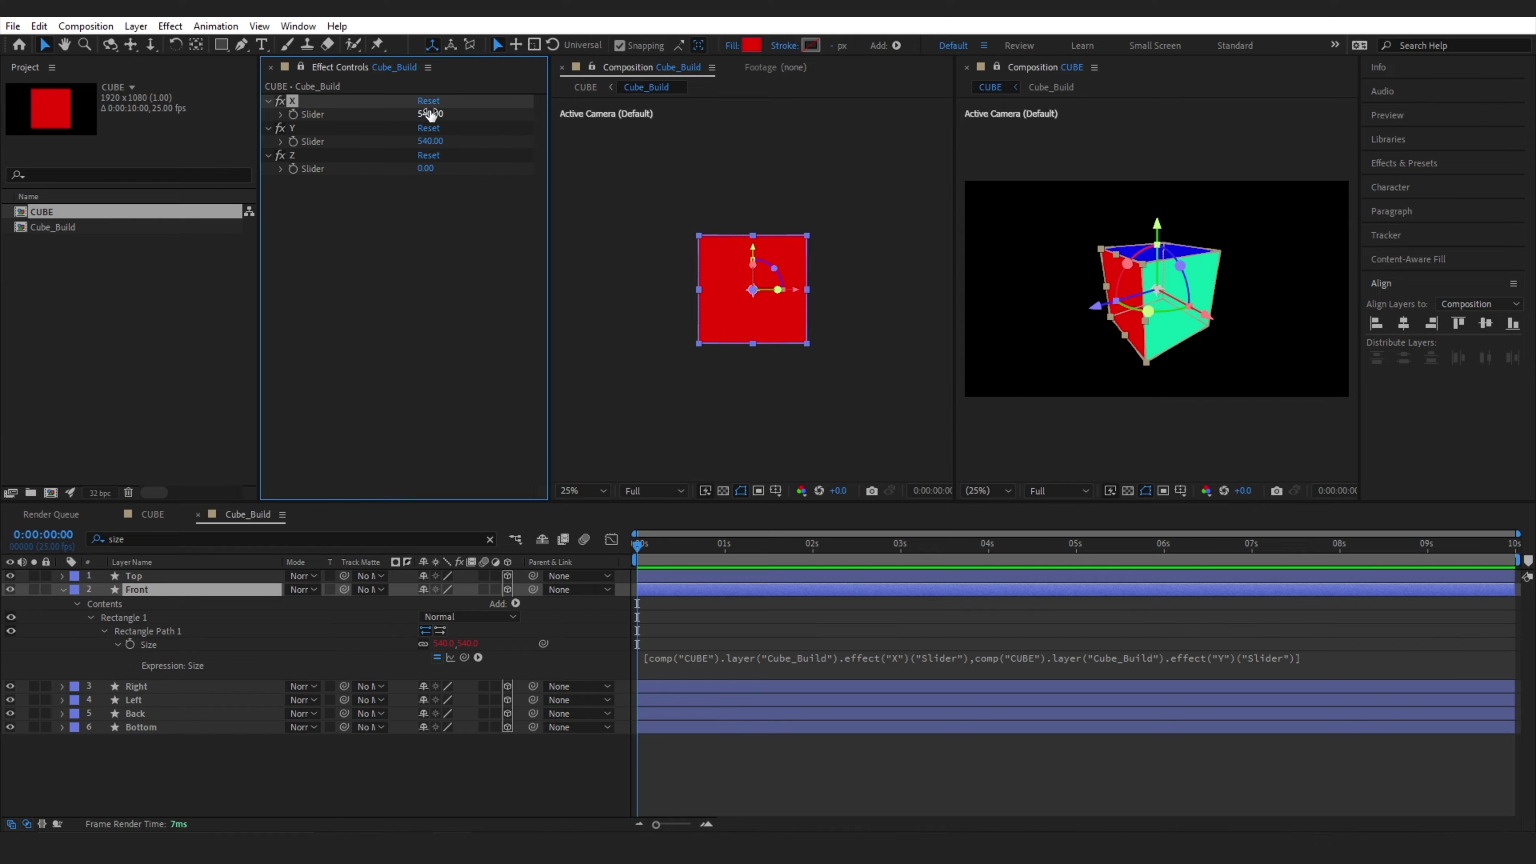
# Clear the "size" filter from the Cube_Build timeline and raise the X slider to 895 to test the Front face's width
pyautogui.click(490, 539)
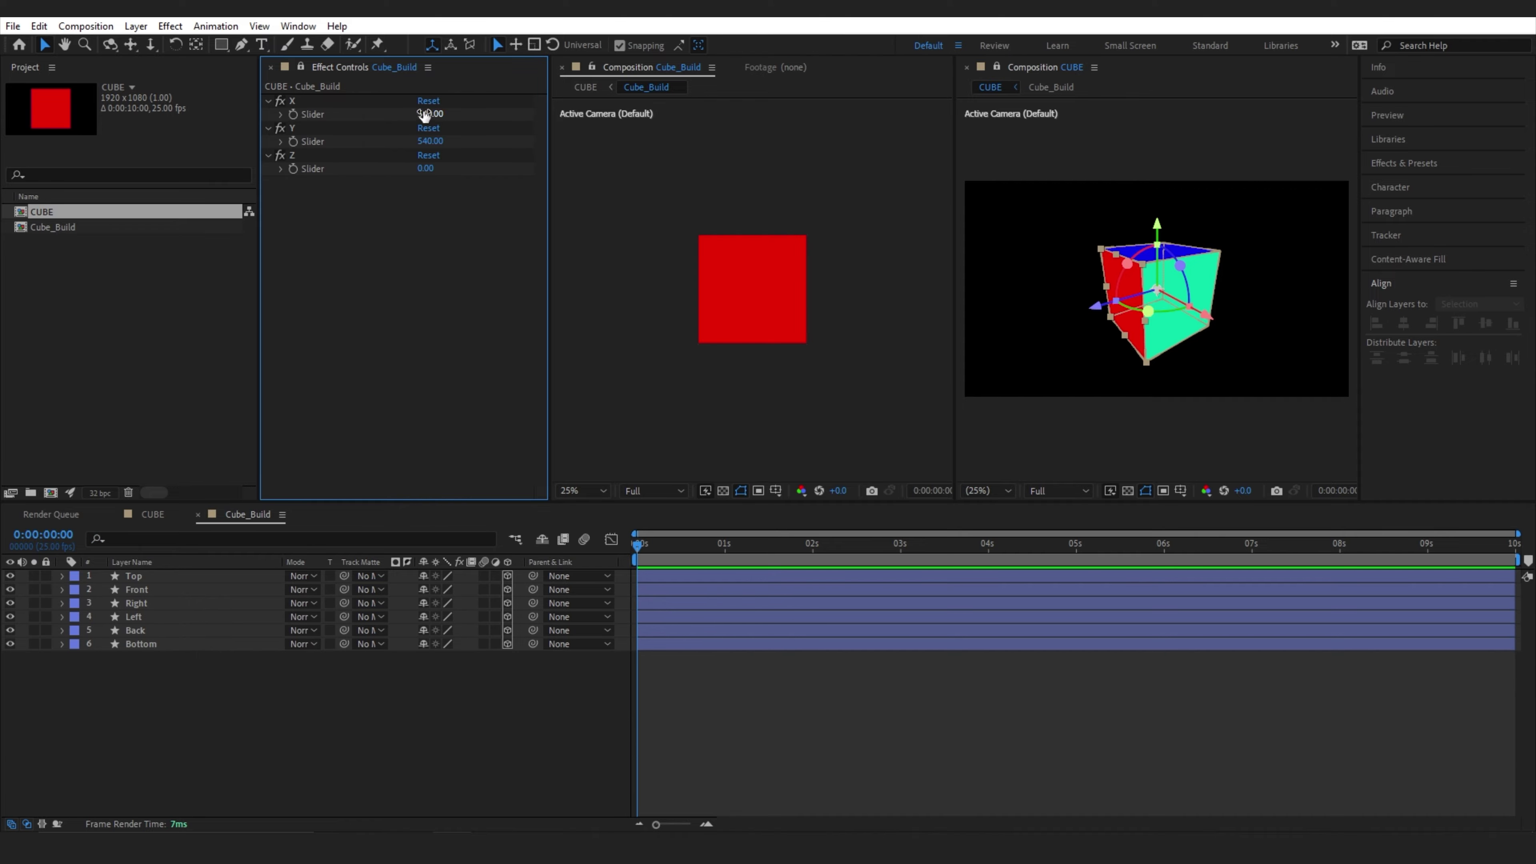
pyautogui.moveTo(430, 113); pyautogui.dragTo(953, 247)
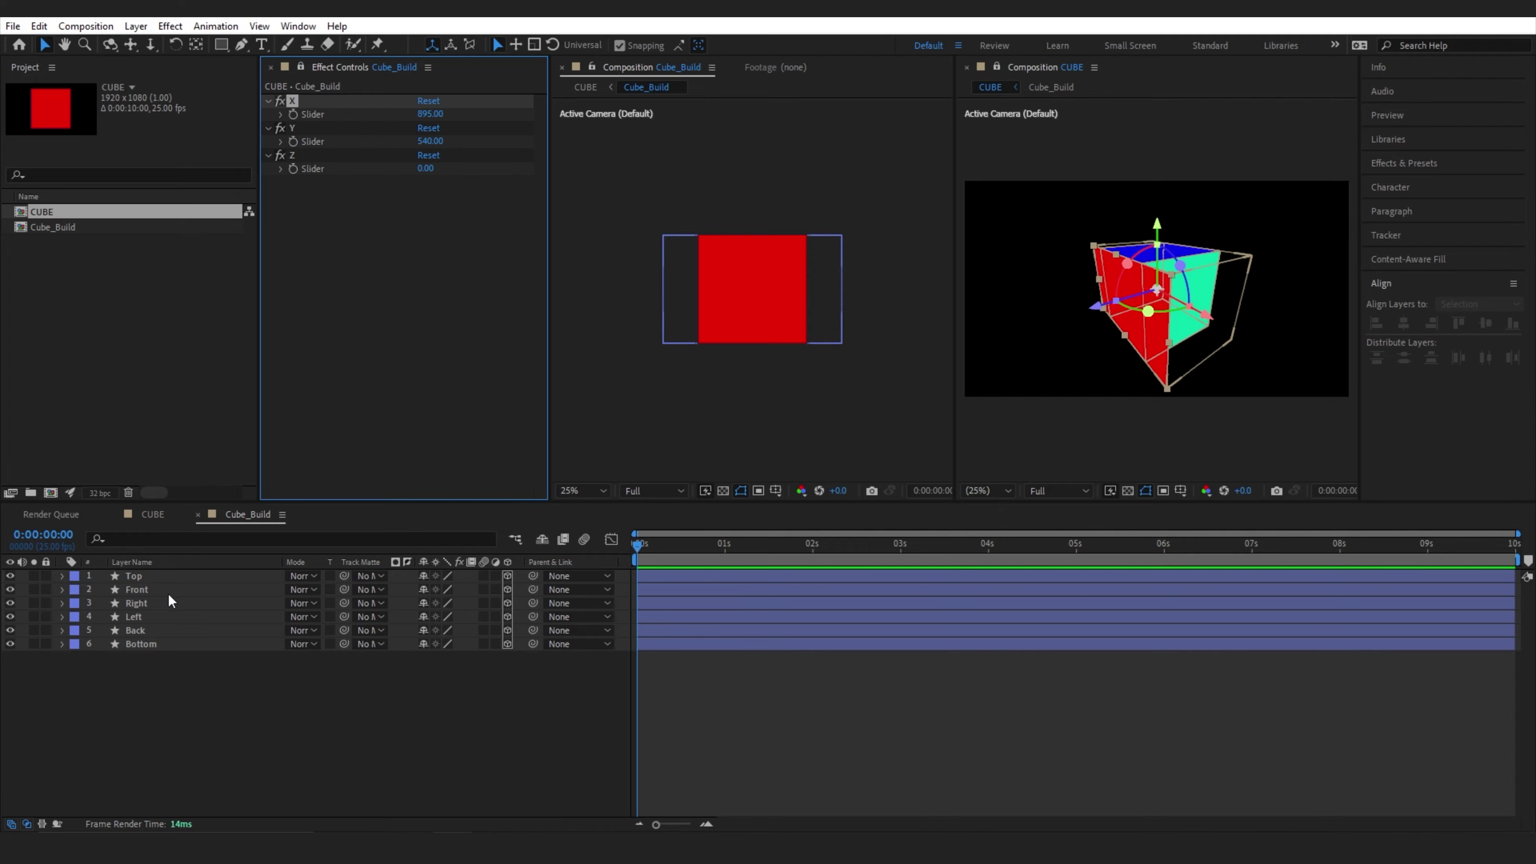
# Separate the Position dimensions of all six face layers, from Top to Bottom, and collapse their properties
pyautogui.moveTo(240, 721); pyautogui.dragTo(115, 518)
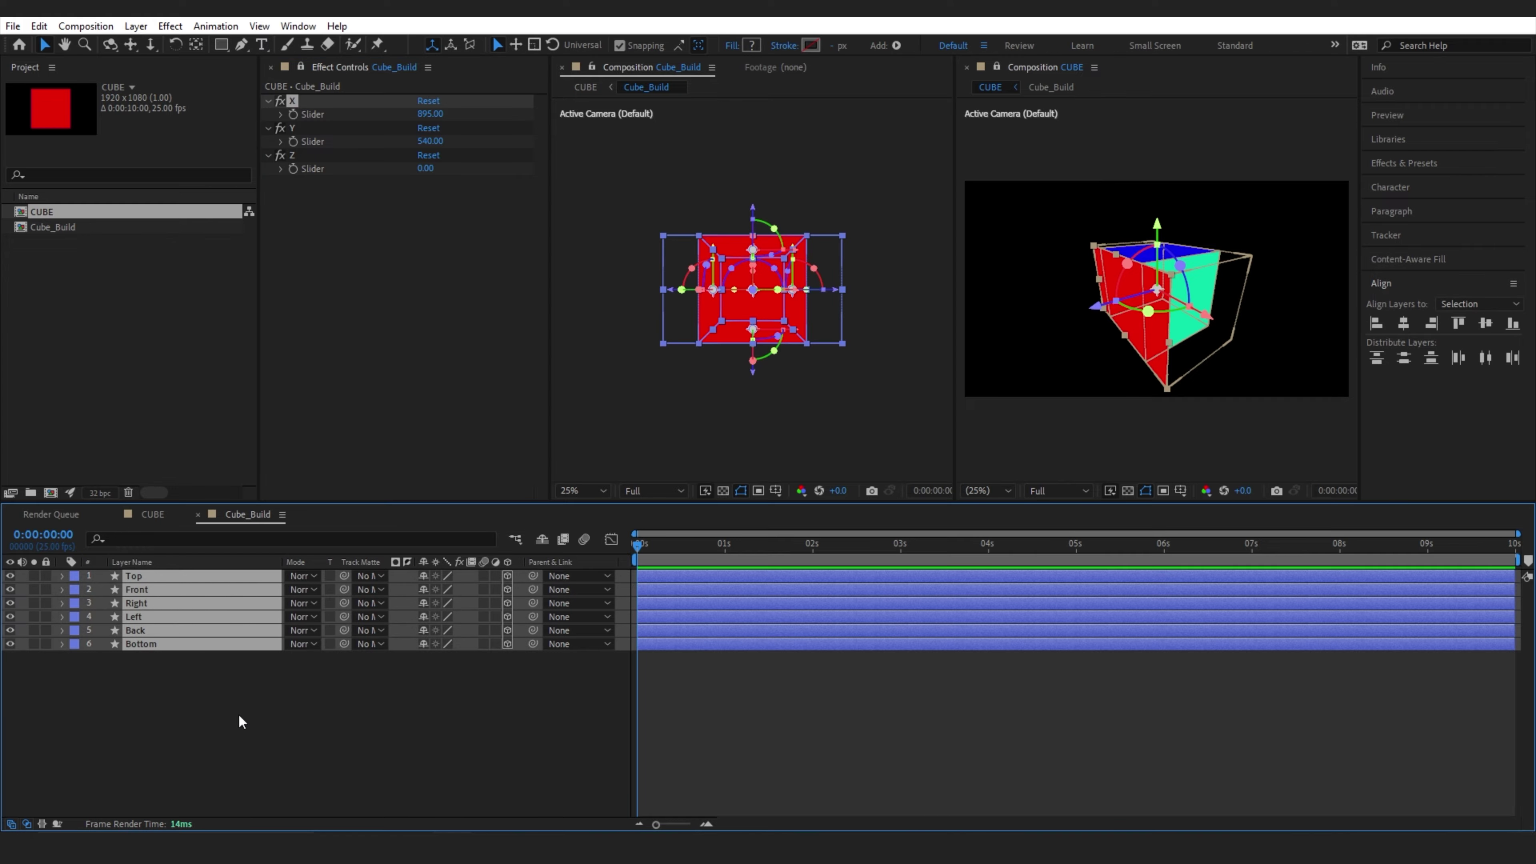
pyautogui.press('p')
pyautogui.moveTo(184, 741); pyautogui.dragTo(129, 588)
pyautogui.rightClick(125, 588)
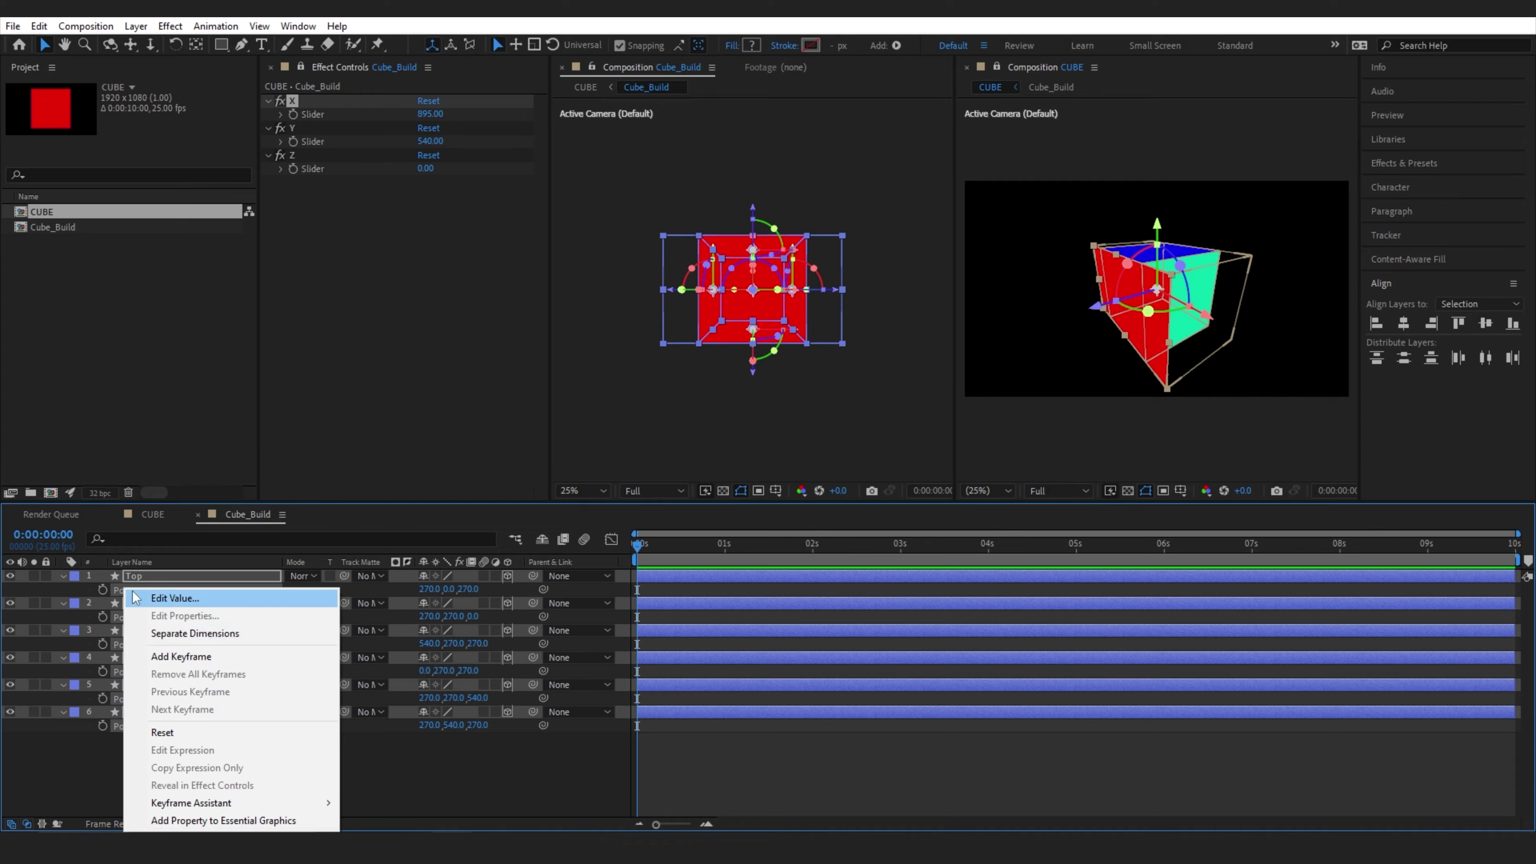
pyautogui.click(194, 633)
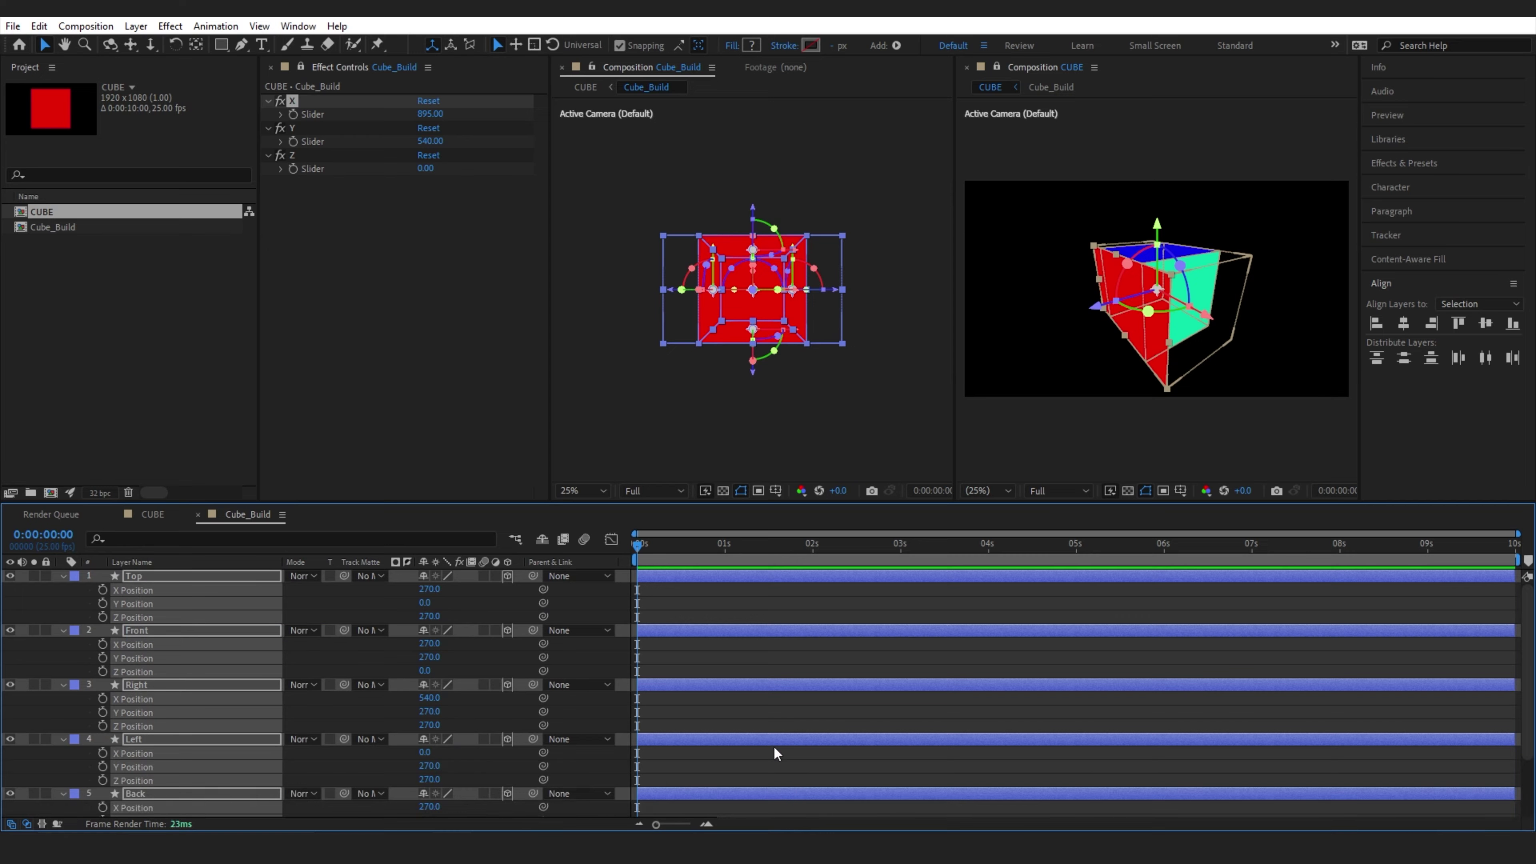
pyautogui.click(754, 707)
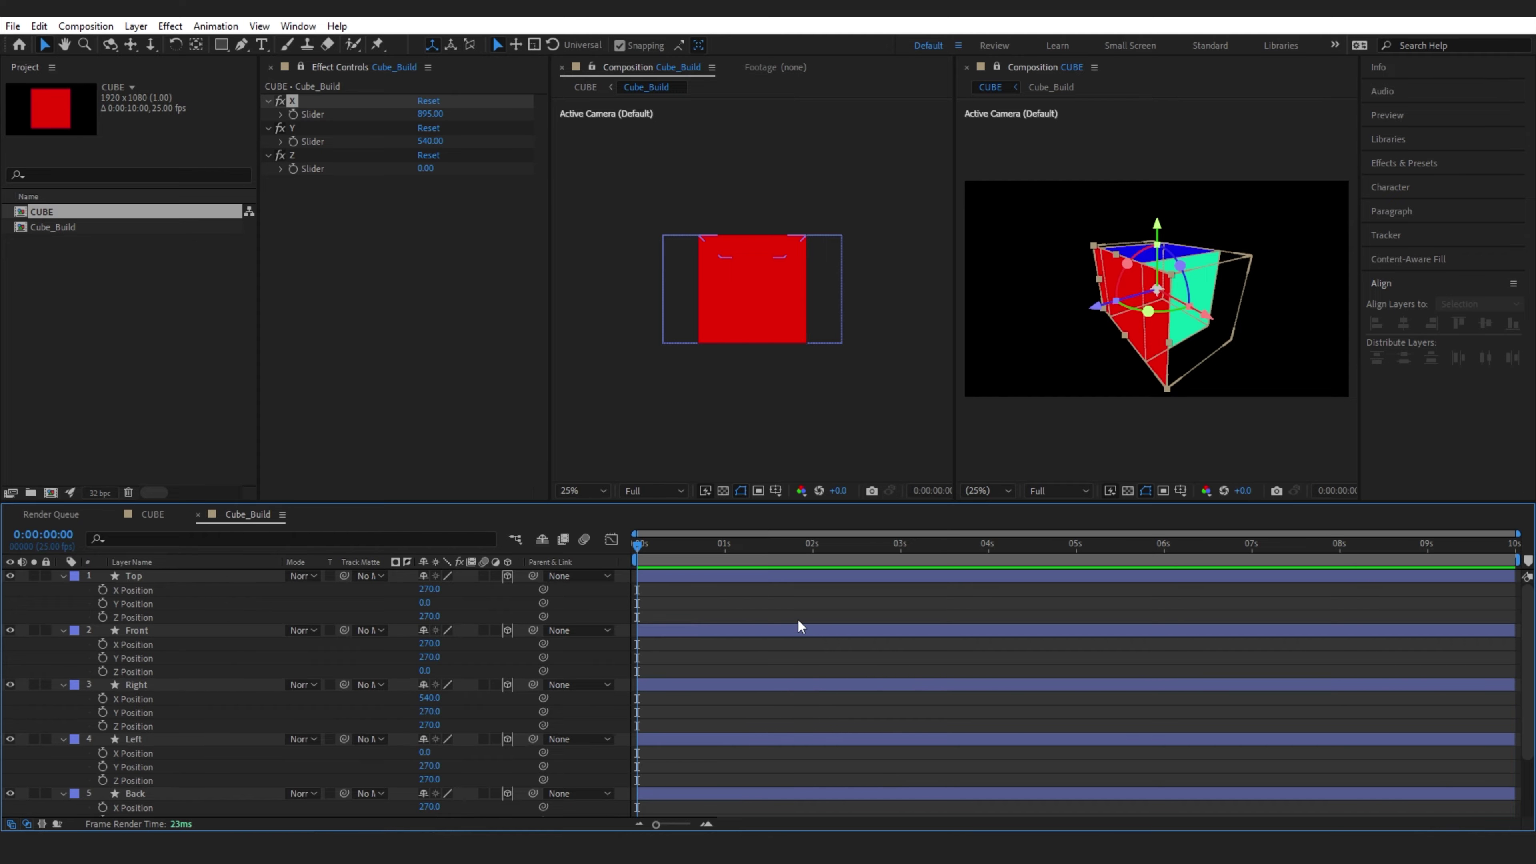
pyautogui.press('p')
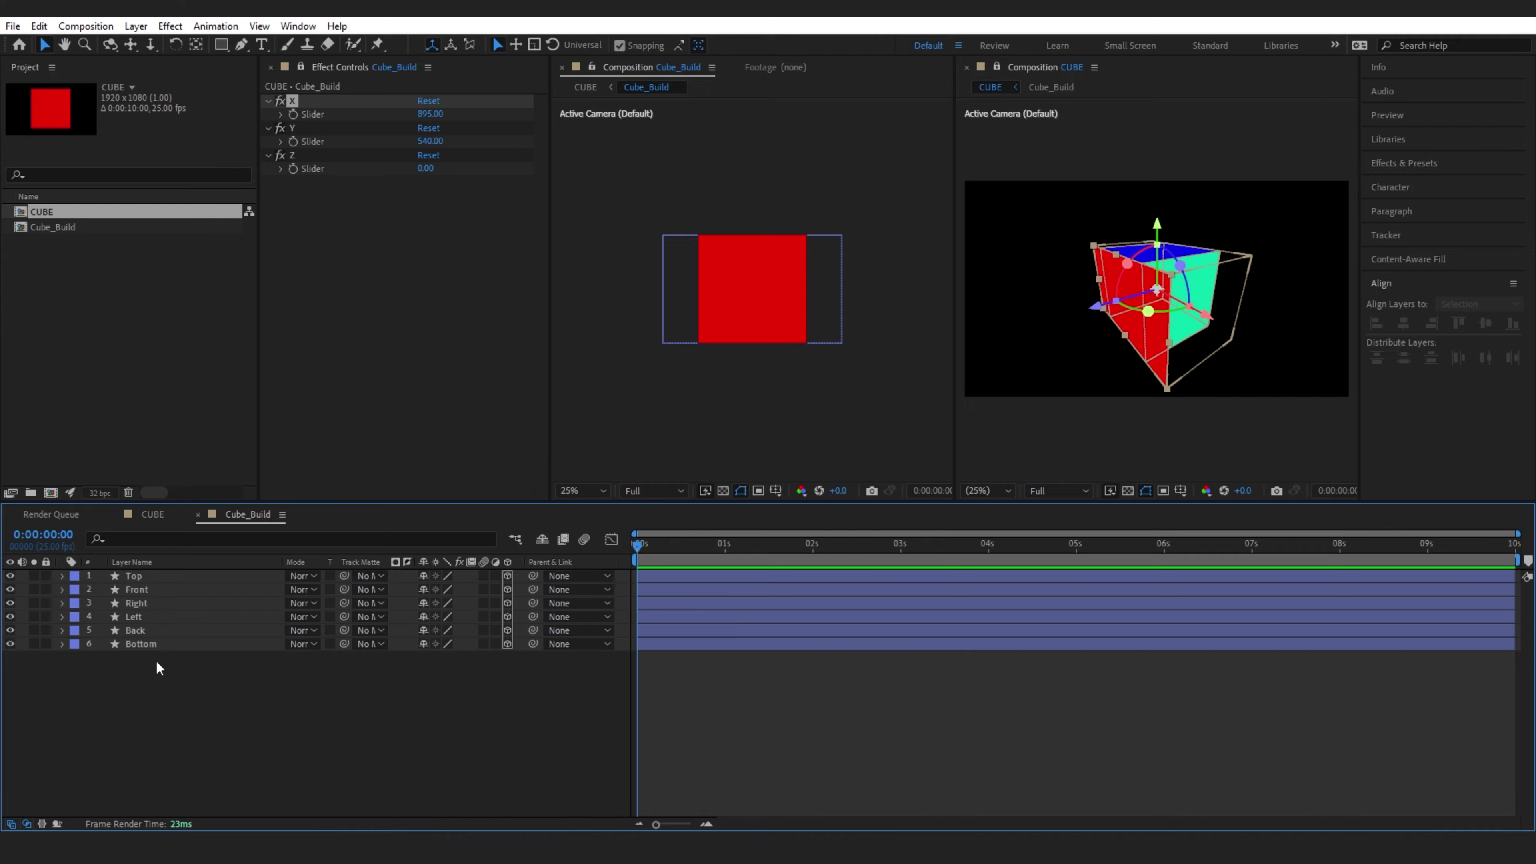
# Give Right's X Position an expression adding the X slider to the front layer's X Position, and test it with the slider at 573
pyautogui.click(146, 603)
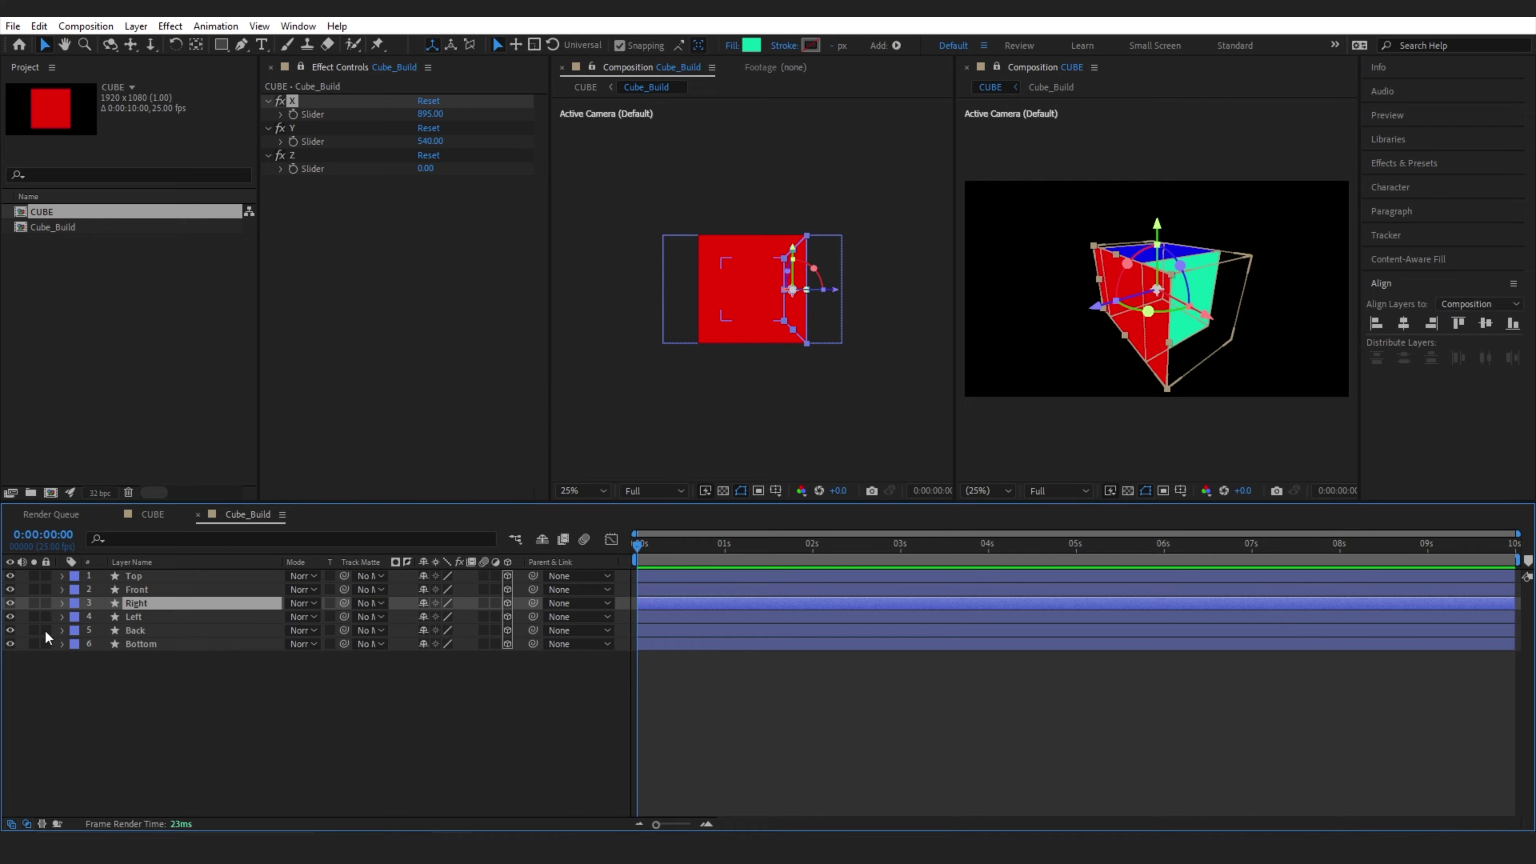
pyautogui.press('p')
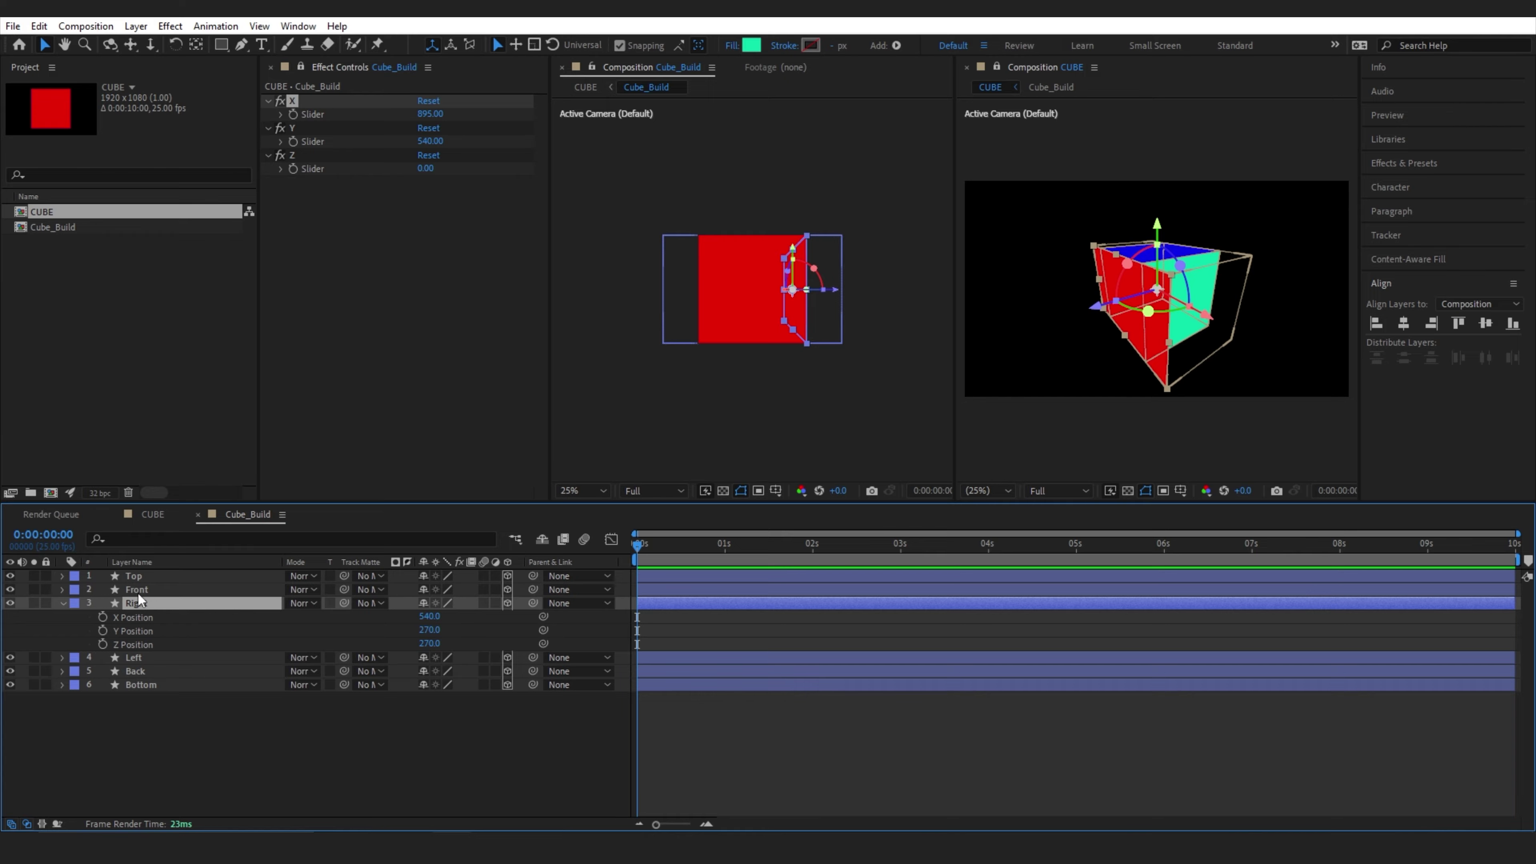
pyautogui.click(138, 590)
pyautogui.press('p')
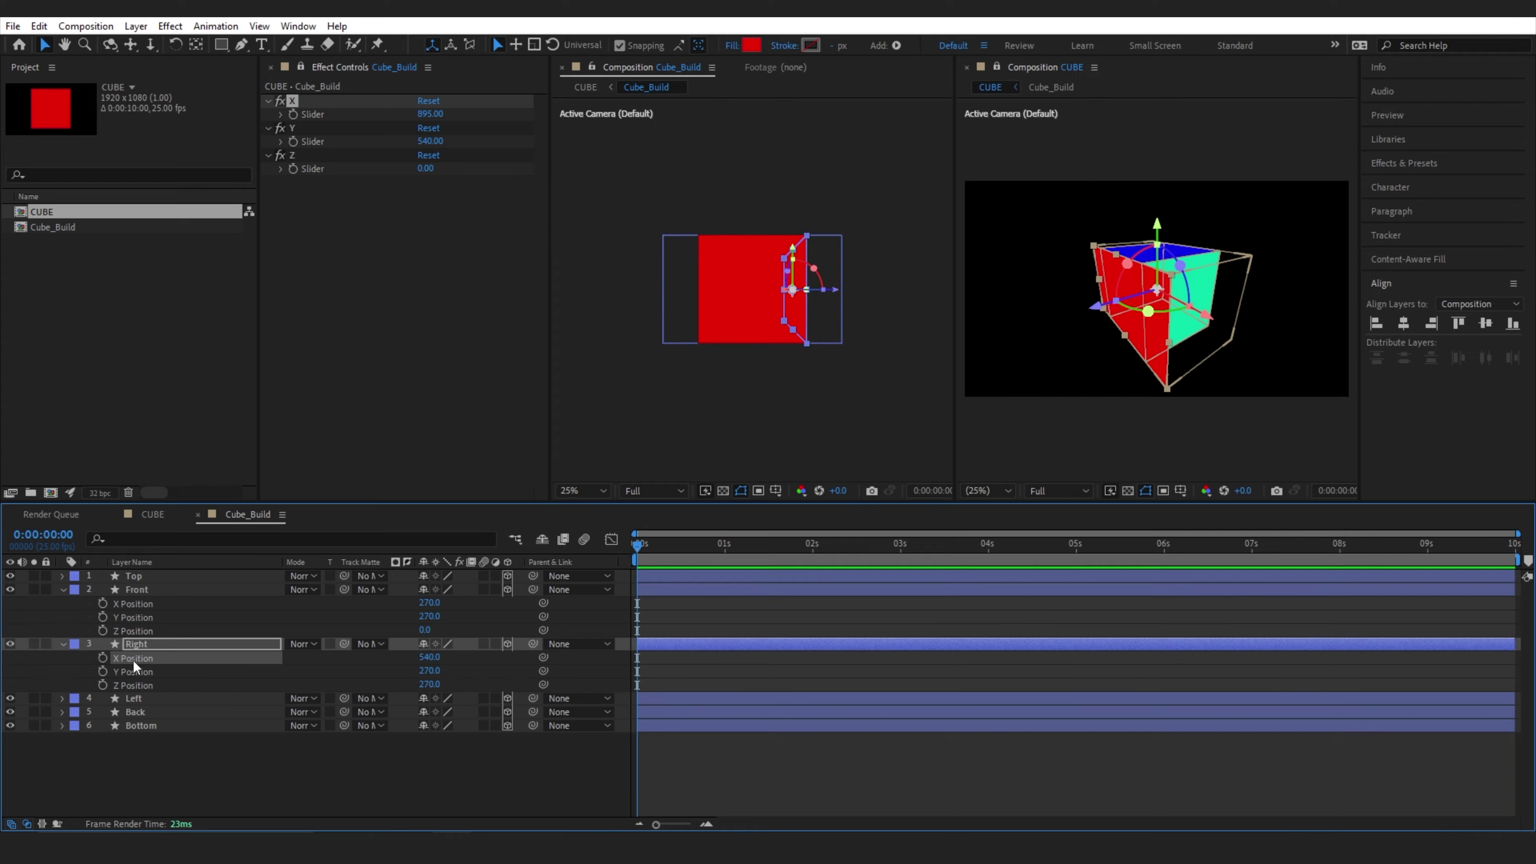
pyautogui.click(133, 659)
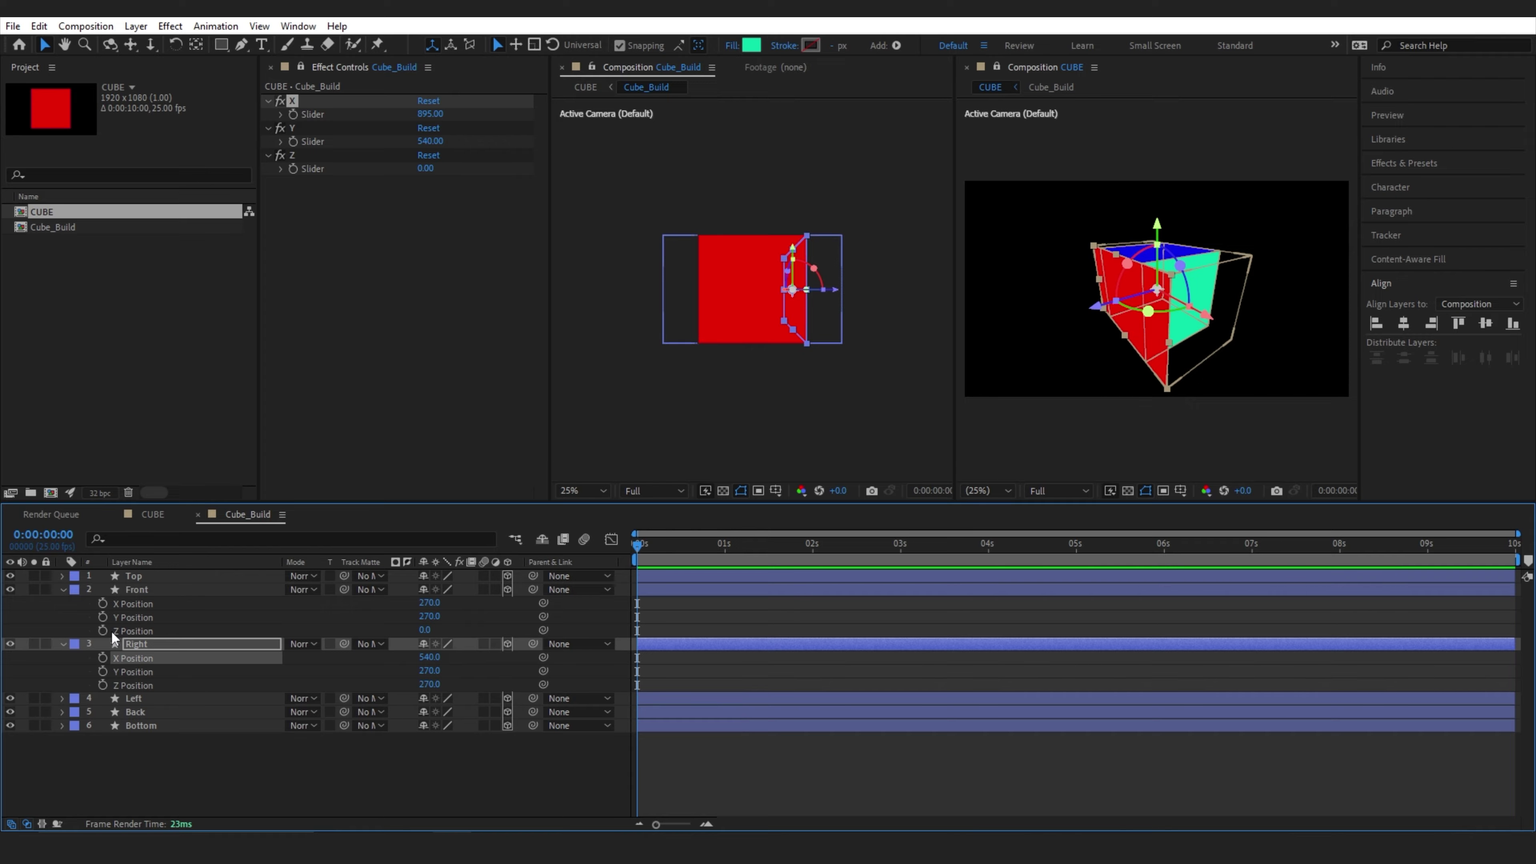
pyautogui.keyDown('alt'); pyautogui.click(101, 658); pyautogui.keyUp('alt')
pyautogui.moveTo(464, 670); pyautogui.dragTo(131, 605)
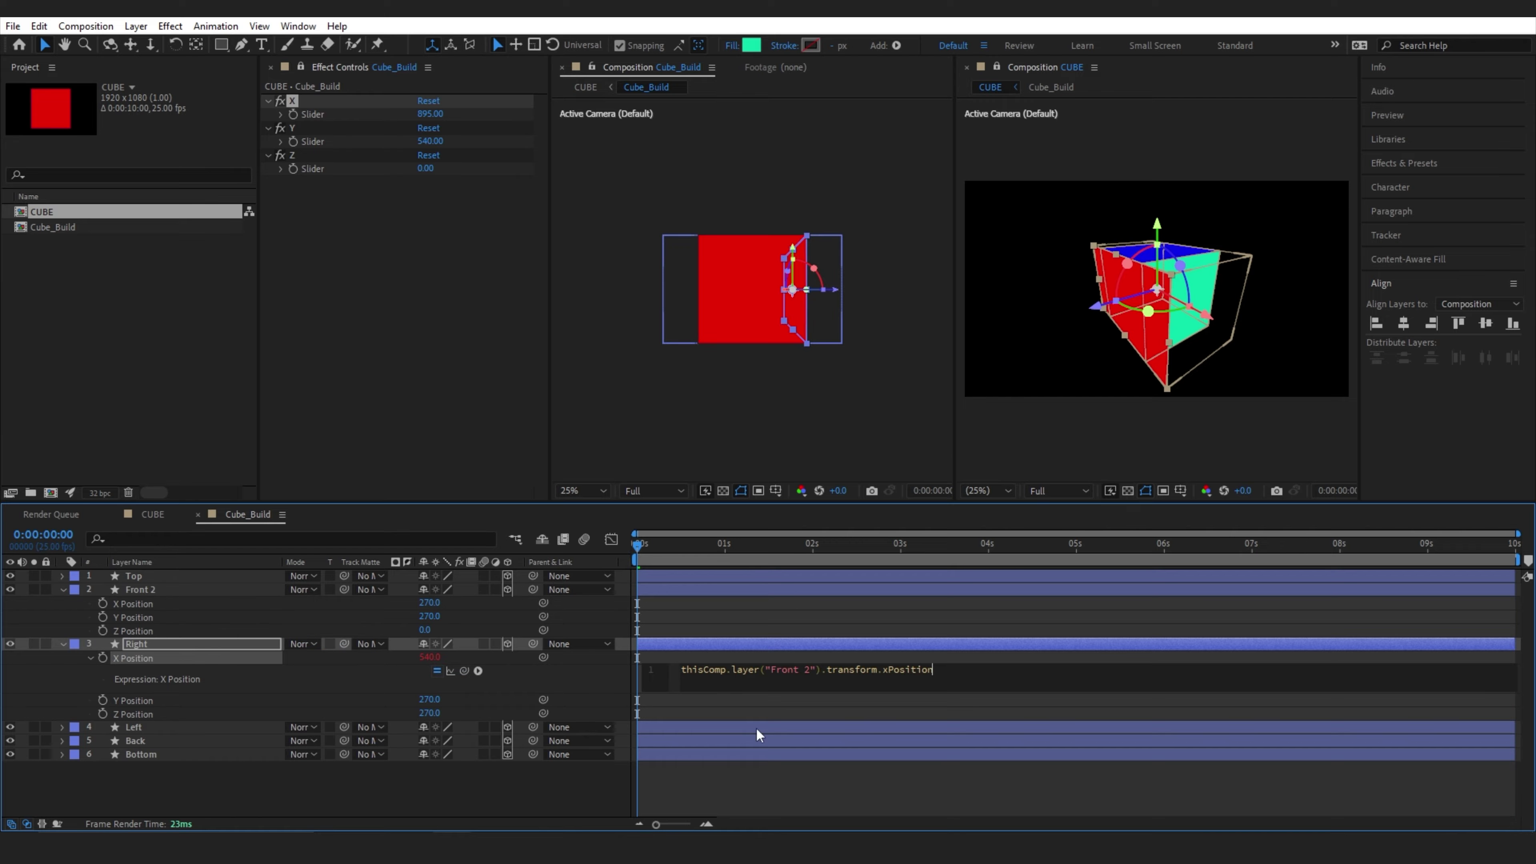
pyautogui.write('+(')
pyautogui.moveTo(464, 671); pyautogui.dragTo(318, 113)
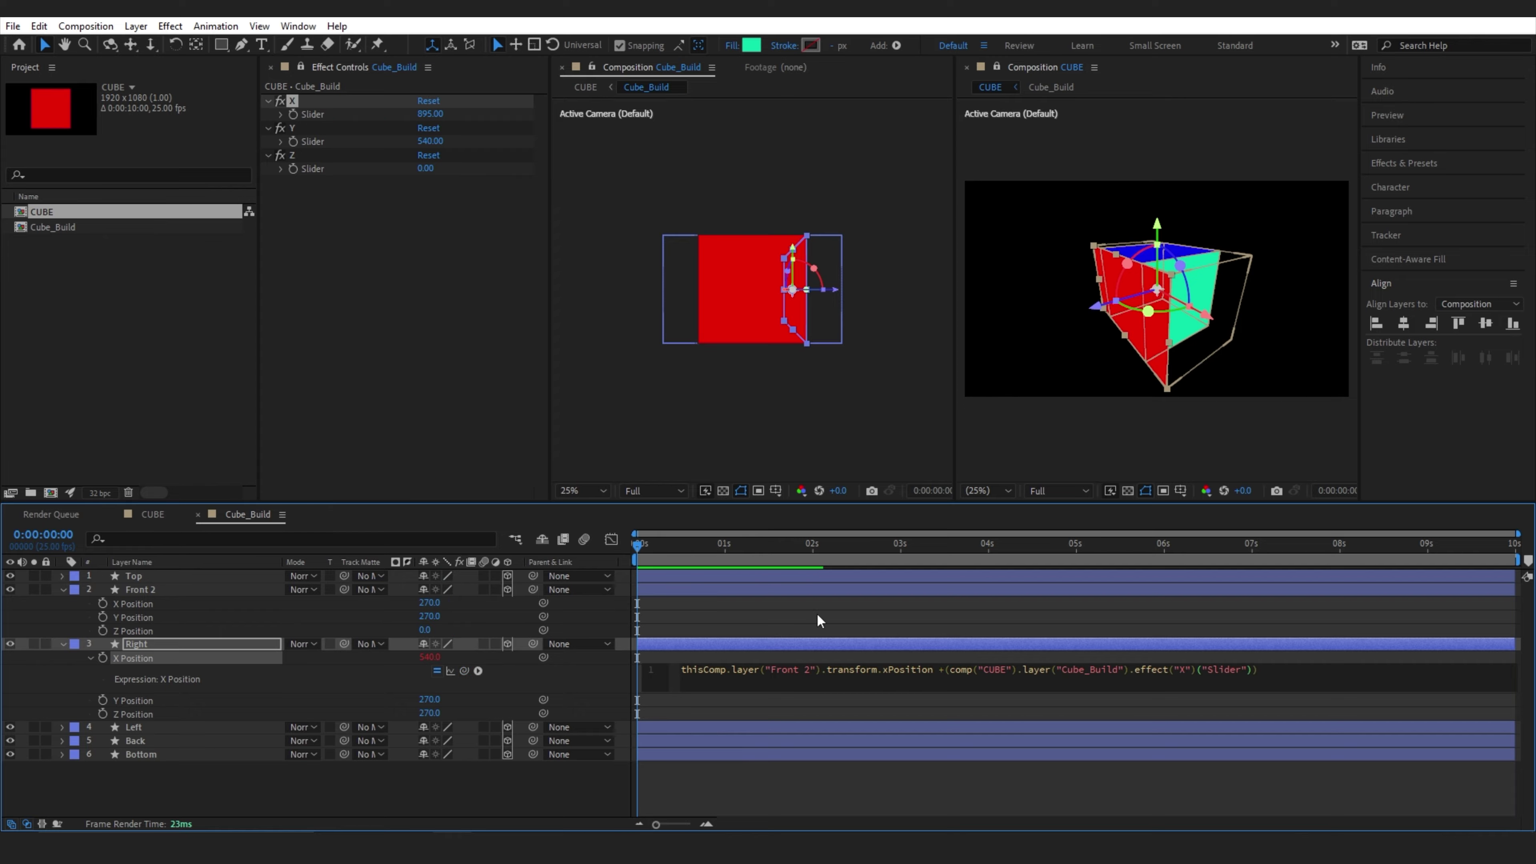
pyautogui.click(641, 555)
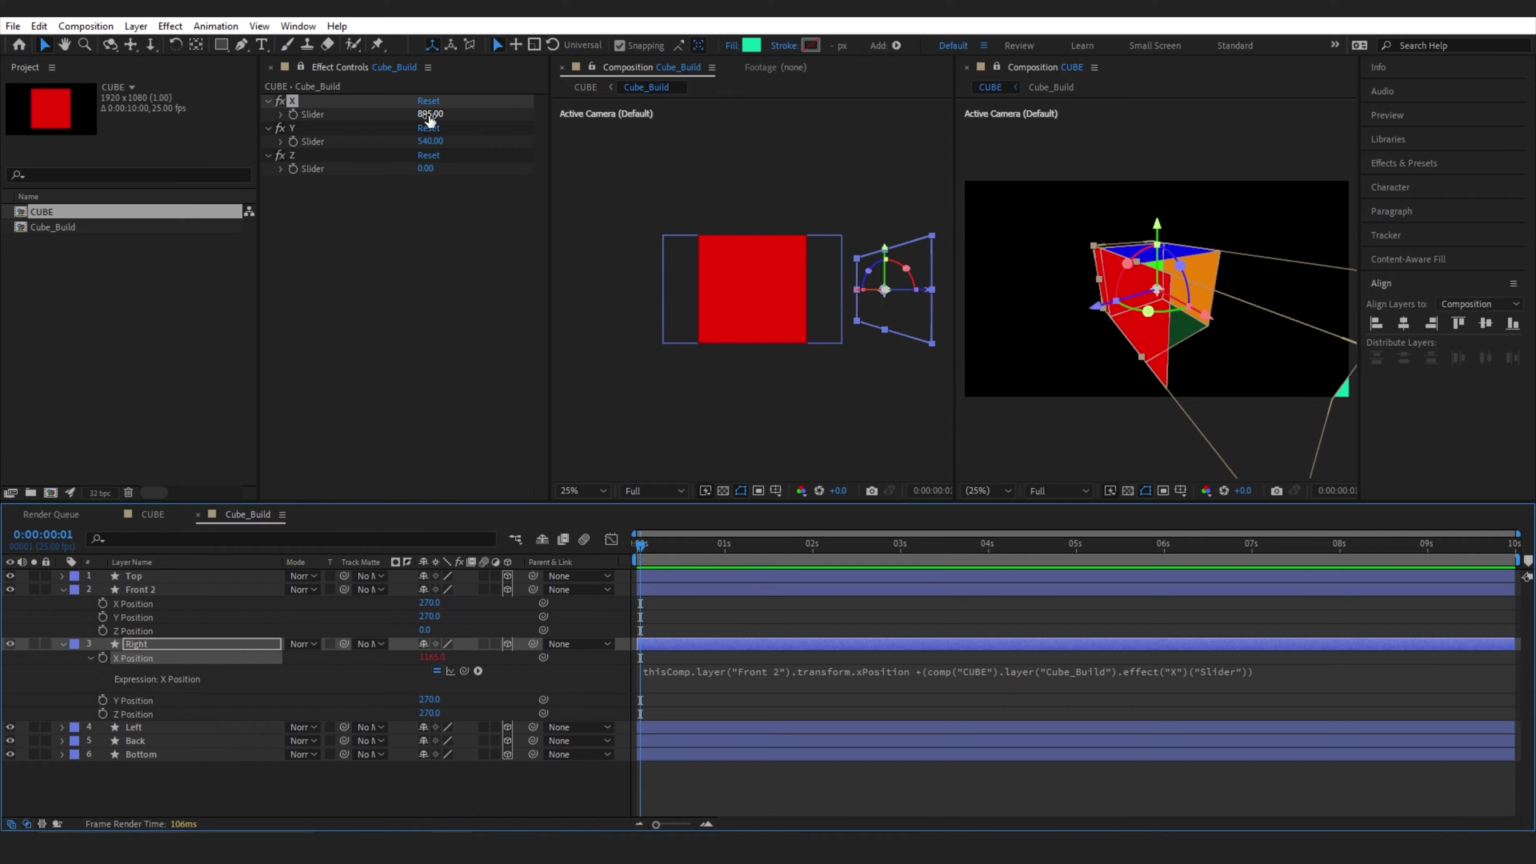
pyautogui.moveTo(429, 115); pyautogui.dragTo(696, 127)
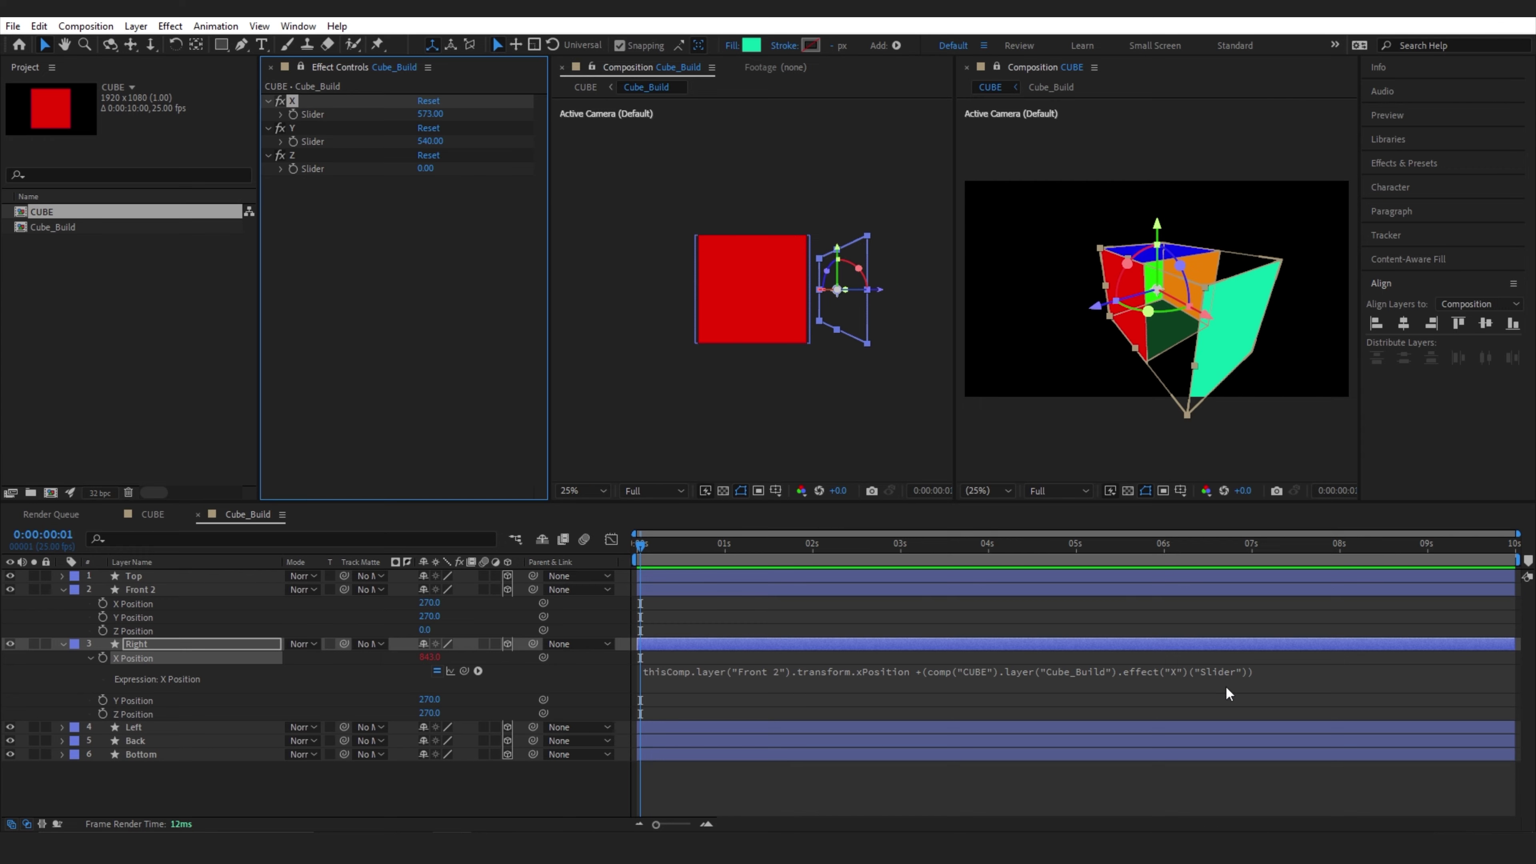
# Multiply the slider term in Right's X Position expression by 0.5 and test it with the X slider at 1095
pyautogui.click(1247, 675)
pyautogui.click(1250, 670)
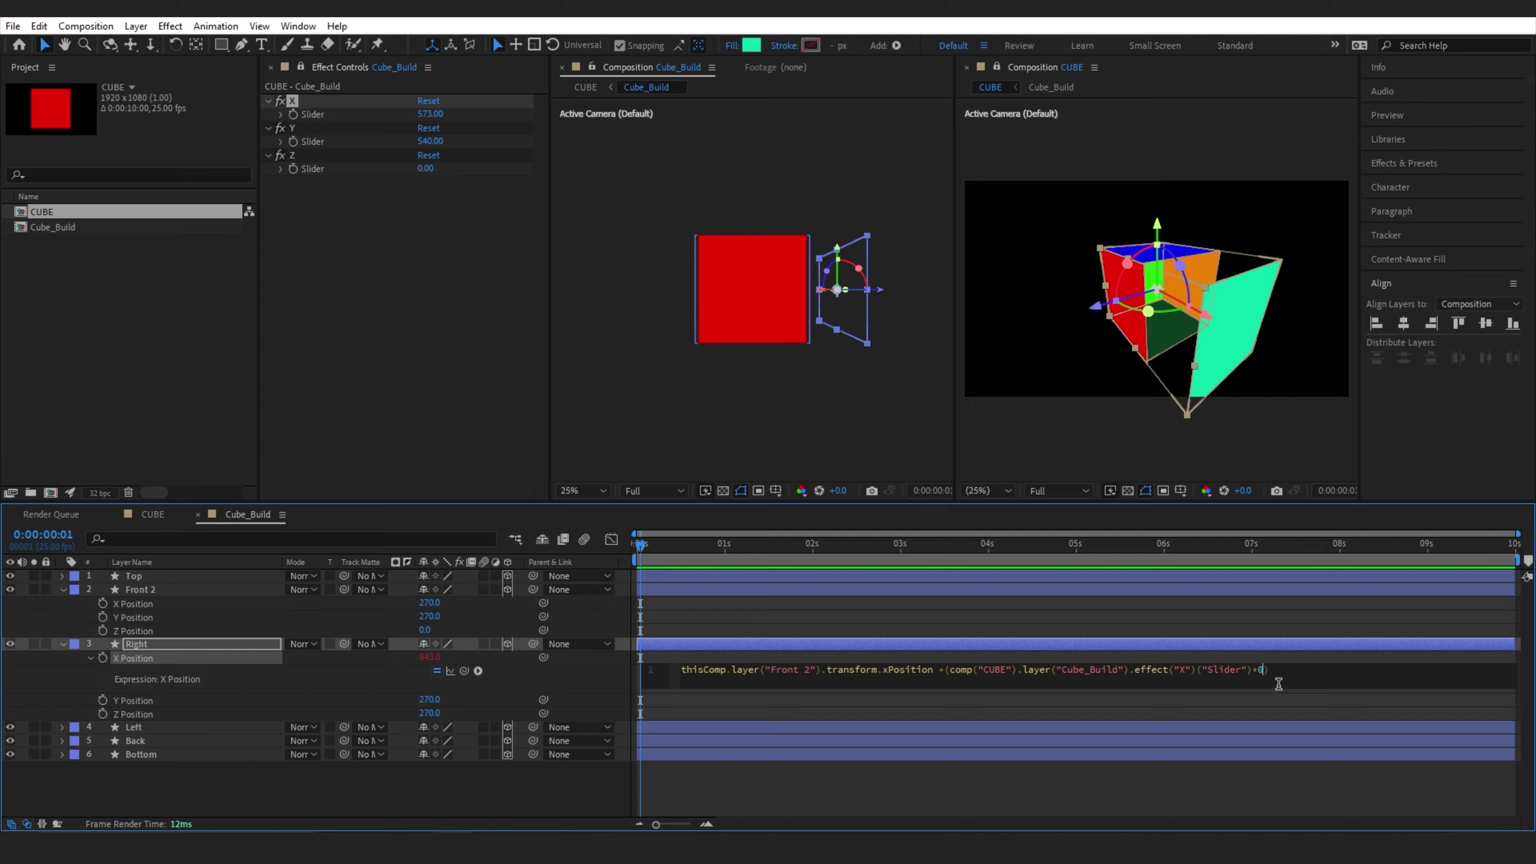
pyautogui.click(867, 621)
pyautogui.moveTo(431, 115); pyautogui.dragTo(874, 178)
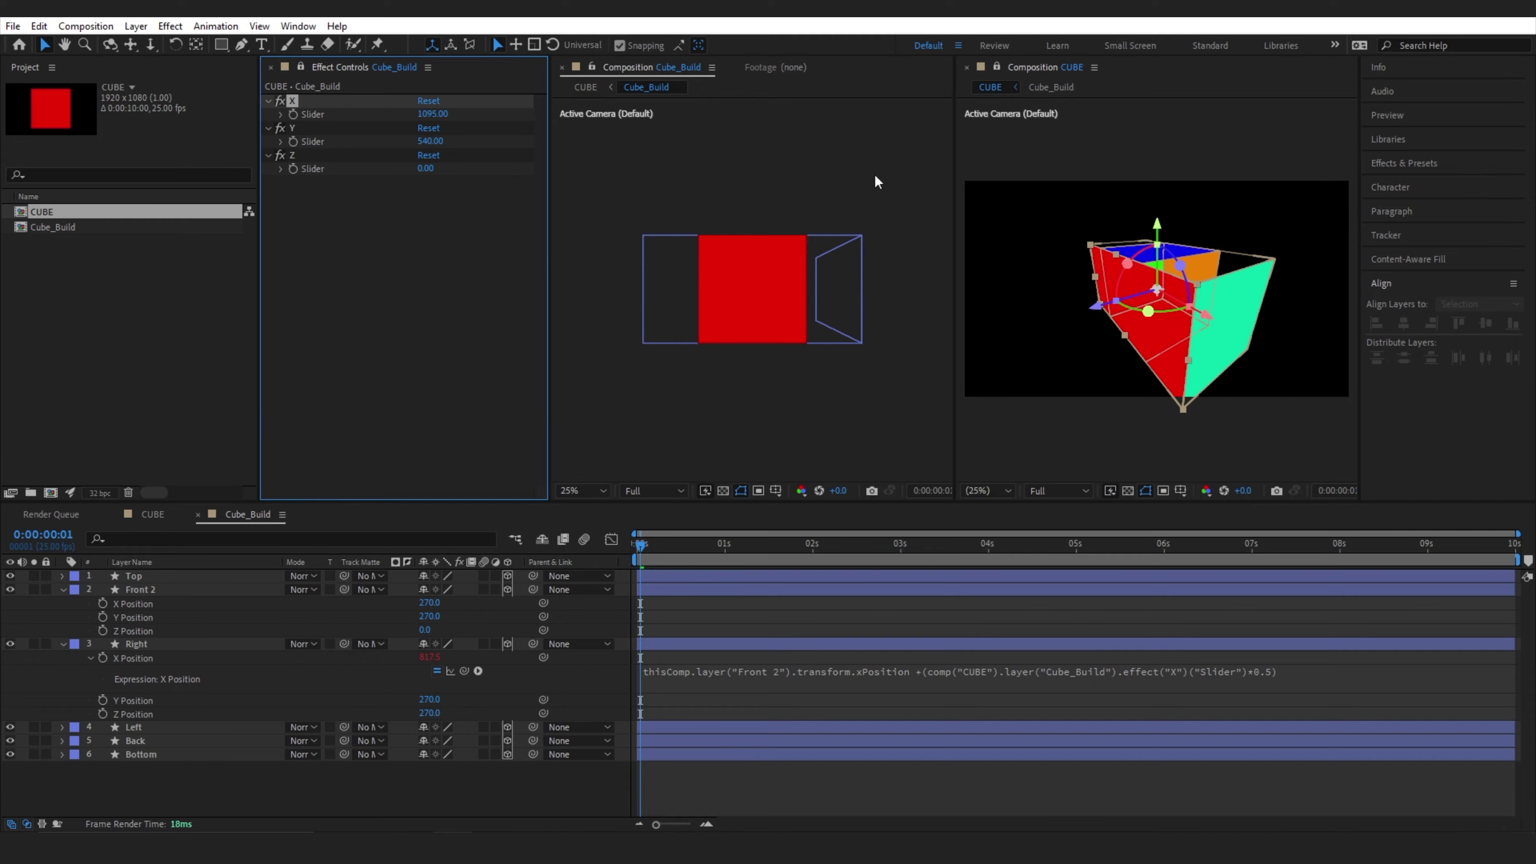
# Copy only the expression from Right's X Position and paste it onto Left's X Position
pyautogui.rightClick(145, 659)
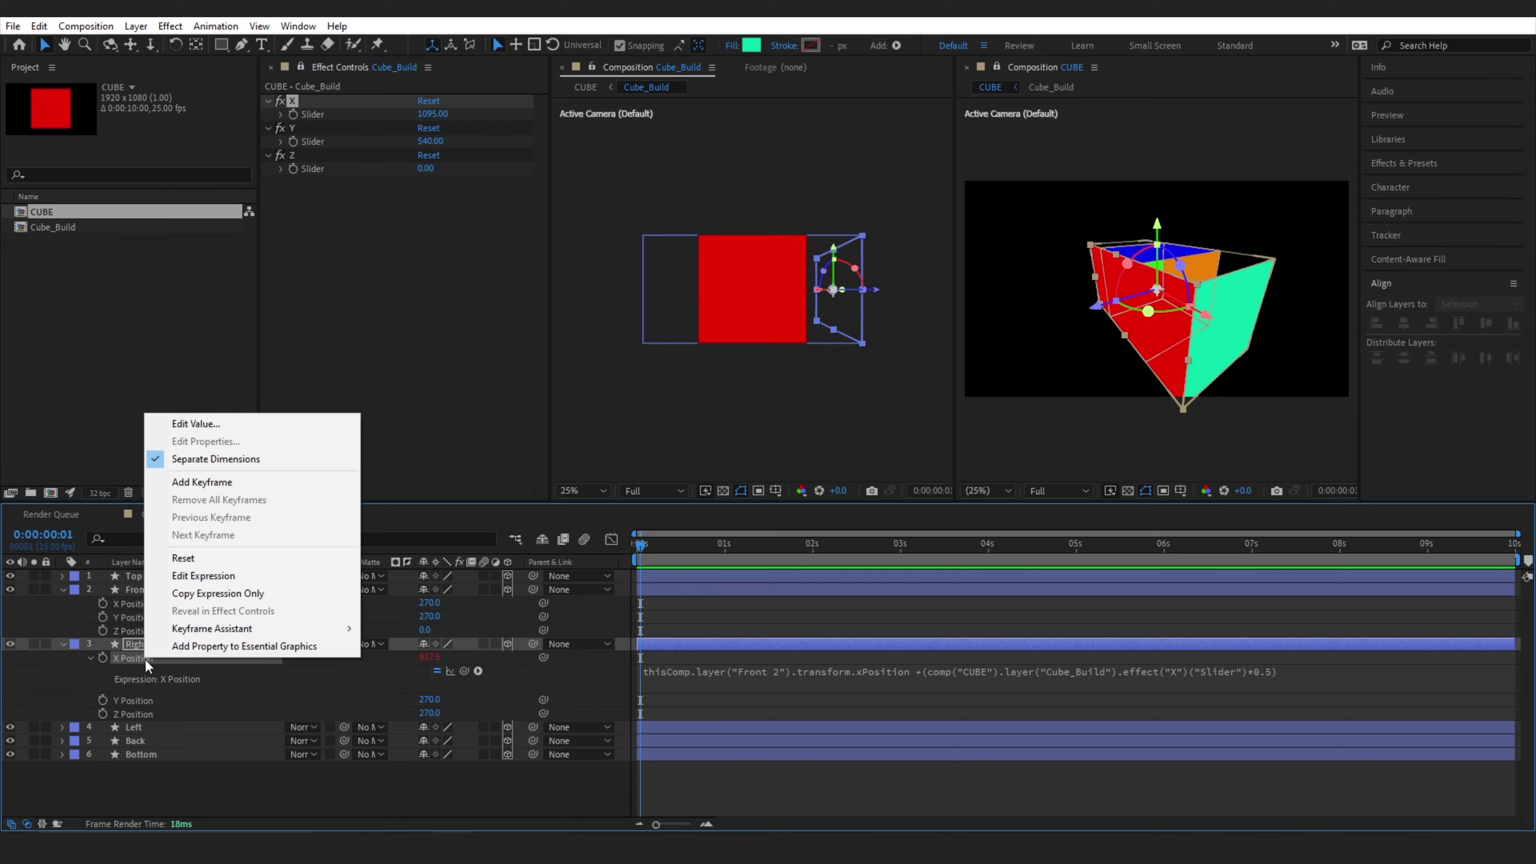
pyautogui.click(181, 591)
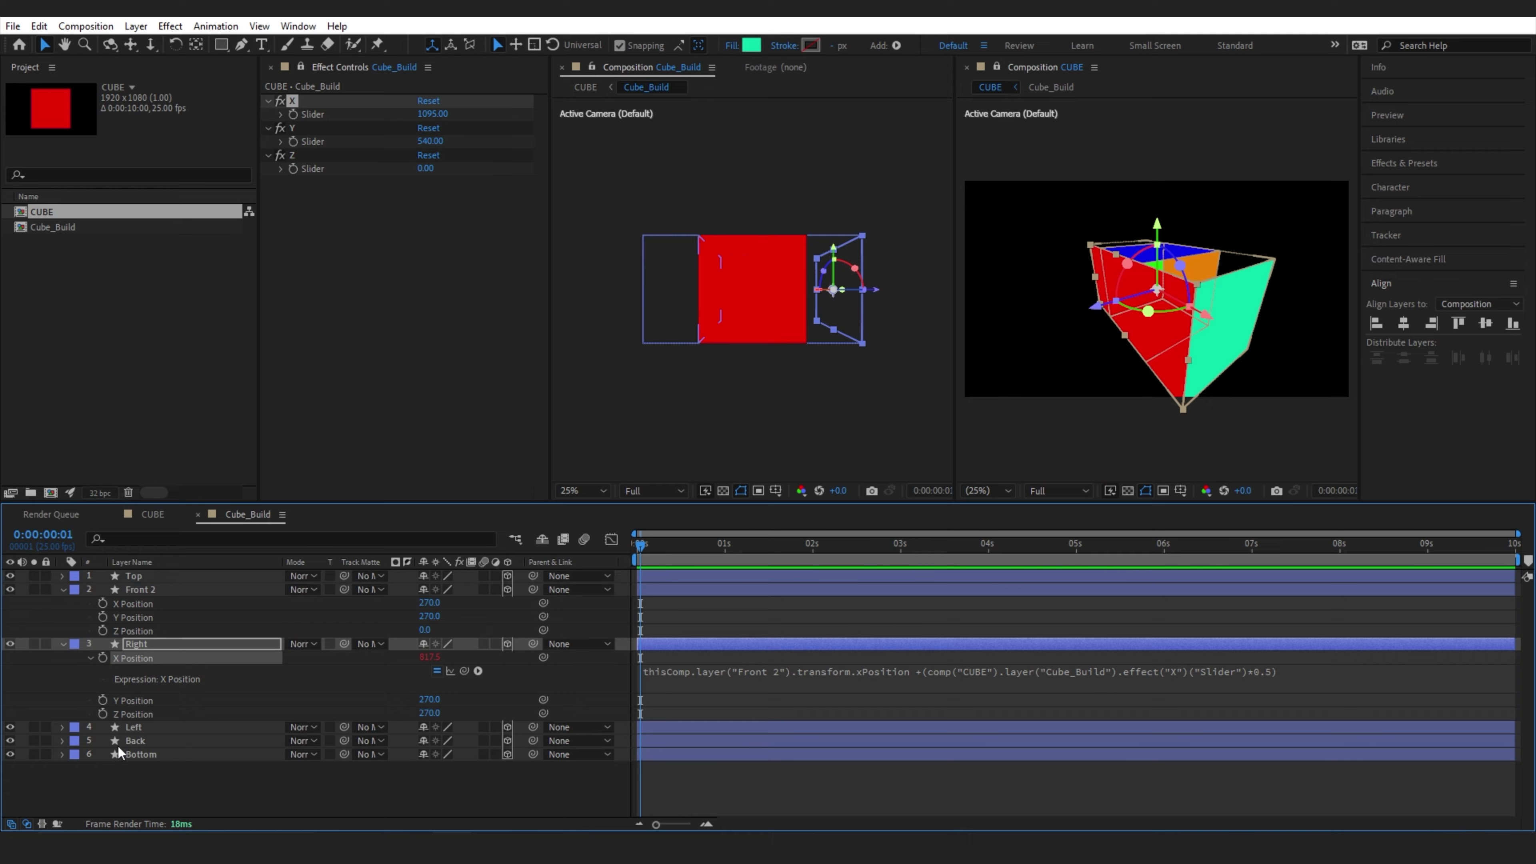
pyautogui.click(129, 728)
pyautogui.press('p')
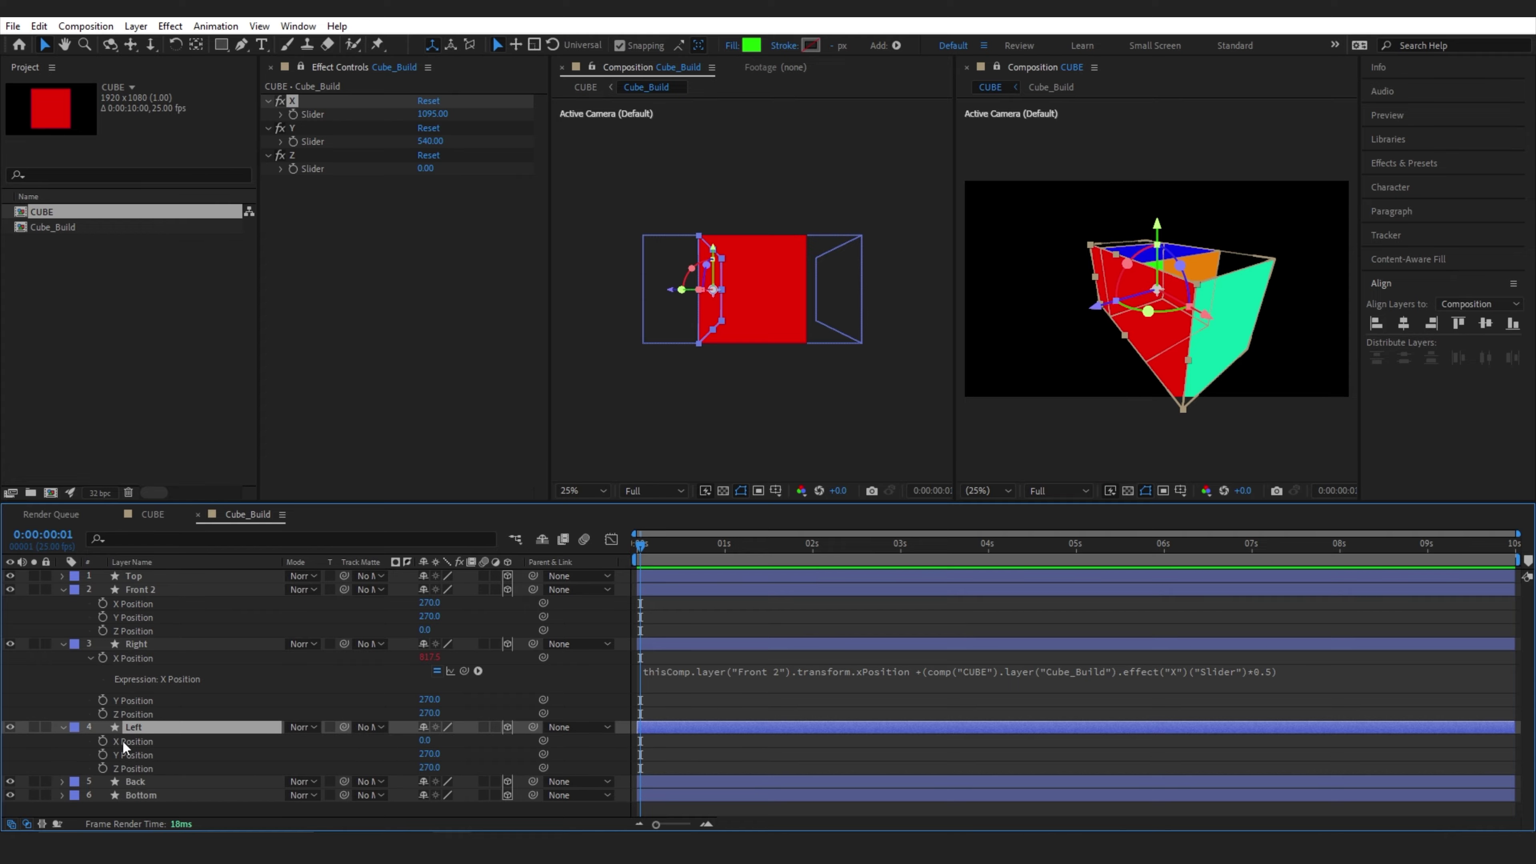
pyautogui.click(127, 741)
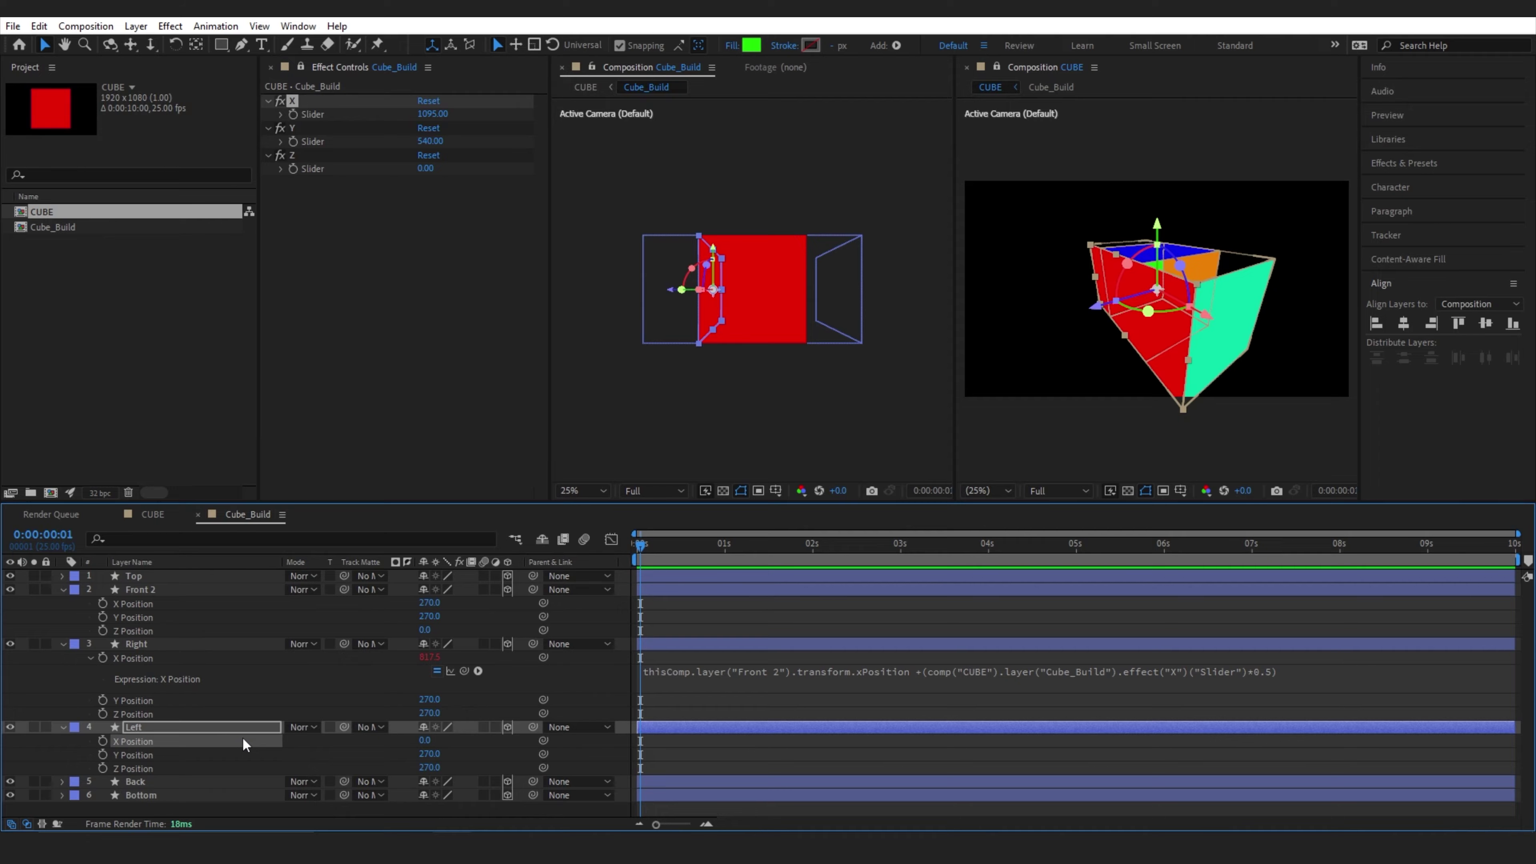
pyautogui.hotkey('ctrl', 'v')
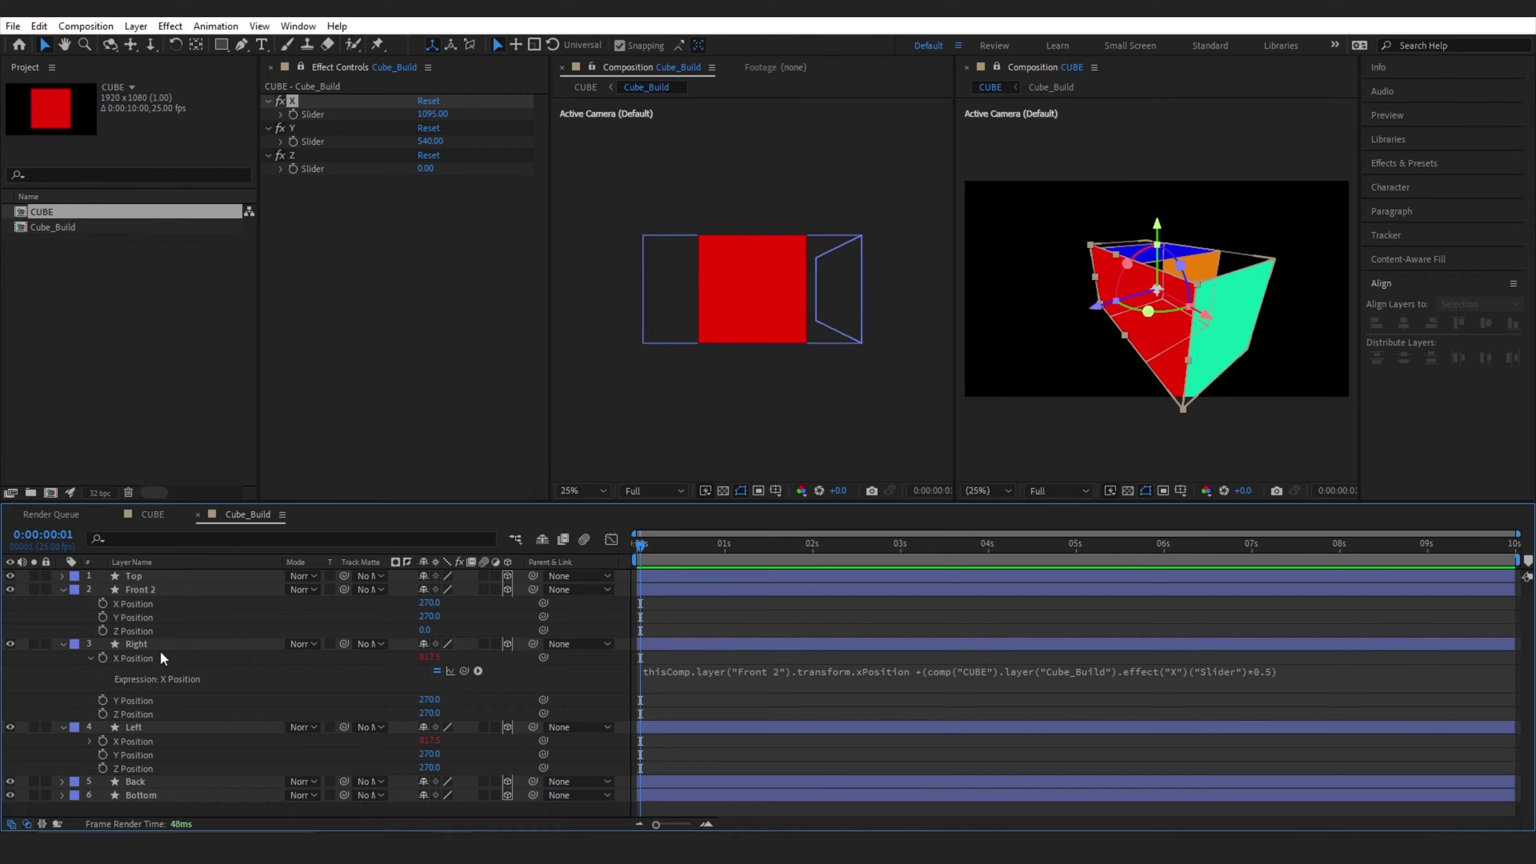
# Change the multiplier in Left's X Position expression to -0.5, hiding Right meanwhile, and set the X slider to 1080
pyautogui.click(9, 643)
pyautogui.click(200, 727)
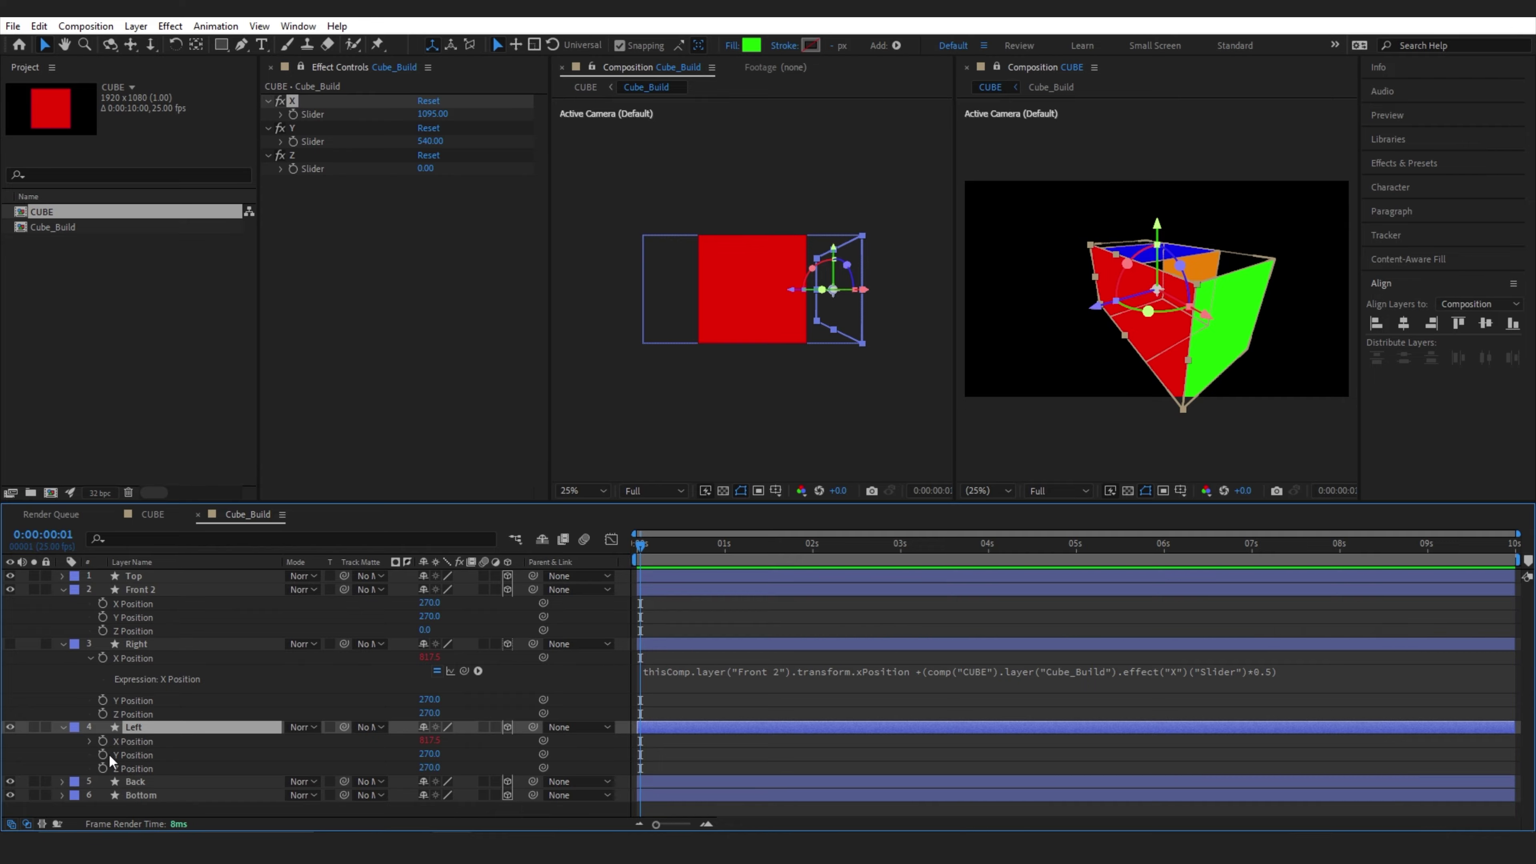
pyautogui.click(89, 741)
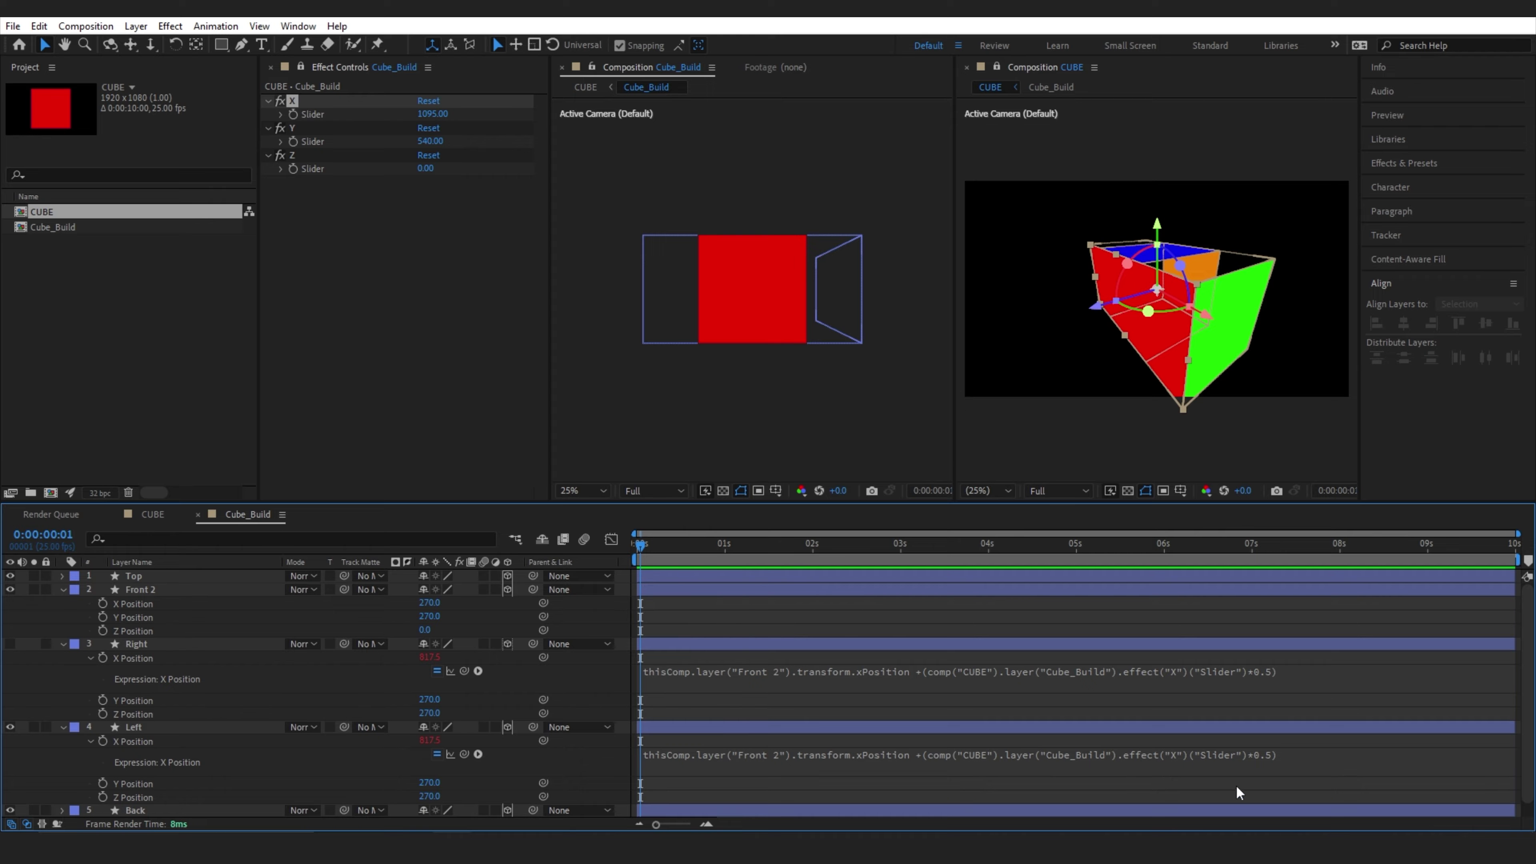
pyautogui.click(1249, 761)
pyautogui.click(1256, 751)
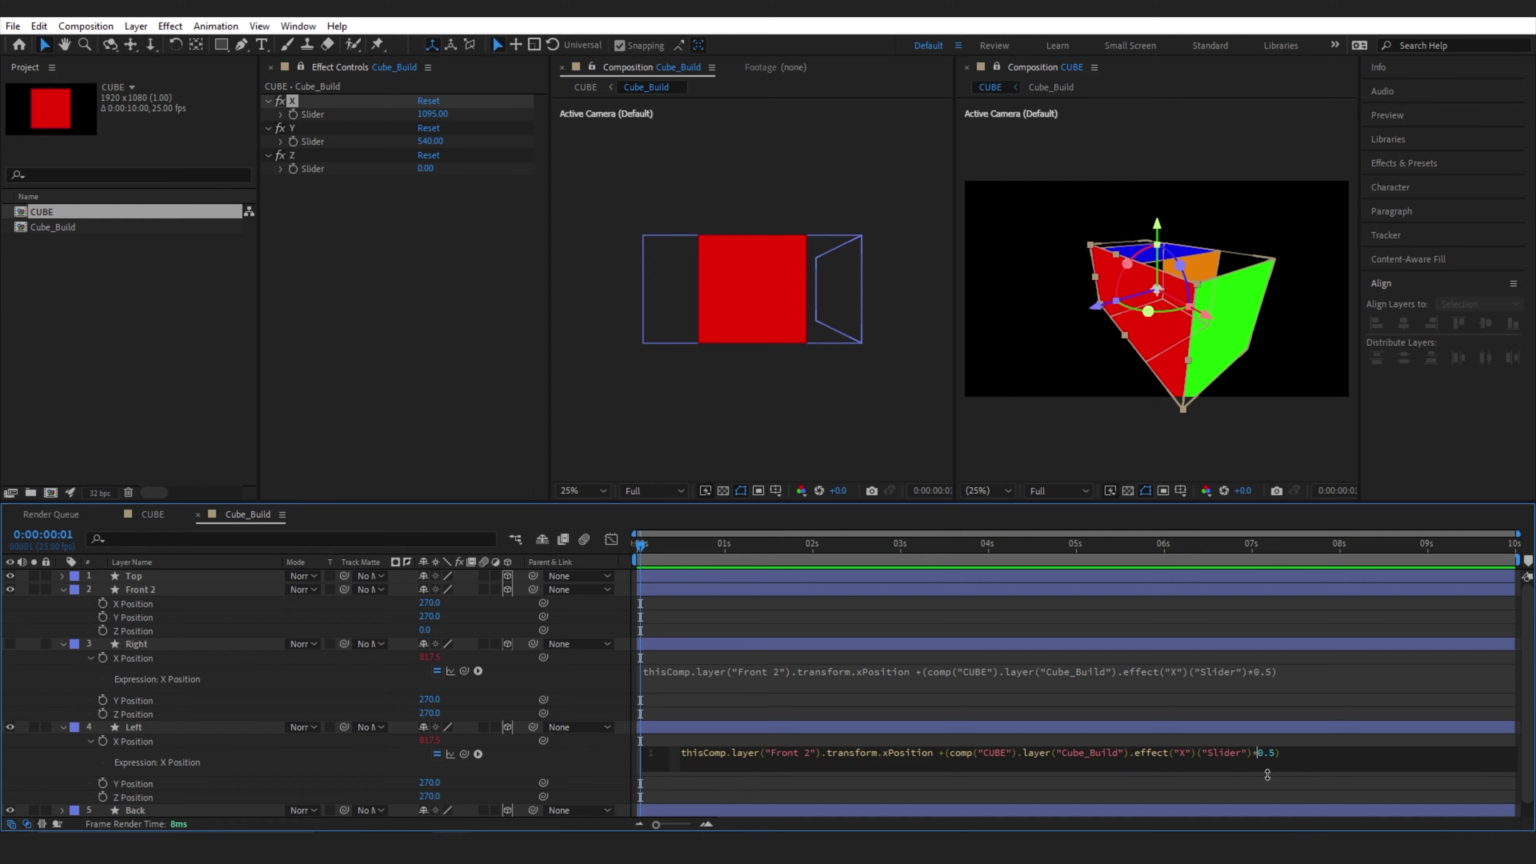
pyautogui.write('-')
pyautogui.click(989, 715)
pyautogui.click(11, 643)
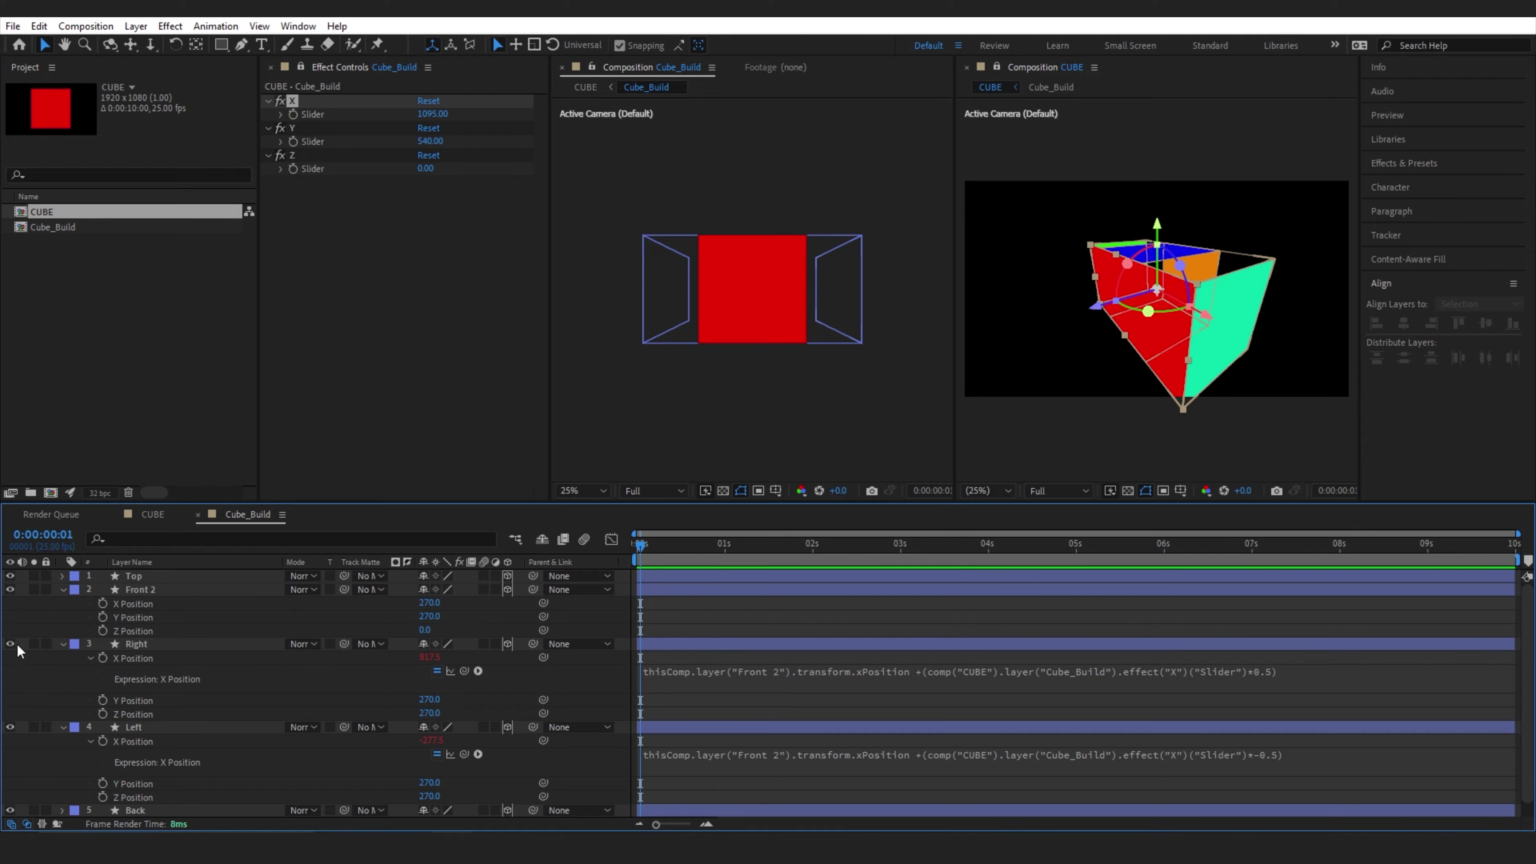
pyautogui.moveTo(430, 115); pyautogui.dragTo(575, 164)
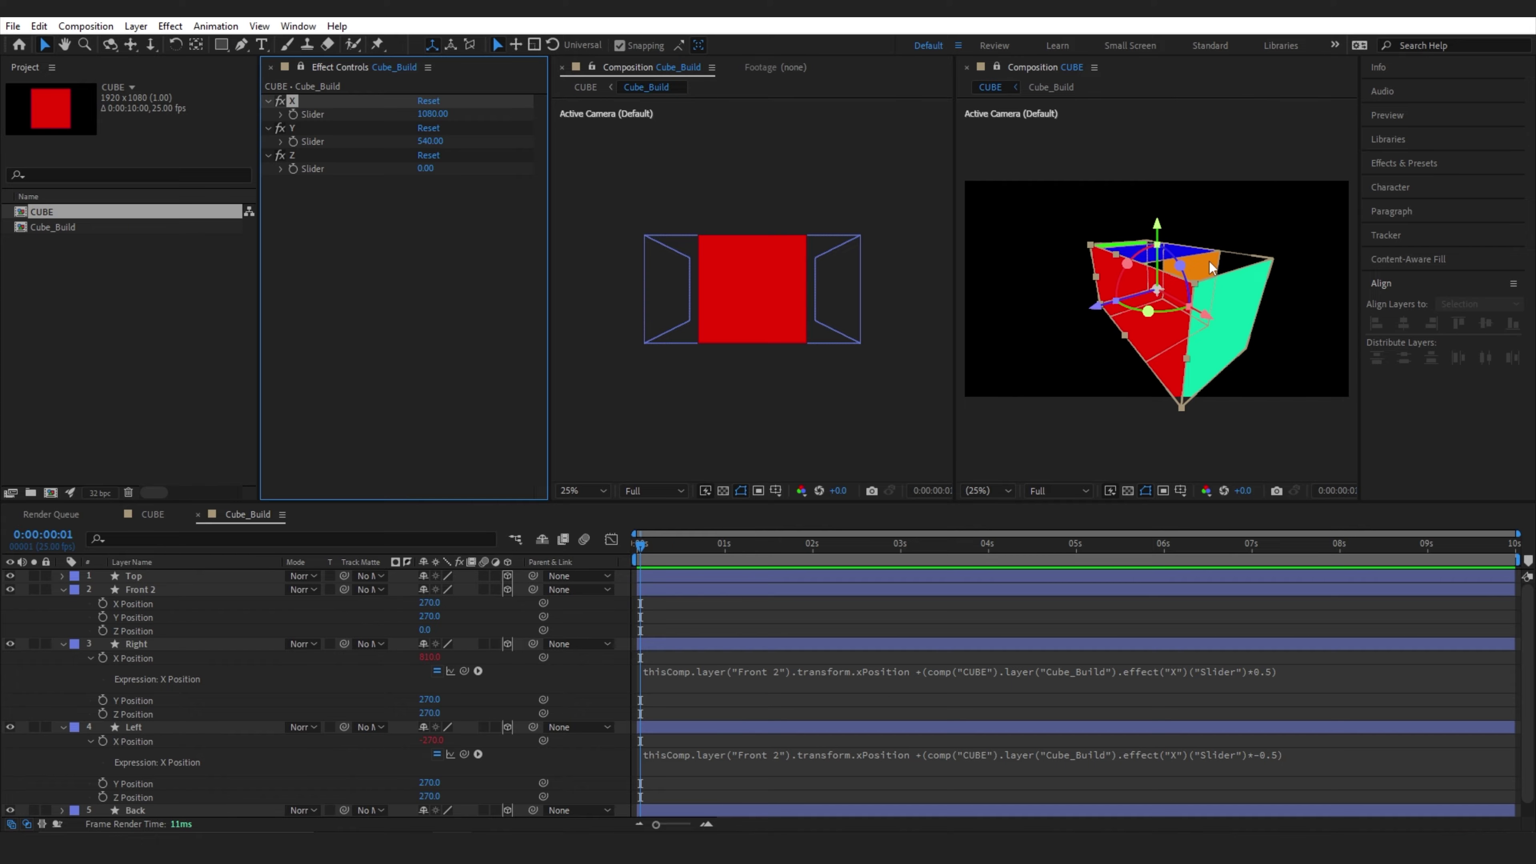
# Reveal the rectangle Size property of the Front 2 layer and copy only its expression
pyautogui.scroll(-1, 189, 711)
pyautogui.click(137, 575)
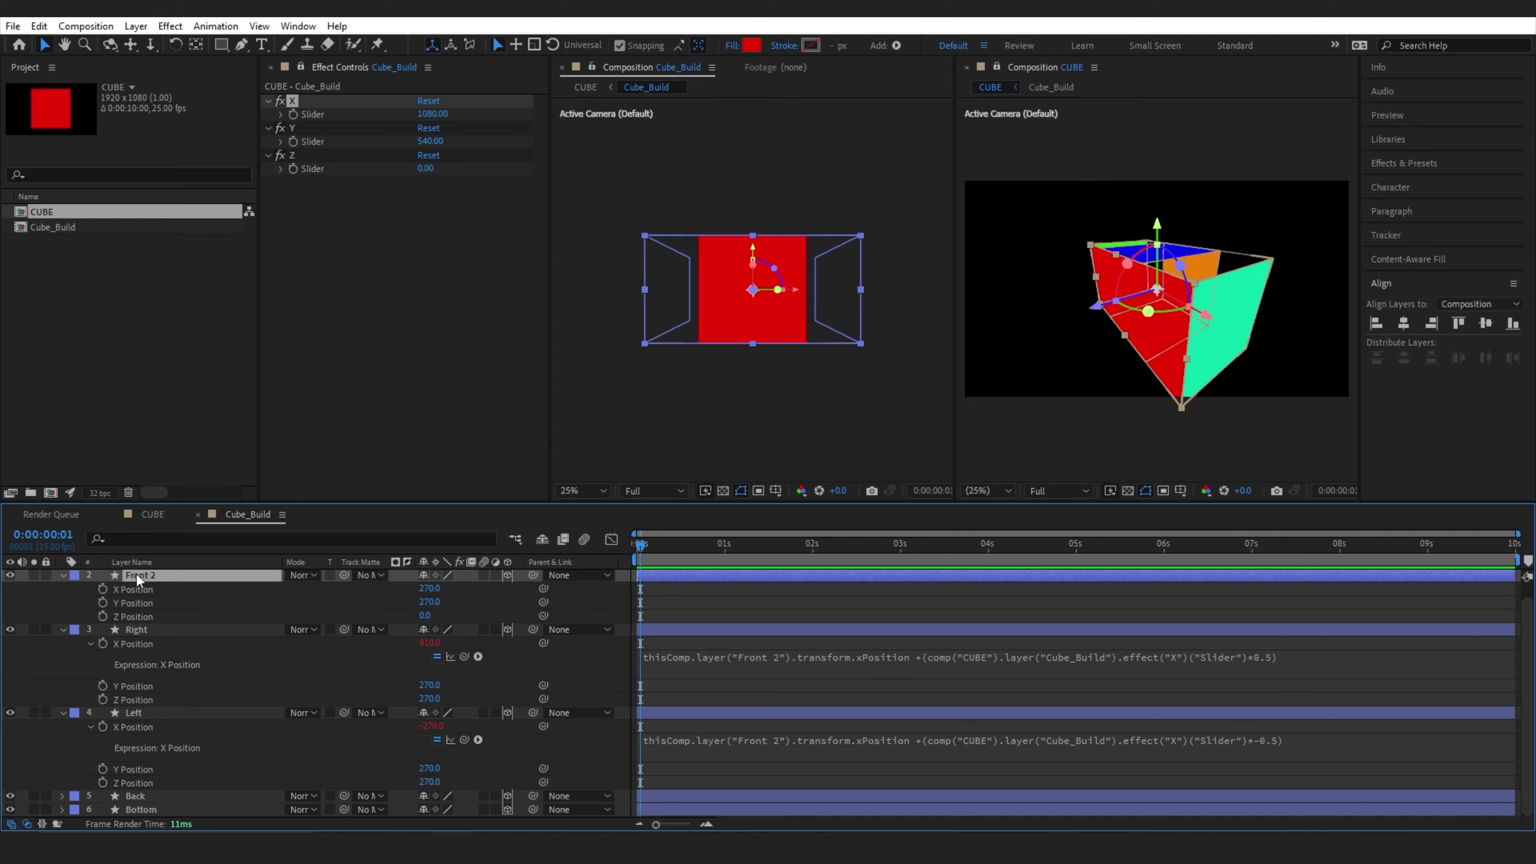
pyautogui.click(180, 539)
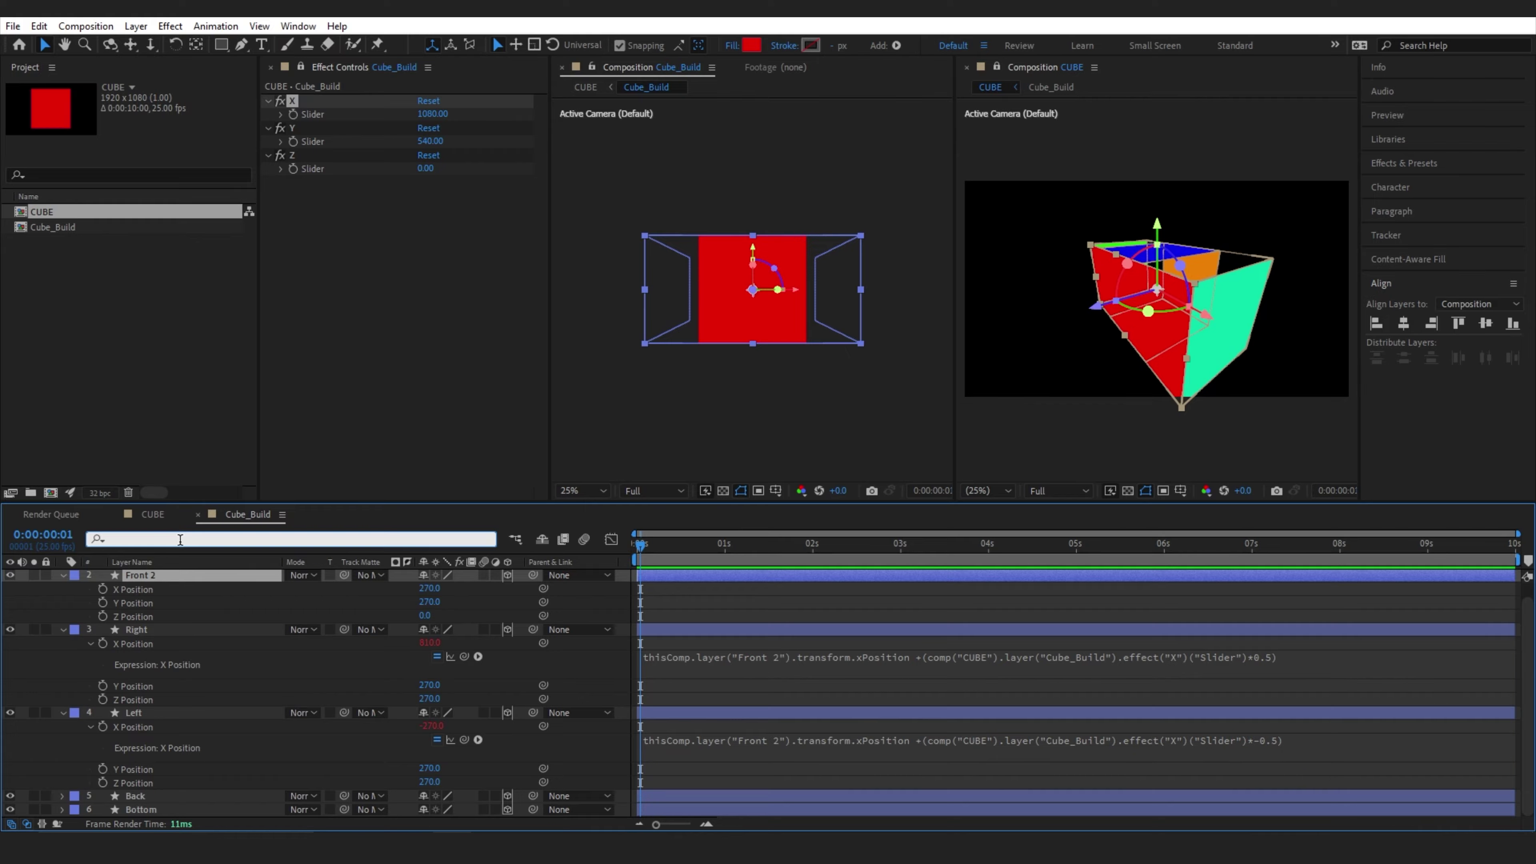
pyautogui.write('size')
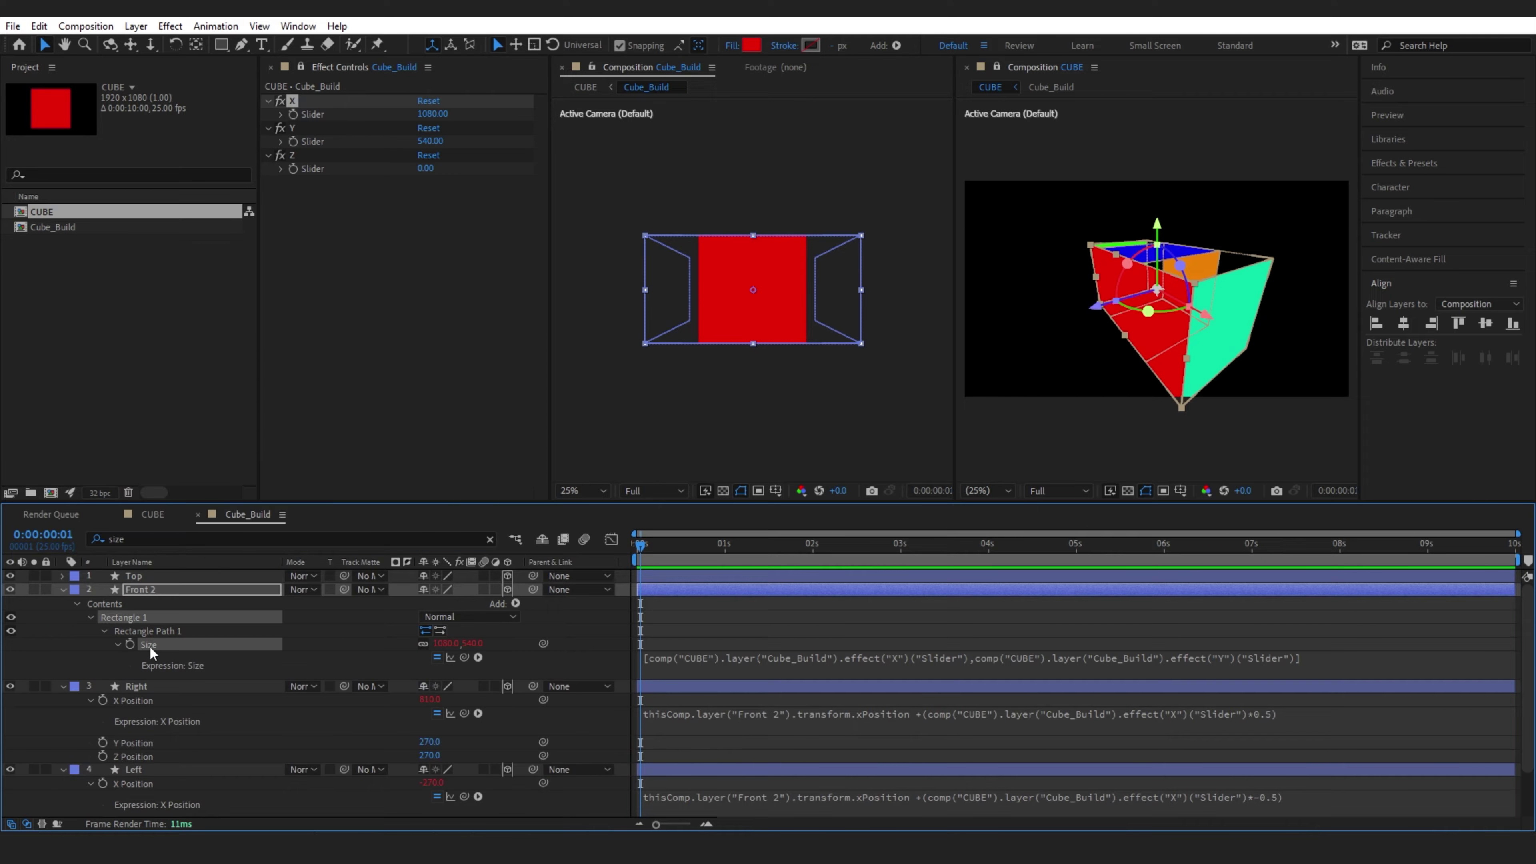
pyautogui.rightClick(148, 646)
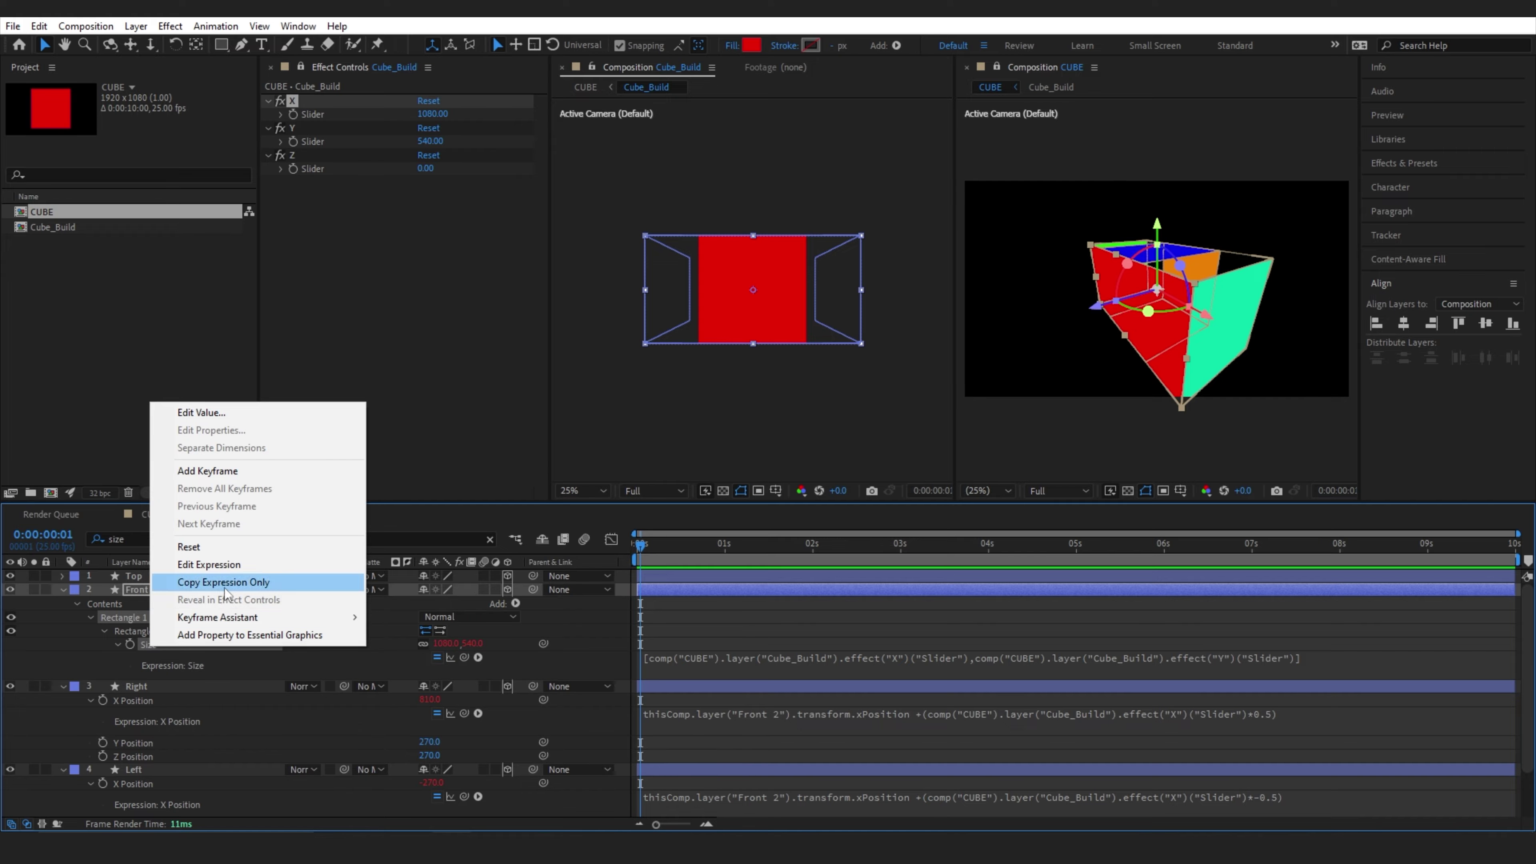
pyautogui.click(200, 583)
# Paste the copied Size expression onto the Back layer's rectangle Size, and test it with the X slider at 936
pyautogui.scroll(-2, 161, 809)
pyautogui.click(148, 800)
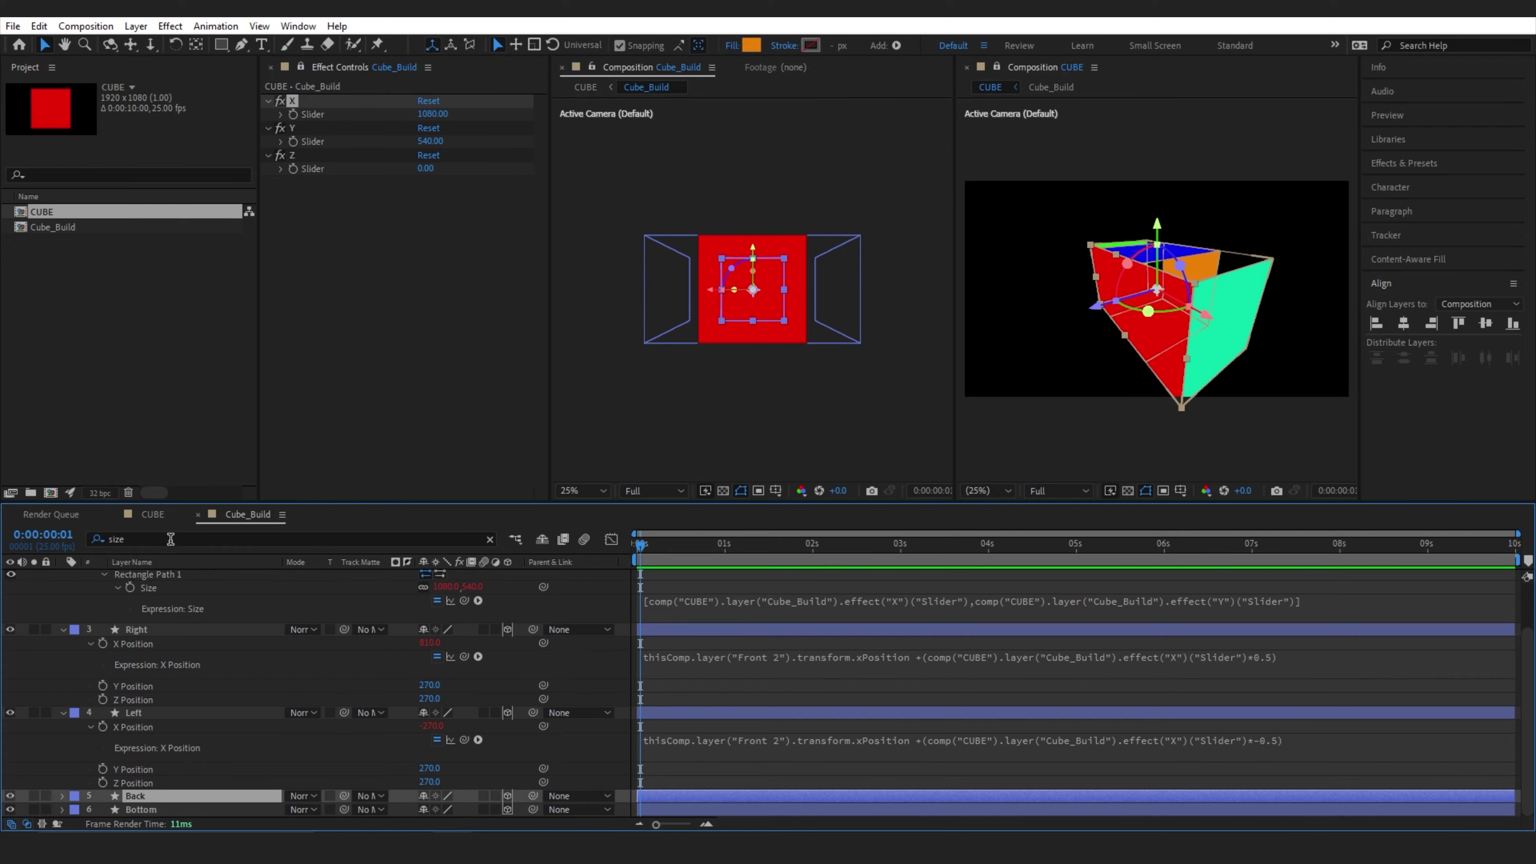
pyautogui.click(168, 538)
pyautogui.press('BackSpace')
pyautogui.click(149, 809)
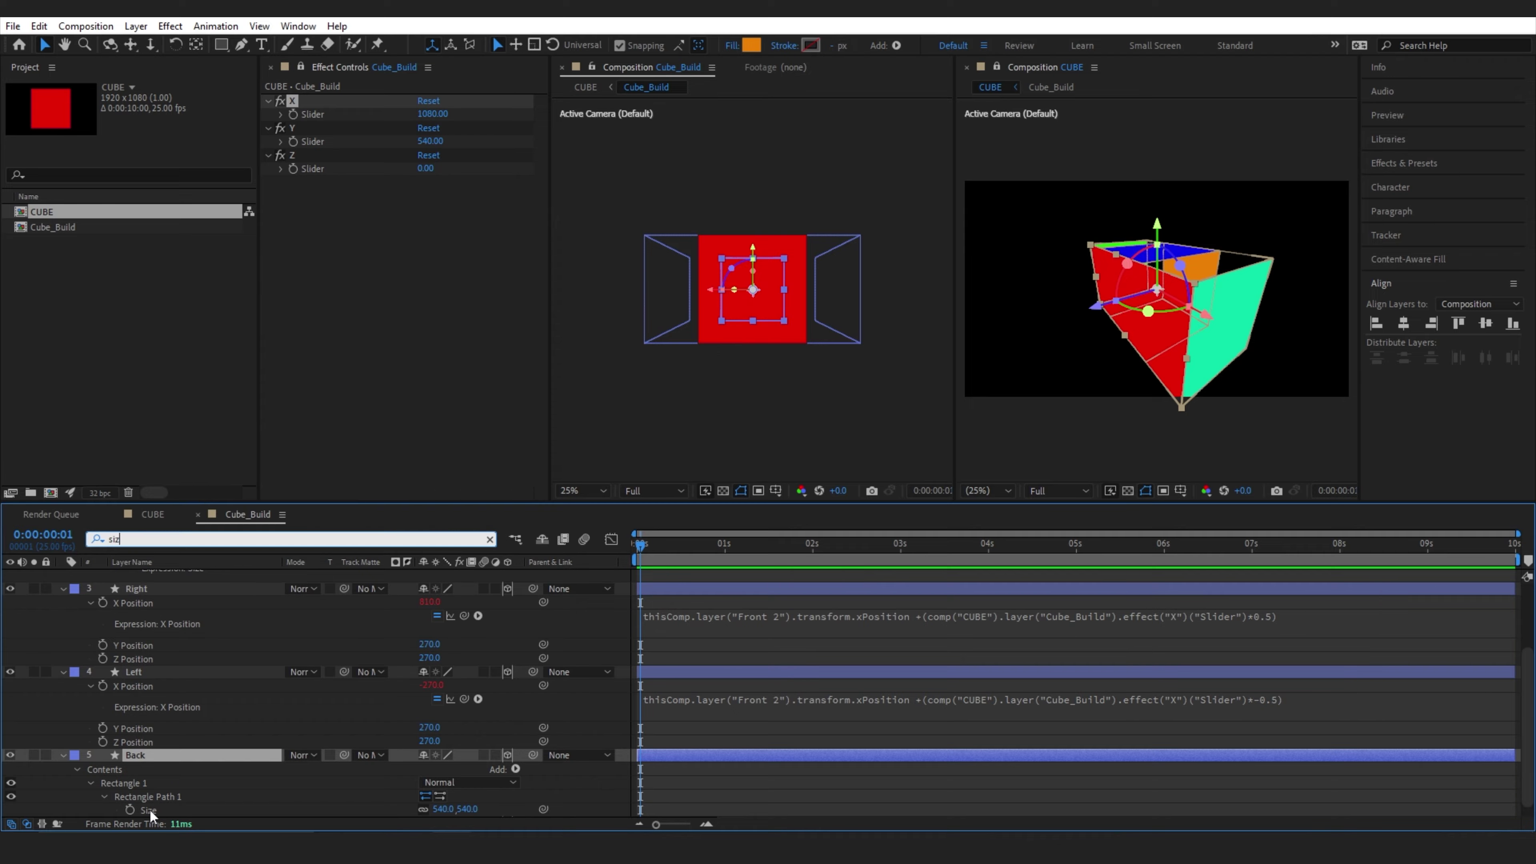
pyautogui.click(149, 809)
pyautogui.hotkey('ctrl', 'v')
pyautogui.click(784, 778)
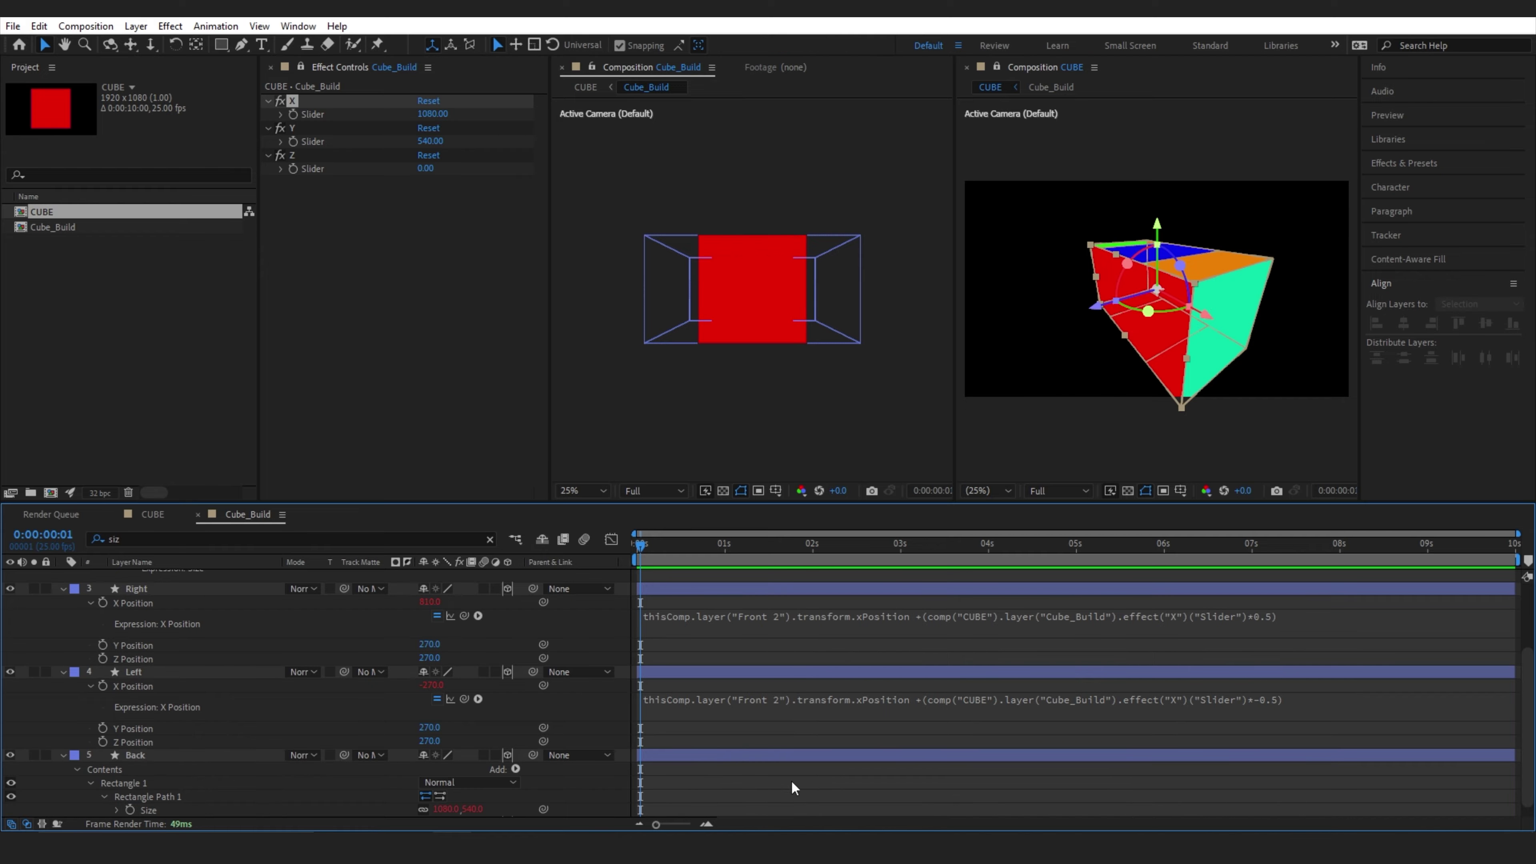
pyautogui.moveTo(444, 118); pyautogui.dragTo(460, 192)
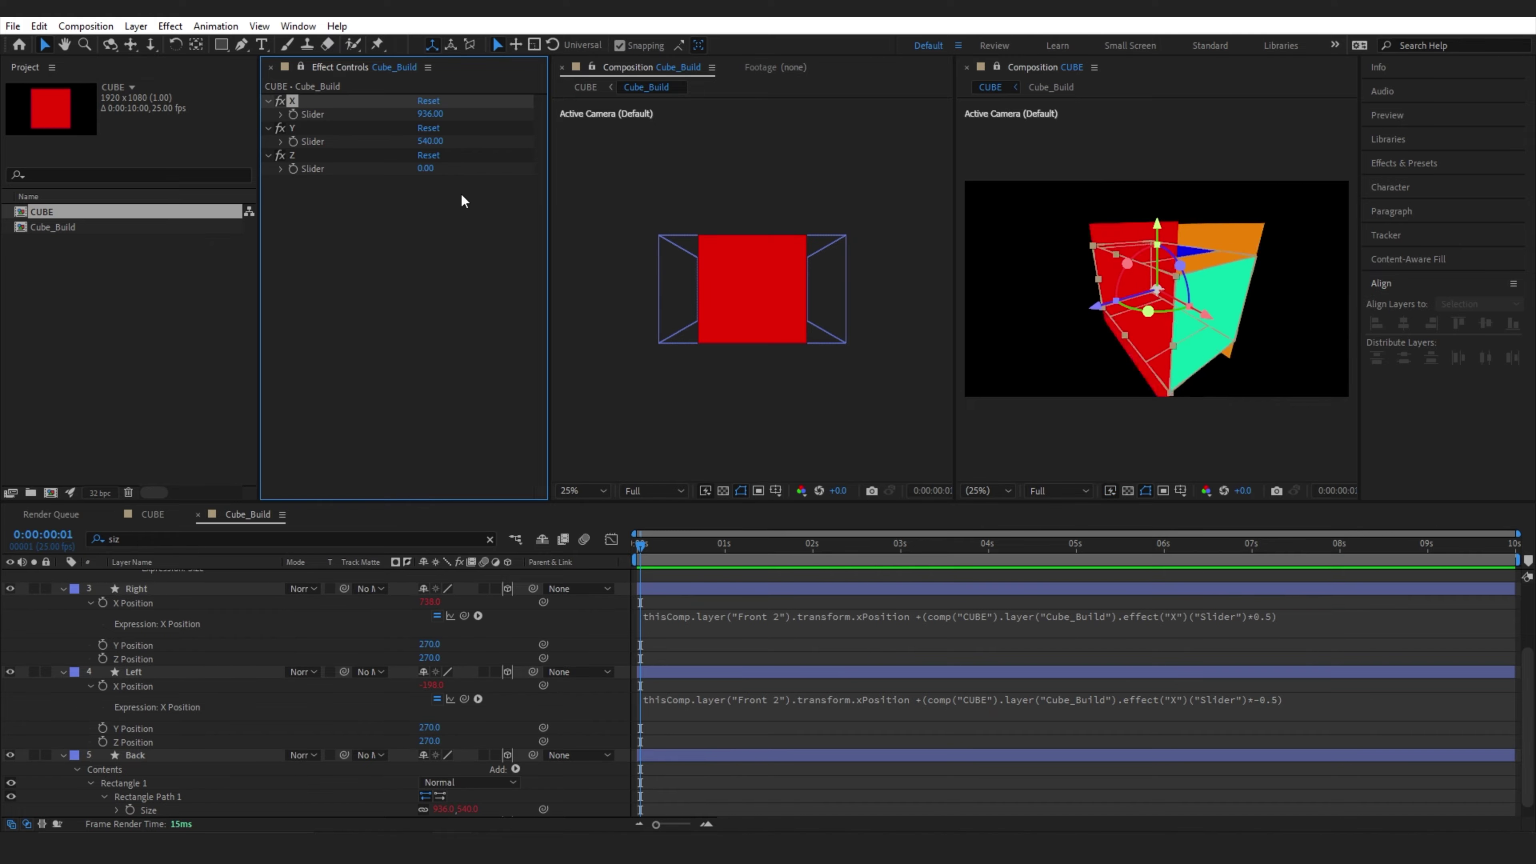
# Try the Y slider at 445 and the Z slider at -165, and undo both changes
pyautogui.moveTo(430, 141); pyautogui.dragTo(345, 208)
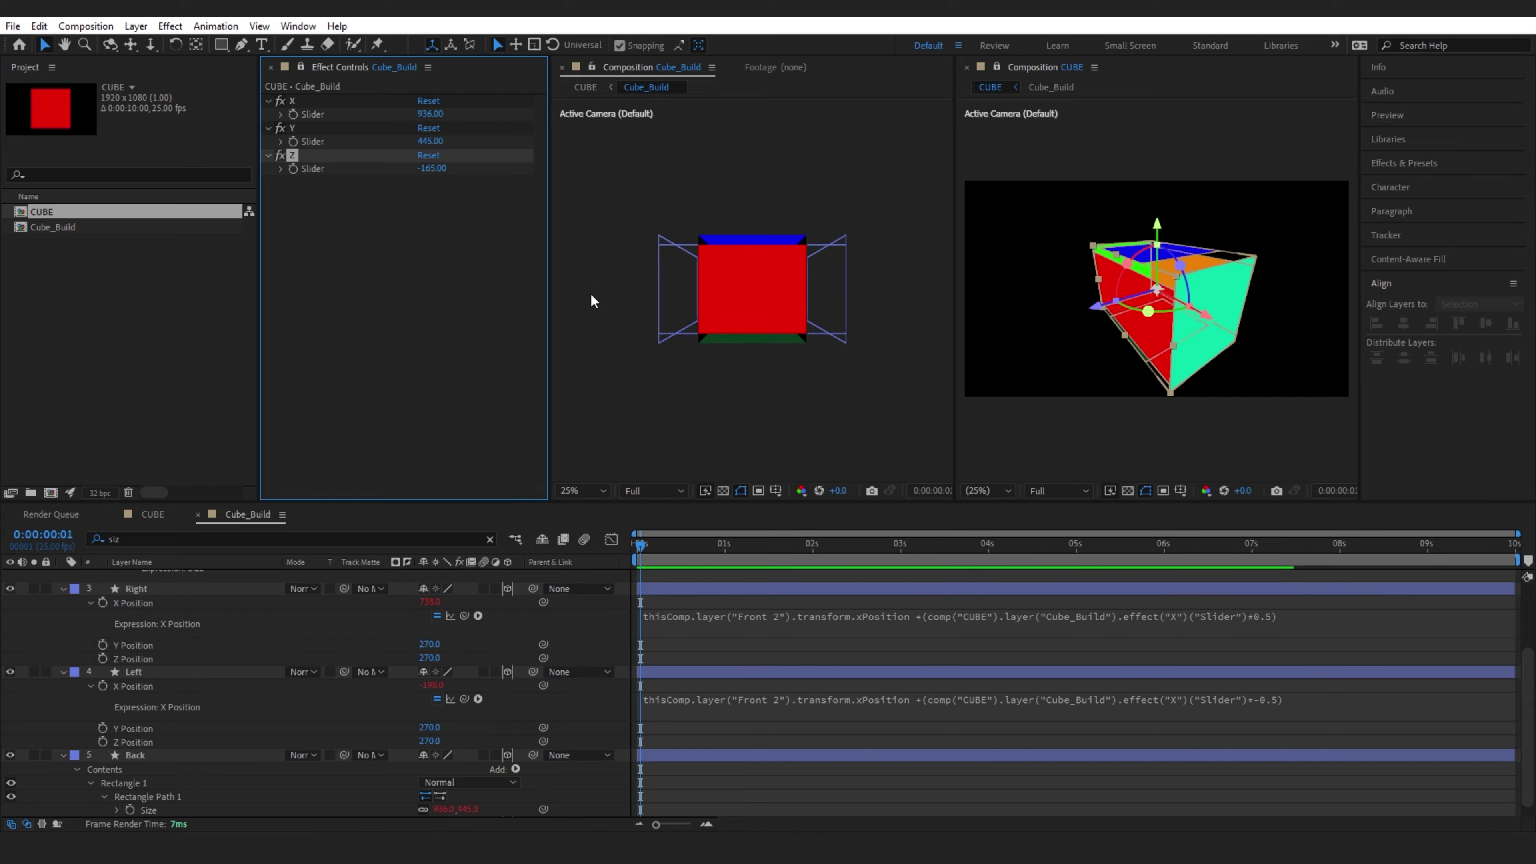
pyautogui.hotkey('ctrl', 'z')
pyautogui.hotkey('ctrl', 'z')
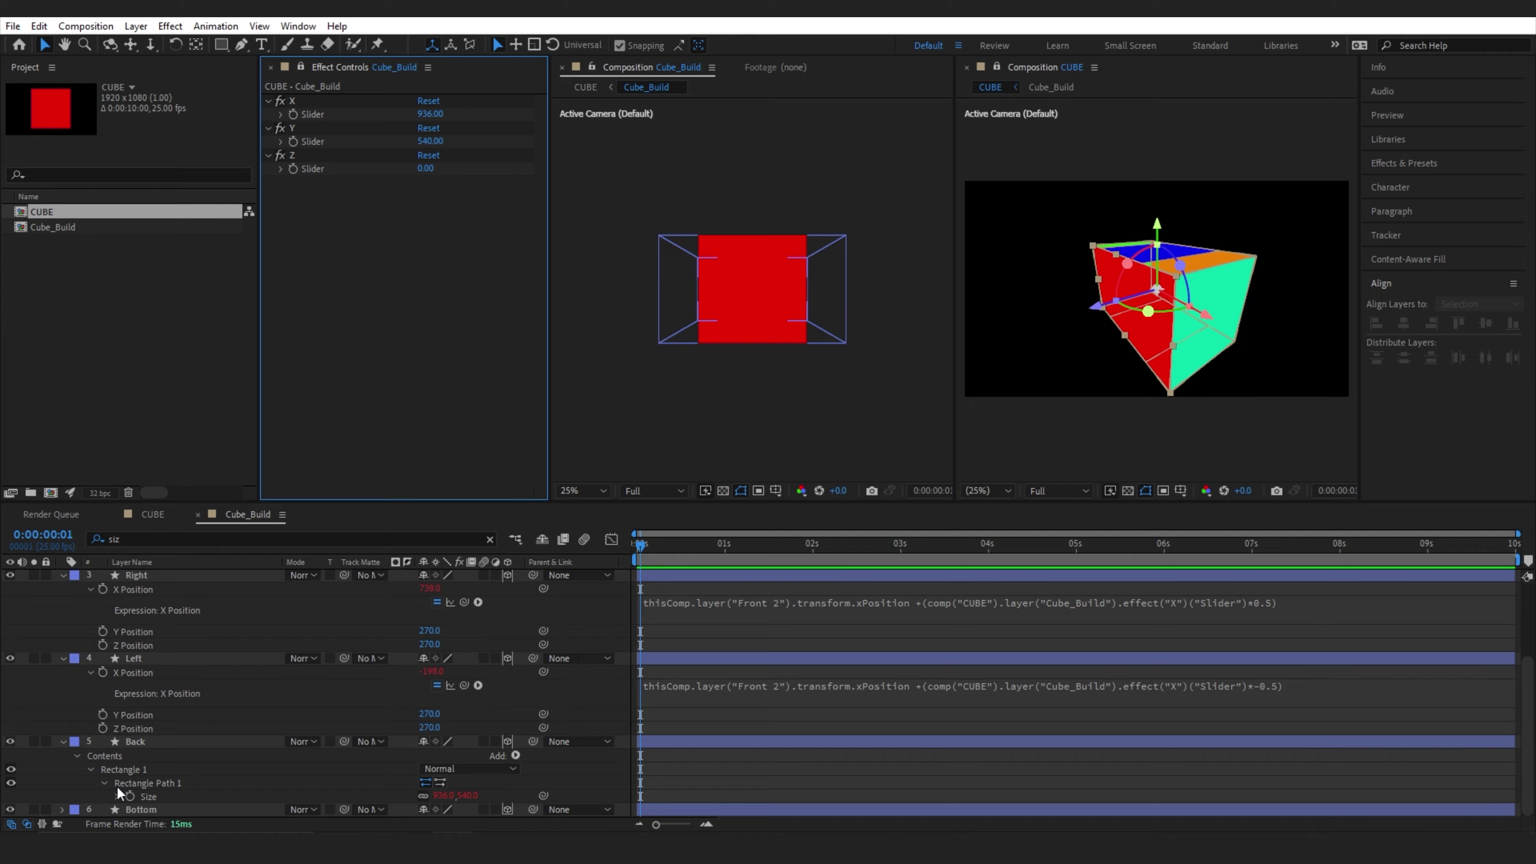
# Add an expression to the Top layer's rectangle Size, replacing the default code with an empty two-value array
pyautogui.scroll(3, 116, 785)
pyautogui.click(133, 575)
pyautogui.click(135, 539)
pyautogui.write('e')
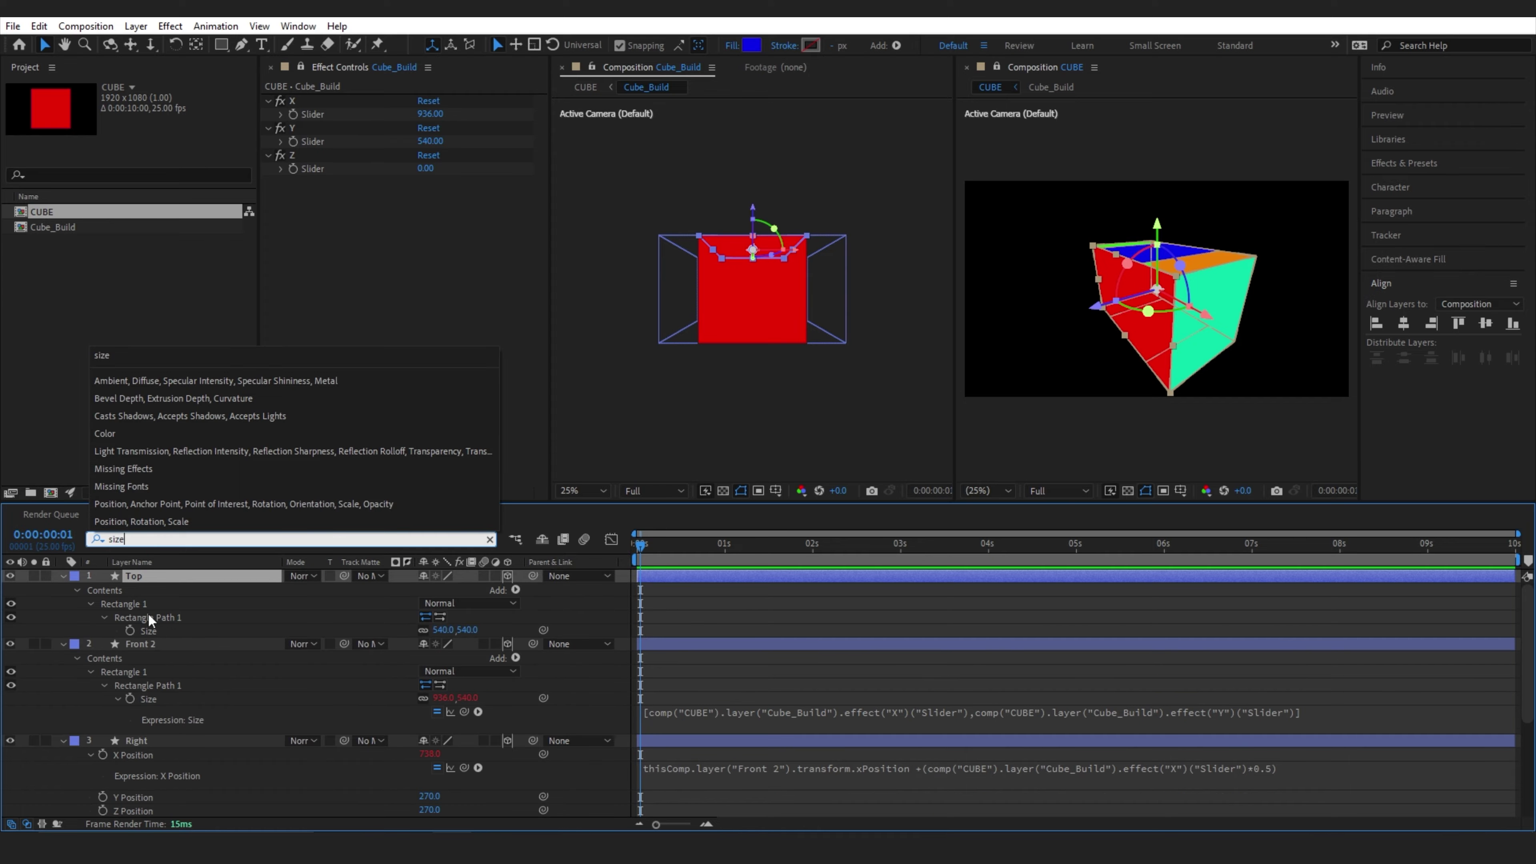
pyautogui.click(128, 631)
pyautogui.keyDown('alt'); pyautogui.click(128, 629); pyautogui.keyUp('alt')
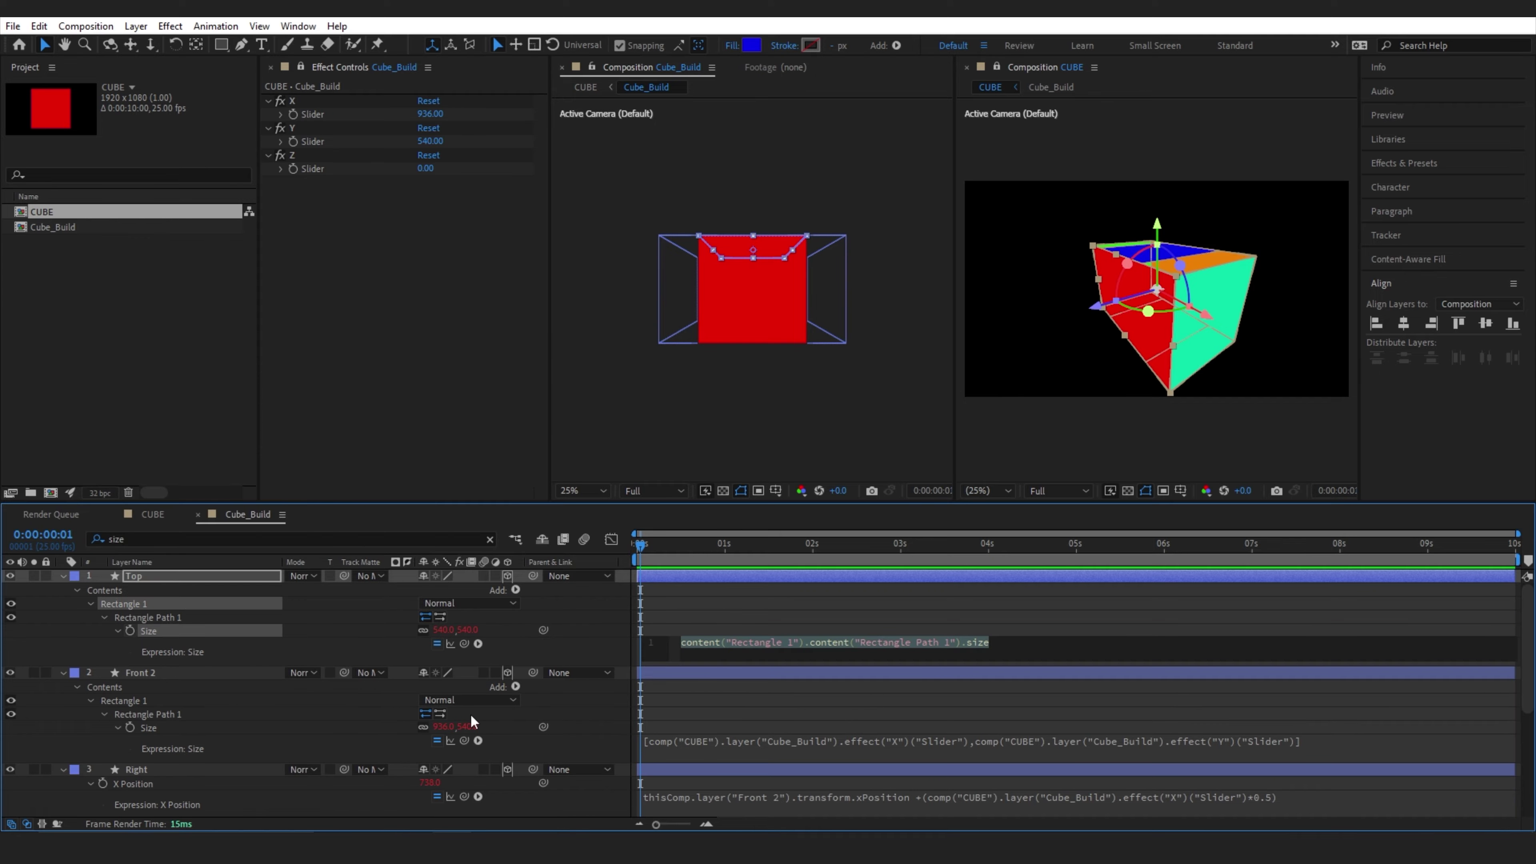
pyautogui.press('BackSpace')
pyautogui.write('[,')
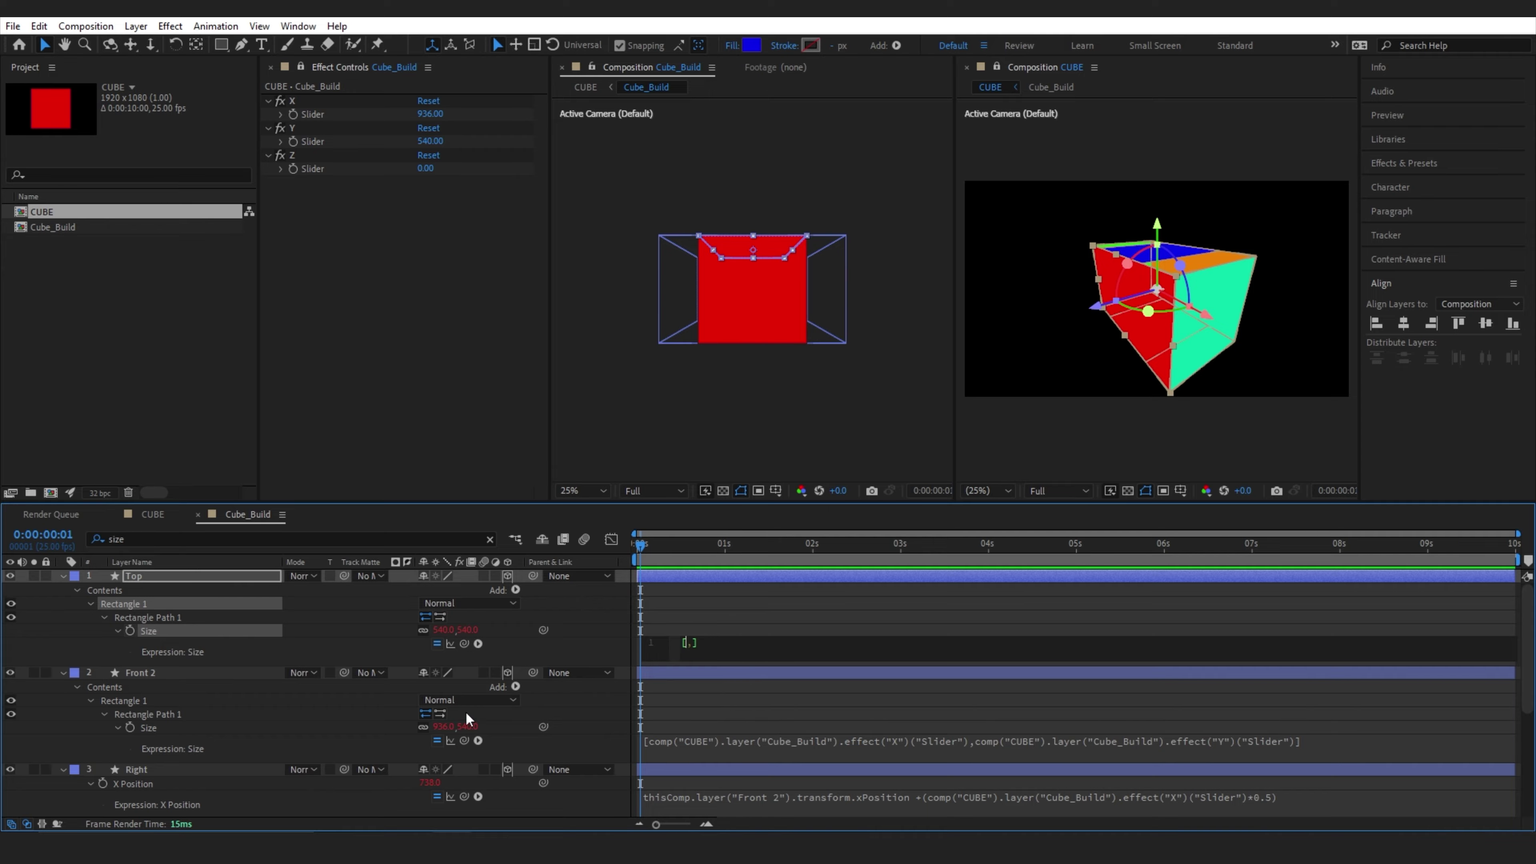
# Link the two values of Top's Size array to the X and Z sliders, and test it with the Z slider at 712 and 630
pyautogui.moveTo(463, 643); pyautogui.dragTo(342, 114)
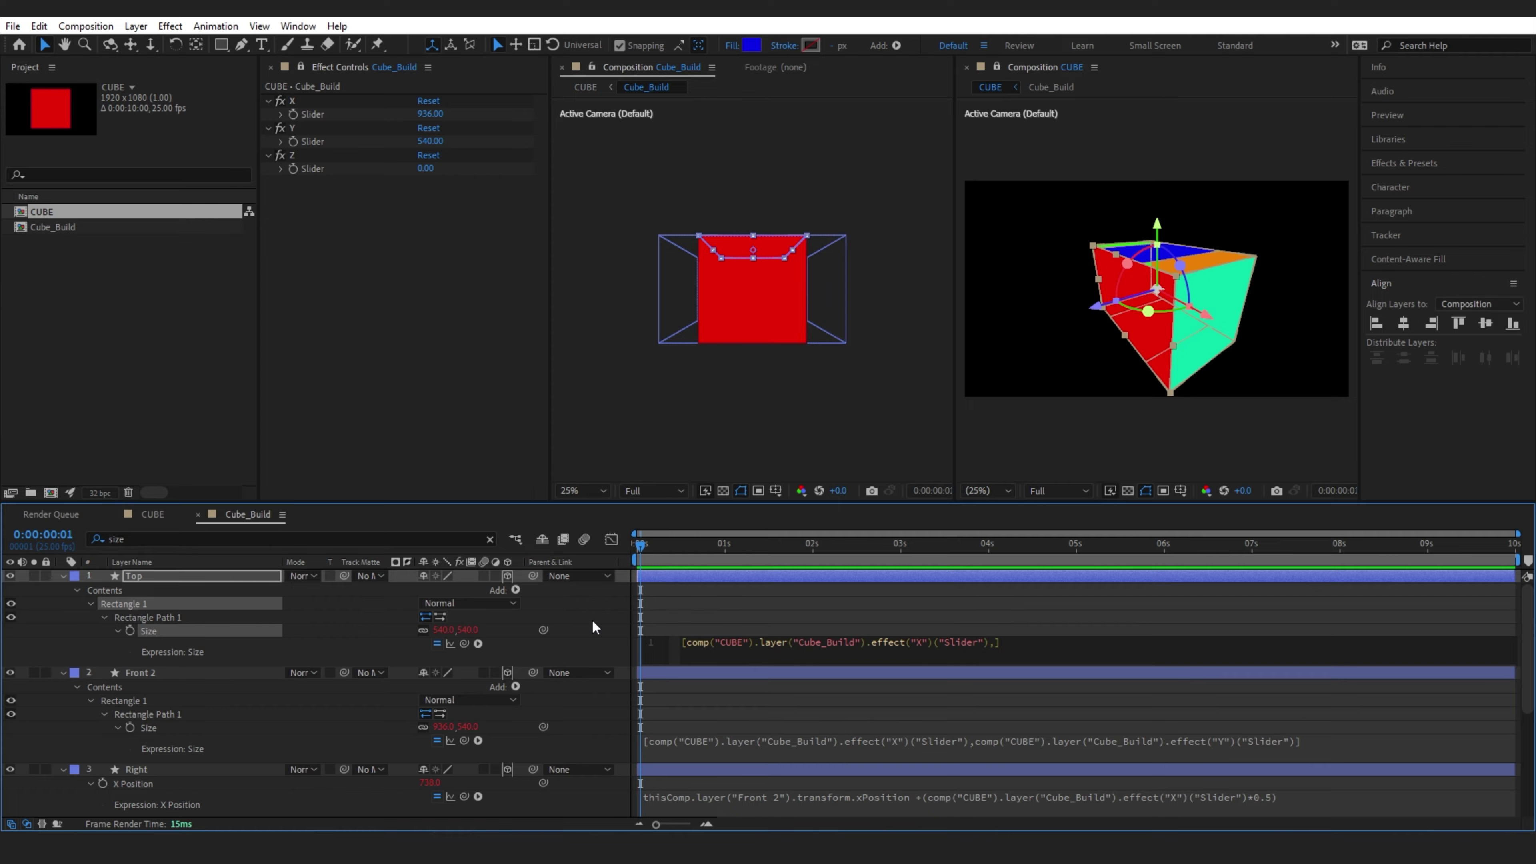
pyautogui.moveTo(466, 643); pyautogui.dragTo(331, 169)
pyautogui.click(840, 611)
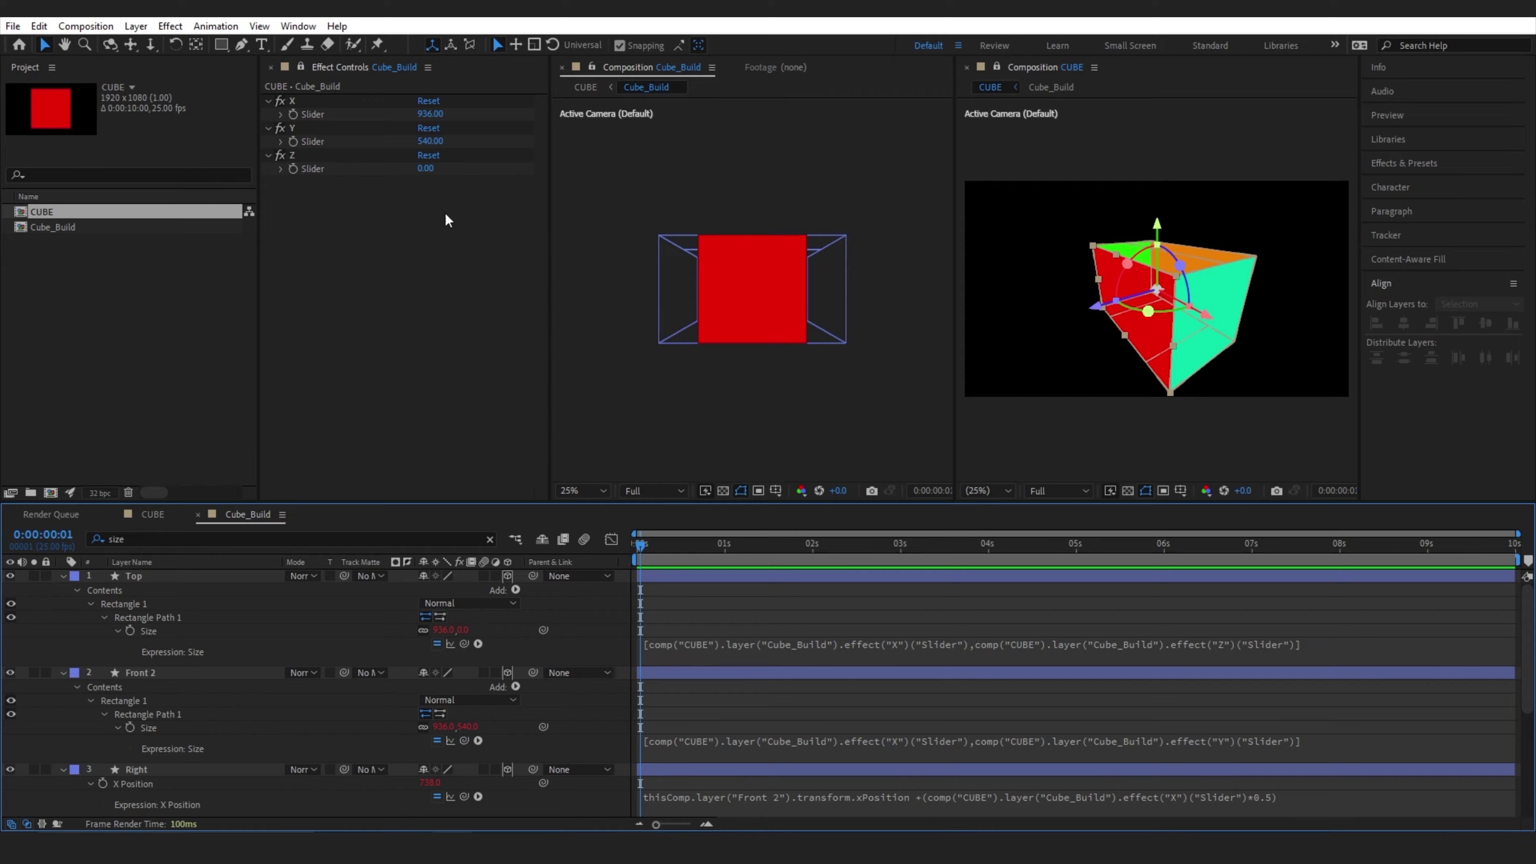
pyautogui.moveTo(425, 171); pyautogui.dragTo(727, 165)
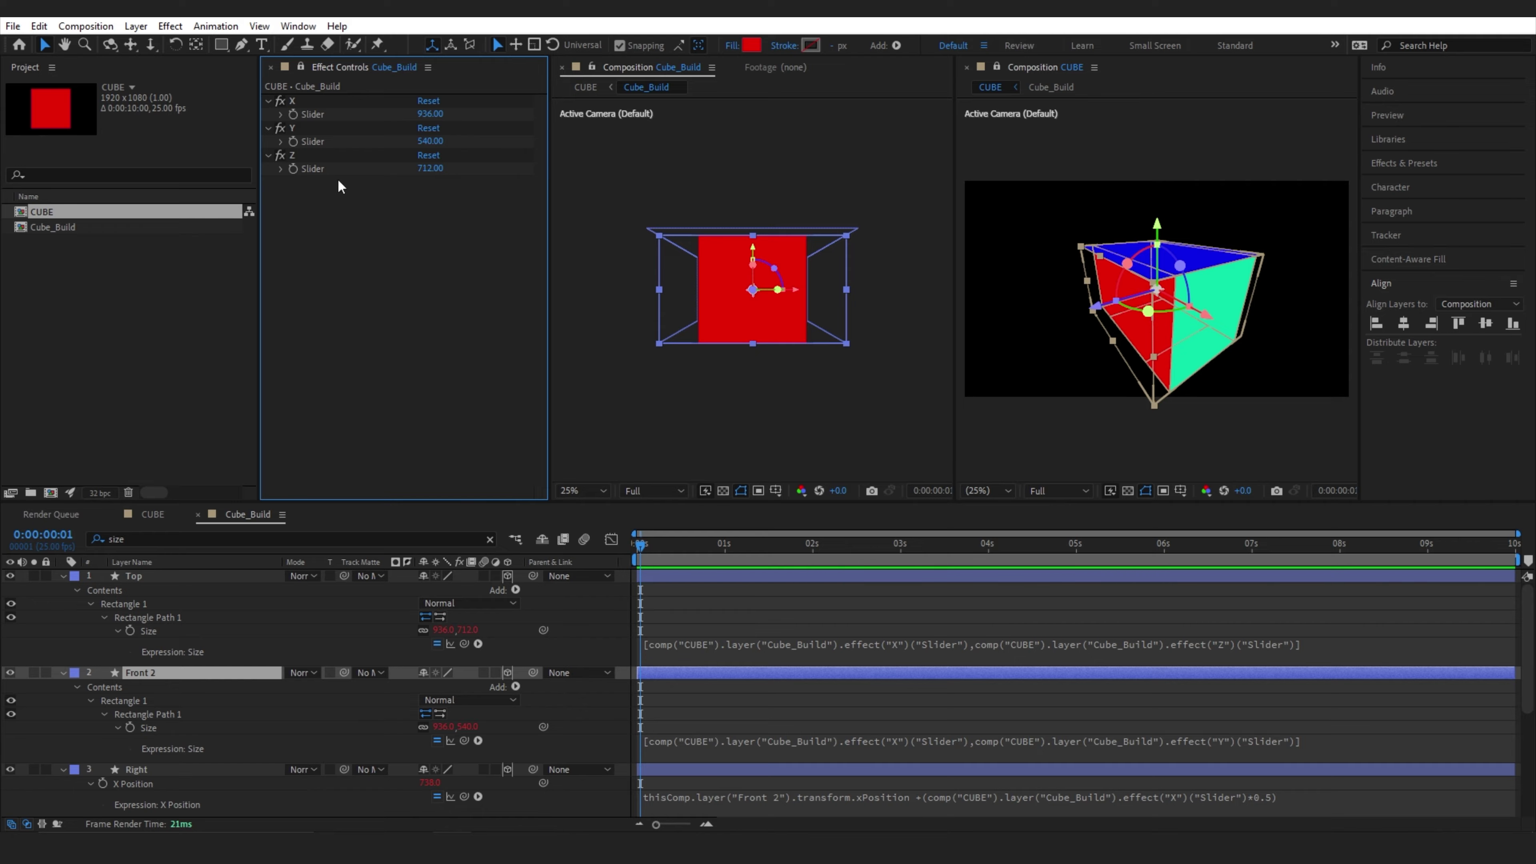
pyautogui.moveTo(430, 168); pyautogui.dragTo(354, 212)
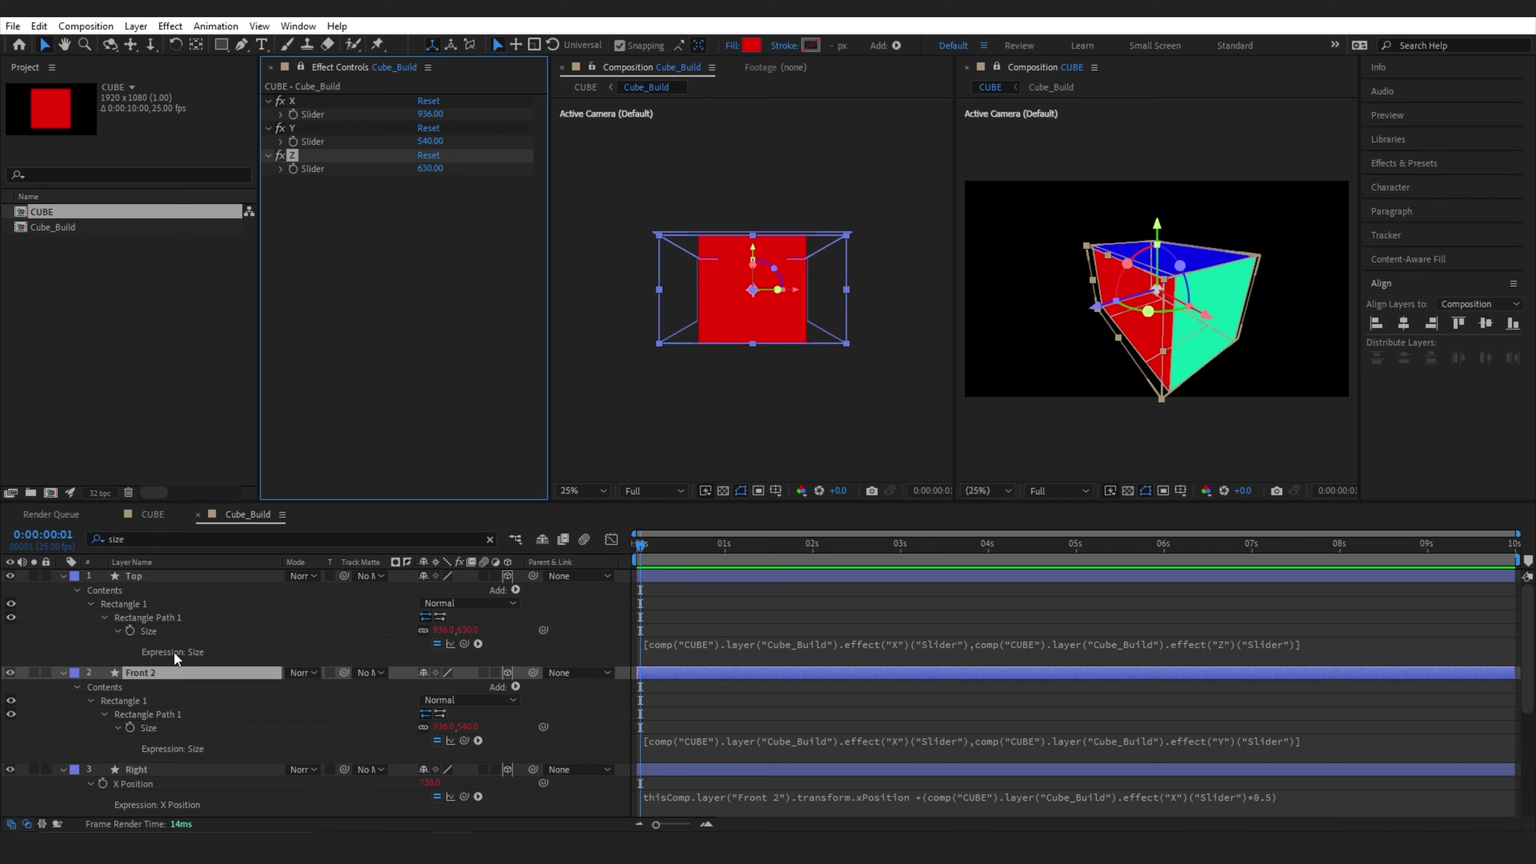
# Give Front 2's Z Position an expression adding the Z slider to the top layer's Z Position, and test it with the slider at 661
pyautogui.click(148, 577)
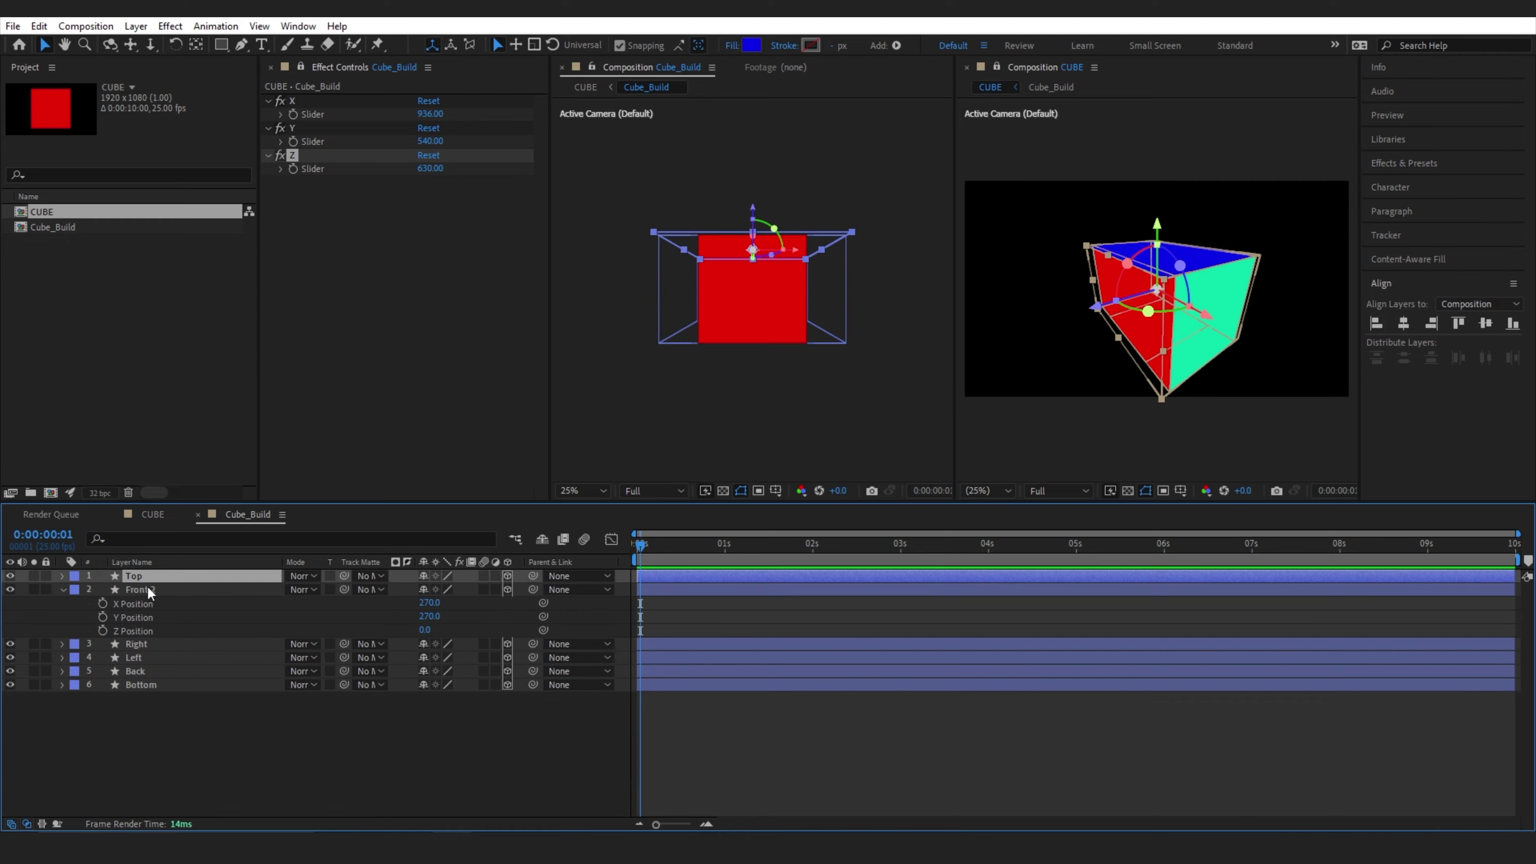
pyautogui.press('p')
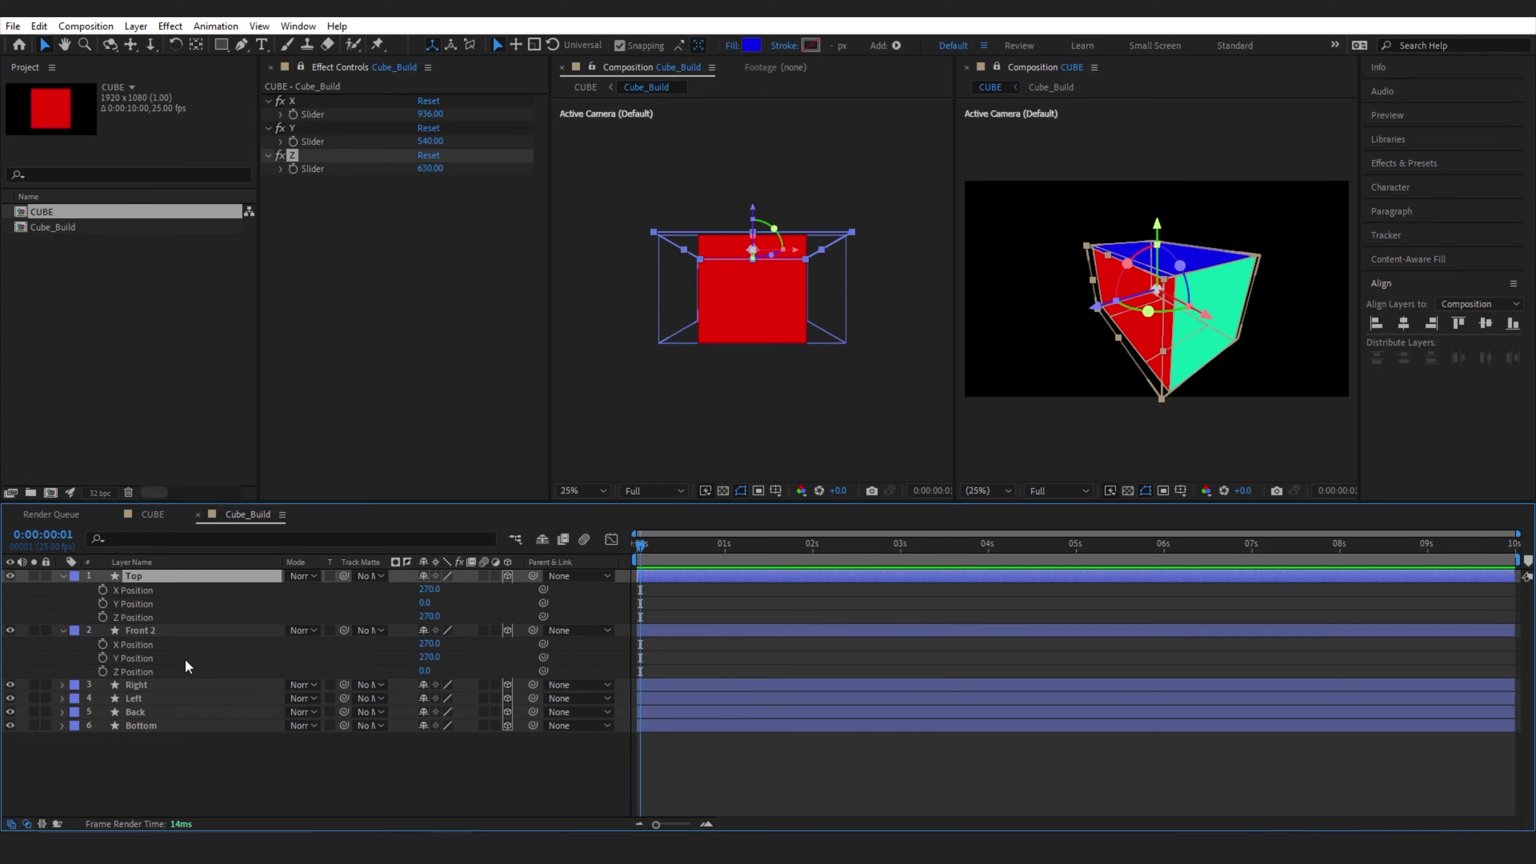
pyautogui.click(138, 669)
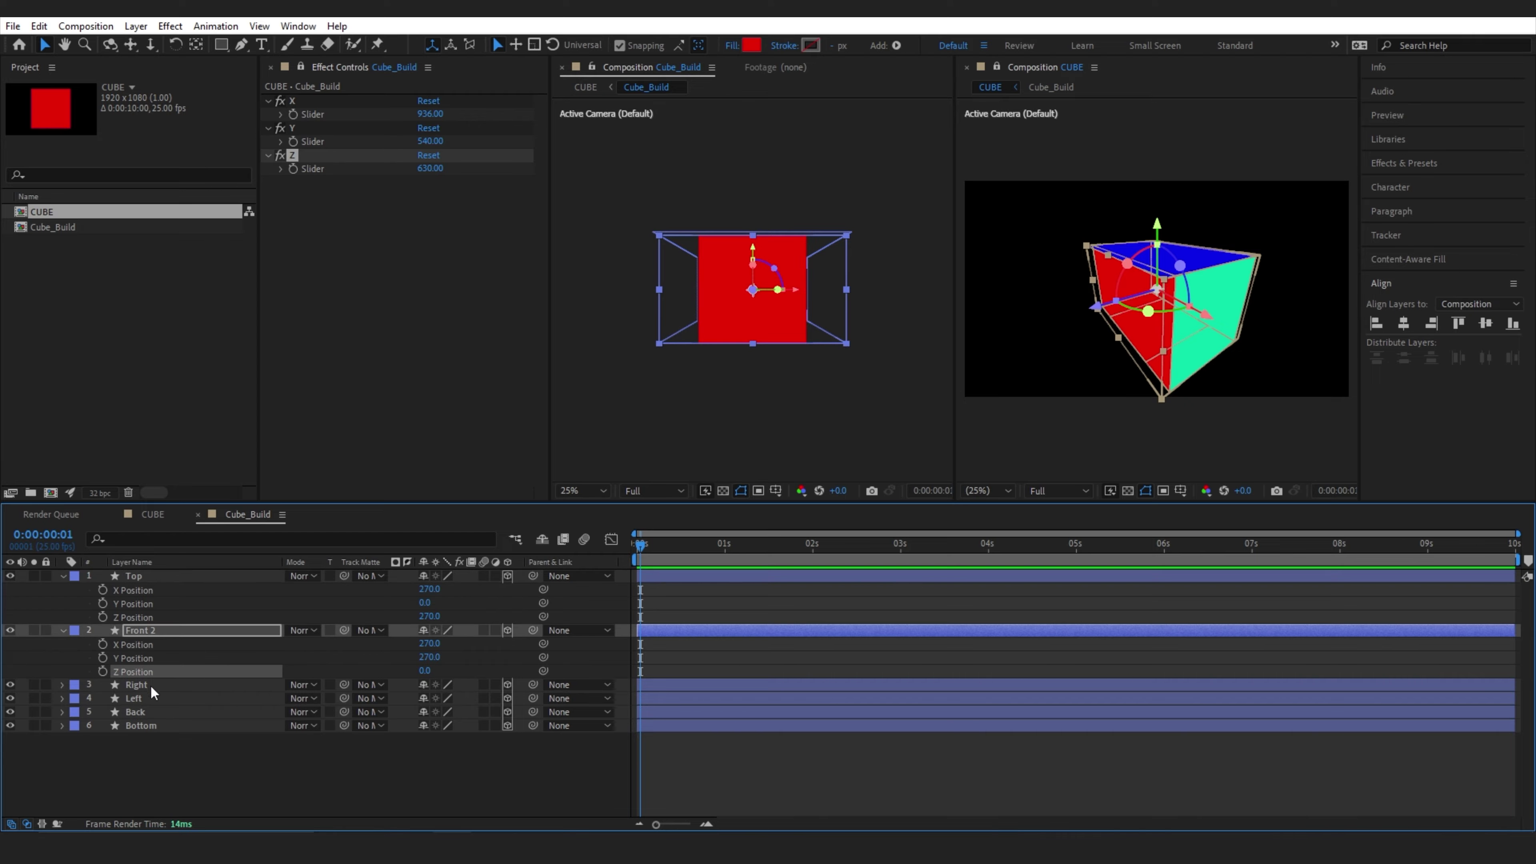
pyautogui.keyDown('alt'); pyautogui.click(102, 670); pyautogui.keyUp('alt')
pyautogui.moveTo(464, 684); pyautogui.dragTo(178, 620)
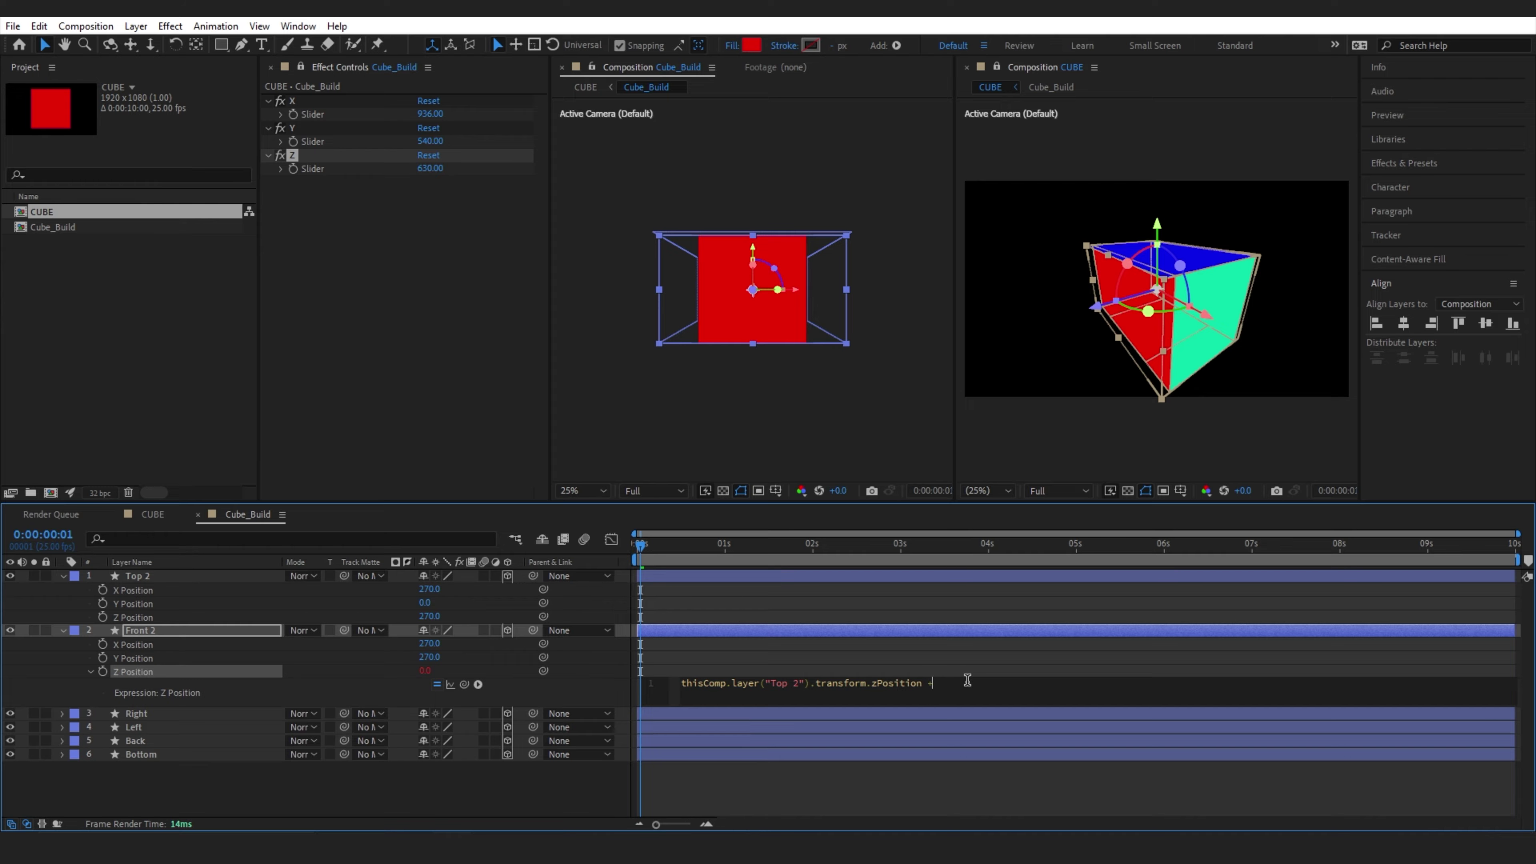
pyautogui.moveTo(464, 685); pyautogui.dragTo(336, 168)
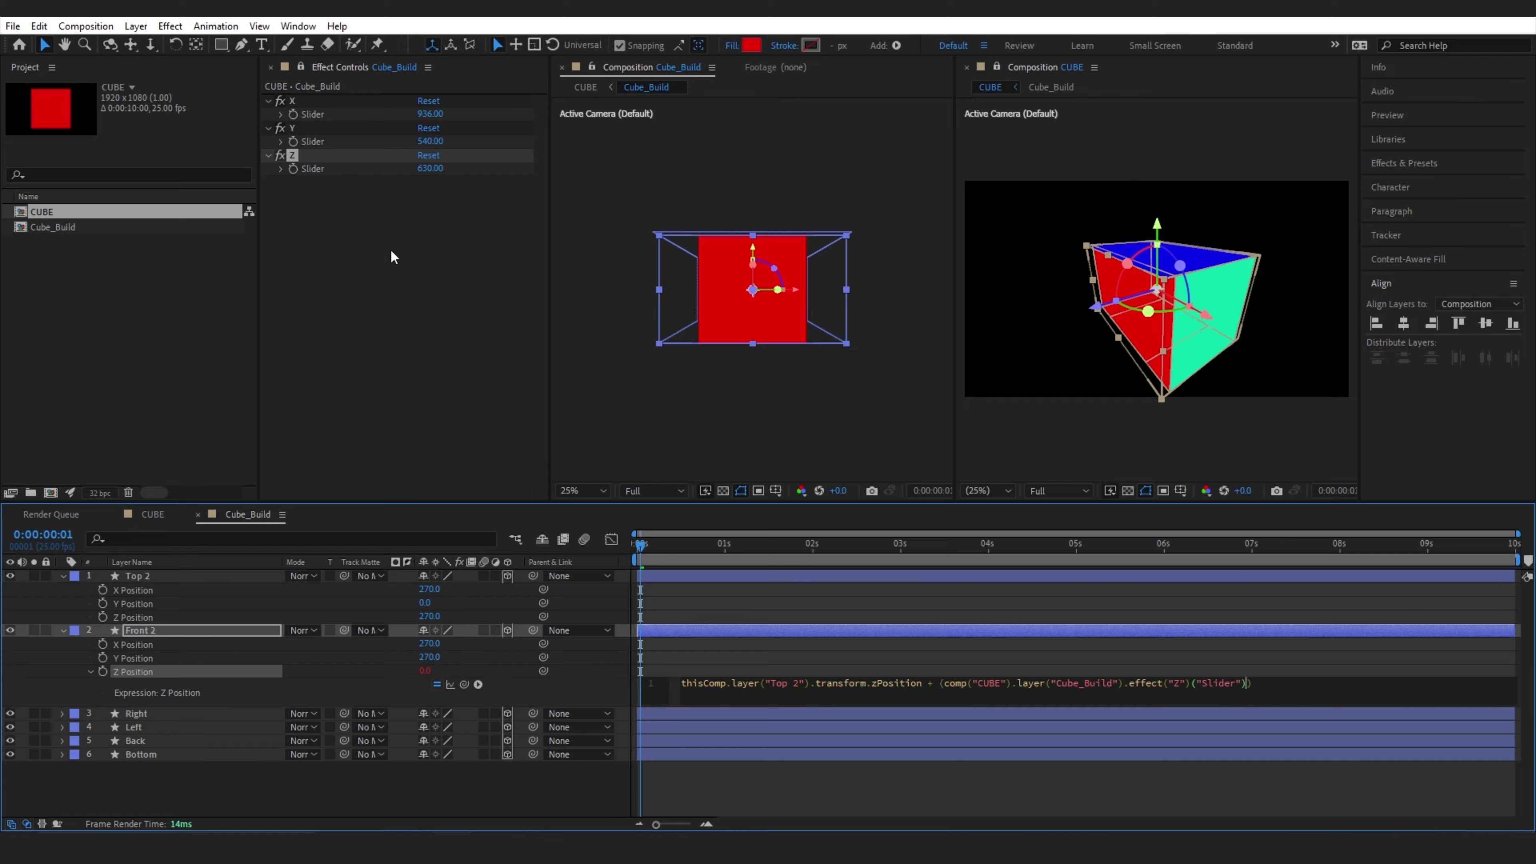
pyautogui.click(781, 654)
pyautogui.moveTo(430, 168); pyautogui.dragTo(407, 212)
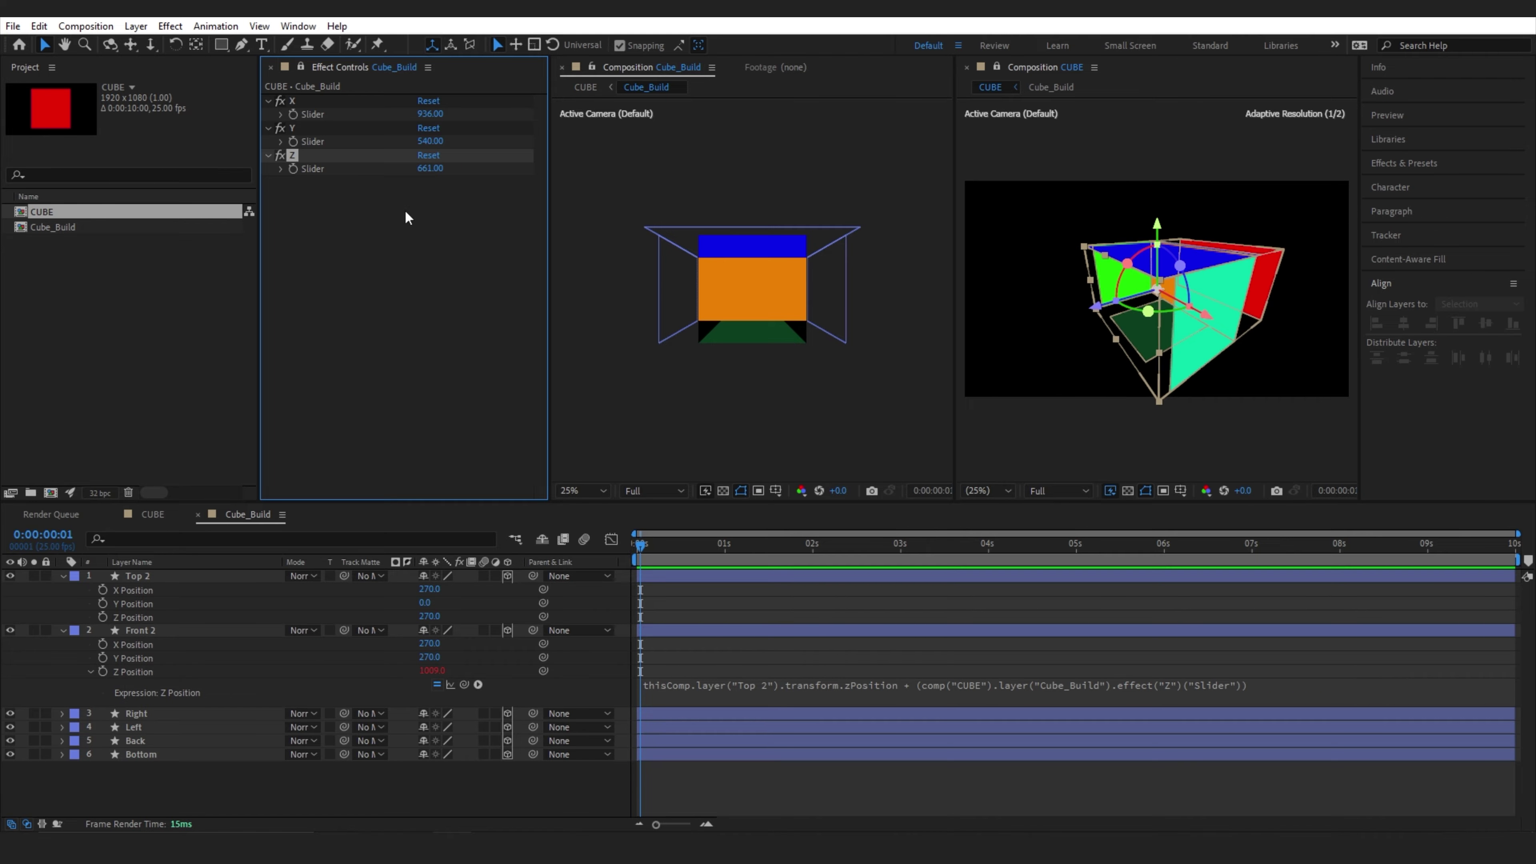
# Multiply the slider term in Front 2's Z Position expression by -.5 and test it with the Z slider at 882
pyautogui.click(1229, 690)
pyautogui.click(1245, 682)
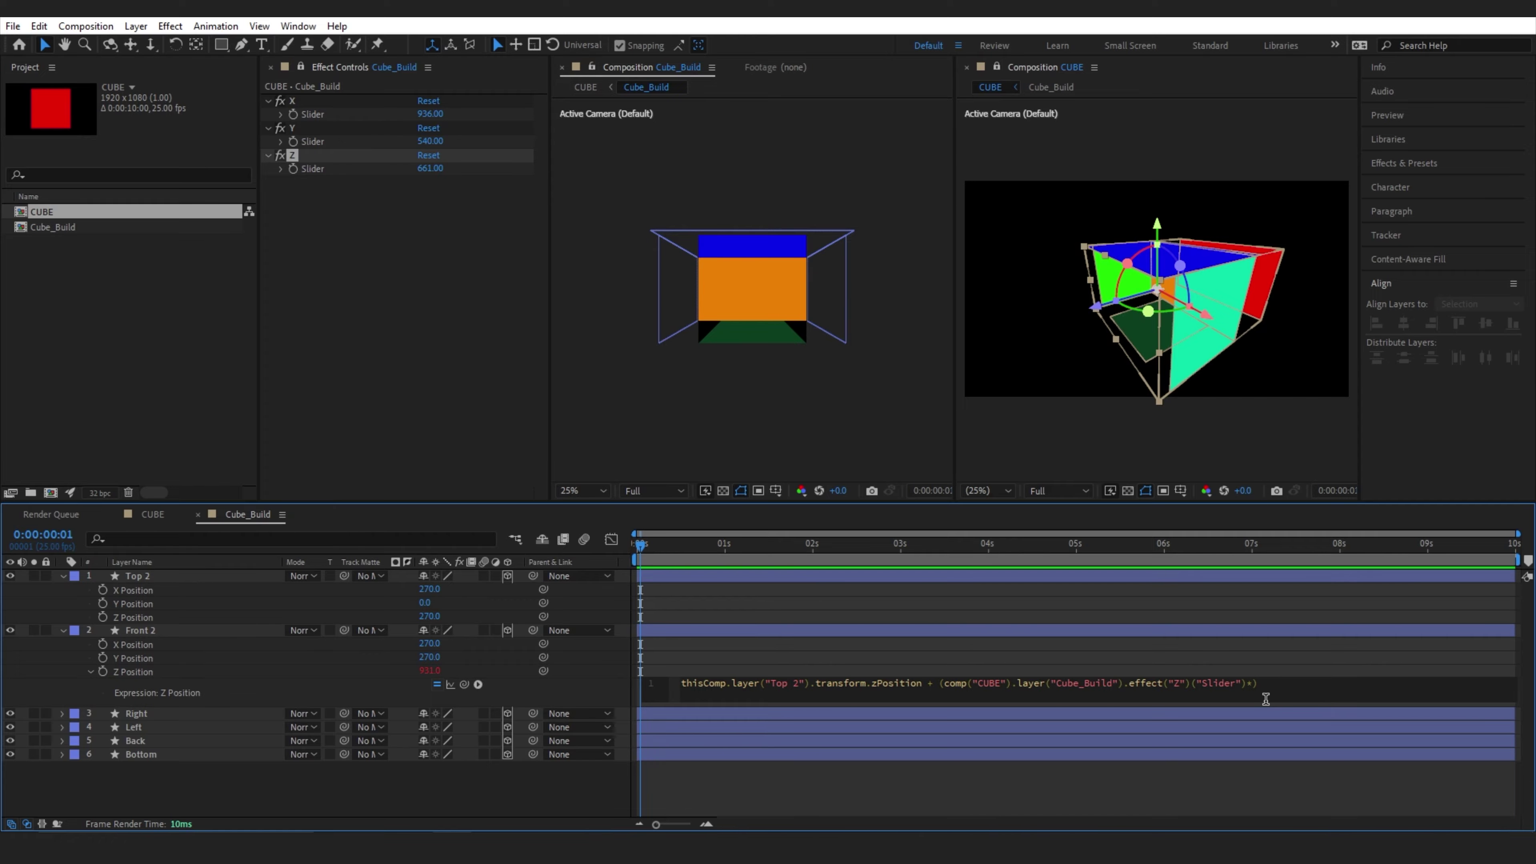
pyautogui.click(1091, 630)
pyautogui.moveTo(430, 169); pyautogui.dragTo(593, 193)
# Copy only the expression from Front 2's Z Position and paste it onto Back's Z Position
pyautogui.rightClick(146, 666)
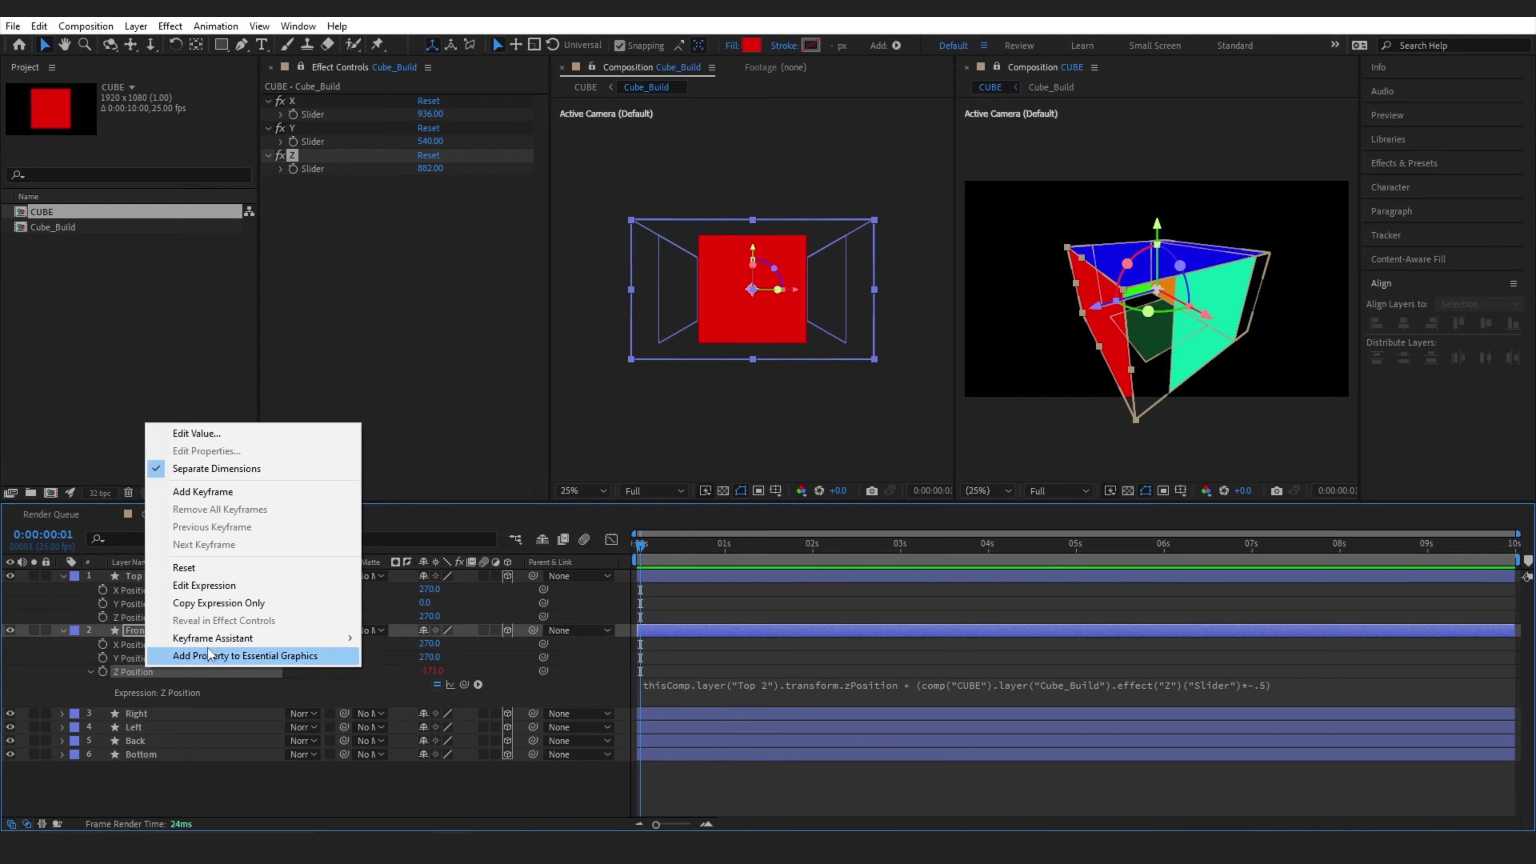
pyautogui.click(204, 604)
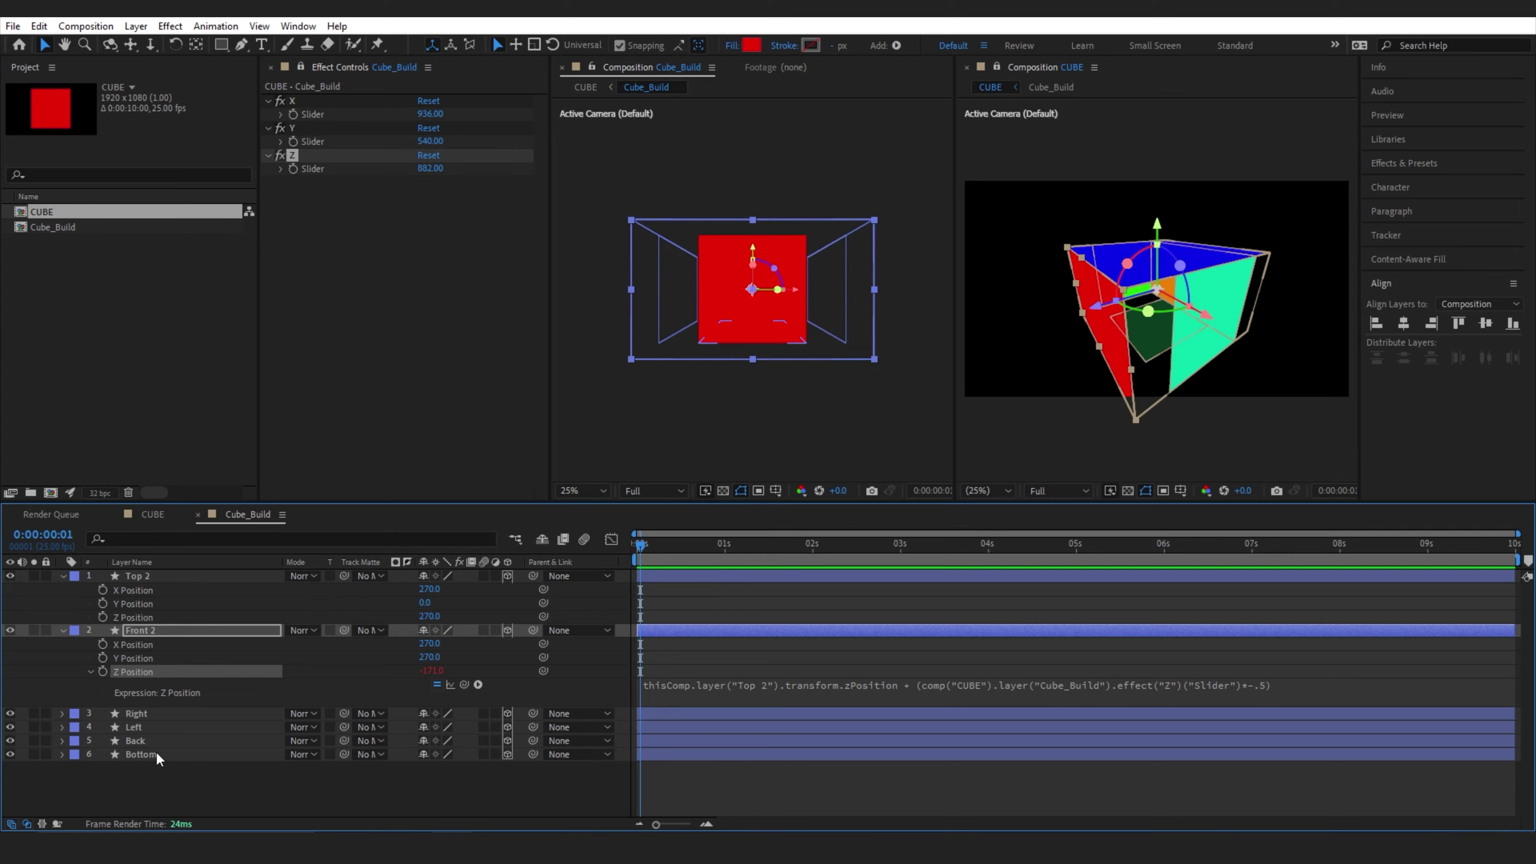
pyautogui.click(146, 739)
pyautogui.press('p')
pyautogui.click(148, 781)
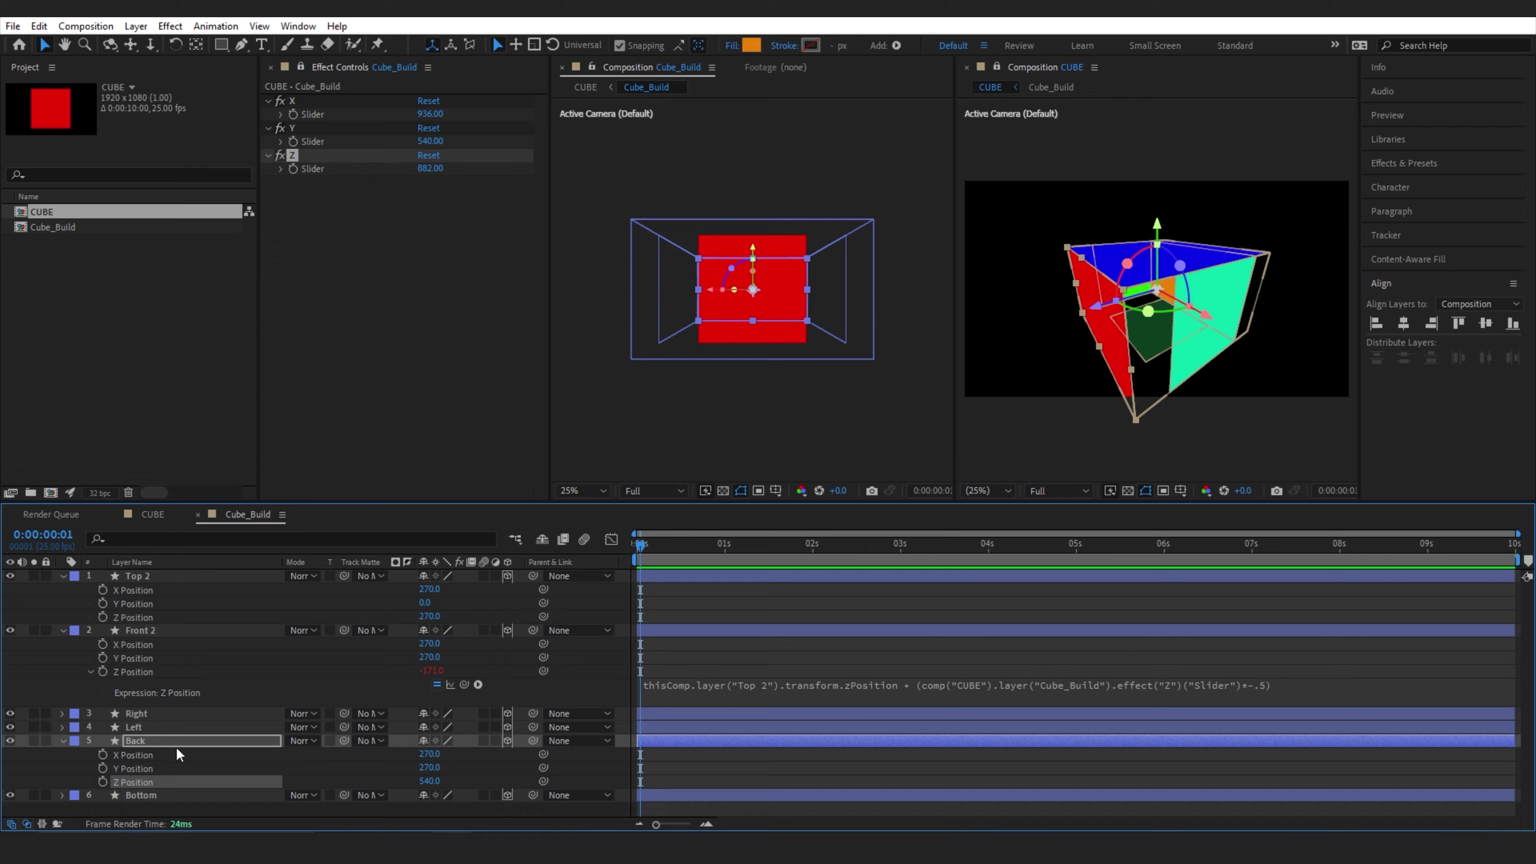
pyautogui.hotkey('ctrl', 'v')
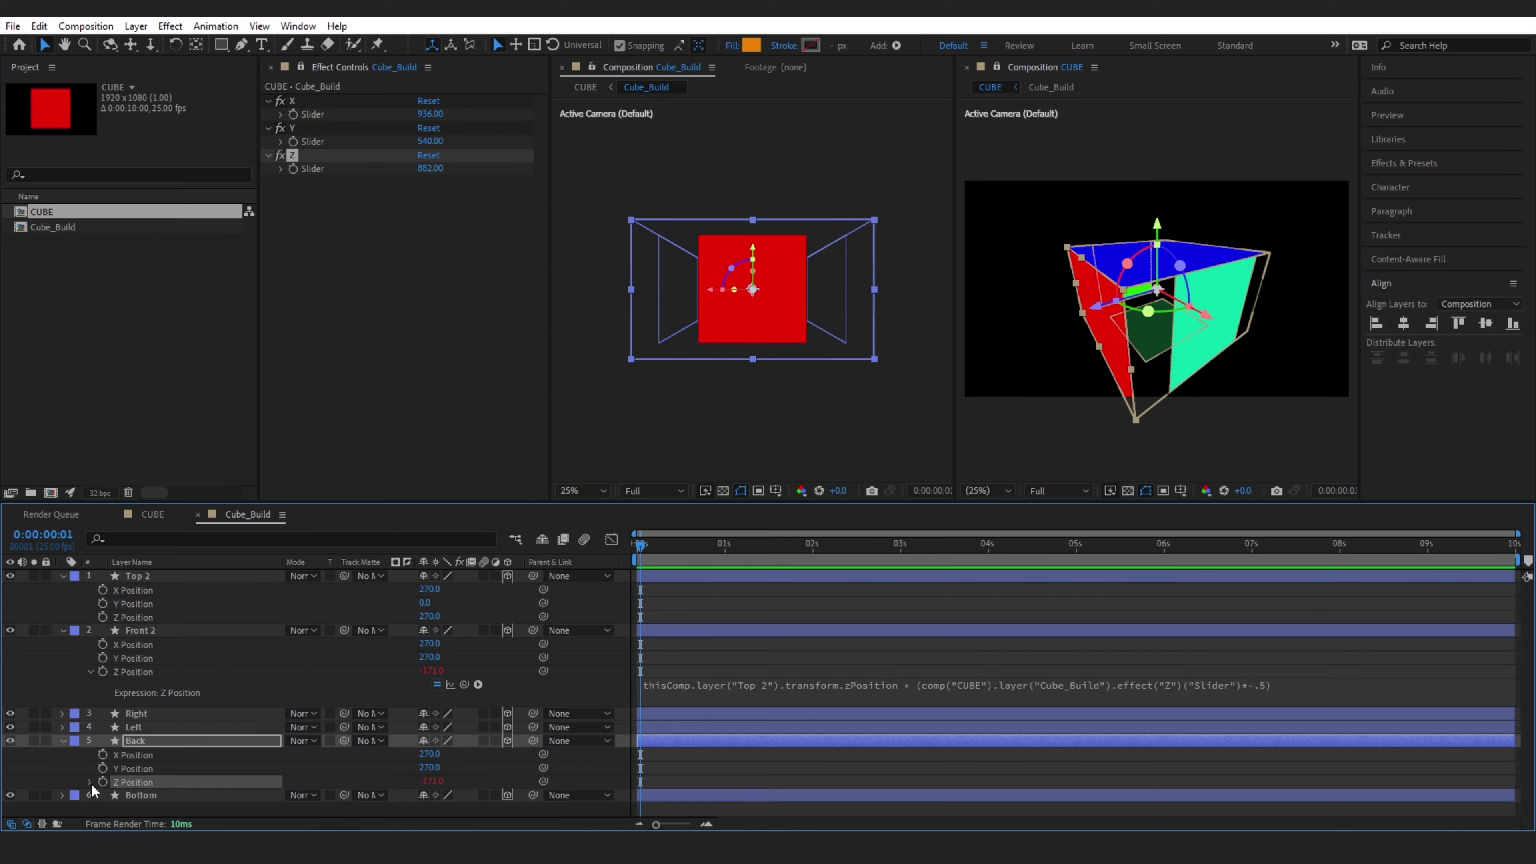
# Change the multiplier in Back's Z Position expression to .5 and test it with the Z slider at 674
pyautogui.click(89, 781)
pyautogui.click(1253, 794)
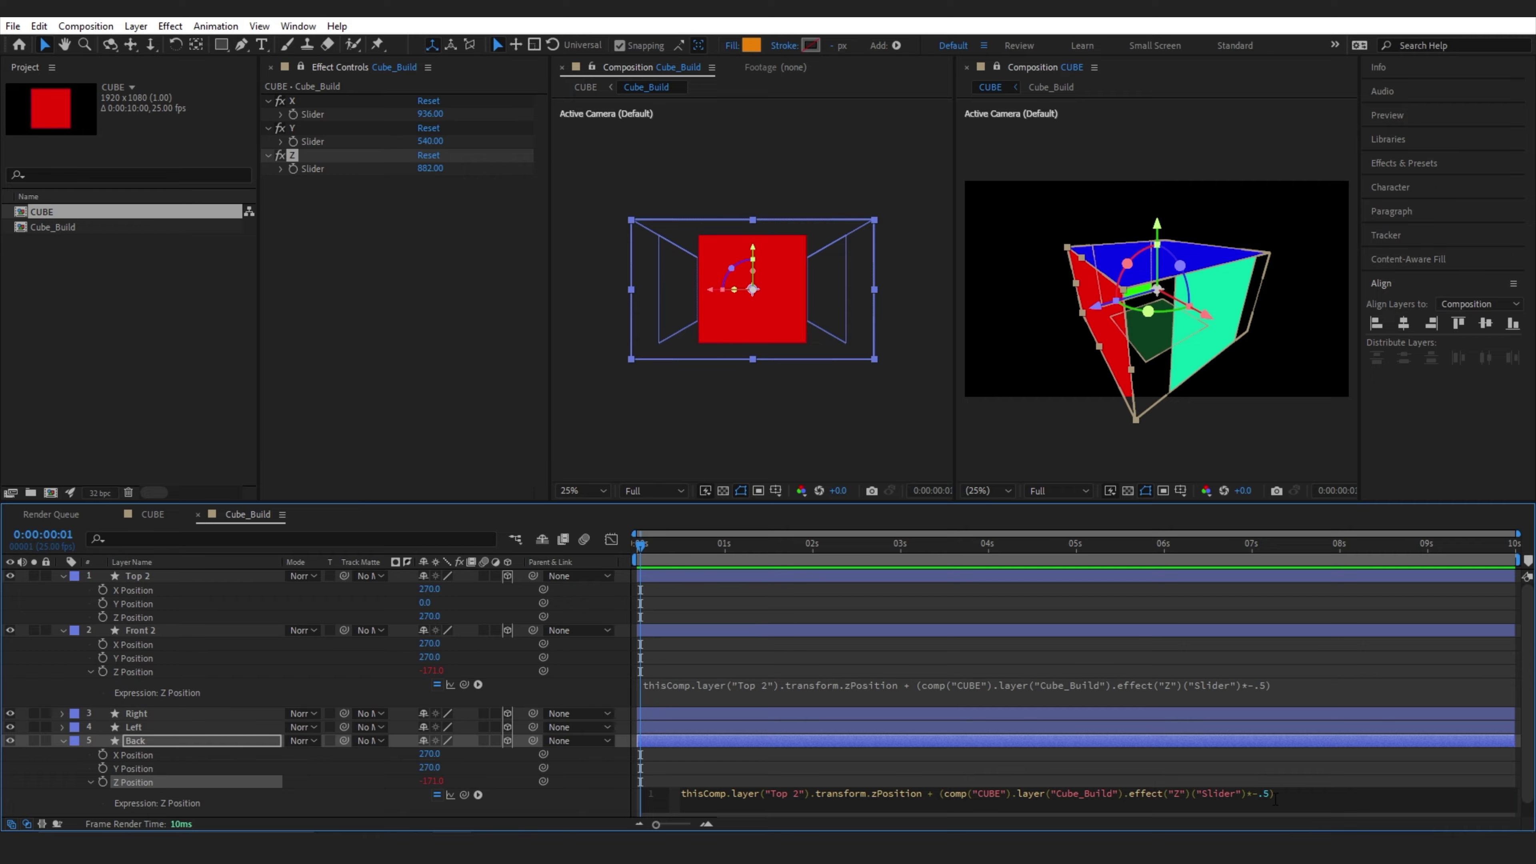
pyautogui.press('BackSpace')
pyautogui.moveTo(430, 169); pyautogui.dragTo(417, 272)
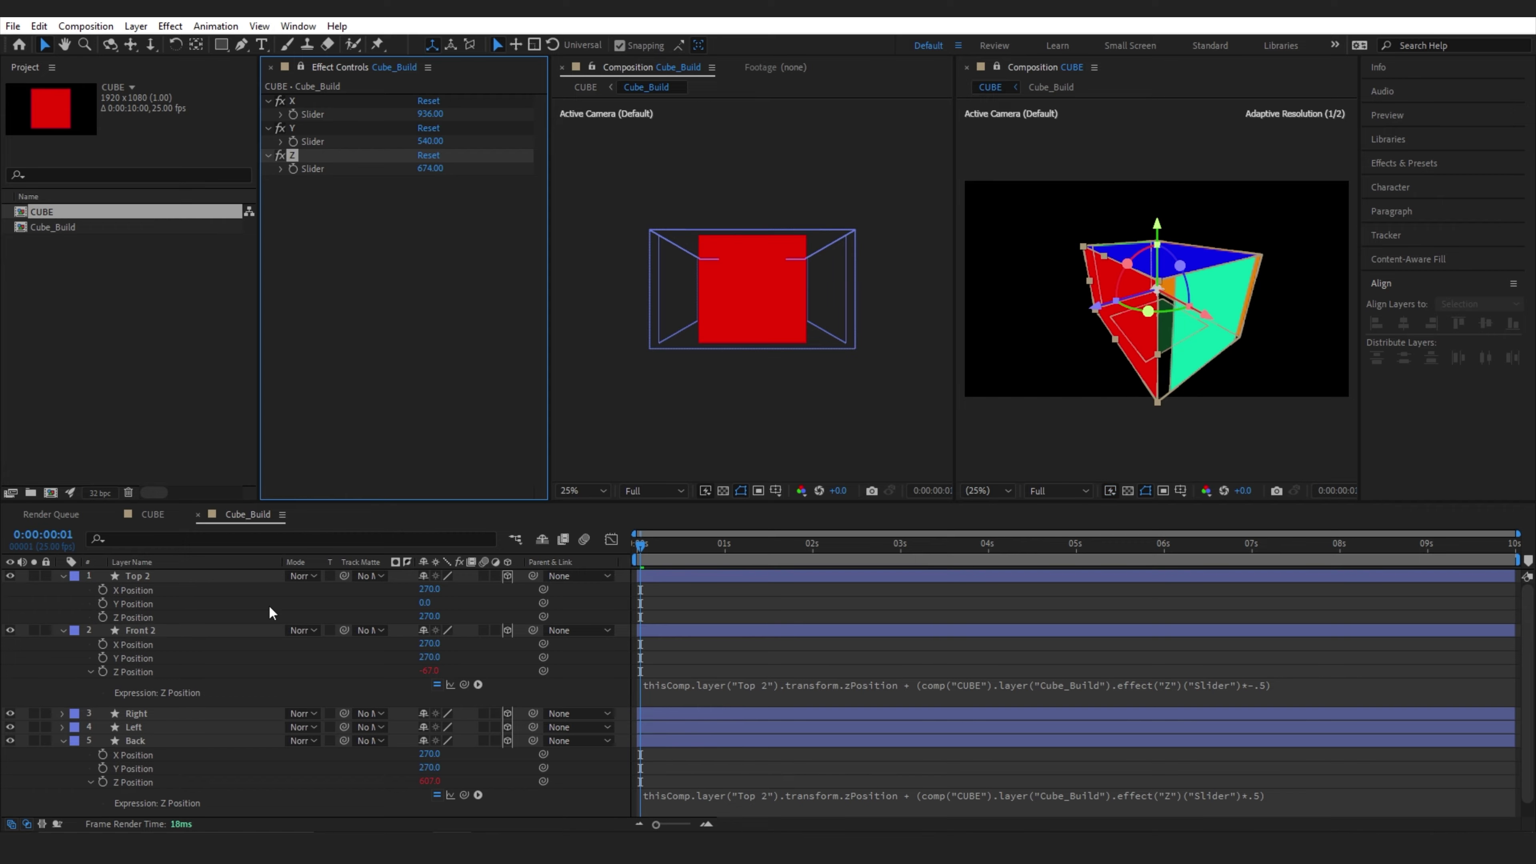
# Reveal the rectangle Size property of the Top 2 layer and copy only its expression
pyautogui.click(133, 573)
pyautogui.click(168, 539)
pyautogui.write('size')
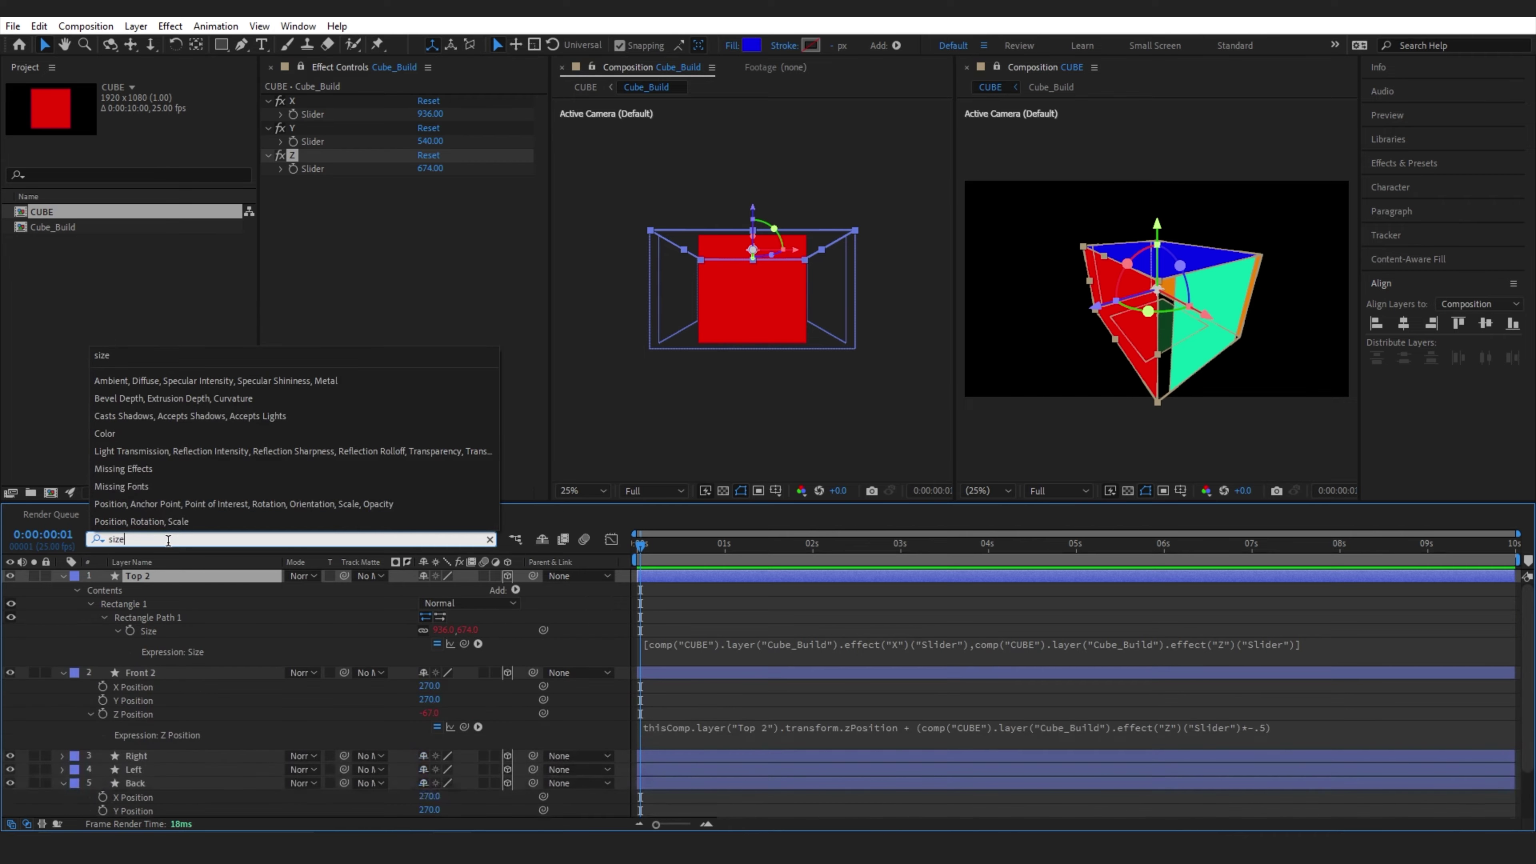
pyautogui.rightClick(149, 631)
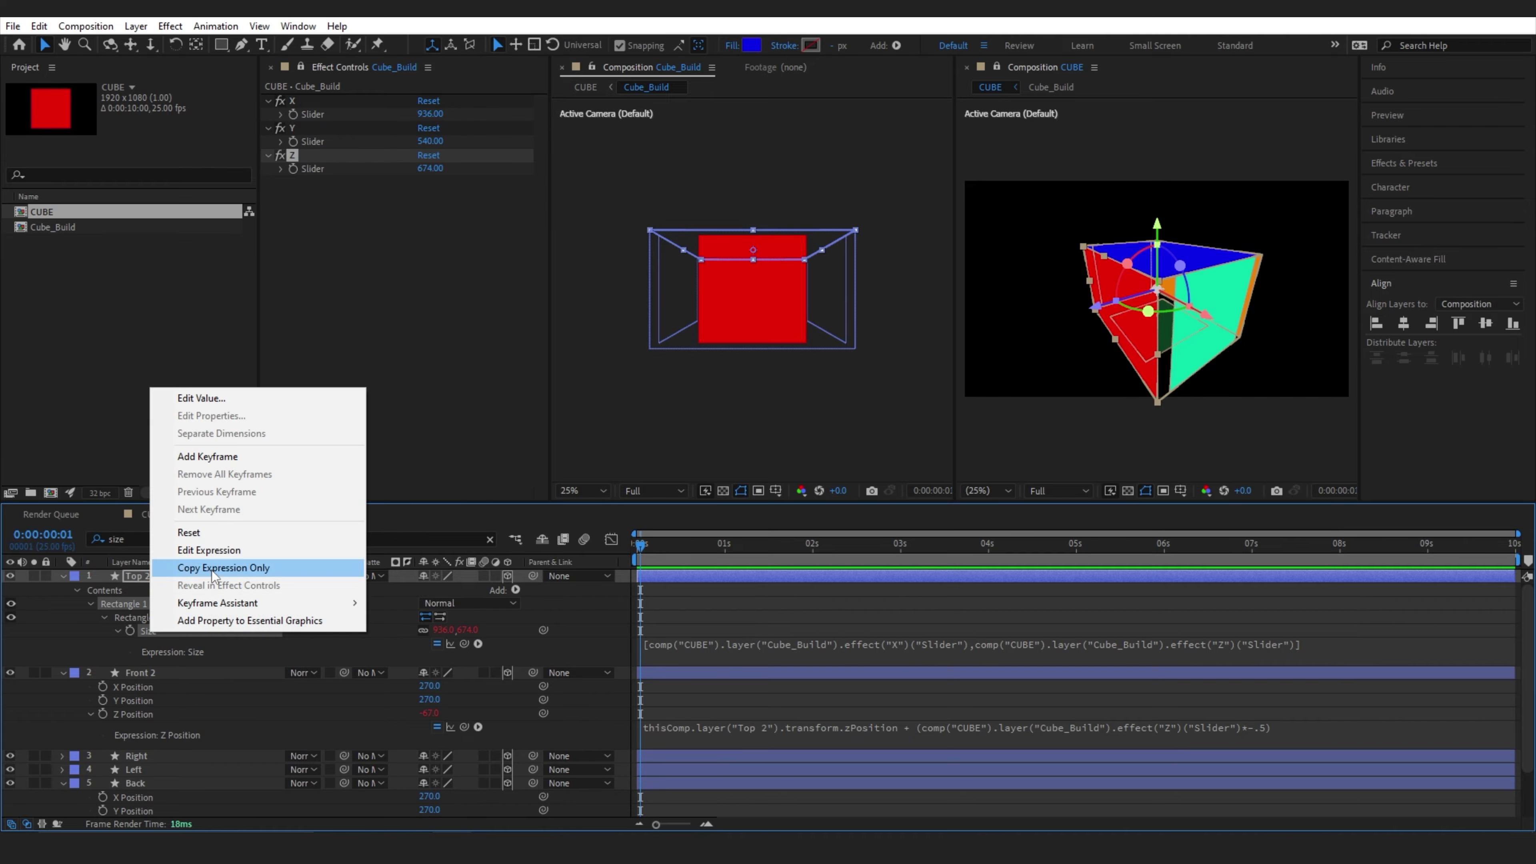
pyautogui.click(182, 572)
# Paste the copied Size expression onto the Bottom layer's rectangle Size
pyautogui.scroll(-2, 177, 641)
pyautogui.click(142, 811)
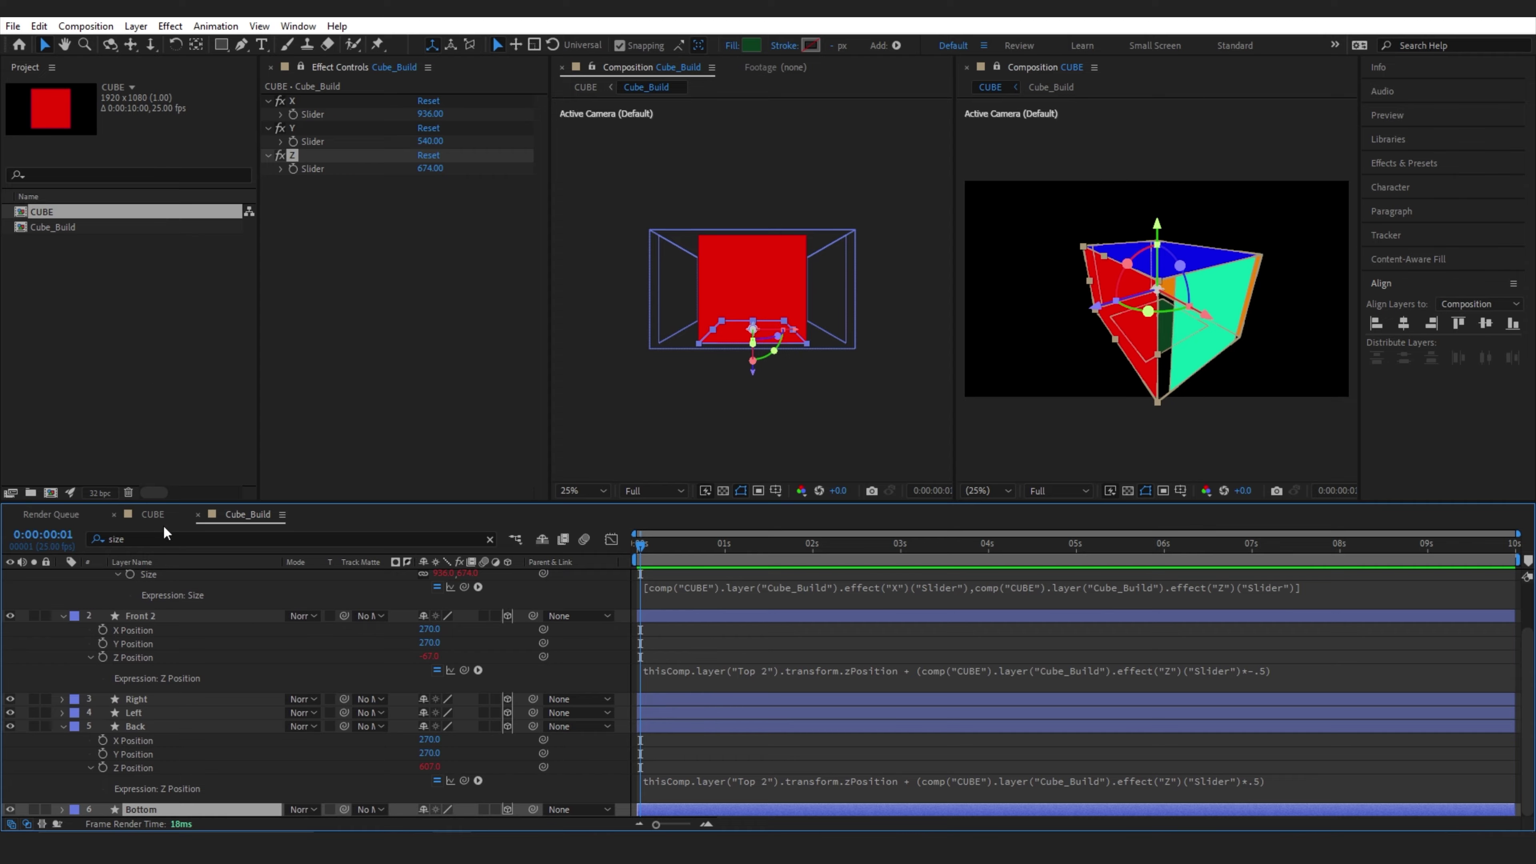
pyautogui.click(165, 536)
pyautogui.press('BackSpace')
pyautogui.write('e')
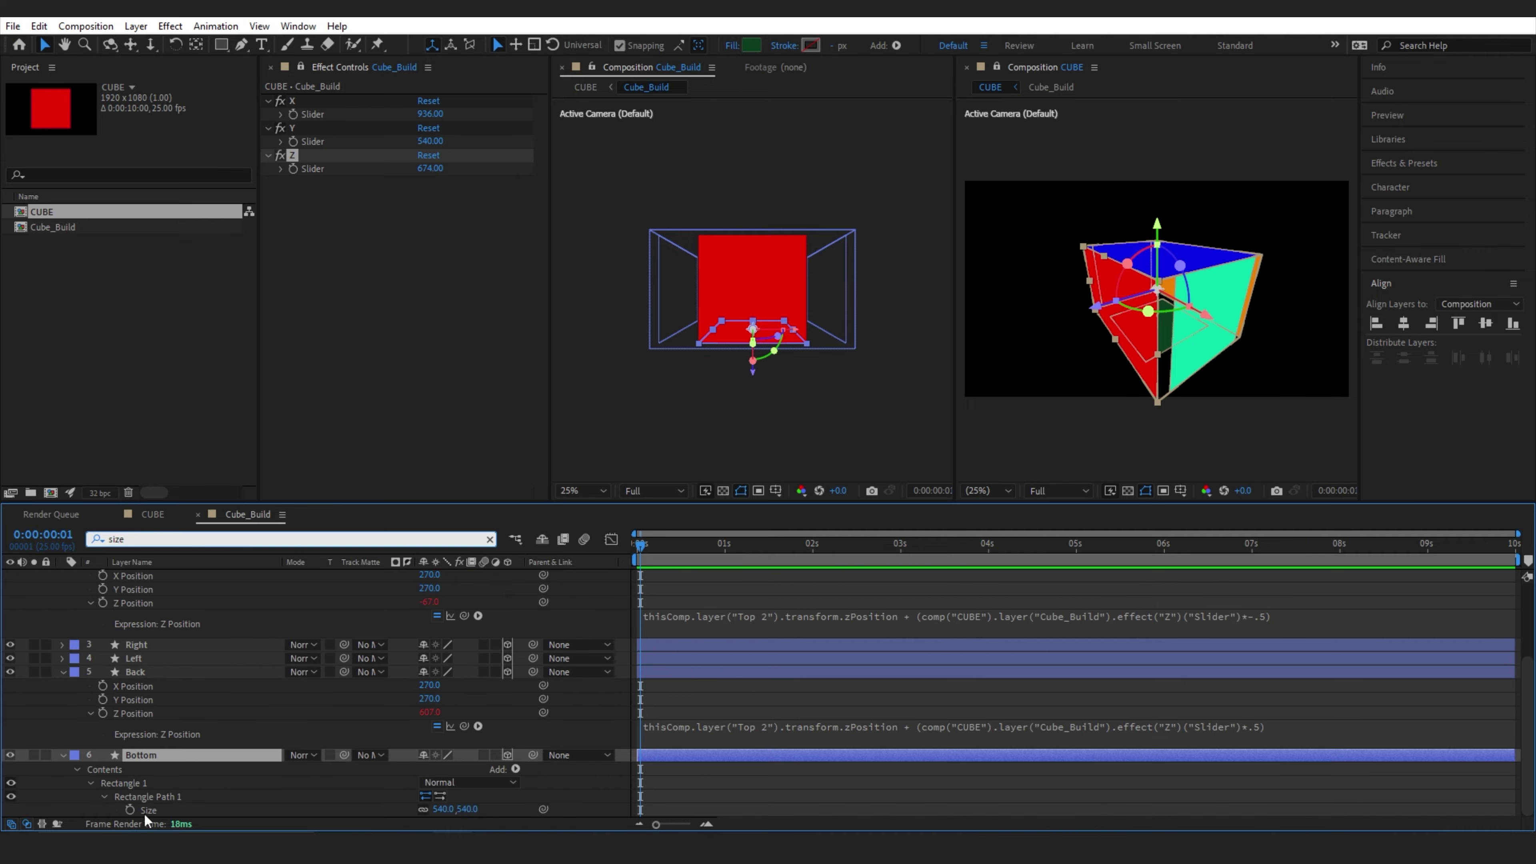
pyautogui.click(153, 809)
pyautogui.hotkey('ctrl', 'v')
pyautogui.click(909, 776)
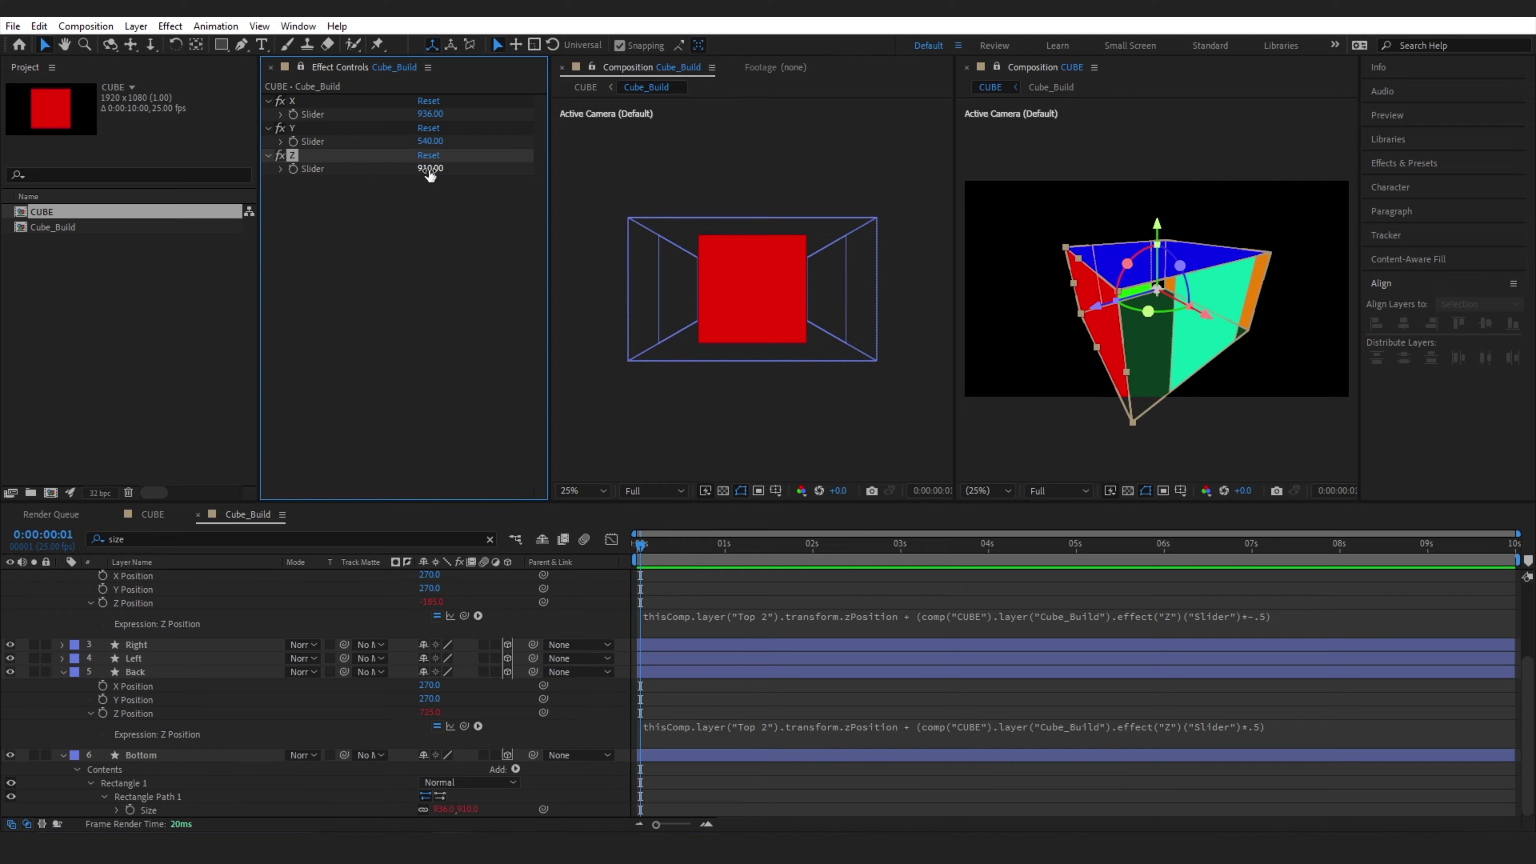
# Test the Bottom face with a larger Z slider value and reveal the Right layer's rectangle Size property
pyautogui.moveTo(430, 174); pyautogui.dragTo(629, 230)
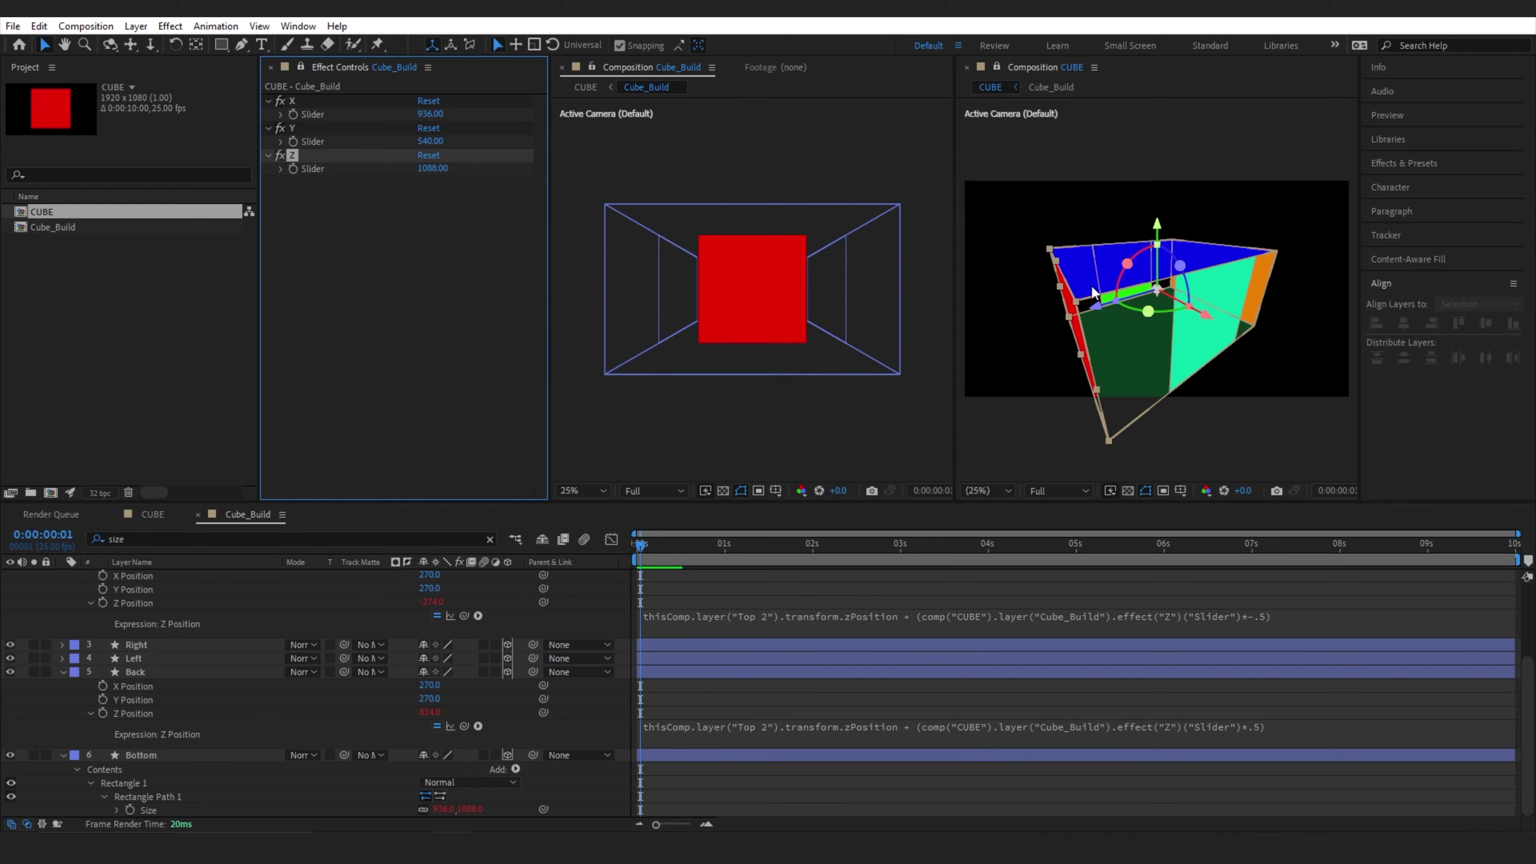
pyautogui.click(137, 644)
pyautogui.click(139, 539)
pyautogui.press('BackSpace')
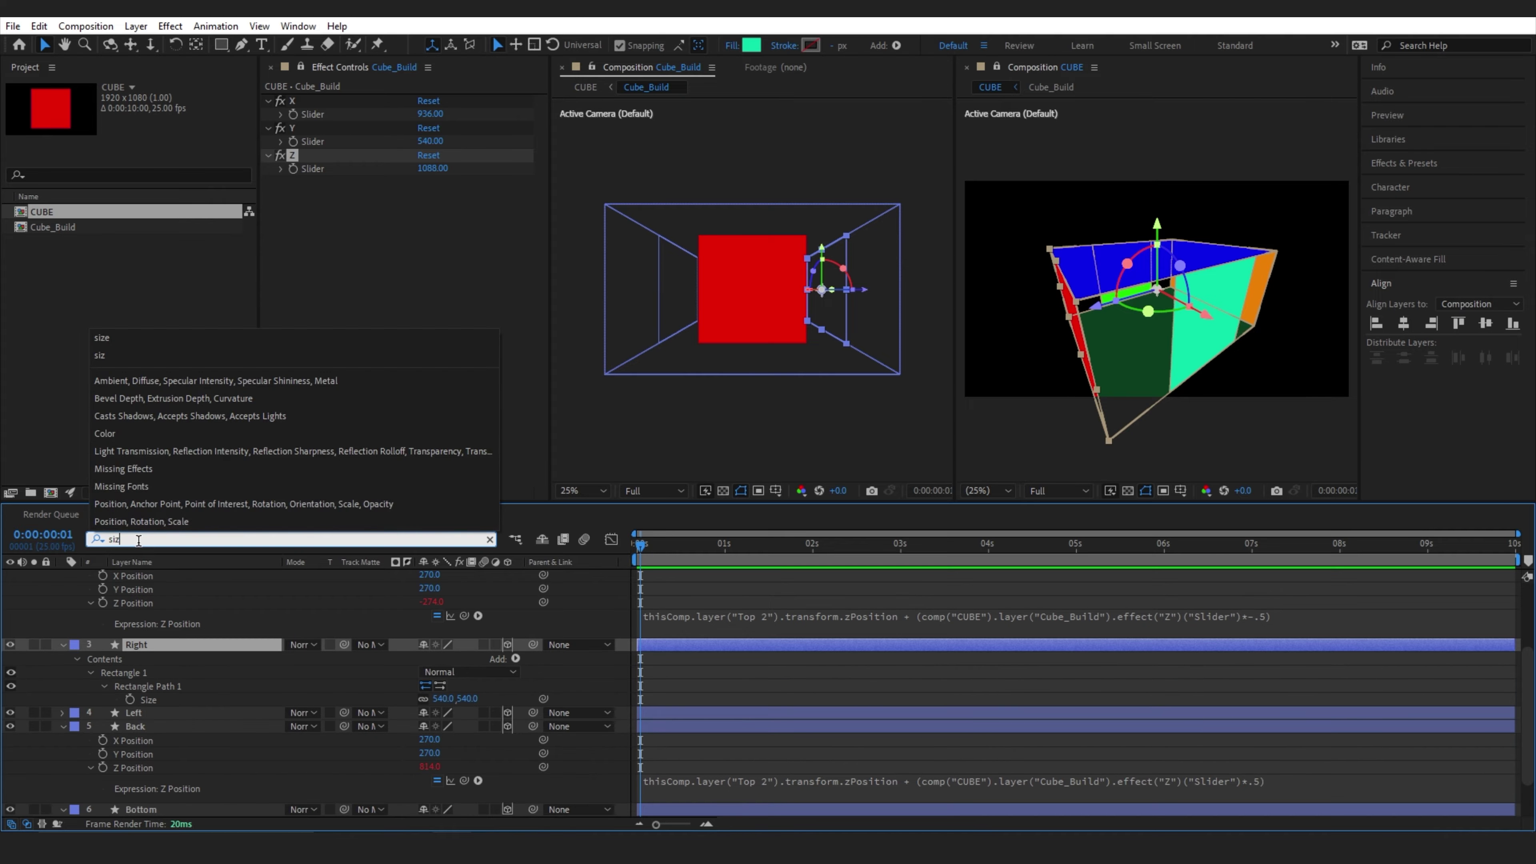
pyautogui.write('e')
pyautogui.click(189, 686)
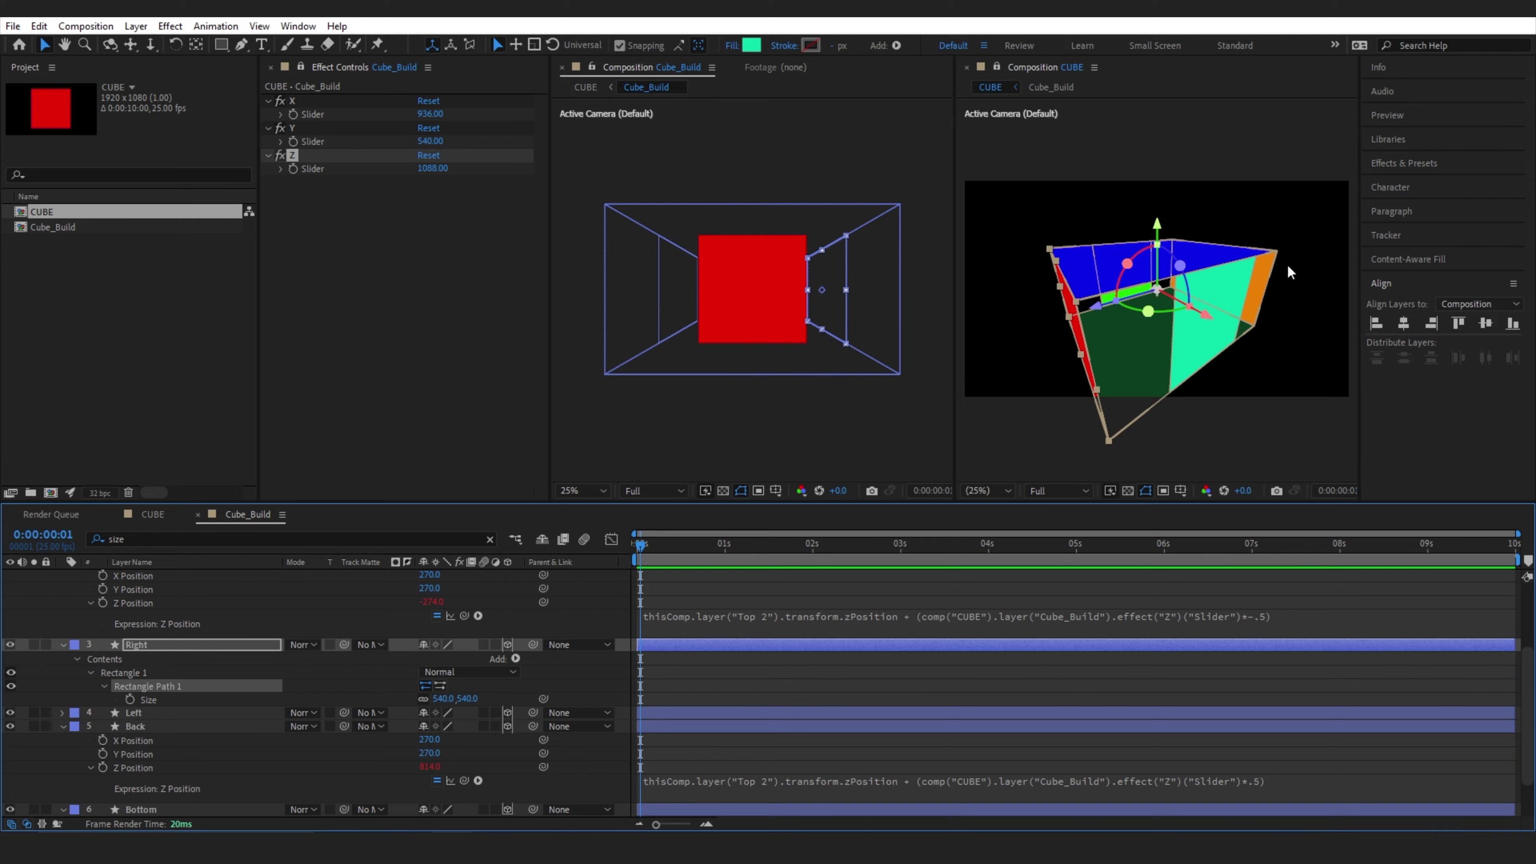
# Give Right's rectangle Size an array expression linking width to the Z slider and height to the Y slider, and test it with Z at 911
pyautogui.keyDown('alt'); pyautogui.click(130, 698); pyautogui.keyUp('alt')
pyautogui.press('BackSpace')
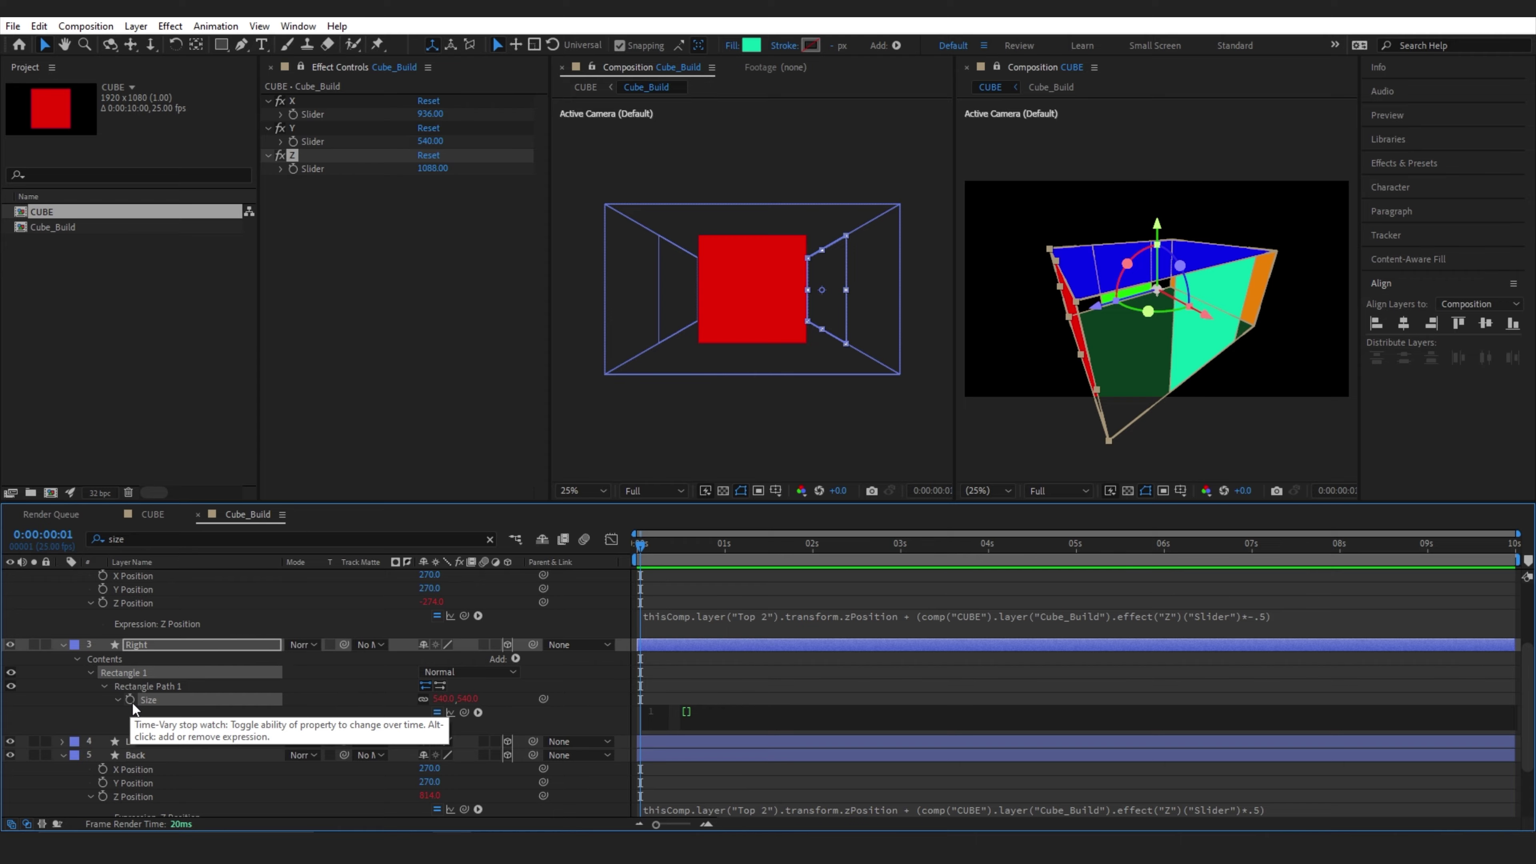
pyautogui.write('[,')
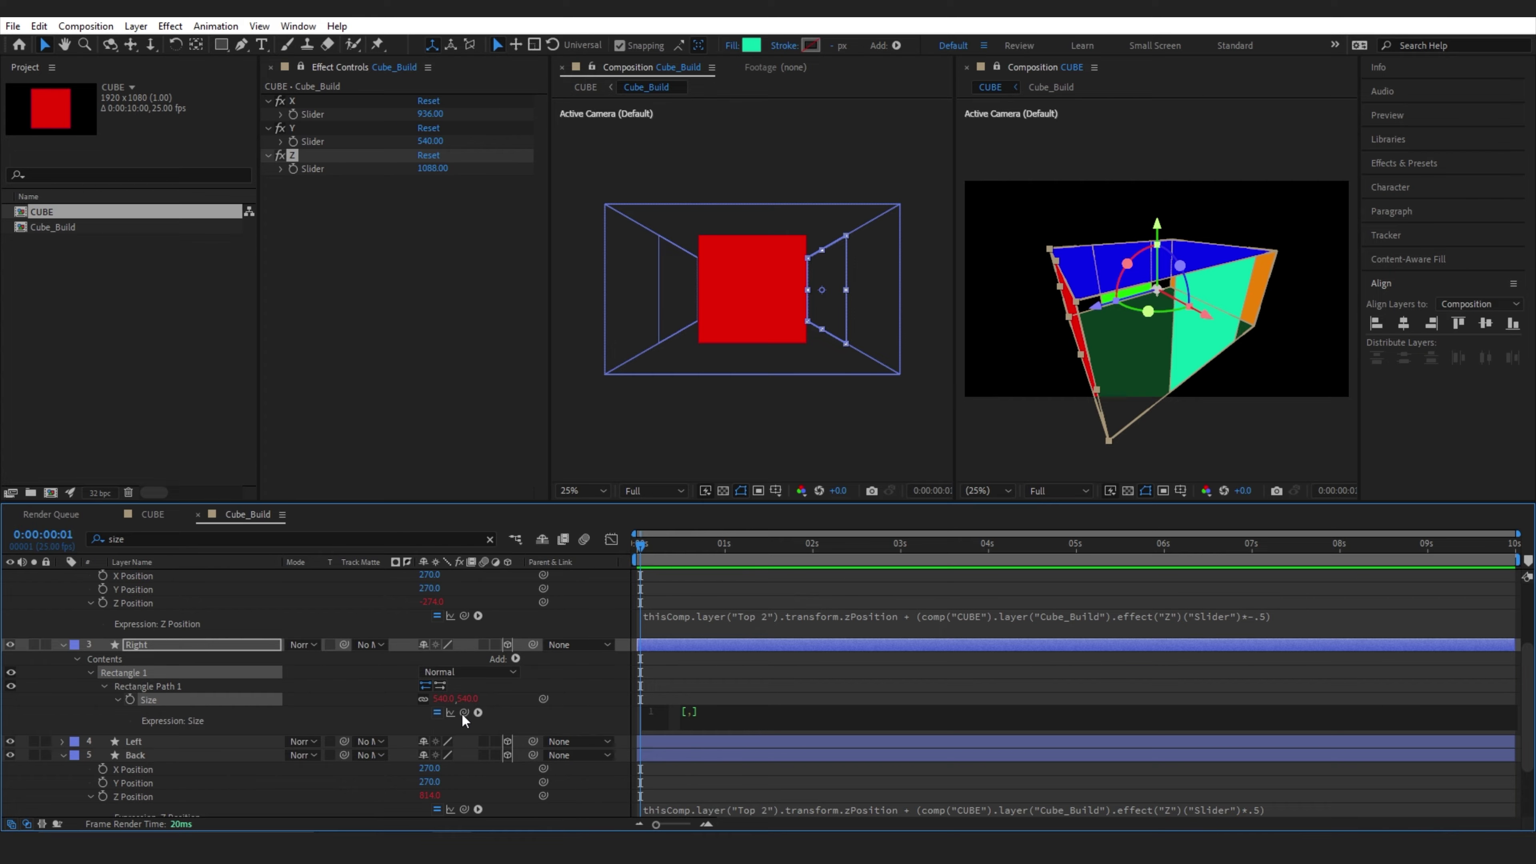
pyautogui.moveTo(464, 712); pyautogui.dragTo(330, 176)
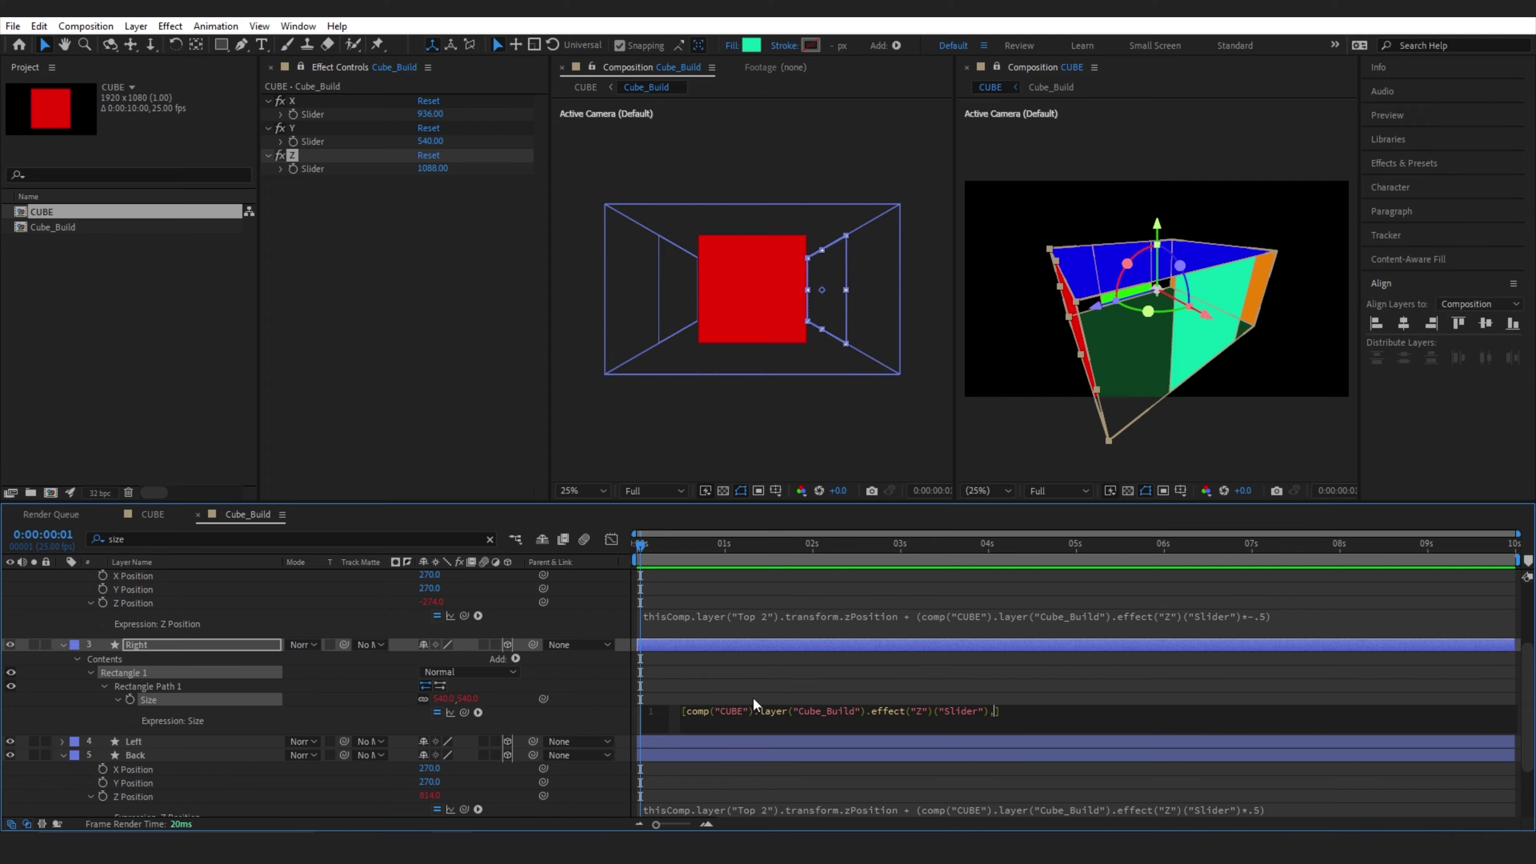
pyautogui.moveTo(466, 716); pyautogui.dragTo(332, 143)
pyautogui.click(352, 357)
pyautogui.moveTo(426, 169); pyautogui.dragTo(329, 193)
# Copy only Right's Size expression onto Left's rectangle Size and test it with the Z slider at 901 and Y at 455
pyautogui.rightClick(169, 720)
pyautogui.click(207, 654)
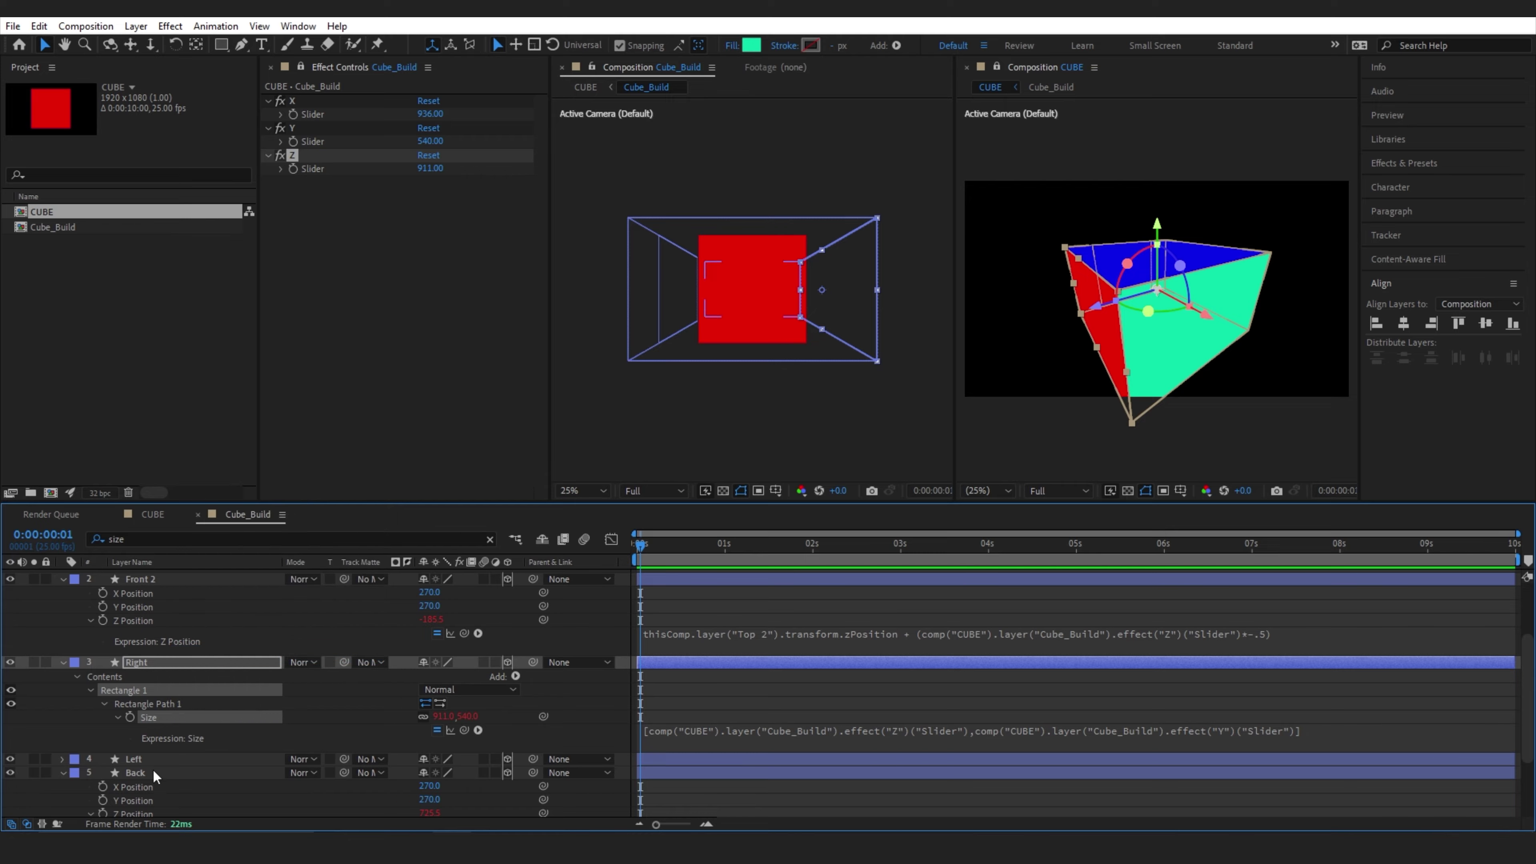
pyautogui.click(152, 760)
pyautogui.click(155, 539)
pyautogui.press('BackSpace')
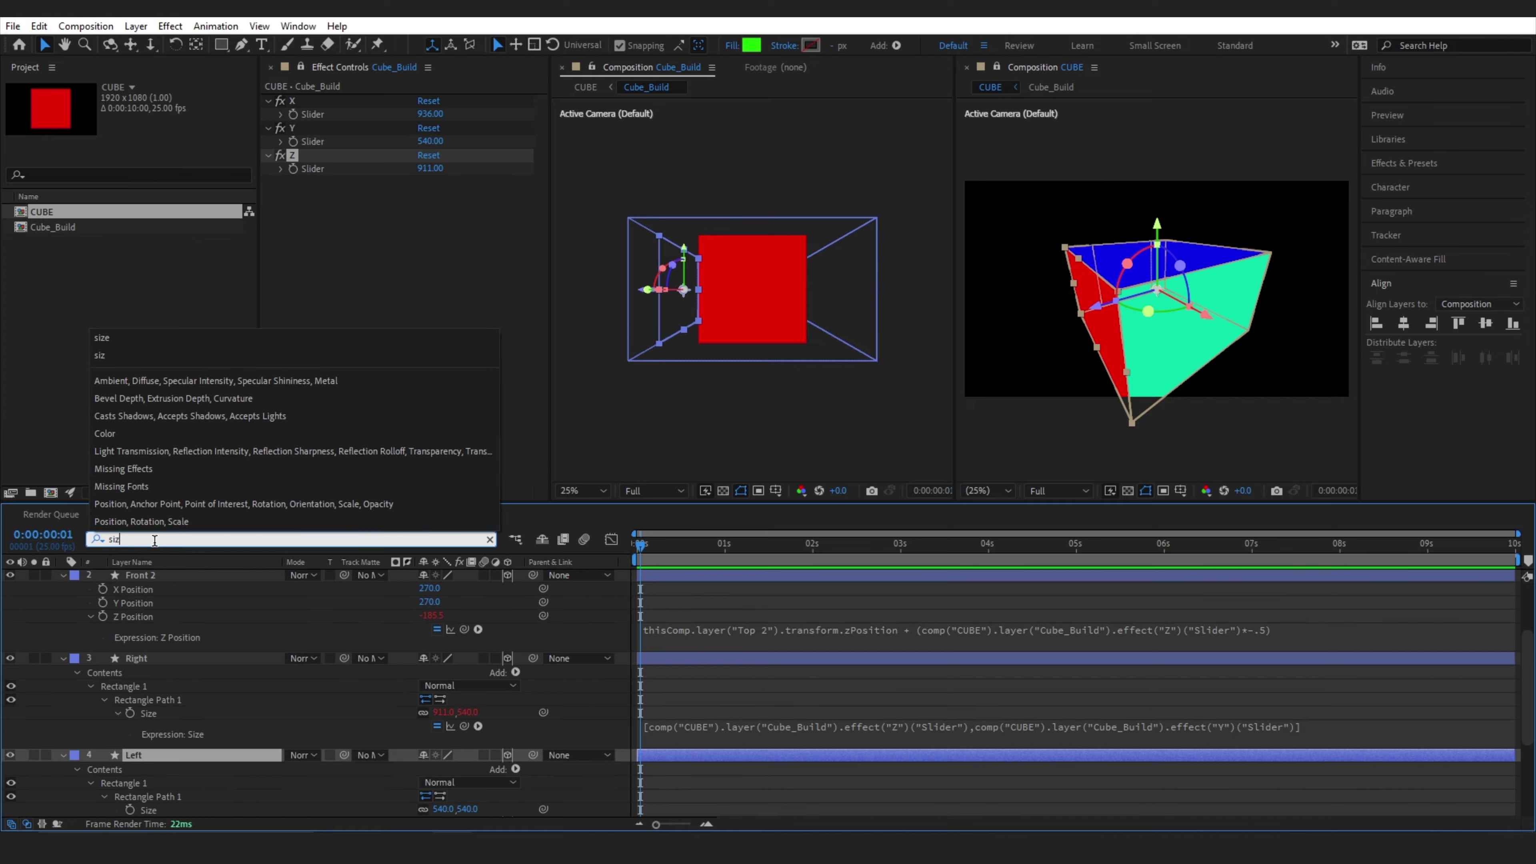
pyautogui.click(147, 809)
pyautogui.hotkey('ctrl', 'v')
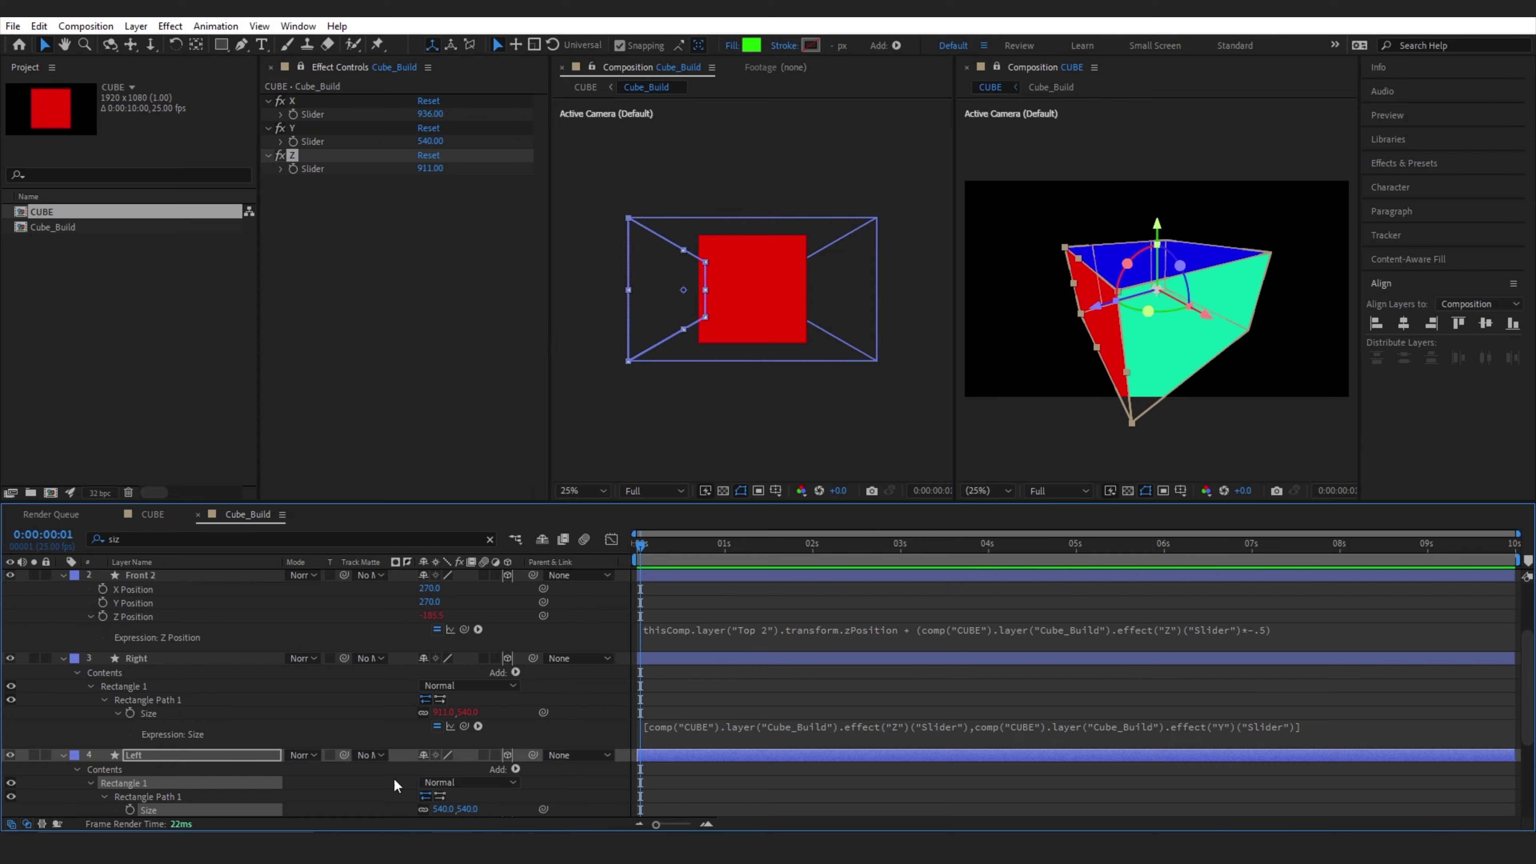
pyautogui.moveTo(430, 168); pyautogui.dragTo(438, 261)
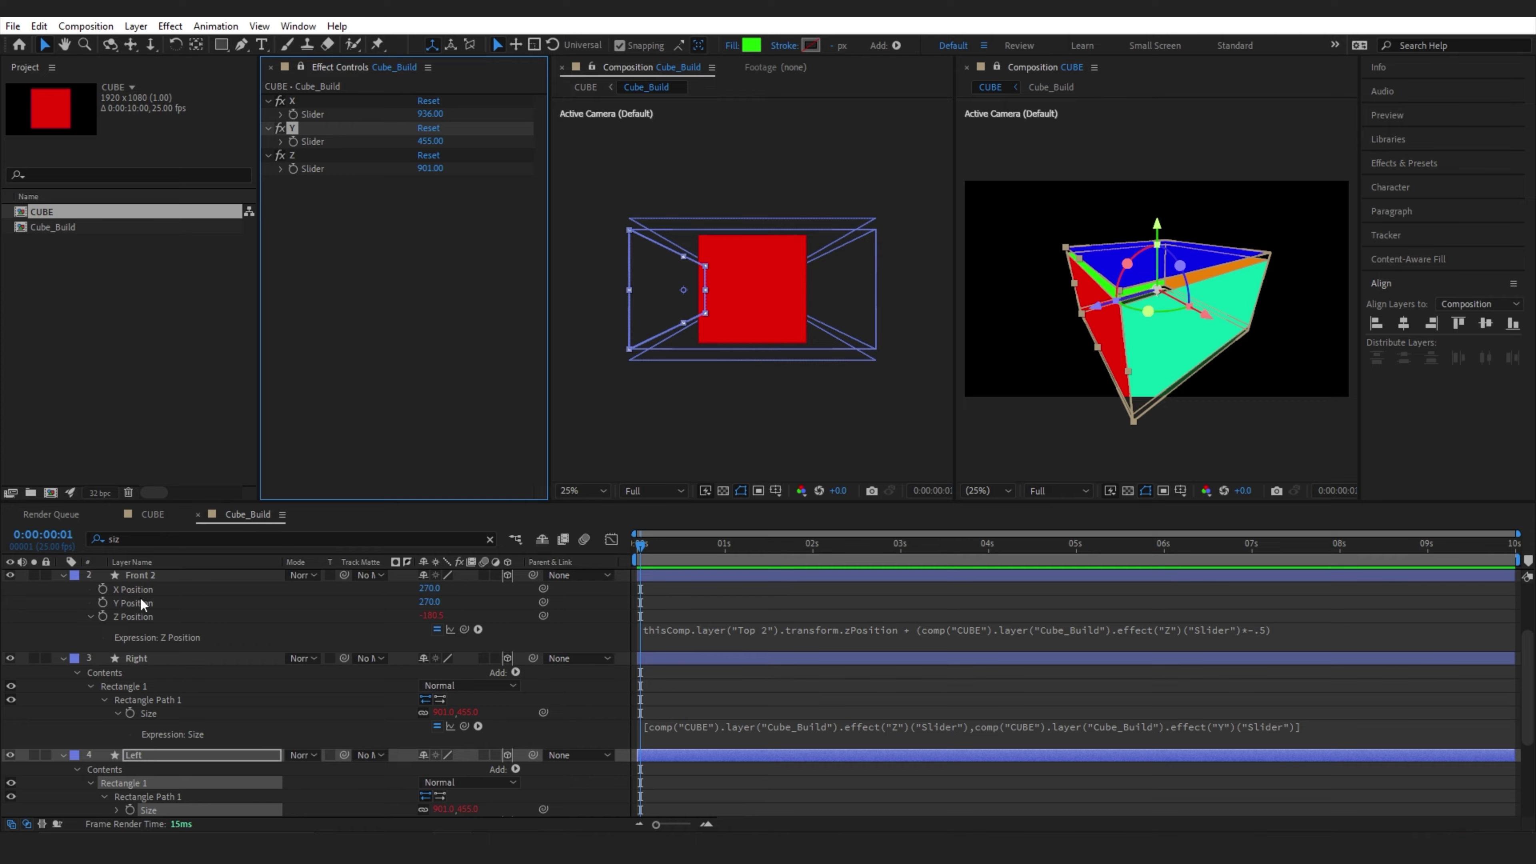
# Collapse the open layer properties and reveal the Position properties of the Top 2, Bottom and Right layers
pyautogui.click(824, 712)
pyautogui.press('u')
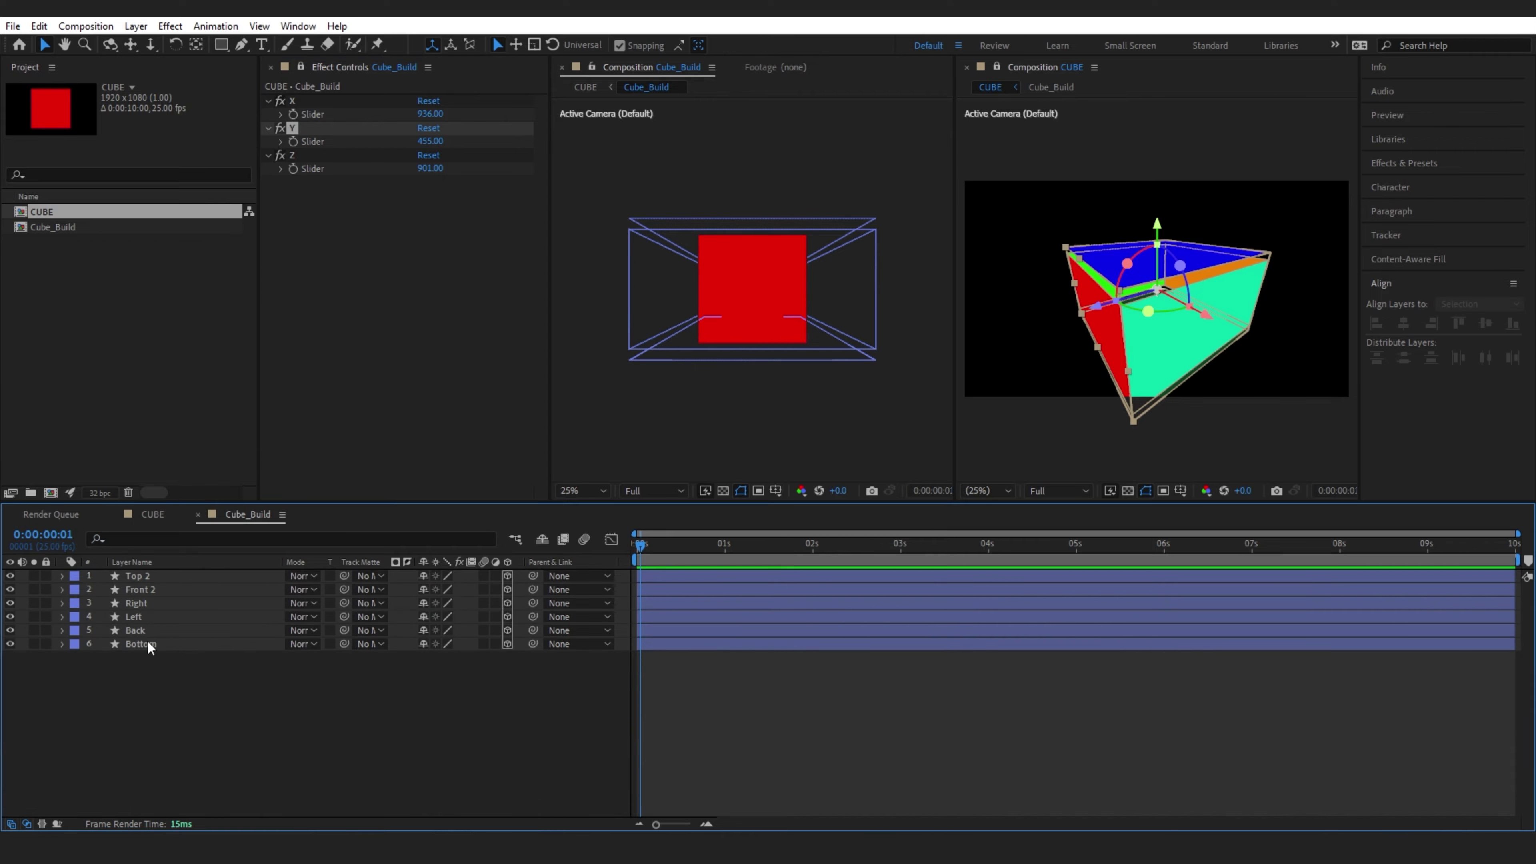
pyautogui.click(149, 645)
pyautogui.keyDown('ctrl'); pyautogui.click(173, 577); pyautogui.keyUp('ctrl')
pyautogui.press('p')
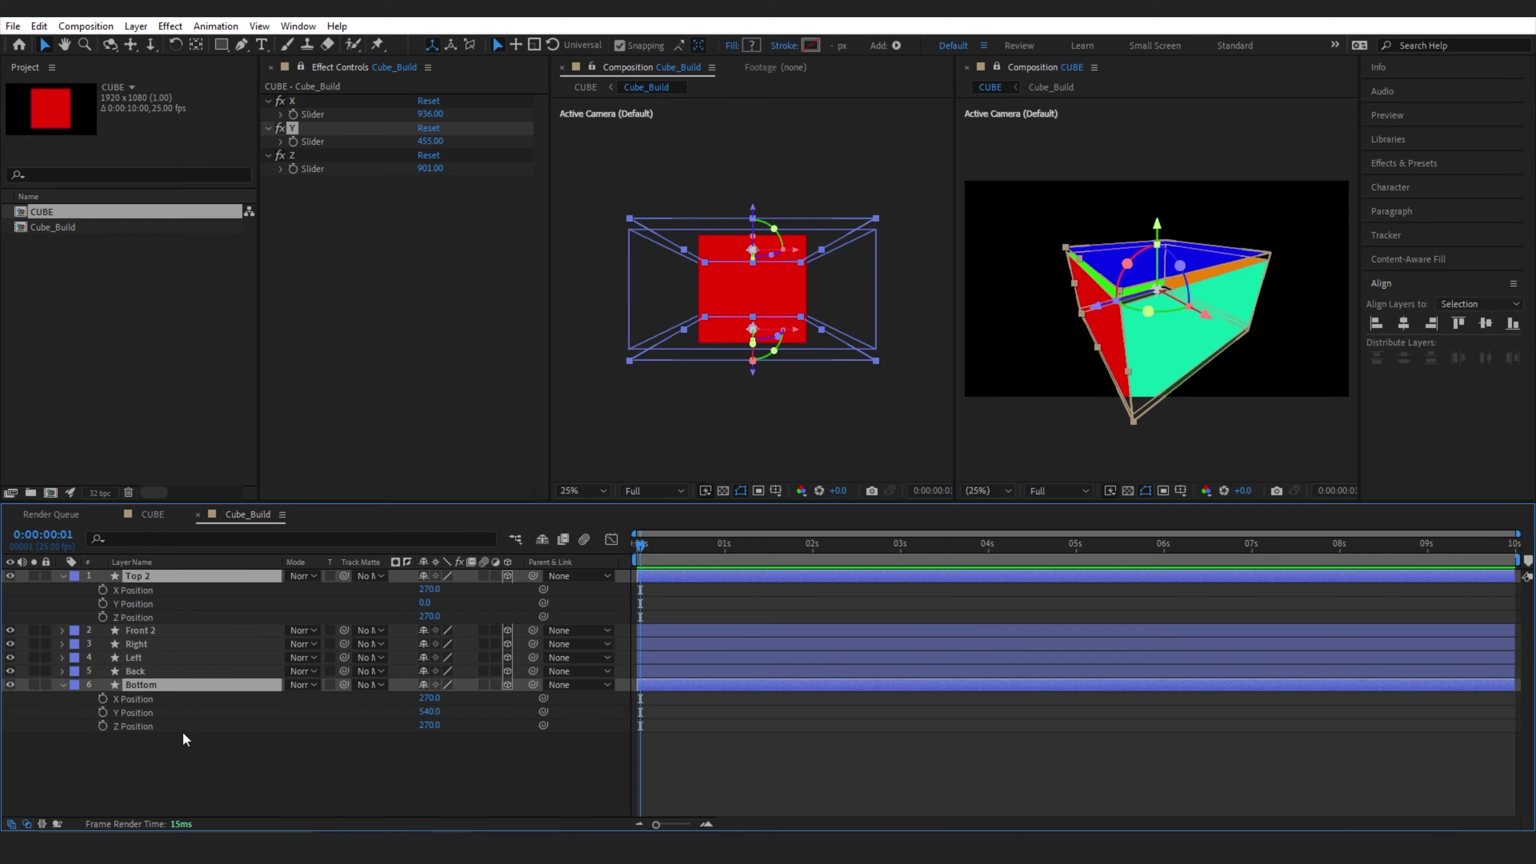
pyautogui.click(182, 731)
pyautogui.click(144, 644)
pyautogui.press('p')
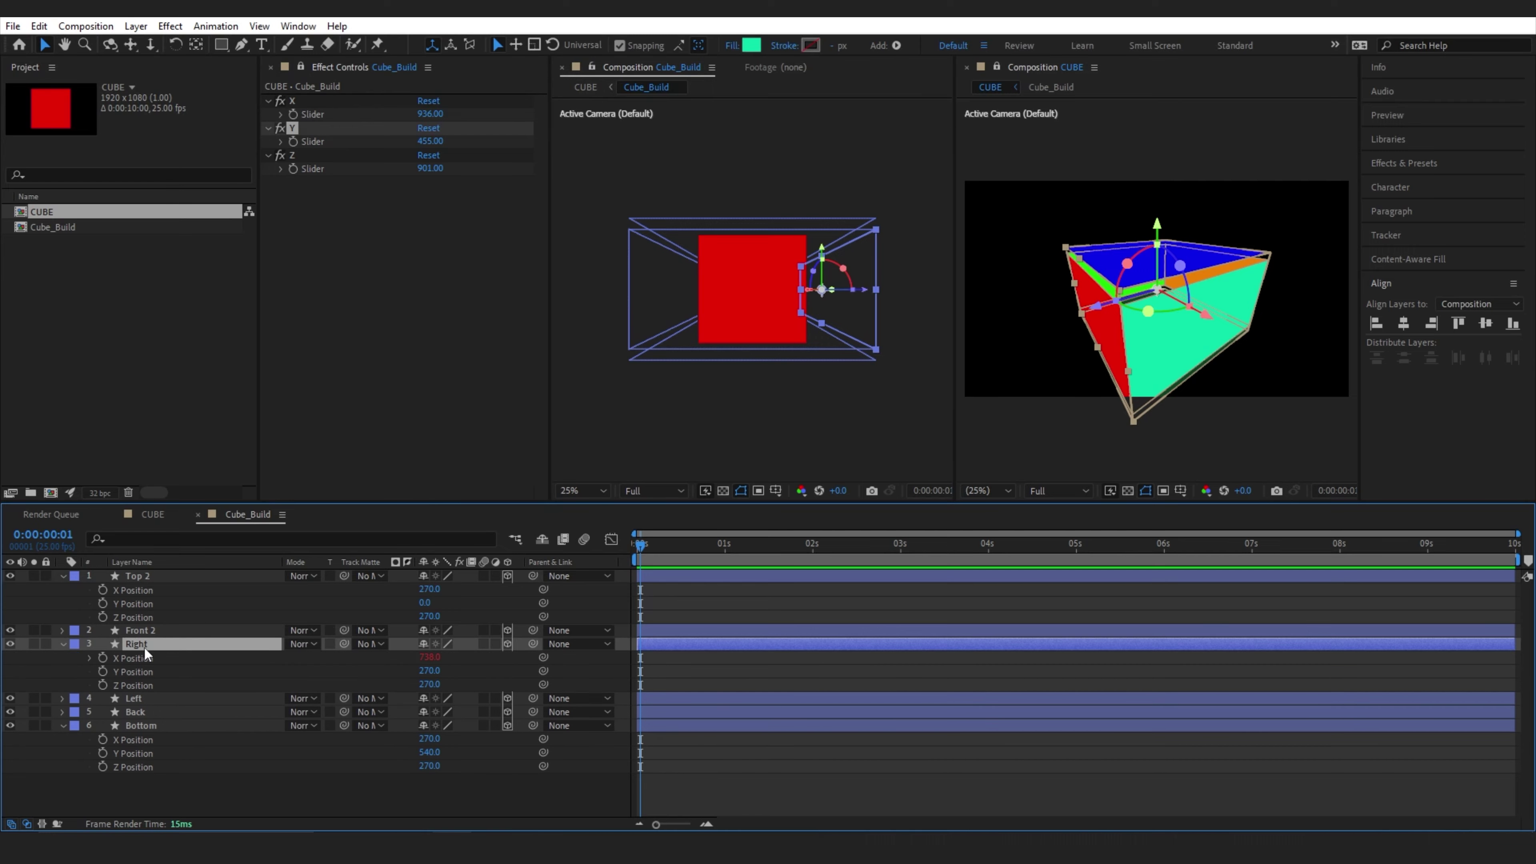
# Add an expression to Top 2's Y Position that sums the Right layer's Y Position and the Y slider in parentheses
pyautogui.click(193, 603)
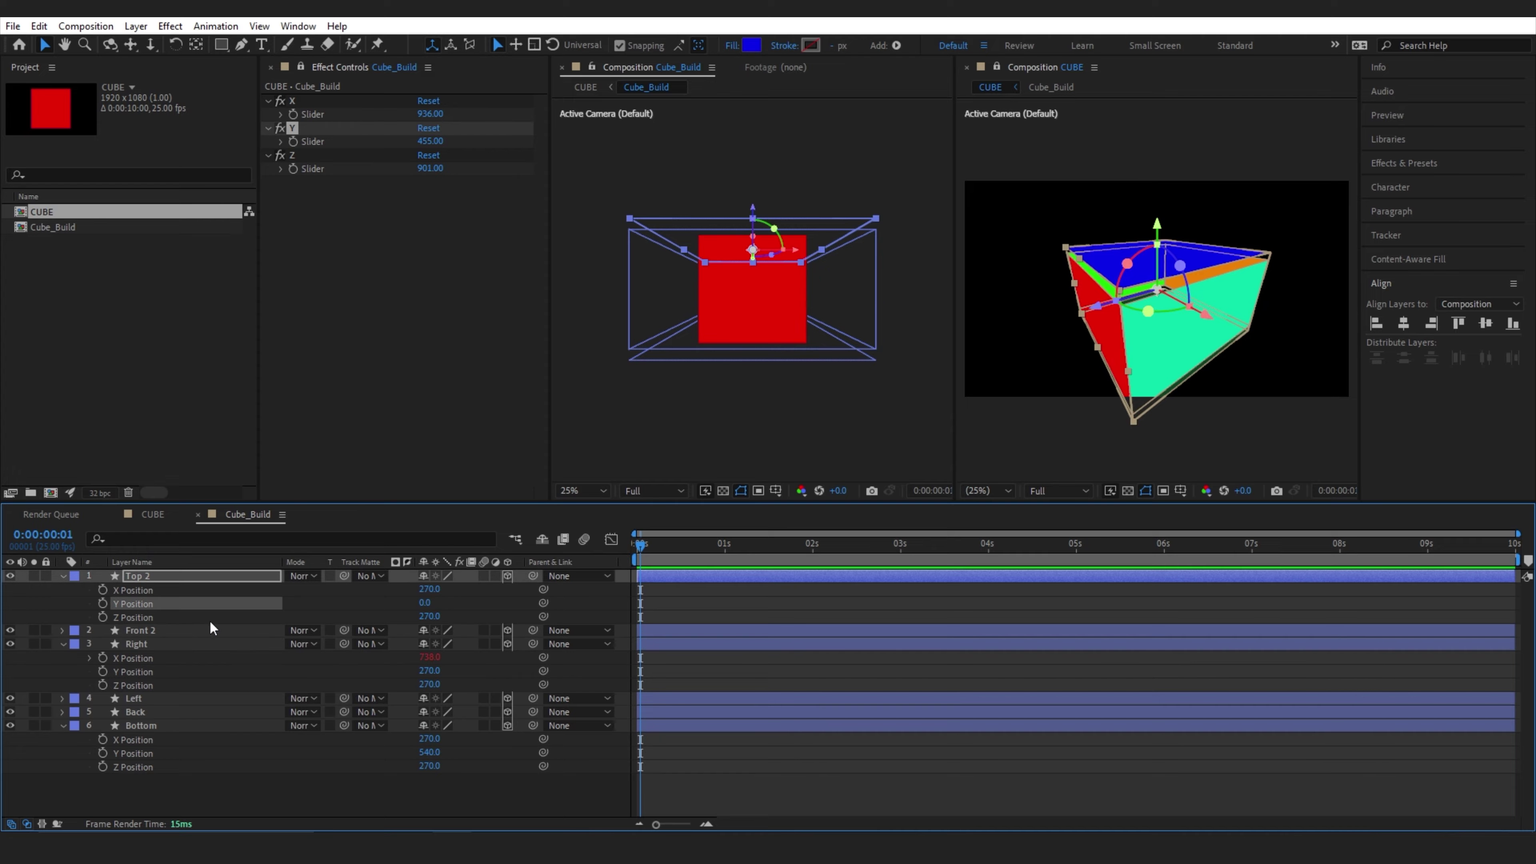
pyautogui.keyDown('alt'); pyautogui.click(103, 604); pyautogui.keyUp('alt')
pyautogui.moveTo(464, 616); pyautogui.dragTo(182, 701)
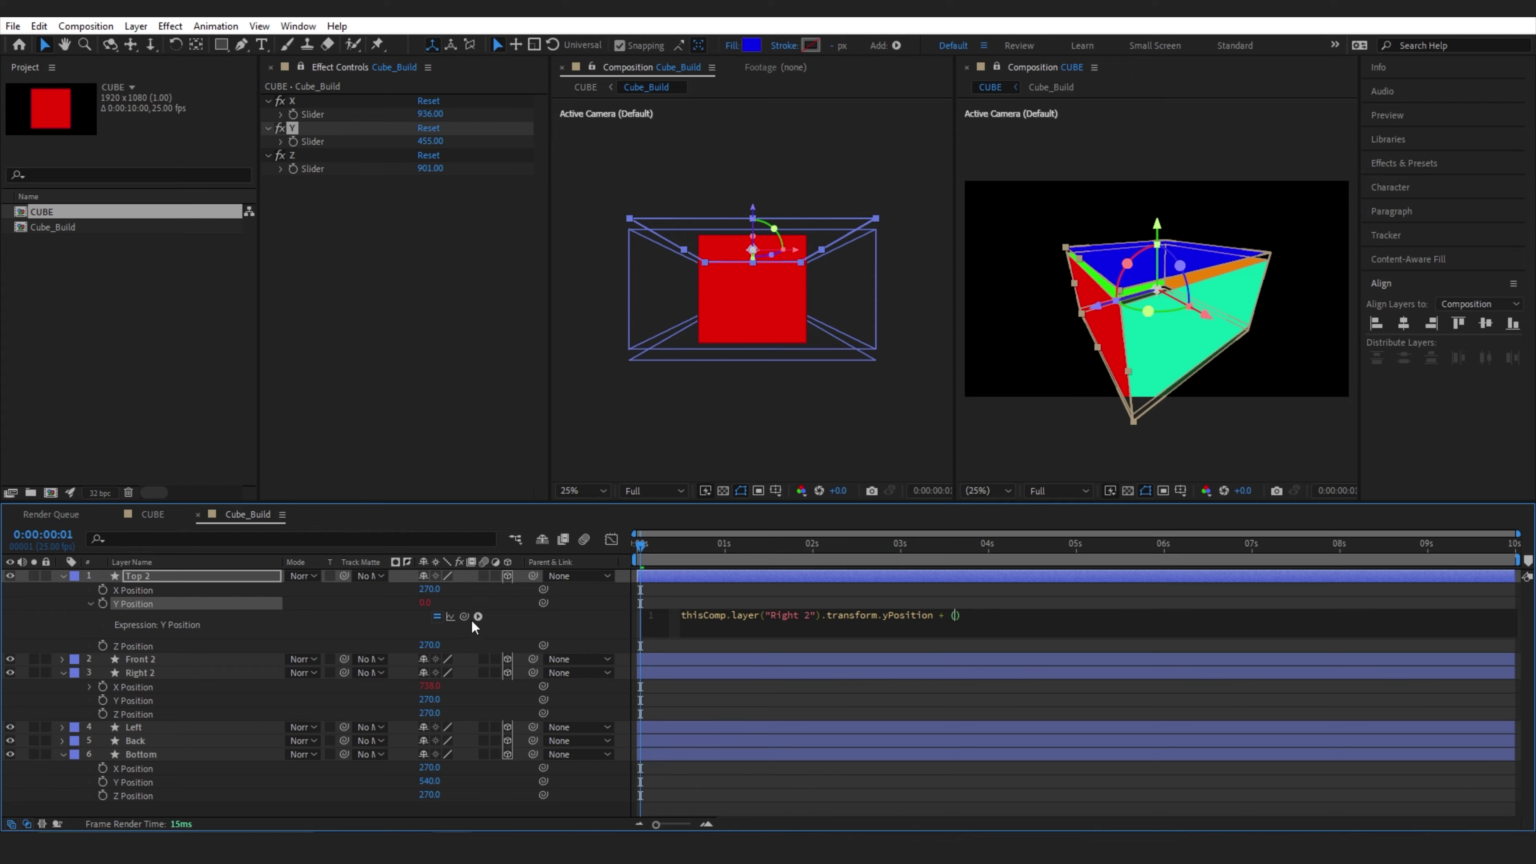
pyautogui.moveTo(464, 616); pyautogui.dragTo(321, 150)
pyautogui.click(1196, 652)
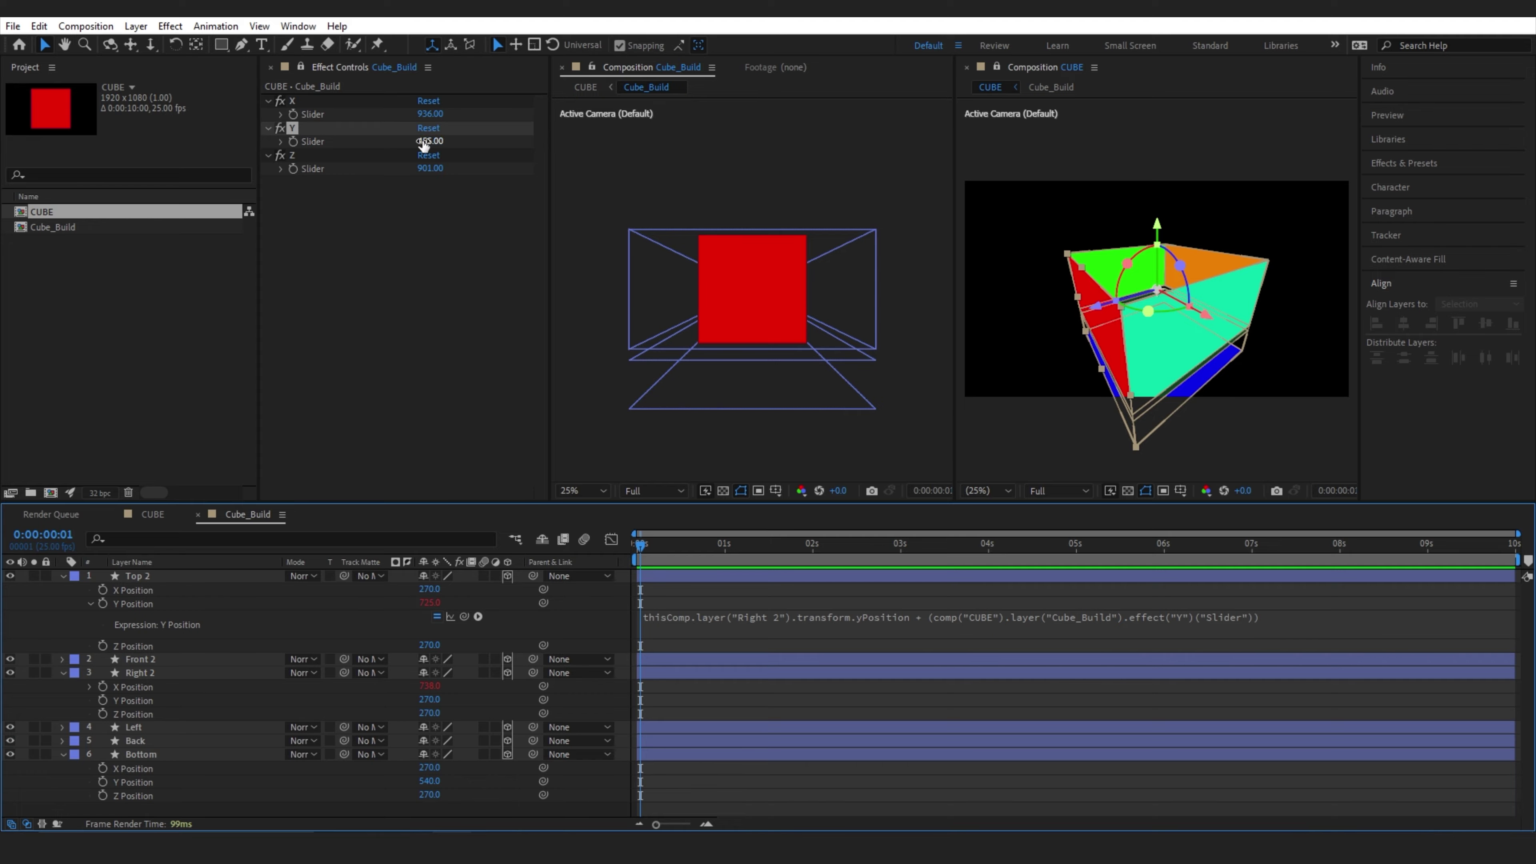
# Multiply the Y slider term in Top 2's Y Position expression by -.5 and test it with the Y slider at 310
pyautogui.moveTo(430, 140); pyautogui.dragTo(724, 127)
pyautogui.moveTo(599, 162); pyautogui.dragTo(532, 162)
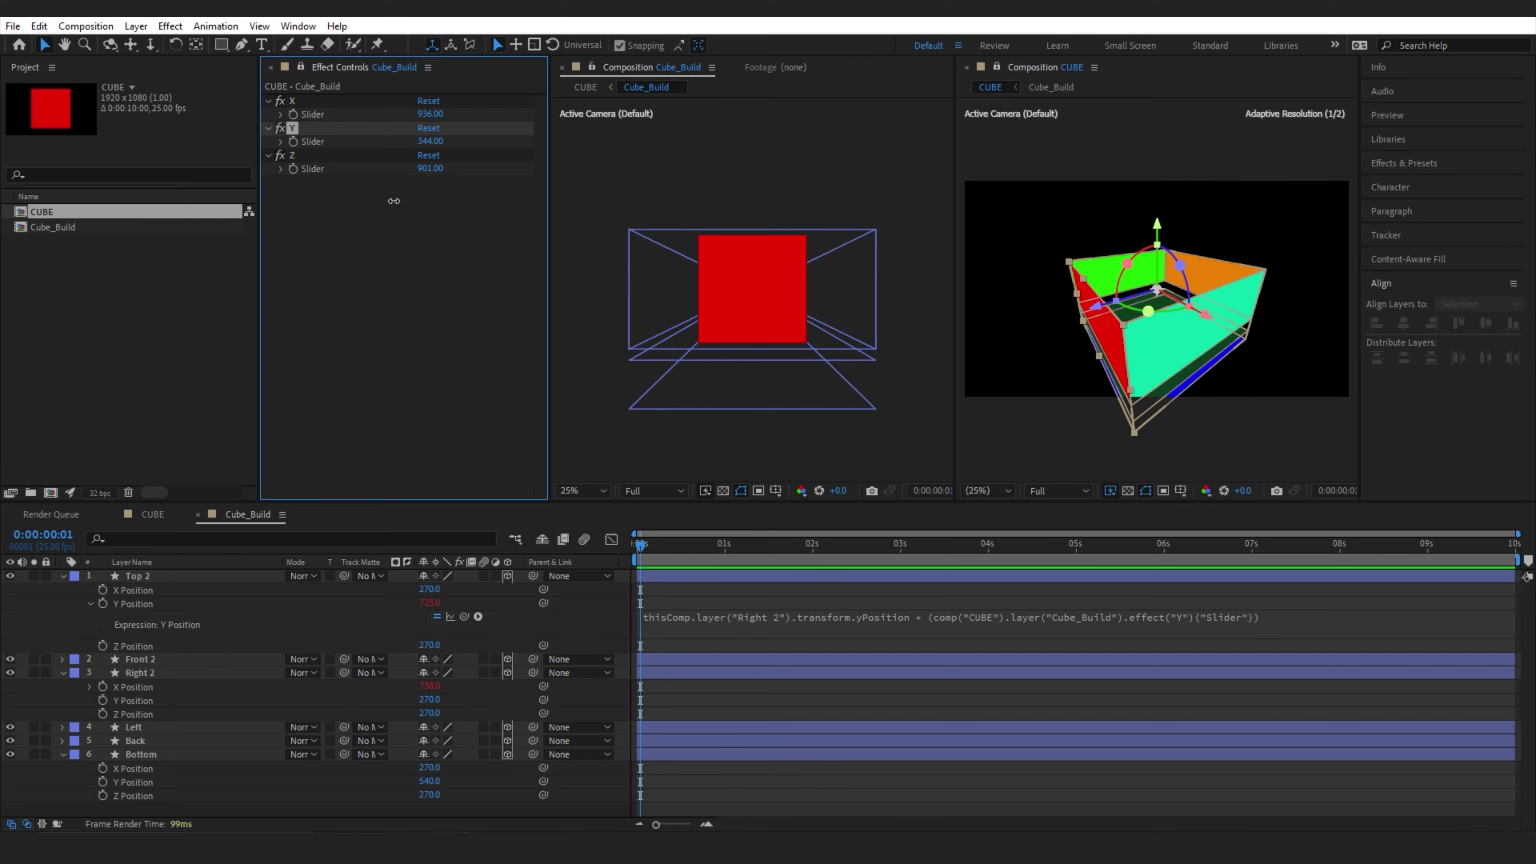
pyautogui.click(1270, 620)
pyautogui.click(1260, 623)
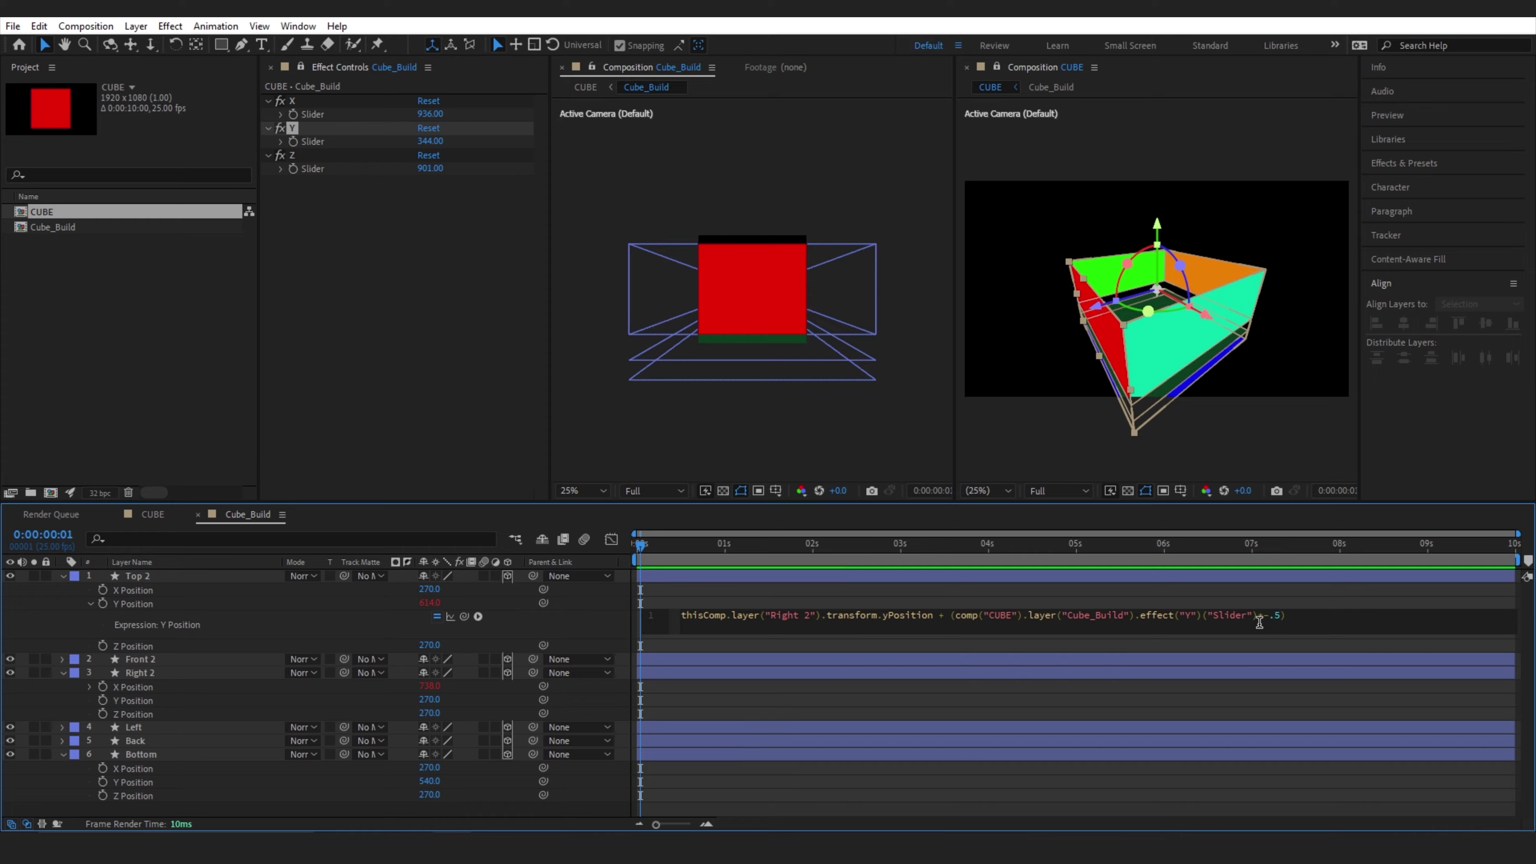
pyautogui.click(1201, 599)
pyautogui.moveTo(432, 142); pyautogui.dragTo(407, 195)
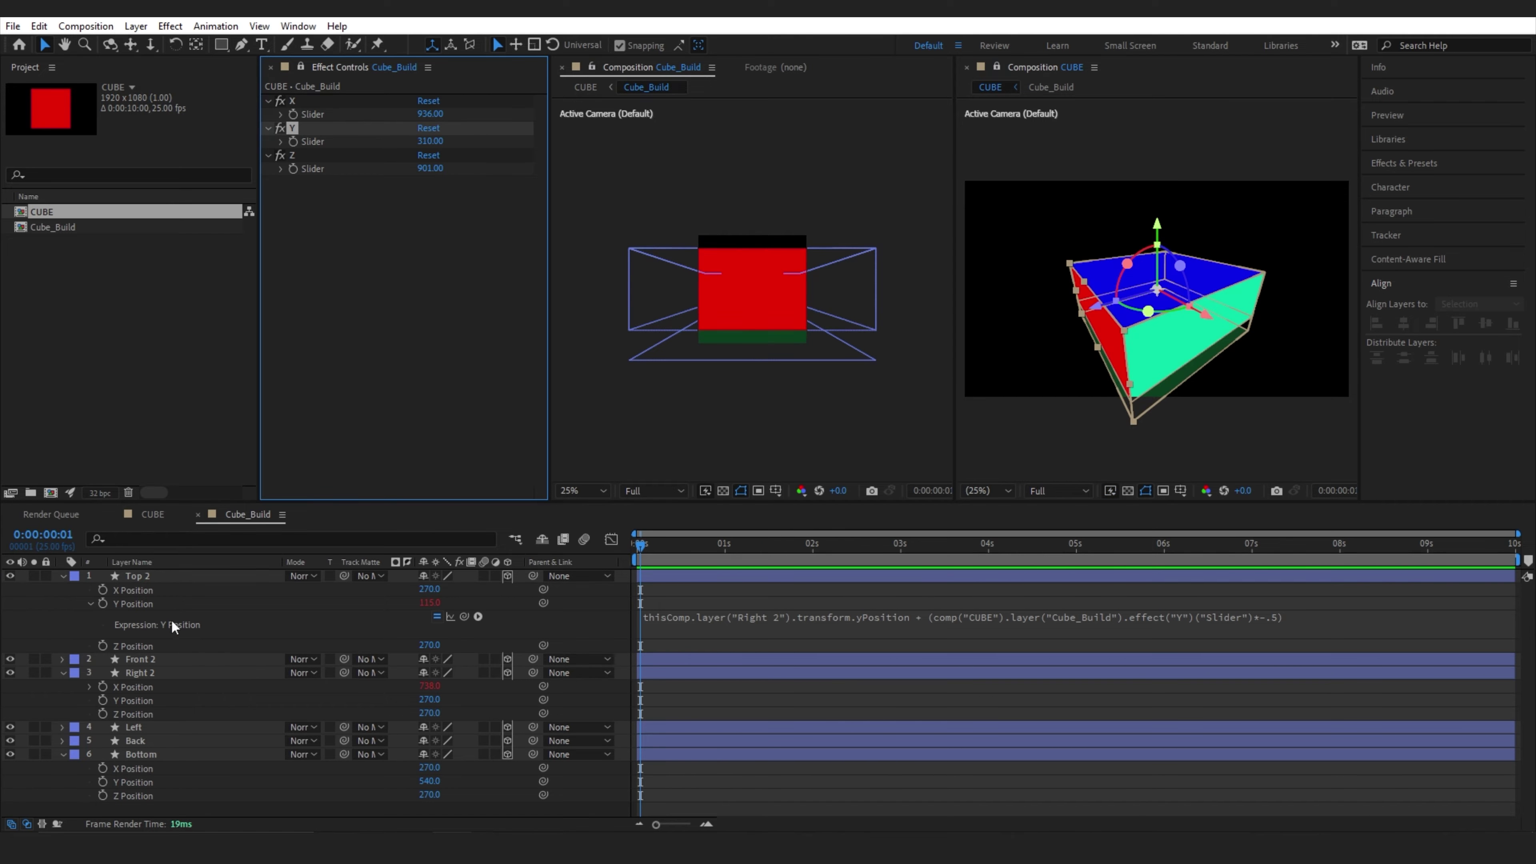
# Copy only the expression from Top 2's Y Position and paste it onto Bottom's Y Position
pyautogui.rightClick(151, 601)
pyautogui.click(224, 533)
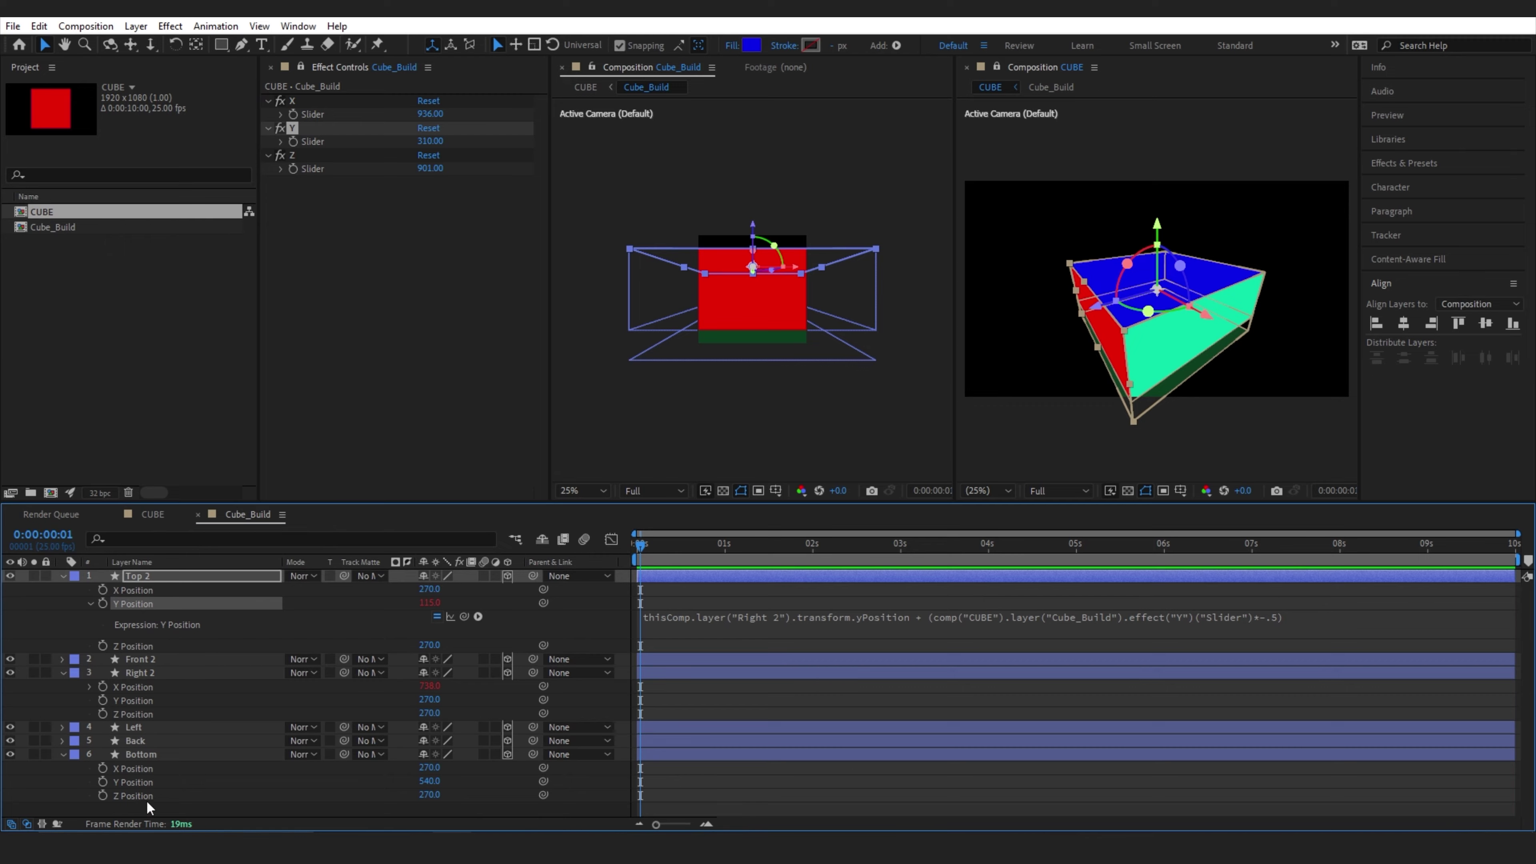
pyautogui.click(133, 782)
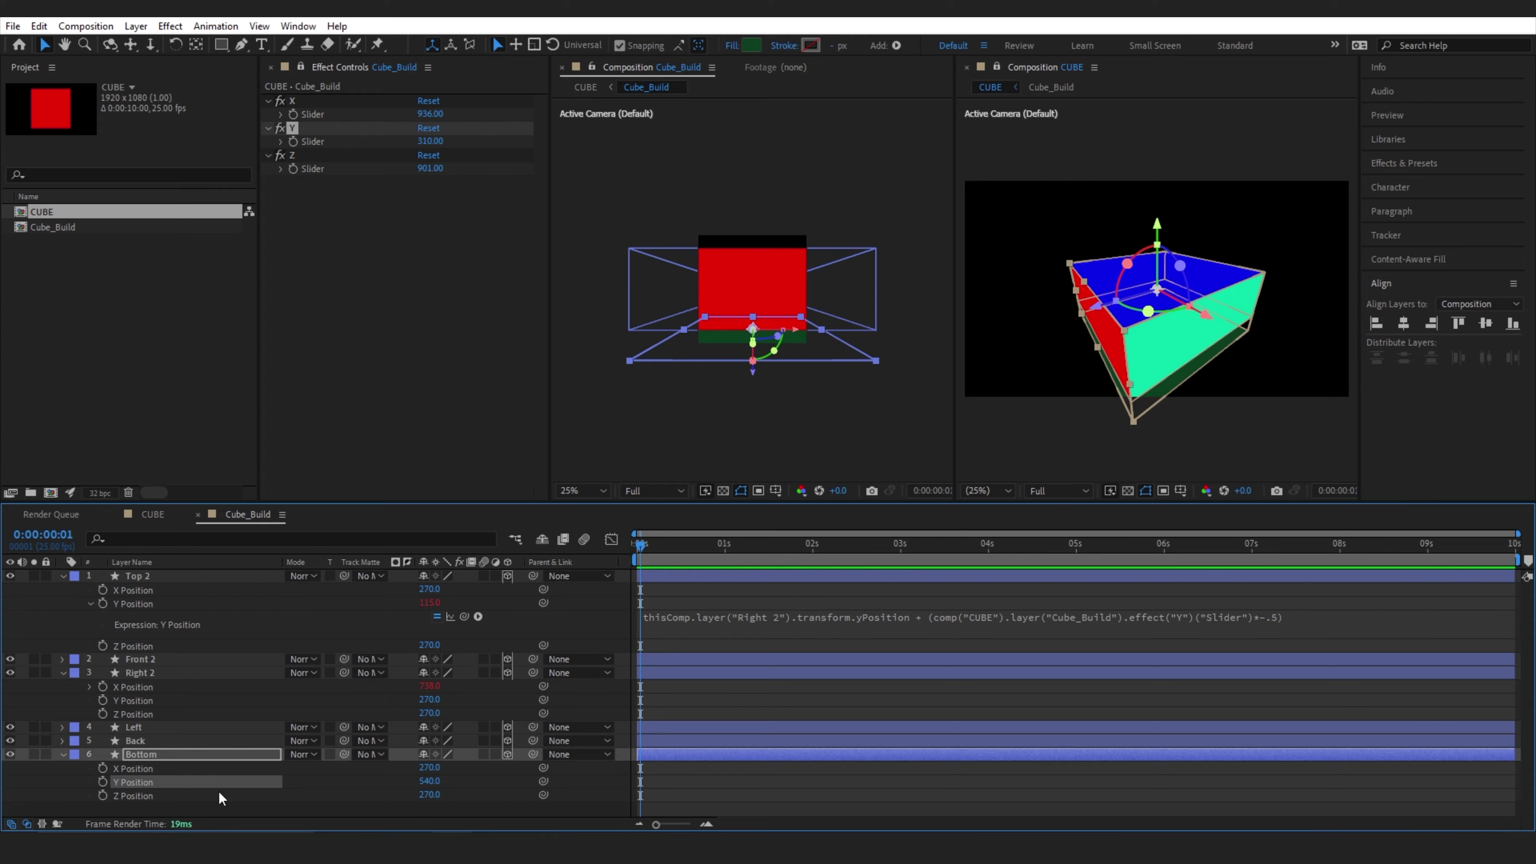
pyautogui.hotkey('ctrl', 'v')
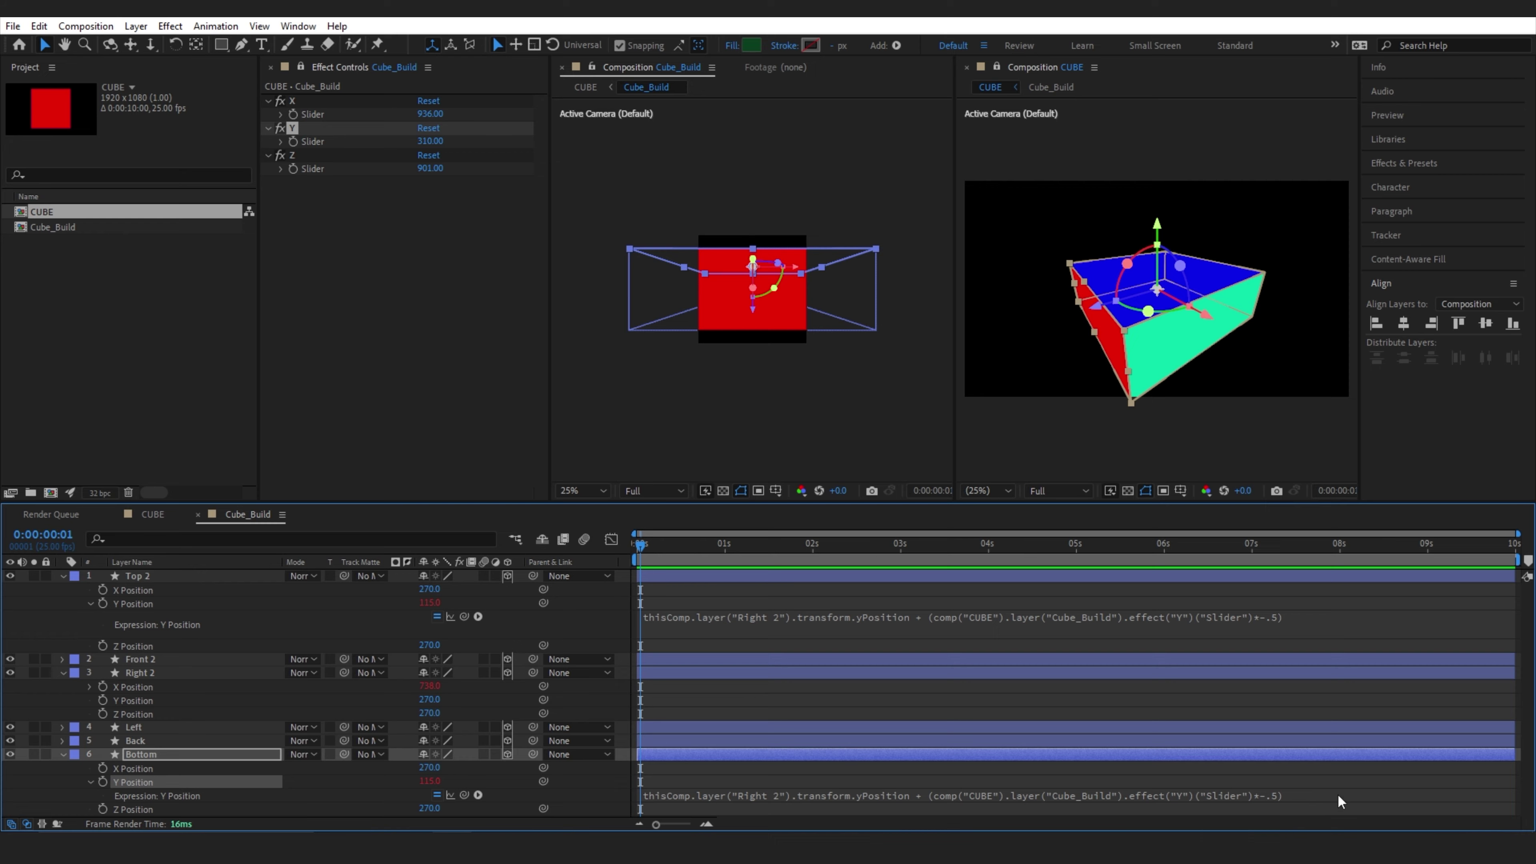
# Change the multiplier in Bottom's Y Position expression to .5 and test the sliders at X 903, Y 265 and Z 869
pyautogui.click(1274, 795)
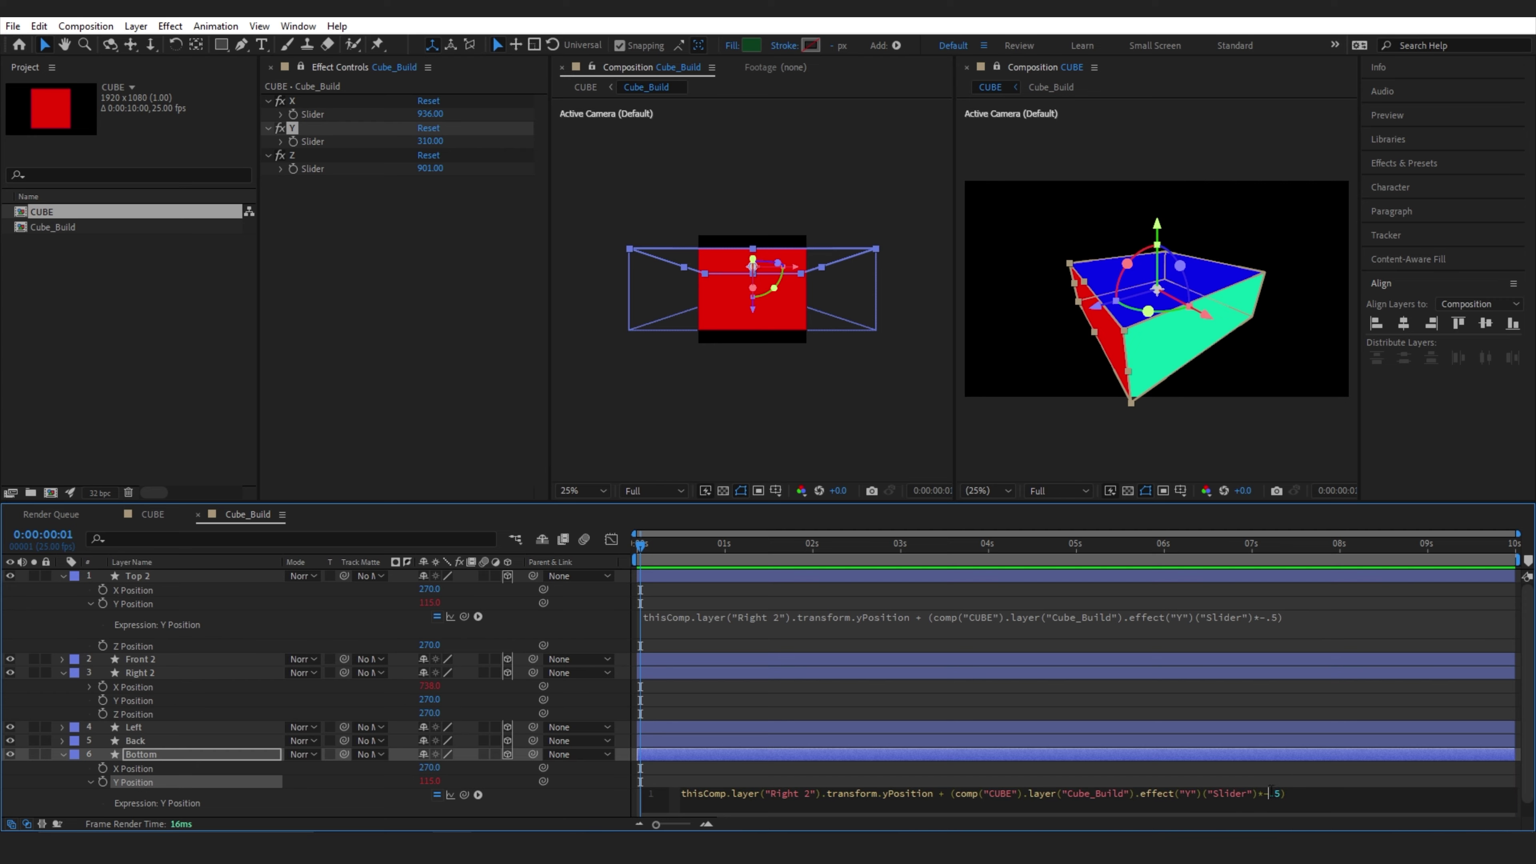
pyautogui.click(430, 151)
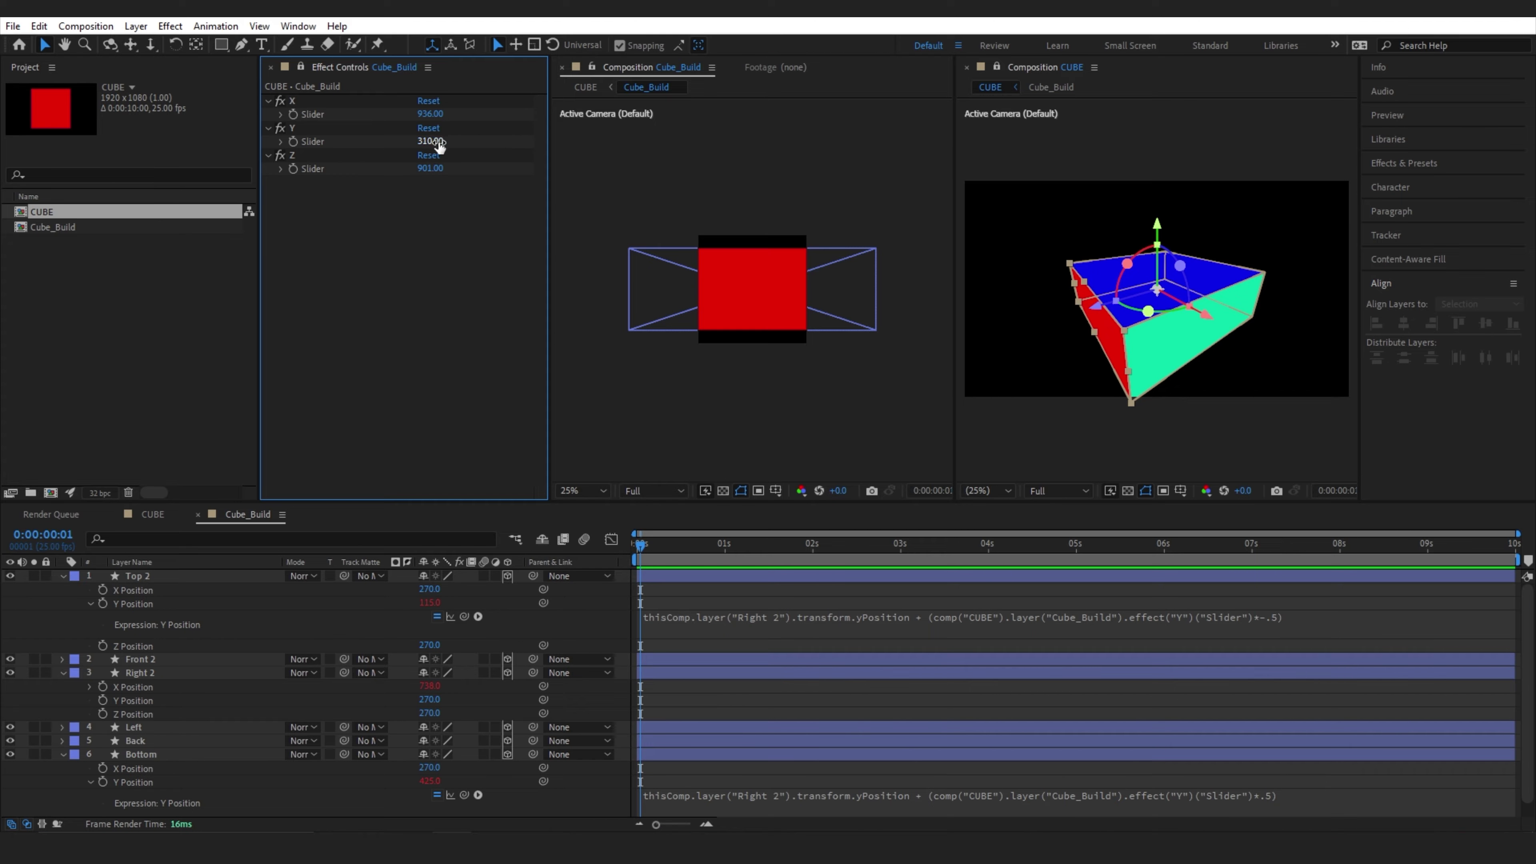
pyautogui.moveTo(435, 142); pyautogui.dragTo(379, 145)
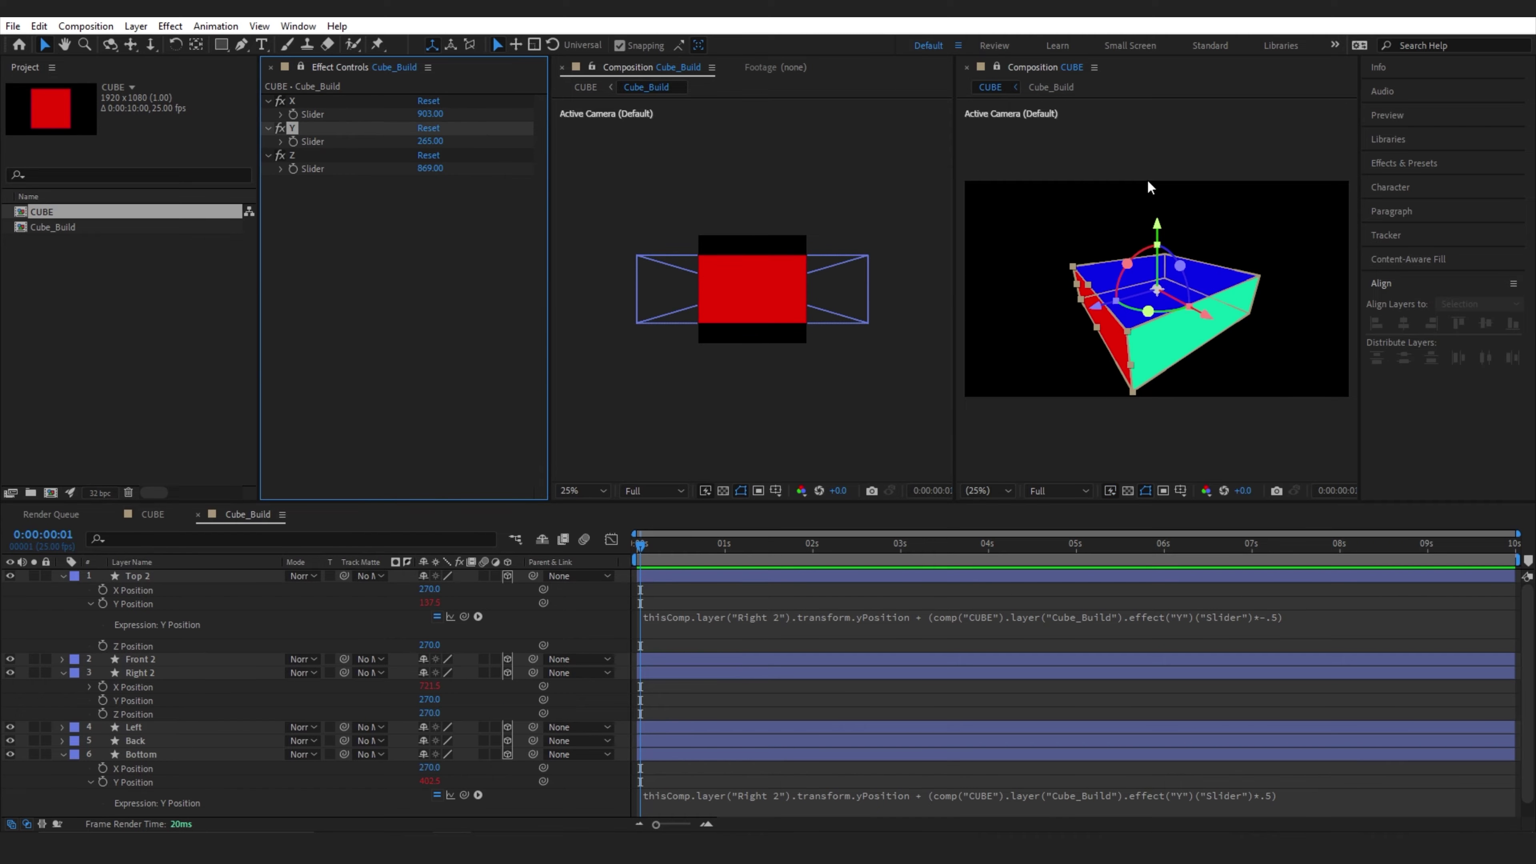
# Return to the CUBE composition in a single viewer and set the sliders to X 979, Y 261 and Z 929
pyautogui.click(966, 66)
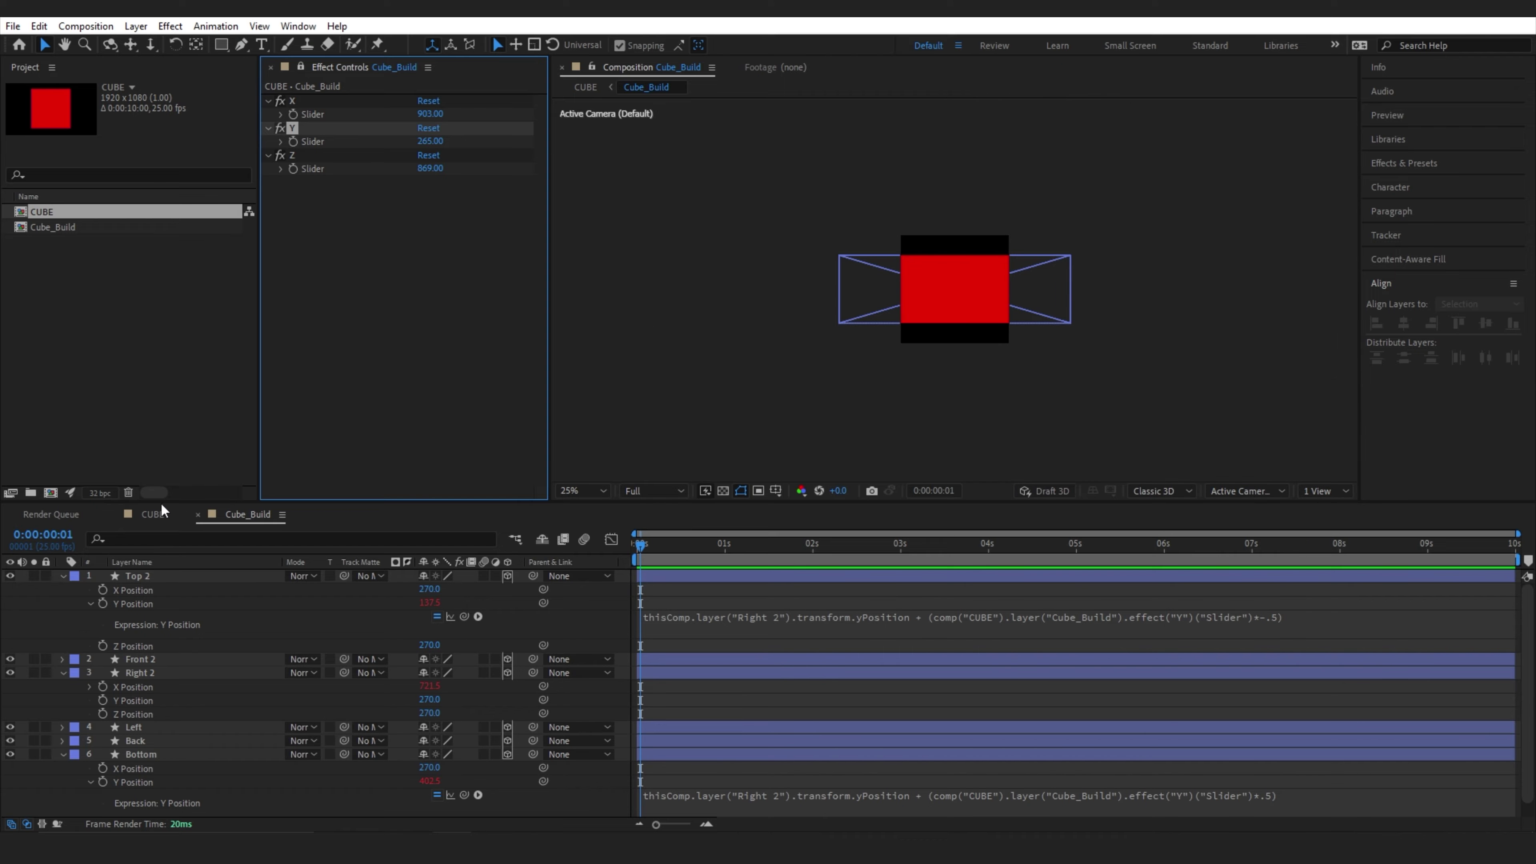
pyautogui.click(586, 86)
pyautogui.click(300, 66)
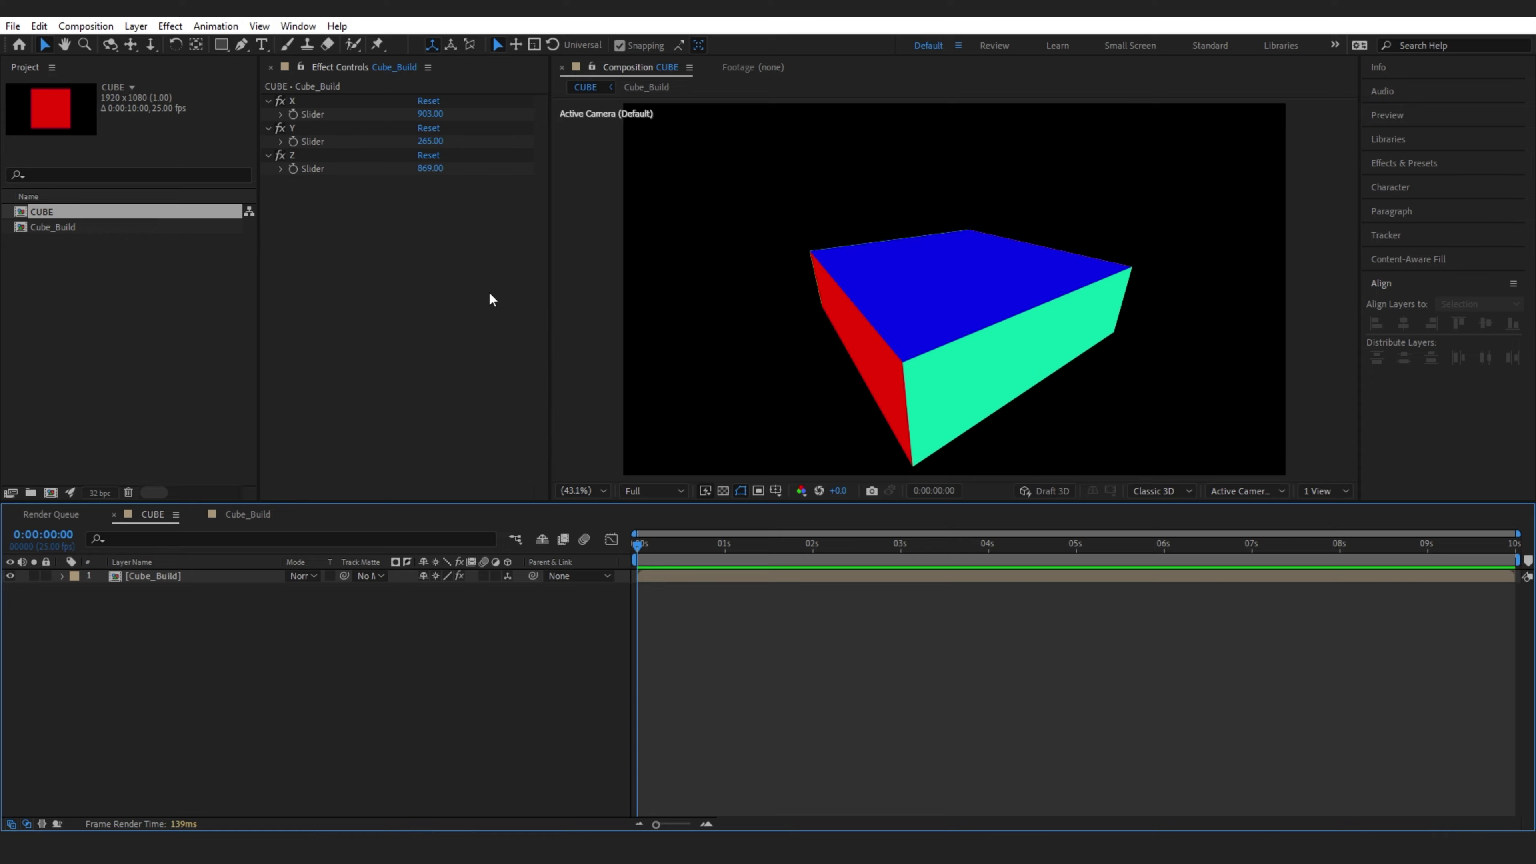
pyautogui.moveTo(427, 145); pyautogui.dragTo(478, 124)
pyautogui.moveTo(433, 176); pyautogui.dragTo(483, 177)
# Separate Cube_Build's Position dimensions, then try moving it along X and rotating it to X 158°, Y 110° and Z 29°
pyautogui.click(140, 579)
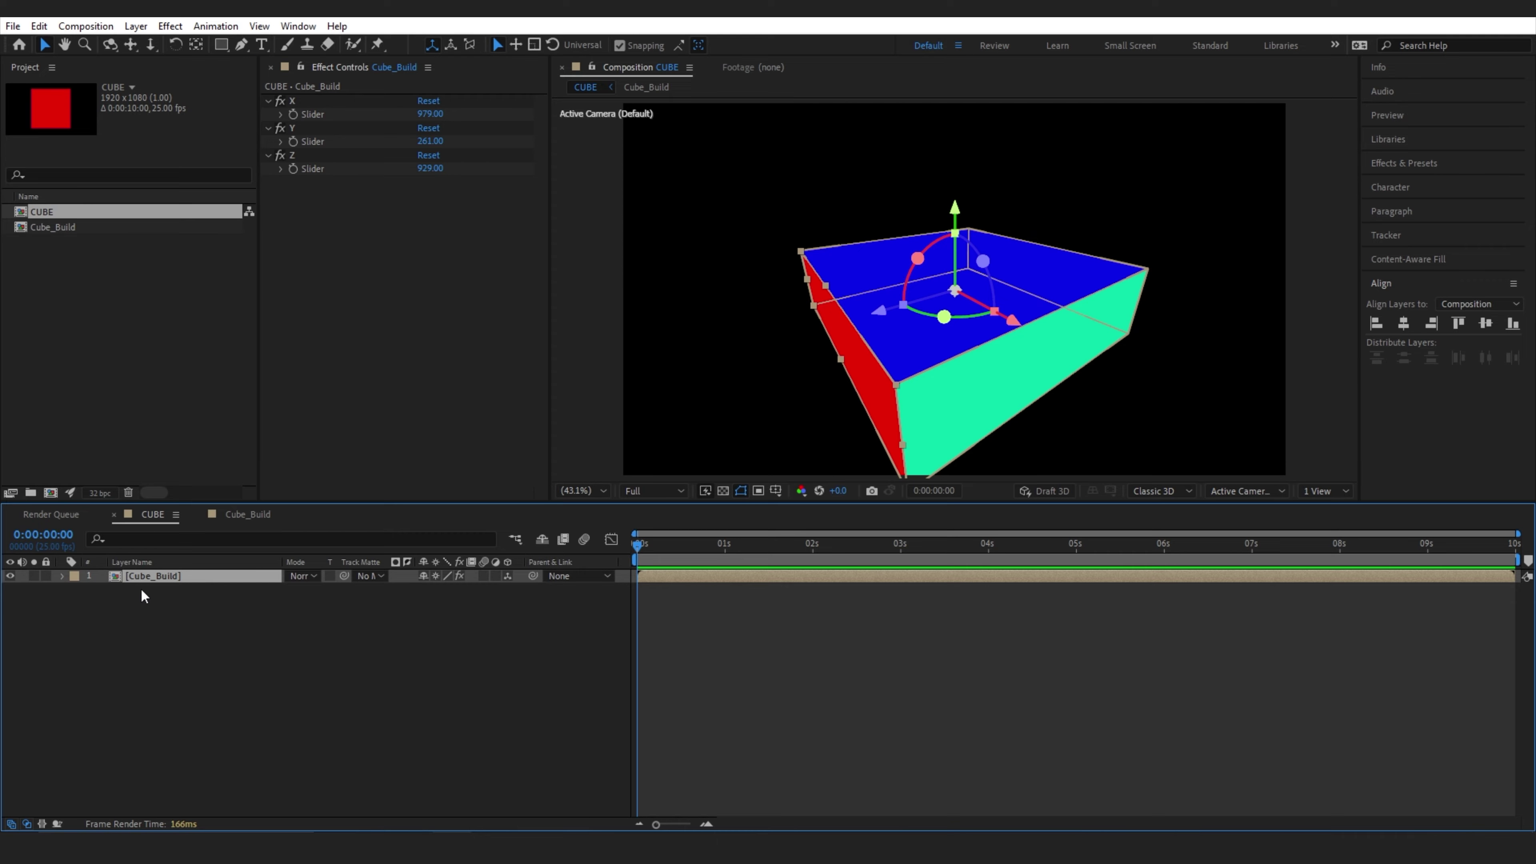
pyautogui.press('p')
pyautogui.rightClick(138, 597)
pyautogui.click(206, 391)
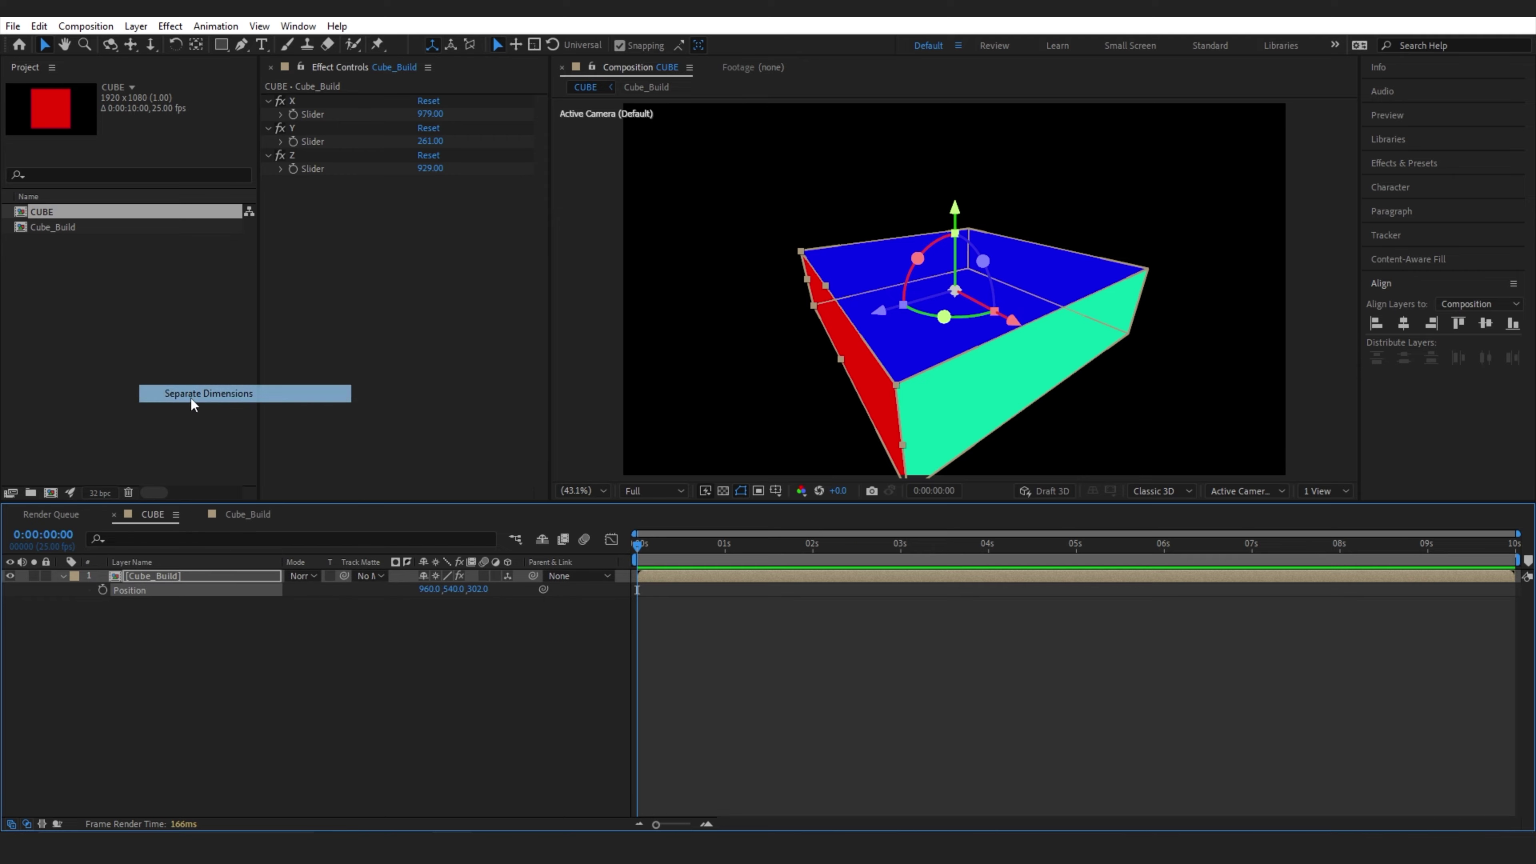
pyautogui.moveTo(424, 590); pyautogui.dragTo(552, 603)
pyautogui.press('r')
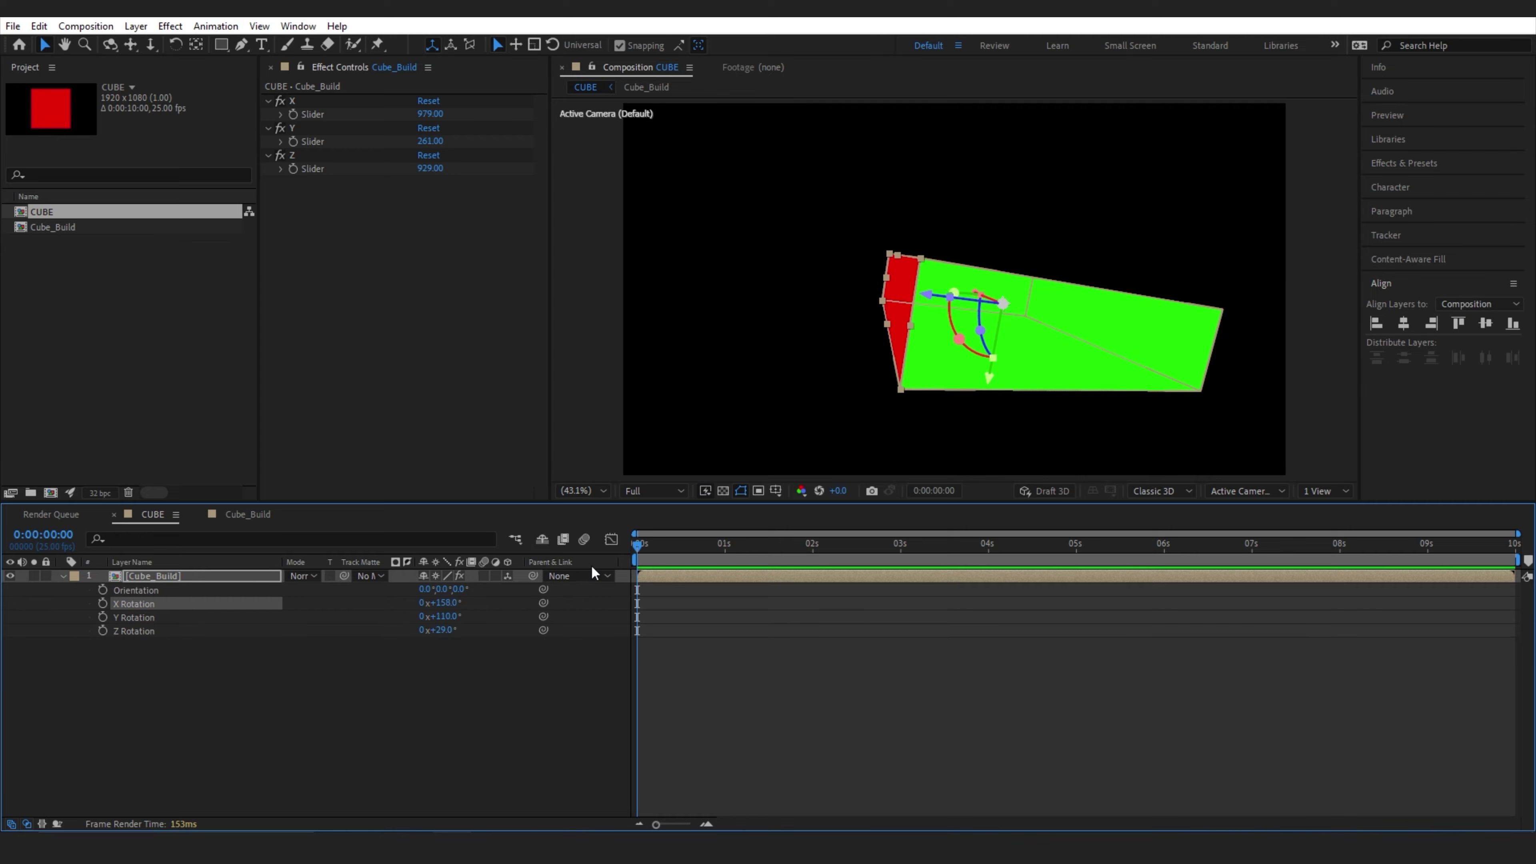
# Undo the trial rotation and position changes on Cube_Build
pyautogui.hotkey('ctrl', 'z')
pyautogui.hotkey('ctrl', 'z')
pyautogui.hotkey('ctrl', 'z')
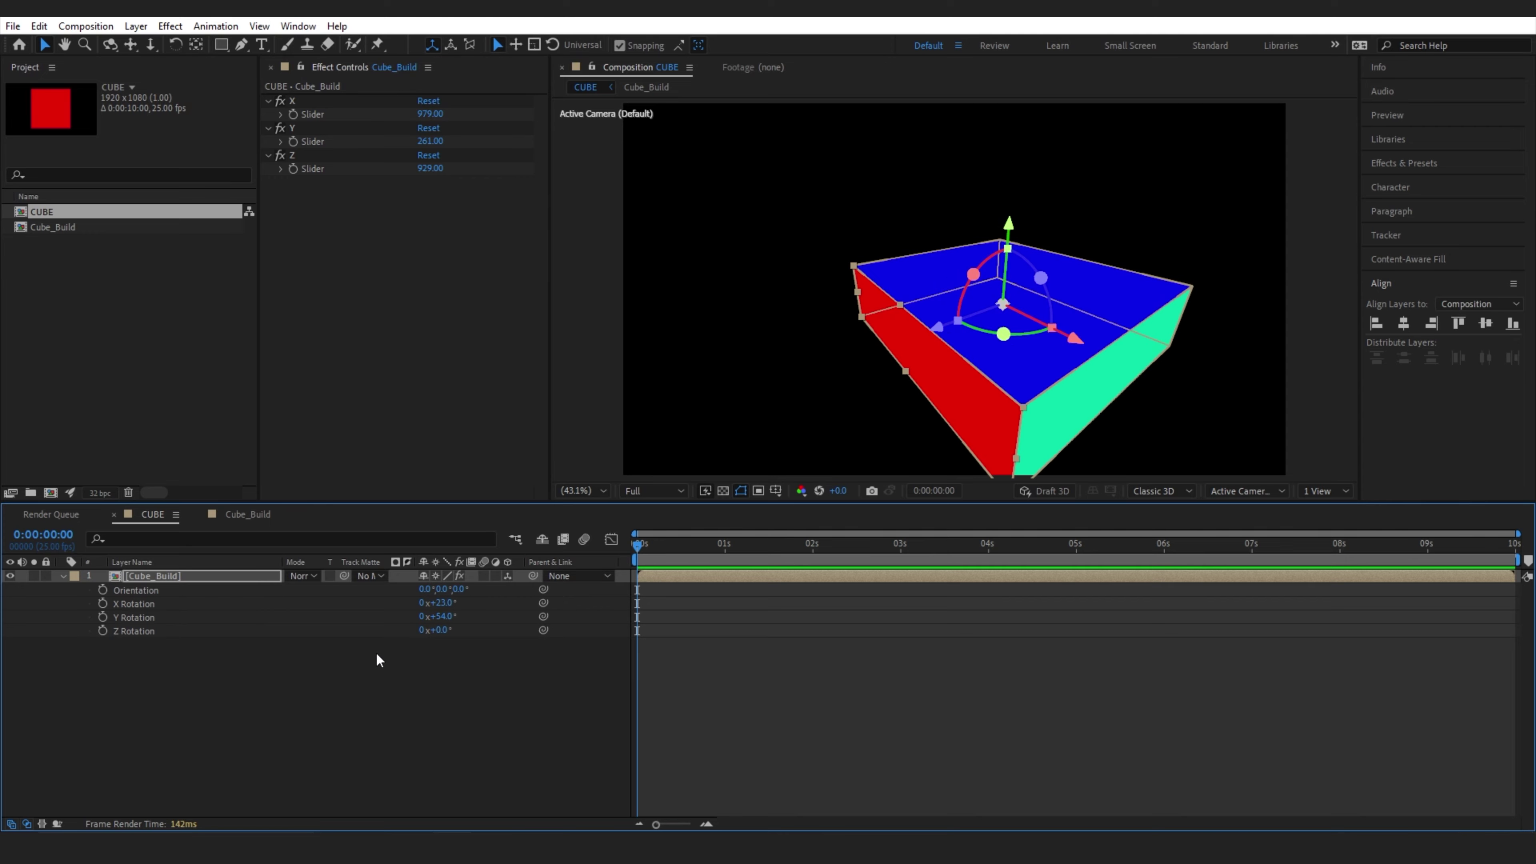
pyautogui.hotkey('ctrl', 'z')
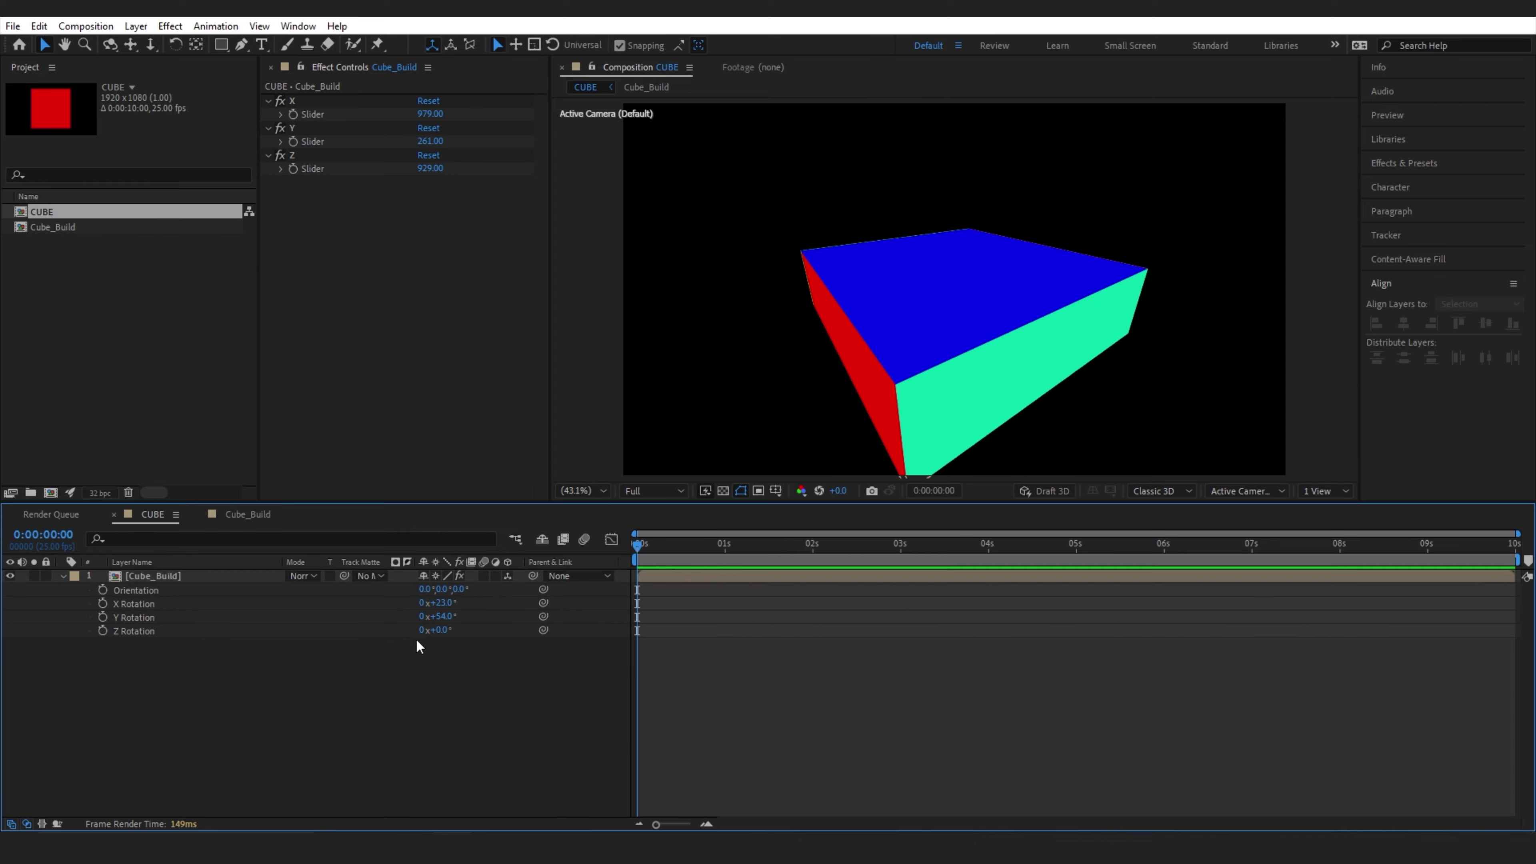
# Try an X Rotation of 12° on Cube_Build and a different Y slider value, undoing the slider change
pyautogui.click(254, 576)
pyautogui.moveTo(442, 603); pyautogui.dragTo(433, 603)
pyautogui.moveTo(430, 140); pyautogui.dragTo(780, 125)
pyautogui.hotkey('ctrl', 'z')
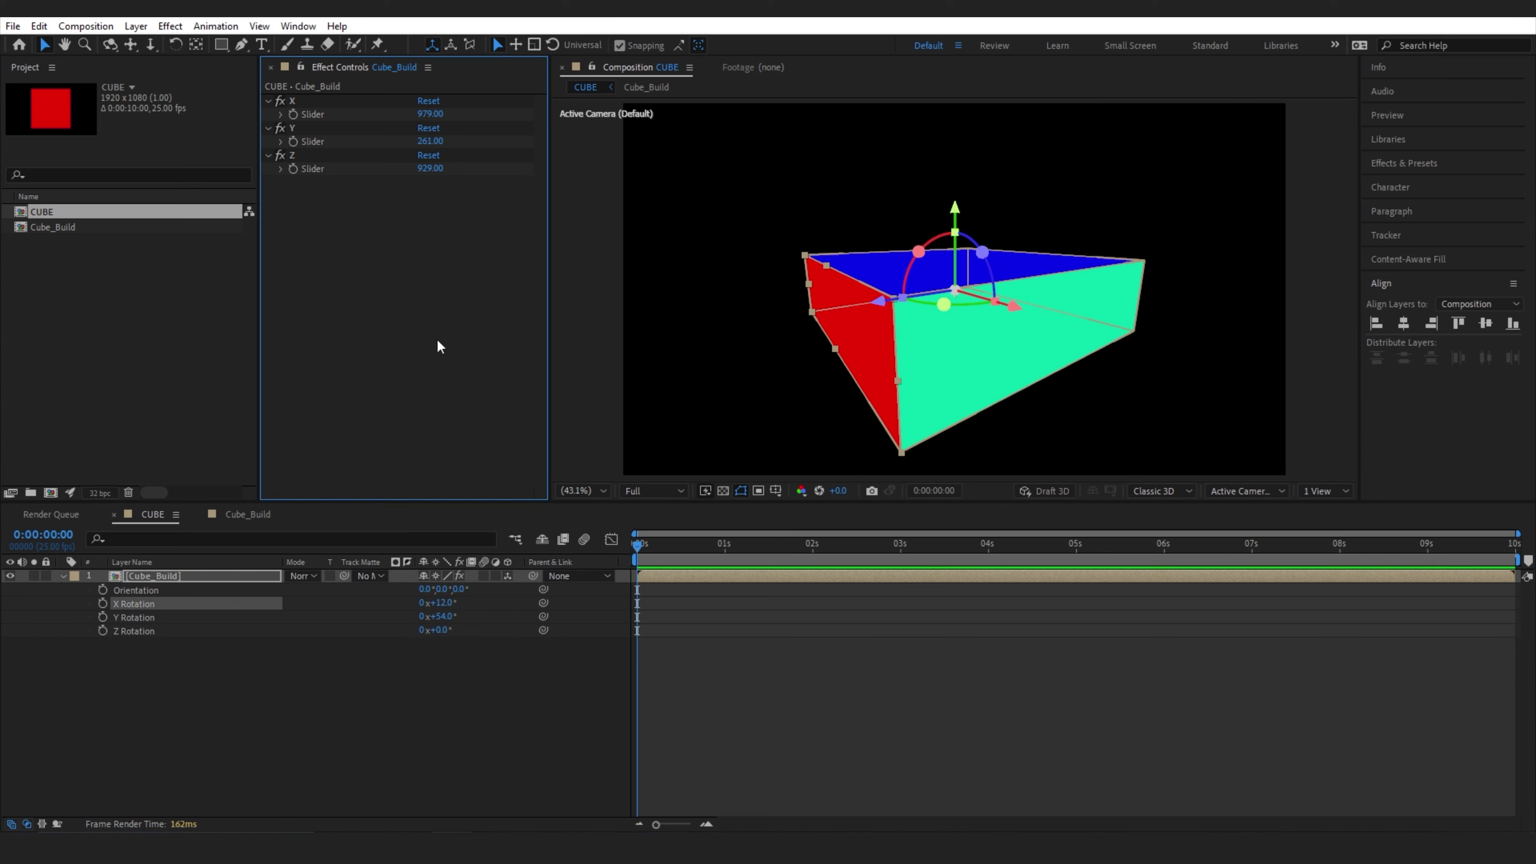
# Set the X, Y and Z sliders all to 540
pyautogui.click(432, 142)
pyautogui.write('540')
pyautogui.press('Return')
pyautogui.click(434, 168)
pyautogui.write('540540')
pyautogui.press('Return')
# Set a Y Rotation keyframe on Cube_Build at 0:00:00:00
pyautogui.click(1179, 754)
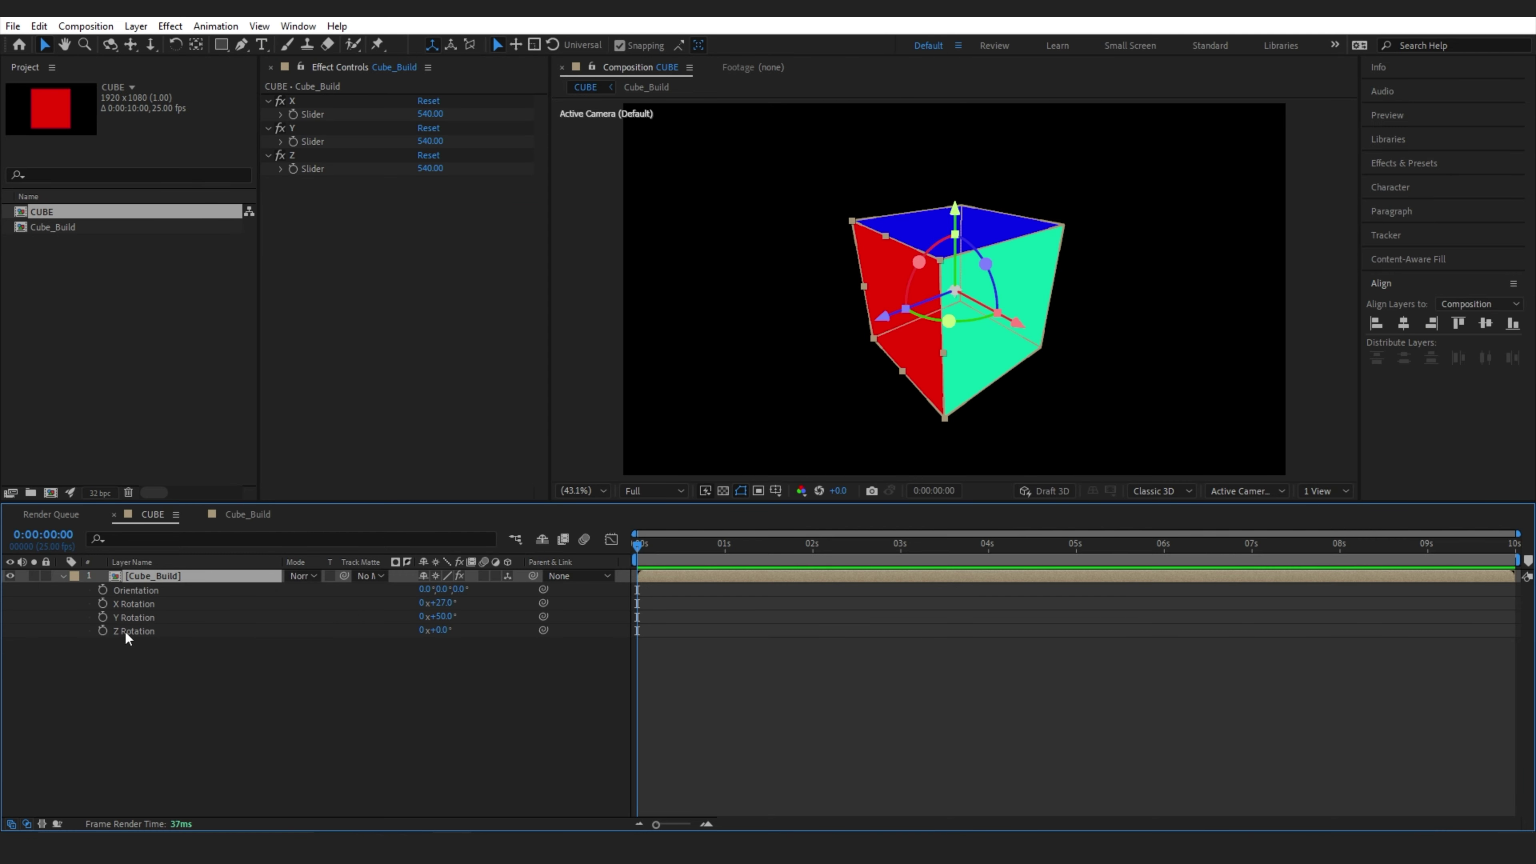
pyautogui.click(102, 616)
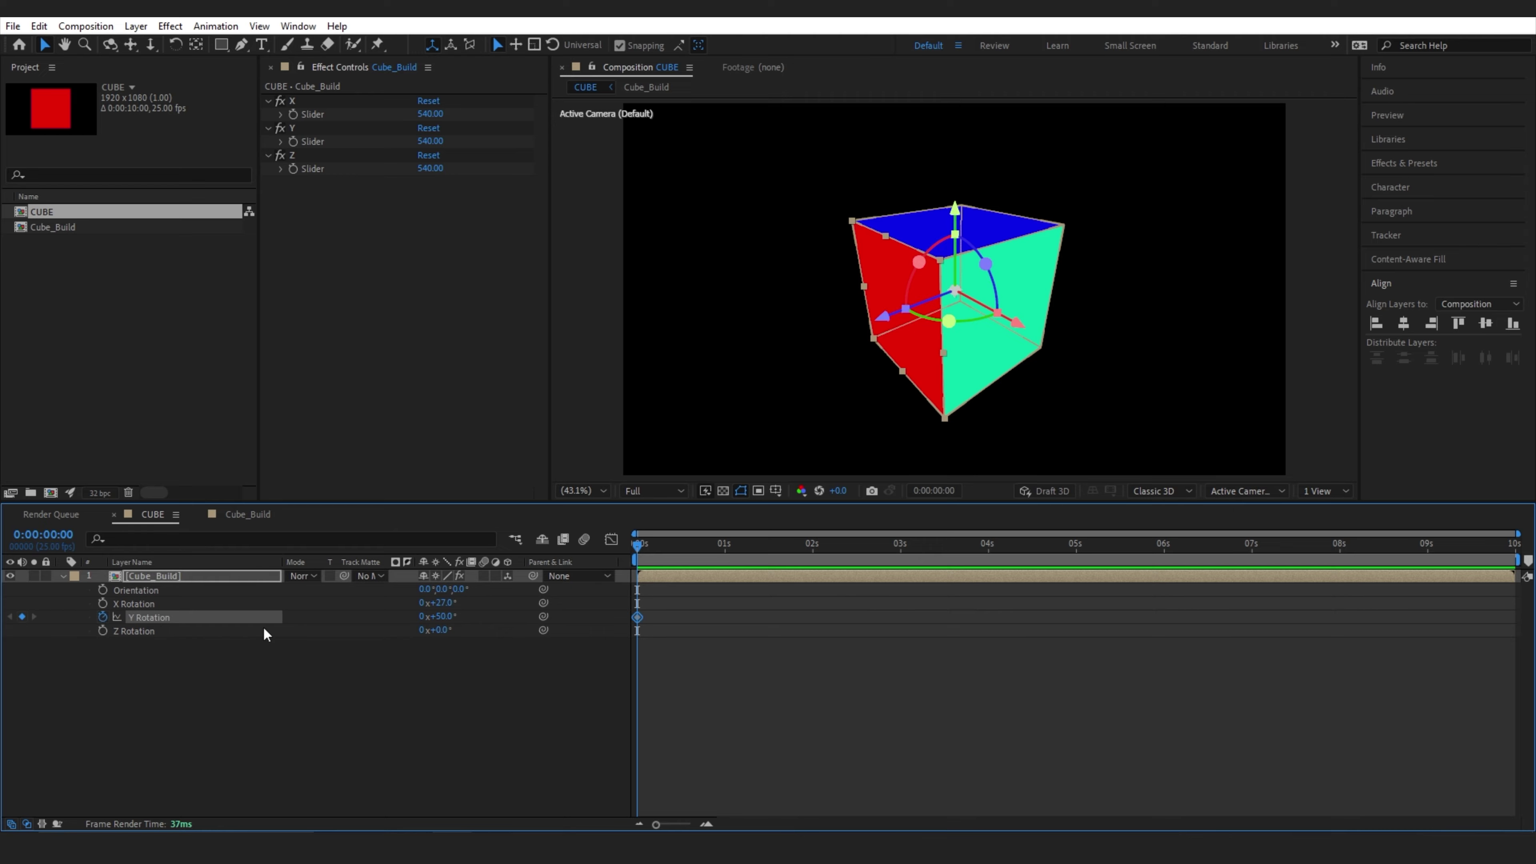
# Add a Y Rotation keyframe of 2x+50° on Cube_Build at 0:00:04:24 and end the work area there
pyautogui.click(1074, 554)
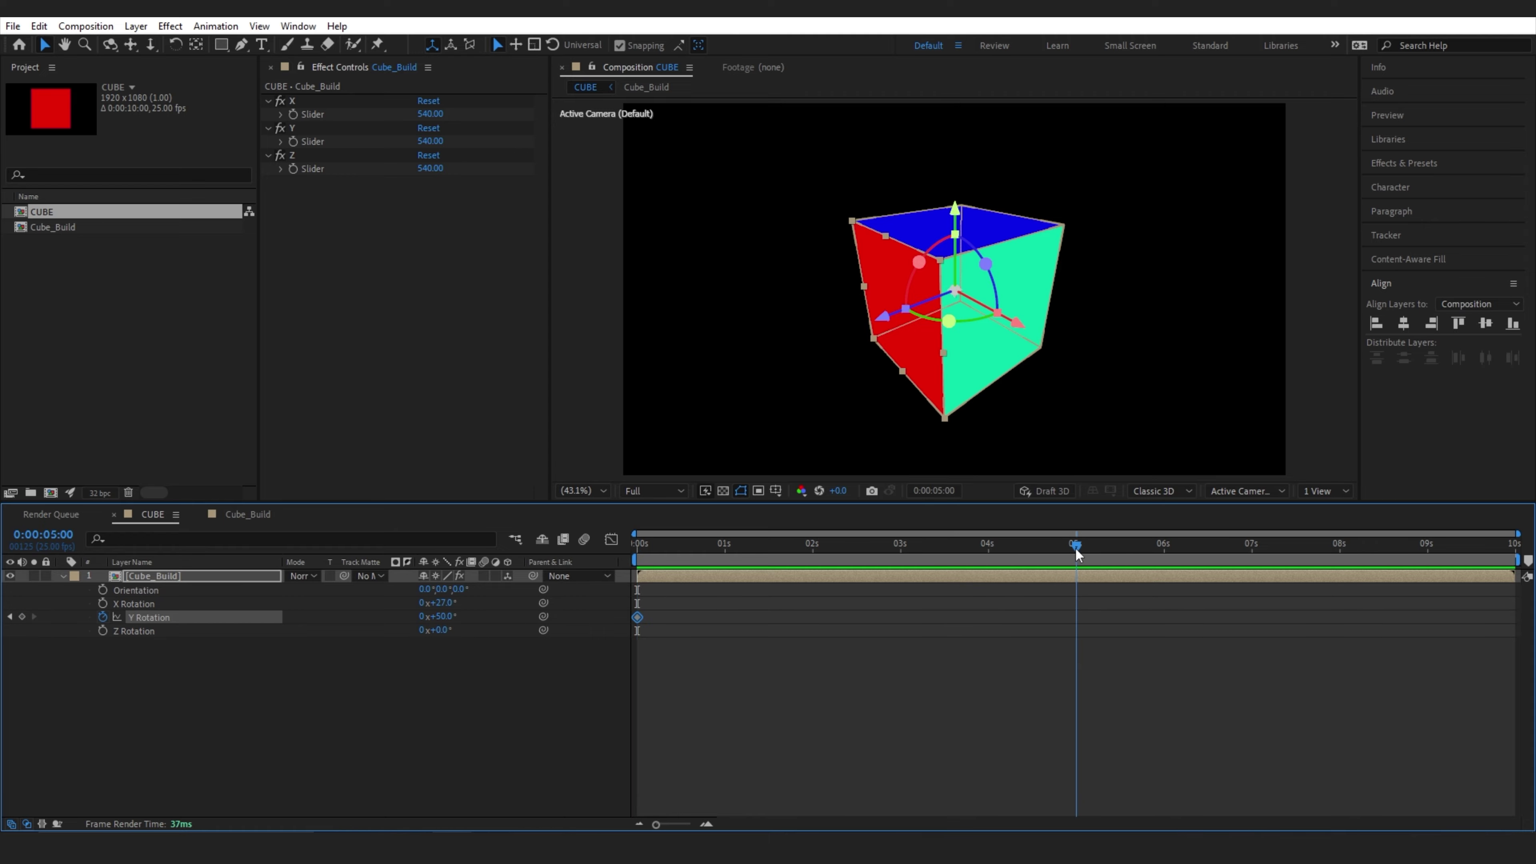
pyautogui.press('pageup')
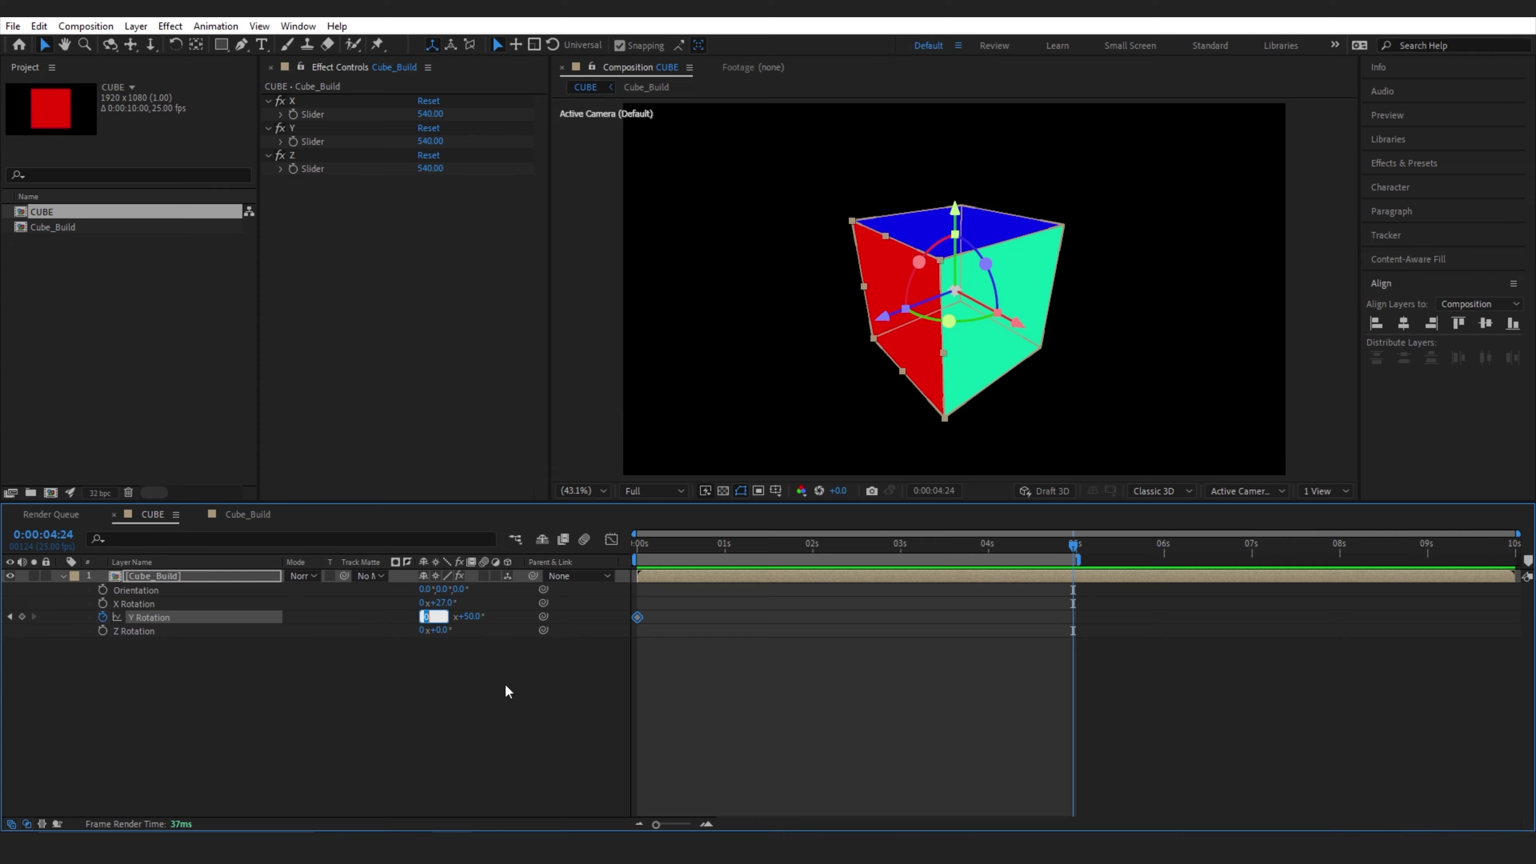
pyautogui.click(850, 691)
pyautogui.moveTo(656, 547); pyautogui.dragTo(634, 548)
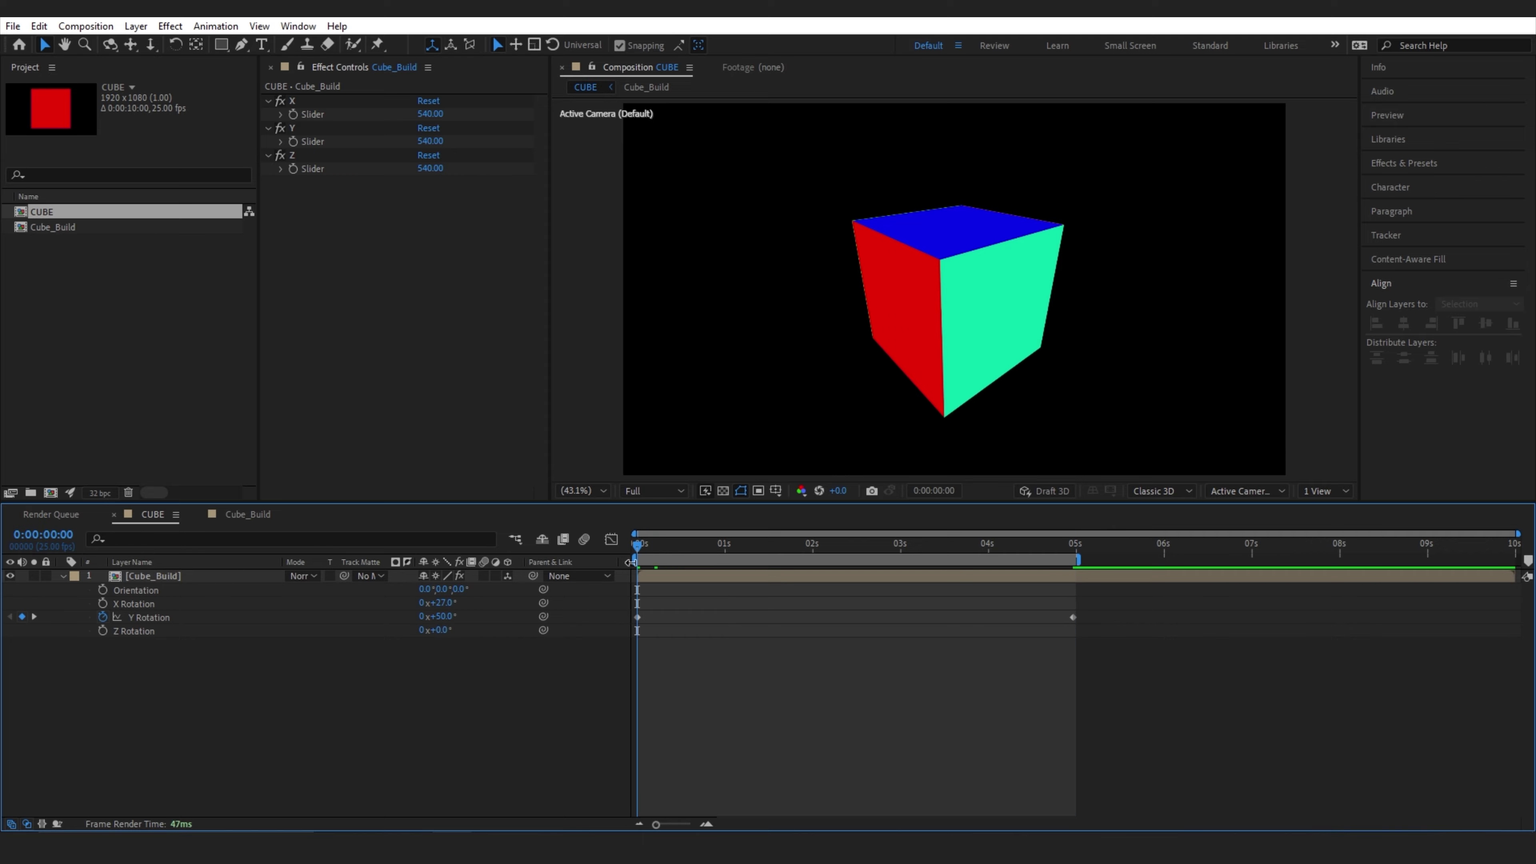
# Keyframe the Y slider at 540 at 0:00:00:00 and at 1050 at 0:00:00:20
pyautogui.click(166, 577)
pyautogui.press('u')
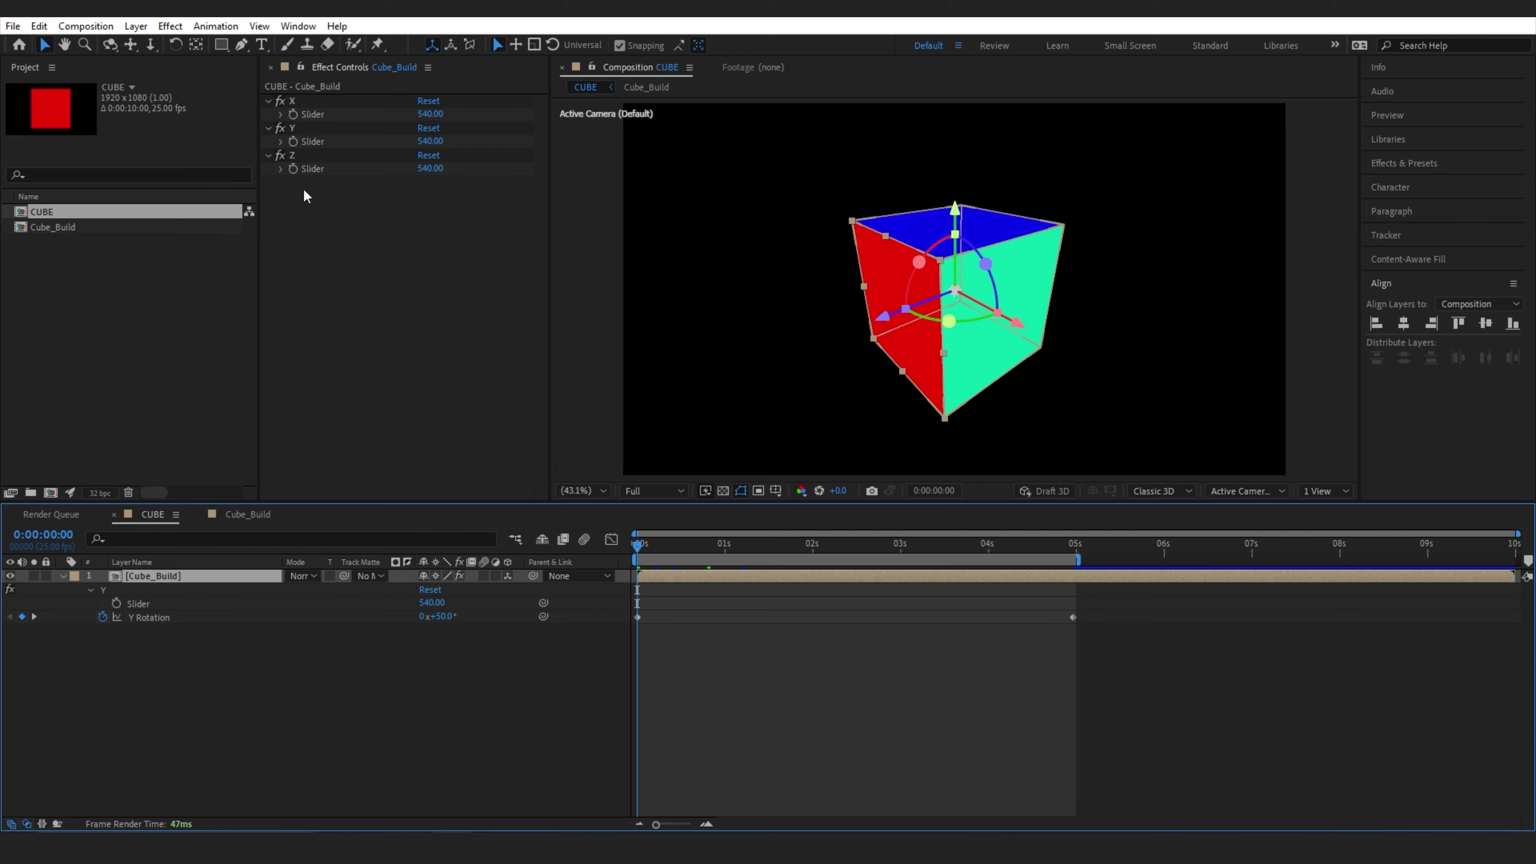
pyautogui.click(293, 143)
pyautogui.press('space')
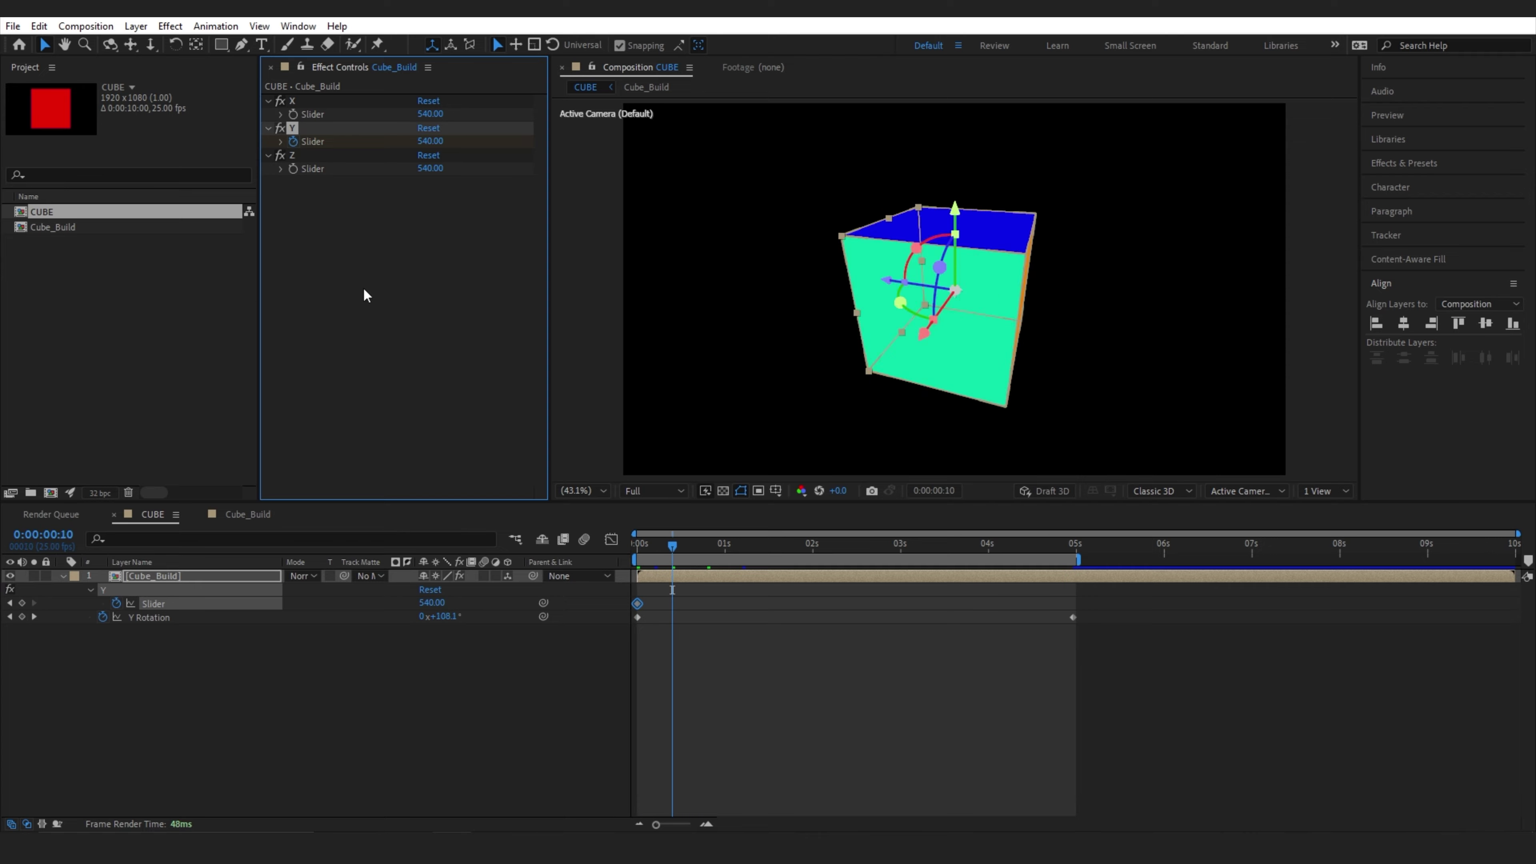
pyautogui.moveTo(439, 143); pyautogui.dragTo(465, 153)
# Add a Y slider keyframe of 100 at 0:00:01:15
pyautogui.press('space')
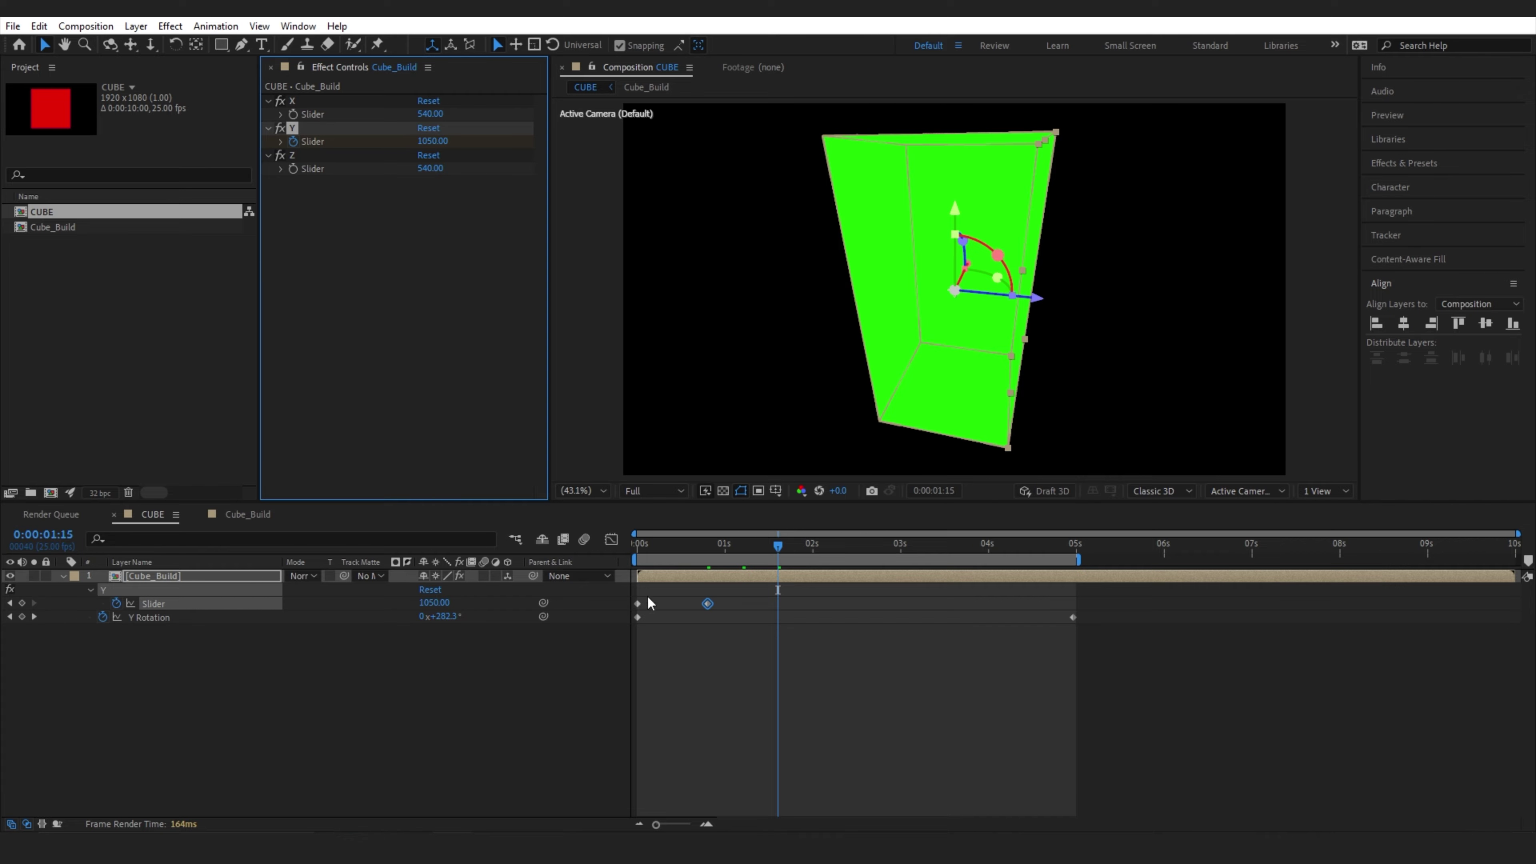
pyautogui.click(637, 604)
pyautogui.hotkey('ctrl', 'v')
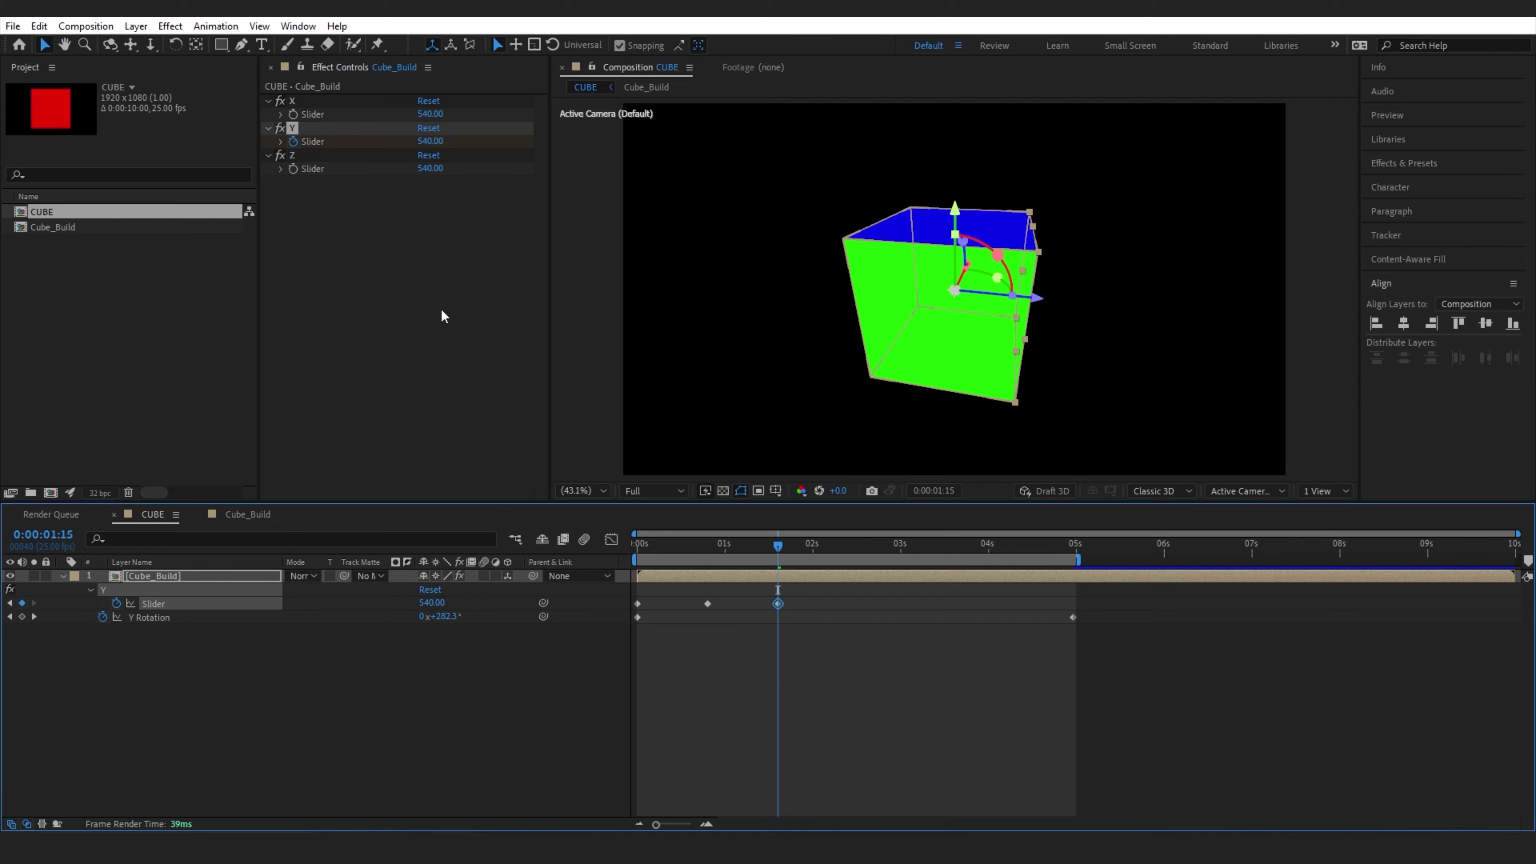
pyautogui.moveTo(430, 142); pyautogui.dragTo(457, 295)
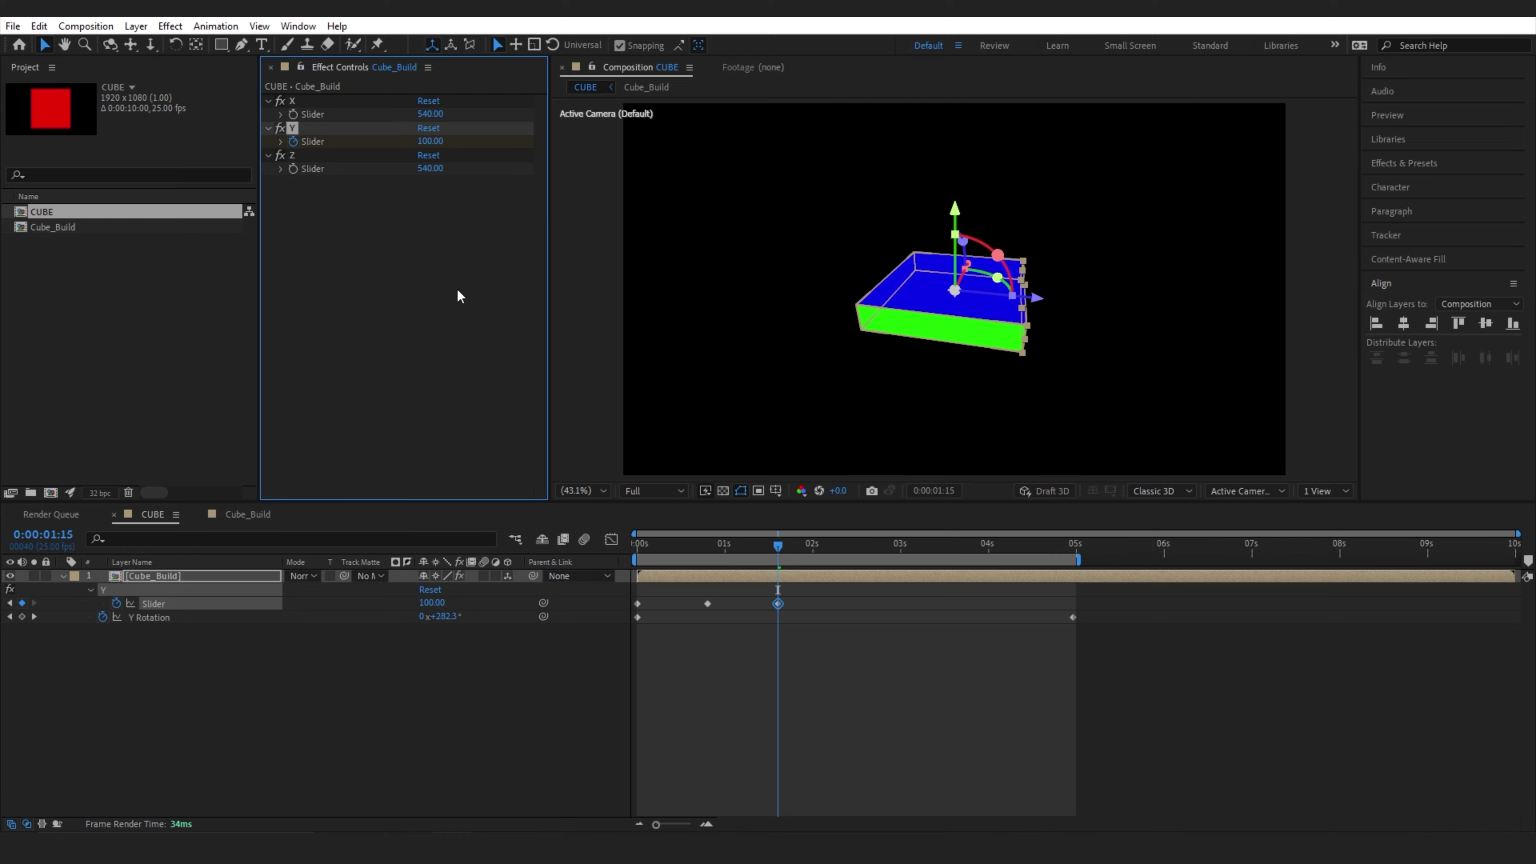
# Keyframe the X slider at 540 at 0:00:01:15 and at 1350 at 0:00:02:10
pyautogui.click(292, 100)
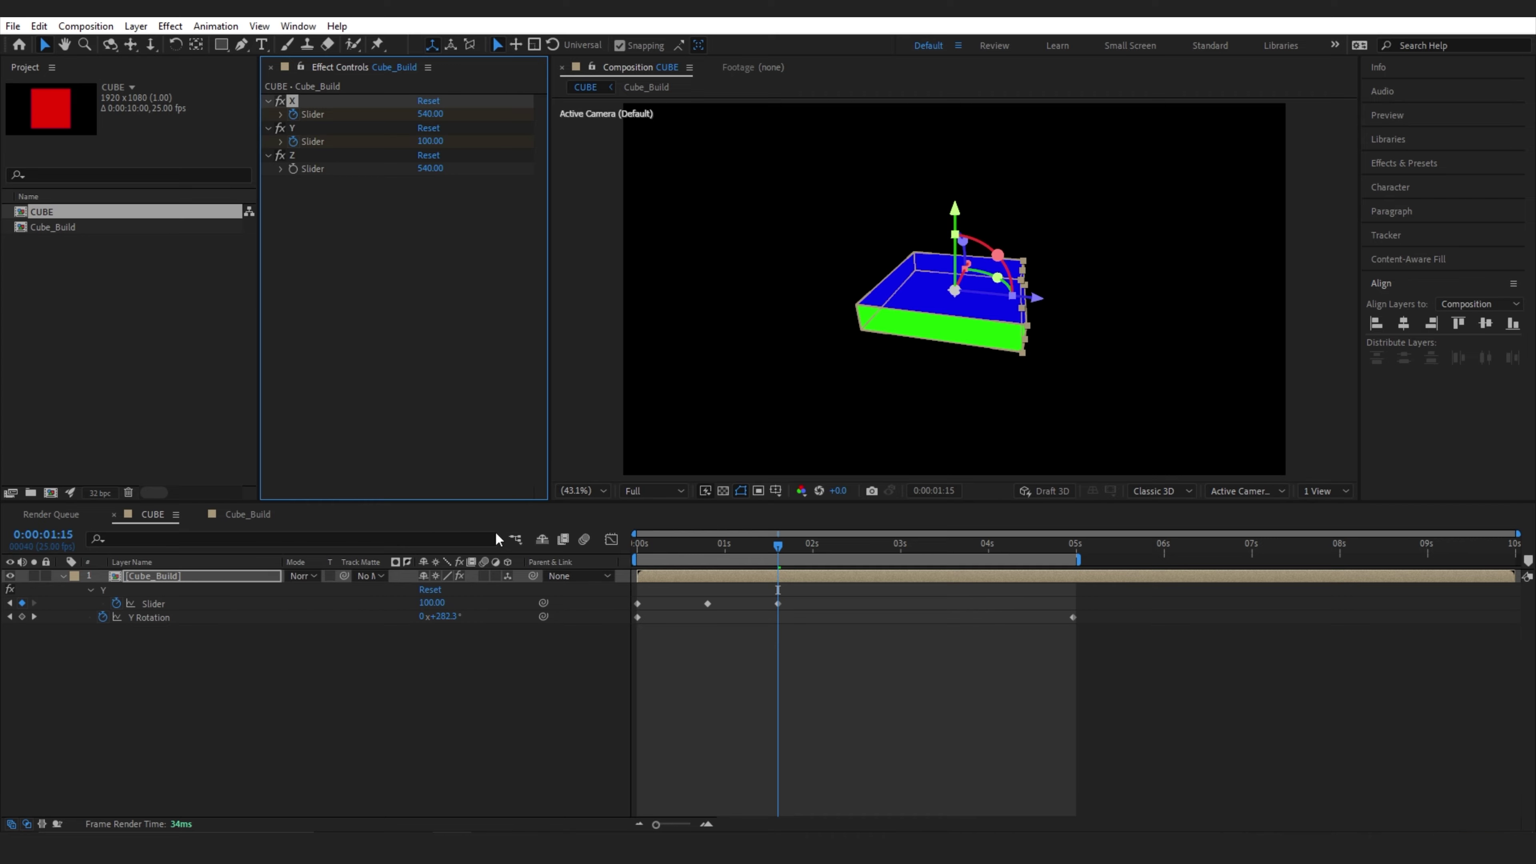
pyautogui.press('space')
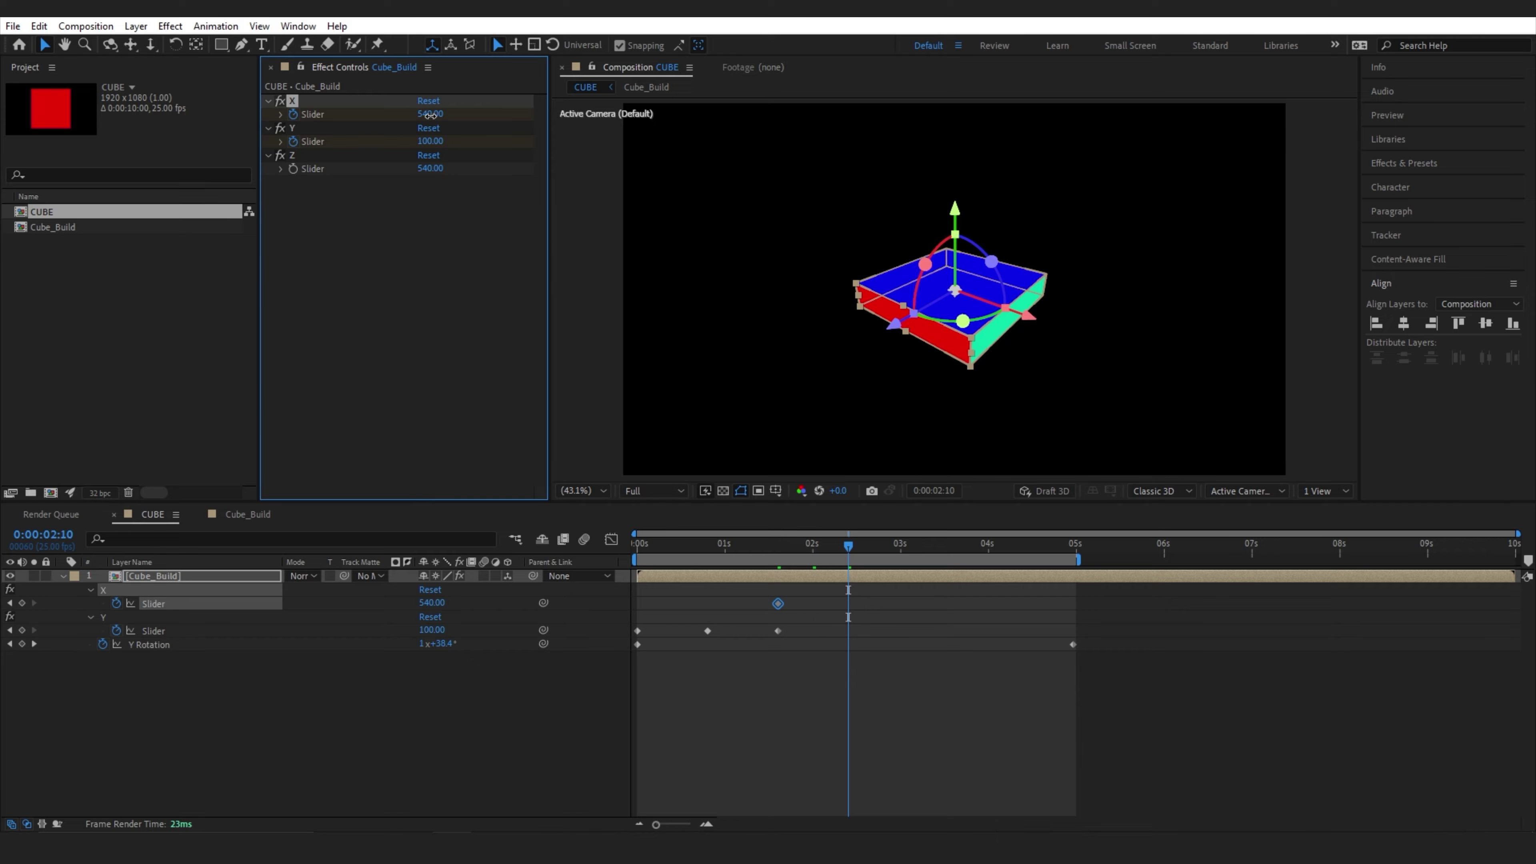
pyautogui.moveTo(430, 115); pyautogui.dragTo(500, 121)
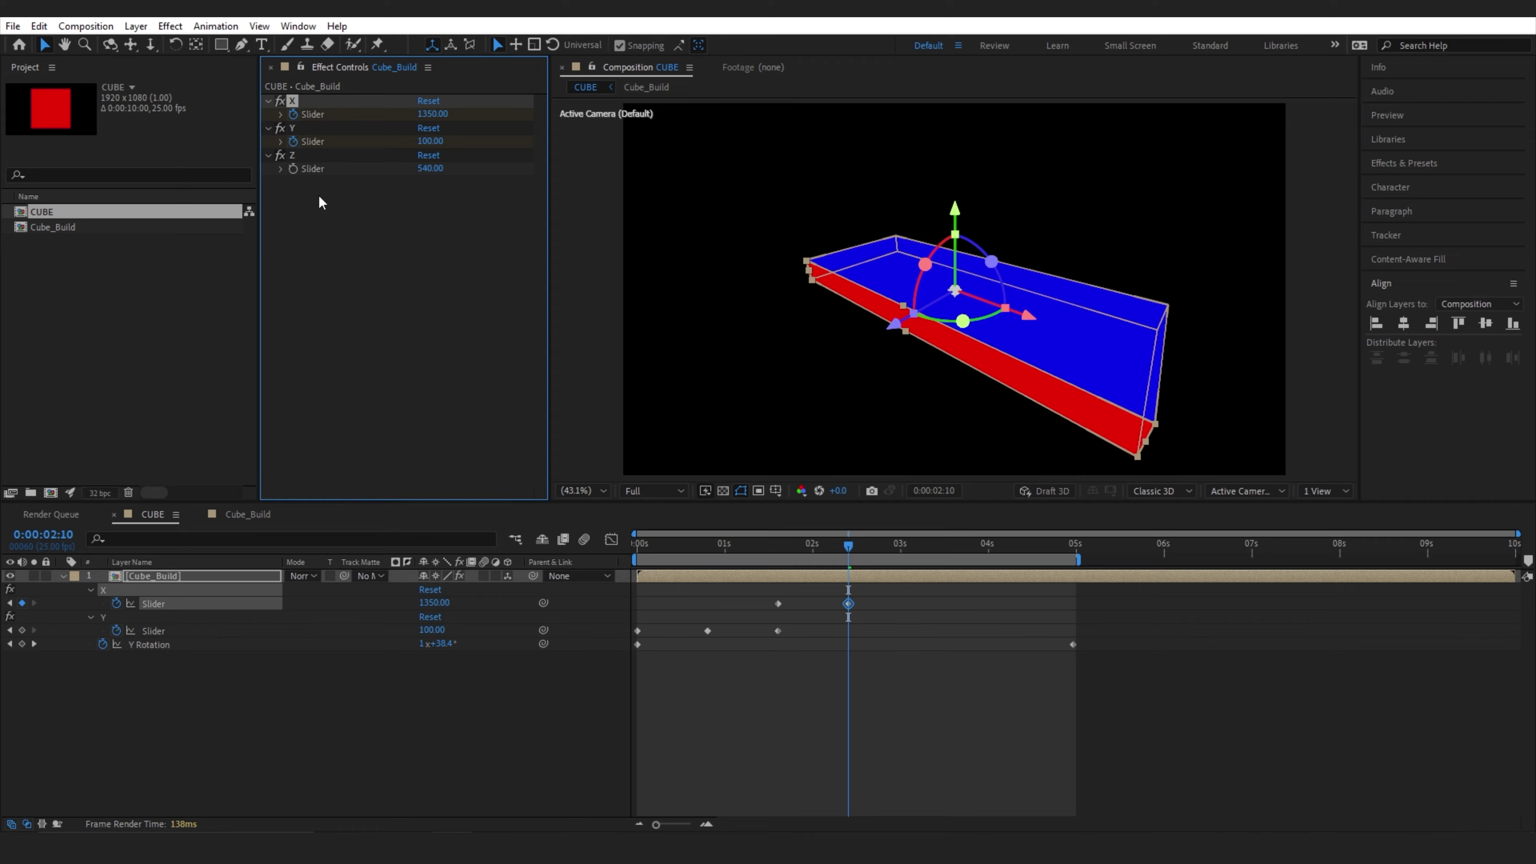
# Keyframe the Z slider at 540 at 0:00:01:15 and at 200 at 0:00:02:10
pyautogui.click(294, 168)
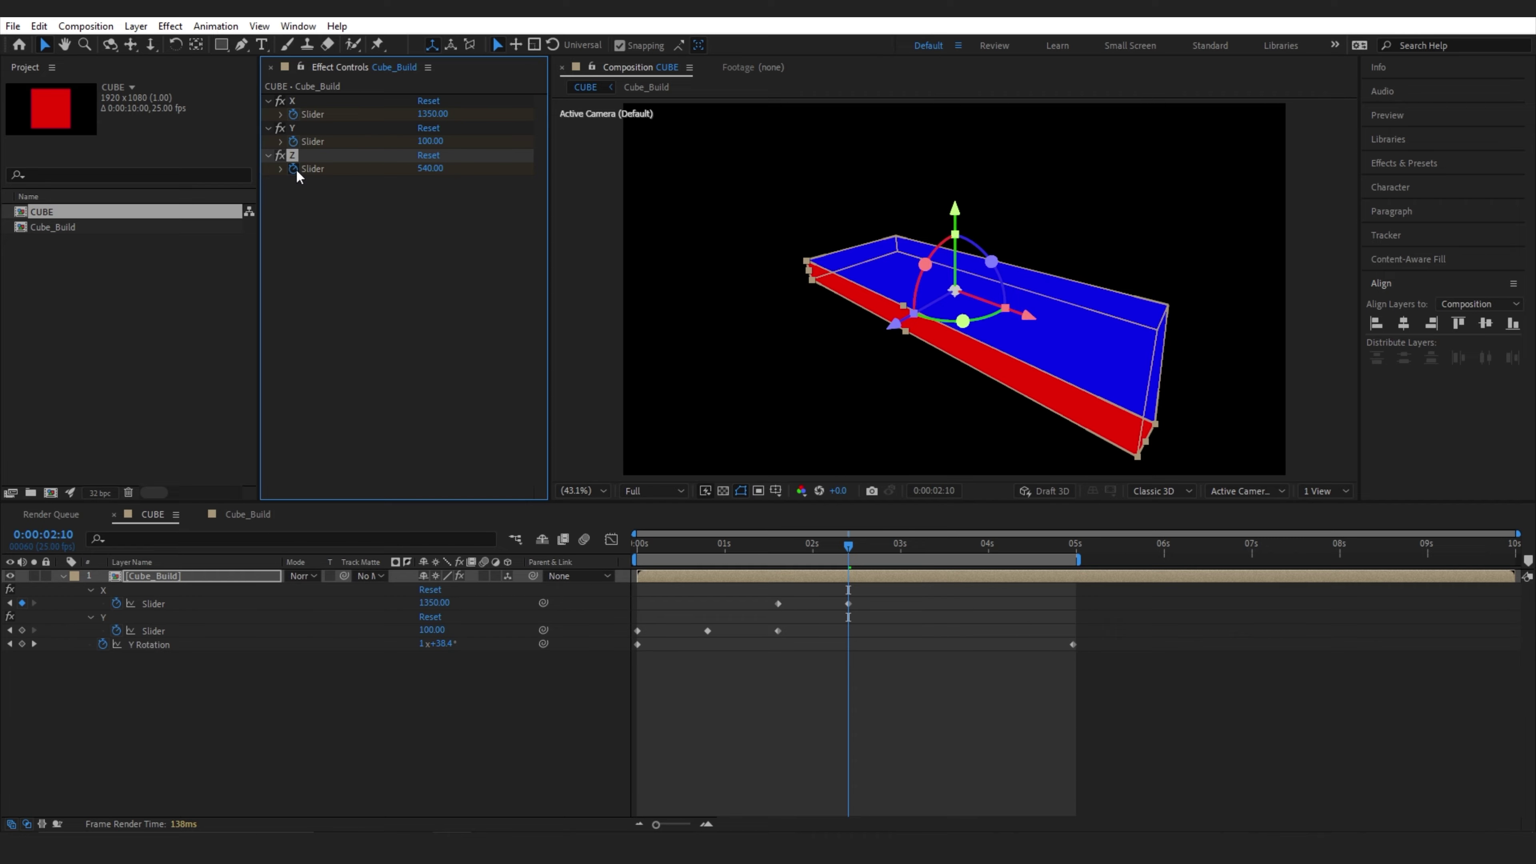
pyautogui.press('u')
pyautogui.press('u')
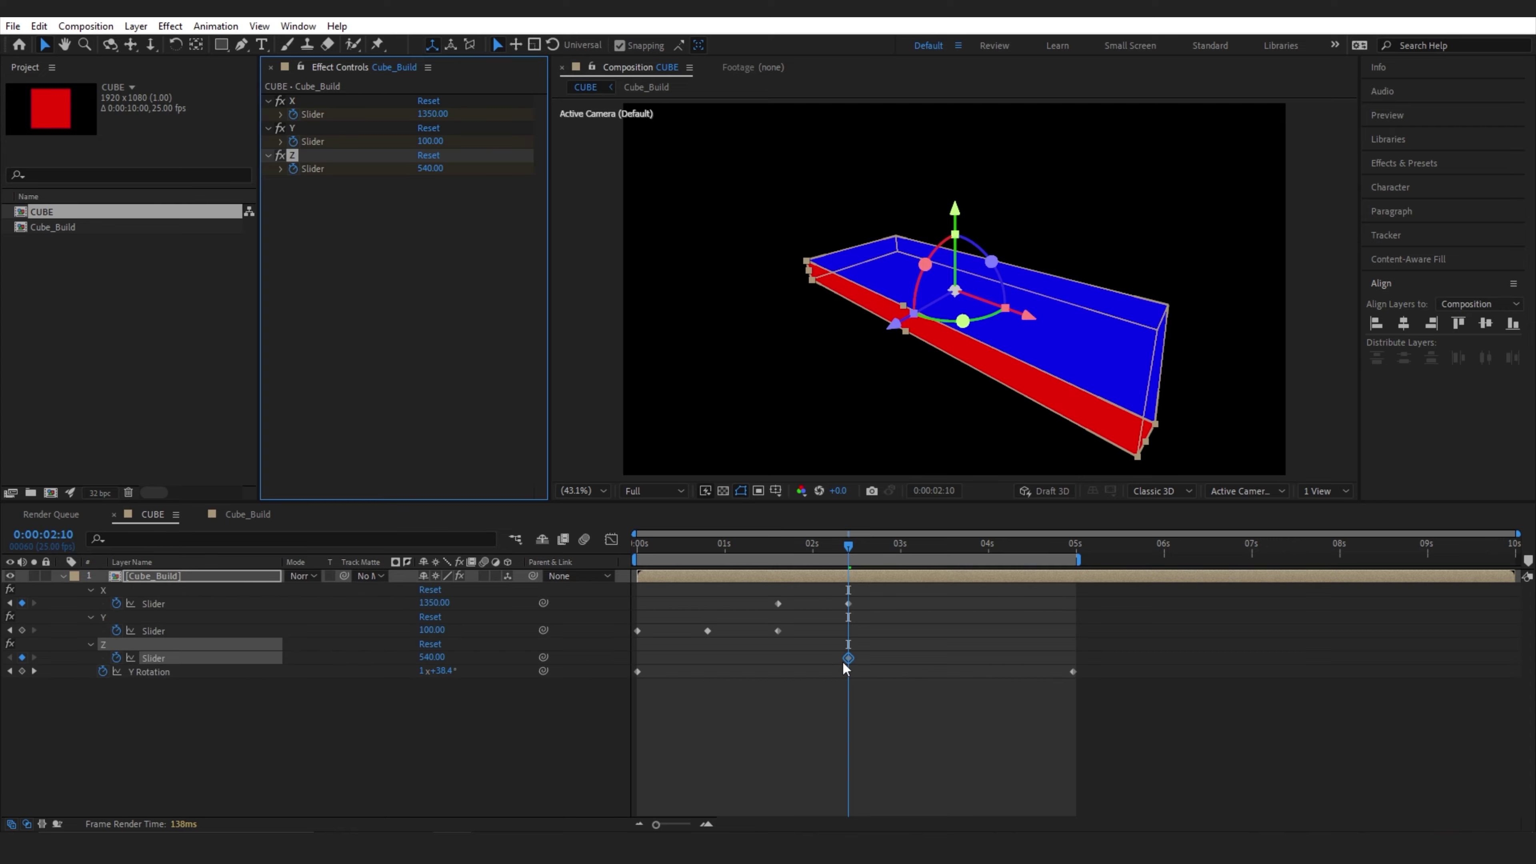
pyautogui.click(844, 661)
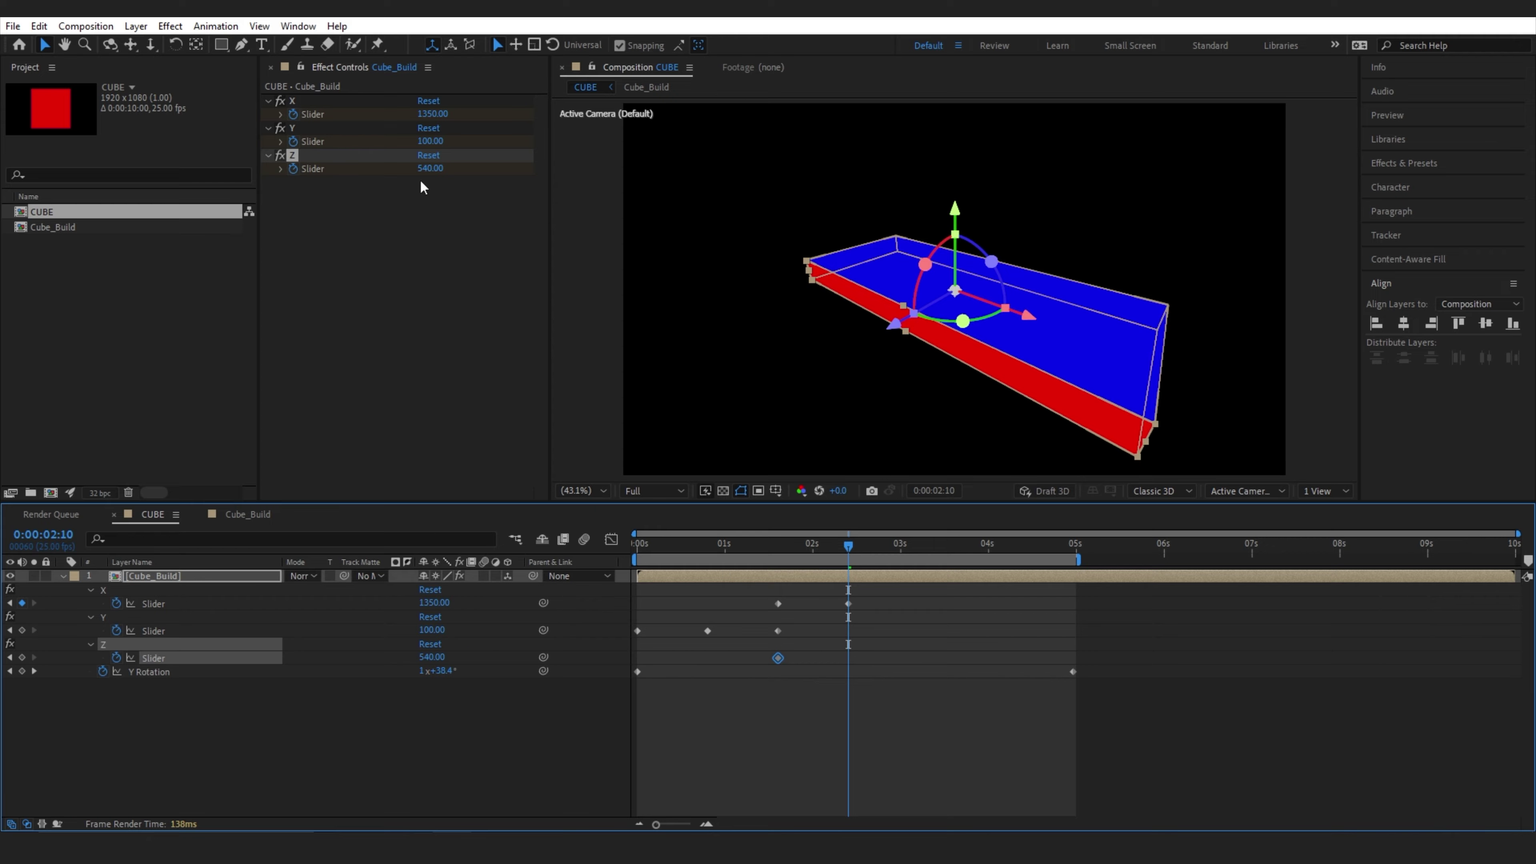
pyautogui.moveTo(424, 169); pyautogui.dragTo(409, 176)
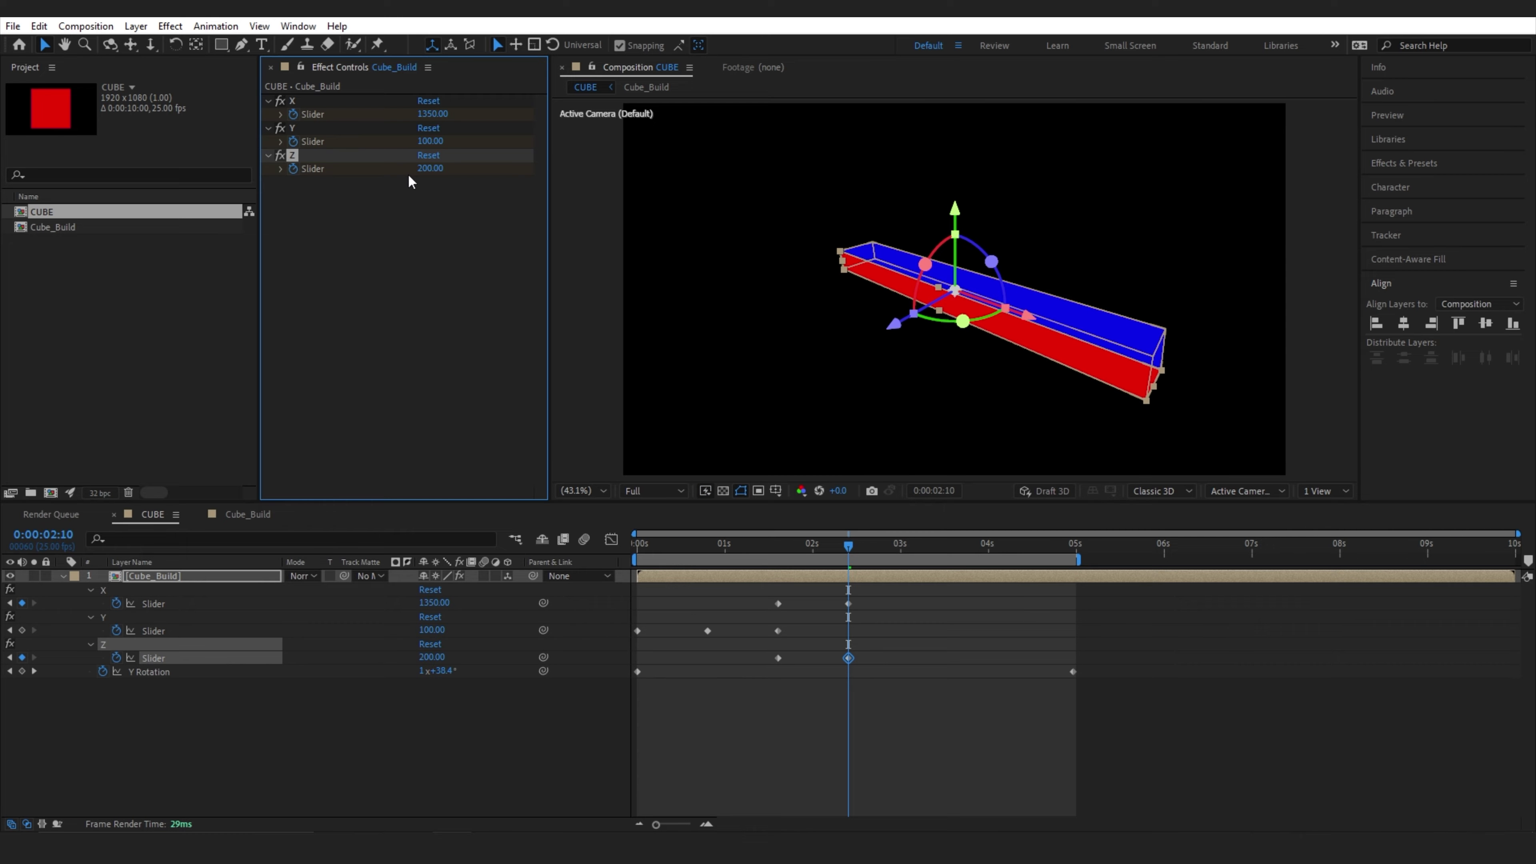
# Copy the X and Z slider keyframes from 0:00:01:15 to 0:00:03:05
pyautogui.hotkey('shift', 'pagedown')
pyautogui.hotkey('shift', 'pagedown')
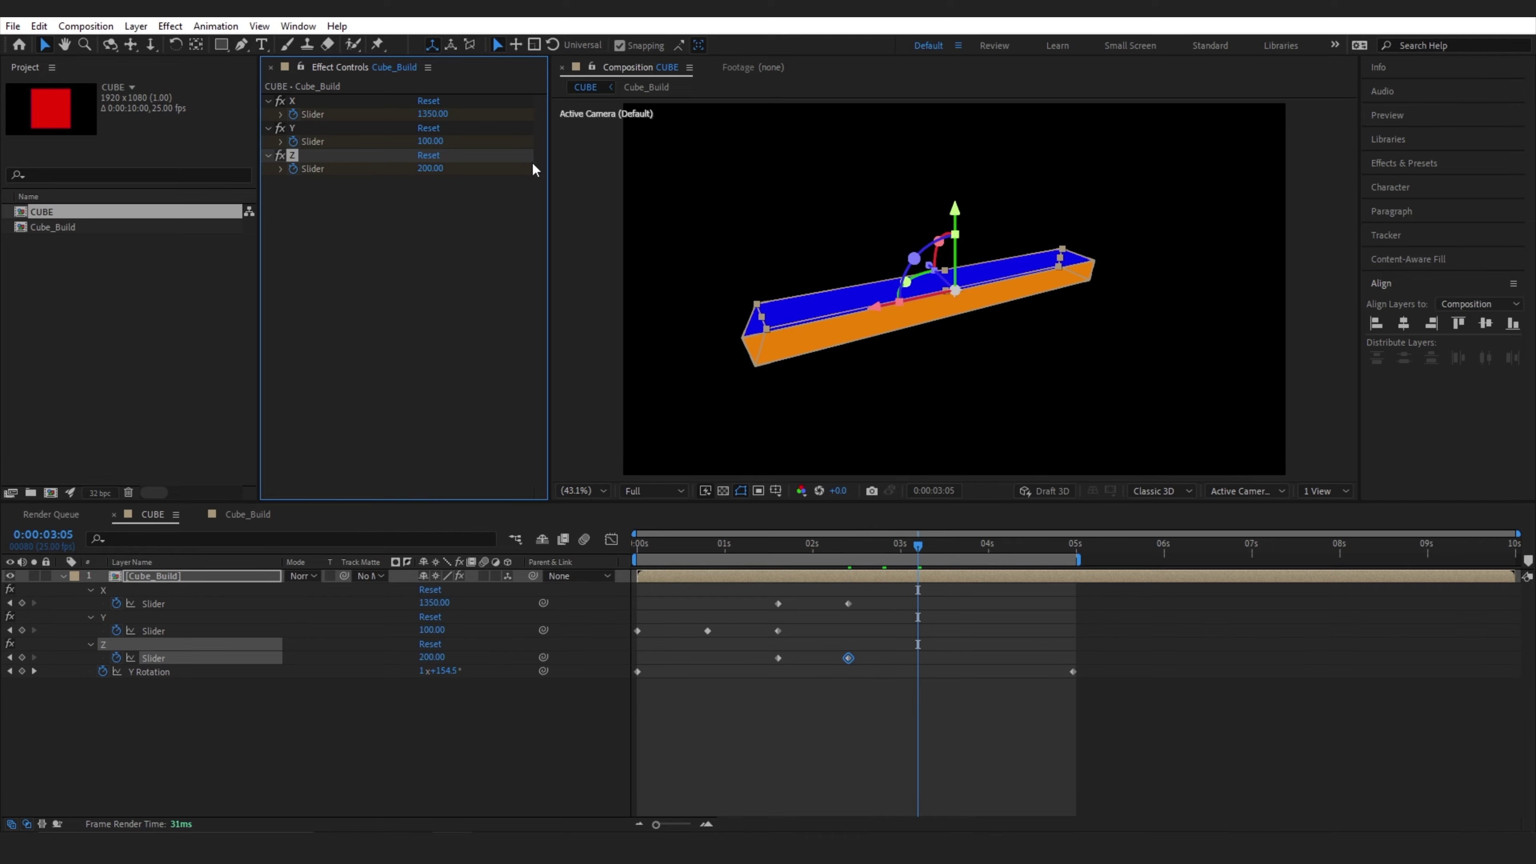
pyautogui.moveTo(763, 592); pyautogui.dragTo(792, 663)
pyautogui.hotkey('ctrl', 'c')
pyautogui.hotkey('ctrl', 'v')
pyautogui.hotkey('ctrl', 'c')
pyautogui.hotkey('ctrl', 'v')
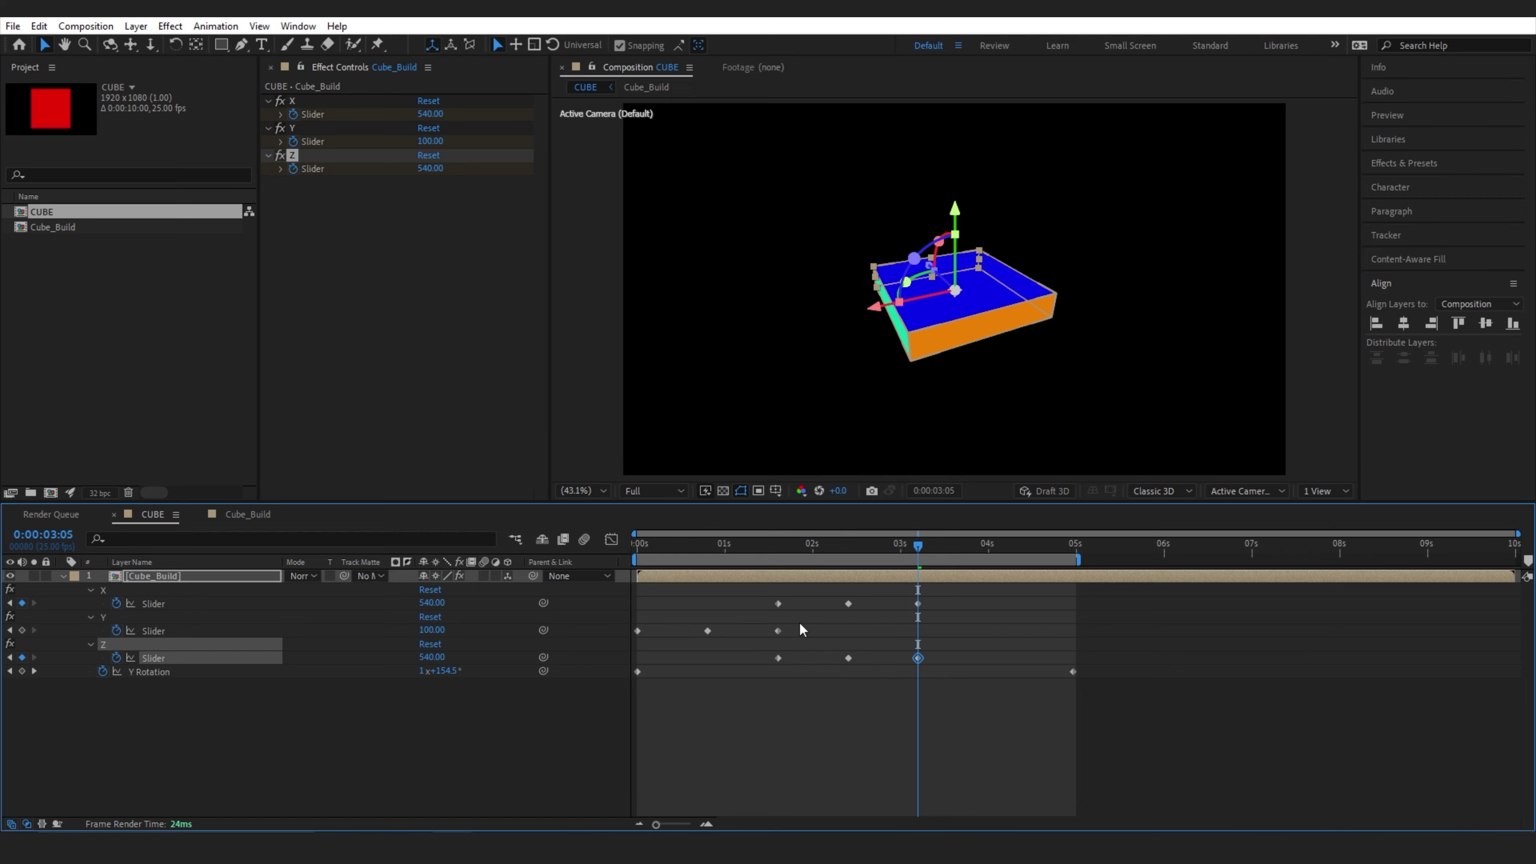
# Add a Y slider keyframe at 0:00:03:05 that holds the value at 100
pyautogui.click(864, 685)
pyautogui.moveTo(884, 546); pyautogui.dragTo(912, 564)
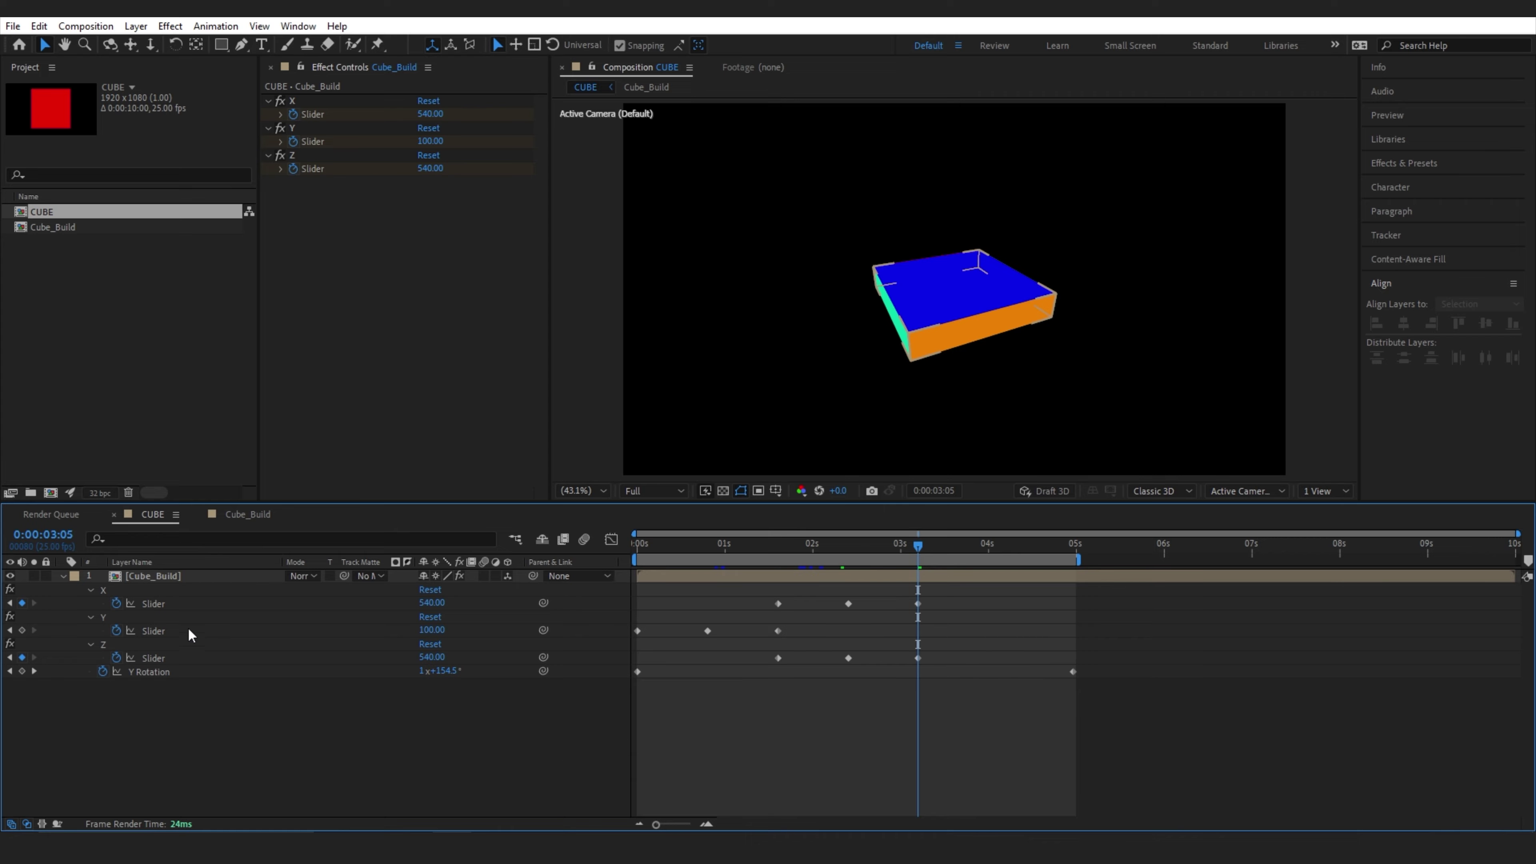
pyautogui.click(21, 630)
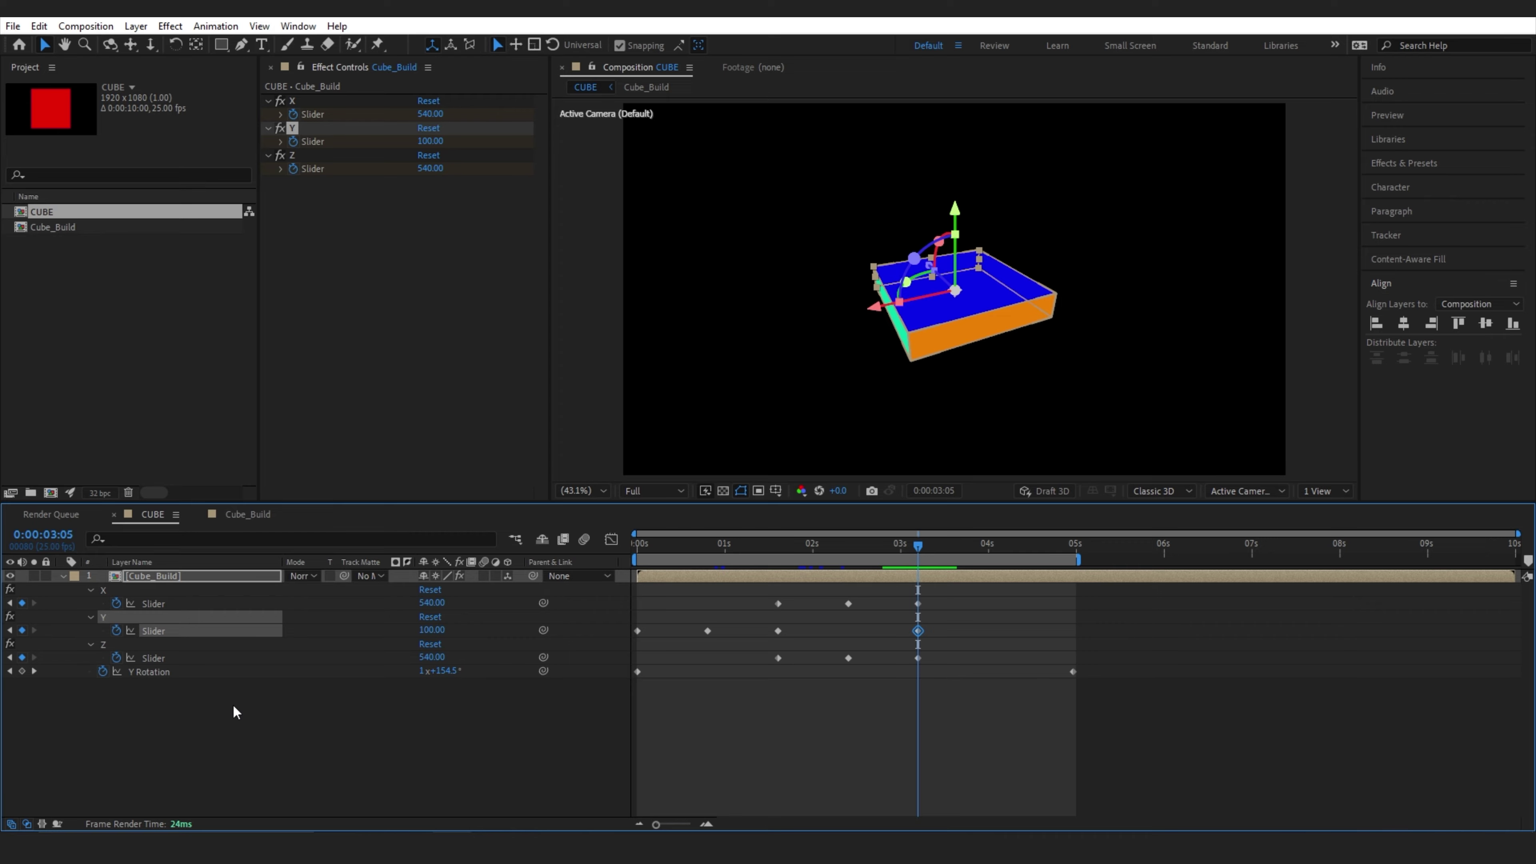
# At 0:00:04:00, set the Y slider to 870, the Z slider to 60 and the X slider to 190
pyautogui.press('space')
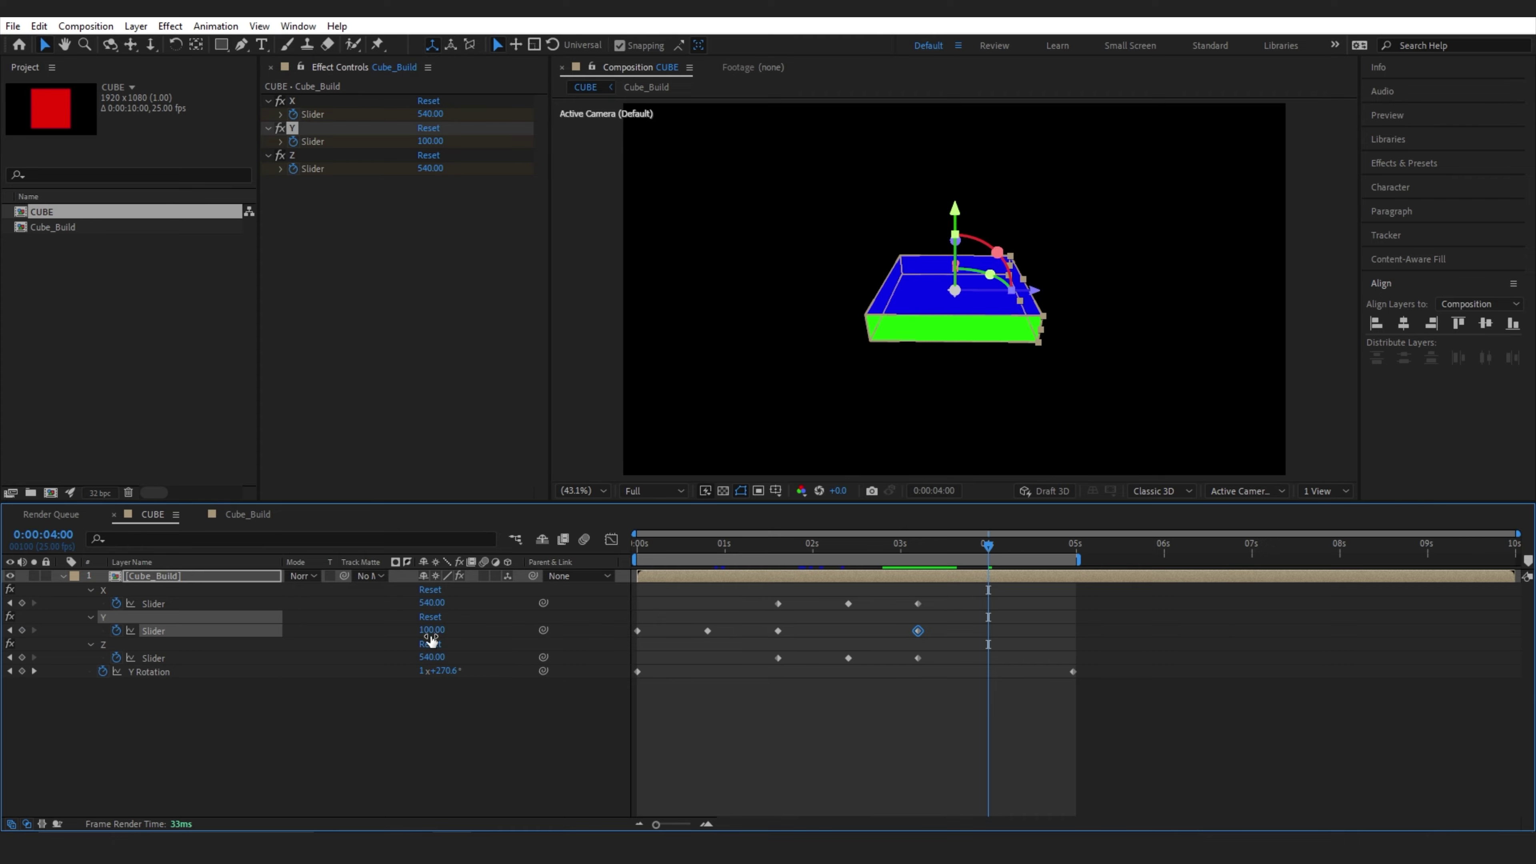
pyautogui.moveTo(431, 630); pyautogui.dragTo(396, 658)
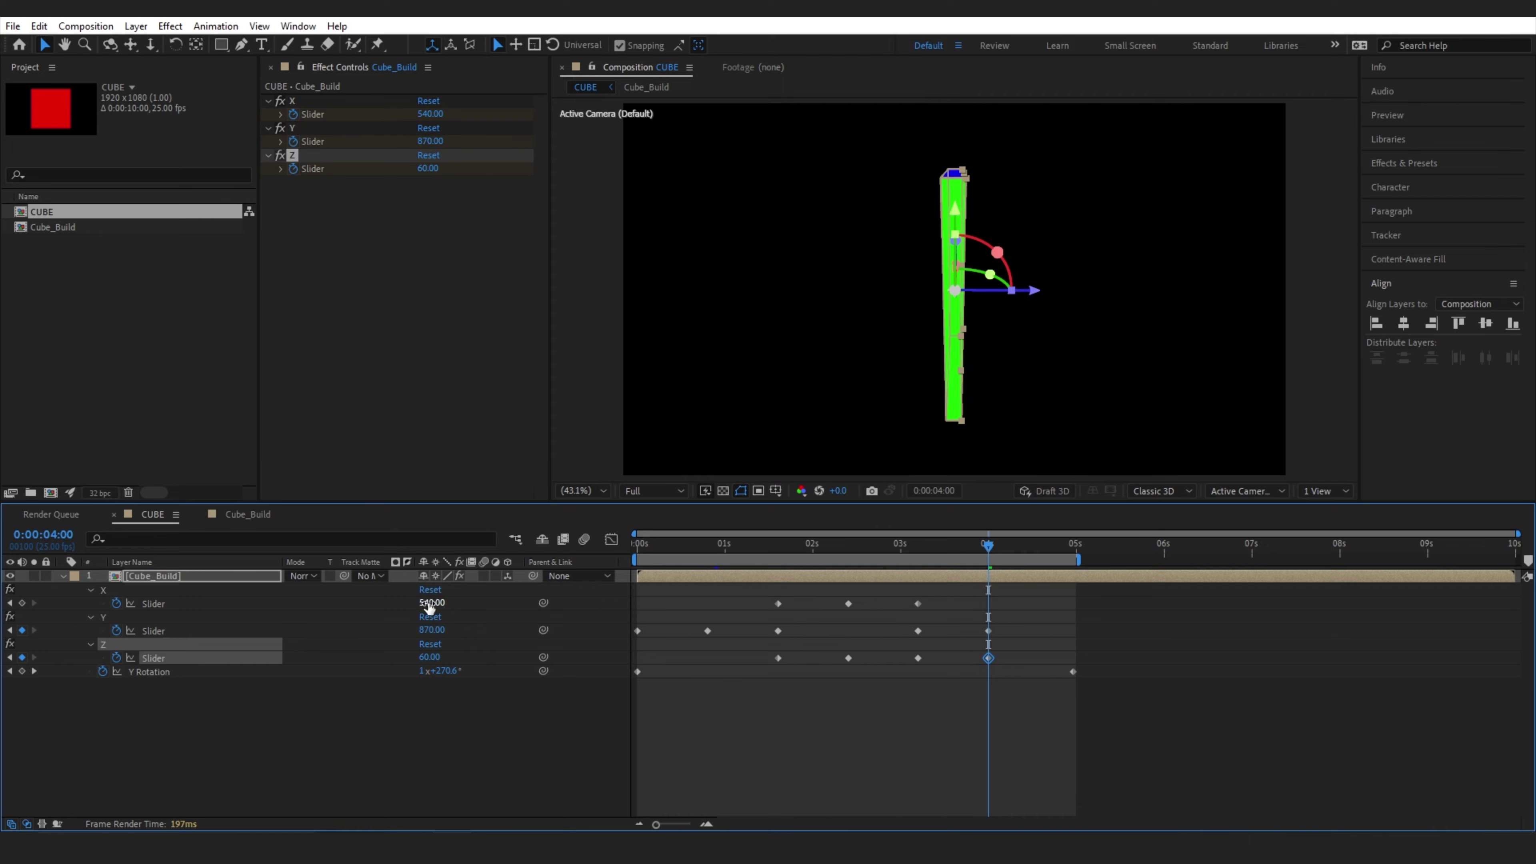
pyautogui.moveTo(429, 607); pyautogui.dragTo(411, 611)
# Copy the first keyframe of each of the X, Y and Z sliders to 0:00:04:20 to restore the 540 cube
pyautogui.press('space')
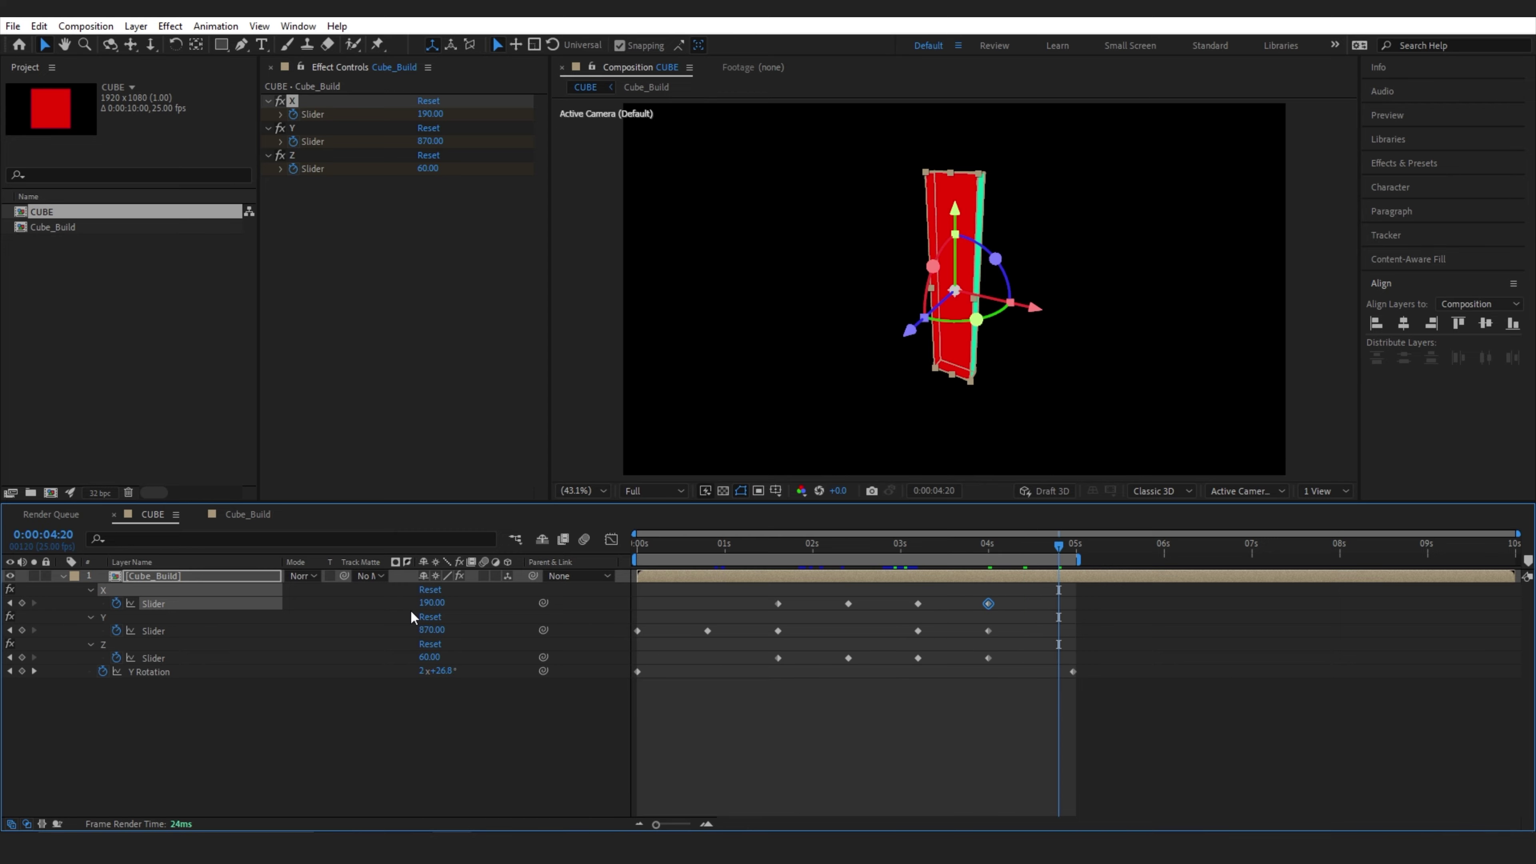
pyautogui.moveTo(901, 597); pyautogui.dragTo(932, 656)
pyautogui.moveTo(648, 610); pyautogui.dragTo(636, 635)
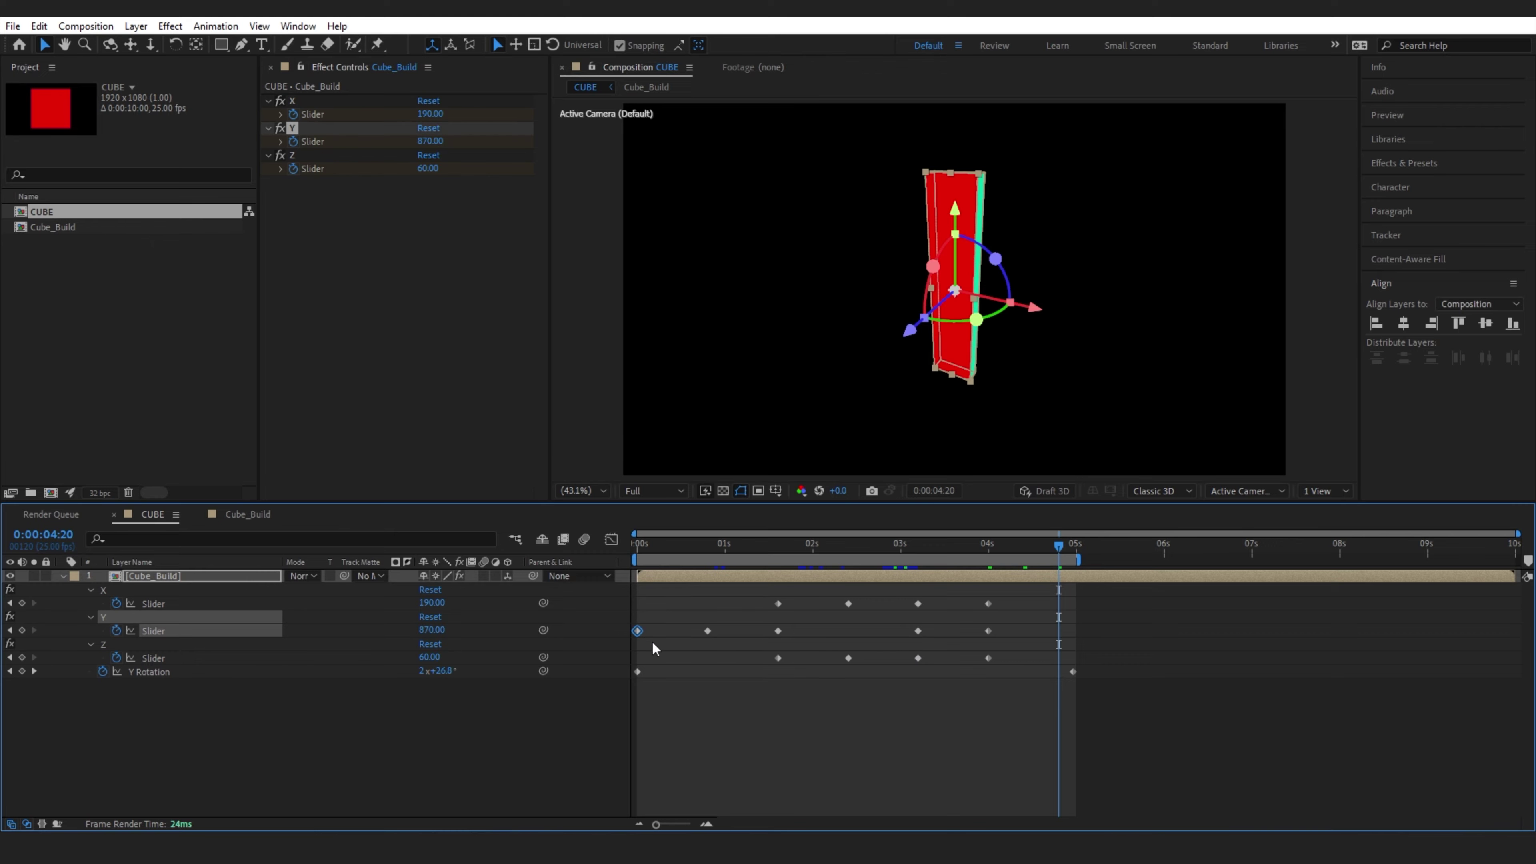
pyautogui.hotkey('ctrl', 'v')
pyautogui.moveTo(748, 597); pyautogui.dragTo(783, 611)
pyautogui.hotkey('ctrl', 'c')
pyautogui.hotkey('ctrl', 'v')
pyautogui.click(778, 657)
pyautogui.hotkey('ctrl', 'c')
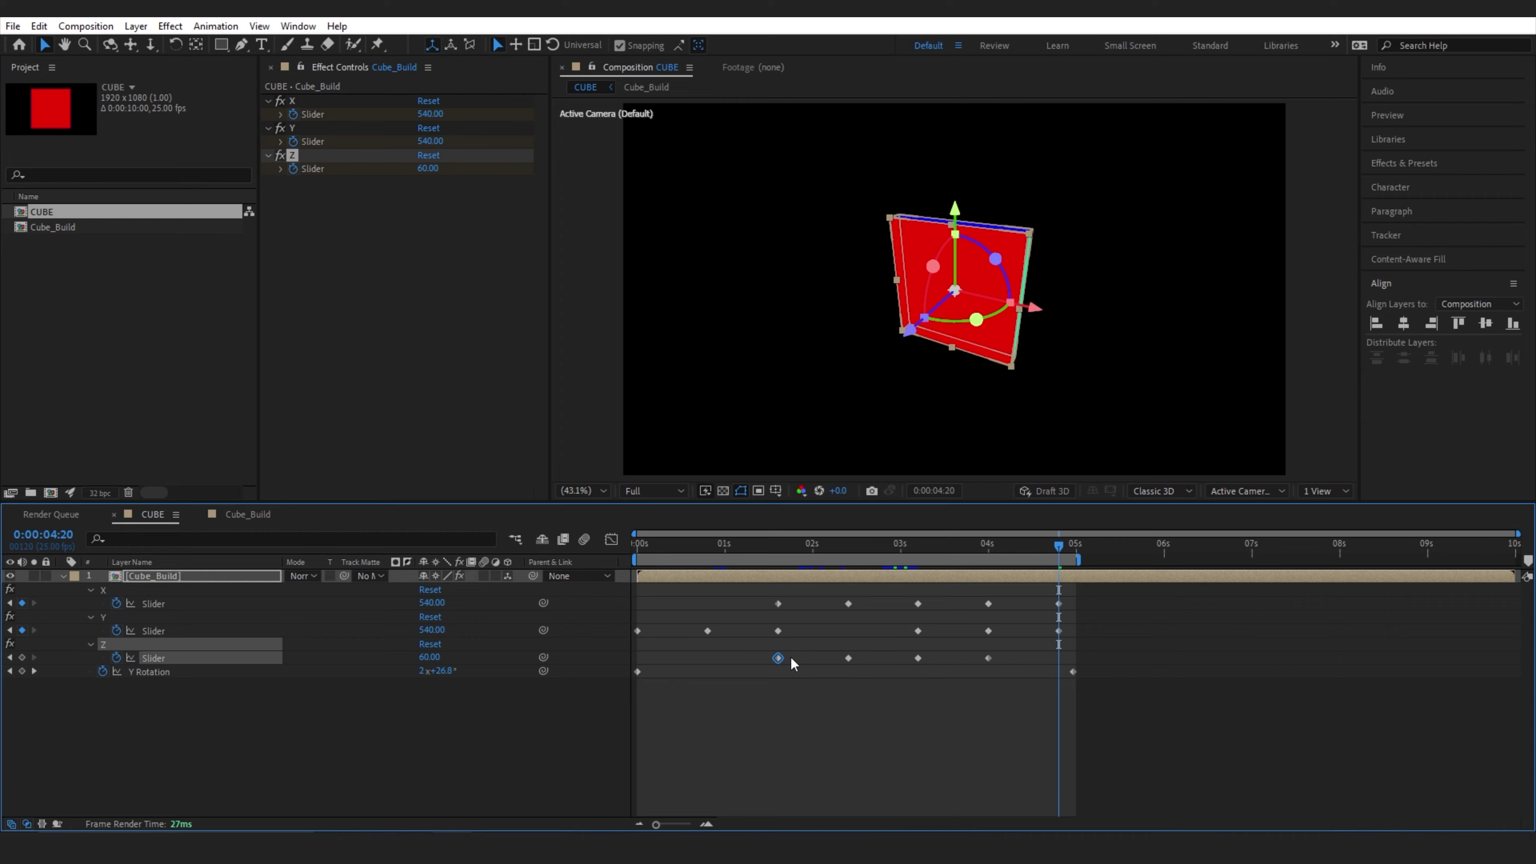
pyautogui.hotkey('ctrl', 'v')
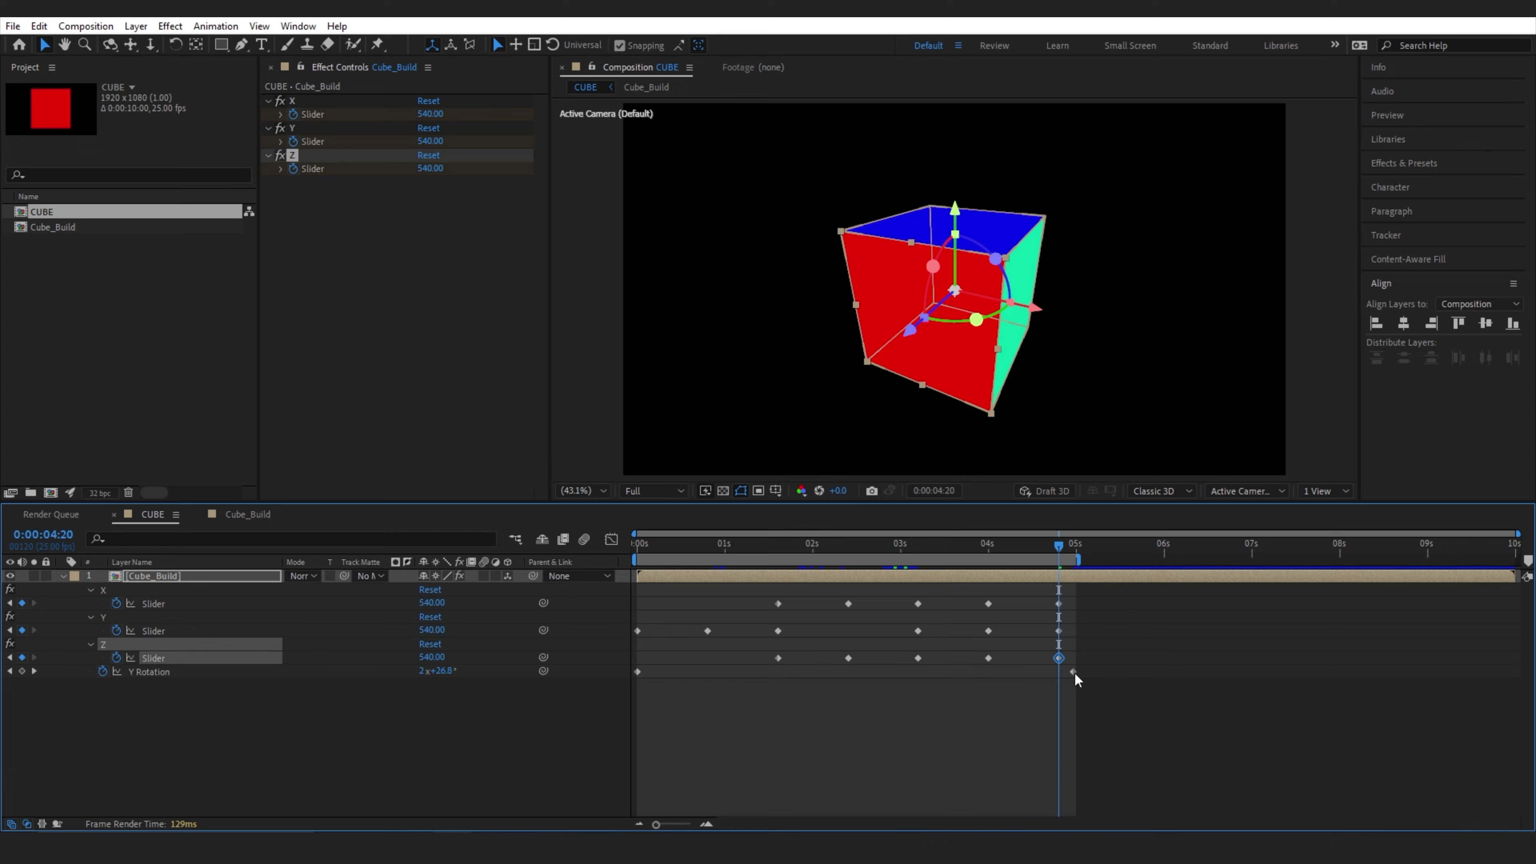
# Move the last Y Rotation keyframe and the work area end to 0:00:04:20 and preview the animation
pyautogui.moveTo(1074, 672); pyautogui.dragTo(1068, 674)
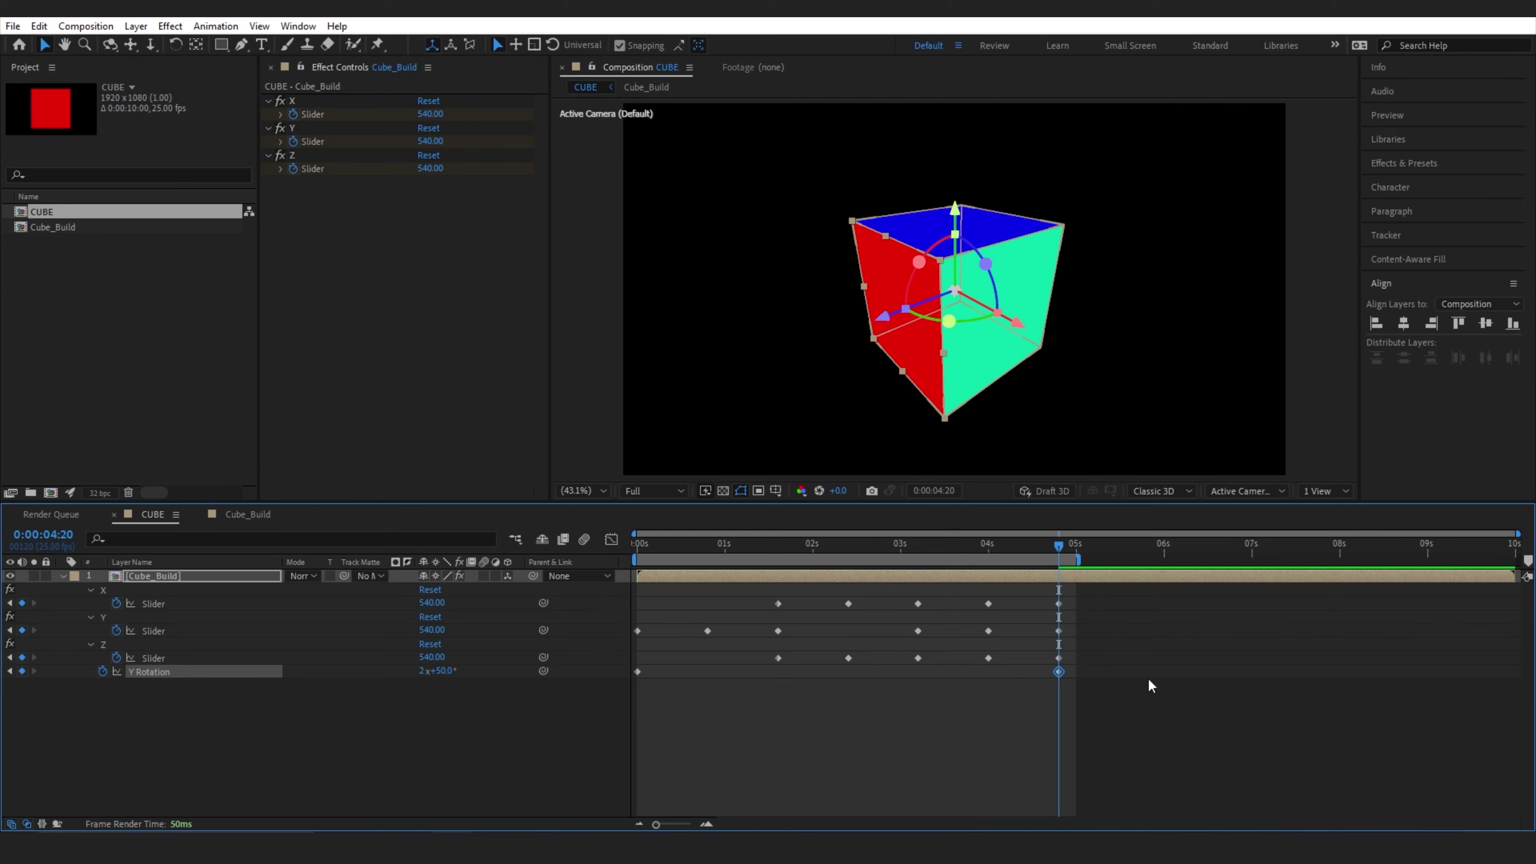
pyautogui.press('n')
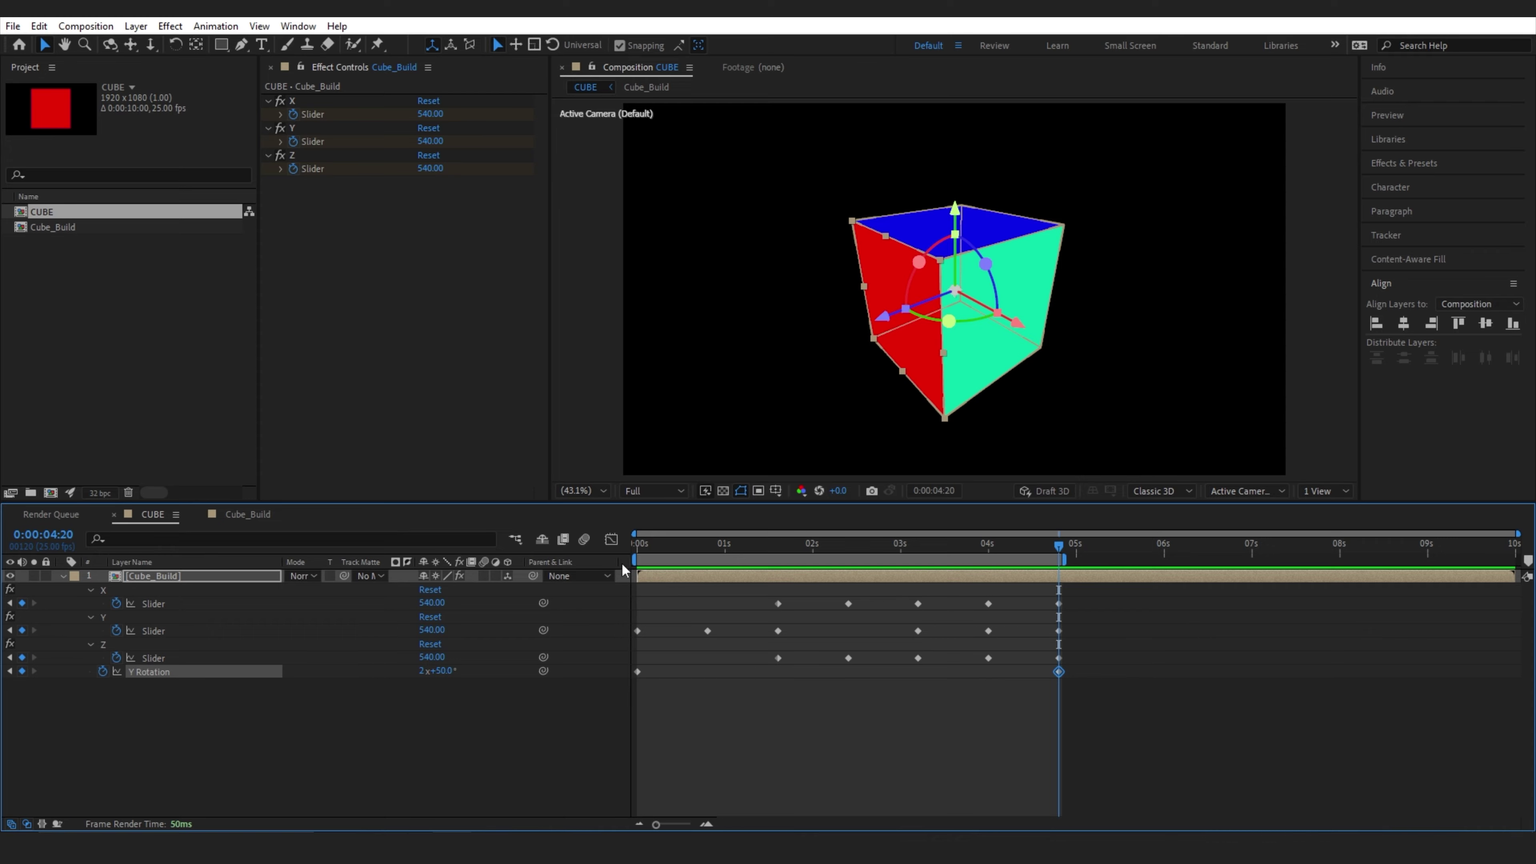
pyautogui.press('space')
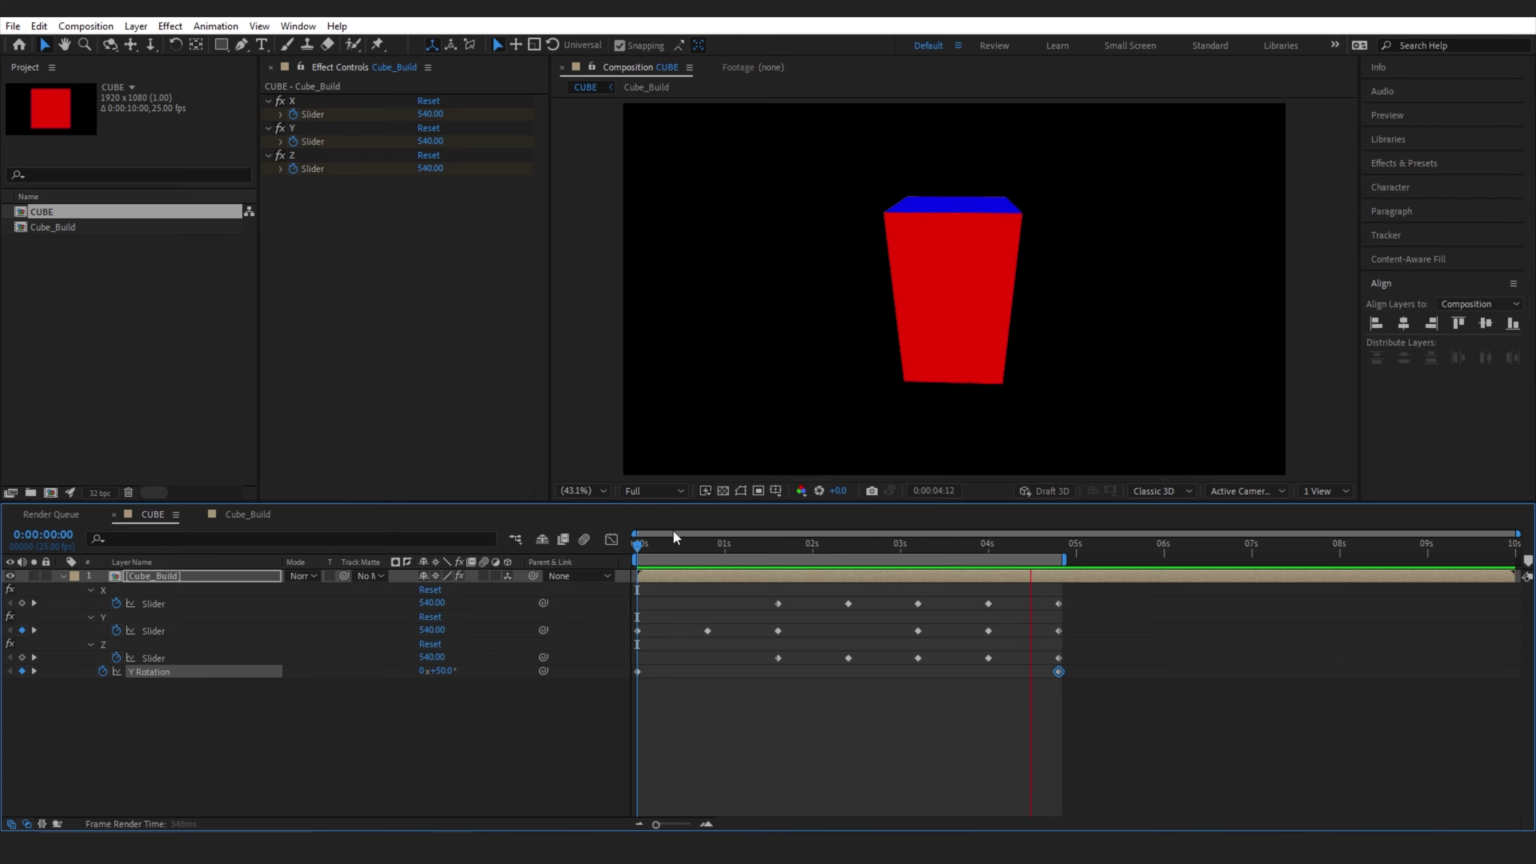
pyautogui.click(1014, 548)
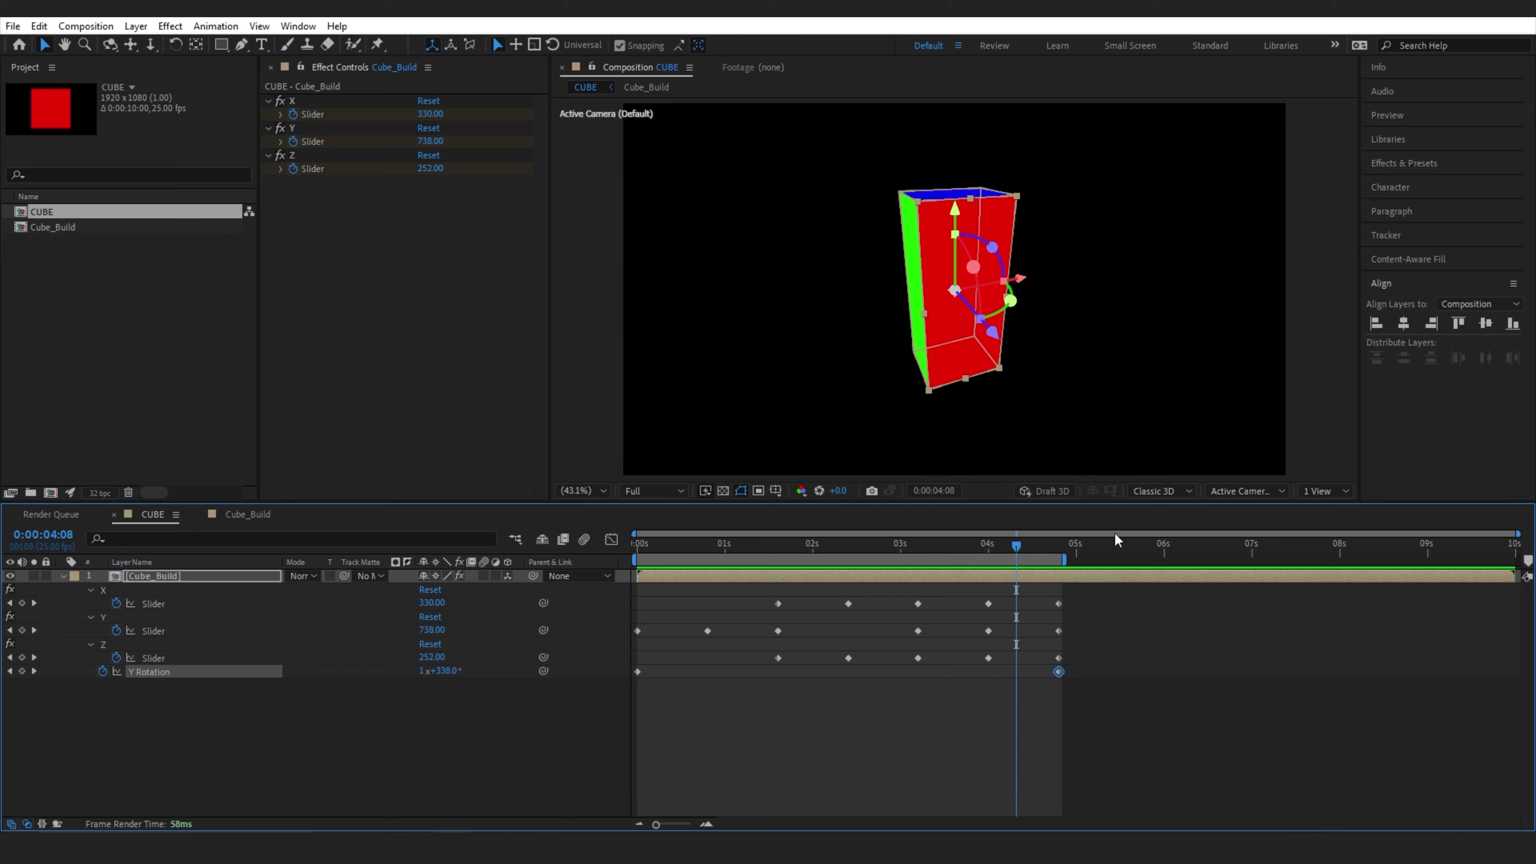
# Apply Easy Ease to all X, Y and Z slider keyframes, leaving the Y Rotation keyframes out
pyautogui.moveTo(659, 546); pyautogui.dragTo(641, 547)
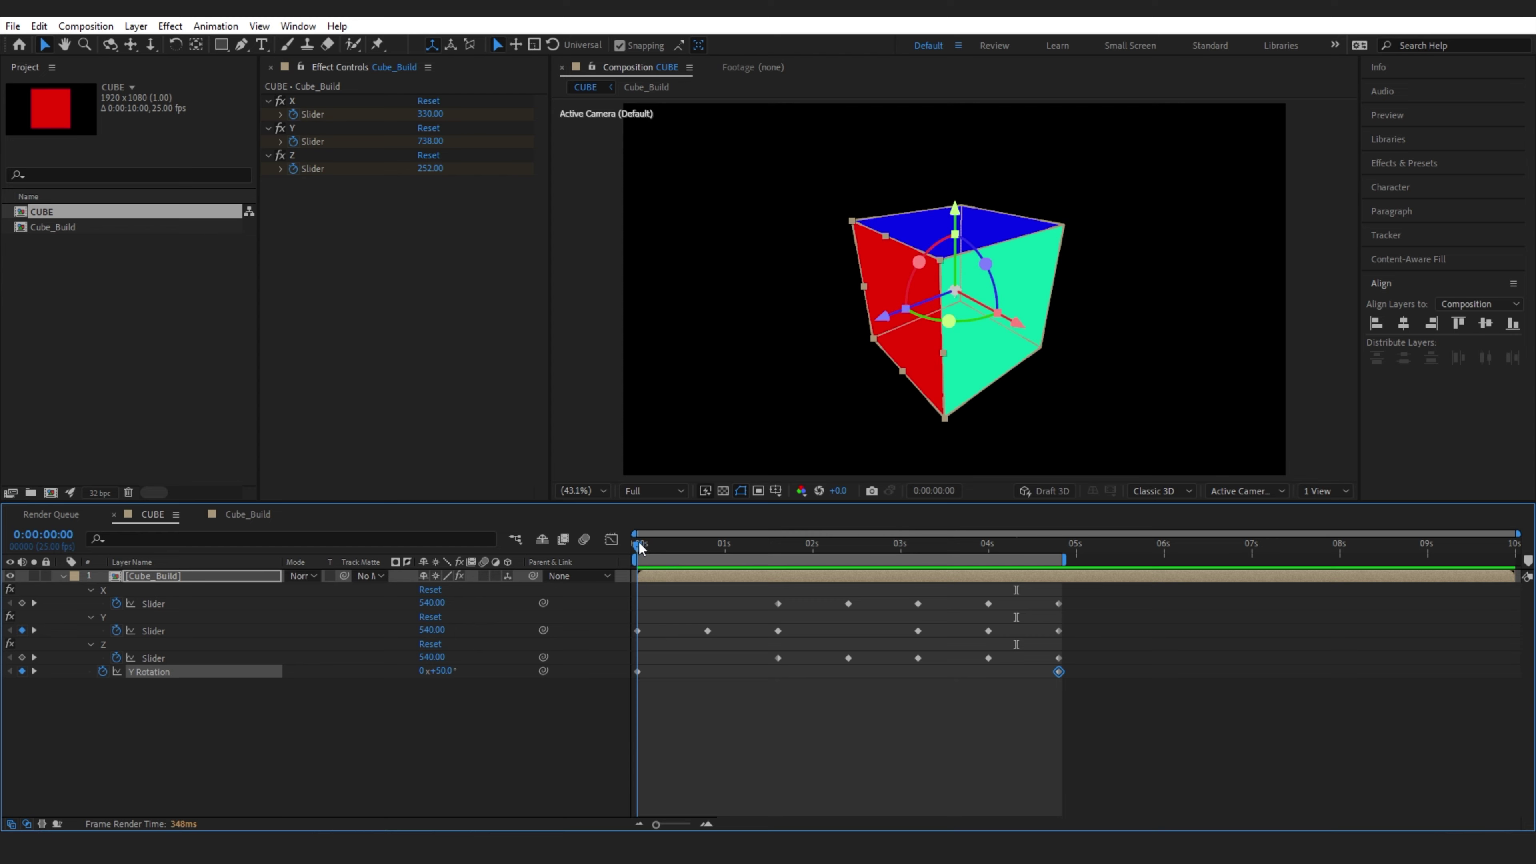
pyautogui.moveTo(1119, 594); pyautogui.dragTo(623, 660)
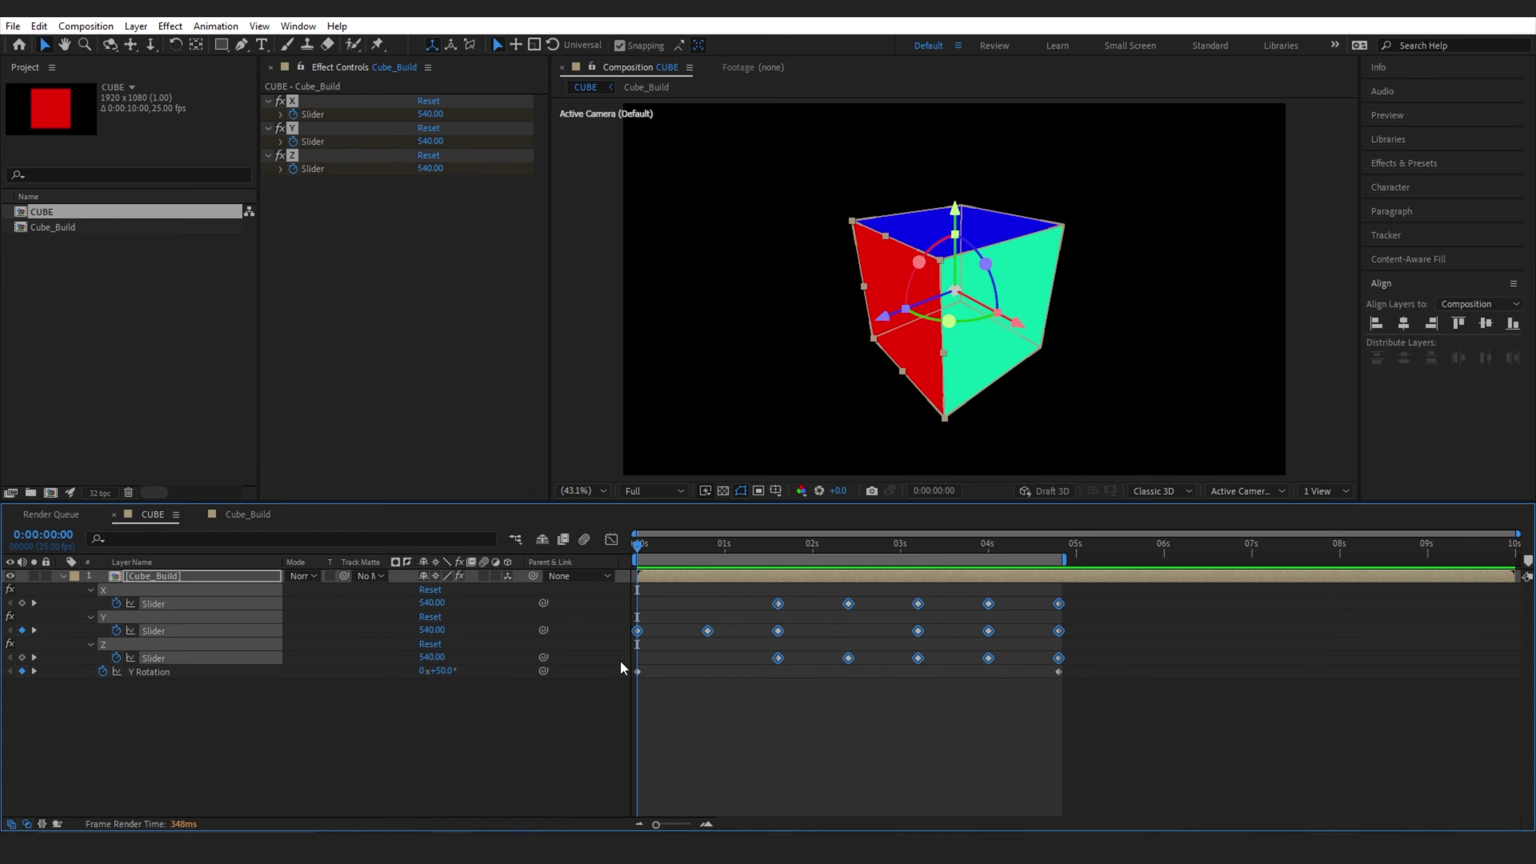
pyautogui.press('F9')
pyautogui.hotkey('ctrl', 'shift', 'a')
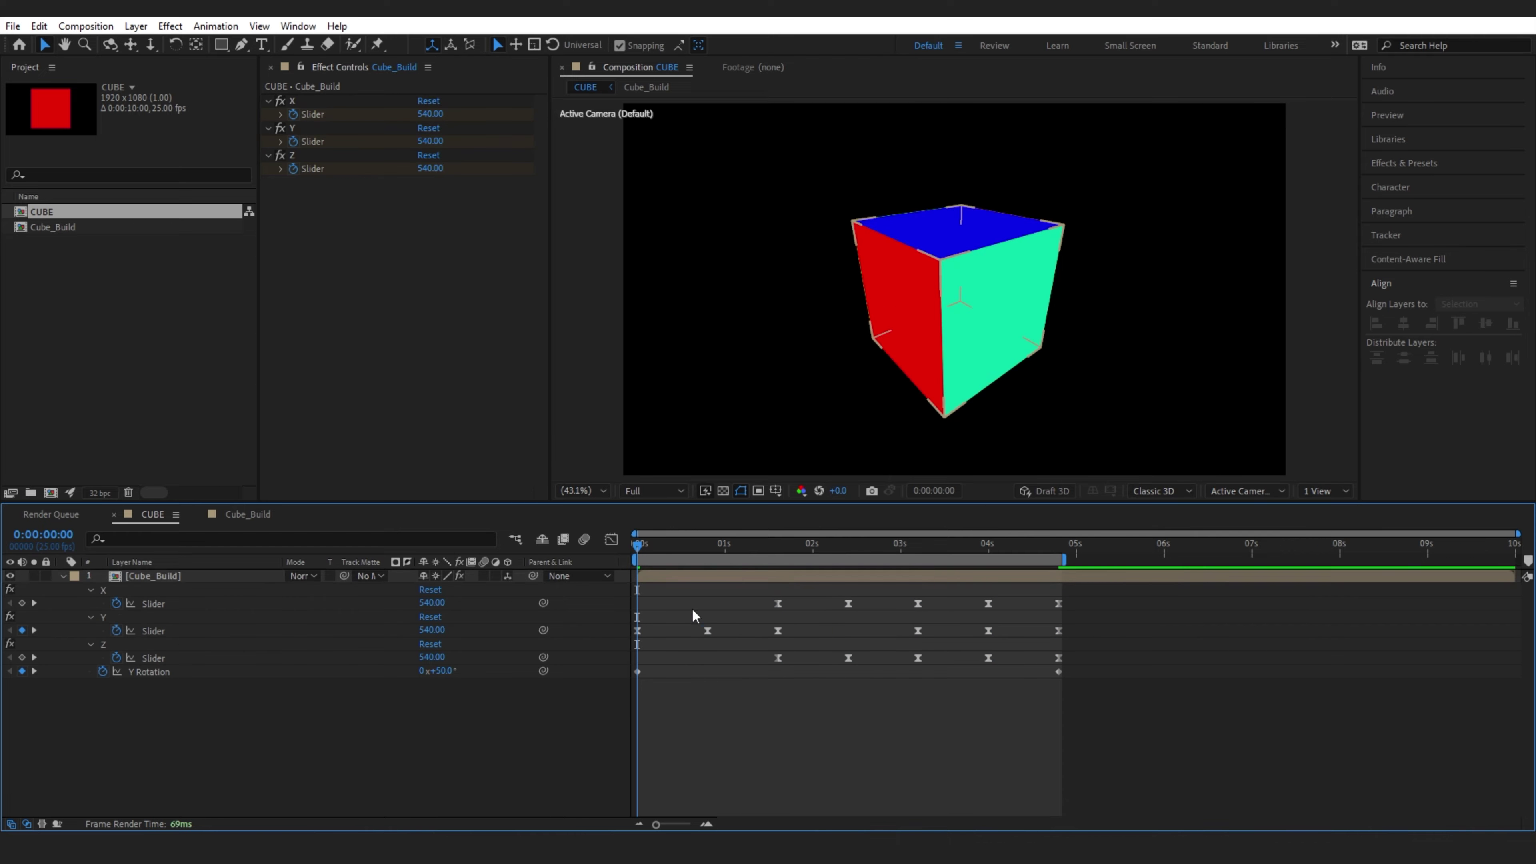
# Adjust the ease handles of the X, Y and Z slider keyframes at the cube's changed dimensions in the speed graph, and preview the animation
pyautogui.moveTo(685, 552); pyautogui.dragTo(707, 546)
pyautogui.moveTo(675, 612); pyautogui.dragTo(724, 634)
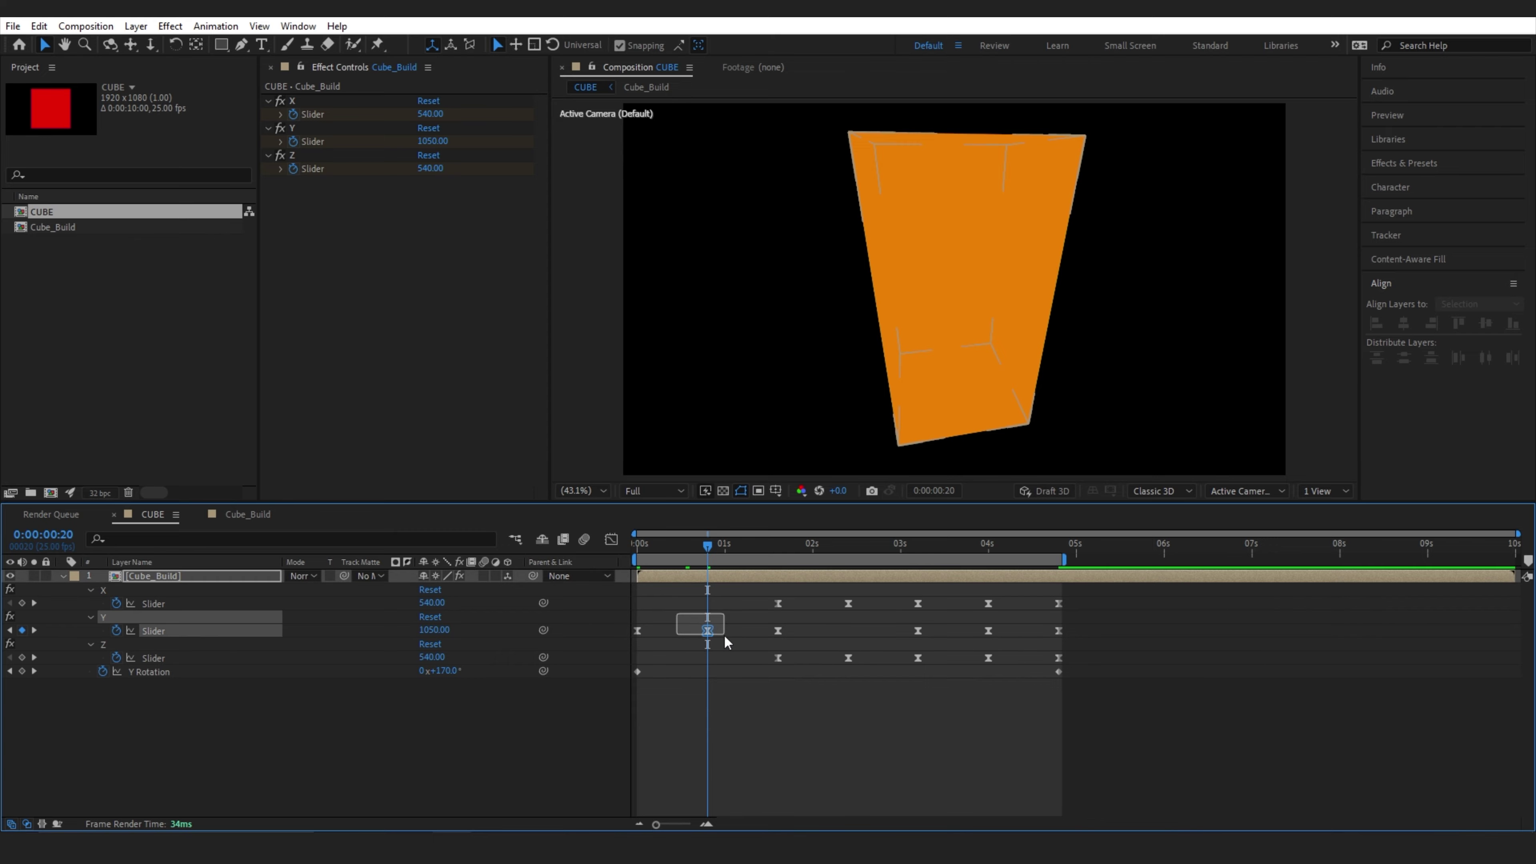
pyautogui.moveTo(707, 551); pyautogui.dragTo(760, 557)
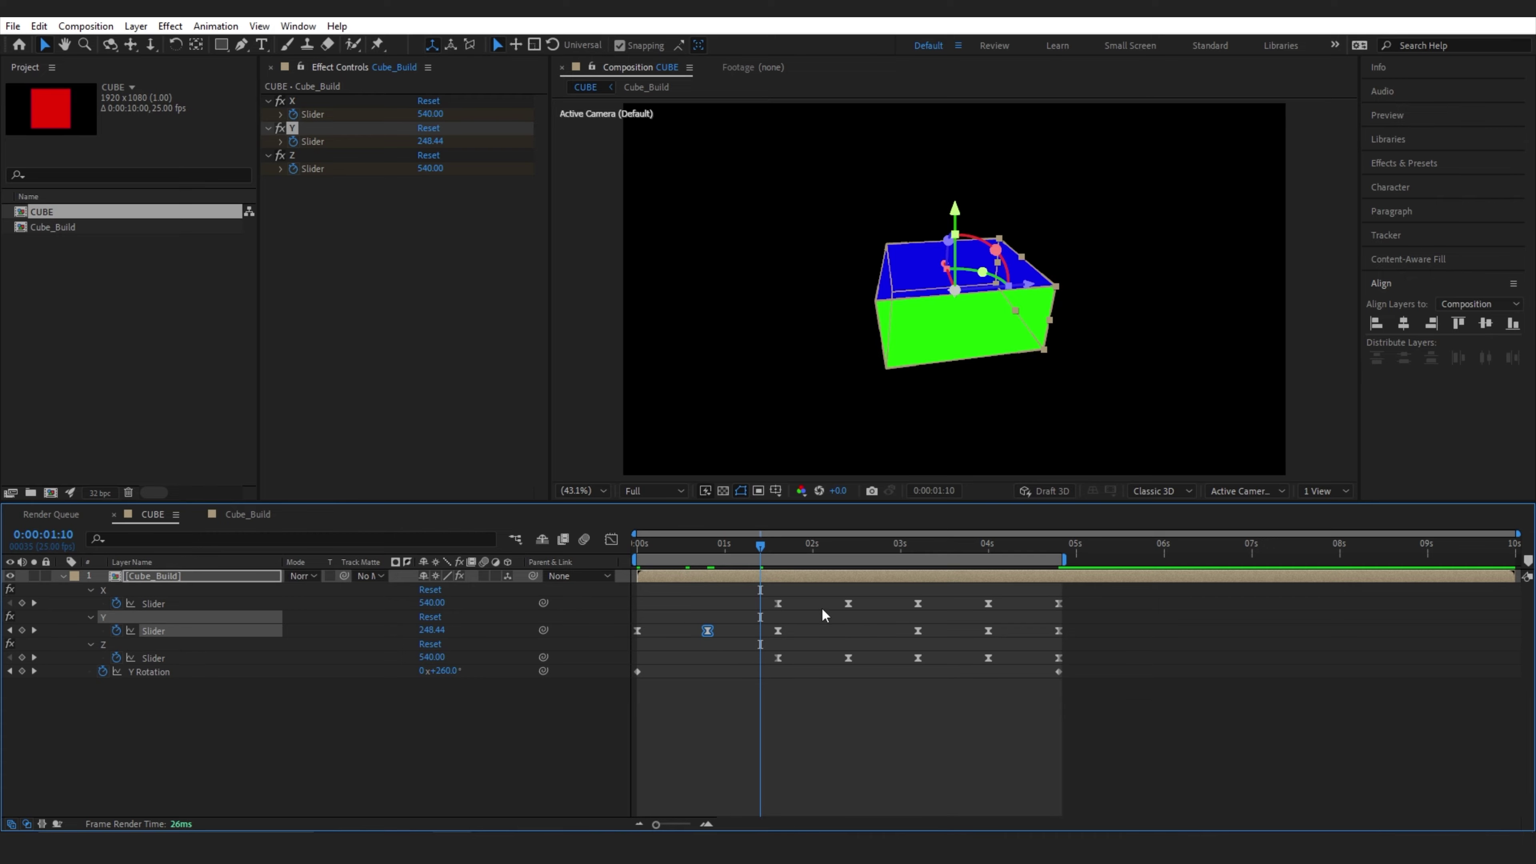
pyautogui.moveTo(821, 607); pyautogui.dragTo(874, 676)
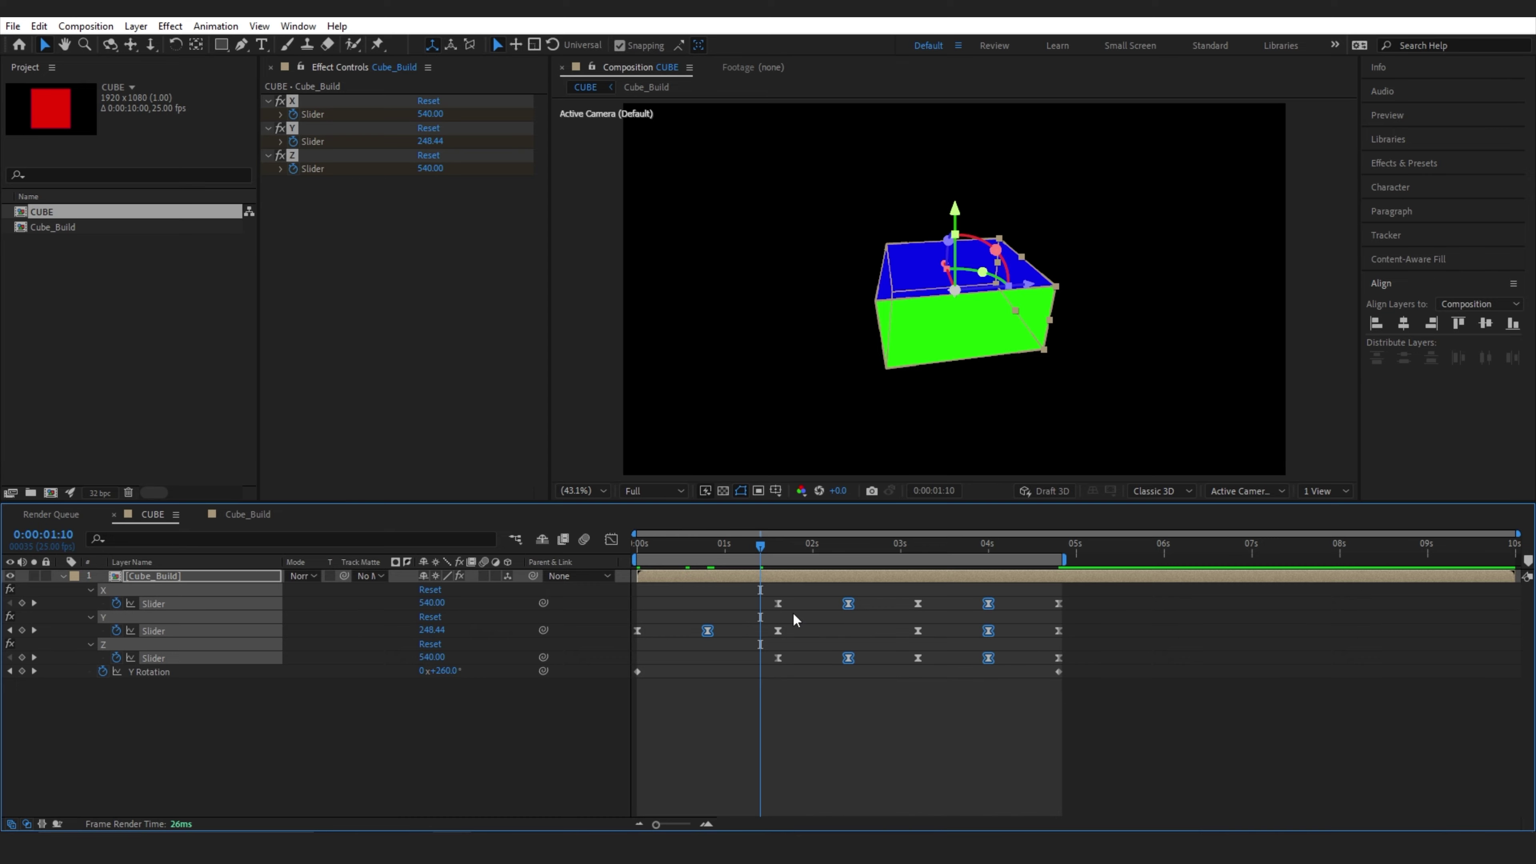
pyautogui.click(611, 538)
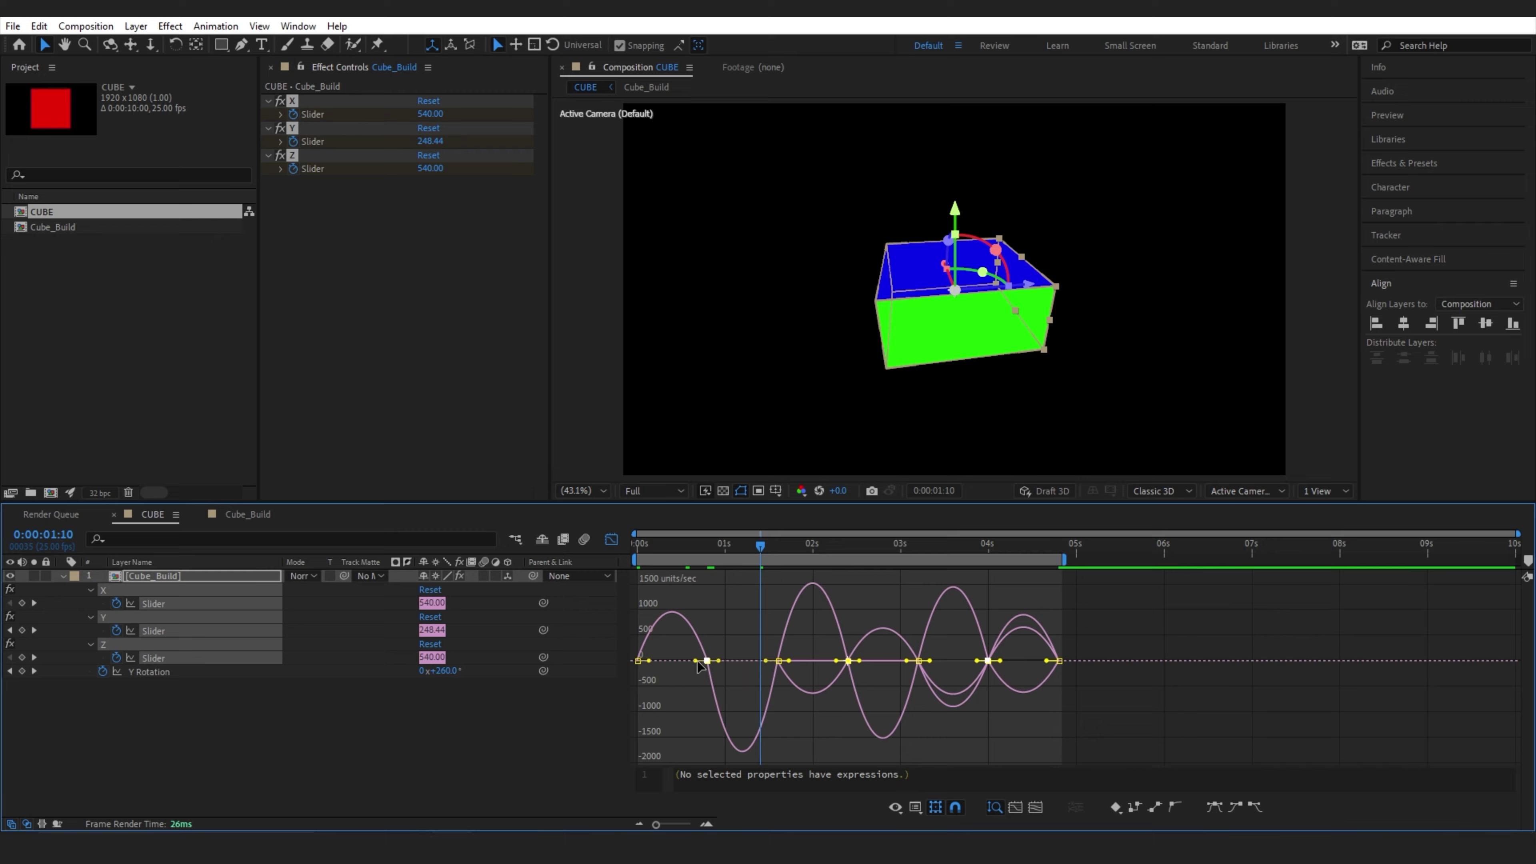
pyautogui.moveTo(696, 660); pyautogui.dragTo(817, 694)
pyautogui.click(612, 538)
pyautogui.press('Home')
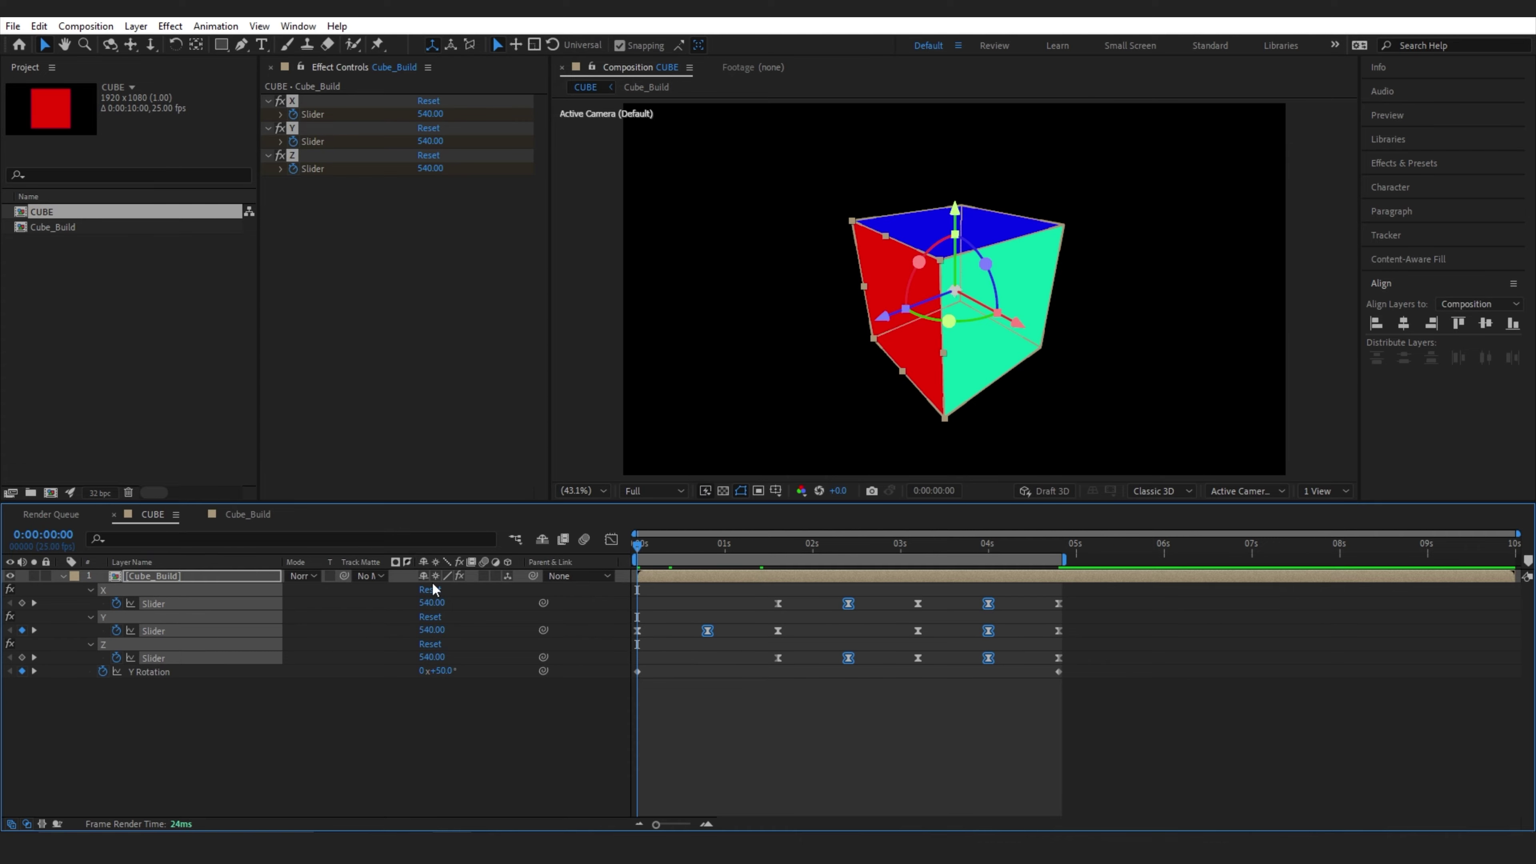
pyautogui.press('space')
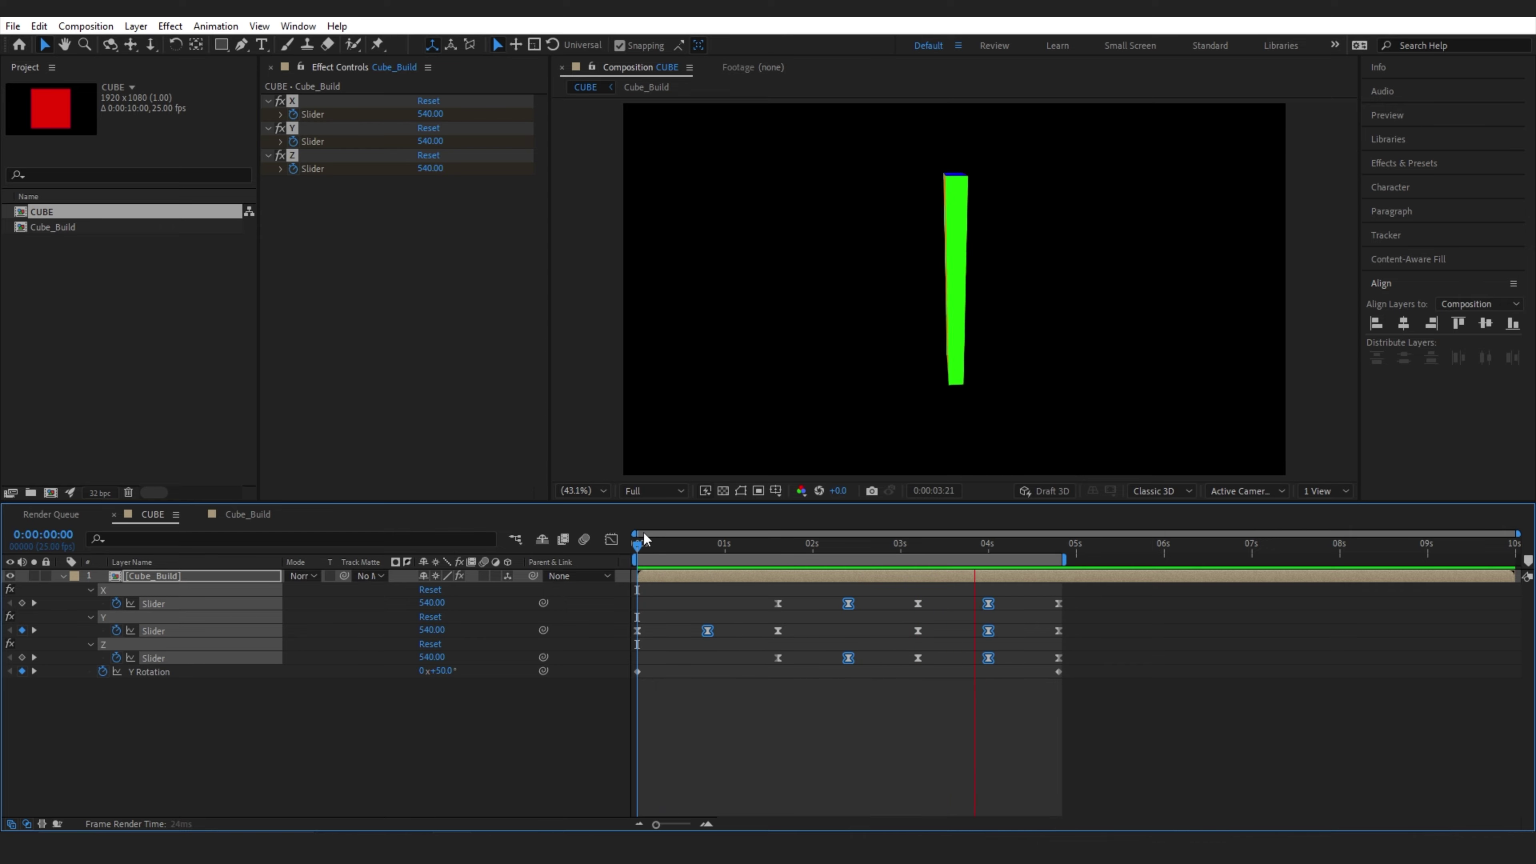
pyautogui.click(649, 546)
# Enable motion blur for the composition and for all face layers in Cube_Build, and preview the CUBE composition
pyautogui.moveTo(628, 547); pyautogui.dragTo(588, 540)
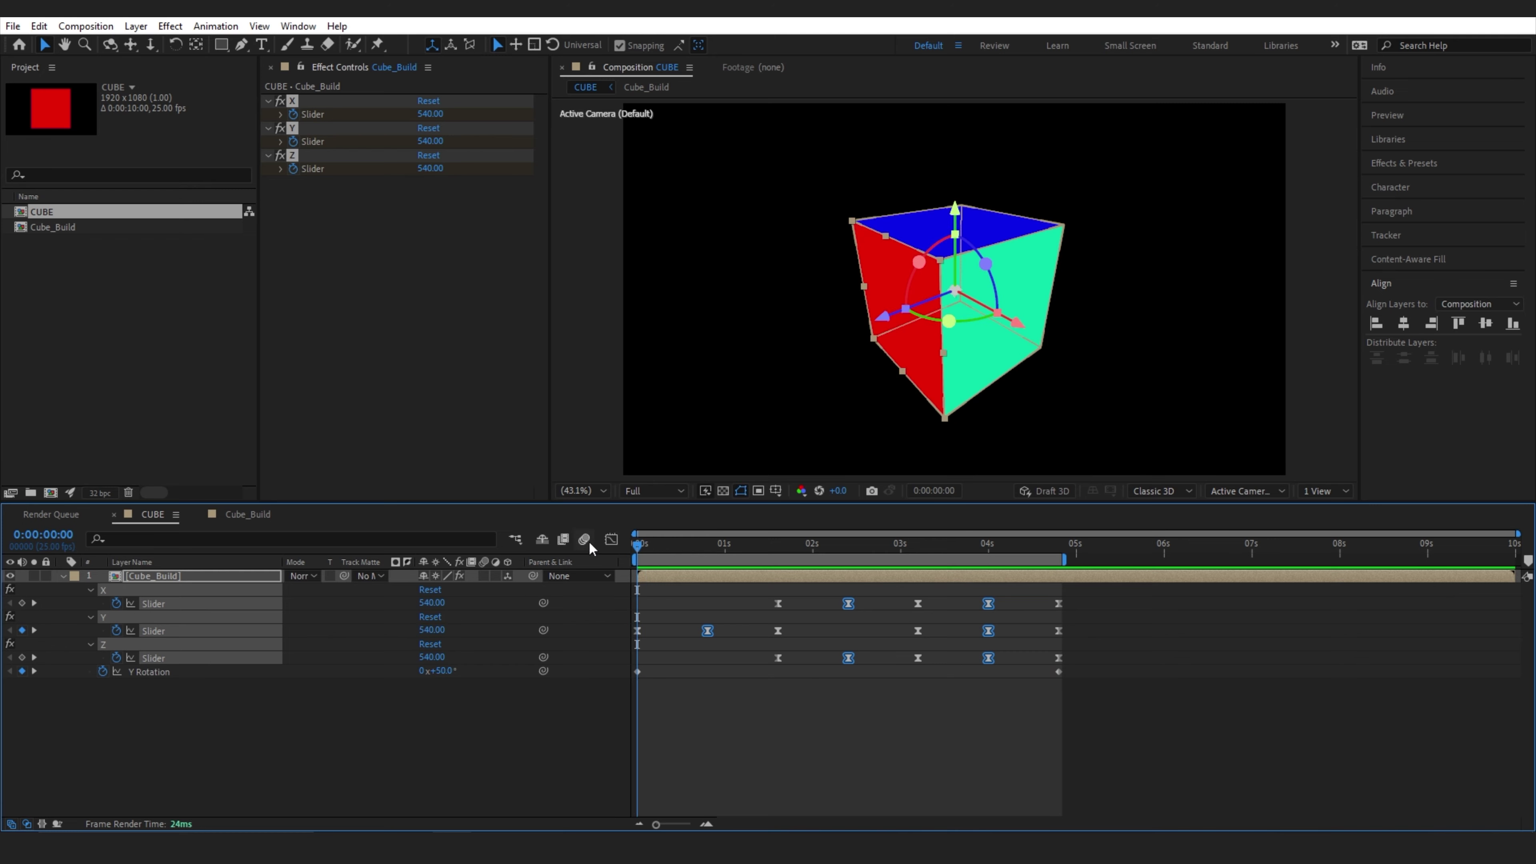
pyautogui.doubleClick(162, 576)
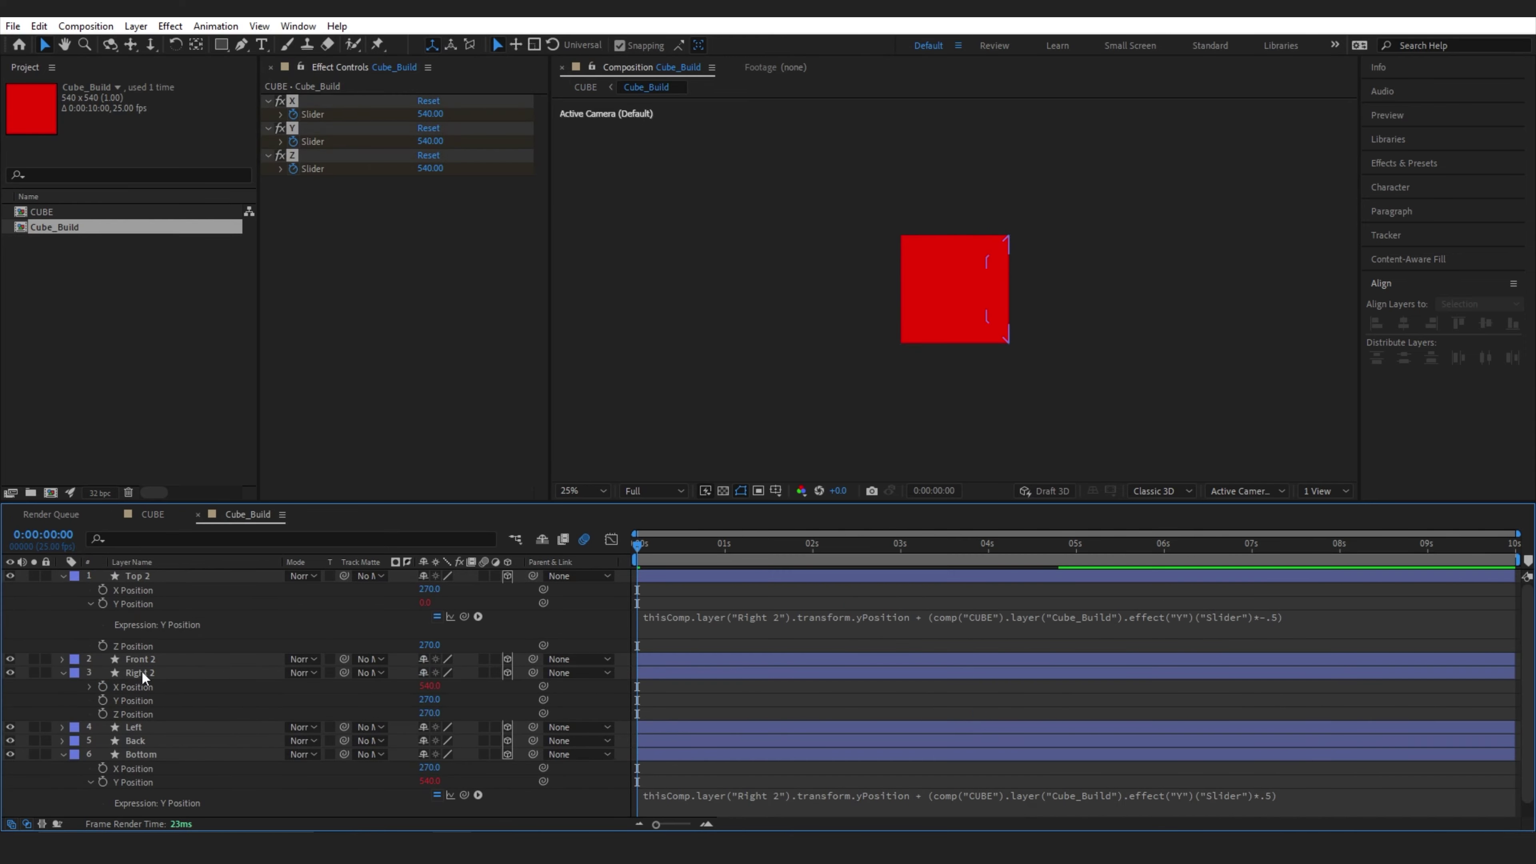
pyautogui.click(143, 672)
pyautogui.hotkey('ctrl', 'a')
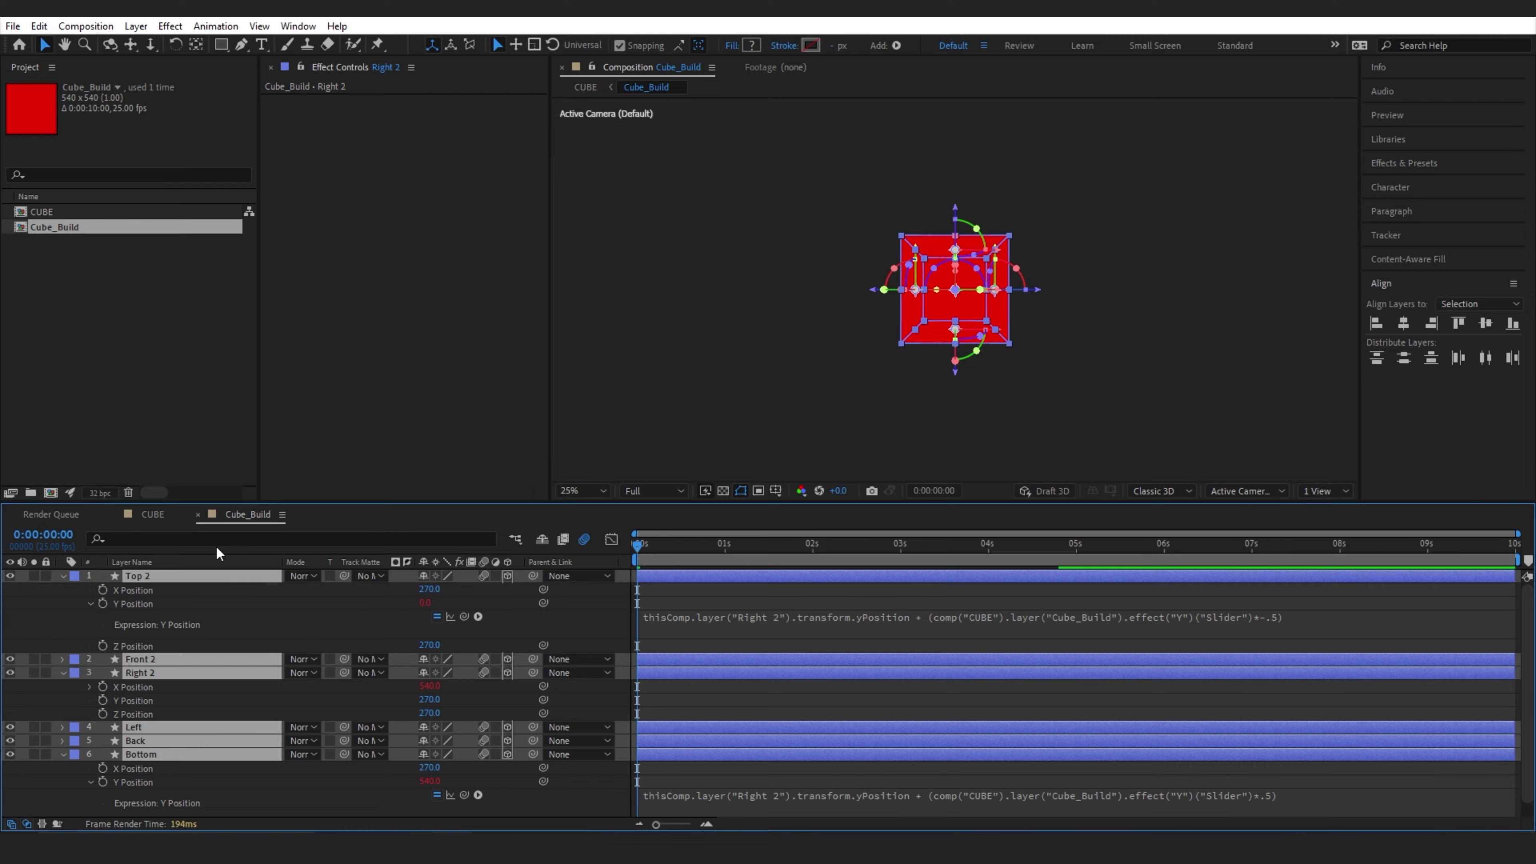
pyautogui.click(155, 515)
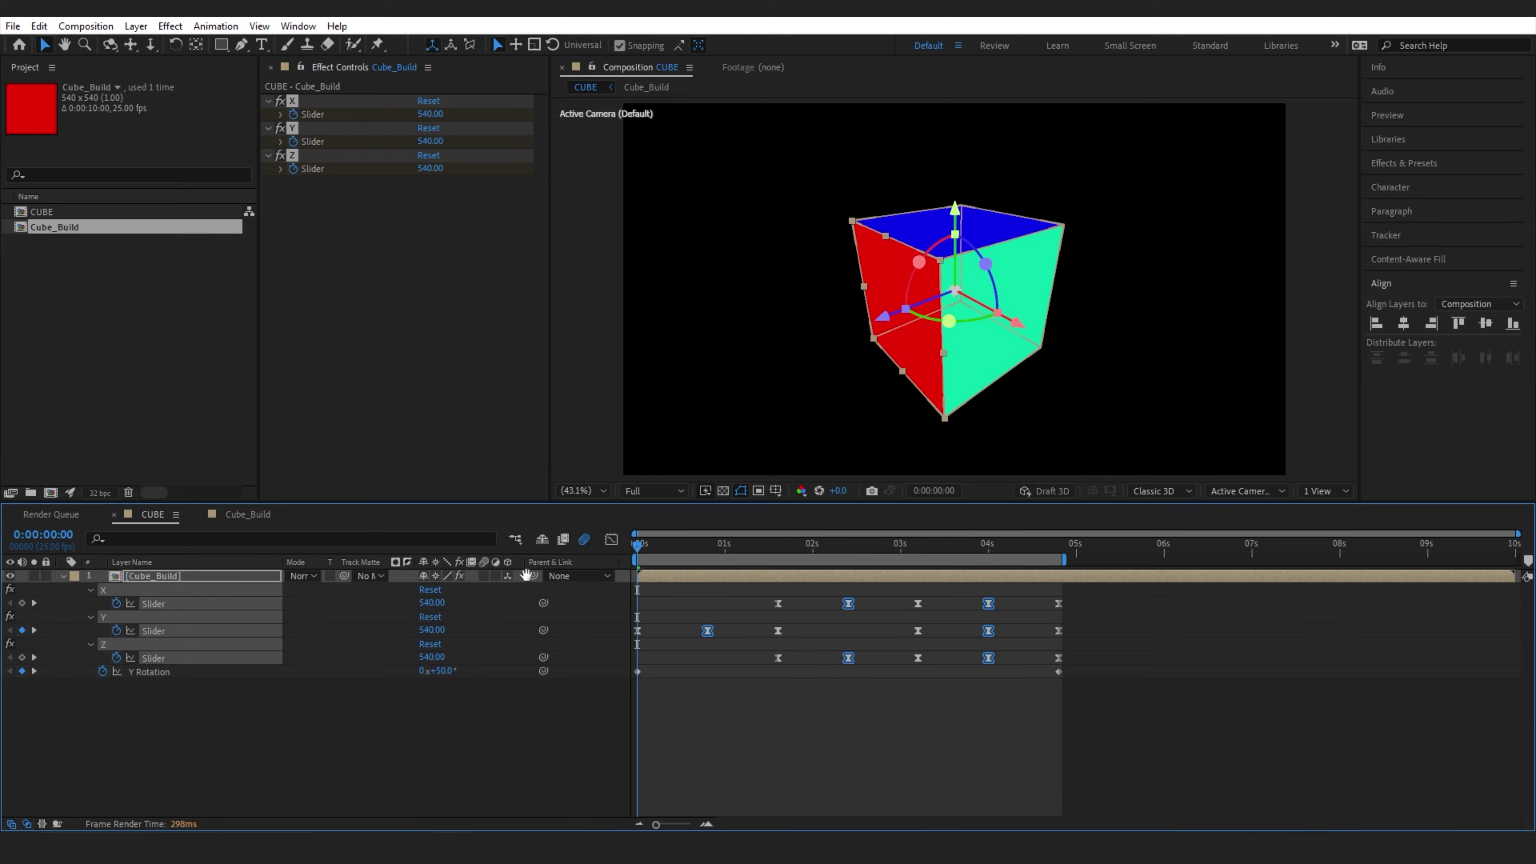
pyautogui.press('space')
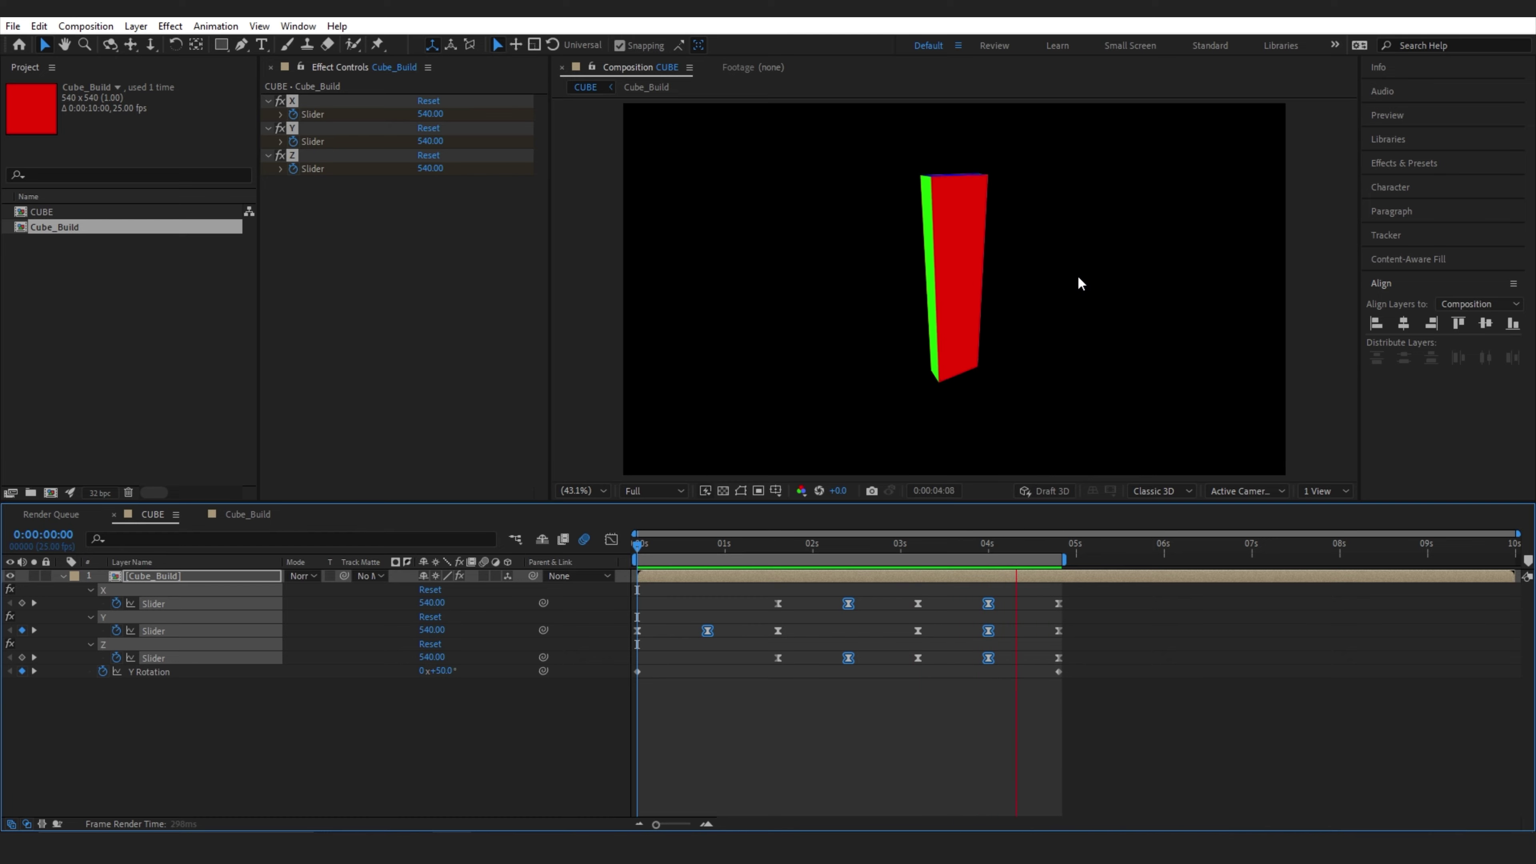
pyautogui.press('space')
pyautogui.click(185, 785)
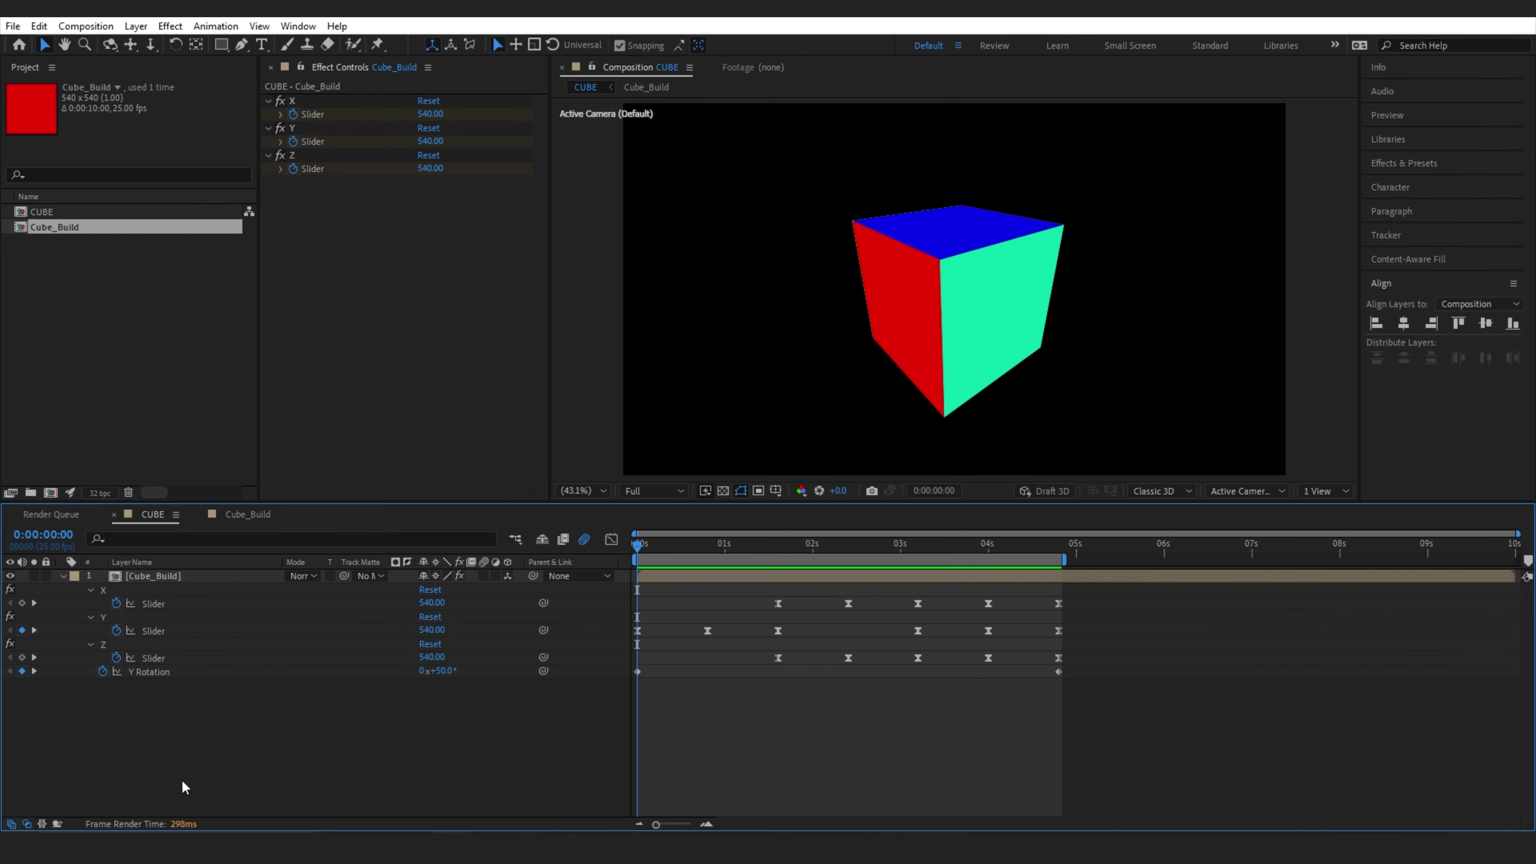
# Apply the Gradient Ramp effect to the Front 2 layer inside Cube_Build
pyautogui.doubleClick(168, 573)
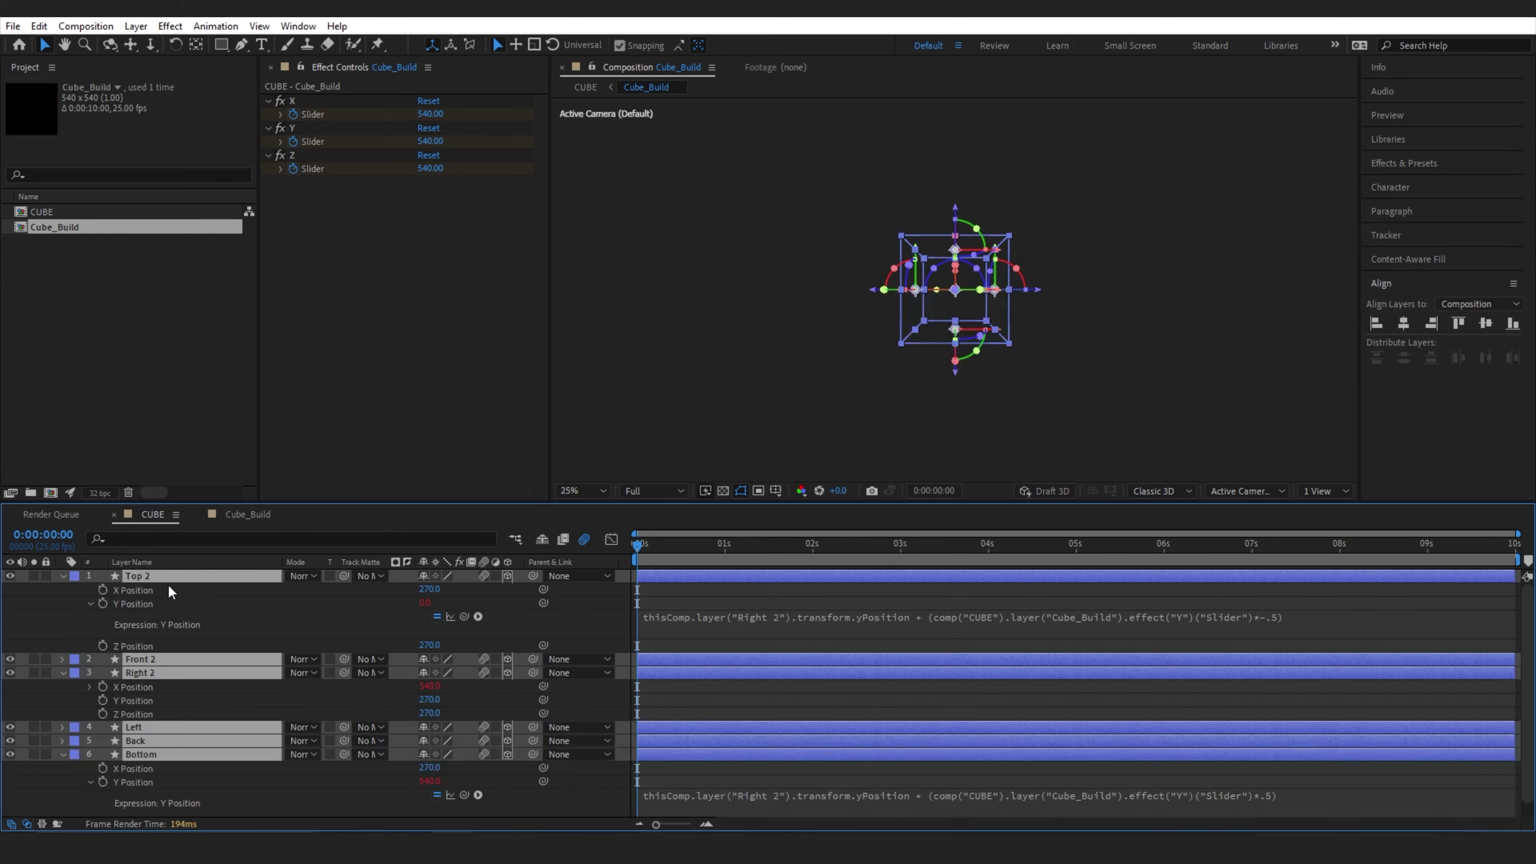
pyautogui.click(782, 649)
pyautogui.click(207, 659)
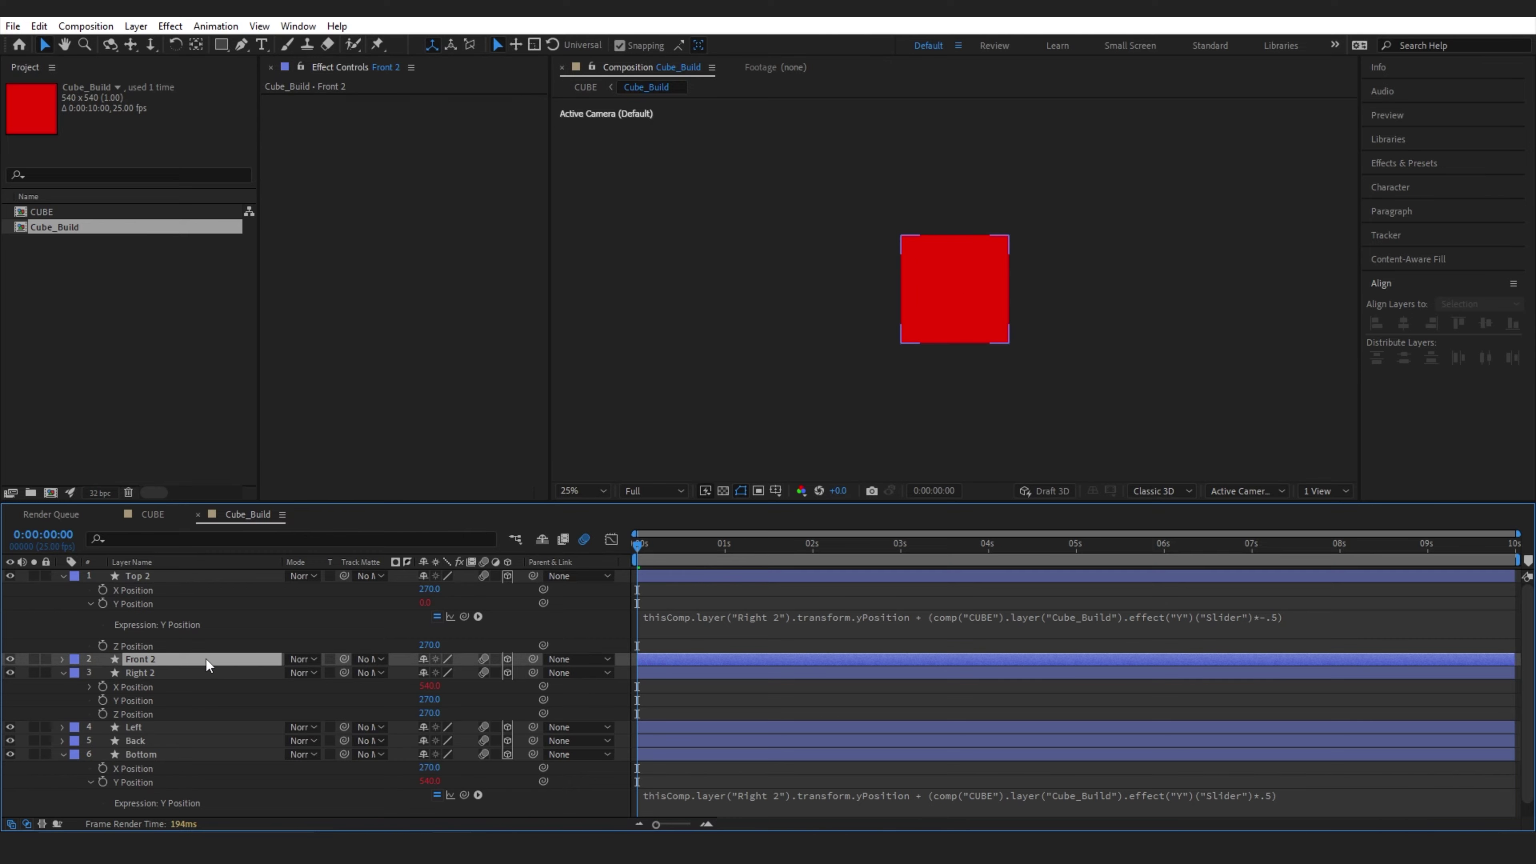
pyautogui.hotkey('ctrl', 'space')
pyautogui.write('gradi')
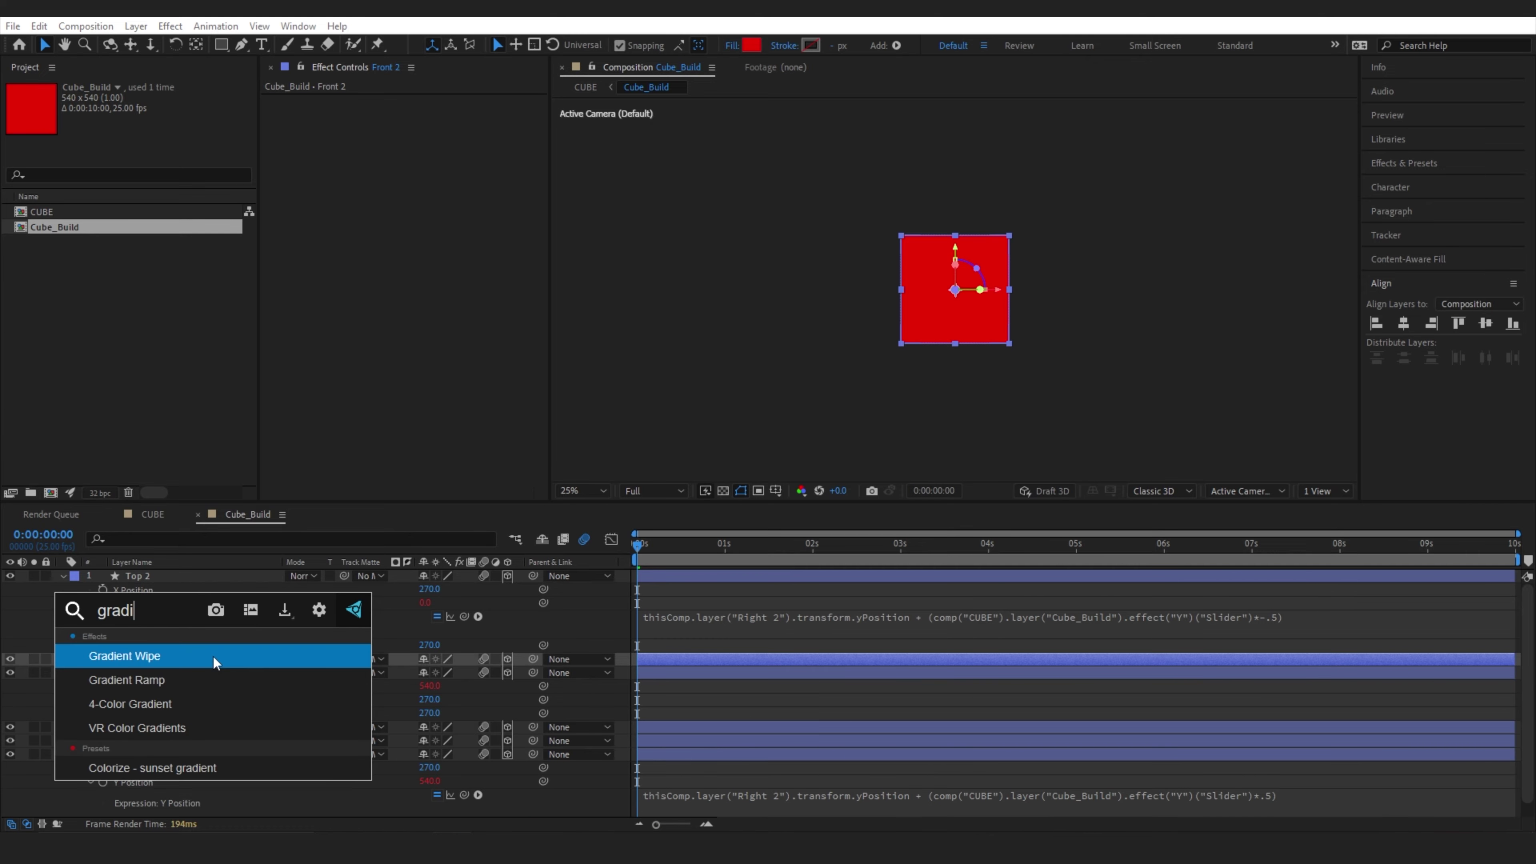
pyautogui.write('ent')
pyautogui.click(220, 680)
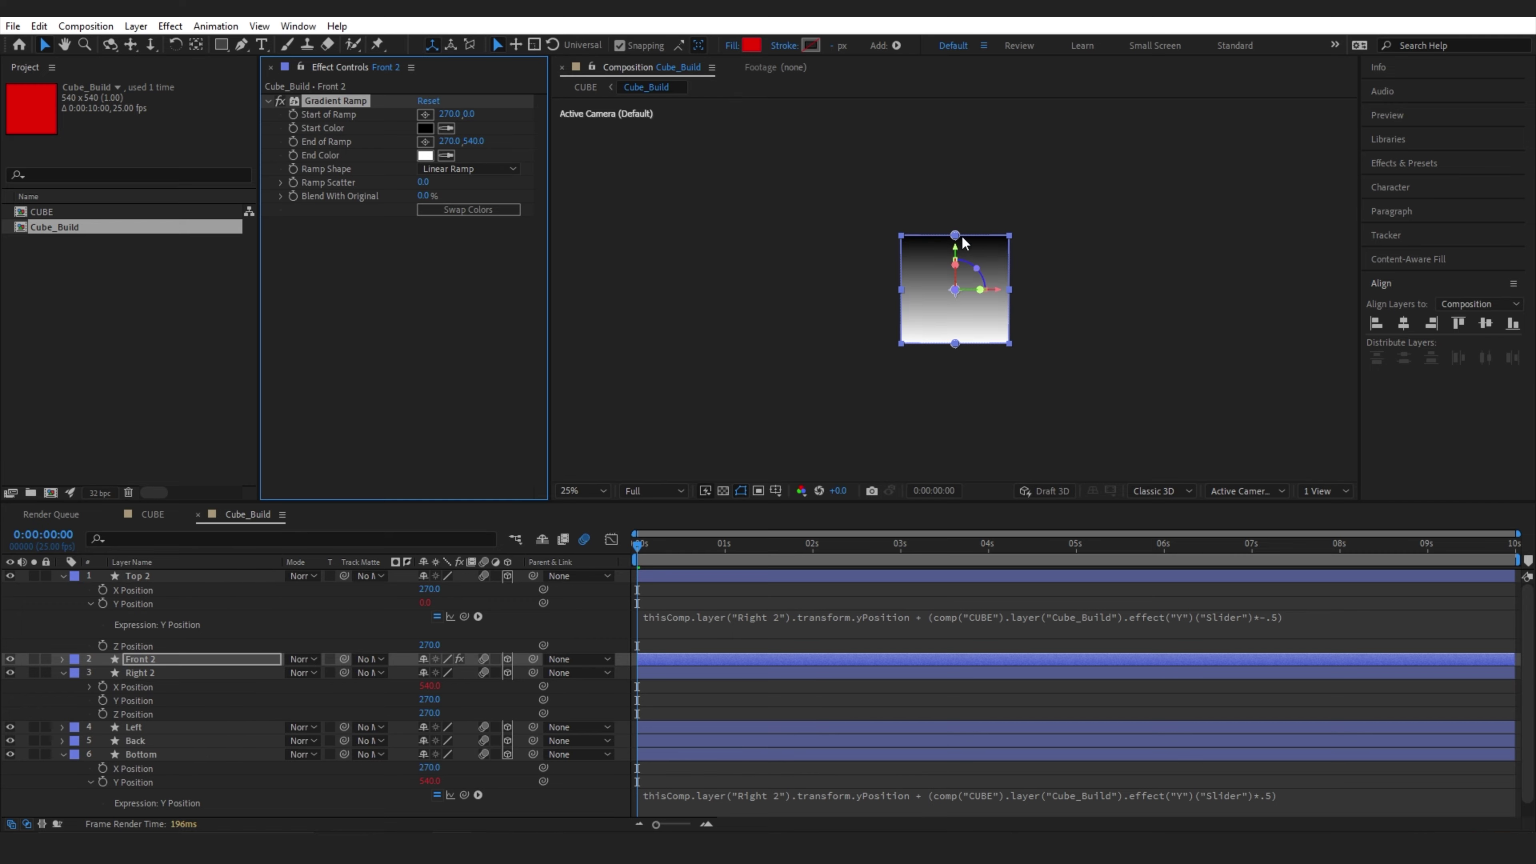
# Move the Front 2 ramp's start point above the face to about 270, -136 and its end point below it to about 270, 668
pyautogui.moveTo(957, 240); pyautogui.dragTo(956, 210)
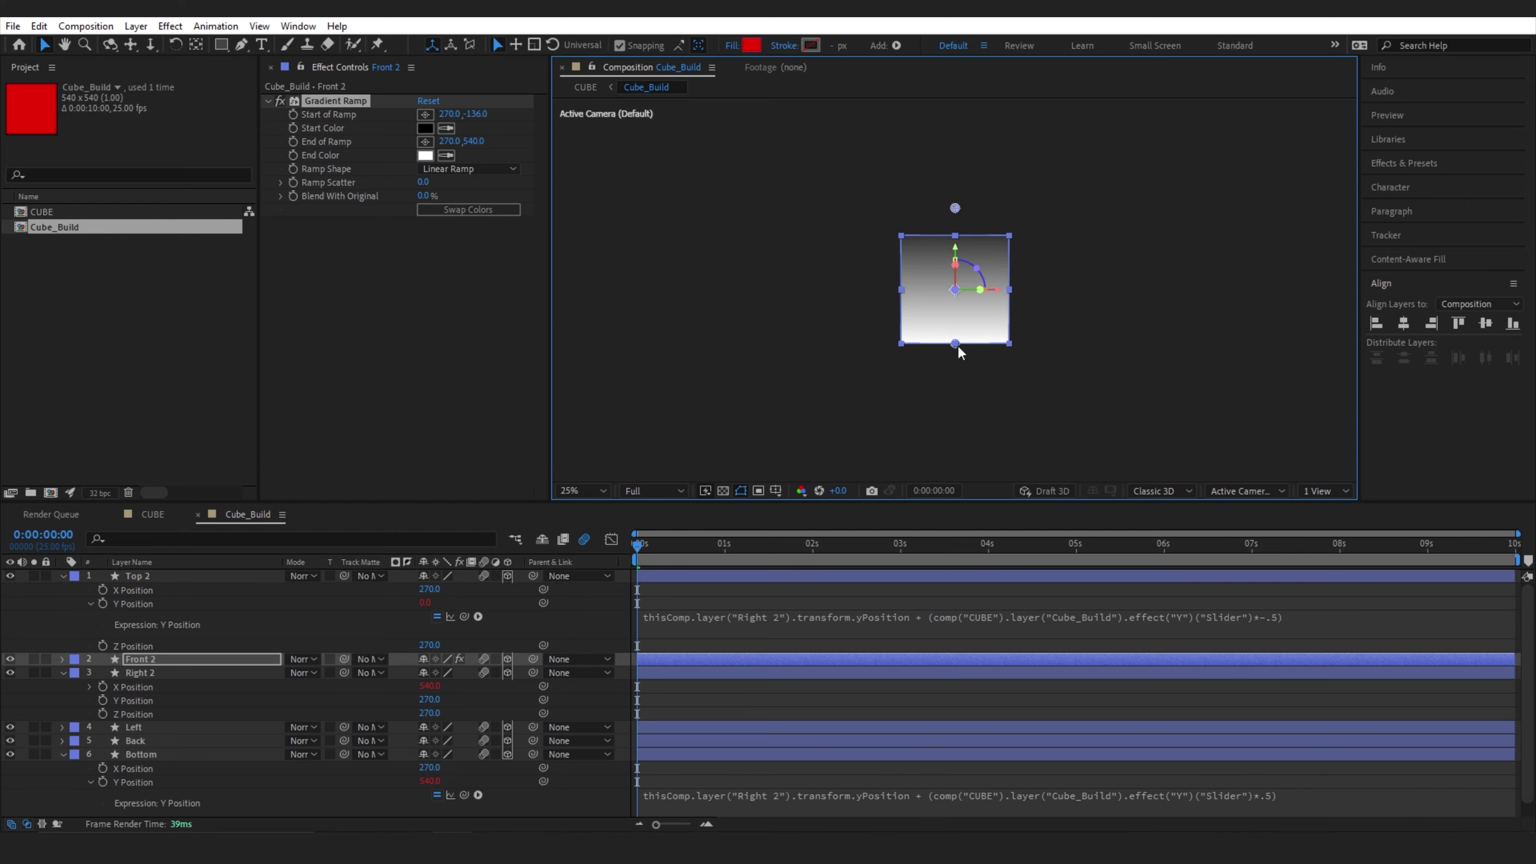
pyautogui.moveTo(958, 344); pyautogui.dragTo(958, 371)
pyautogui.click(150, 563)
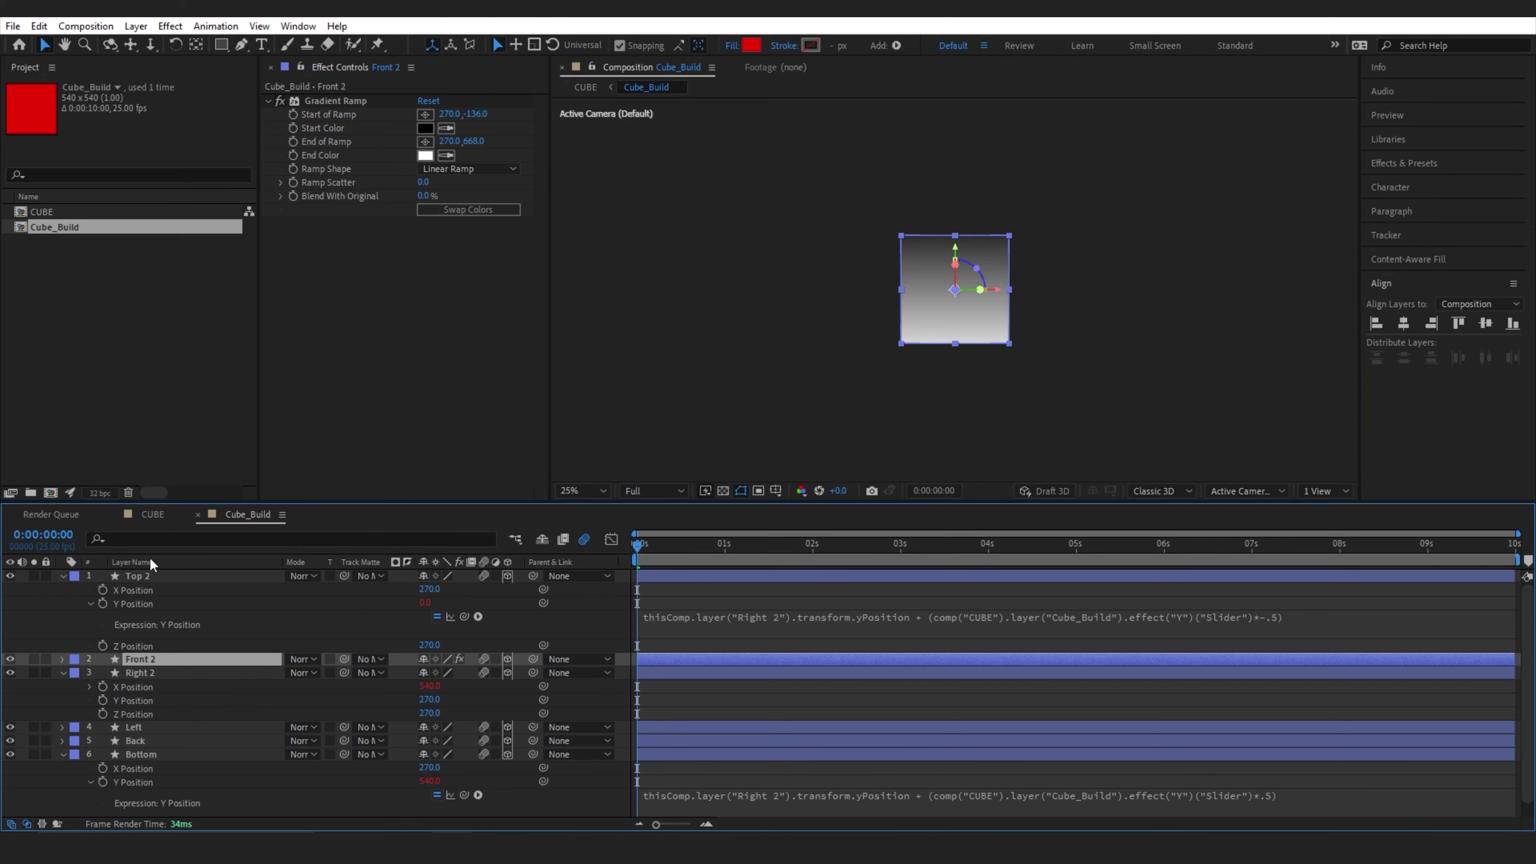
# Add a null object to the CUBE composition and rename it Colour Control
pyautogui.click(149, 516)
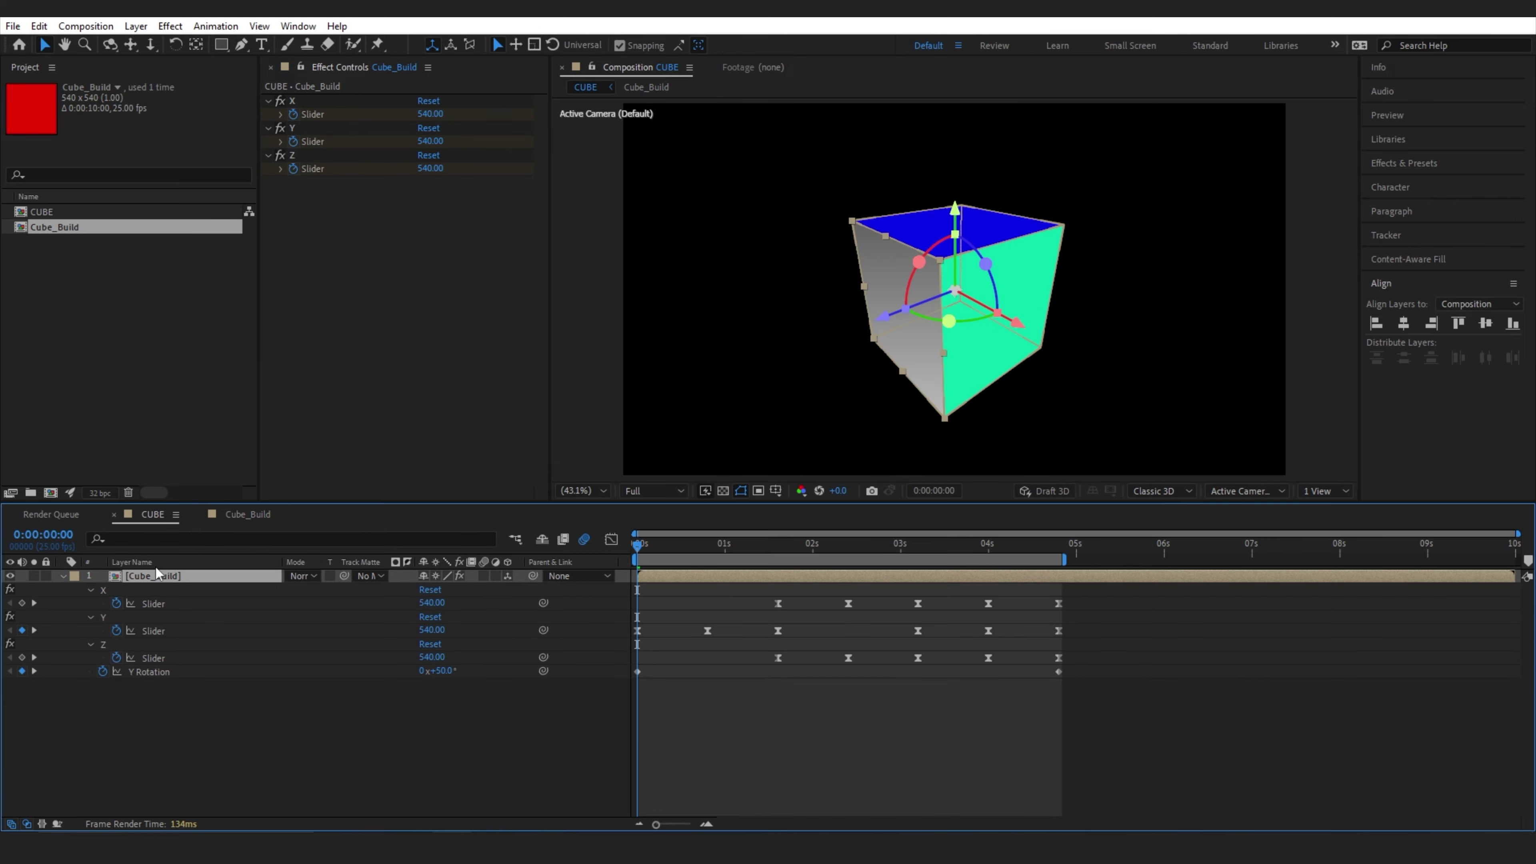
pyautogui.click(135, 26)
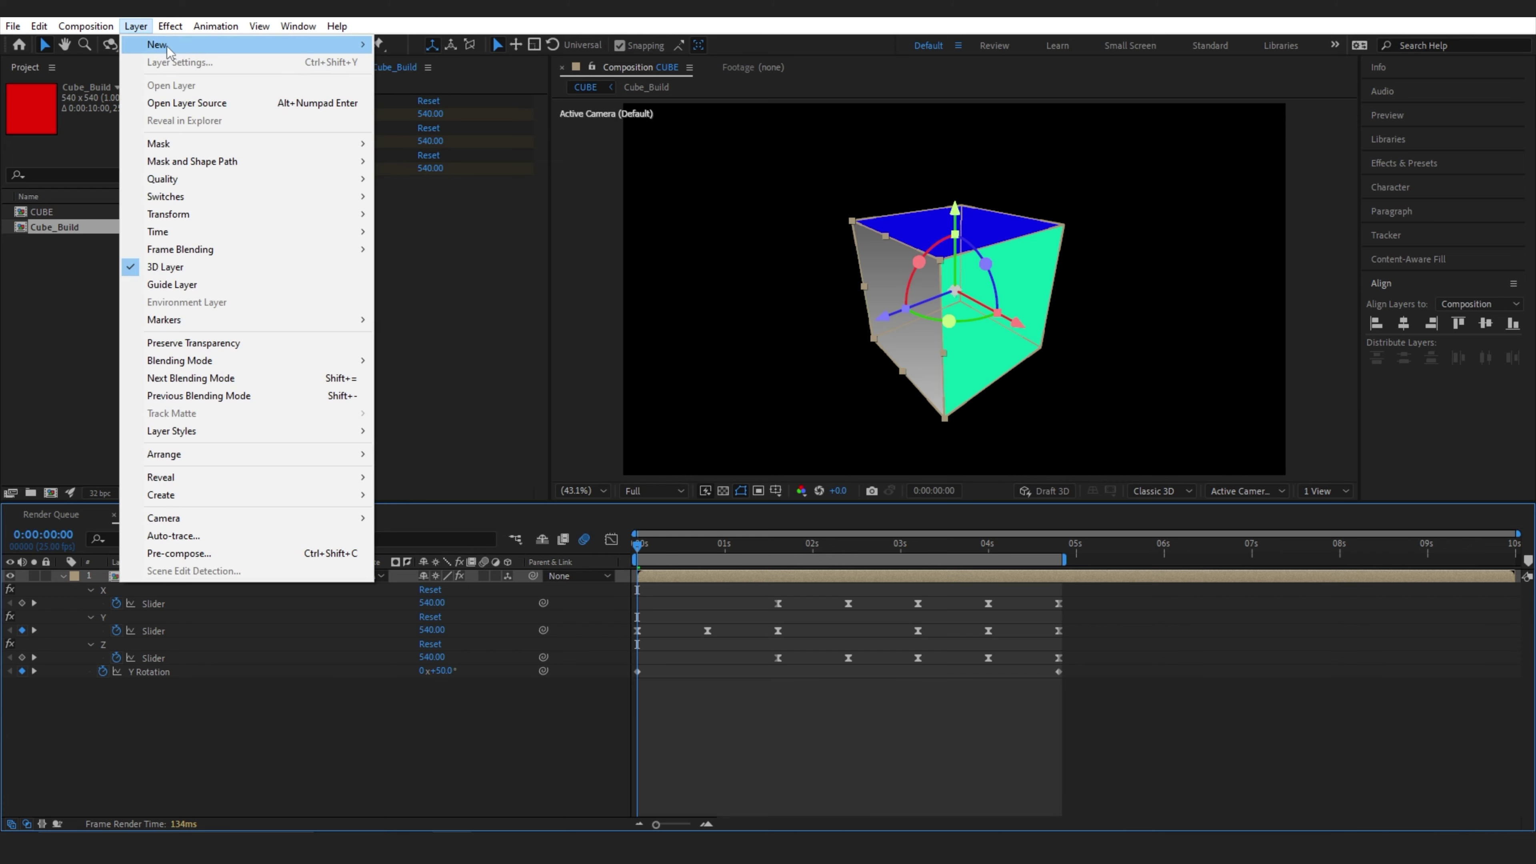
pyautogui.moveTo(254, 44)
pyautogui.click(460, 115)
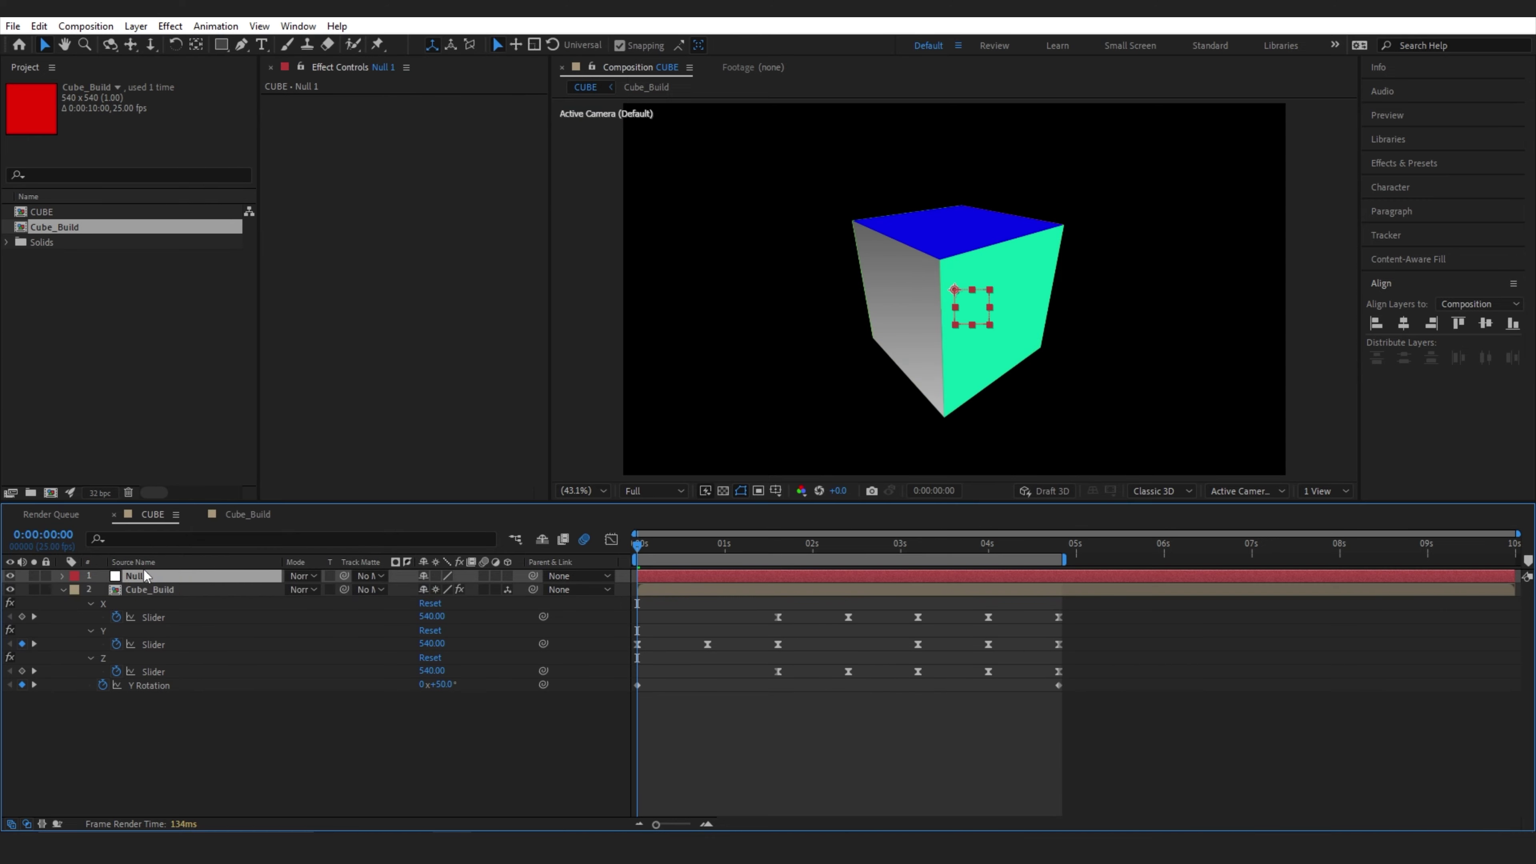
pyautogui.press('Return')
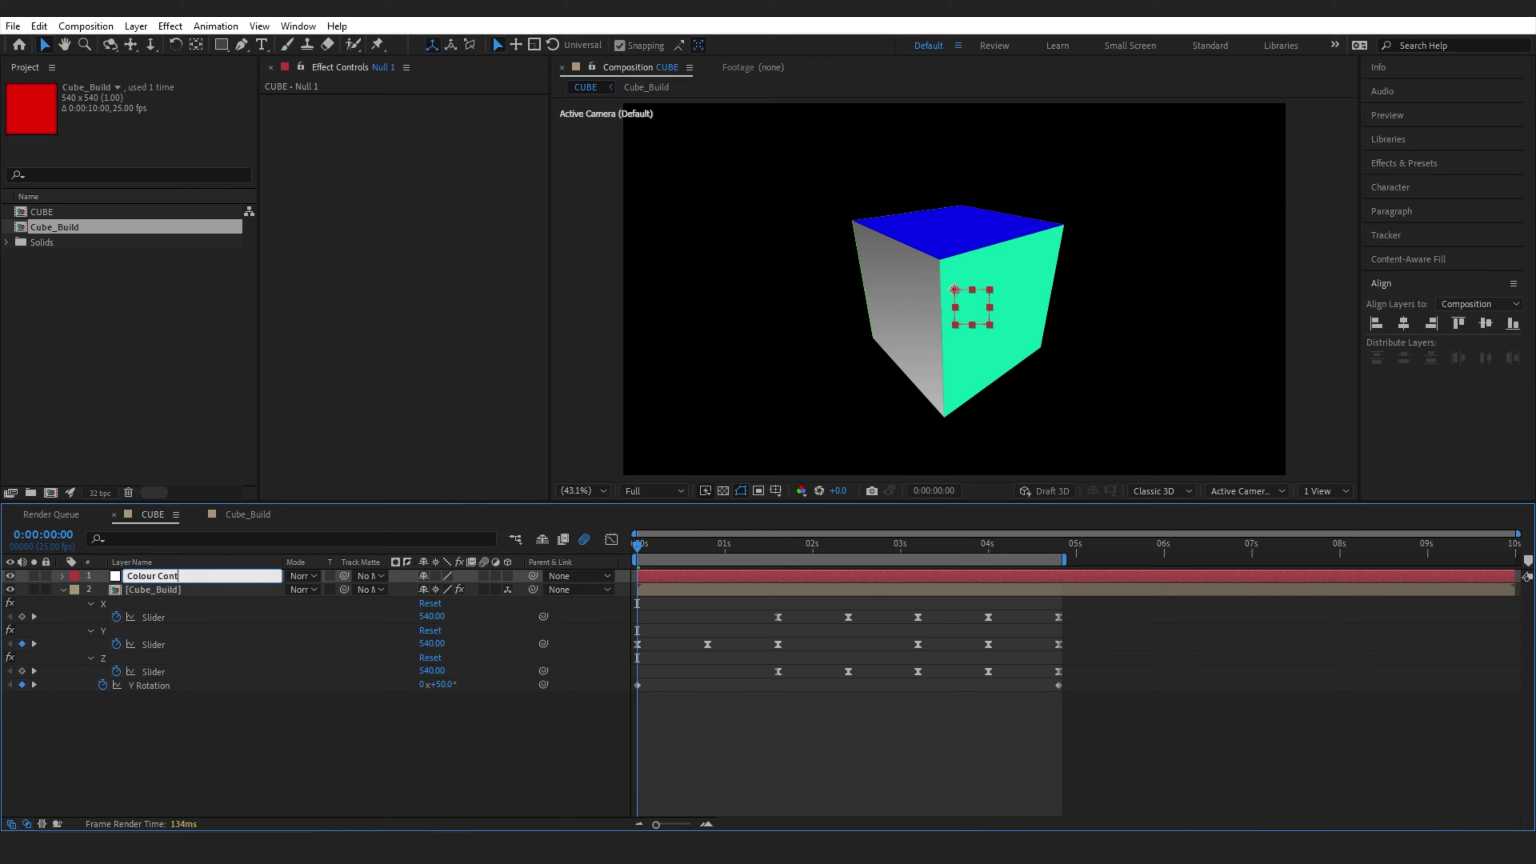
pyautogui.write('Colour Control')
pyautogui.press('Return')
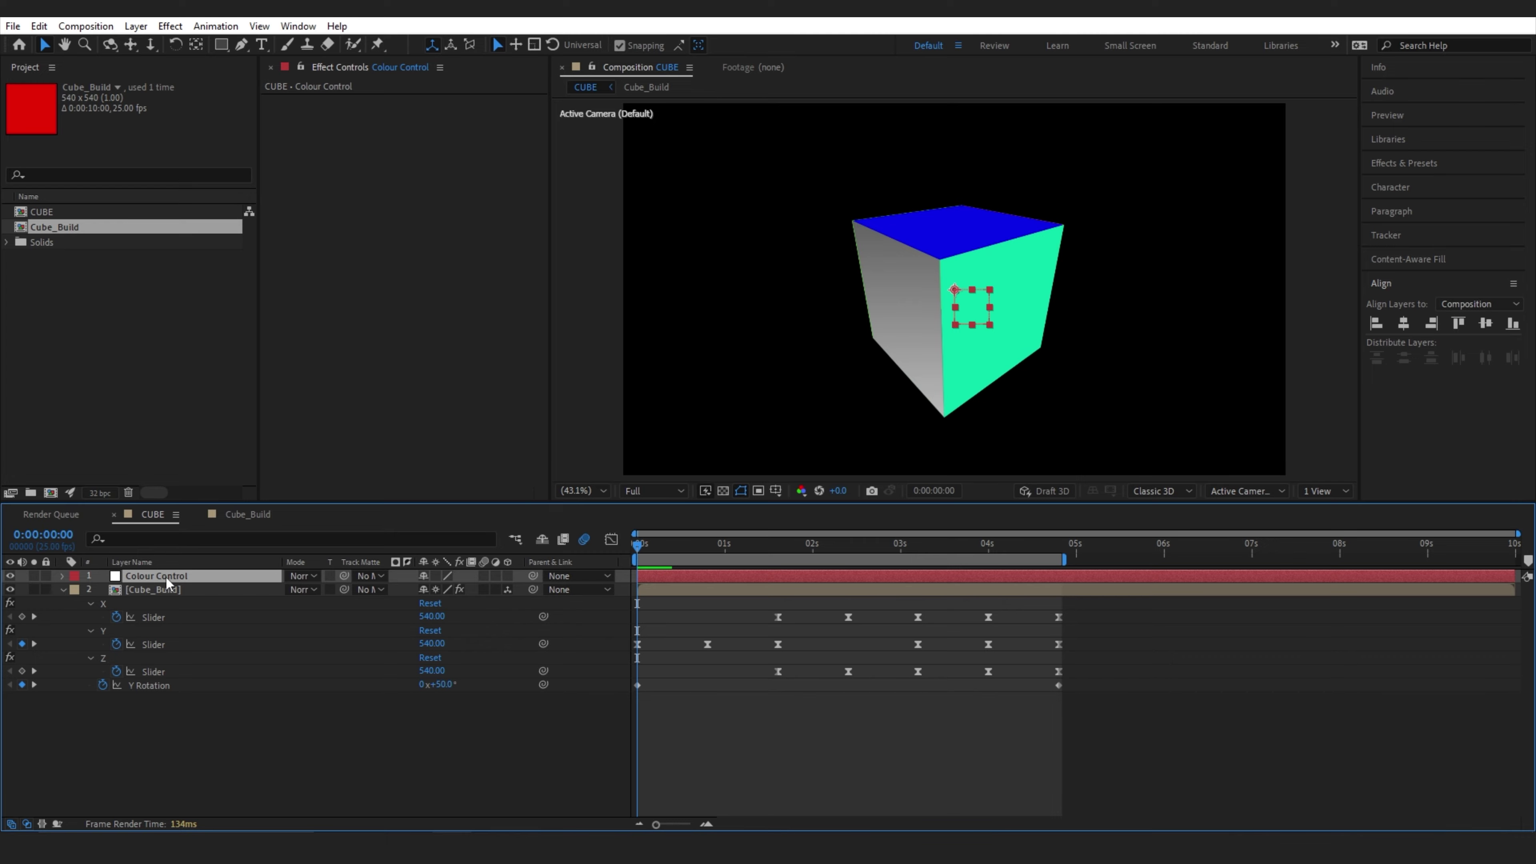
# Add a Color Control effect to the Colour Control null and rename the effect Colour 1
pyautogui.hotkey('ctrl', 'space')
pyautogui.write('olor co')
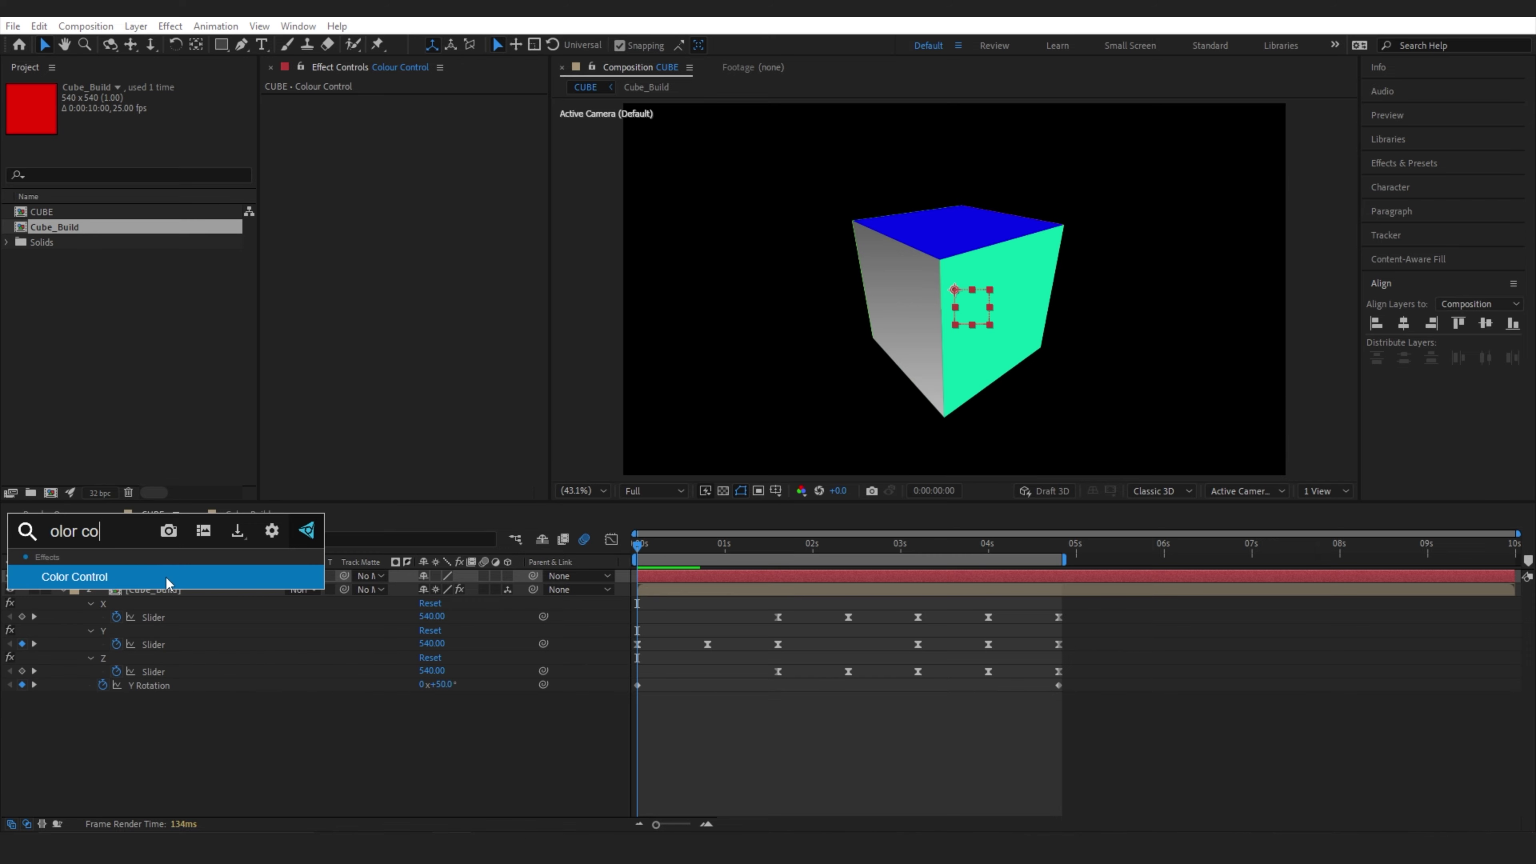
pyautogui.write('n')
pyautogui.press('Return')
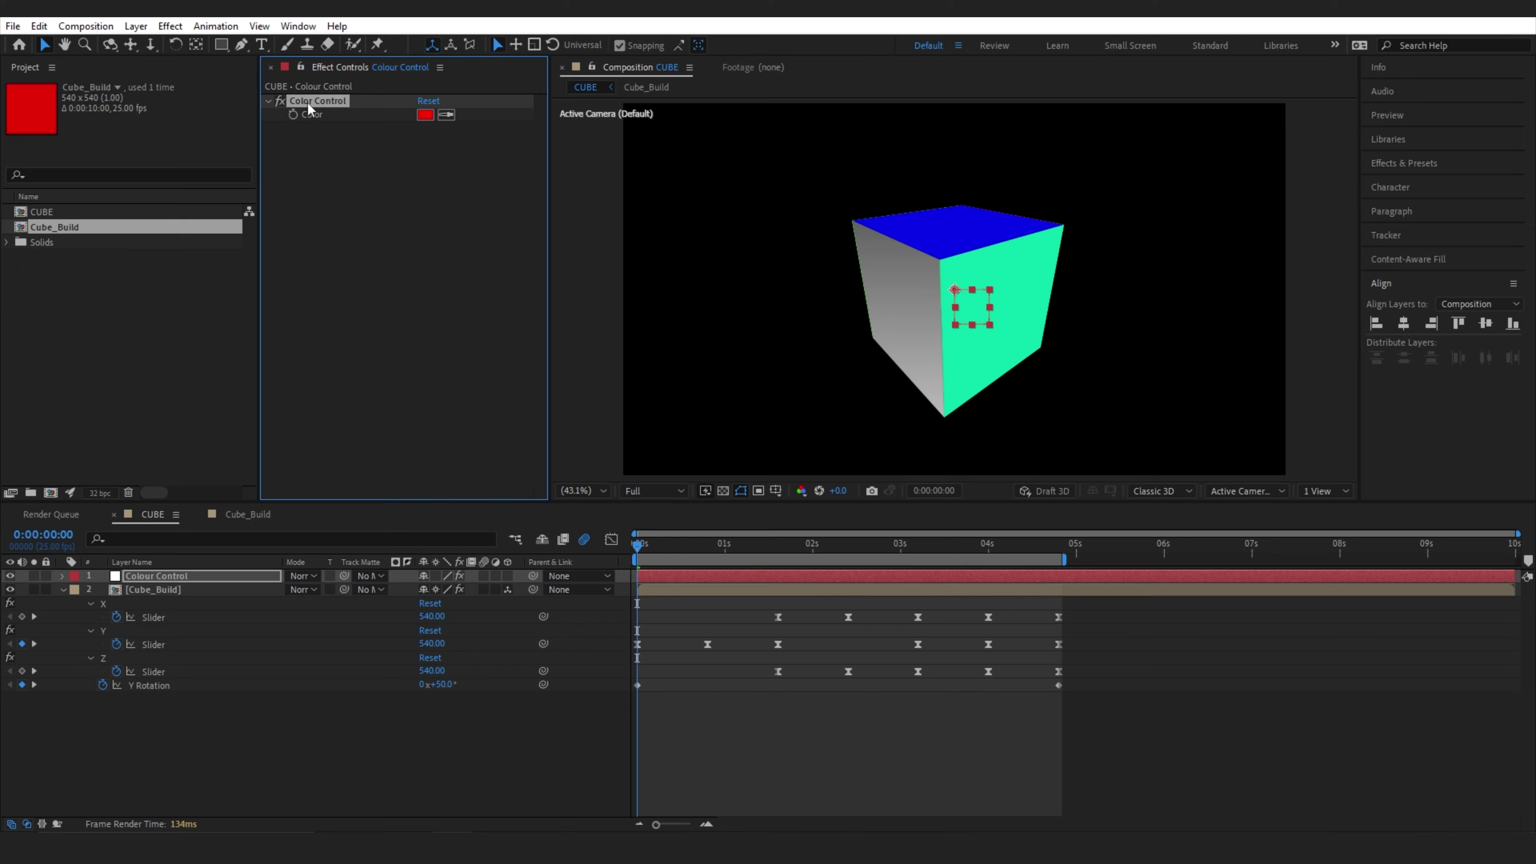
pyautogui.press('Return')
pyautogui.write('Colour')
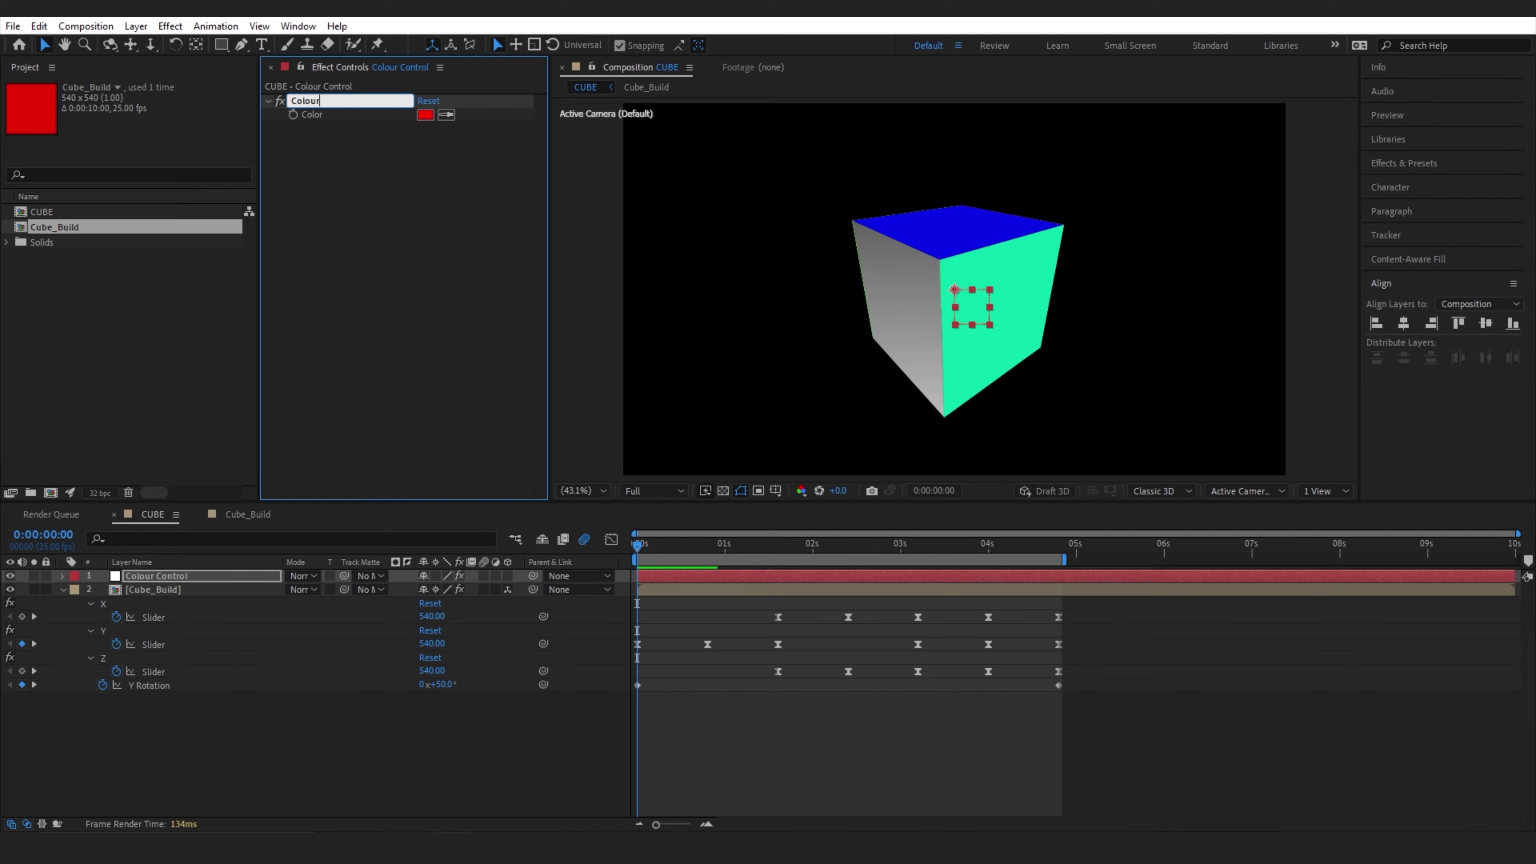
pyautogui.write(' 1')
pyautogui.press('Return')
# Duplicate the Colour 1 effect and set the copy's colour to blue
pyautogui.hotkey('ctrl', 'd')
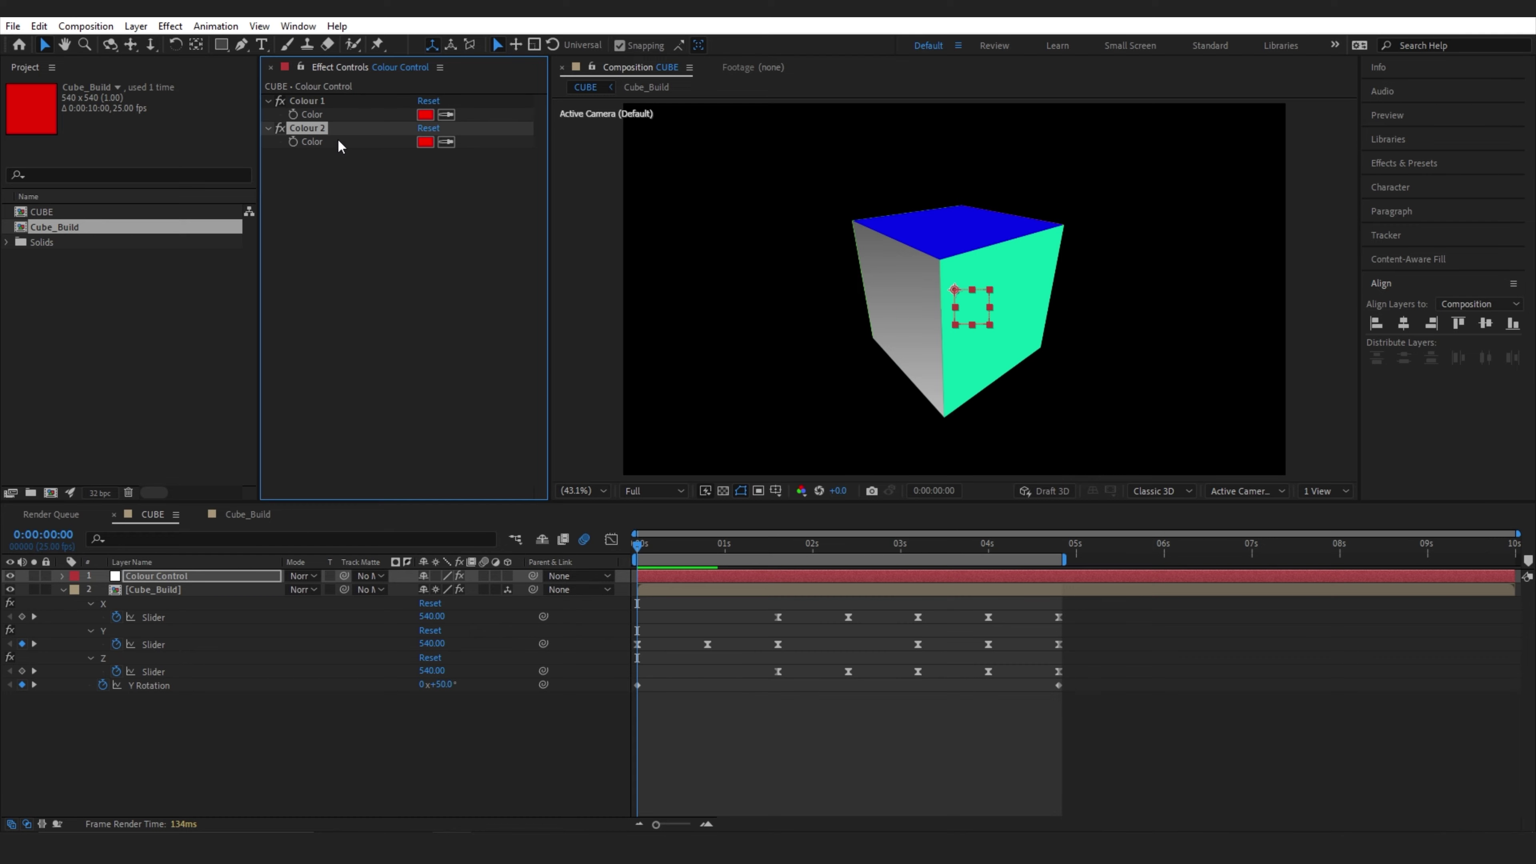
pyautogui.click(426, 142)
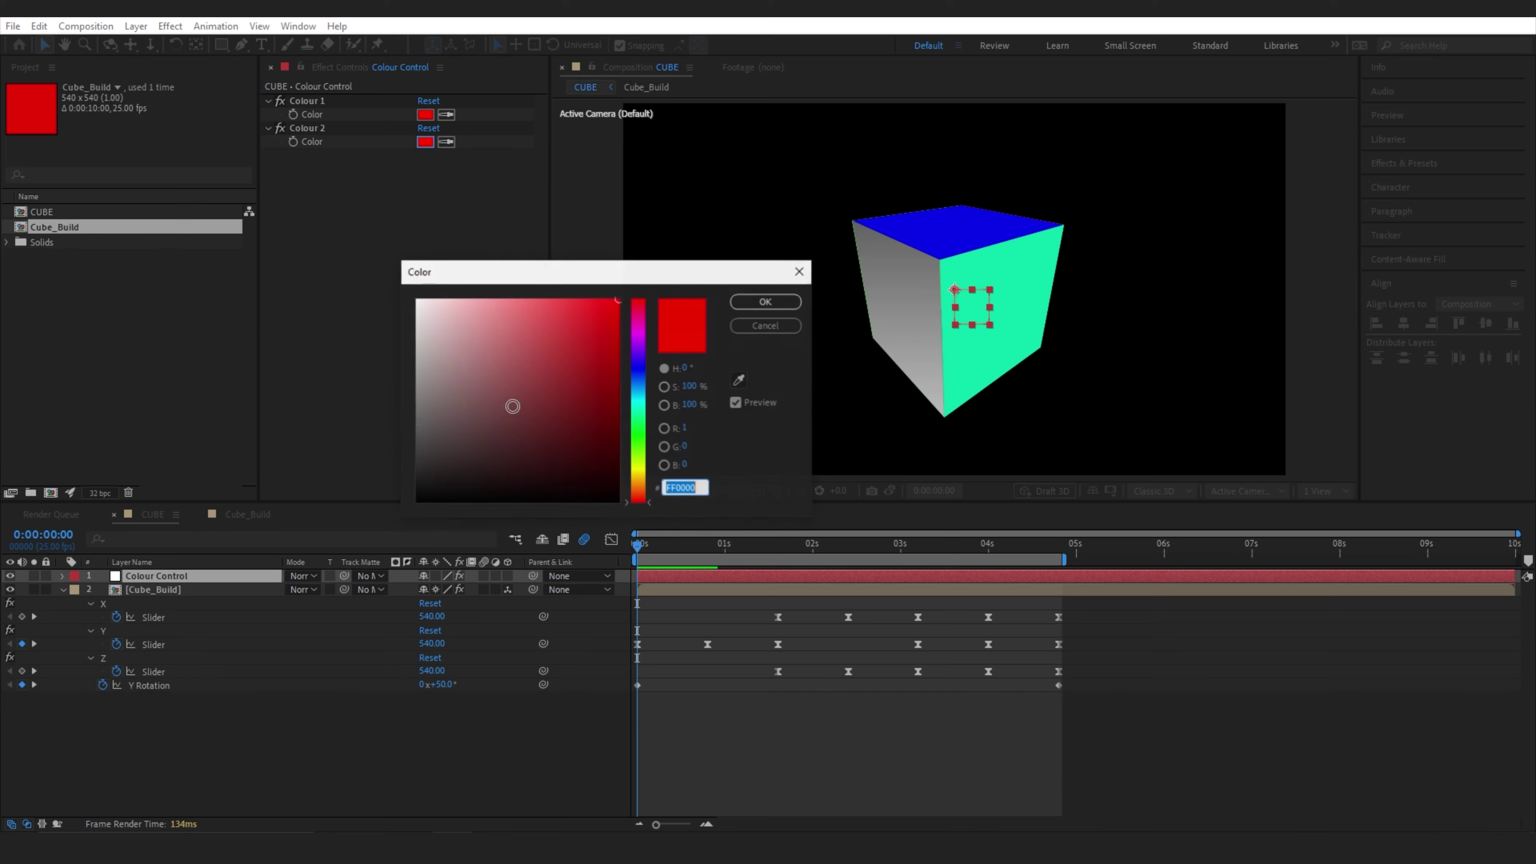
pyautogui.click(641, 375)
pyautogui.click(766, 301)
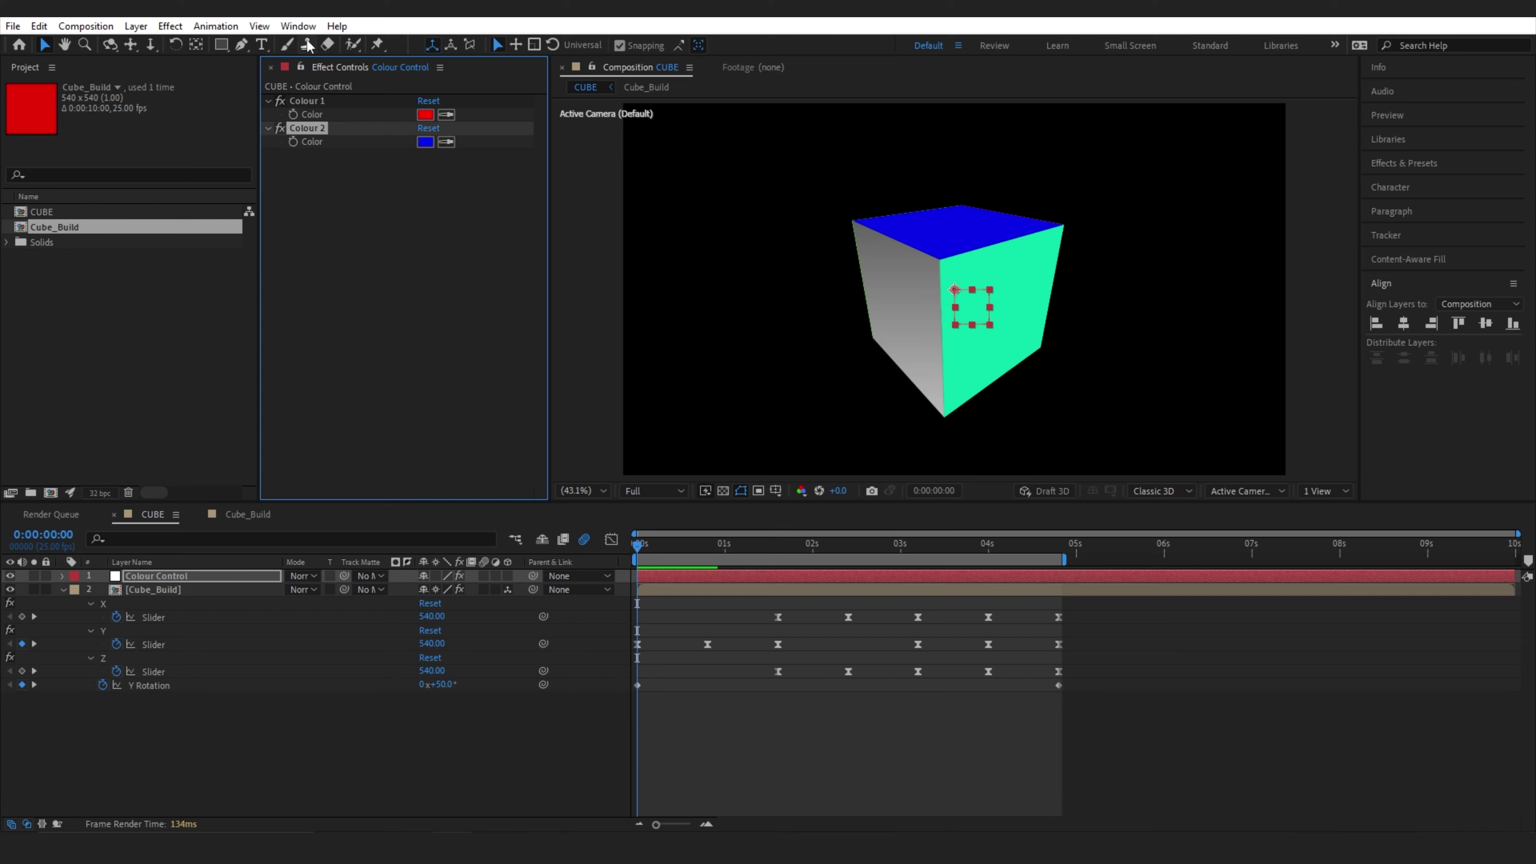
# Lock the Colour Control effects in view and link the Start Color of Front 2's Gradient Ramp in Cube_Build to Colour 1
pyautogui.click(304, 70)
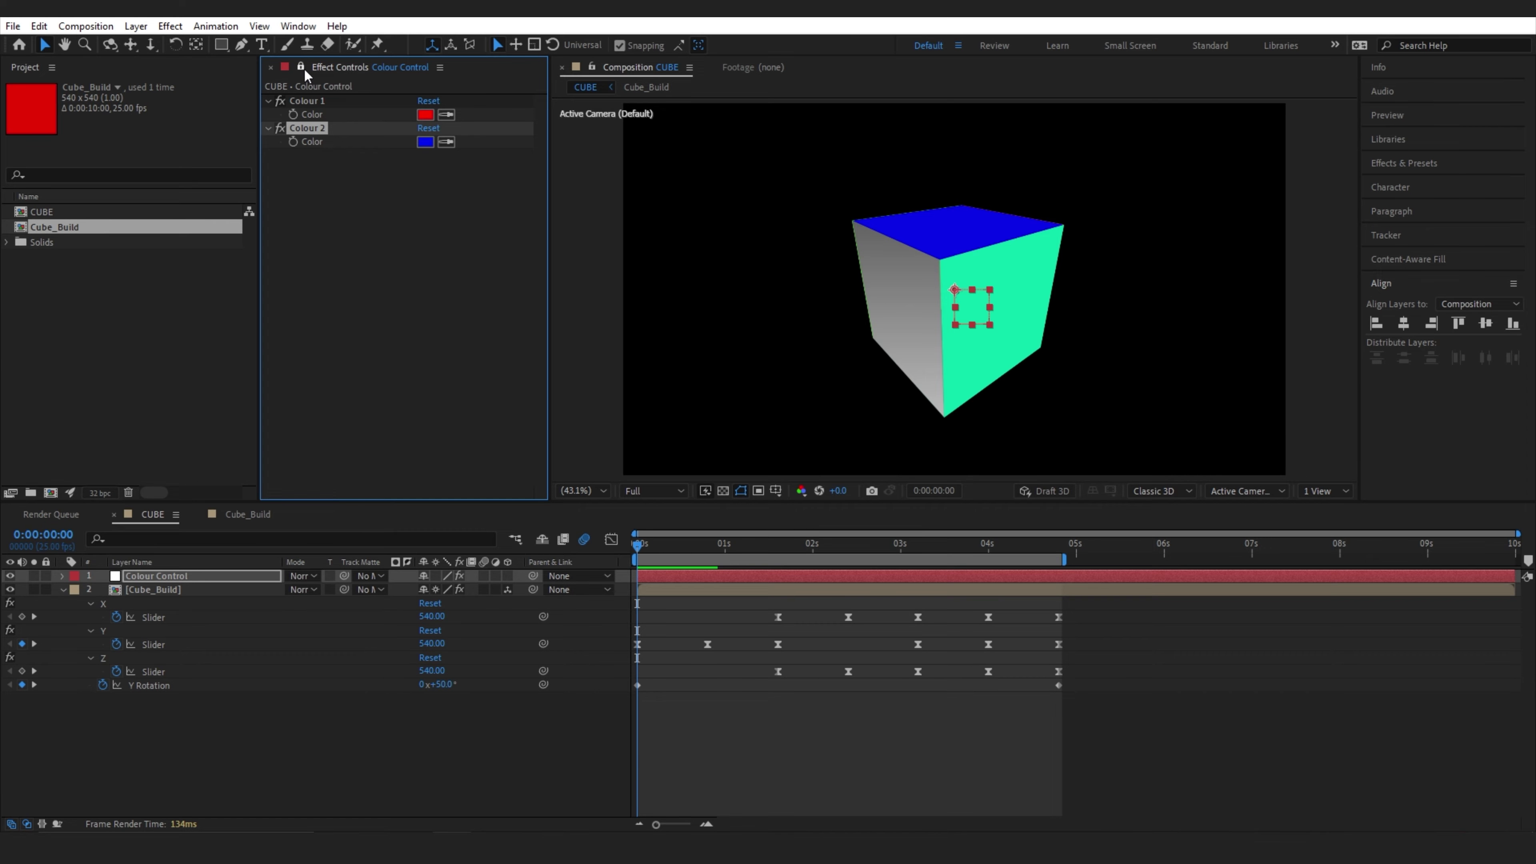
pyautogui.click(242, 513)
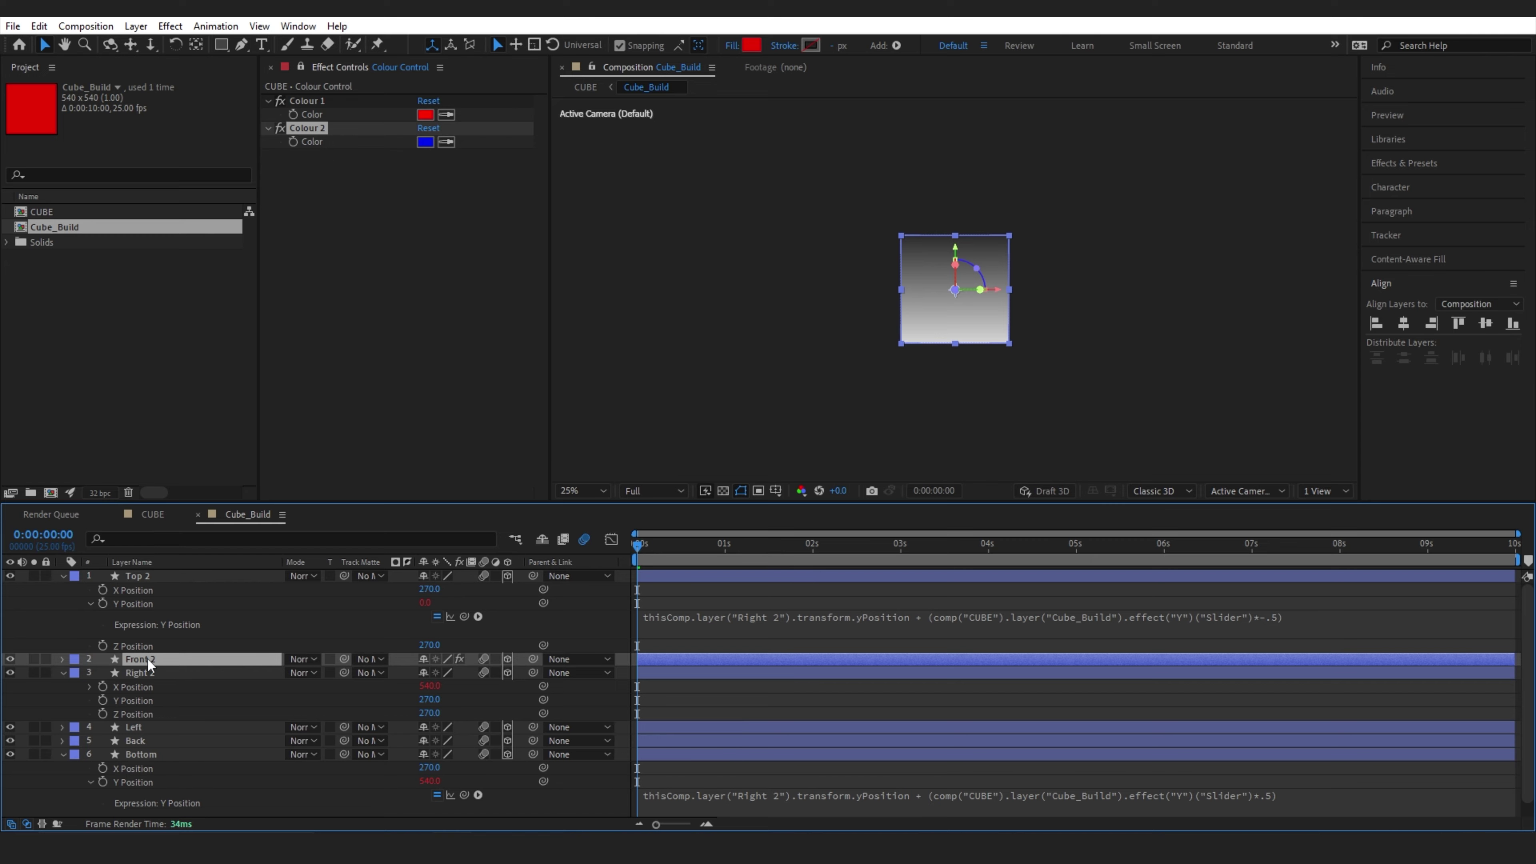
pyautogui.click(164, 538)
pyautogui.write('col')
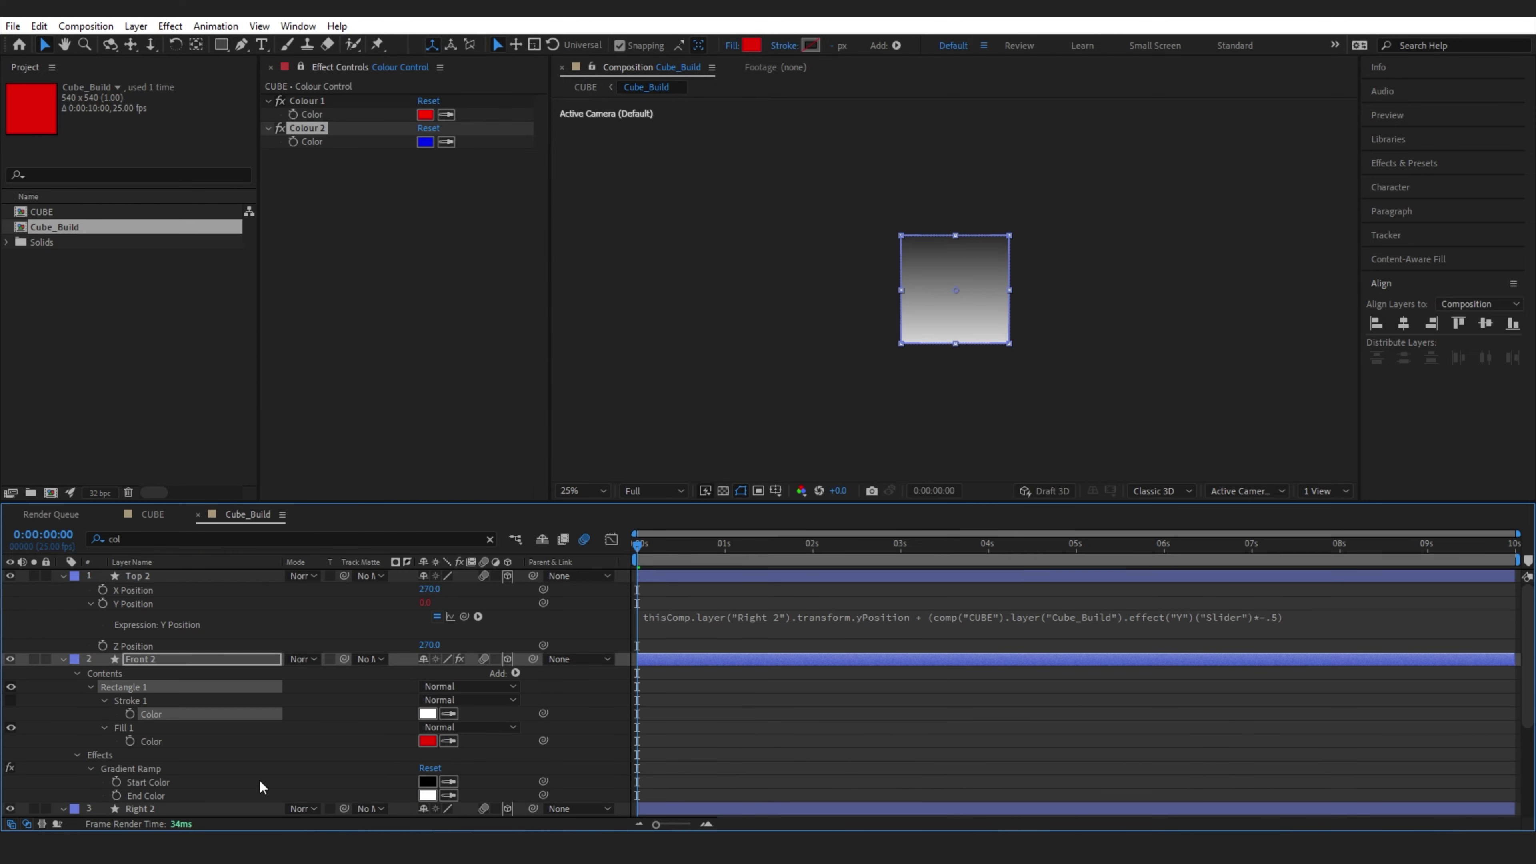
pyautogui.click(150, 781)
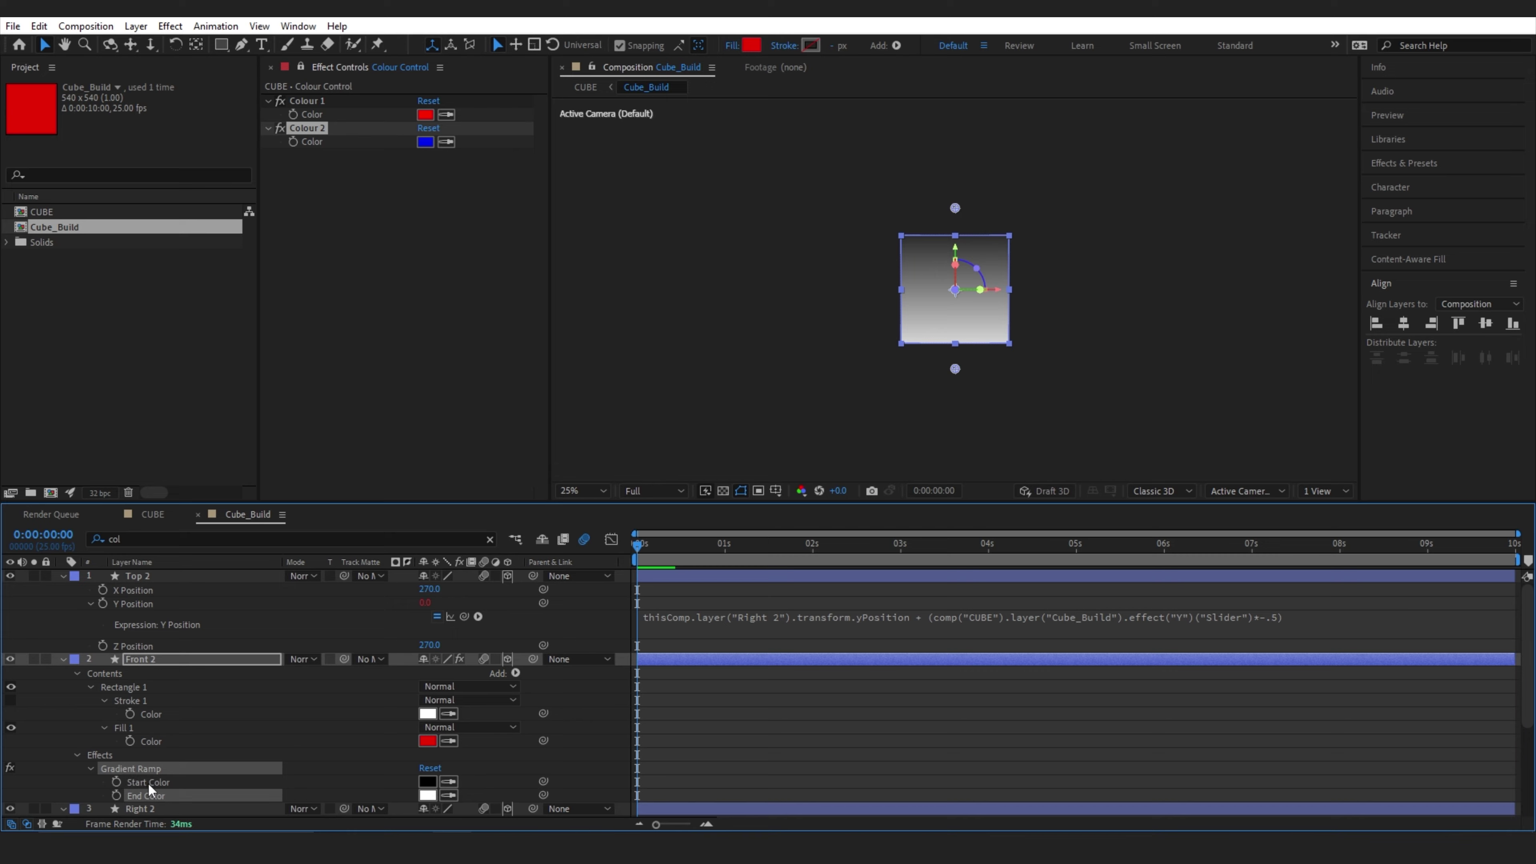
pyautogui.keyDown('alt'); pyautogui.click(117, 781); pyautogui.keyUp('alt')
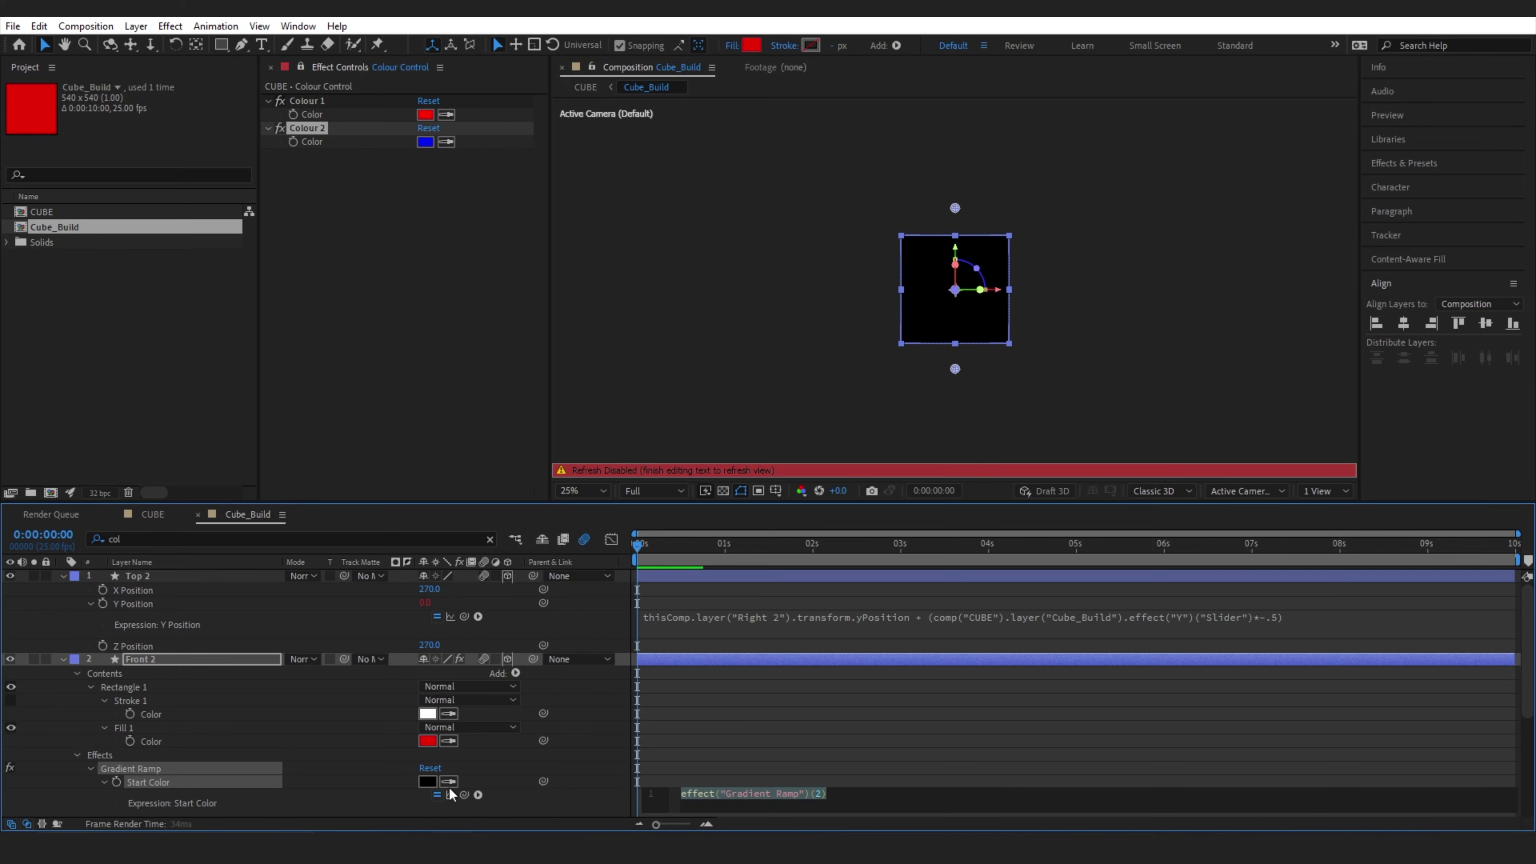
pyautogui.moveTo(465, 794); pyautogui.dragTo(312, 114)
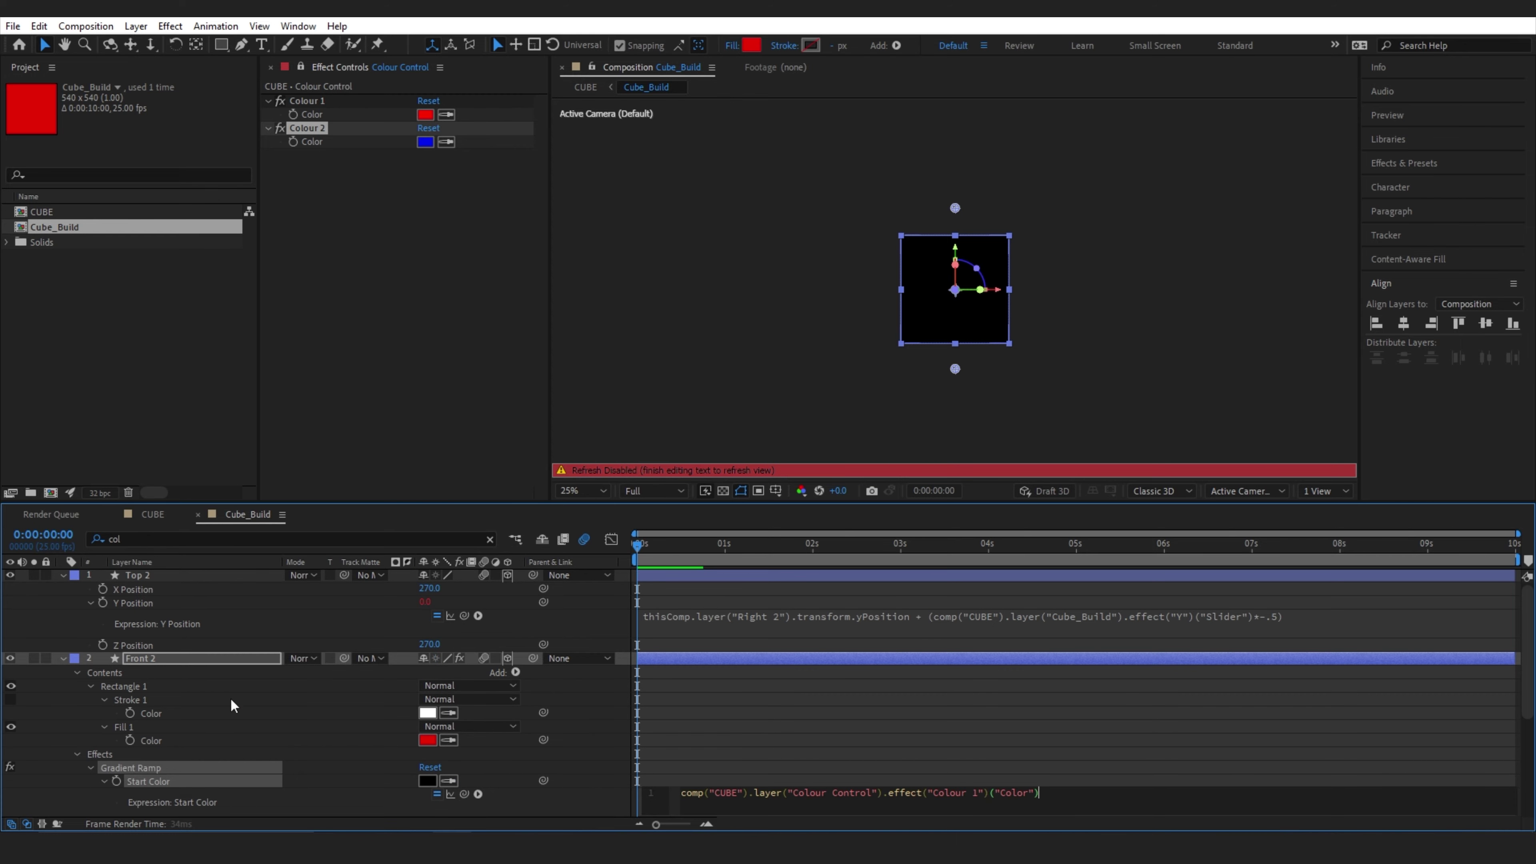
# Link the End Color of Front 2's Gradient Ramp to the Colour 2 control by expression
pyautogui.scroll(-3, 162, 770)
pyautogui.keyDown('alt'); pyautogui.click(116, 714); pyautogui.keyUp('alt')
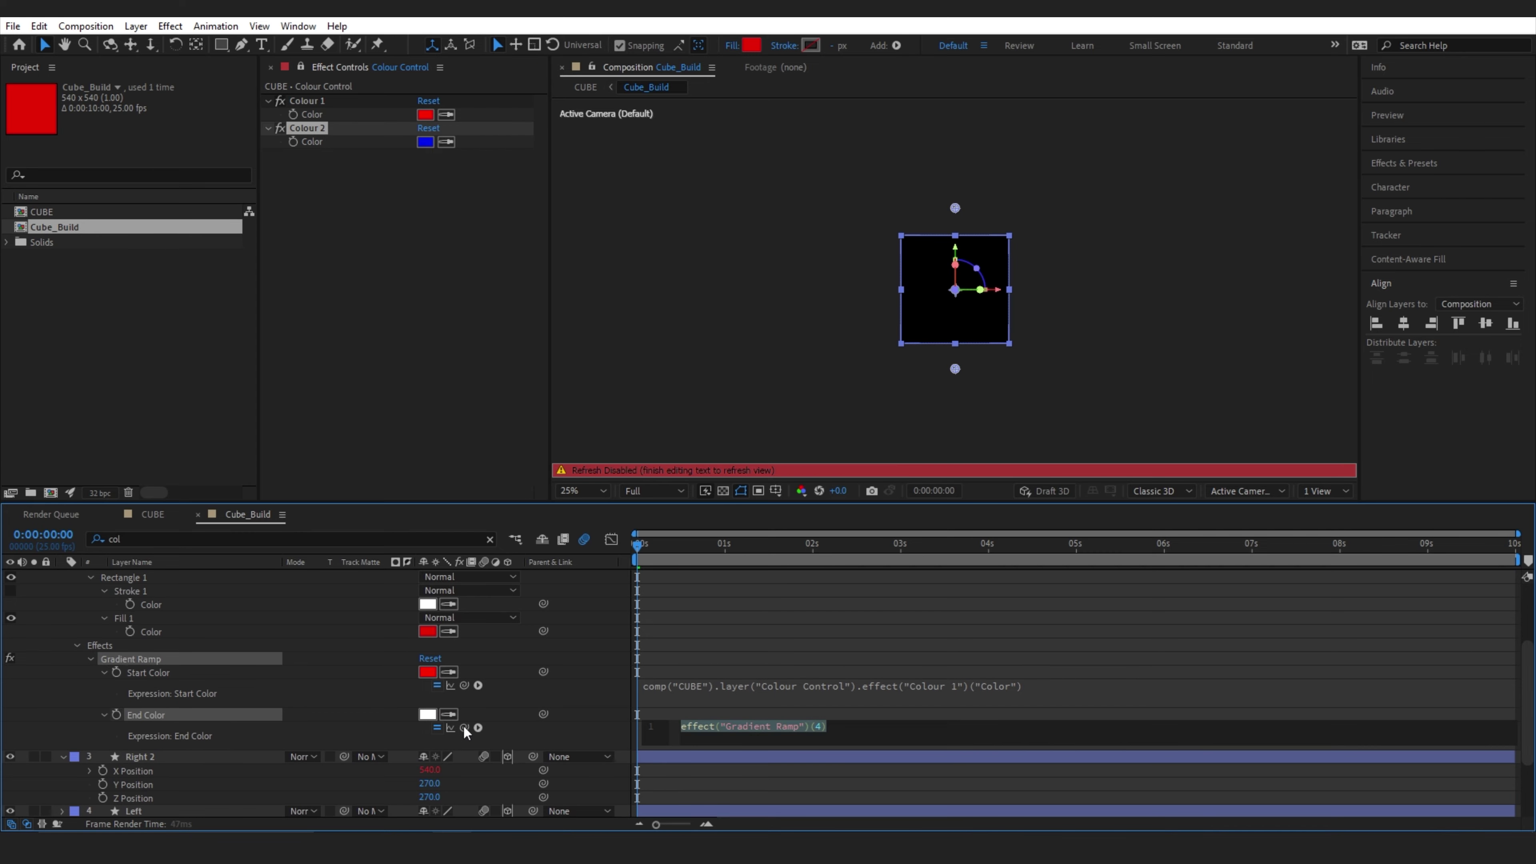
pyautogui.moveTo(464, 727); pyautogui.dragTo(312, 143)
pyautogui.click(331, 208)
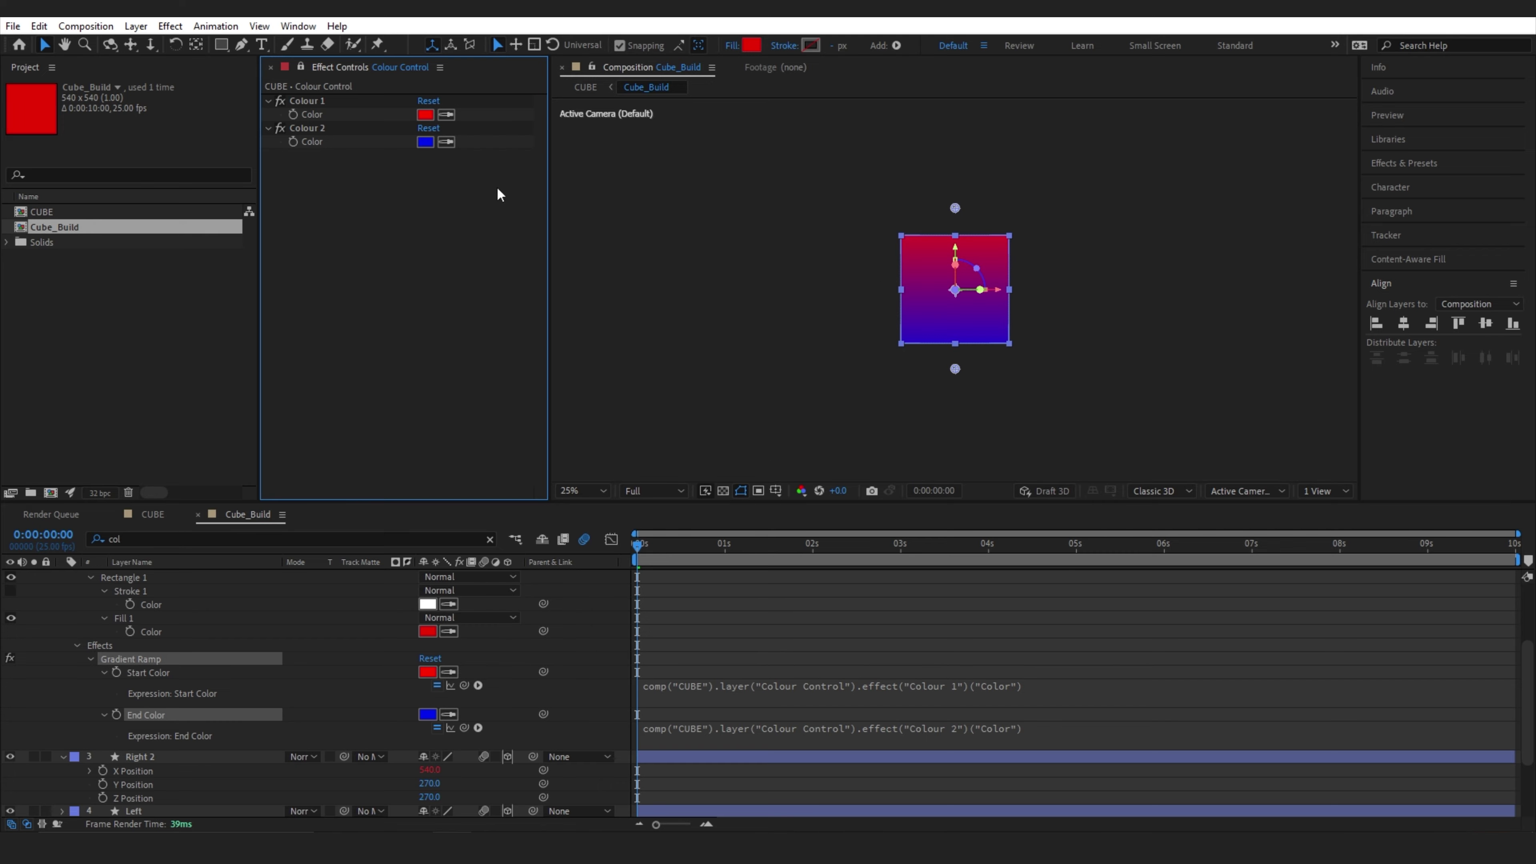
# Move the Front 2 ramp's end point to about 270, 600 and its start point to about 270, -64, closer to the face
pyautogui.moveTo(955, 369); pyautogui.dragTo(955, 355)
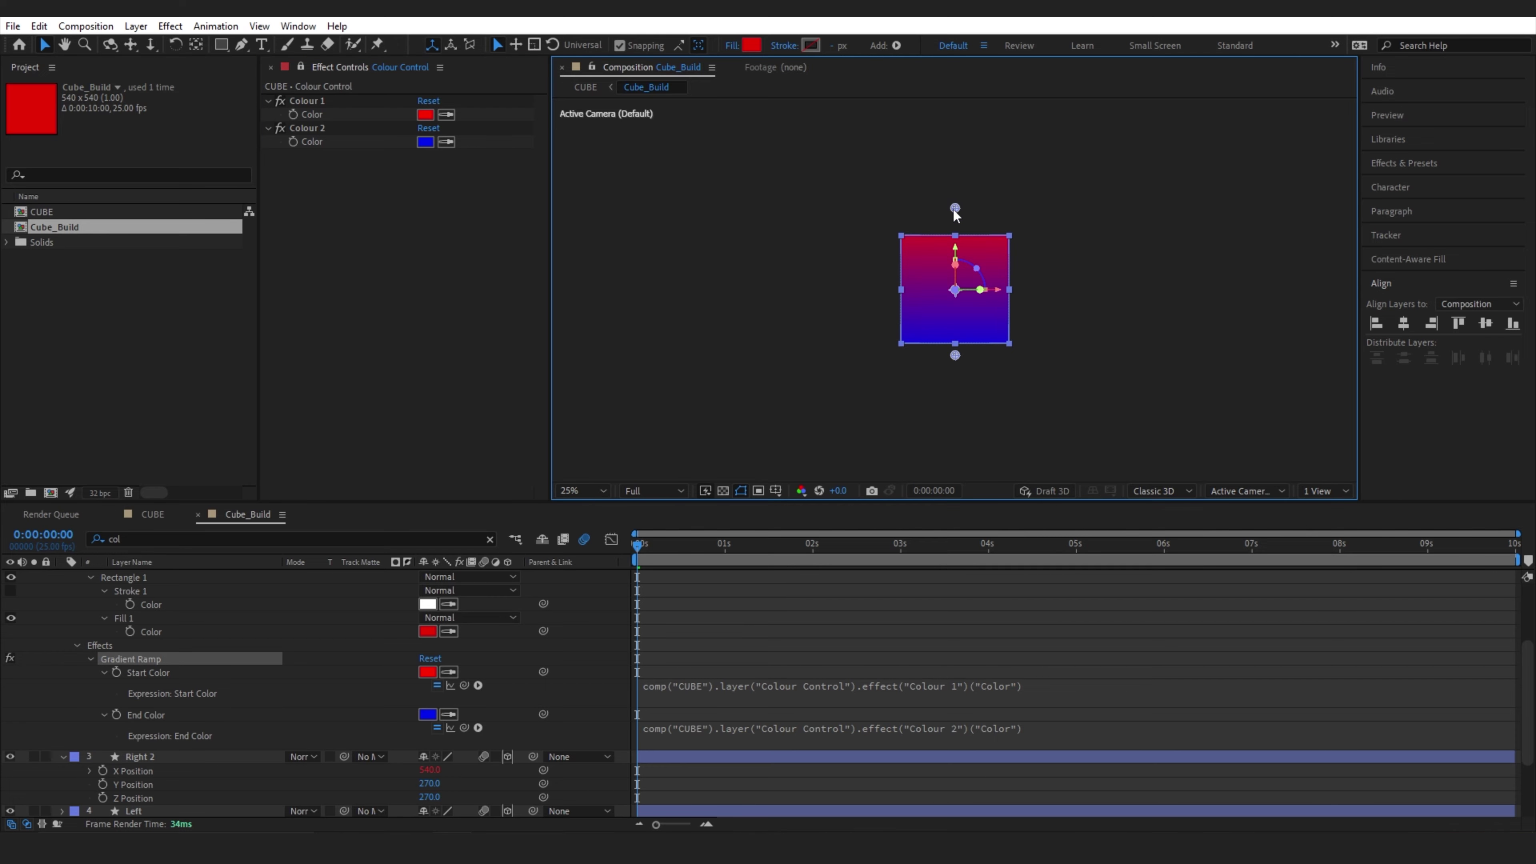
pyautogui.moveTo(954, 208); pyautogui.dragTo(954, 221)
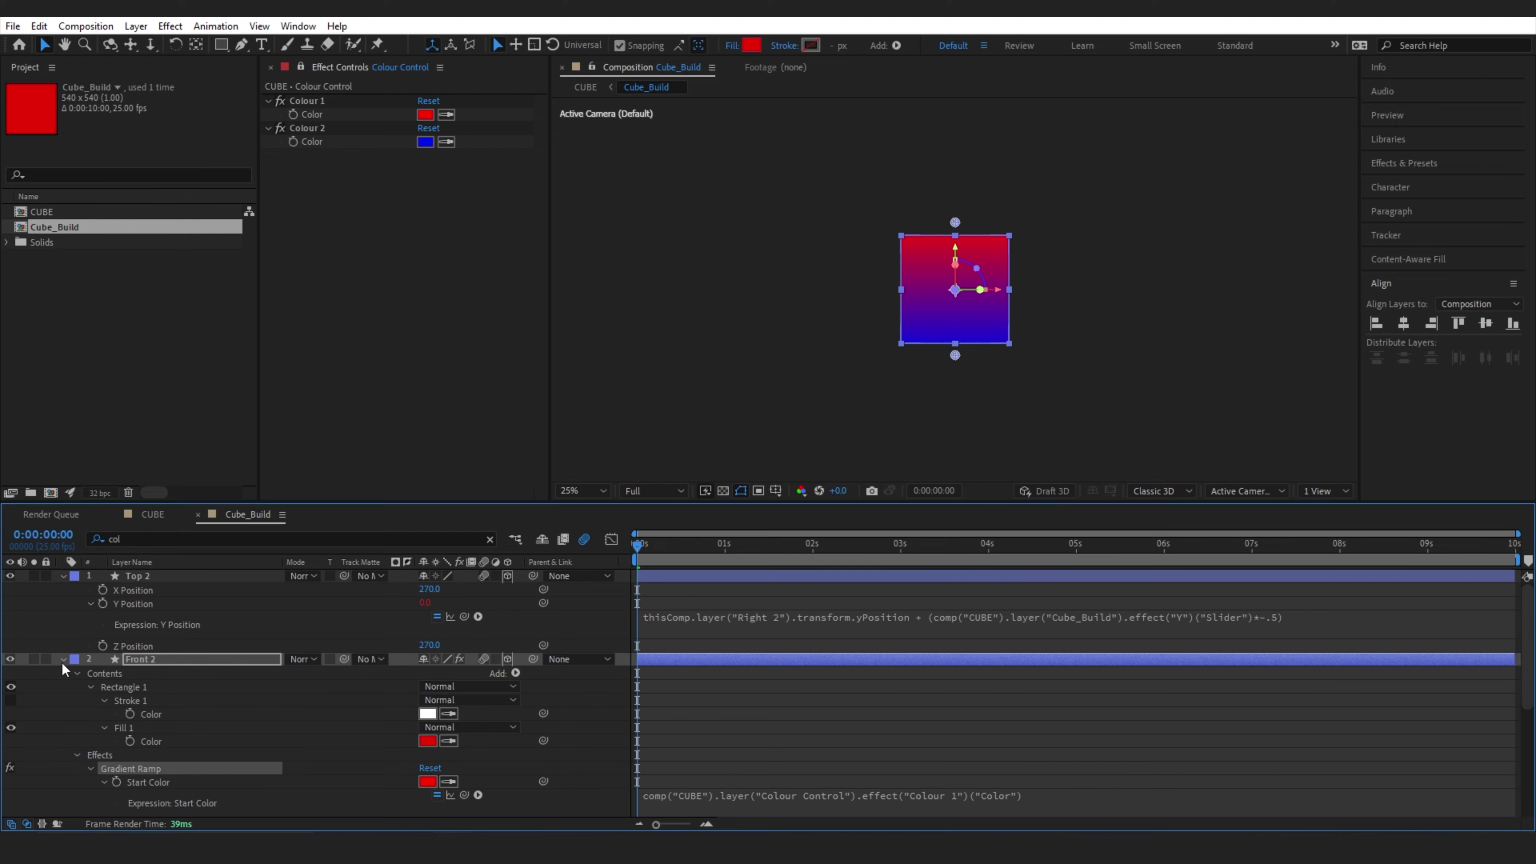
pyautogui.click(63, 659)
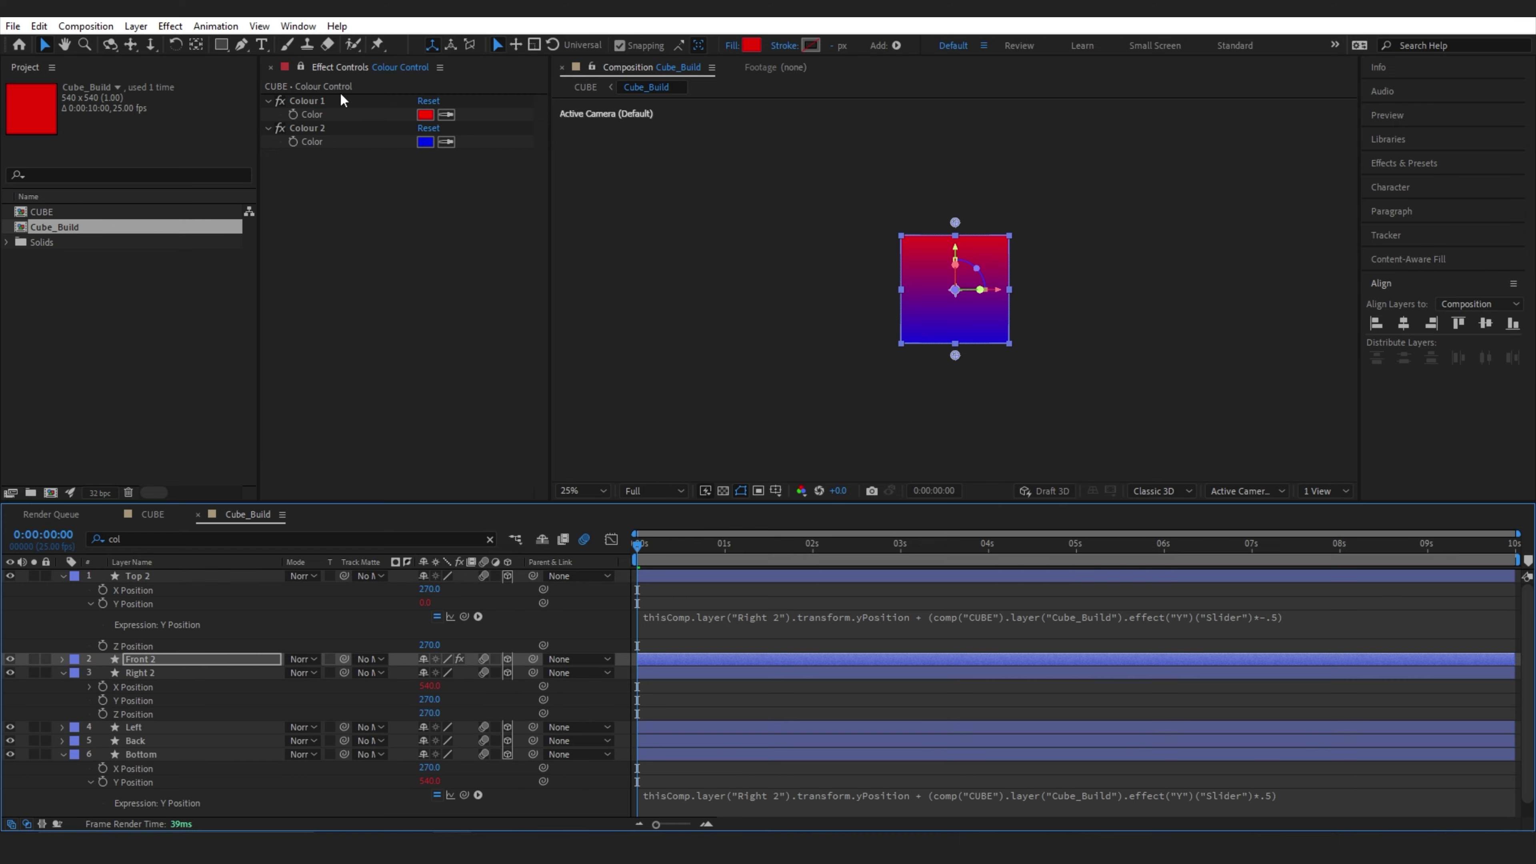
# Unlock the effect display and copy Front 2's Gradient Ramp to all the cube face layers
pyautogui.click(301, 67)
pyautogui.click(178, 661)
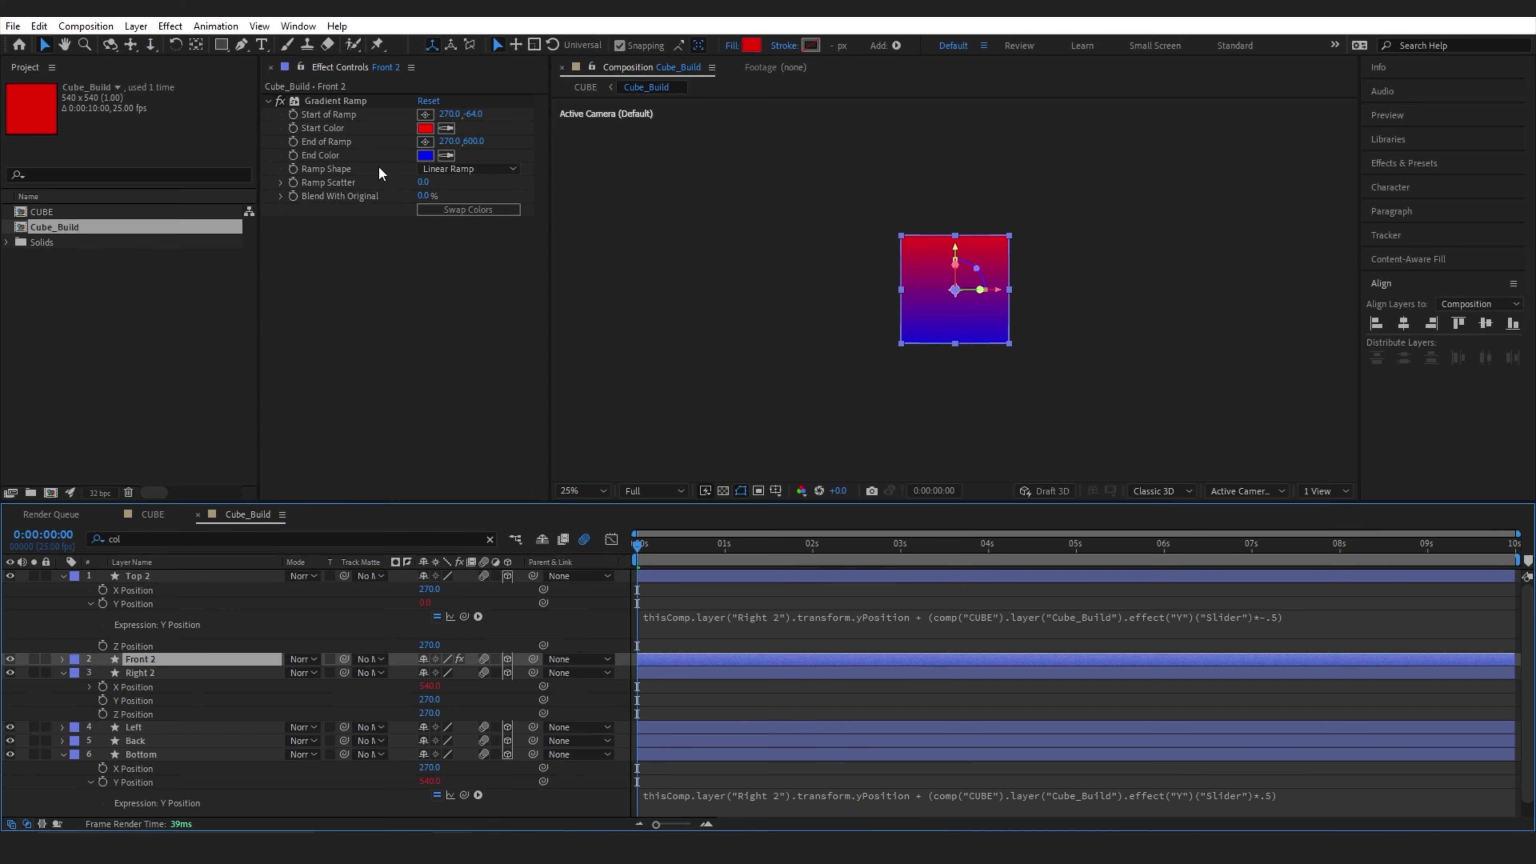
pyautogui.click(325, 99)
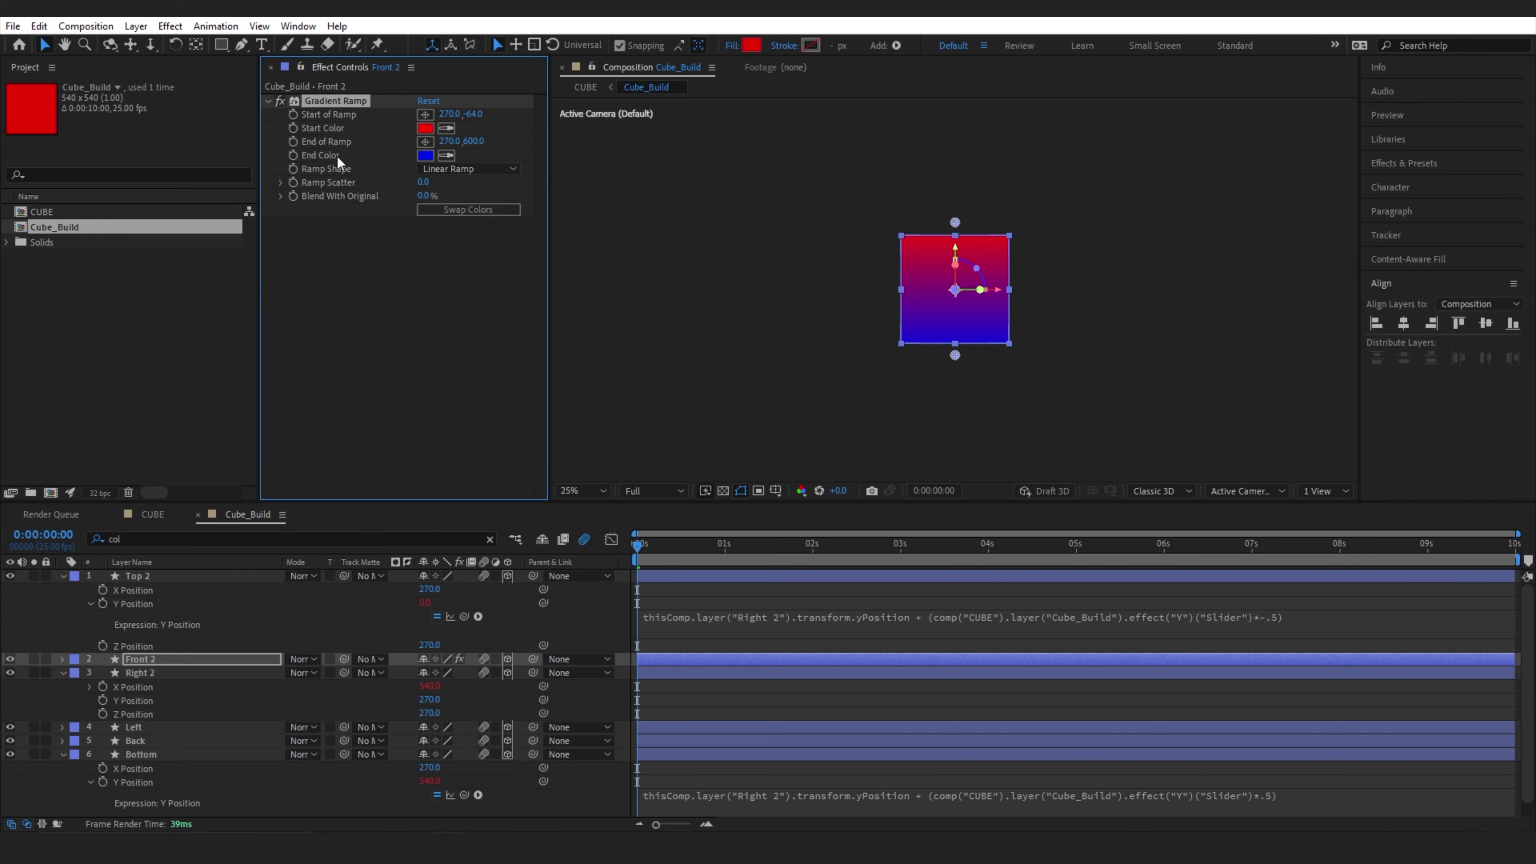
pyautogui.click(133, 582)
pyautogui.scroll(-1, 177, 673)
pyautogui.keyDown('shift'); pyautogui.click(165, 739); pyautogui.keyUp('shift')
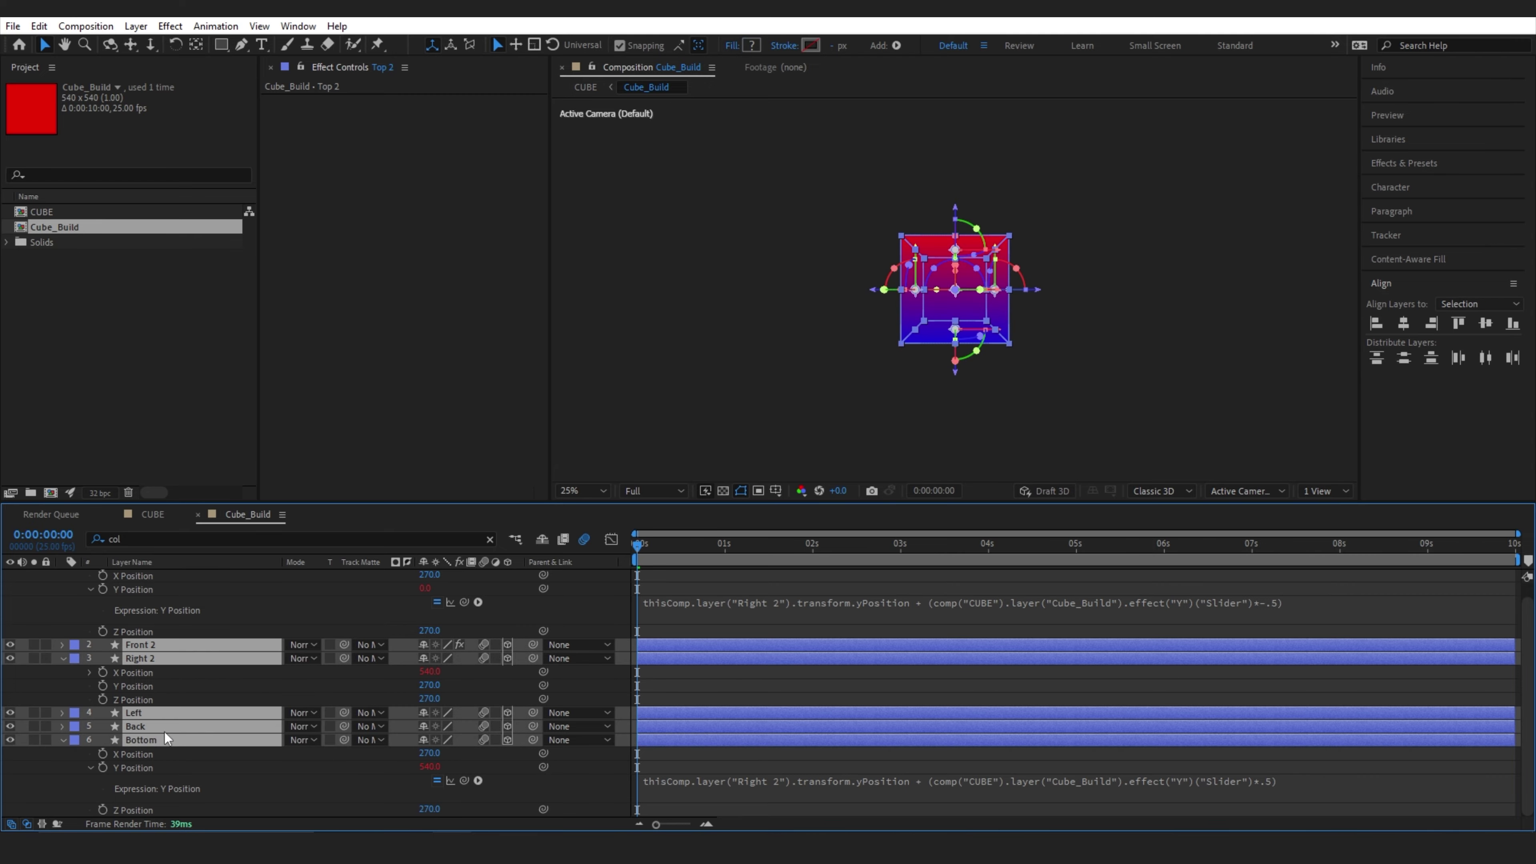
pyautogui.hotkey('ctrl', 'v')
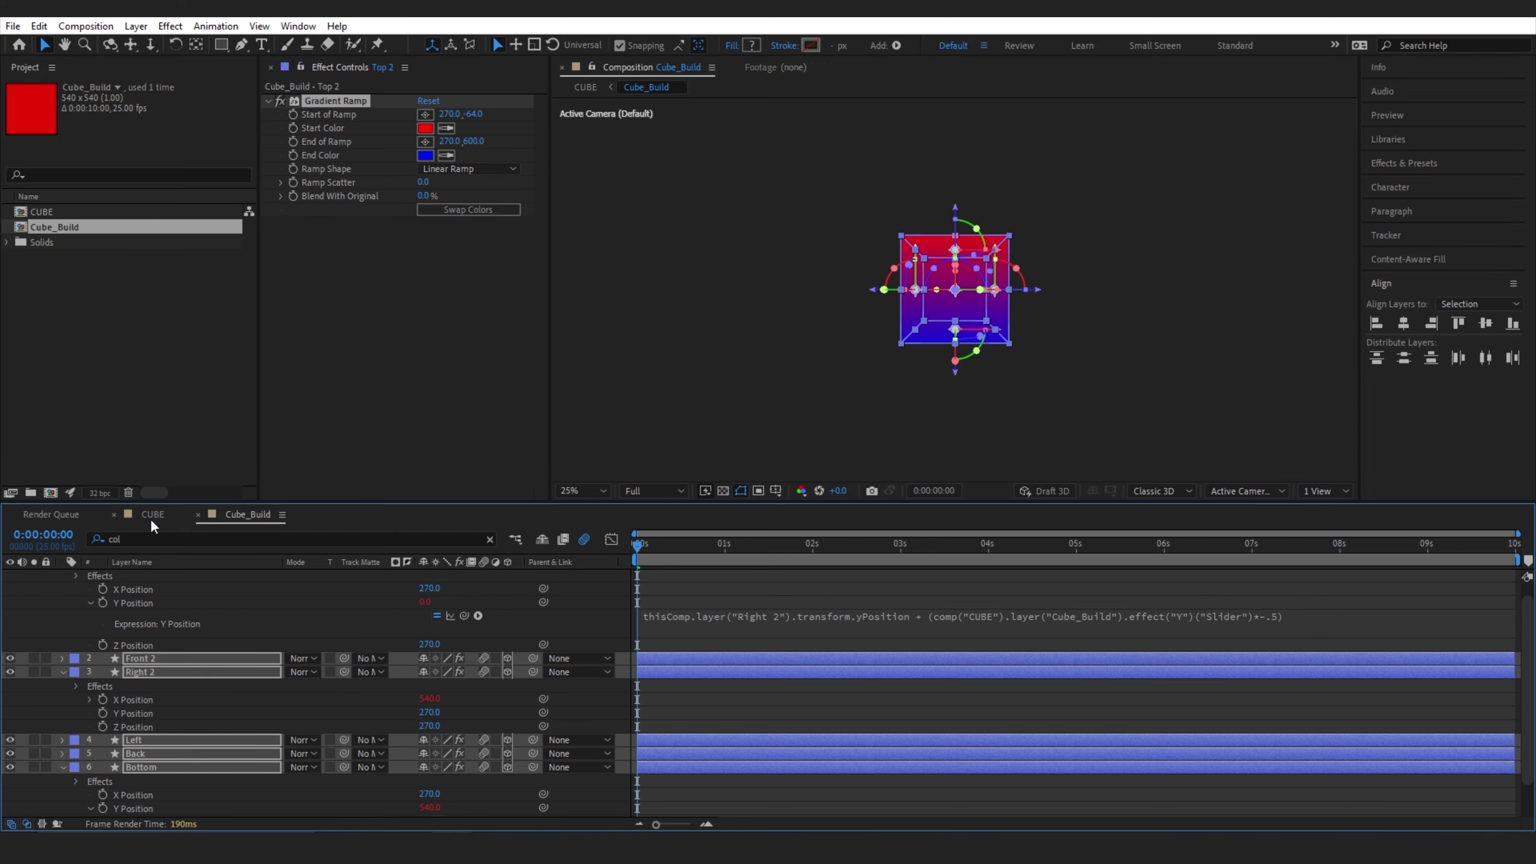
# Preview the CUBE composition to check the gradients on the animated cube
pyautogui.click(152, 514)
pyautogui.press('space')
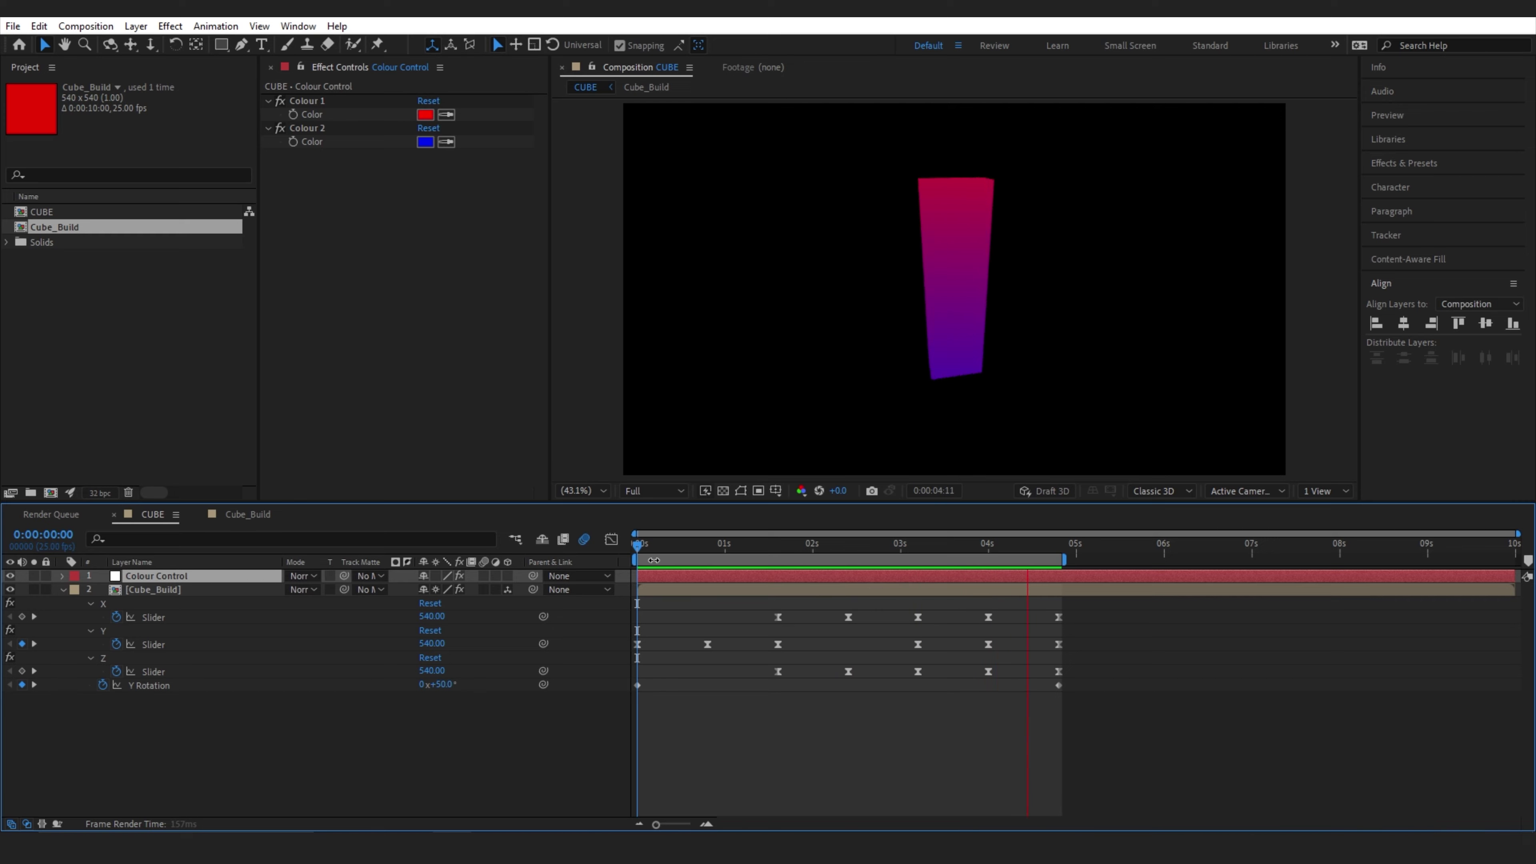
pyautogui.press('space')
# In Cube_Build, change the Top 2 face's Gradient Ramp shape to Radial Ramp
pyautogui.click(249, 513)
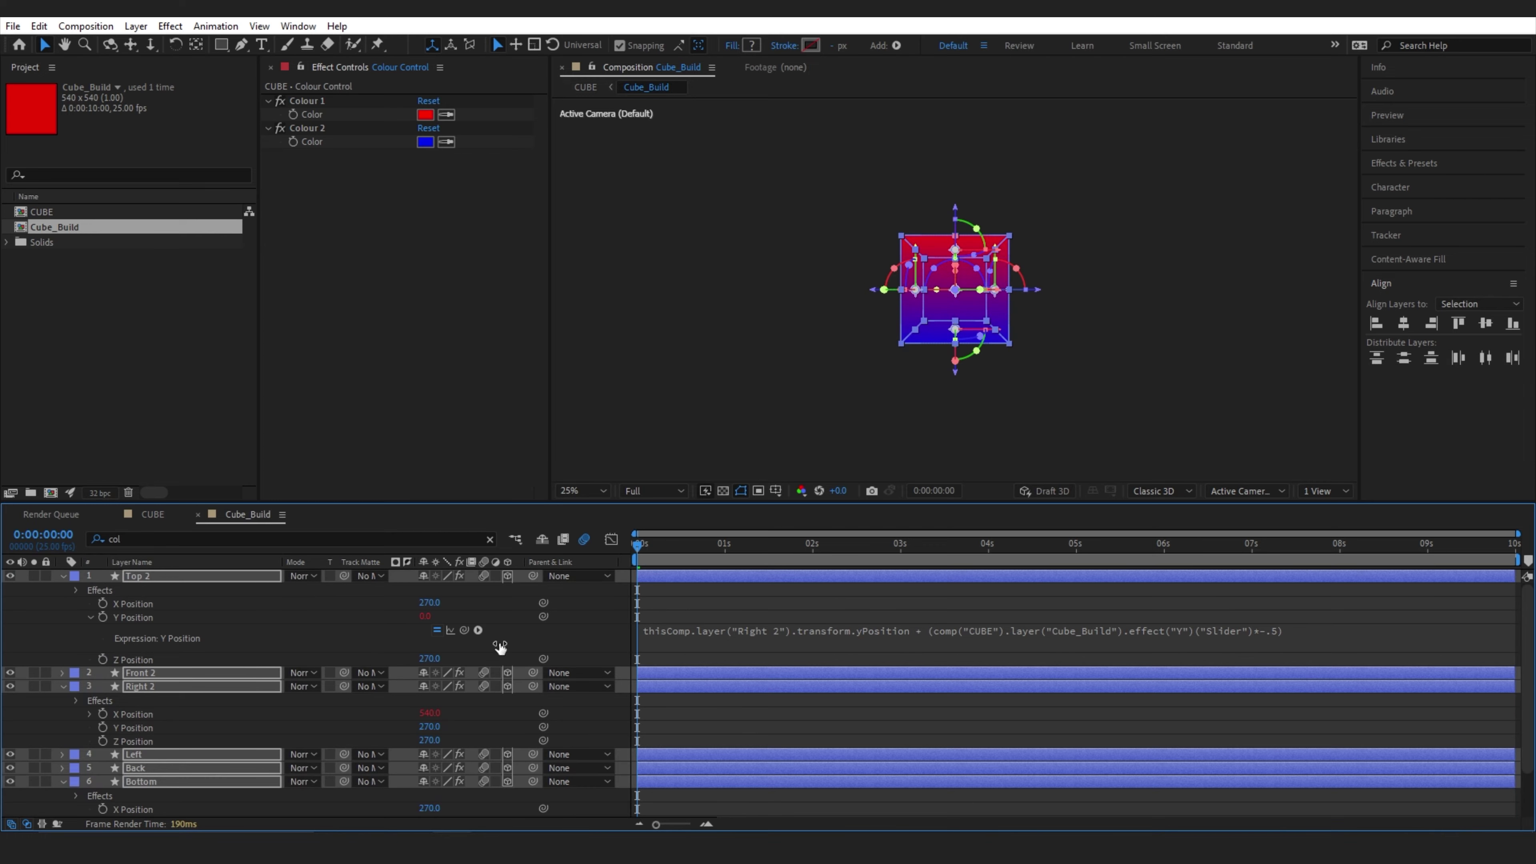
pyautogui.click(465, 169)
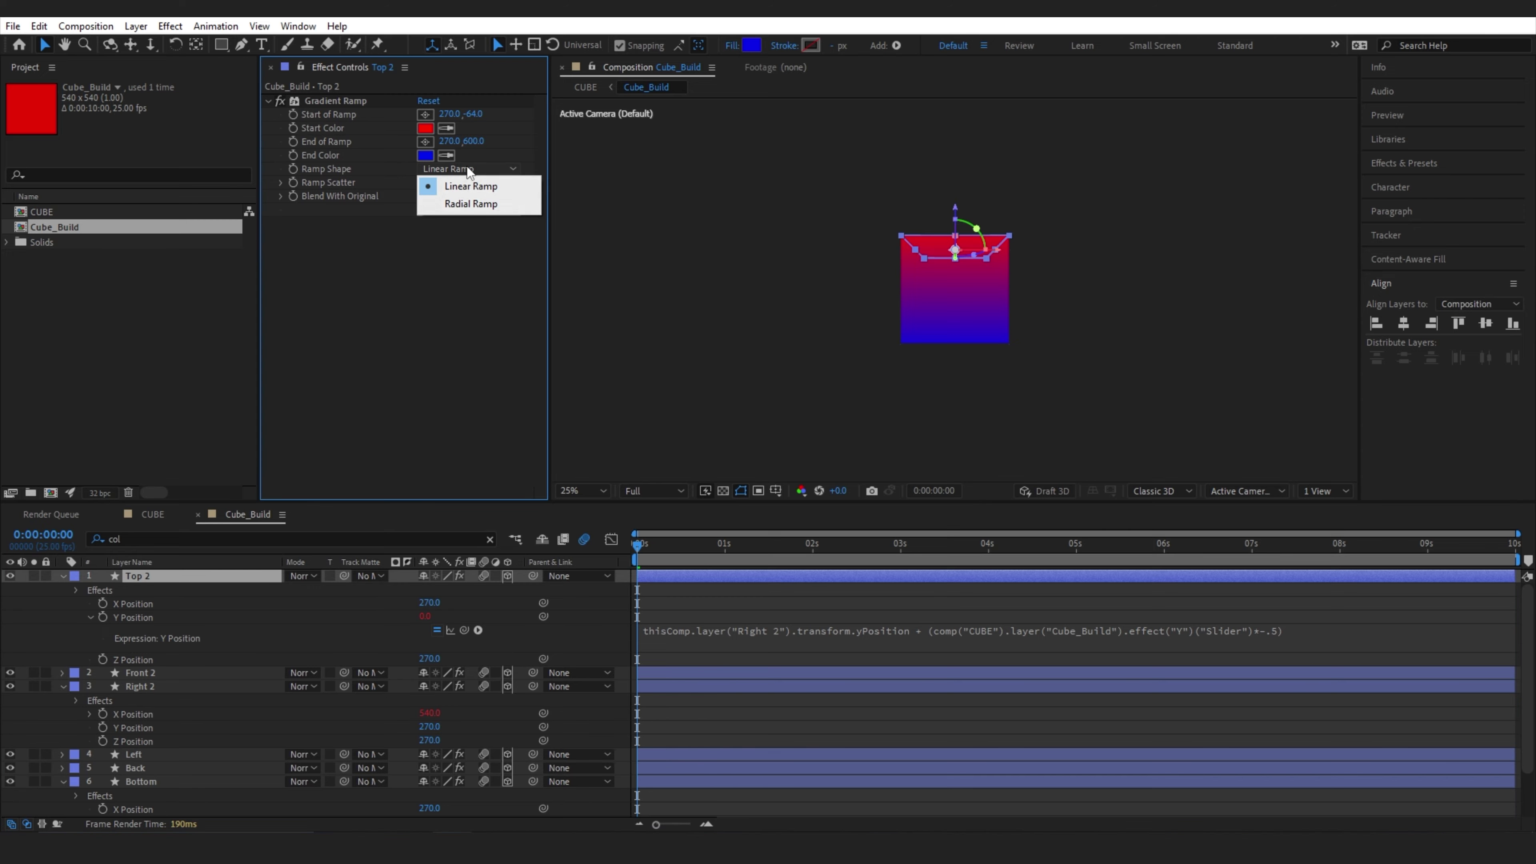
pyautogui.click(463, 202)
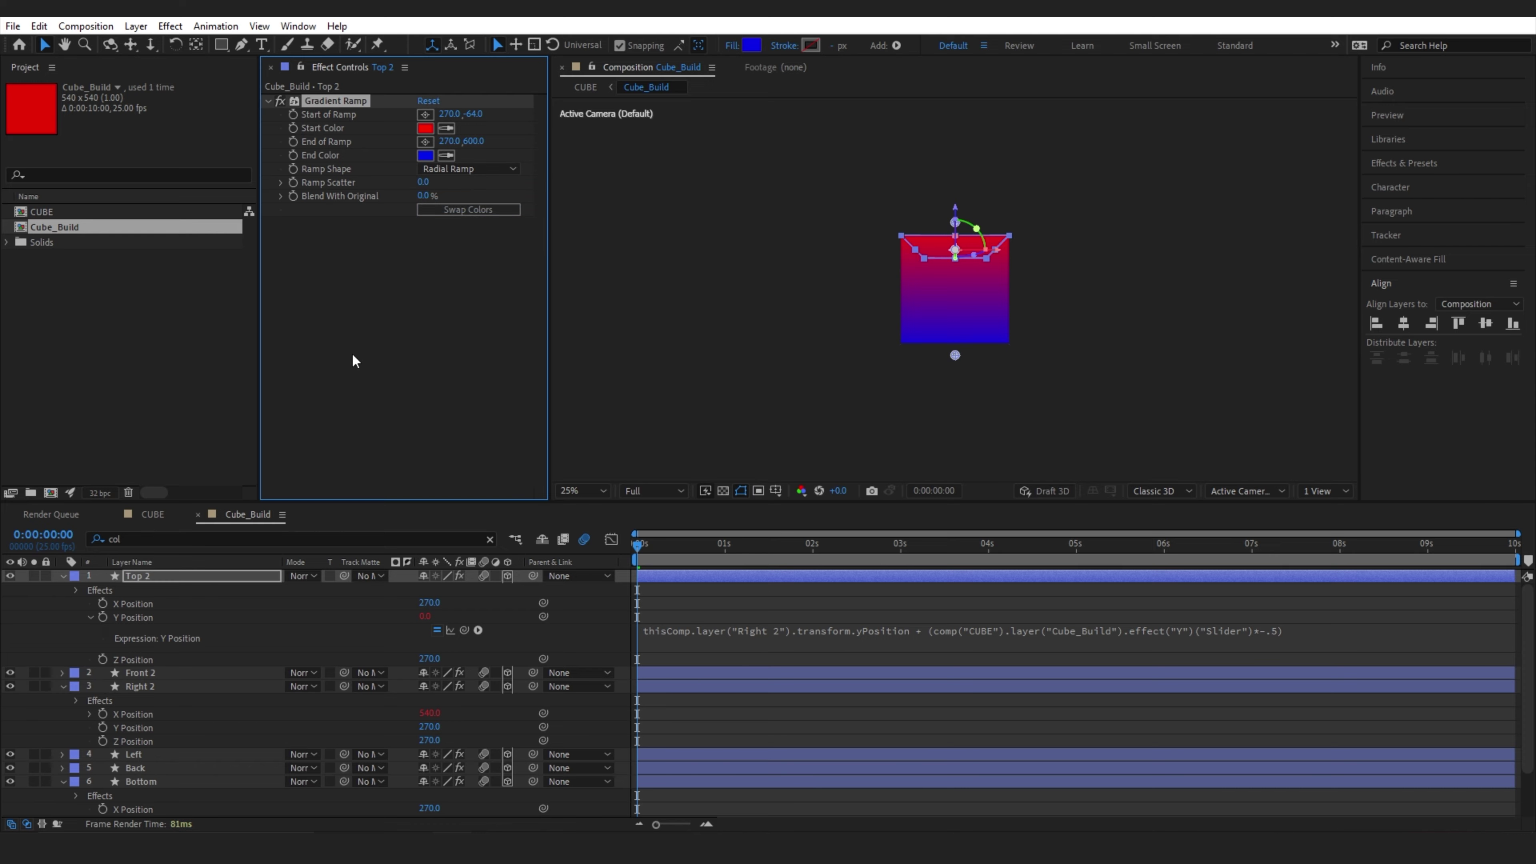
# Reverse the Right 2 face's gradient by swapping its ramp's start and end points vertically
pyautogui.click(149, 685)
pyautogui.keyDown('ctrl'); pyautogui.click(149, 754); pyautogui.keyUp('ctrl')
pyautogui.click(151, 686)
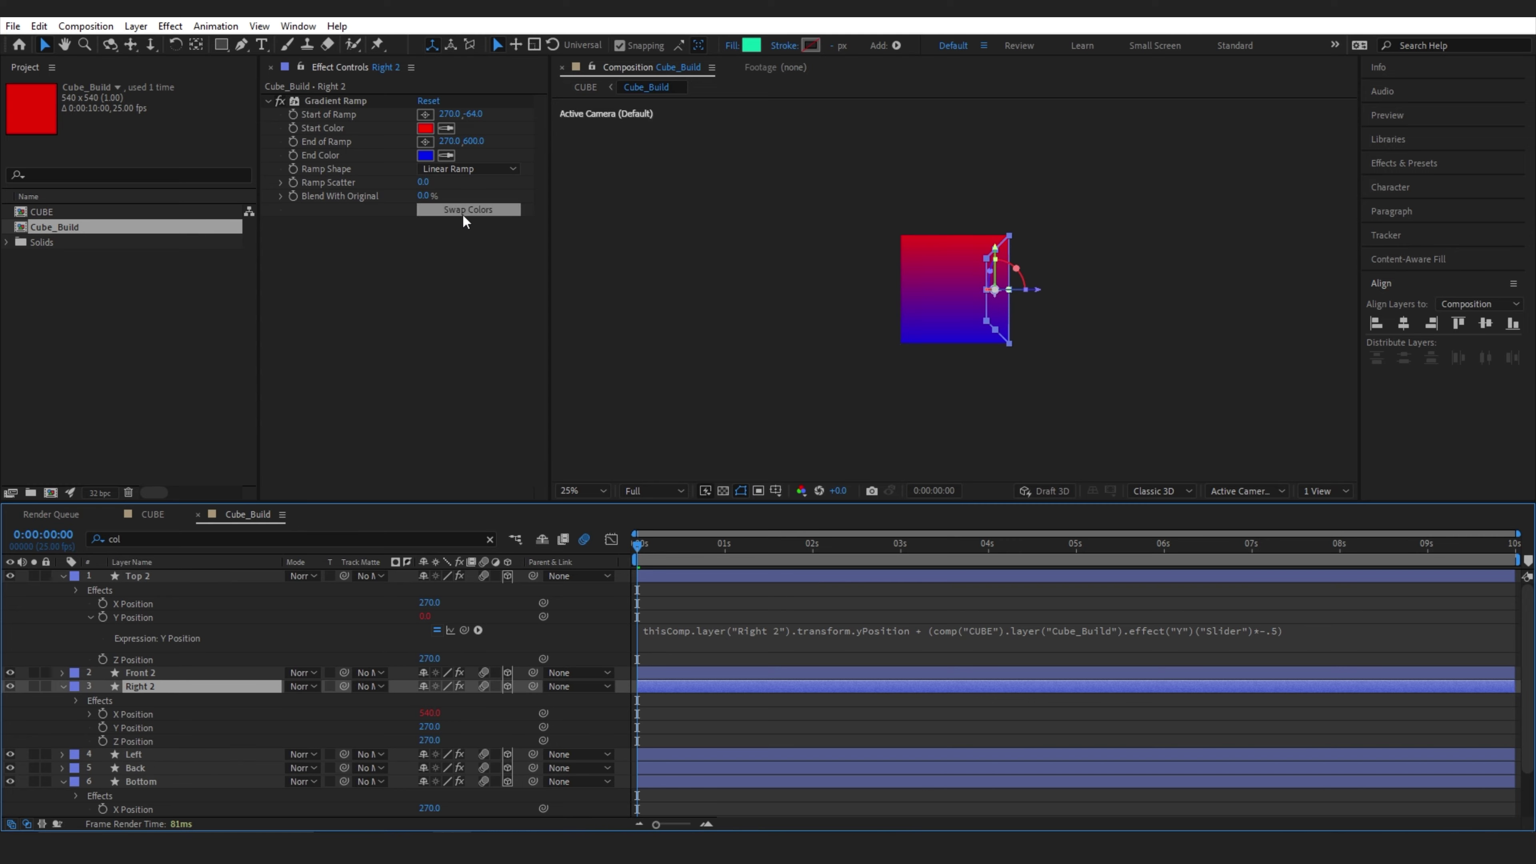
pyautogui.click(340, 101)
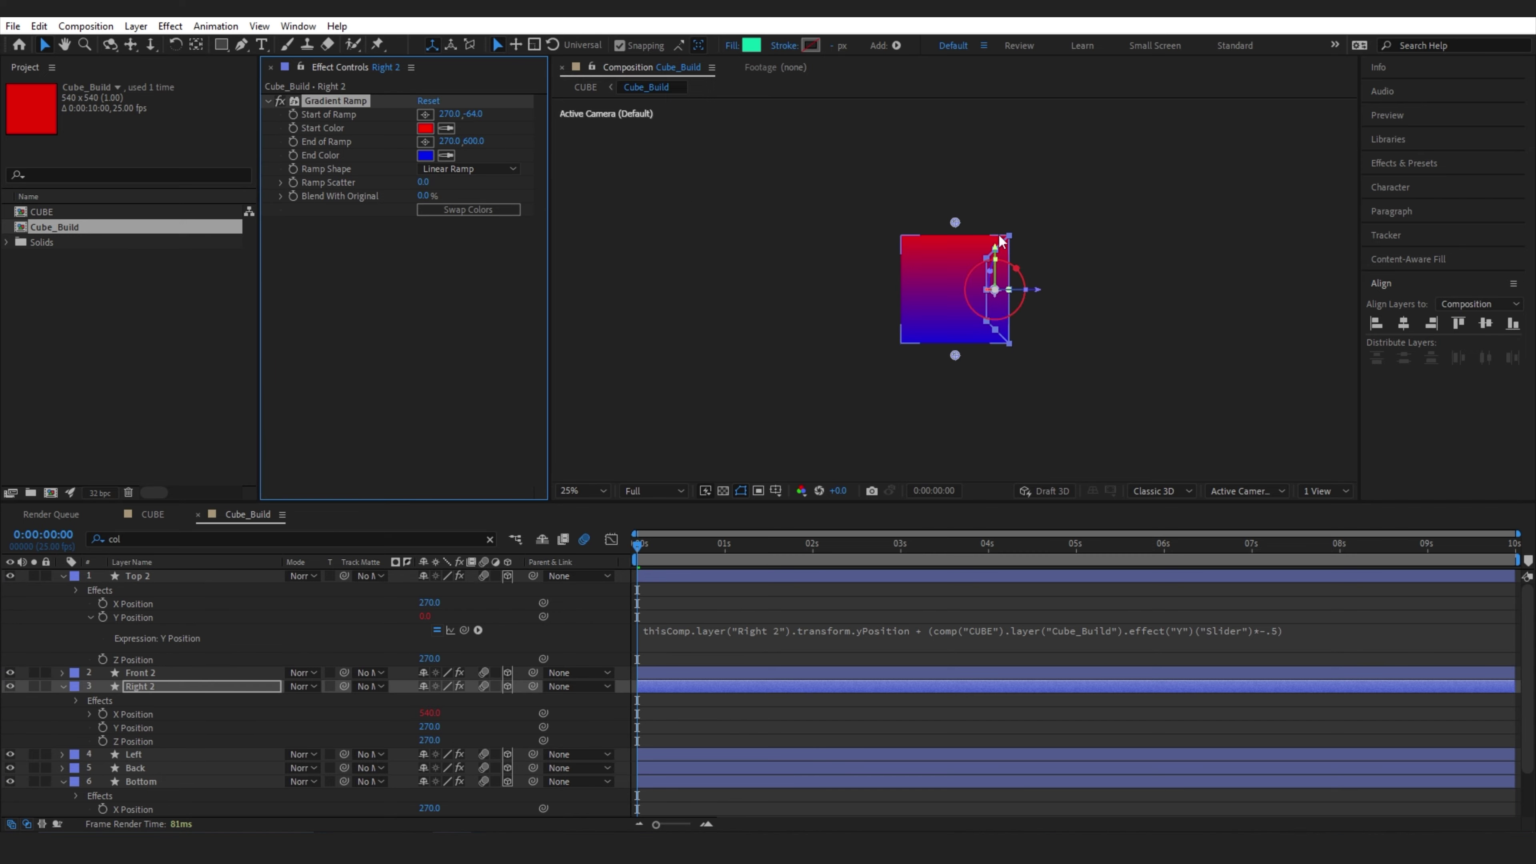
pyautogui.moveTo(955, 223)
pyautogui.mouseDown()
pyautogui.moveTo(963, 387)
pyautogui.moveTo(956, 223)
pyautogui.mouseUp()
# Reverse the Left face's gradient by moving its ramp start to about 270, 572 and its ramp end to about 270, -60
pyautogui.click(141, 755)
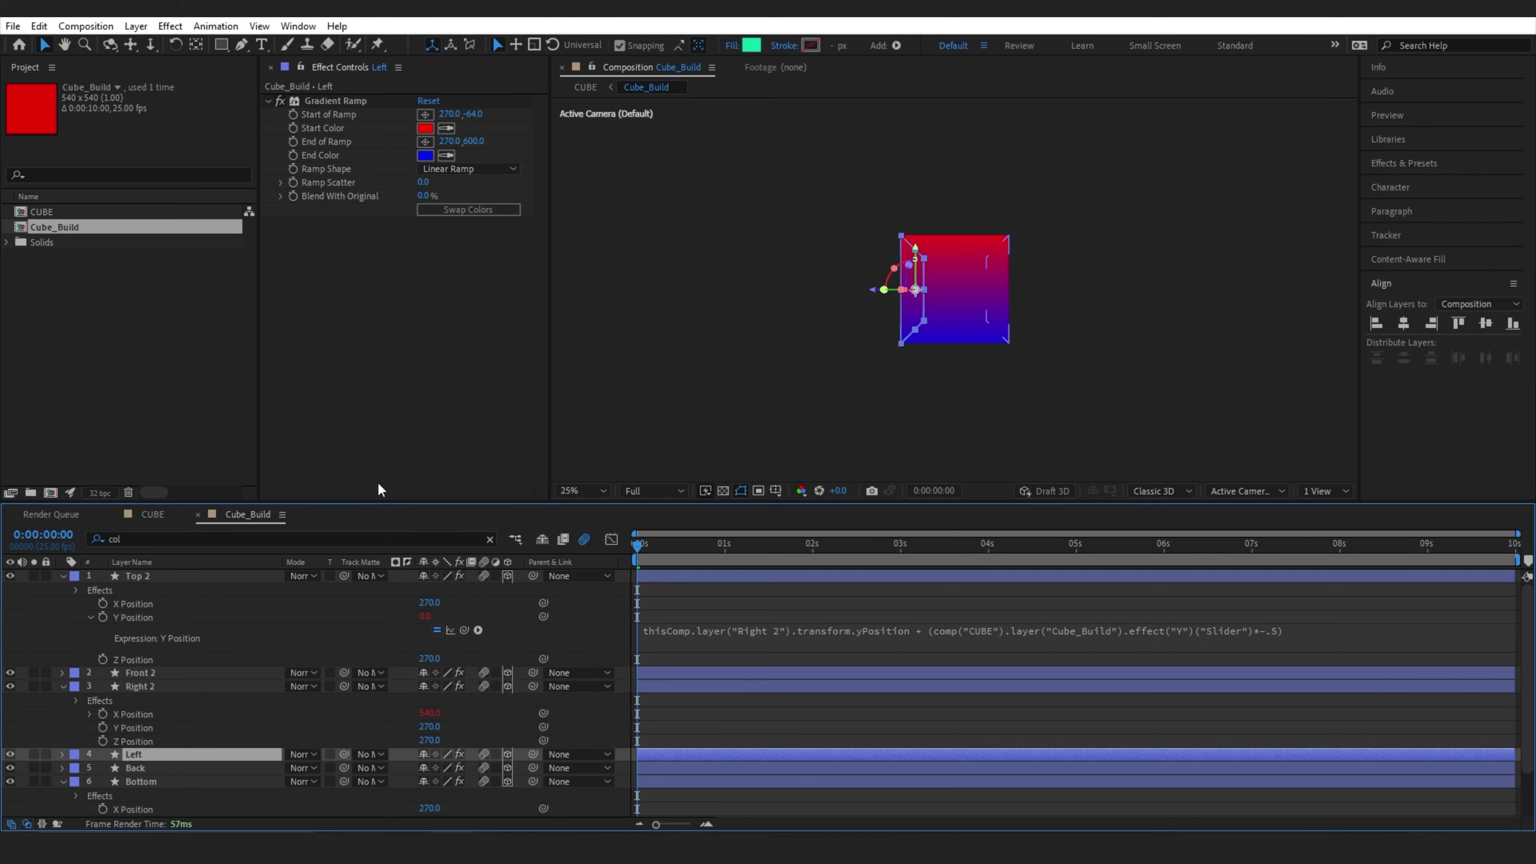
pyautogui.click(334, 100)
pyautogui.moveTo(955, 222); pyautogui.dragTo(956, 254)
pyautogui.moveTo(958, 310); pyautogui.dragTo(956, 223)
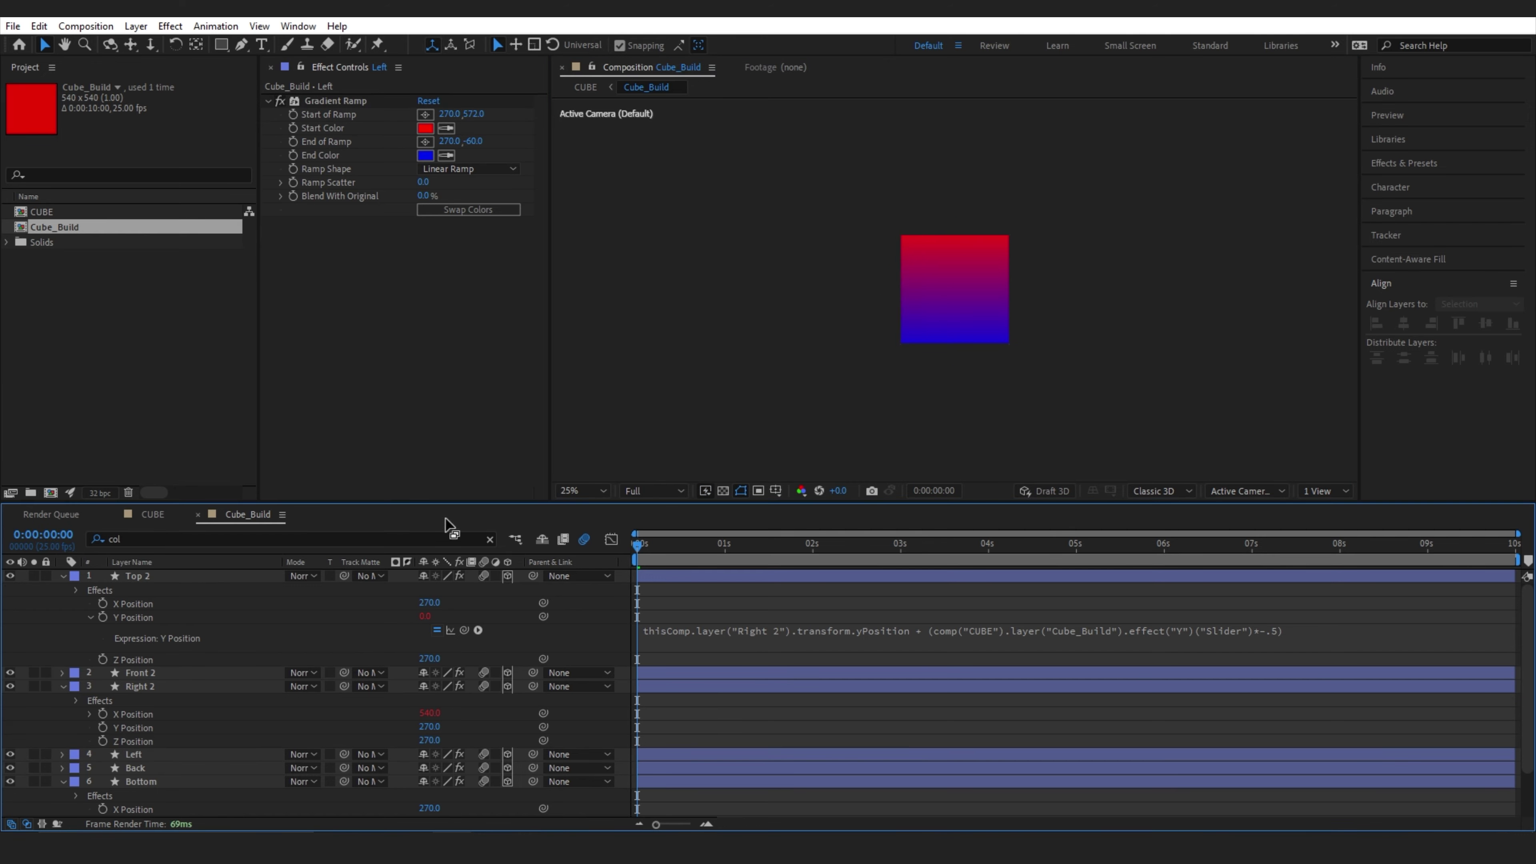
# Change the Bottom face's Gradient Ramp shape to Radial Ramp
pyautogui.scroll(-2, 251, 660)
pyautogui.click(155, 728)
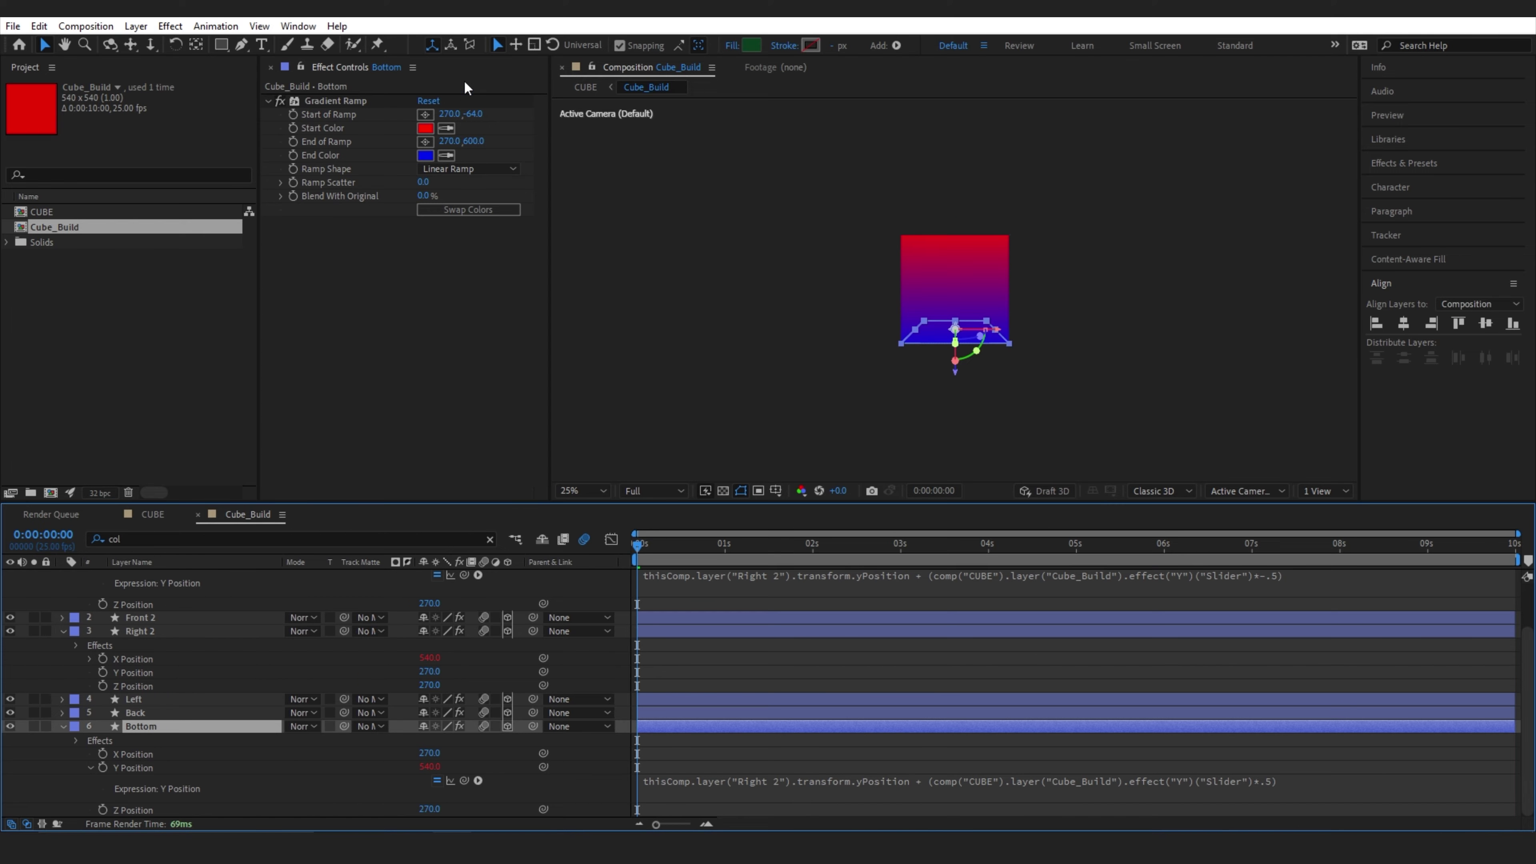
pyautogui.click(470, 170)
pyautogui.click(463, 199)
# Play back the CUBE animation to check the reversed side gradients and radial top and bottom faces
pyautogui.click(404, 360)
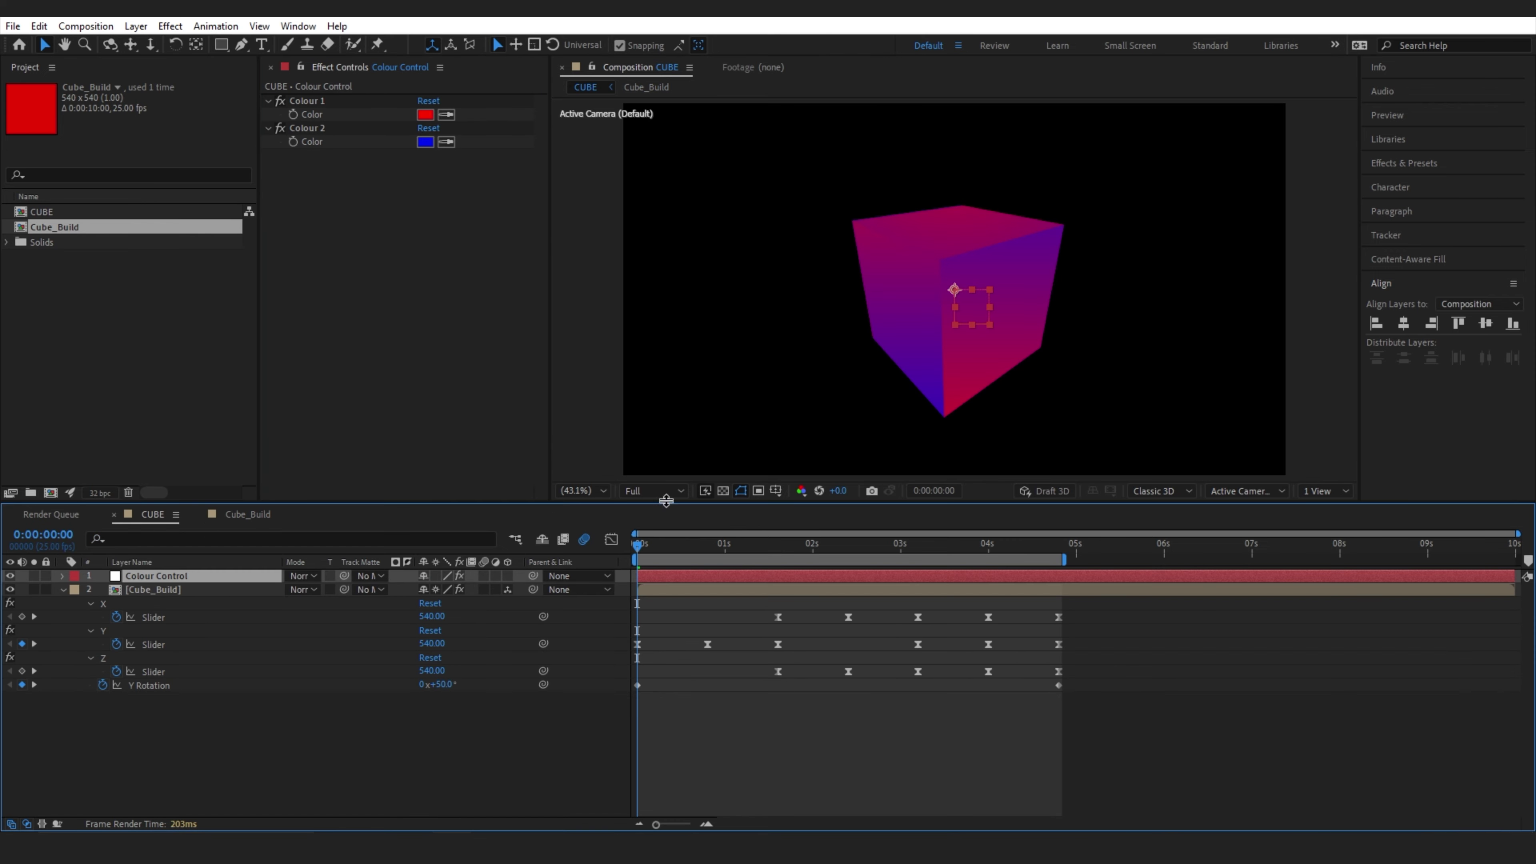
pyautogui.press('space')
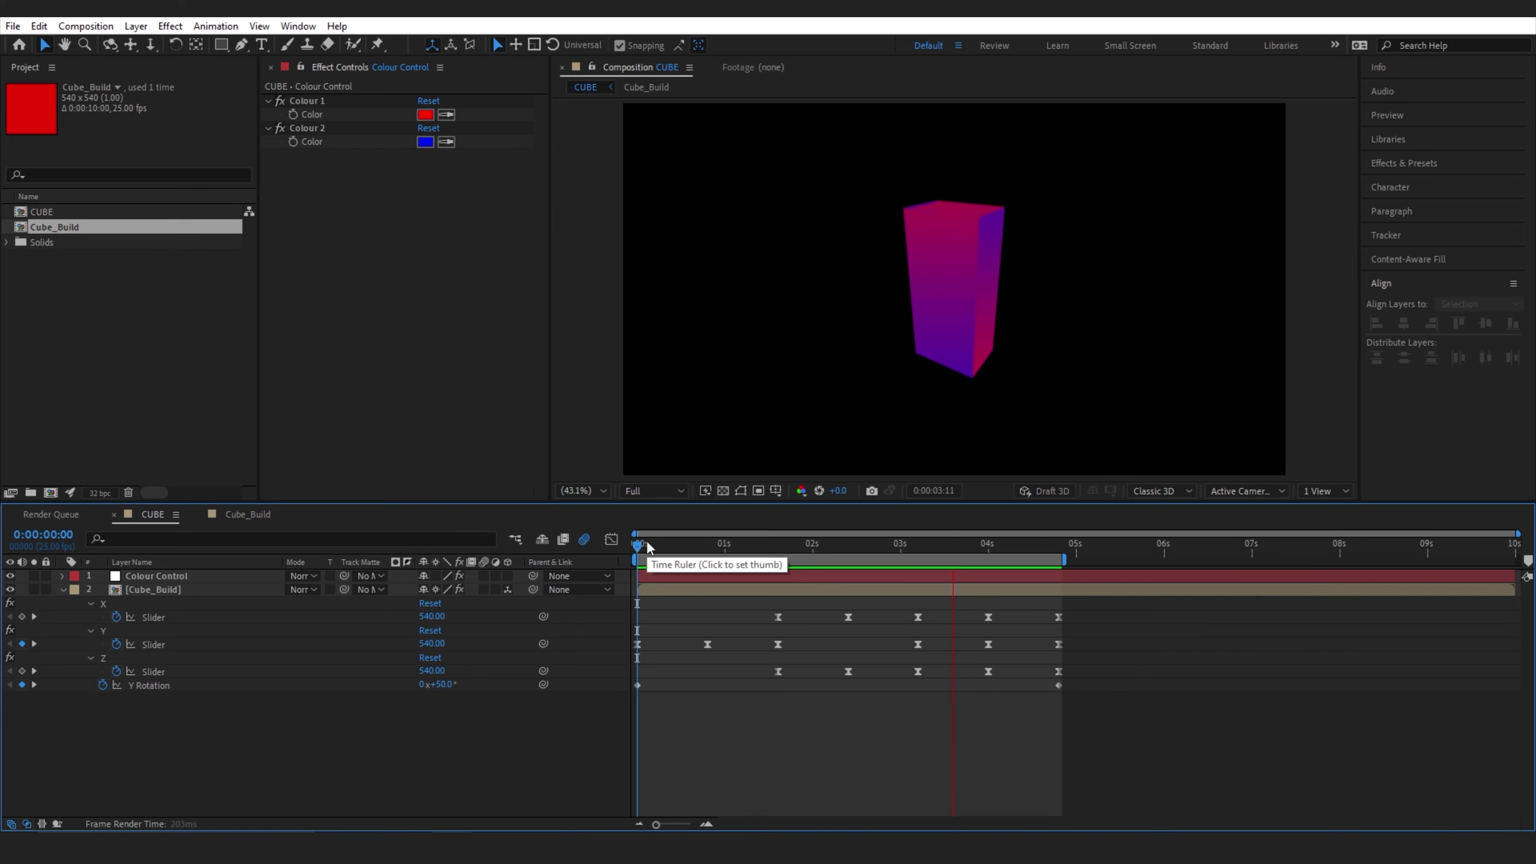
pyautogui.press('space')
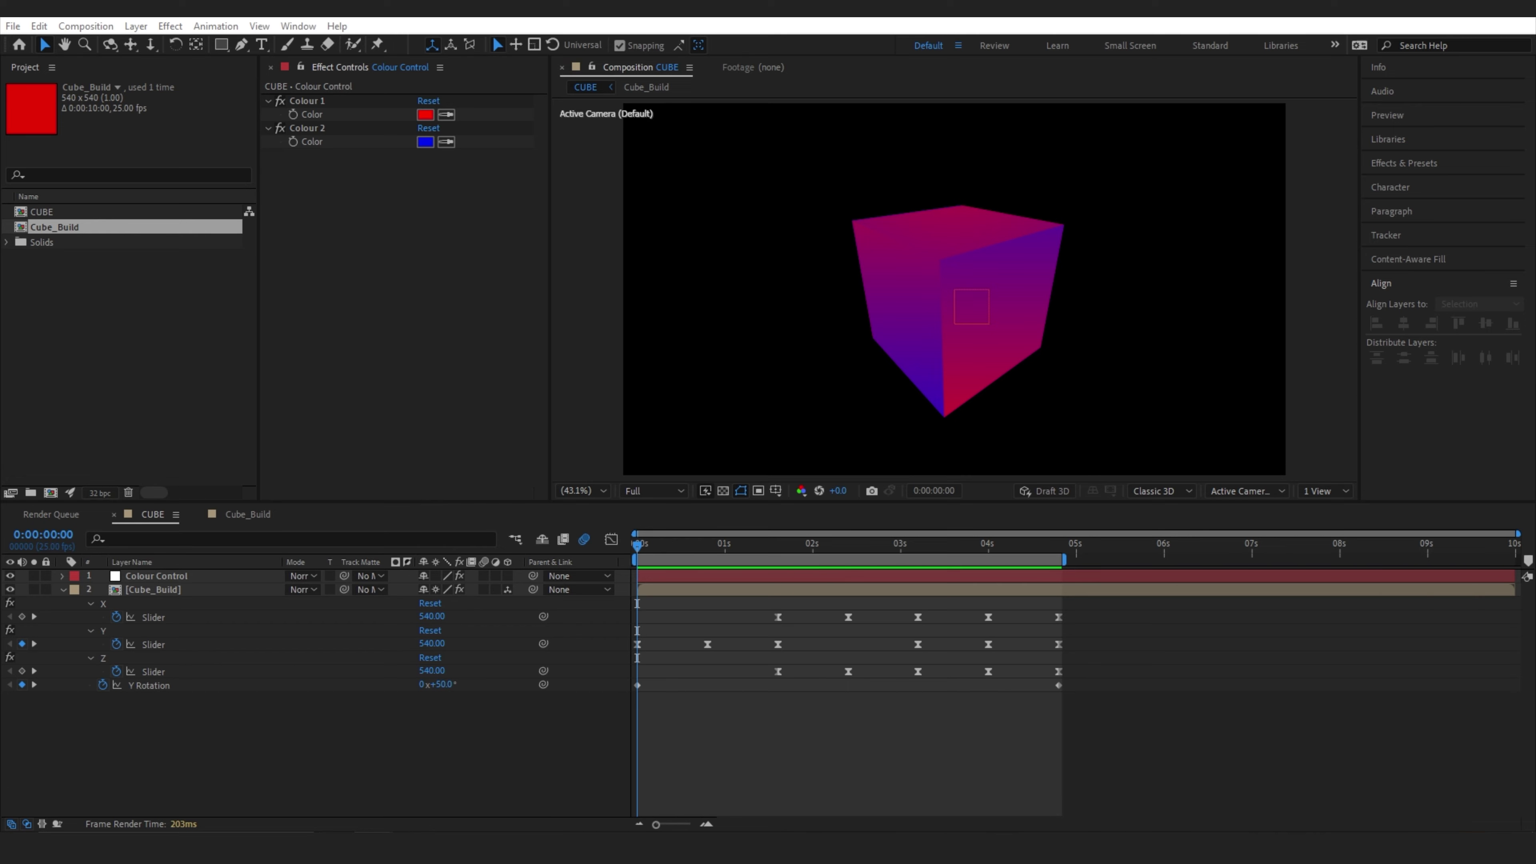
# Import Texture.jpg into the project and create a 1920 x 1080, 25 fps composition named Texture
pyautogui.moveTo(773, 411); pyautogui.dragTo(149, 296)
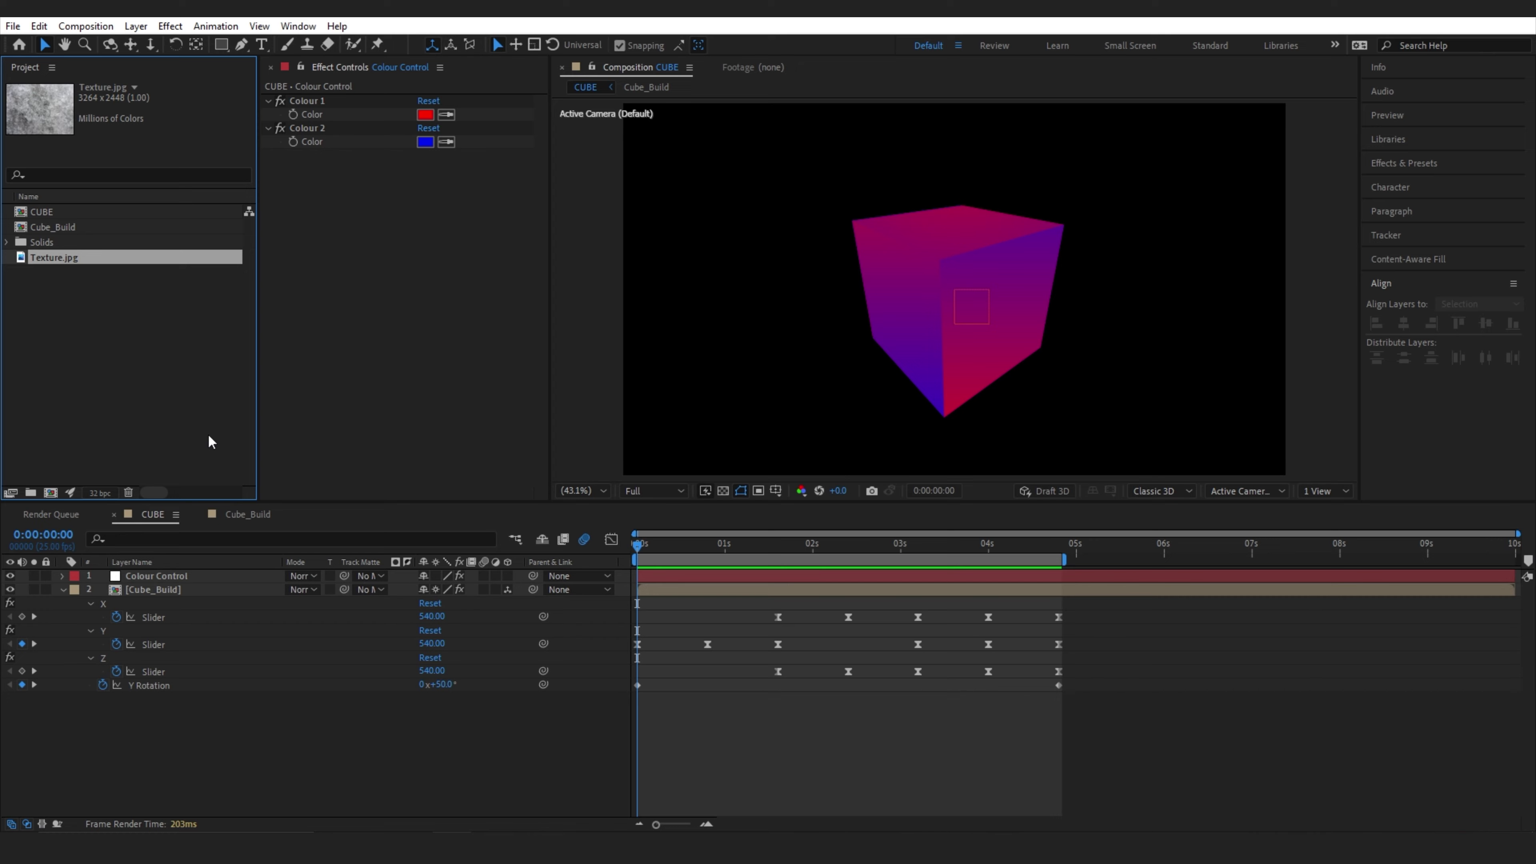
pyautogui.click(50, 492)
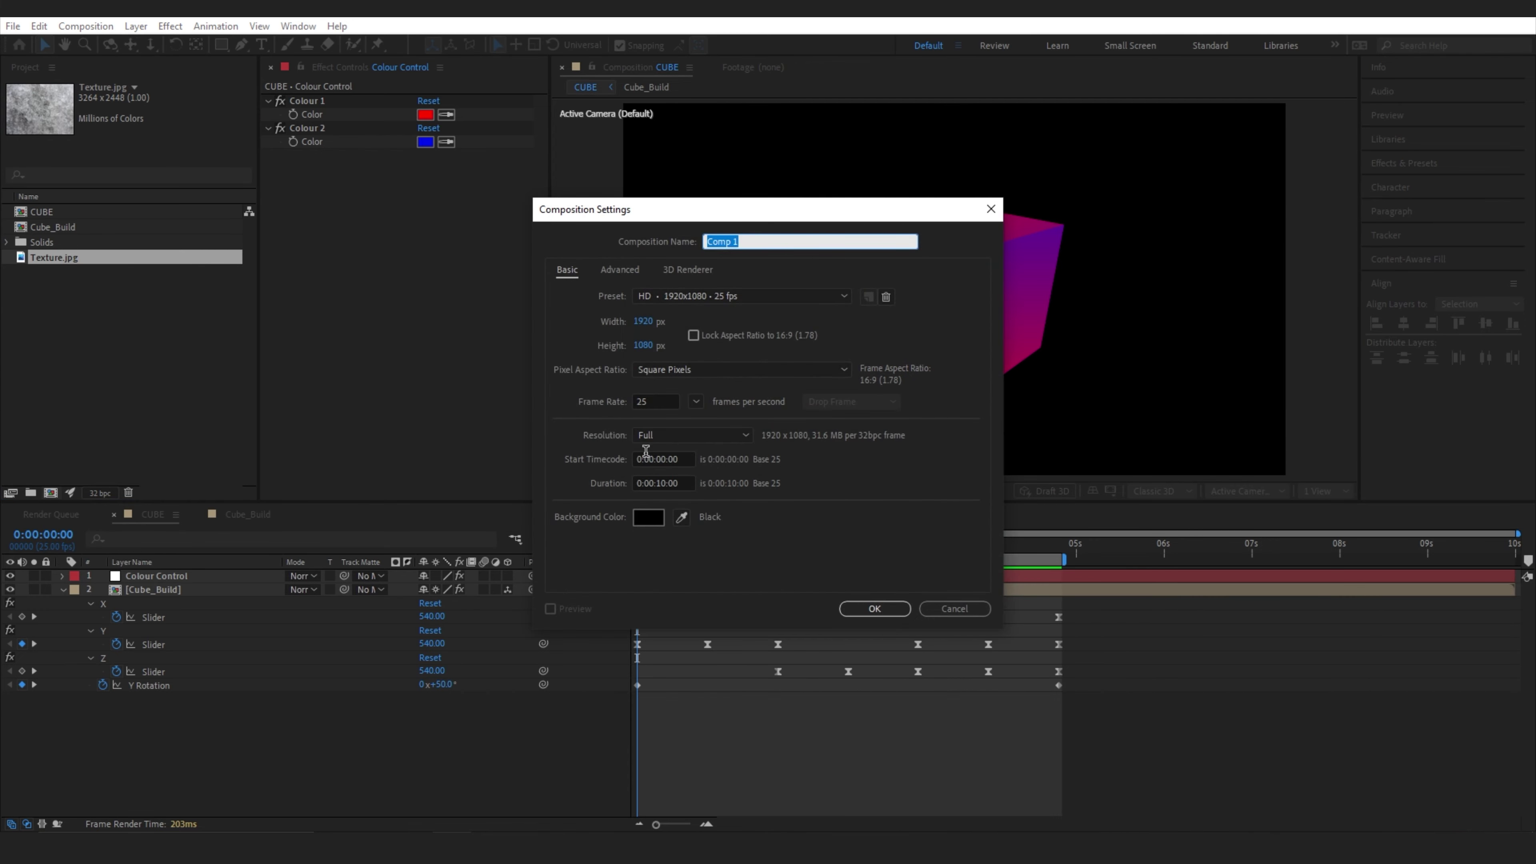
pyautogui.click(874, 609)
pyautogui.click(55, 210)
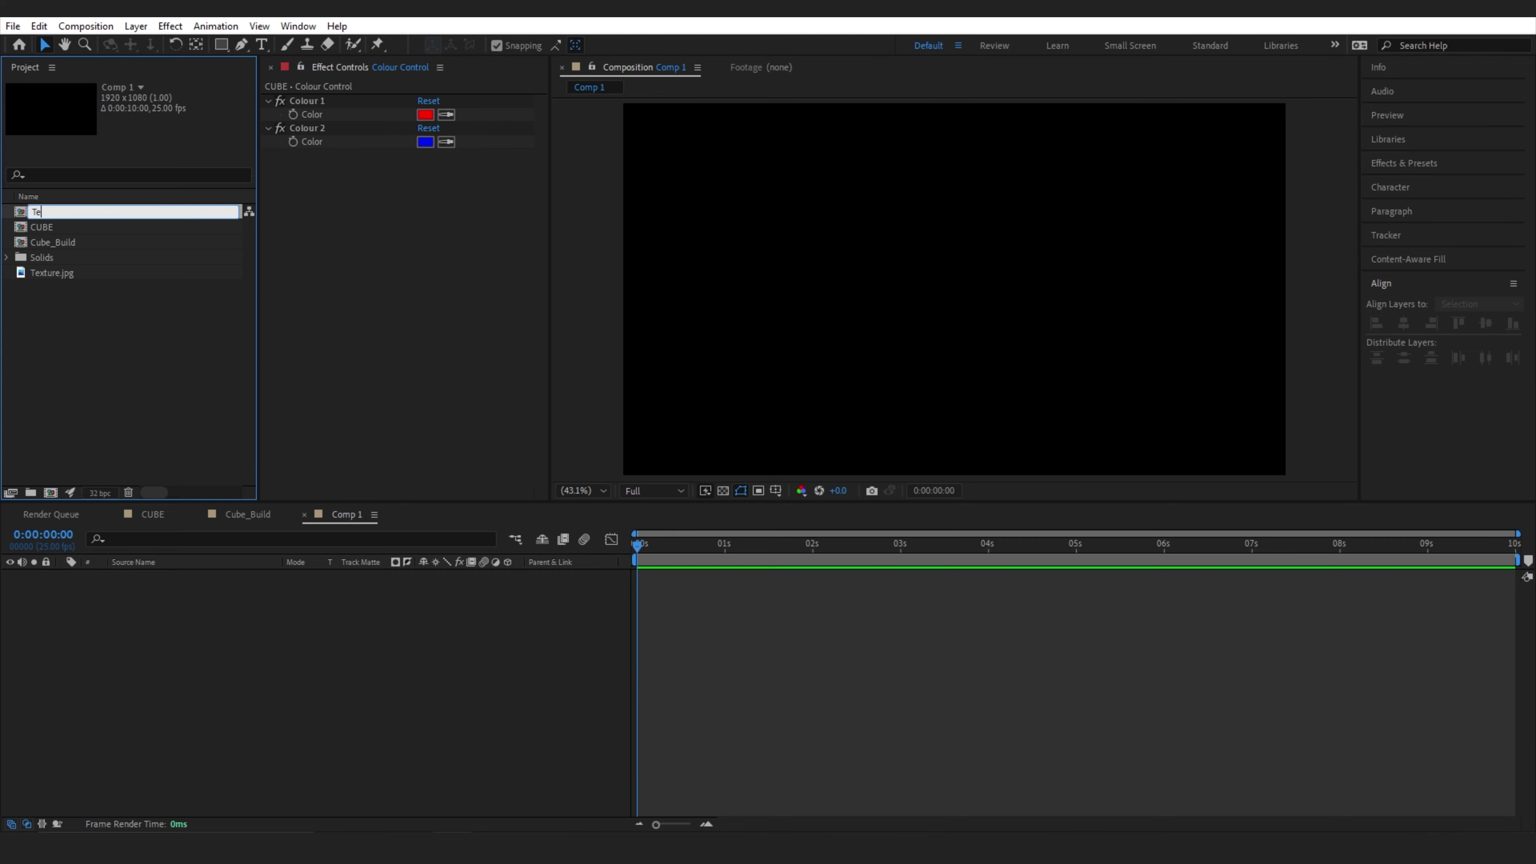
pyautogui.press('Return')
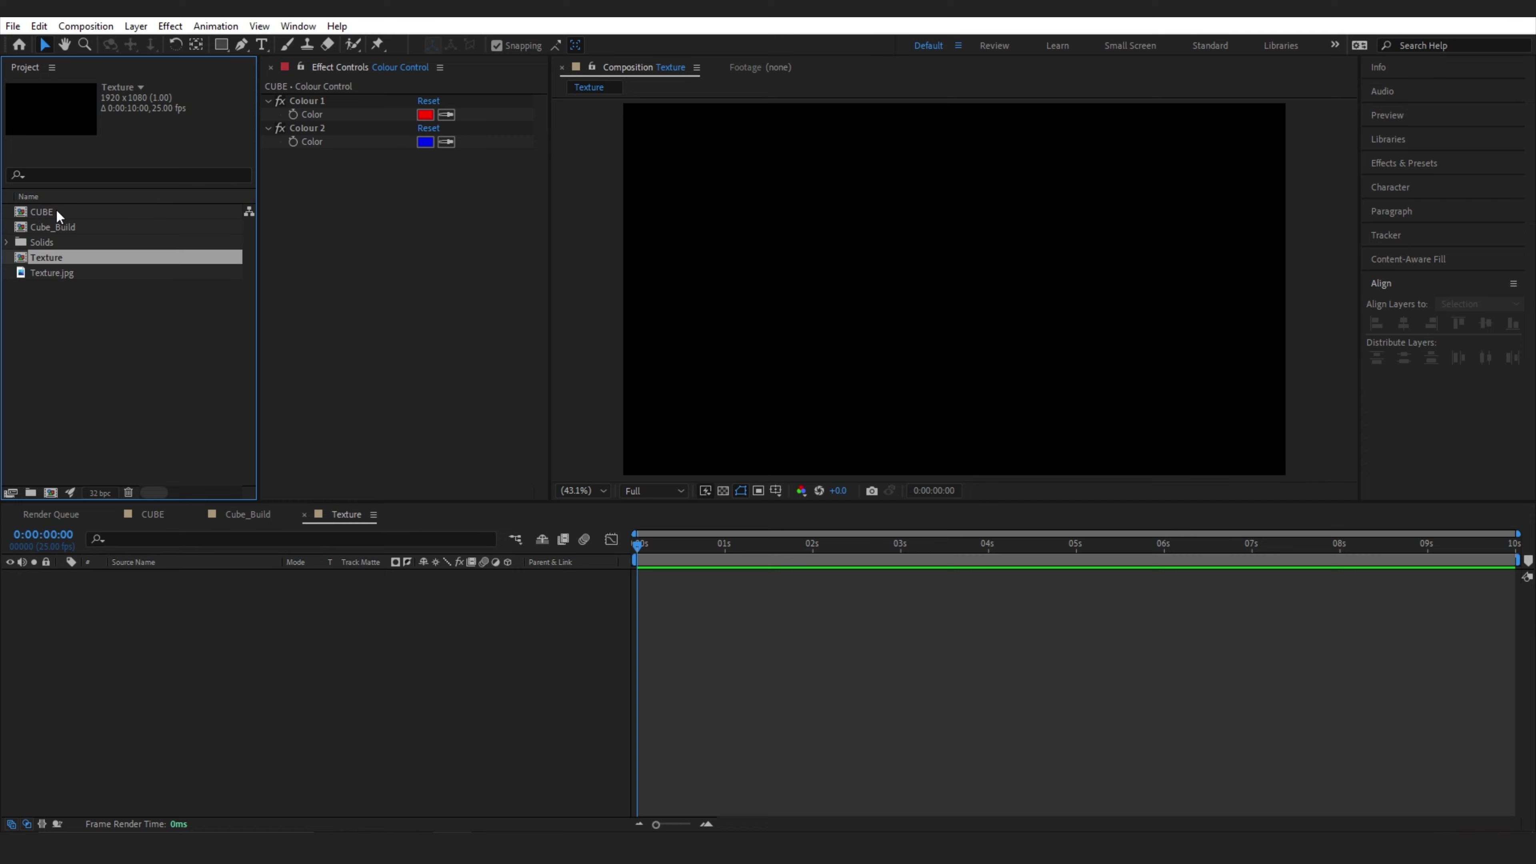
# Place Texture.jpg centred in the Texture composition and scale it to 62%
pyautogui.moveTo(38, 273); pyautogui.dragTo(960, 289)
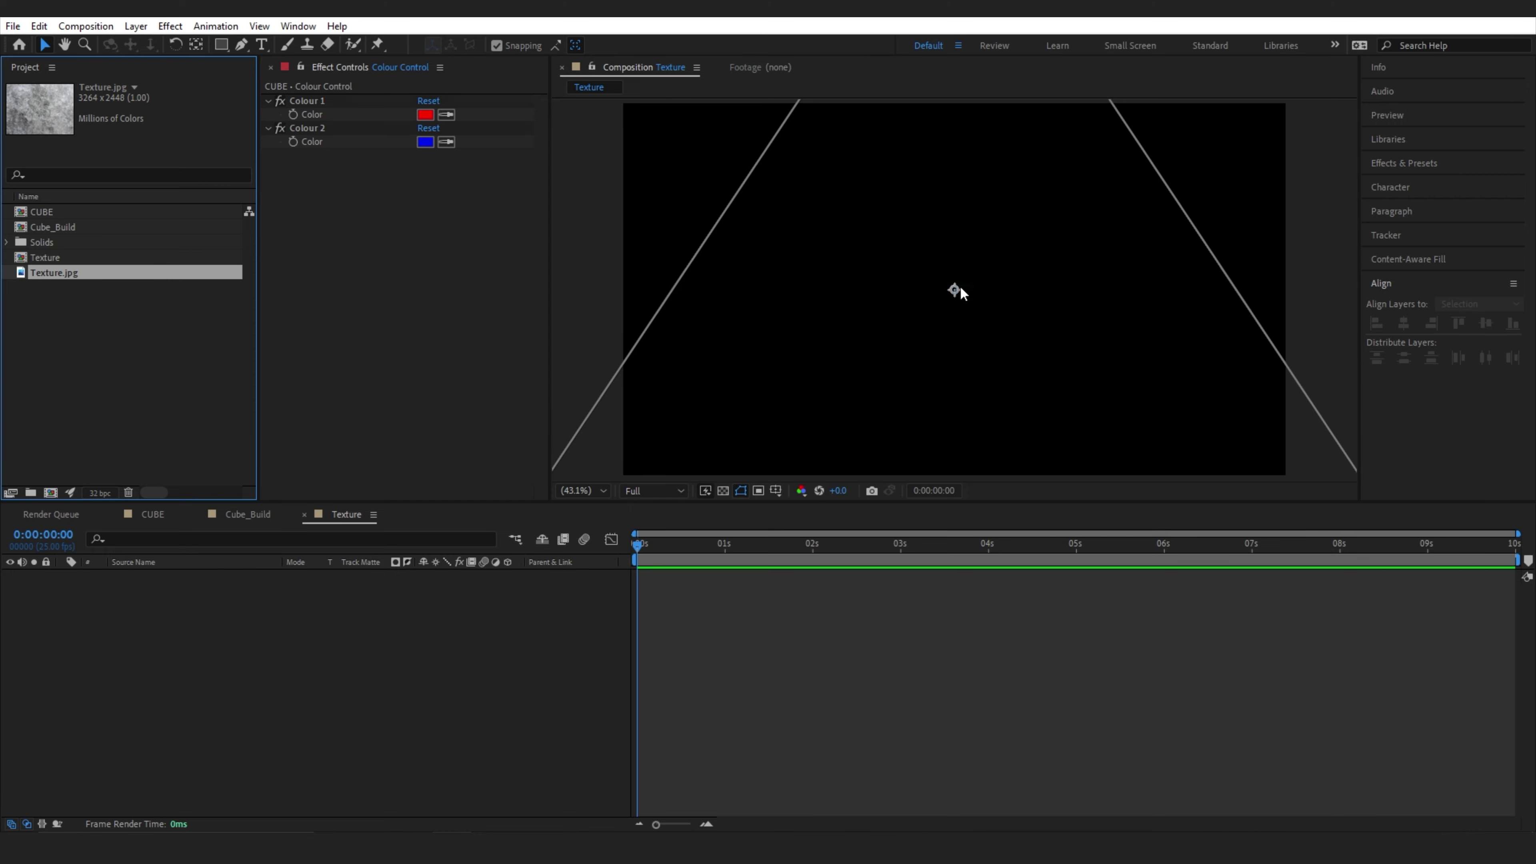
pyautogui.press('s')
pyautogui.moveTo(438, 593); pyautogui.dragTo(422, 608)
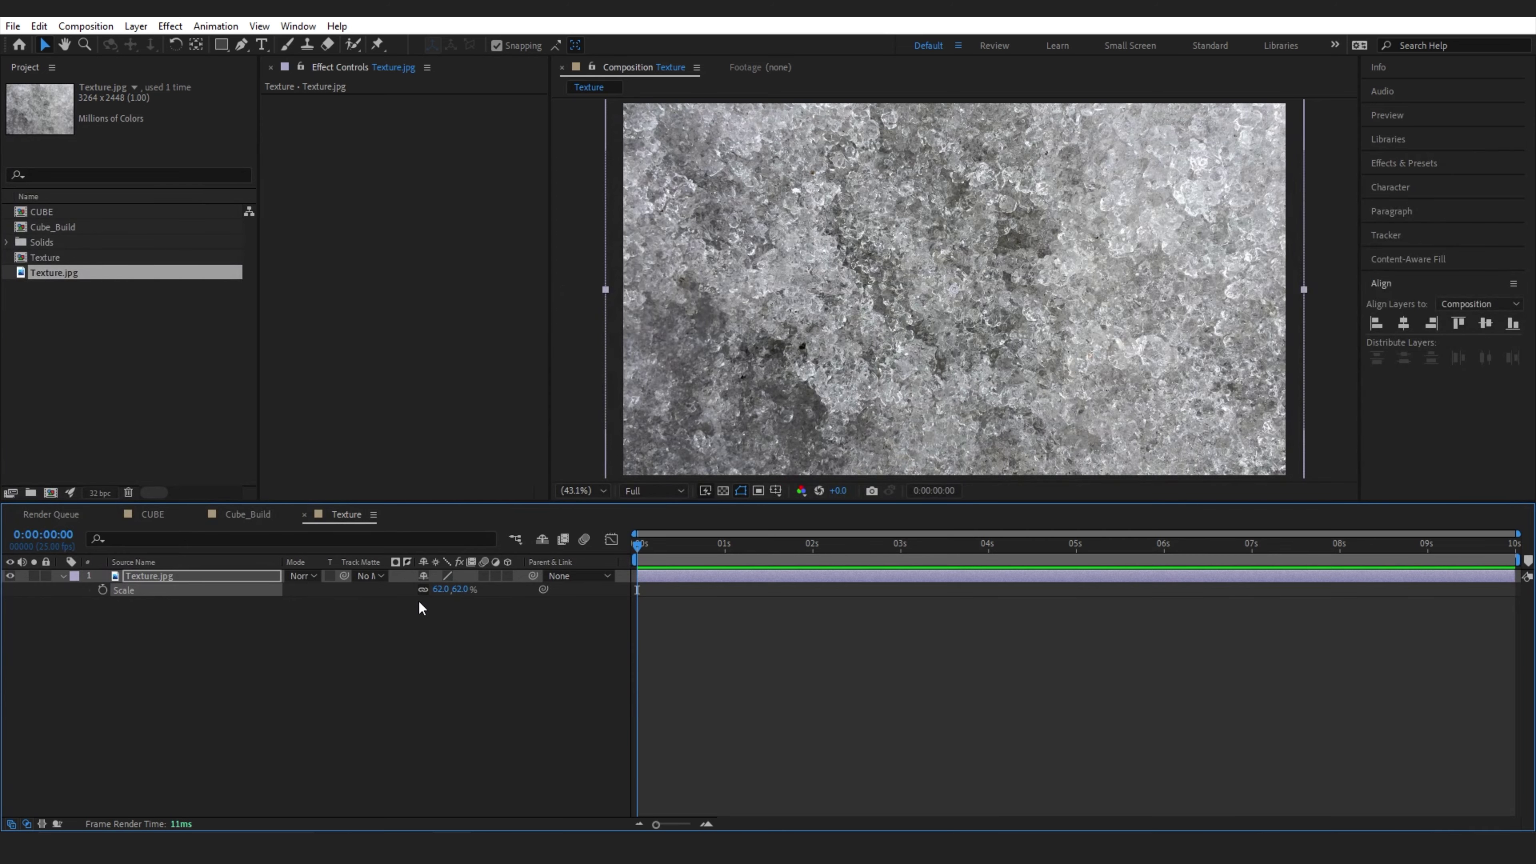
# Trim the end of the Texture.jpg layer at 0:00:00:03
pyautogui.press('pagedown')
pyautogui.press('pagedown')
pyautogui.press('pagedown')
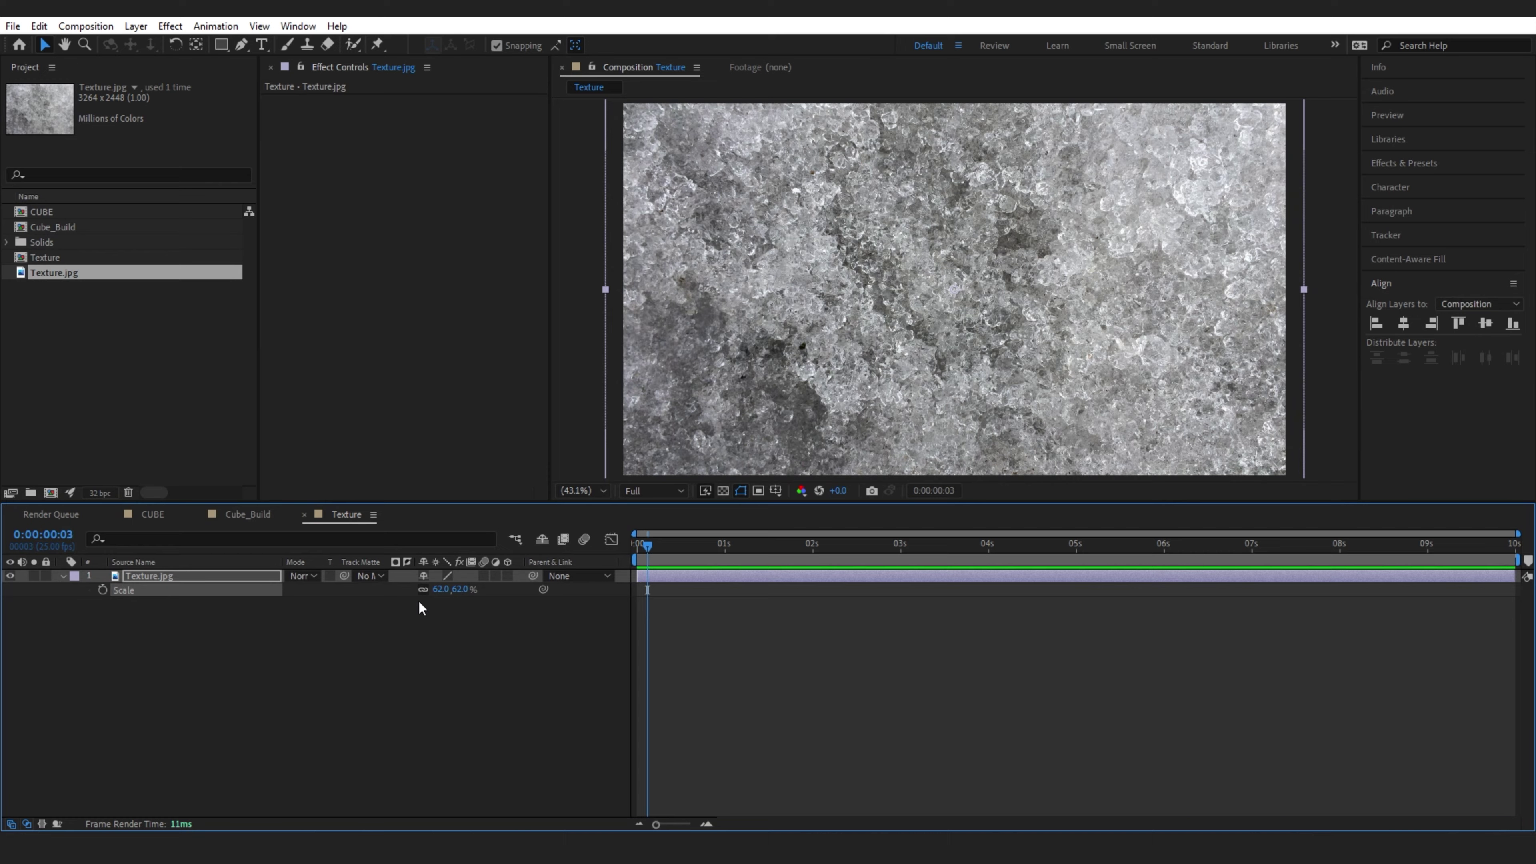
pyautogui.hotkey('alt', ']')
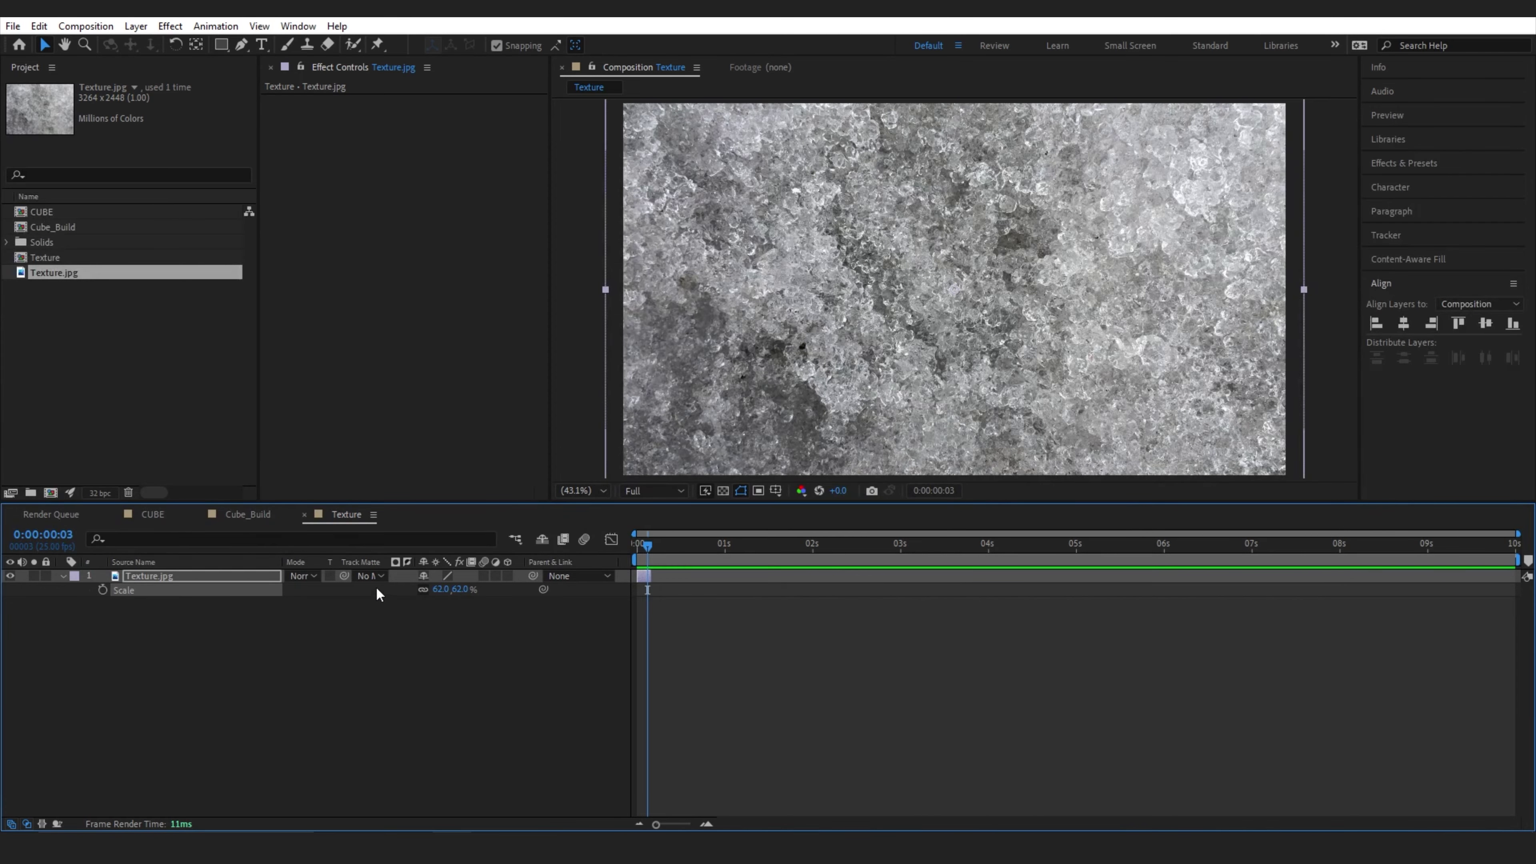
# Duplicate the Texture.jpg layer and start the copy at 0:00:00:04
pyautogui.hotkey('ctrl', 'd')
pyautogui.press('pagedown')
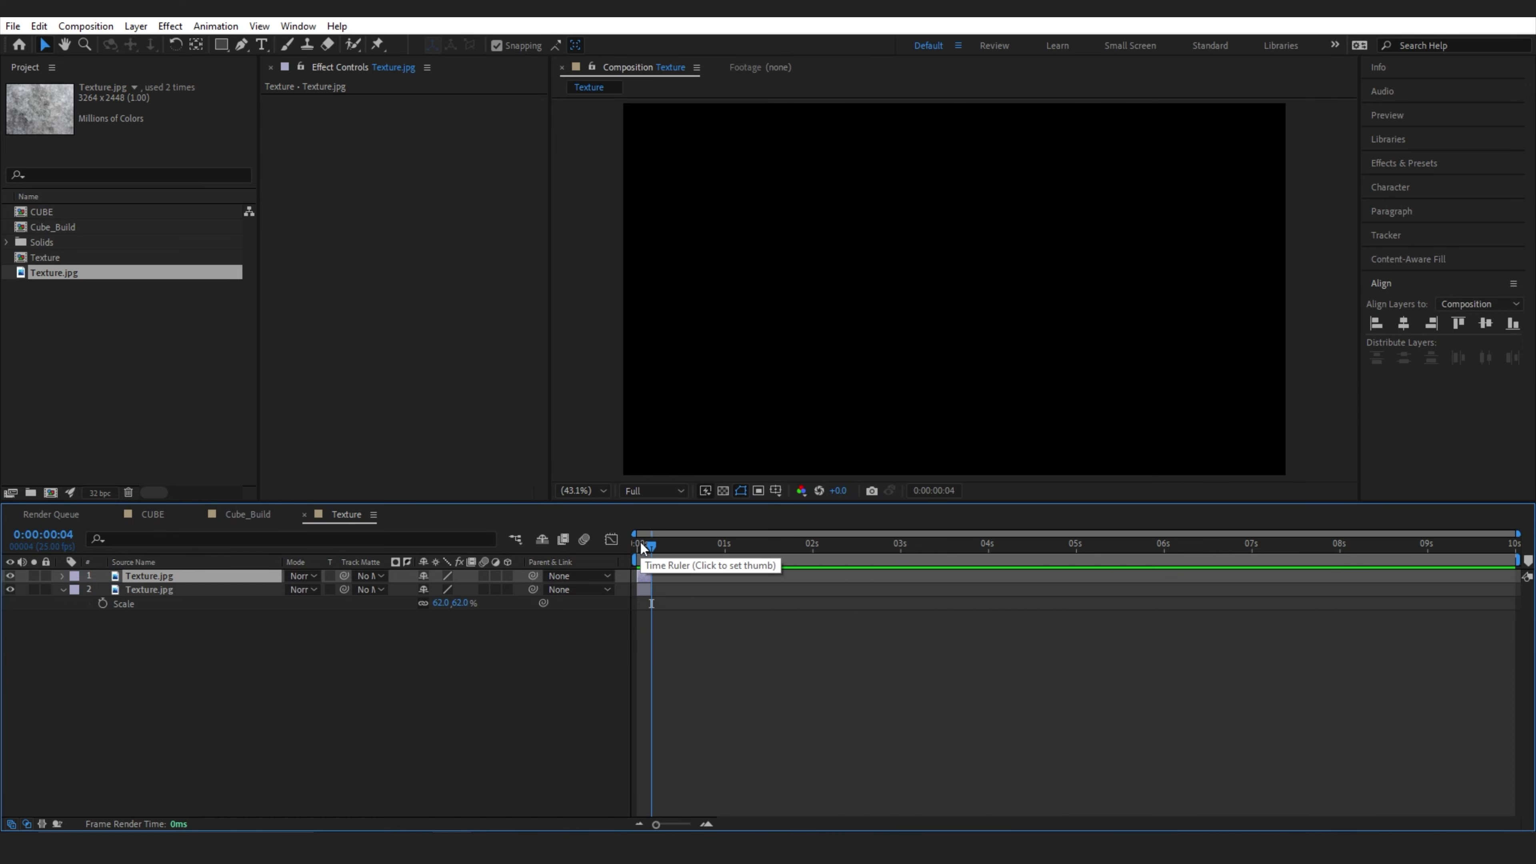
pyautogui.press('[')
# Scale the second Texture.jpg layer to 97.3%, rotate it to -47° and reposition it so it still fills the frame
pyautogui.press('s')
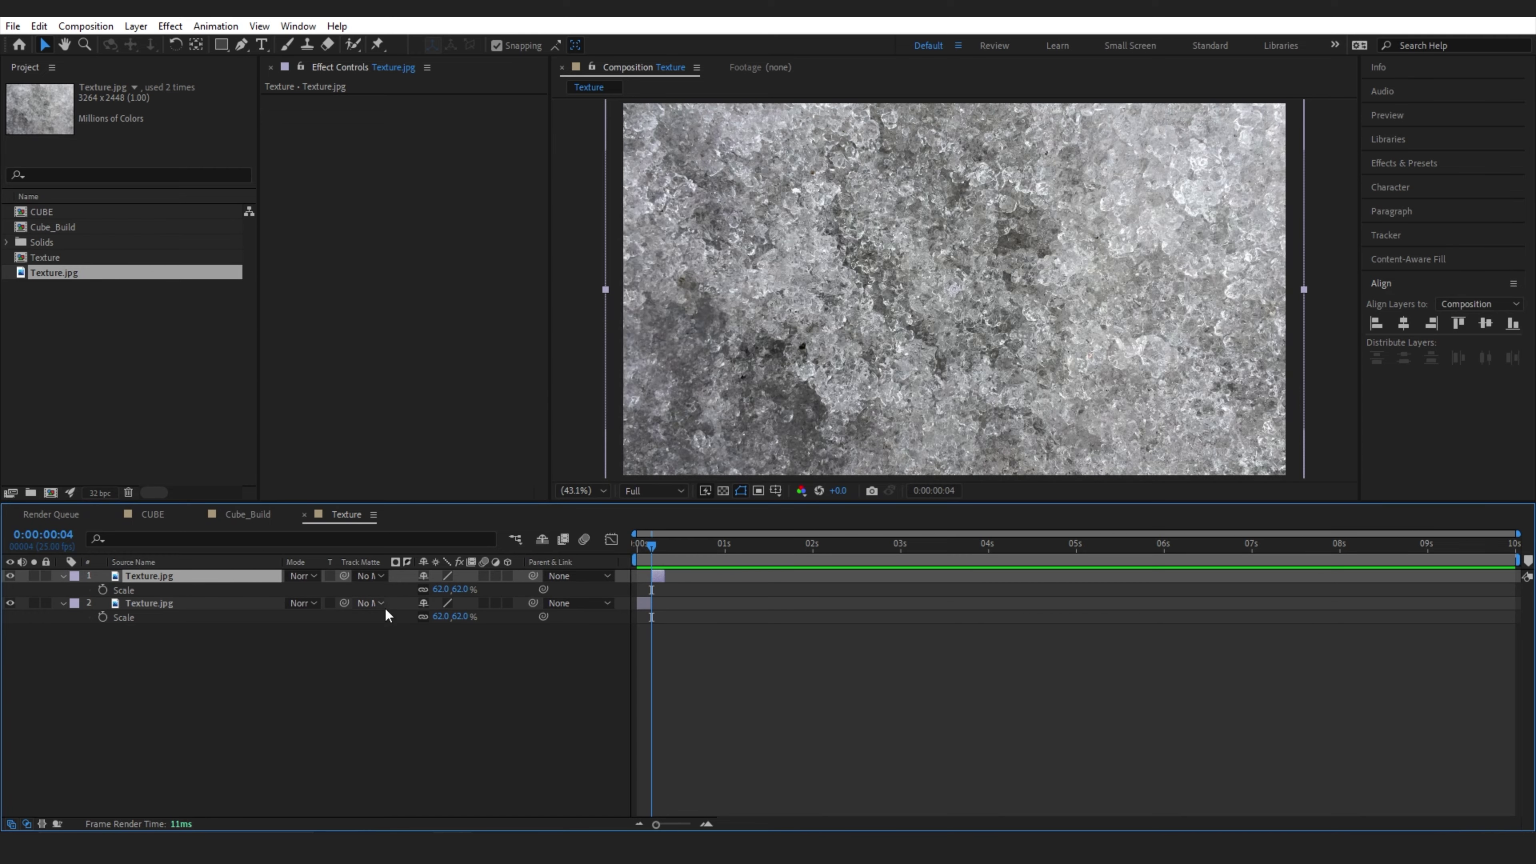
pyautogui.moveTo(440, 588); pyautogui.dragTo(457, 589)
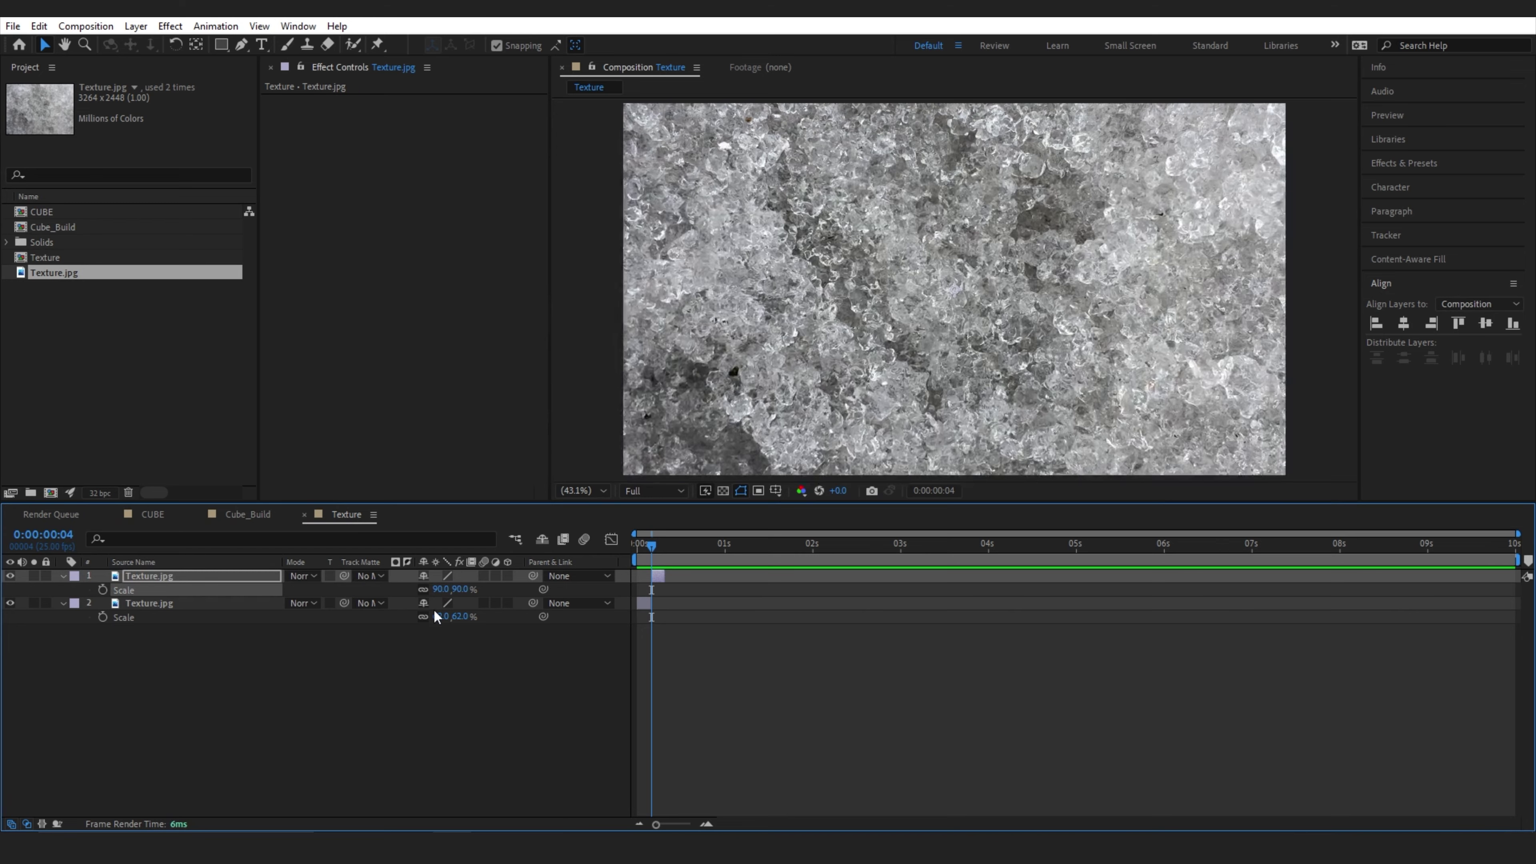
pyautogui.moveTo(929, 260); pyautogui.dragTo(828, 333)
pyautogui.press('r')
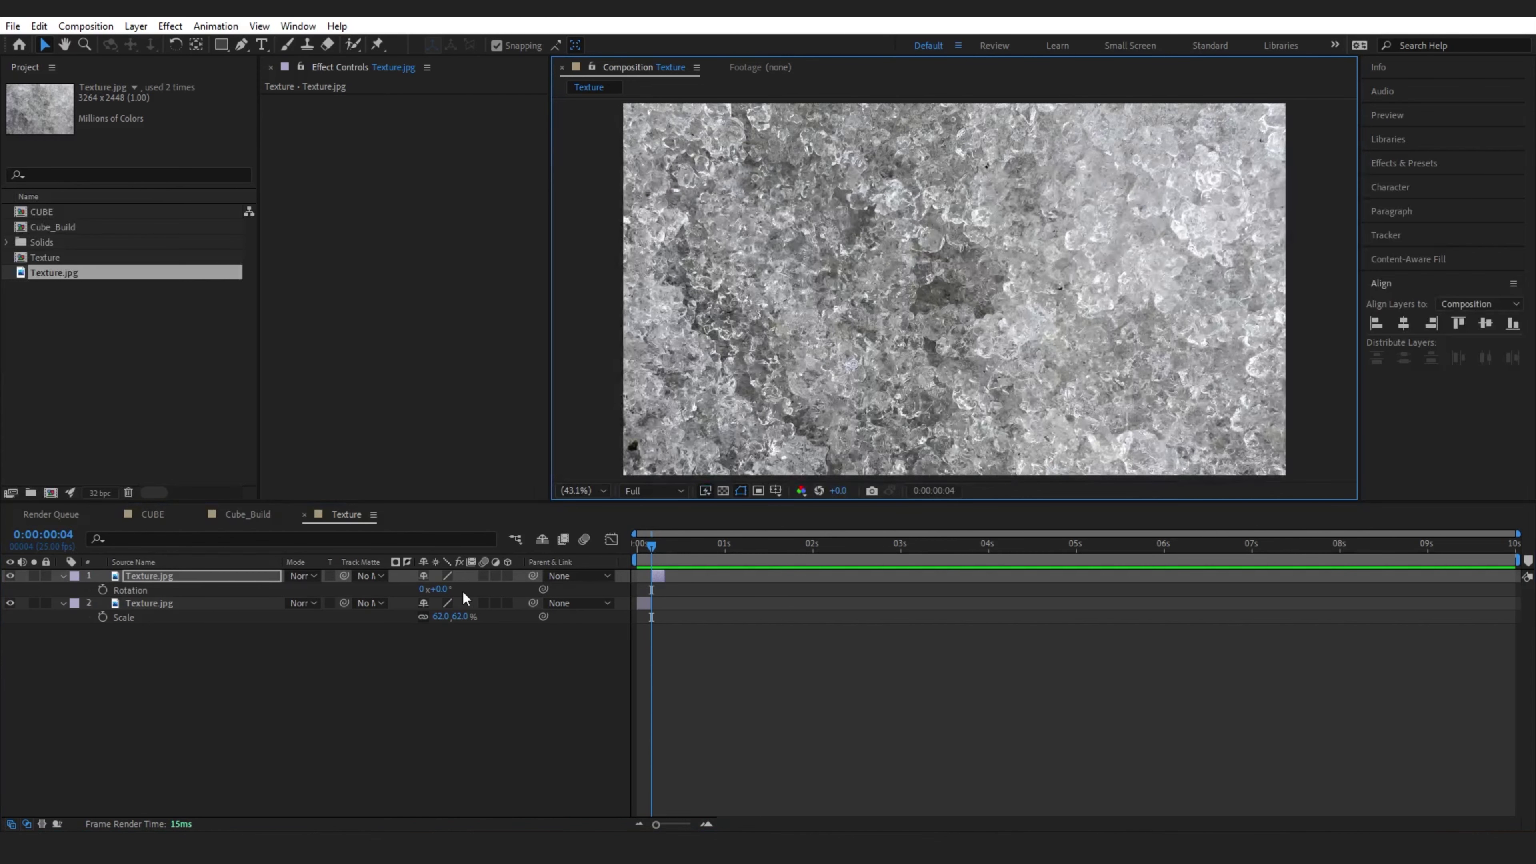
pyautogui.moveTo(440, 590); pyautogui.dragTo(412, 590)
pyautogui.moveTo(976, 295); pyautogui.dragTo(1018, 279)
pyautogui.hotkey('shift', 's')
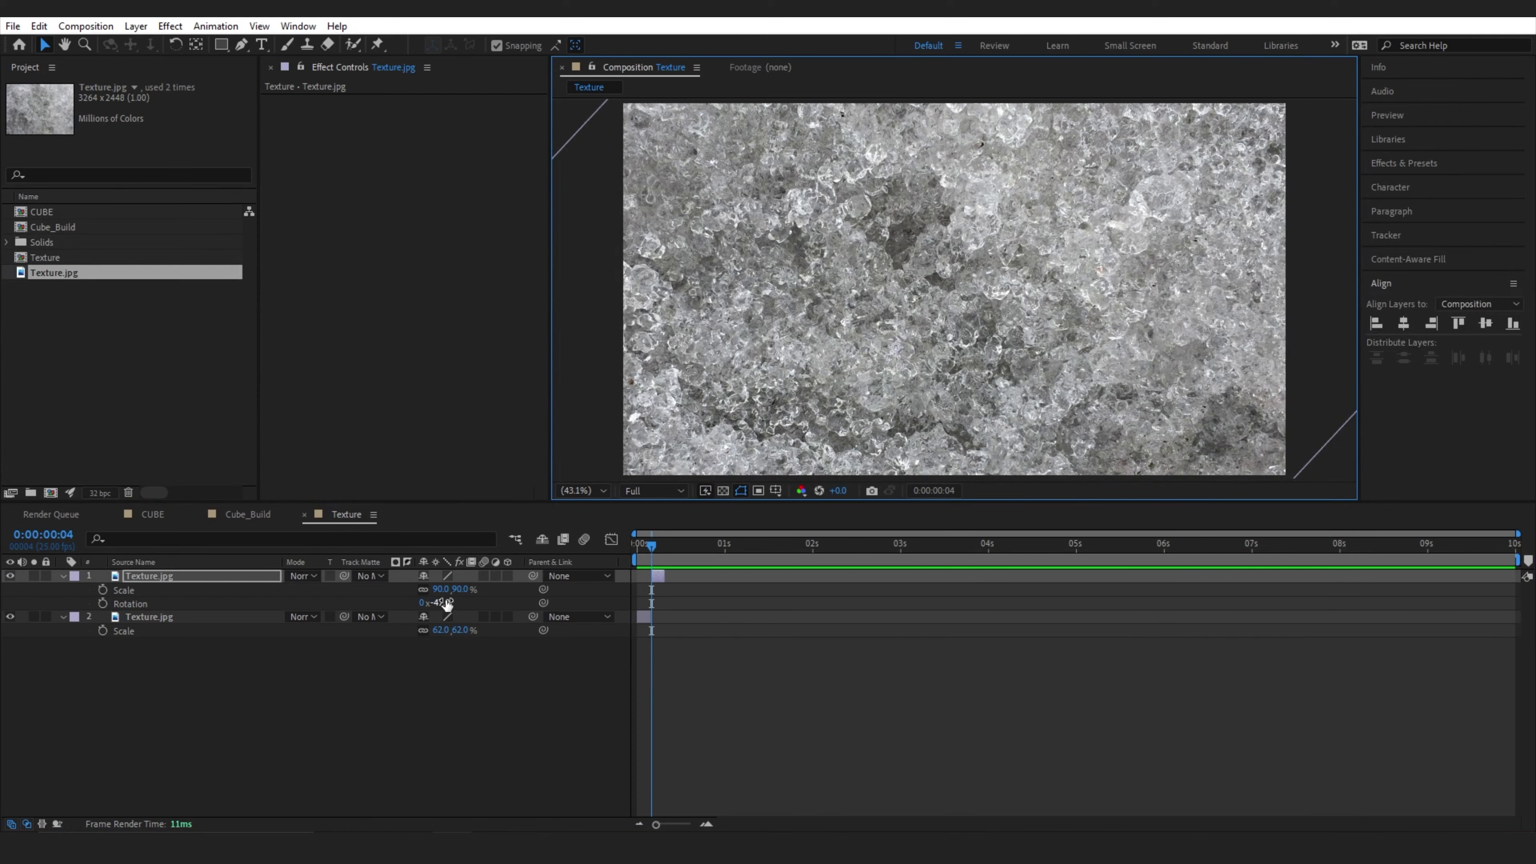
pyautogui.moveTo(445, 590); pyautogui.dragTo(491, 586)
pyautogui.click(627, 644)
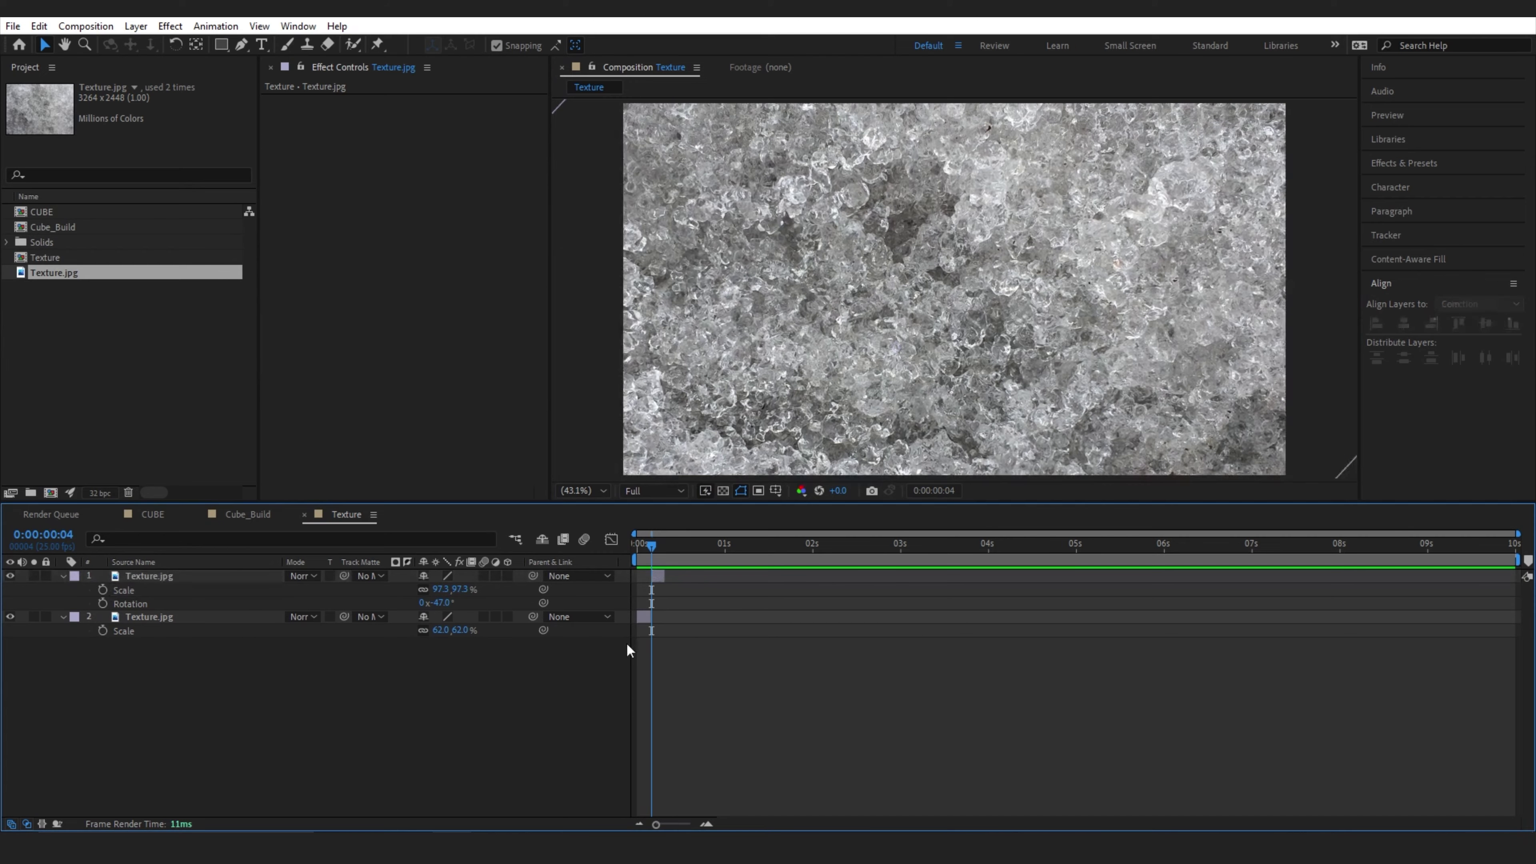
# Duplicate the second texture layer to end at 0:00:00:11, then enlarge and reposition the copy and rotate it to 40°
pyautogui.click(660, 579)
pyautogui.hotkey('ctrl', 'd')
pyautogui.moveTo(654, 548); pyautogui.dragTo(677, 548)
pyautogui.press(']')
pyautogui.press('s')
pyautogui.moveTo(454, 590); pyautogui.dragTo(486, 590)
pyautogui.moveTo(786, 363); pyautogui.dragTo(937, 304)
pyautogui.press('r')
pyautogui.moveTo(442, 590); pyautogui.dragTo(467, 590)
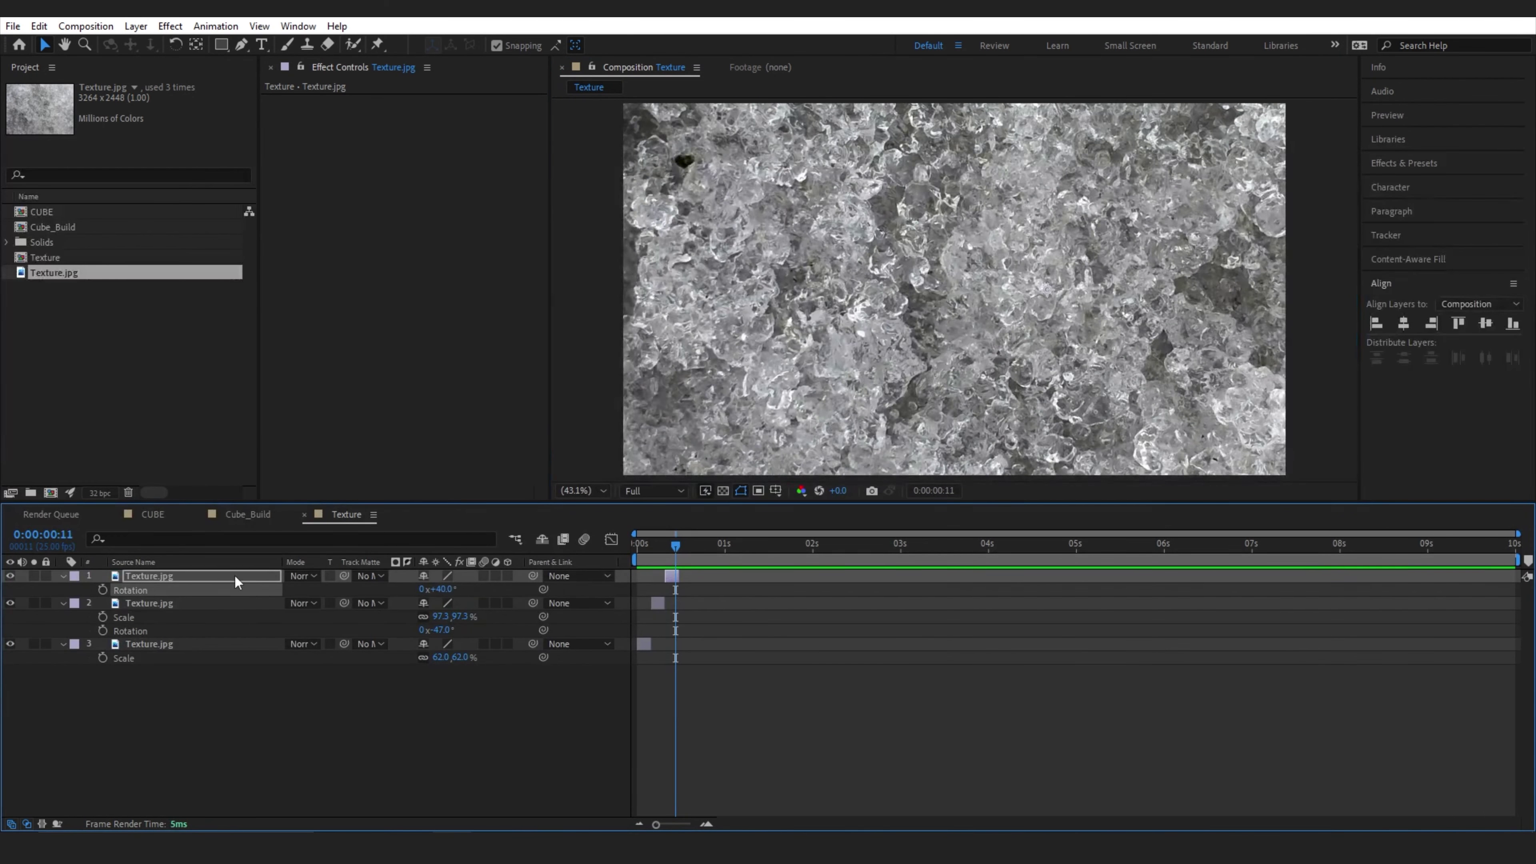
# Duplicate the third texture layer to start at 0:00:00:12, then scale down and reposition the copy and rotate it to -13°
pyautogui.click(235, 579)
pyautogui.hotkey('ctrl', 'd')
pyautogui.press('pagedown')
pyautogui.press('pagedown')
pyautogui.press('[')
pyautogui.moveTo(682, 547); pyautogui.dragTo(676, 549)
pyautogui.press('s')
pyautogui.moveTo(451, 590); pyautogui.dragTo(411, 592)
pyautogui.press('r')
pyautogui.moveTo(786, 272); pyautogui.dragTo(725, 157)
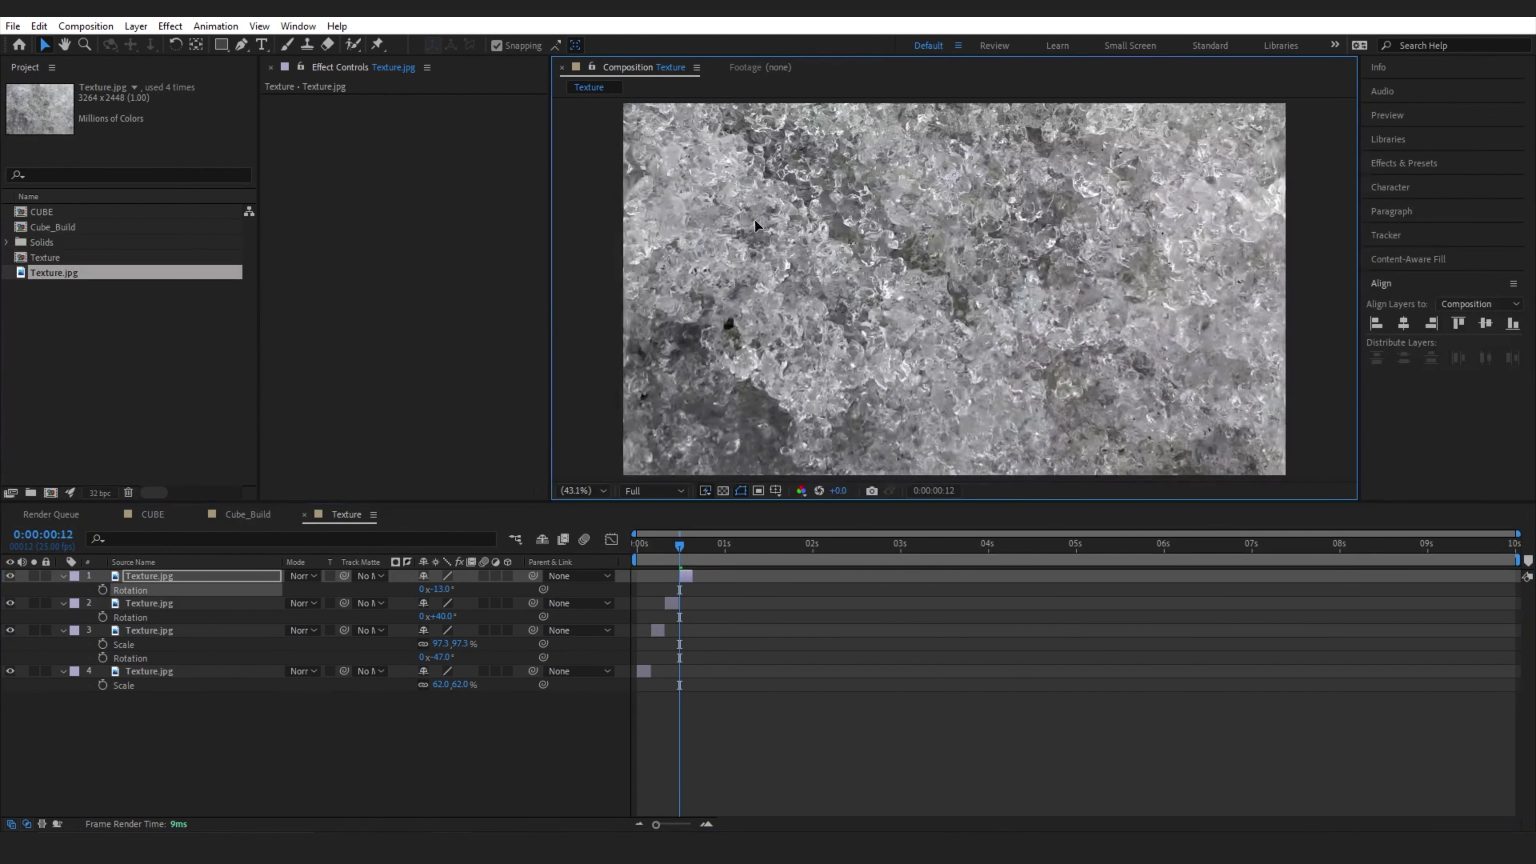
# Duplicate the fourth texture layer to start at 0:00:00:16, then enlarge and reposition the copy and rotate it to -73°
pyautogui.click(158, 579)
pyautogui.hotkey('ctrl', 'd')
pyautogui.press('o')
pyautogui.press('pagedown')
pyautogui.press('[')
pyautogui.press('s')
pyautogui.moveTo(440, 590); pyautogui.dragTo(501, 580)
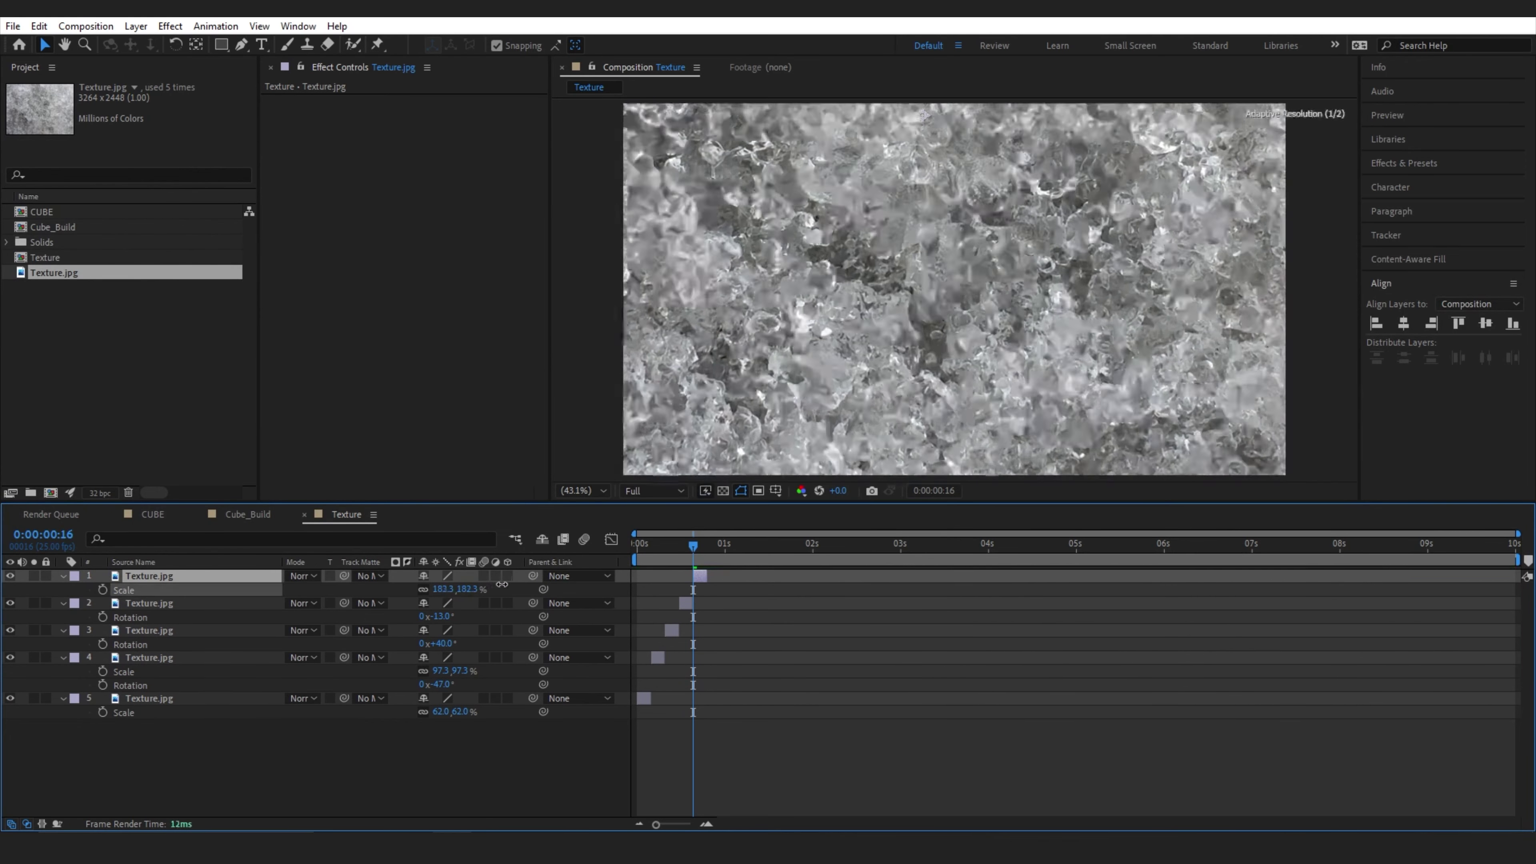
pyautogui.moveTo(847, 302); pyautogui.dragTo(786, 338)
pyautogui.press('r')
pyautogui.moveTo(443, 590); pyautogui.dragTo(398, 590)
pyautogui.moveTo(907, 302); pyautogui.dragTo(1048, 307)
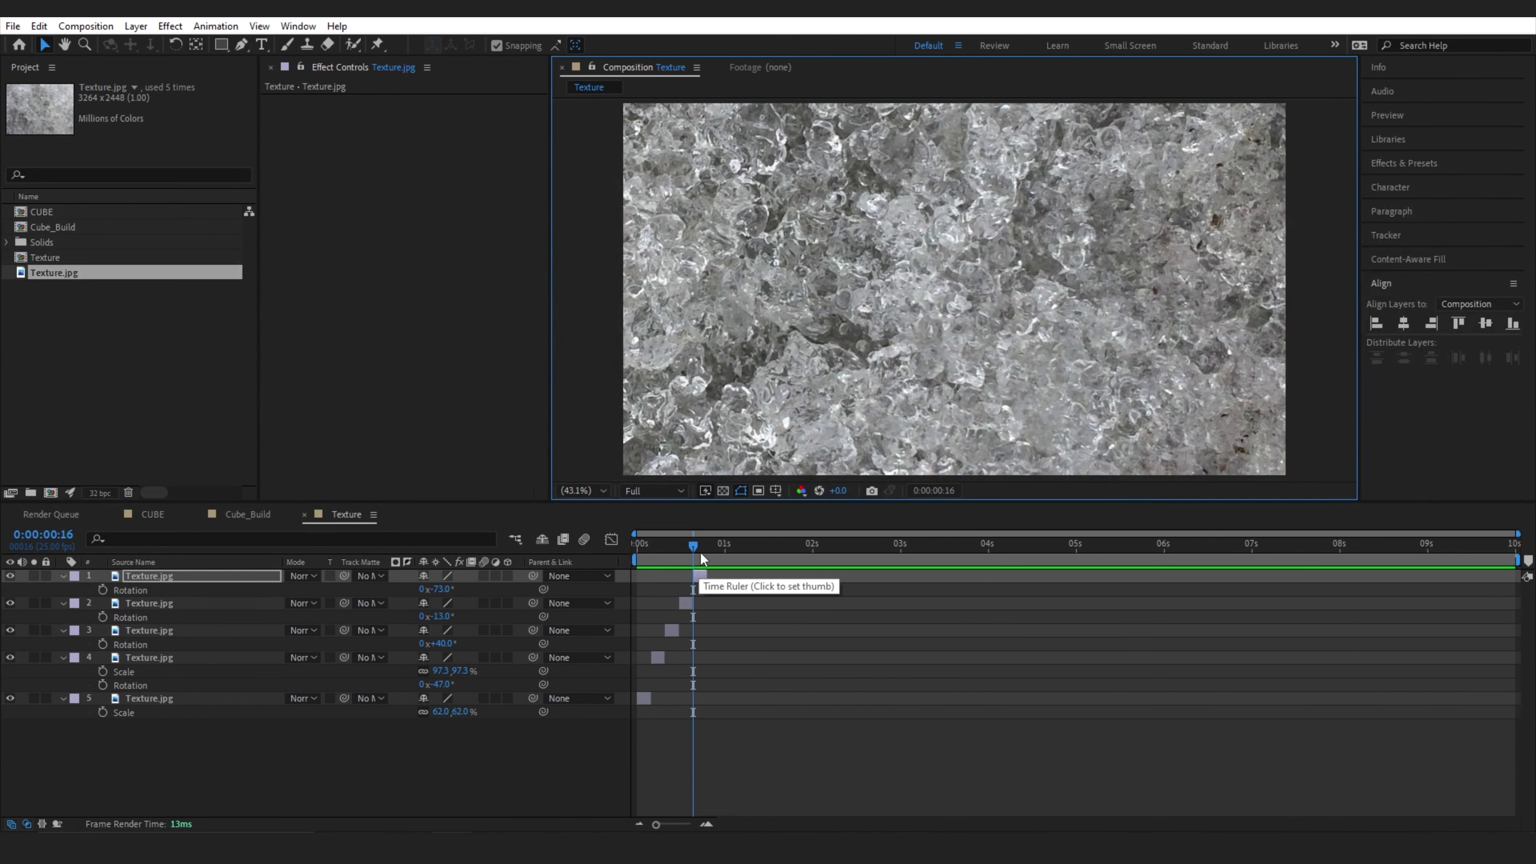
# End the work area at 0:00:00:19, trim the Texture composition to it and play back the texture sequence
pyautogui.moveTo(698, 554); pyautogui.dragTo(707, 555)
pyautogui.press('pageup')
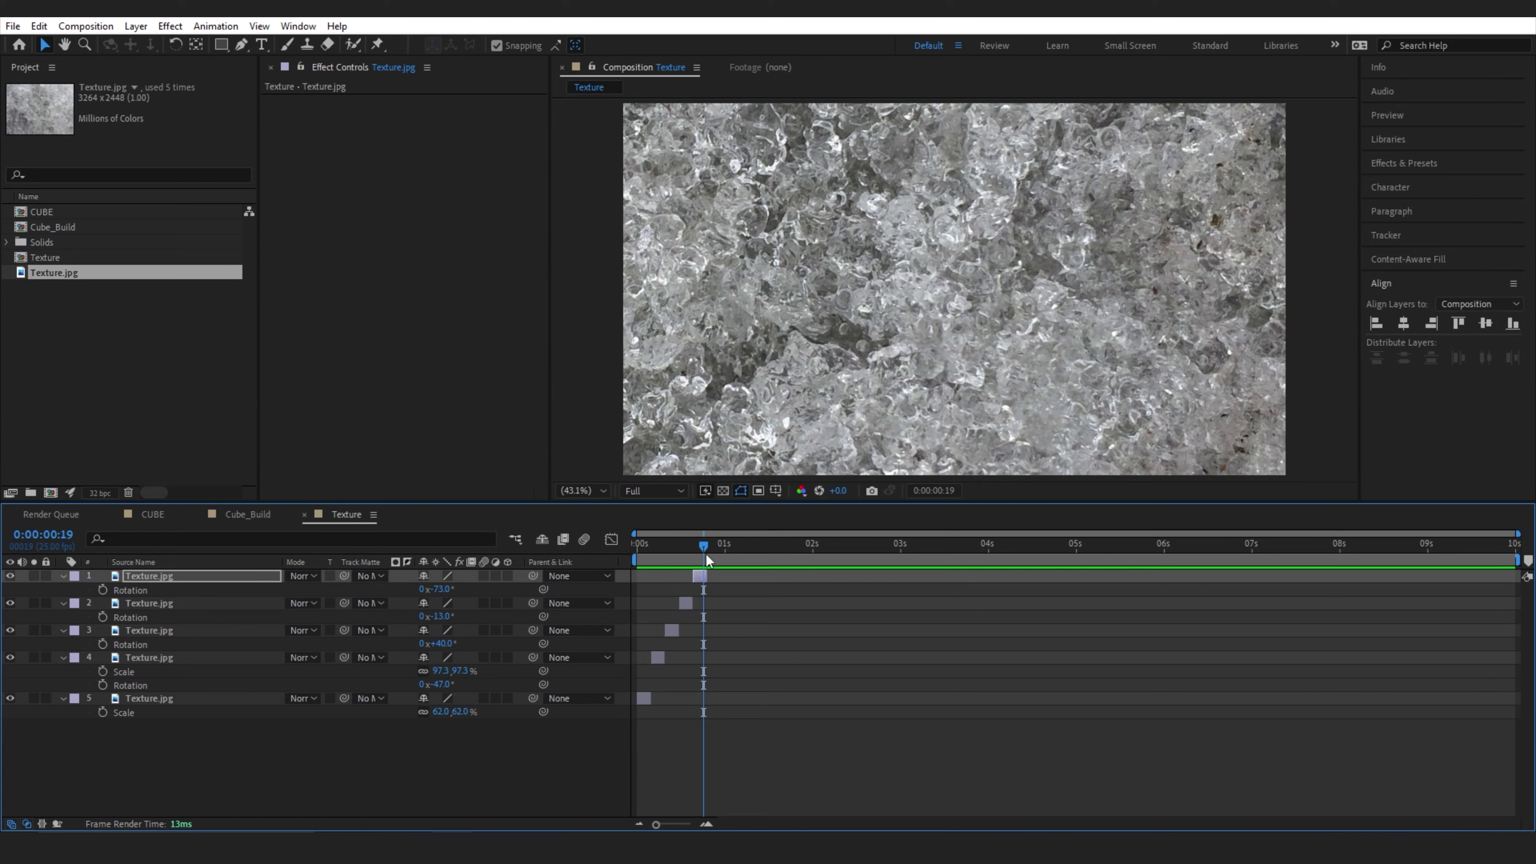
pyautogui.press('n')
pyautogui.rightClick(674, 561)
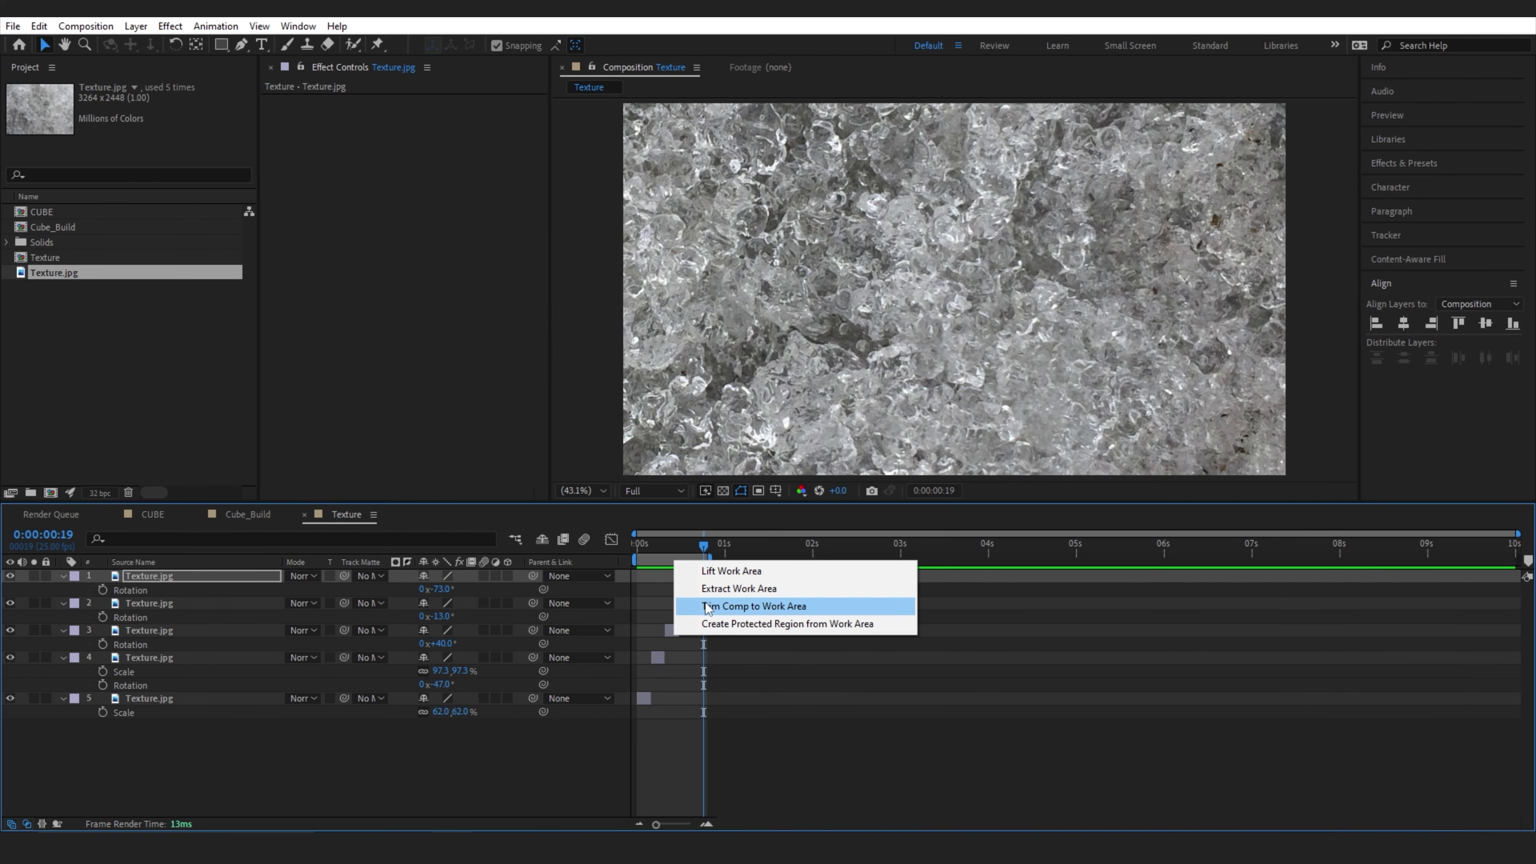
pyautogui.click(732, 603)
pyautogui.press('space')
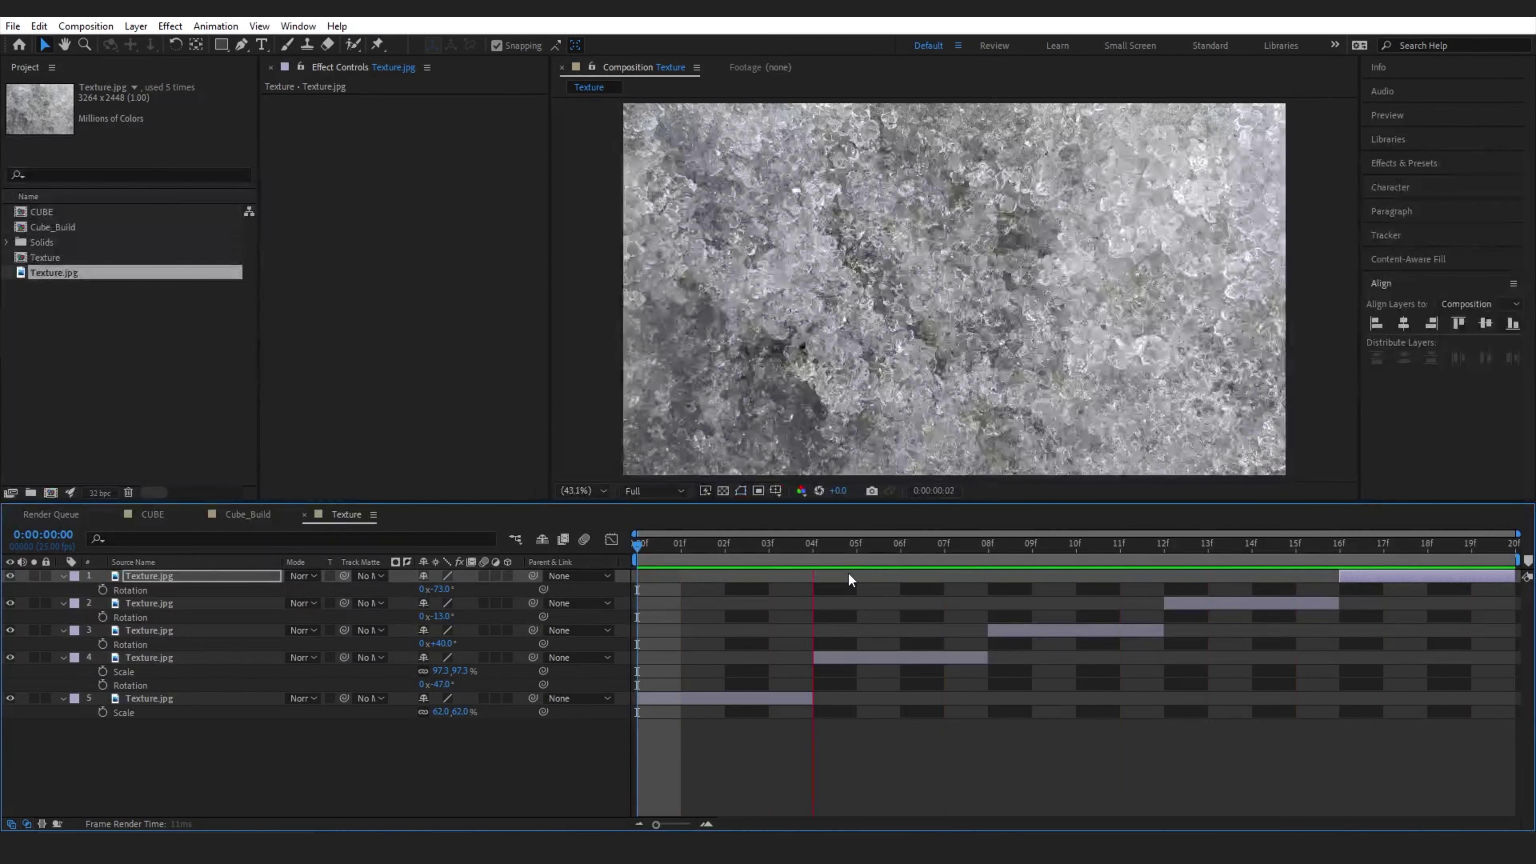
# Add the Texture composition as the top layer of the CUBE composition and enable time remapping on it
pyautogui.click(152, 513)
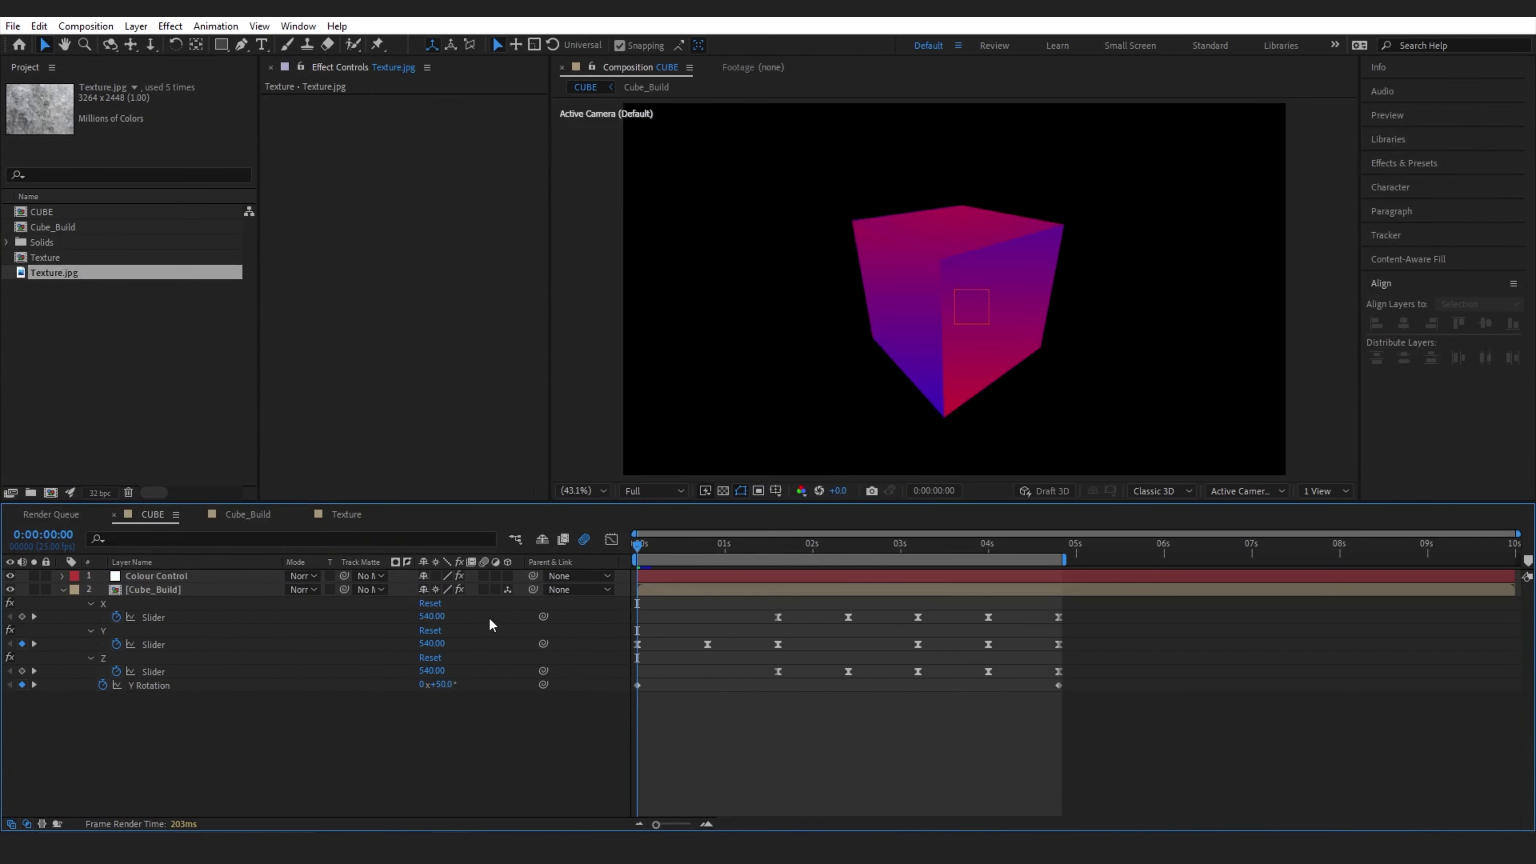
pyautogui.moveTo(45, 257); pyautogui.dragTo(964, 302)
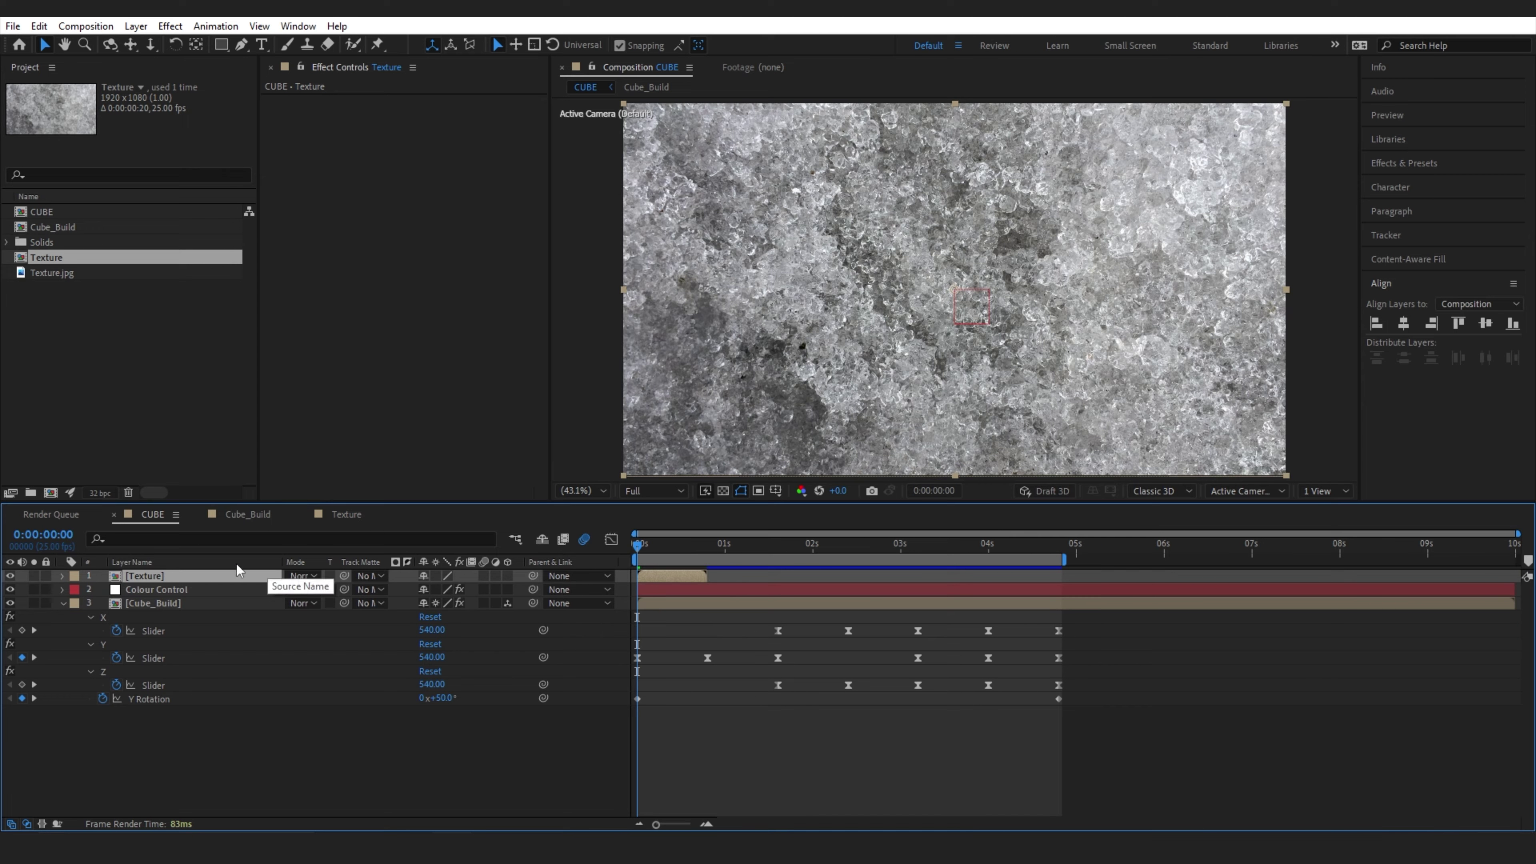
pyautogui.rightClick(209, 575)
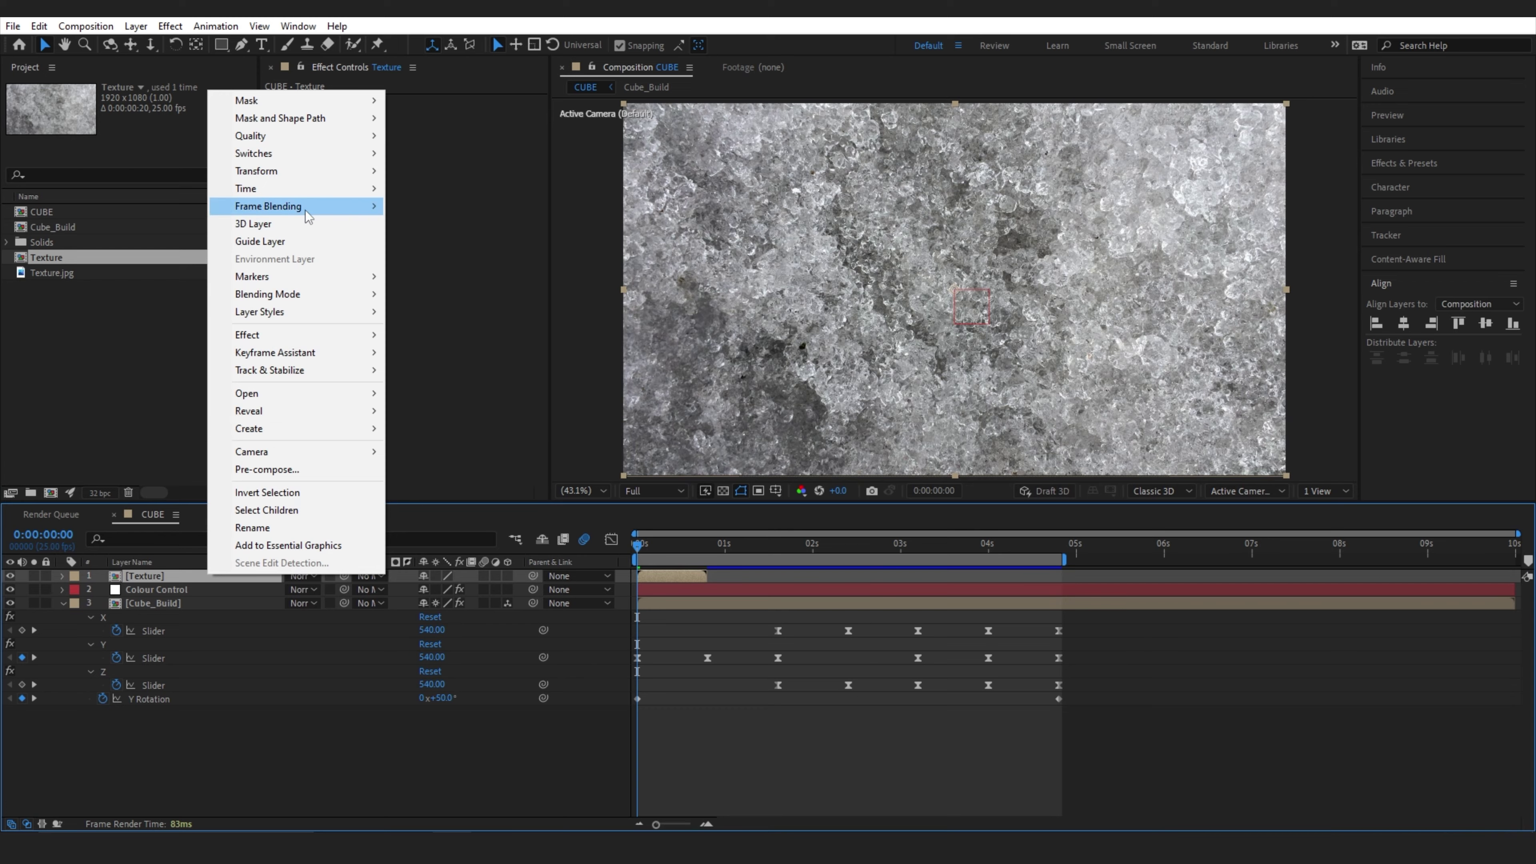
pyautogui.moveTo(362, 188)
pyautogui.click(410, 189)
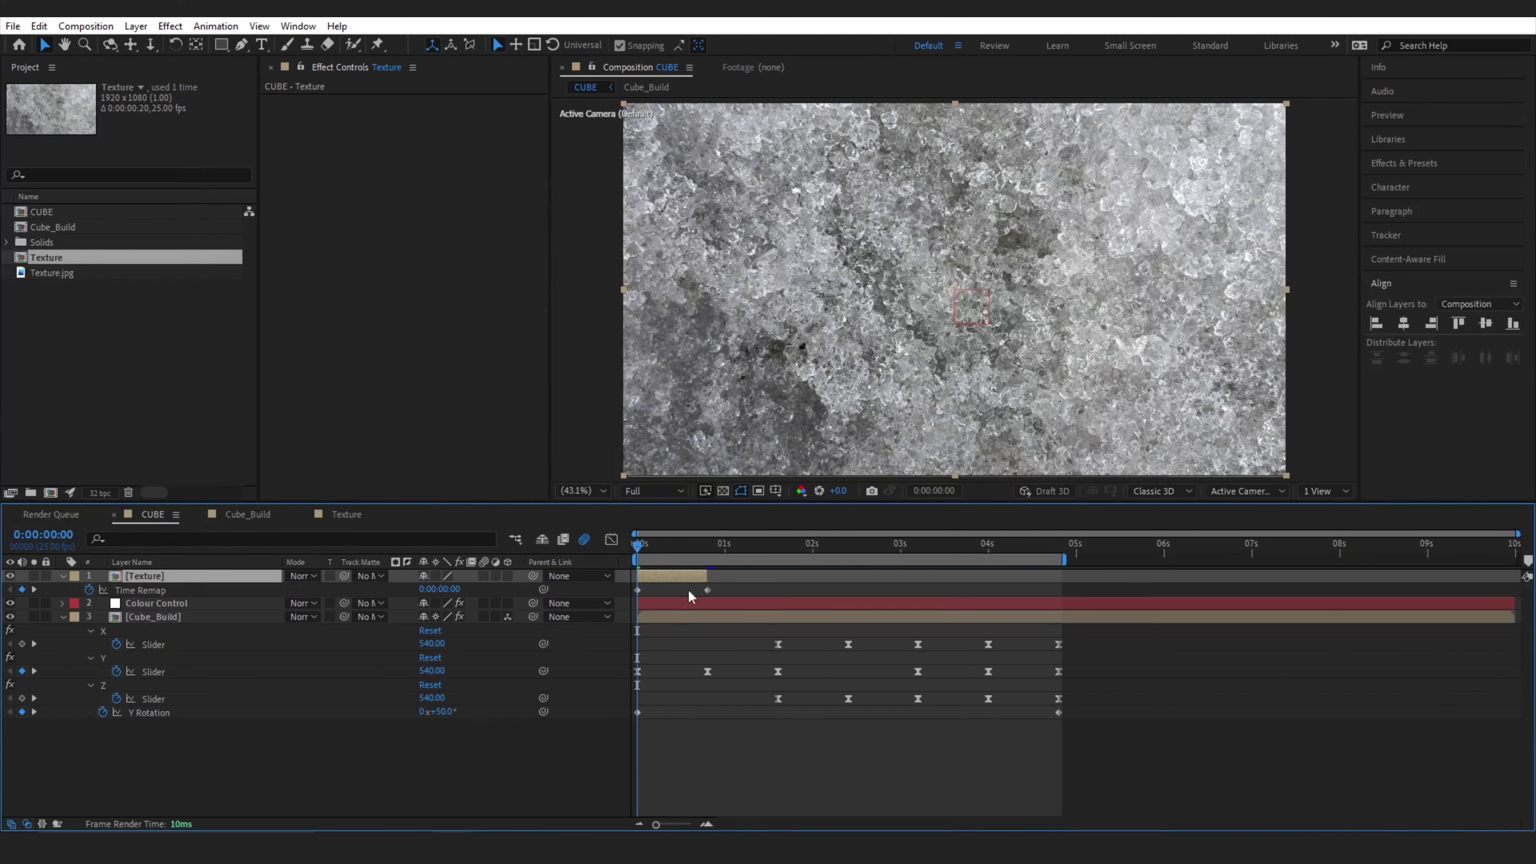
# Add a Time Remap keyframe to the Texture layer at 0:00:00:19 and delete its end keyframe at 0:00:00:20
pyautogui.moveTo(701, 543); pyautogui.dragTo(709, 547)
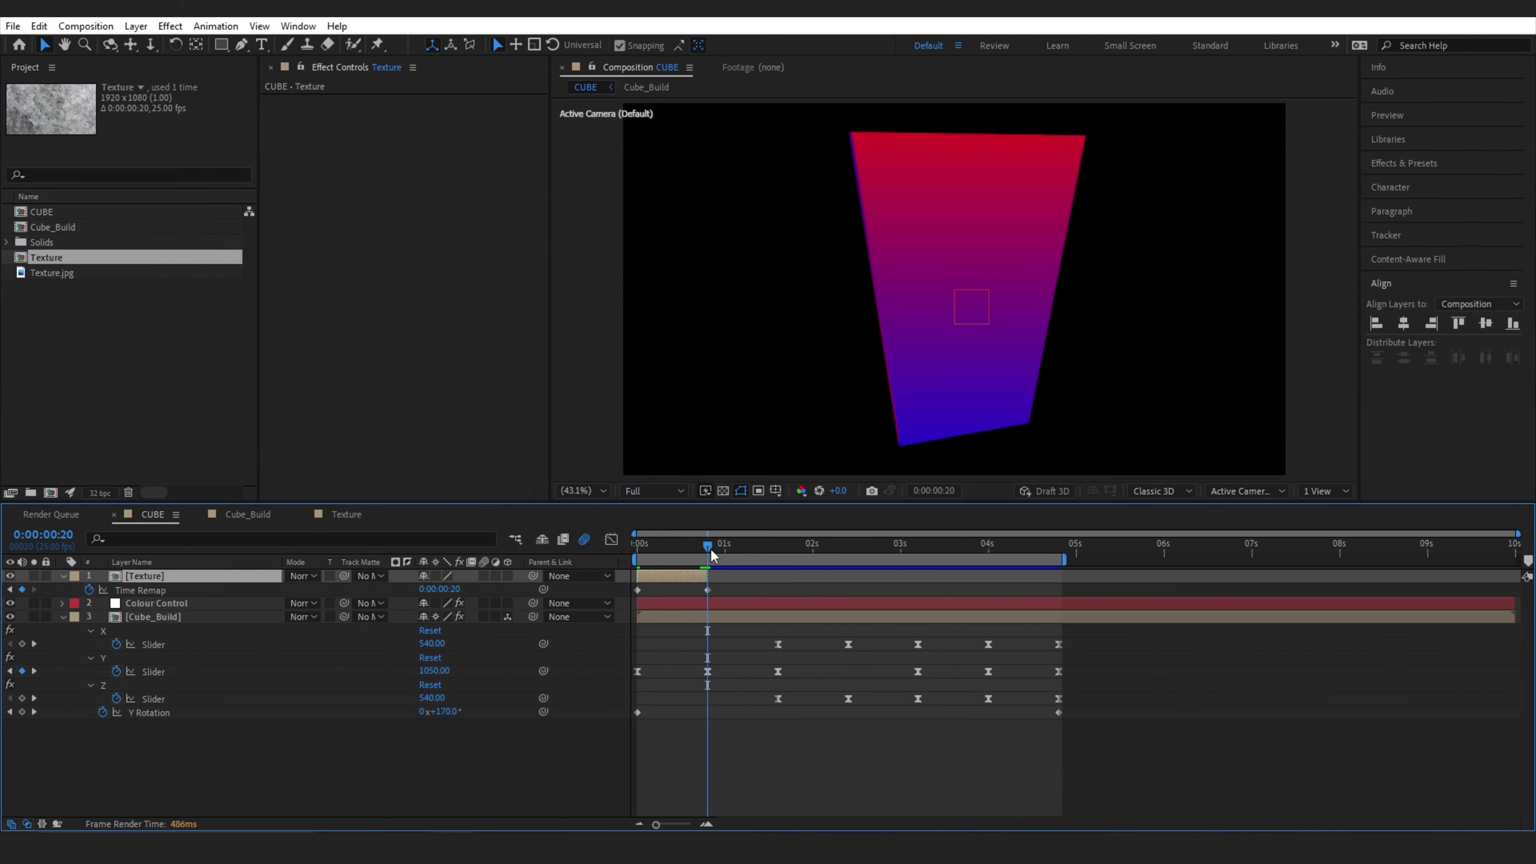
pyautogui.press('pageup')
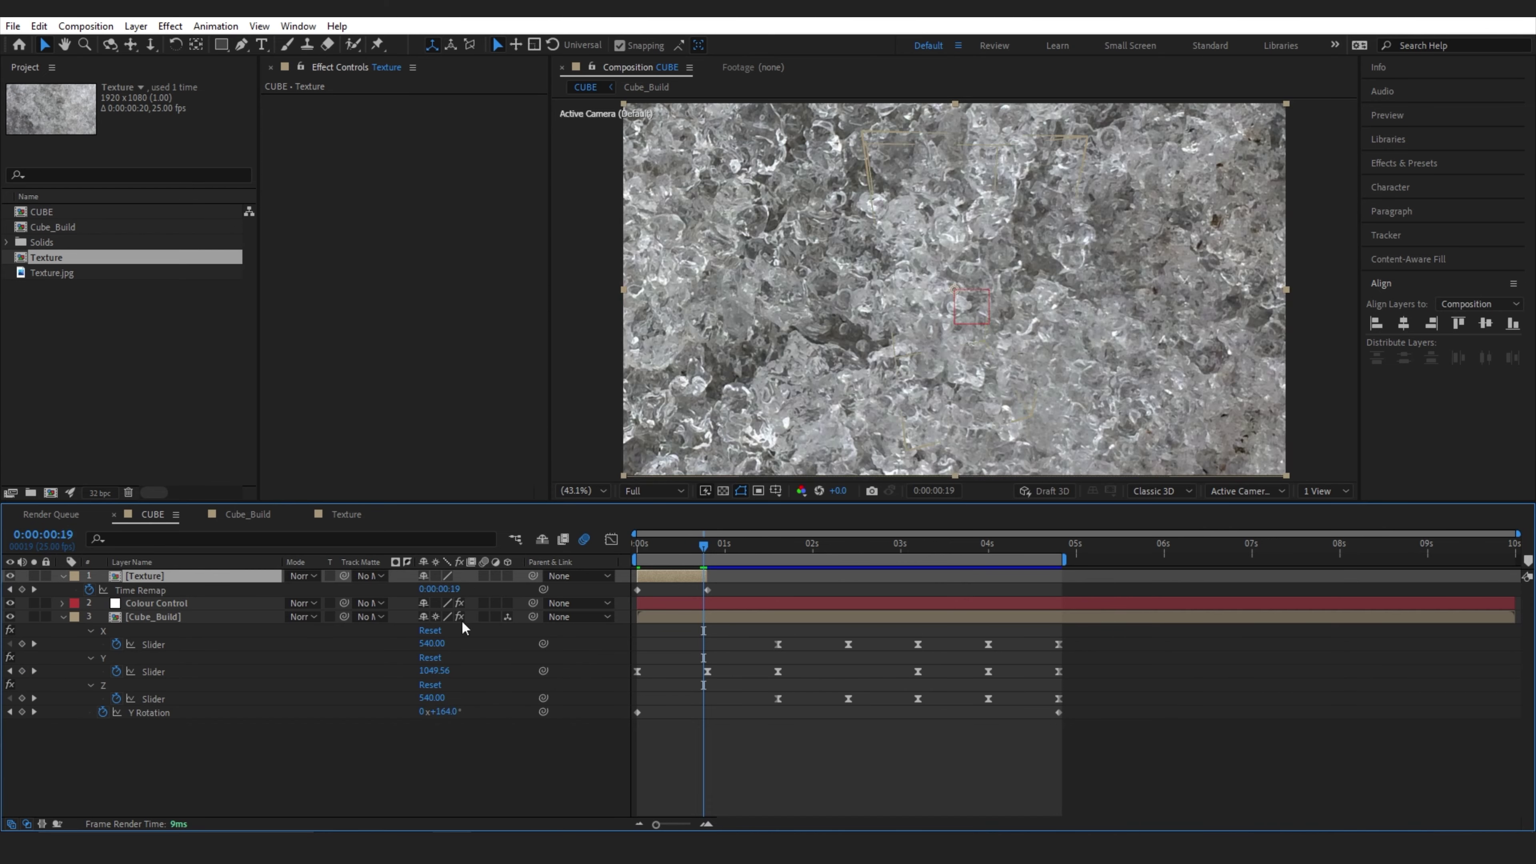
pyautogui.click(158, 593)
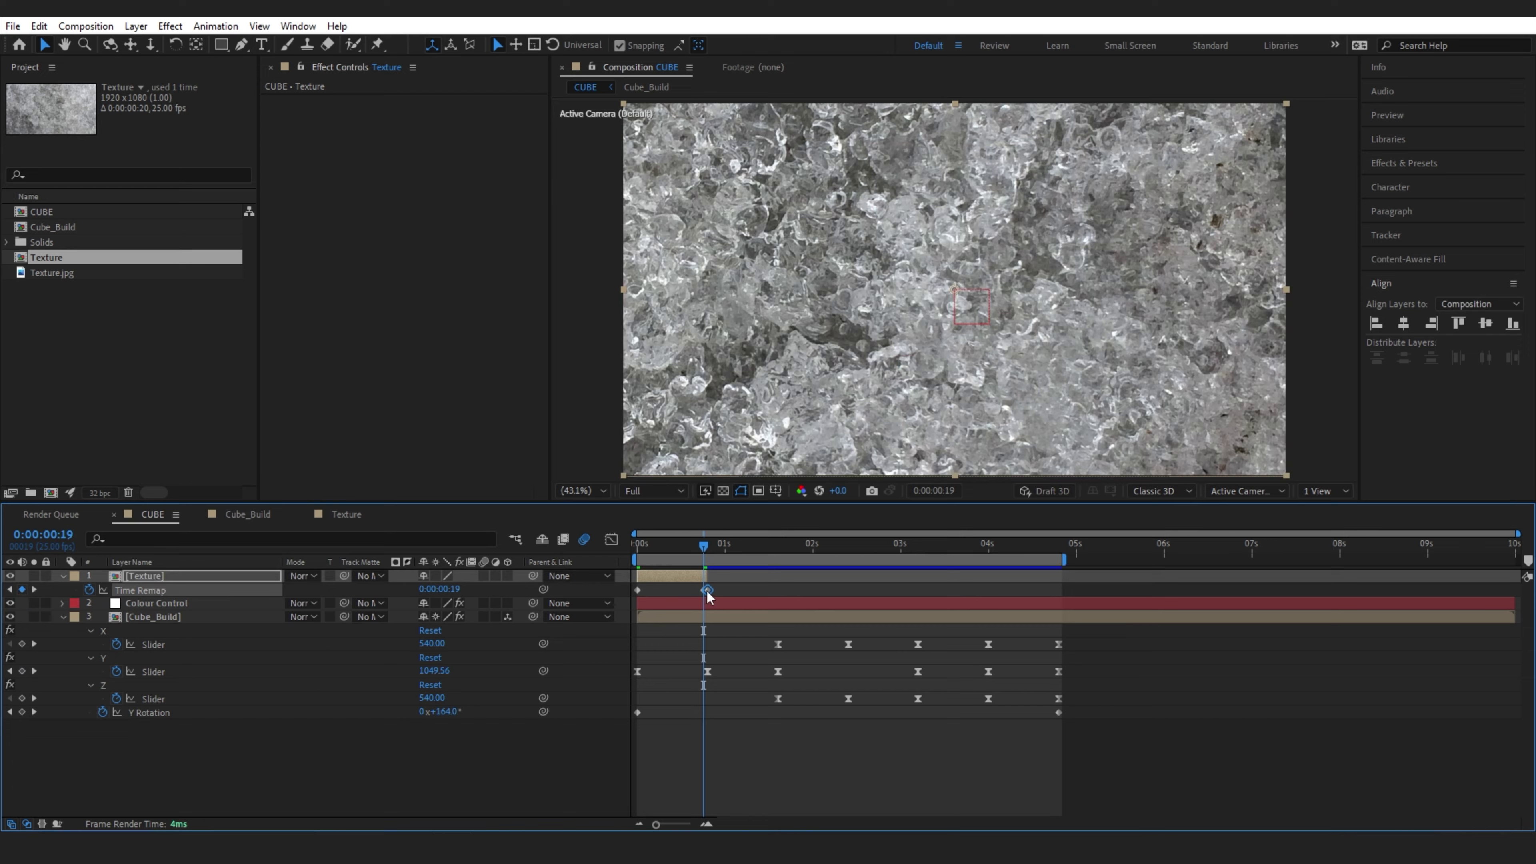
pyautogui.press('Delete')
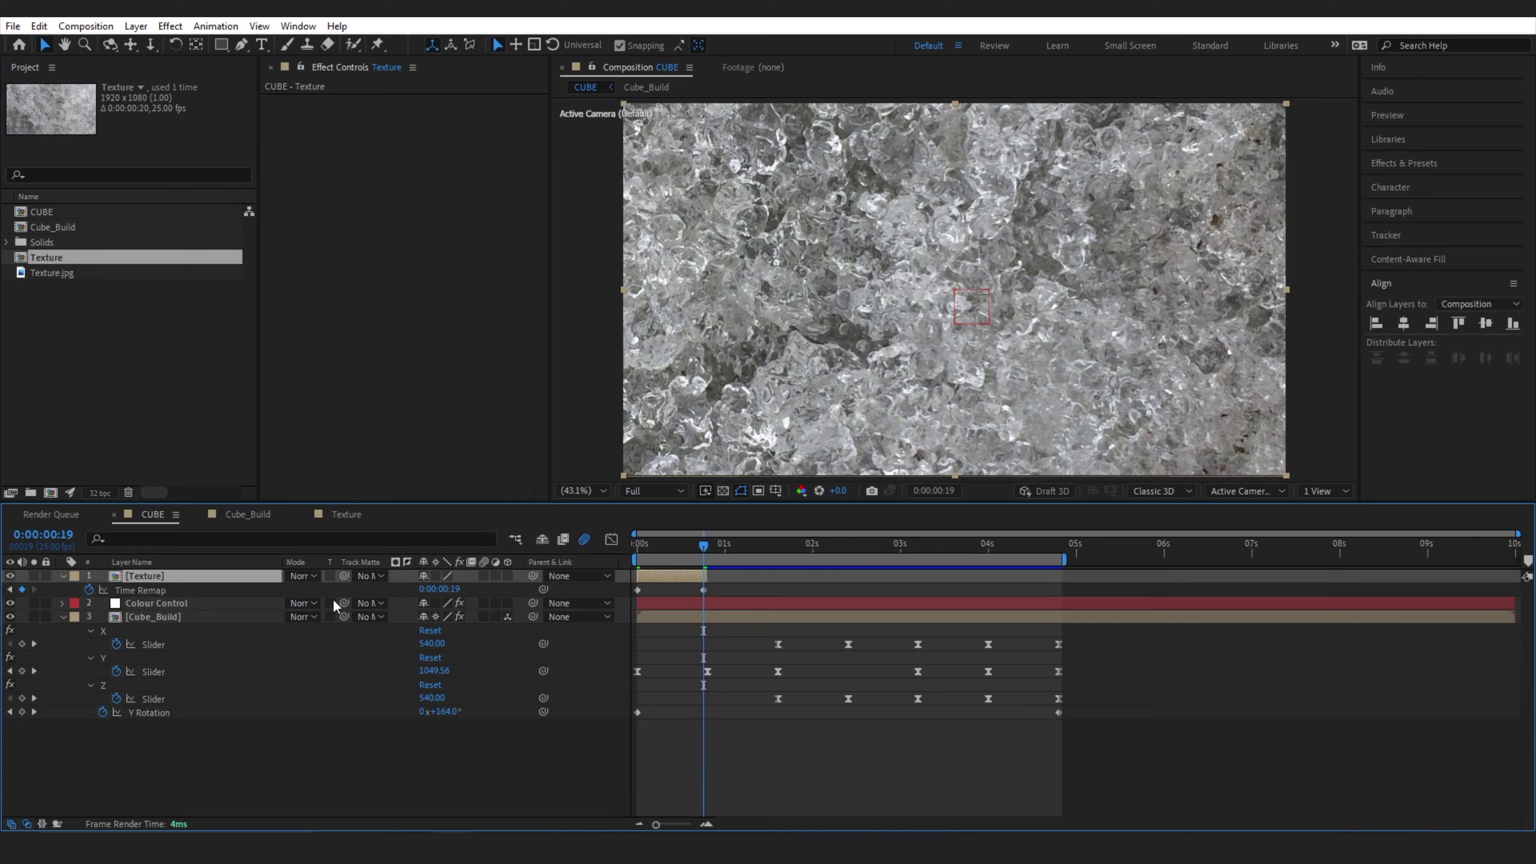
# Add the expression loopOut("cycle") to the Texture layer's Time Remap property
pyautogui.keyDown('alt'); pyautogui.click(89, 591); pyautogui.keyUp('alt')
pyautogui.write('loop')
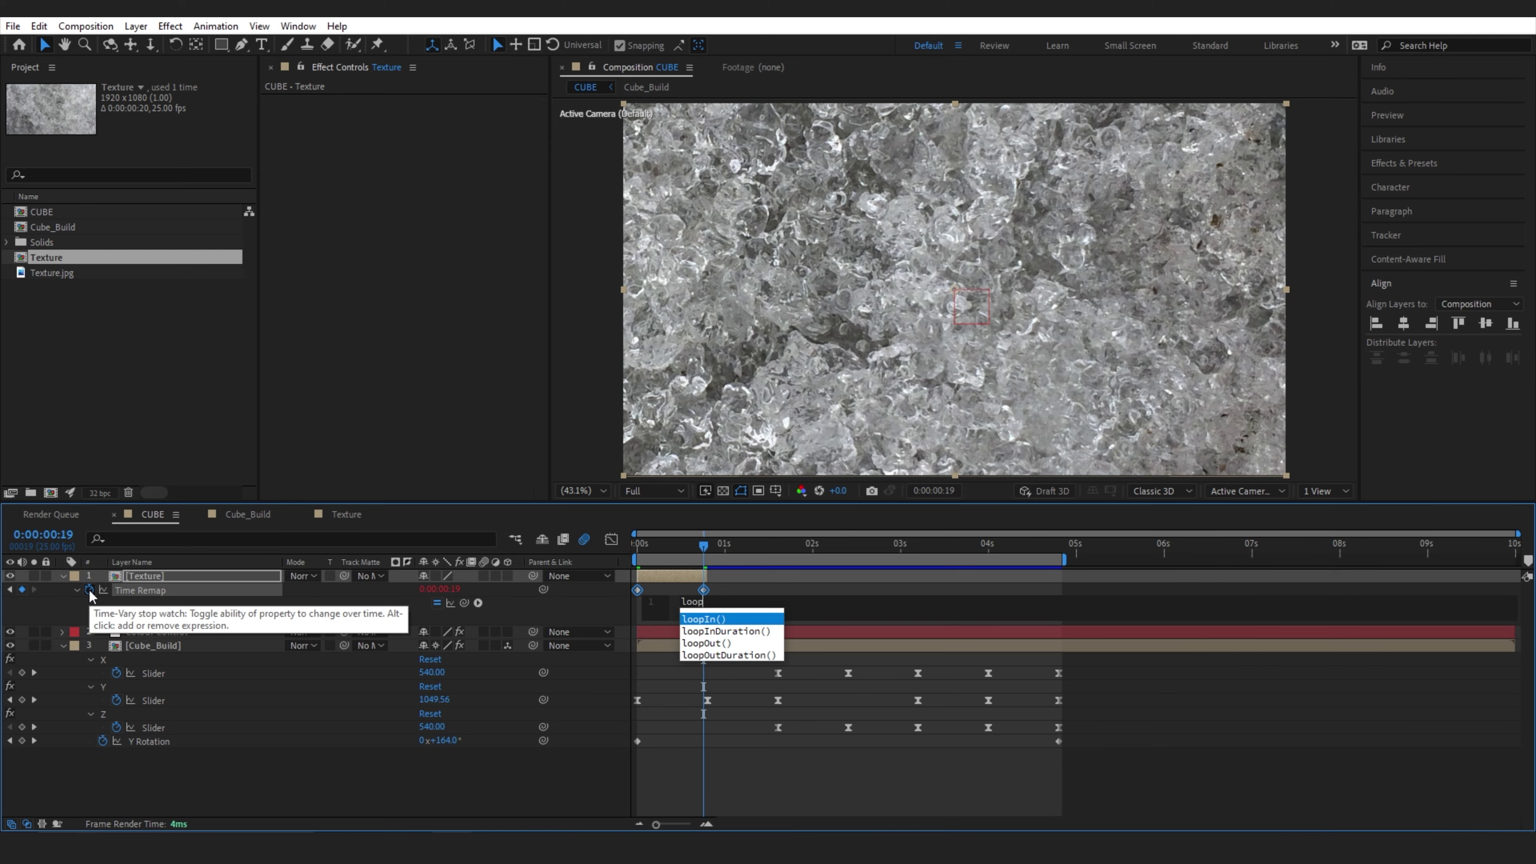
pyautogui.press('Down')
pyautogui.press('Down')
pyautogui.press('Return')
pyautogui.write('"')
pyautogui.press('Down')
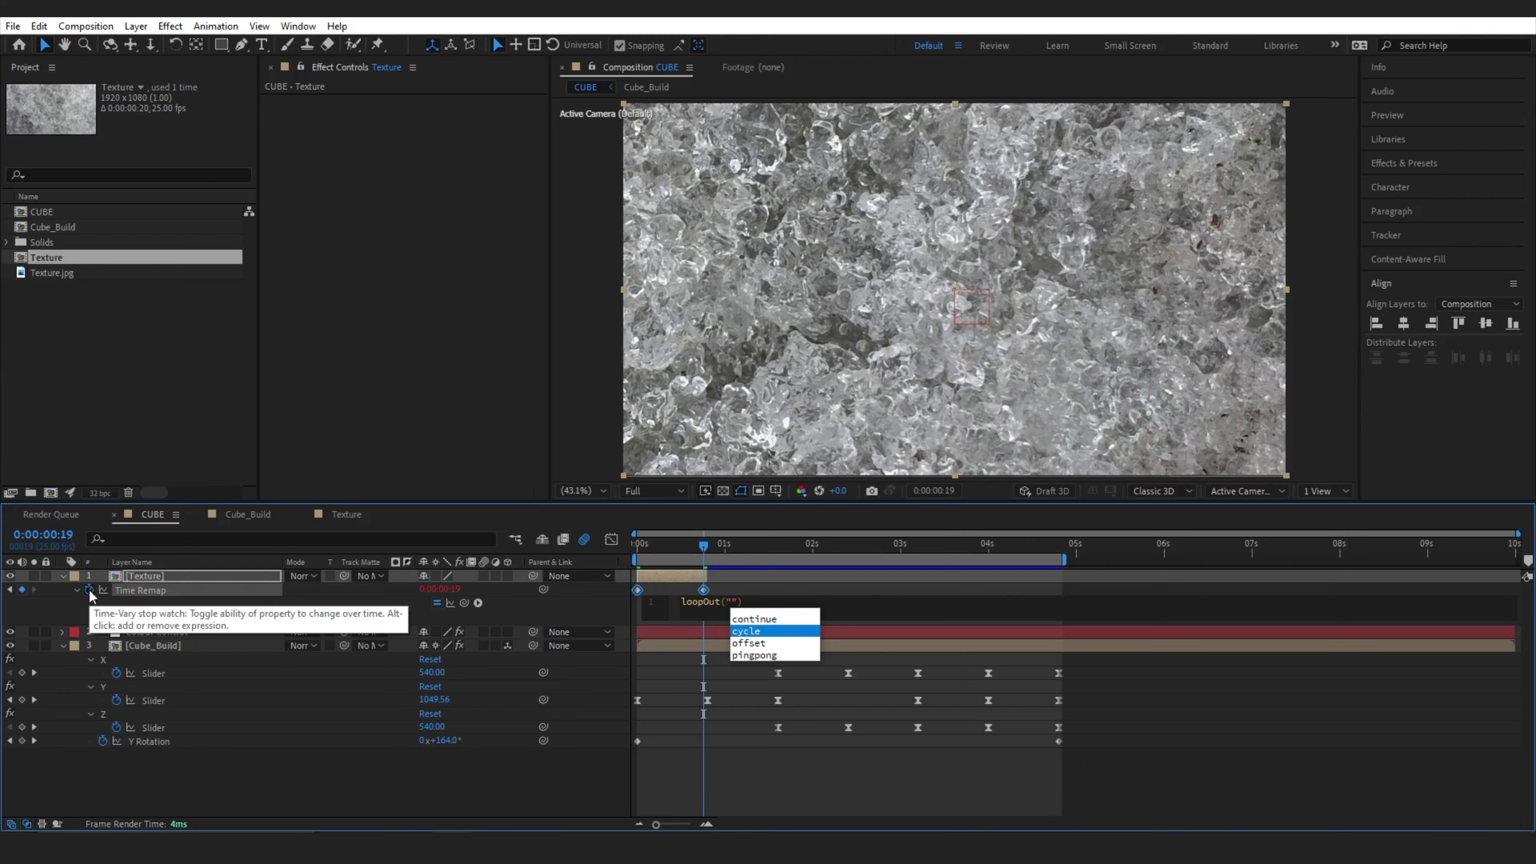
pyautogui.press('Return')
# Extend the end of the Texture layer to about 6.5 seconds and scrub through the looping texture
pyautogui.click(683, 544)
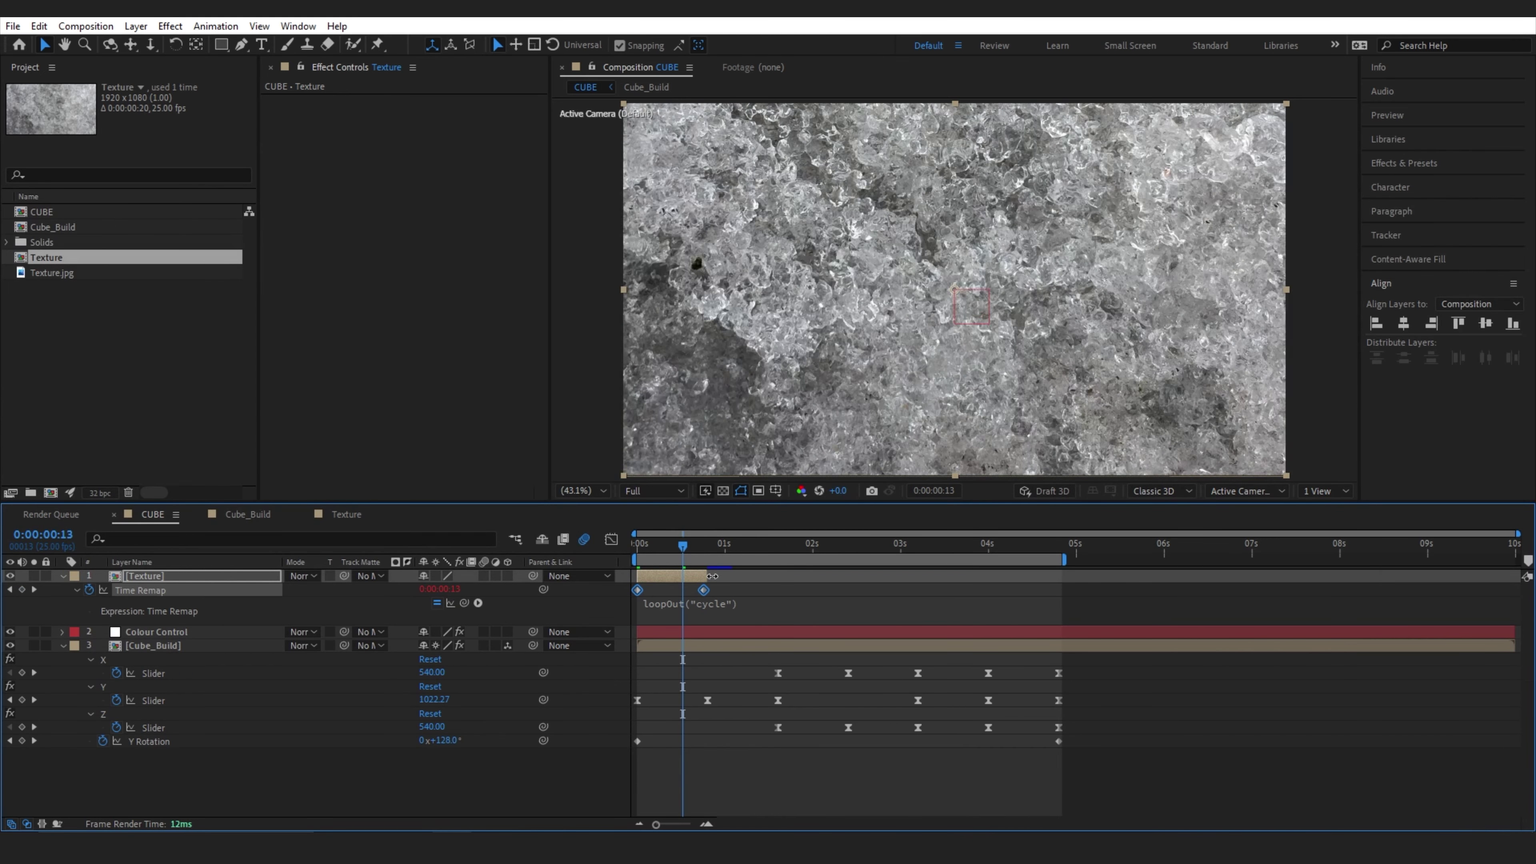
pyautogui.moveTo(706, 573); pyautogui.dragTo(1209, 571)
pyautogui.moveTo(646, 544); pyautogui.dragTo(970, 543)
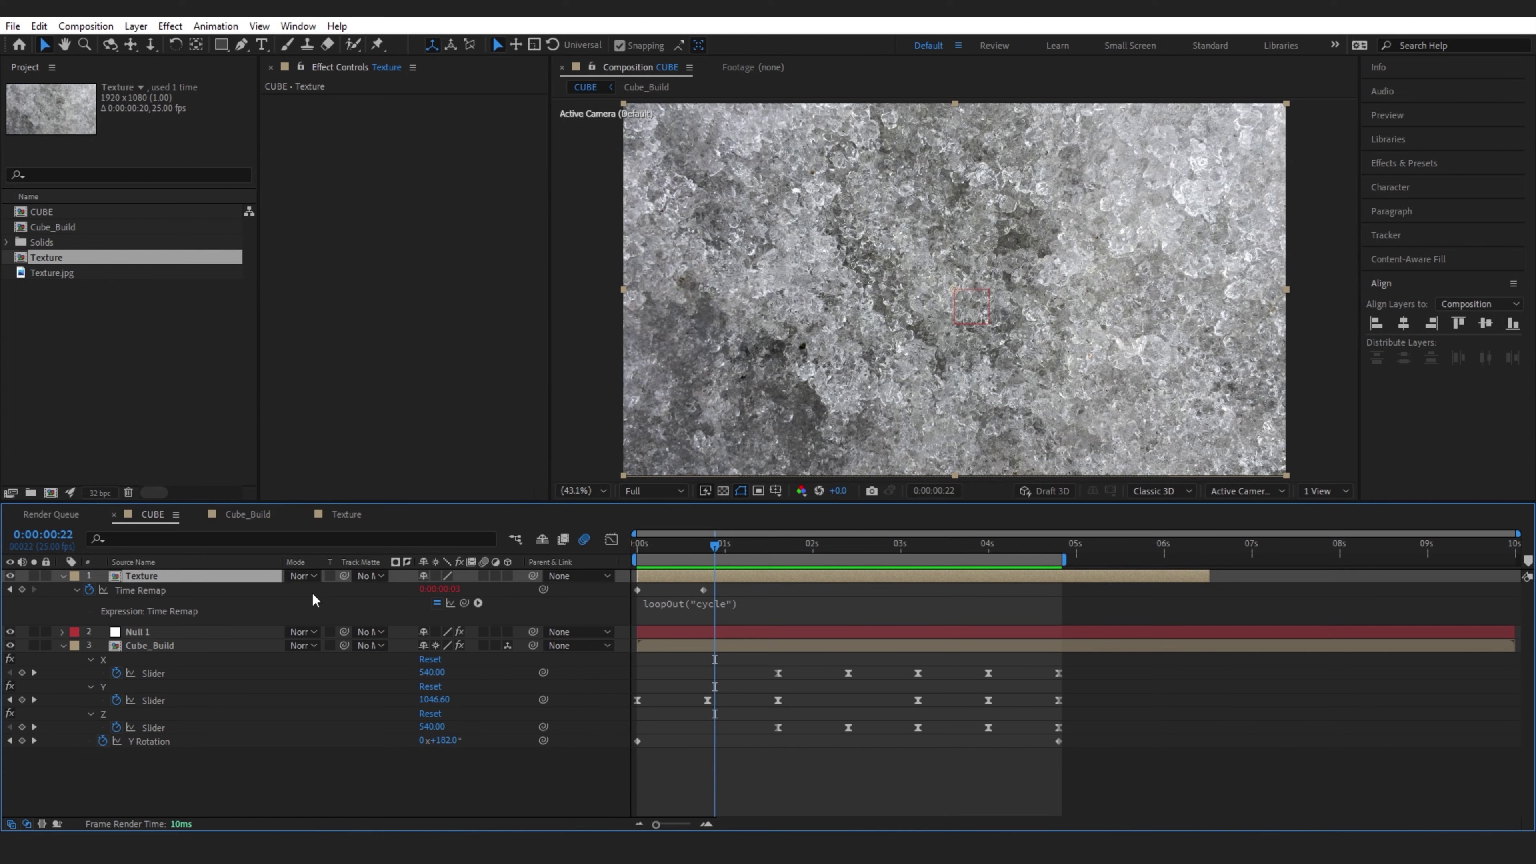
# Set the Texture layer's blending mode to Multiply, use Cube_Build as its track matte and make Cube_Build visible again
pyautogui.click(303, 575)
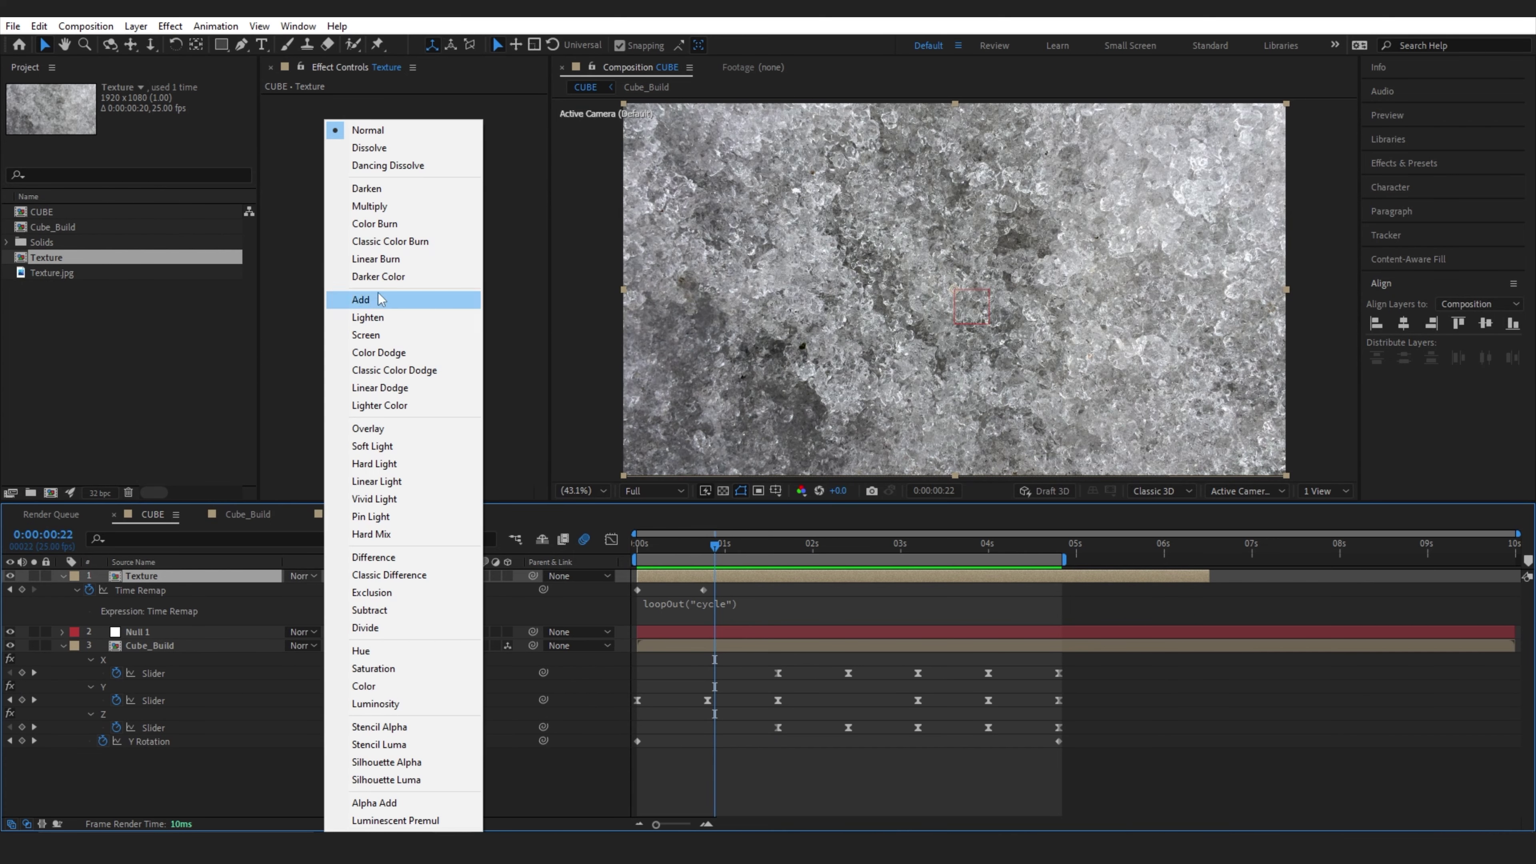
pyautogui.click(399, 206)
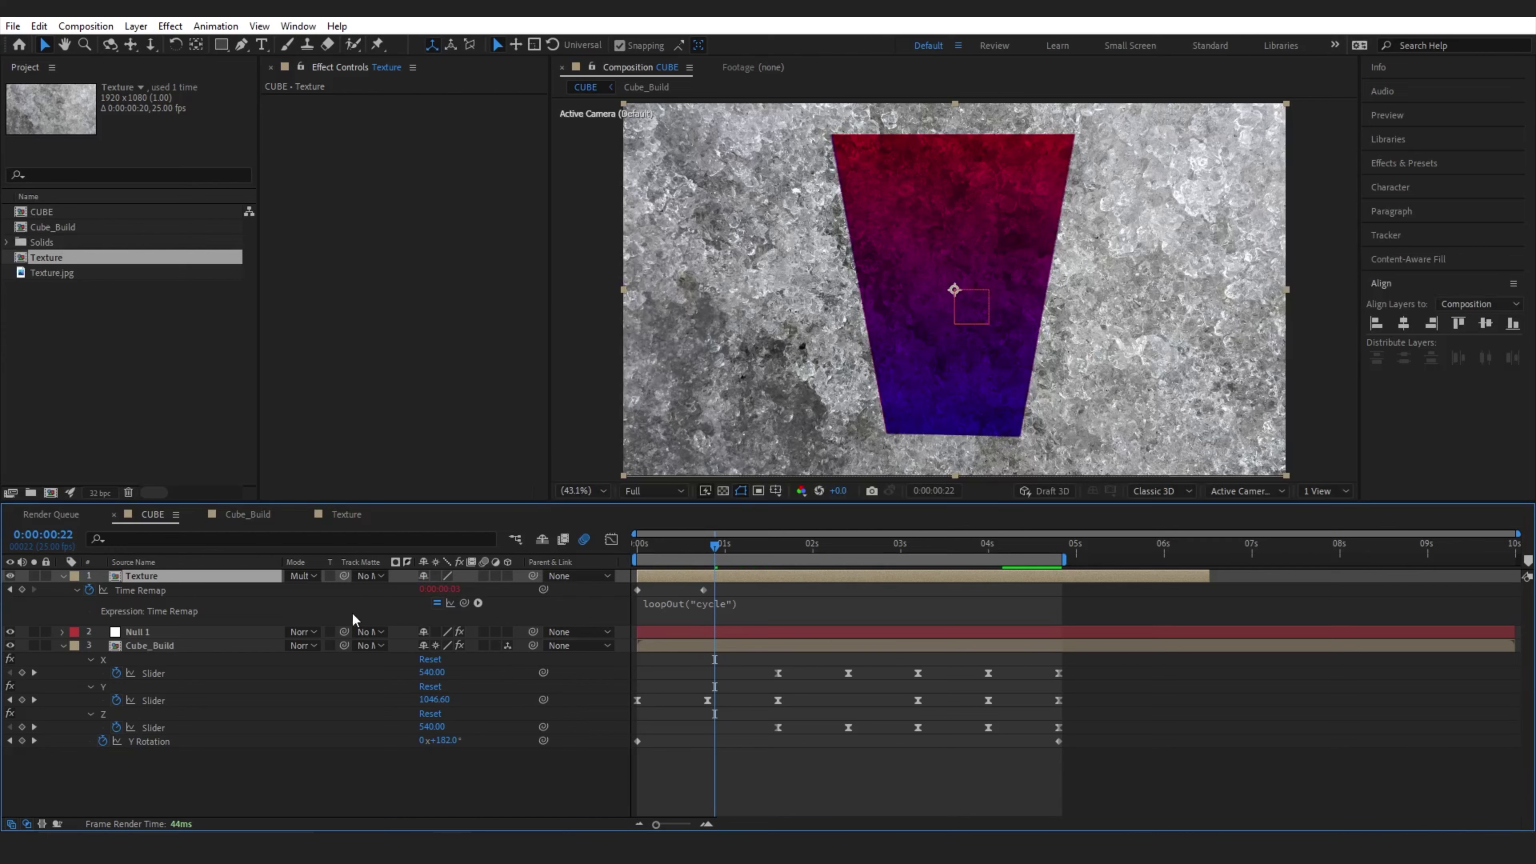
pyautogui.moveTo(347, 573); pyautogui.dragTo(156, 647)
pyautogui.click(155, 646)
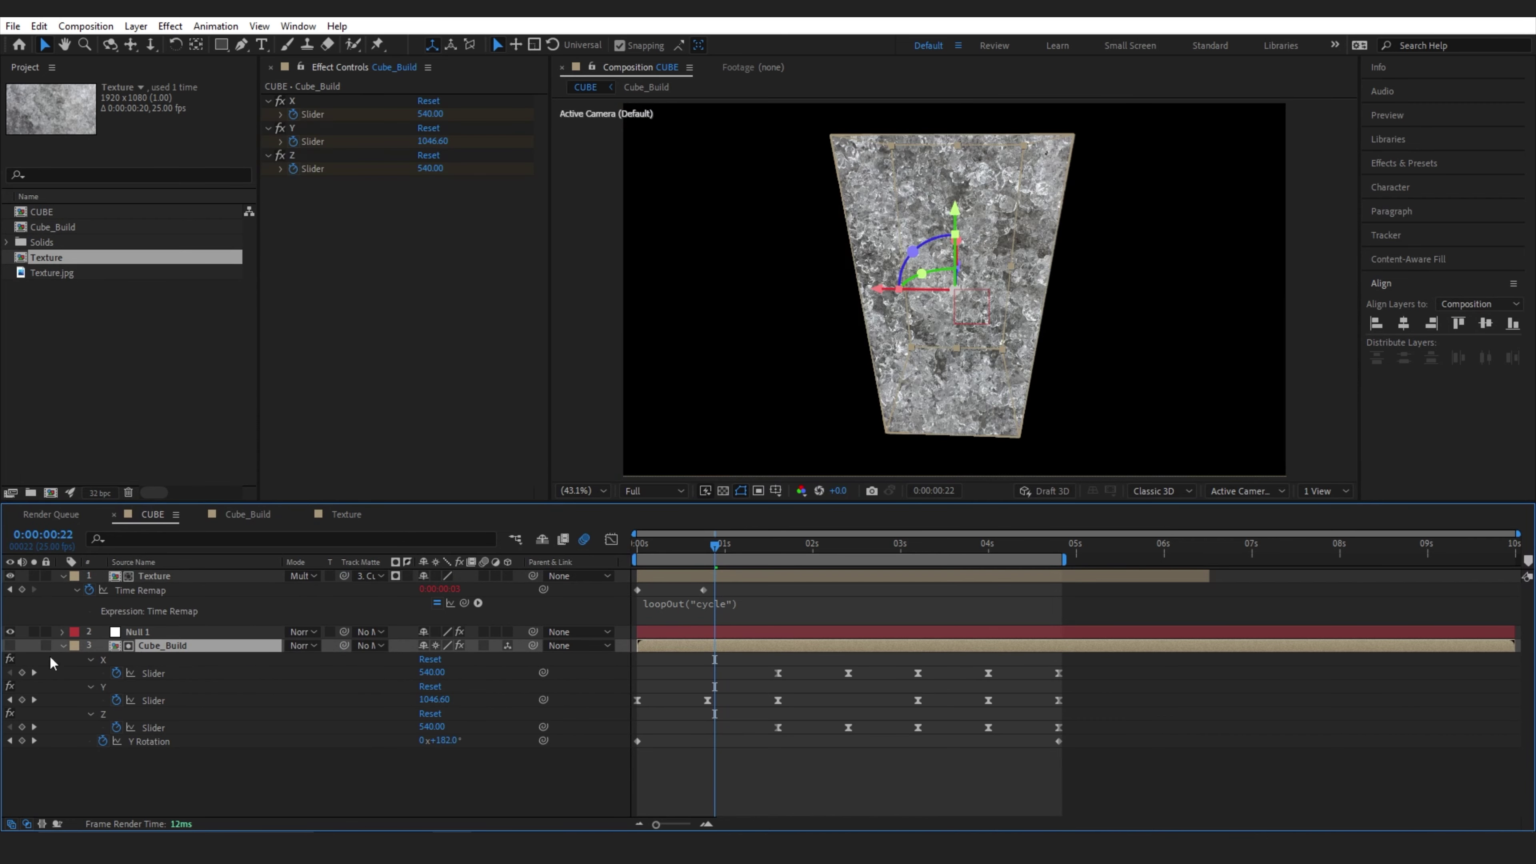
pyautogui.click(9, 646)
# Set the Texture layer's opacity to 15% and play back the textured cube animation
pyautogui.click(257, 576)
pyautogui.moveTo(715, 549); pyautogui.dragTo(820, 554)
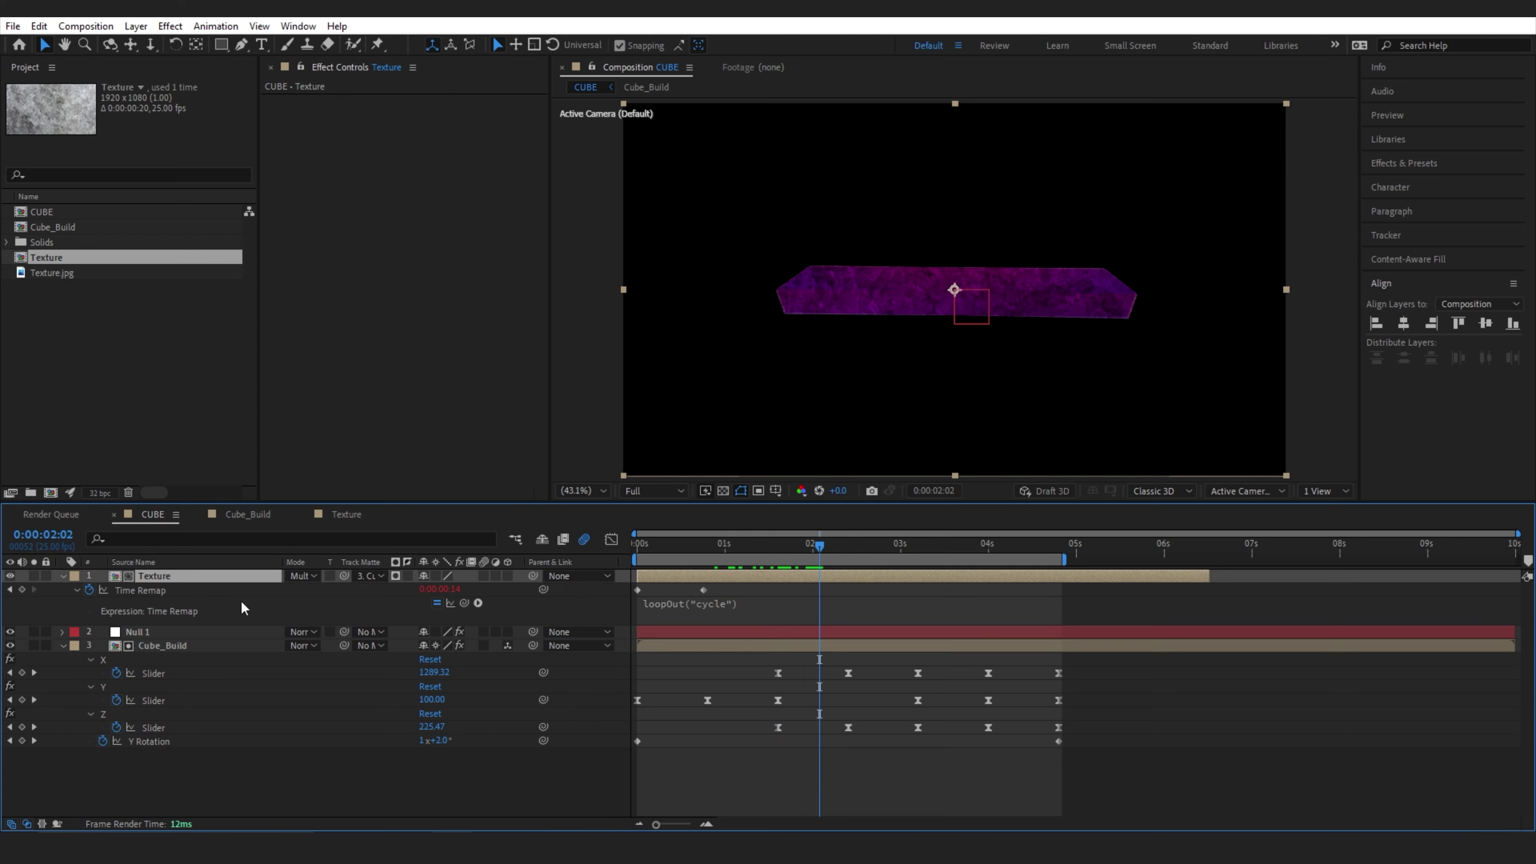
pyautogui.press('t')
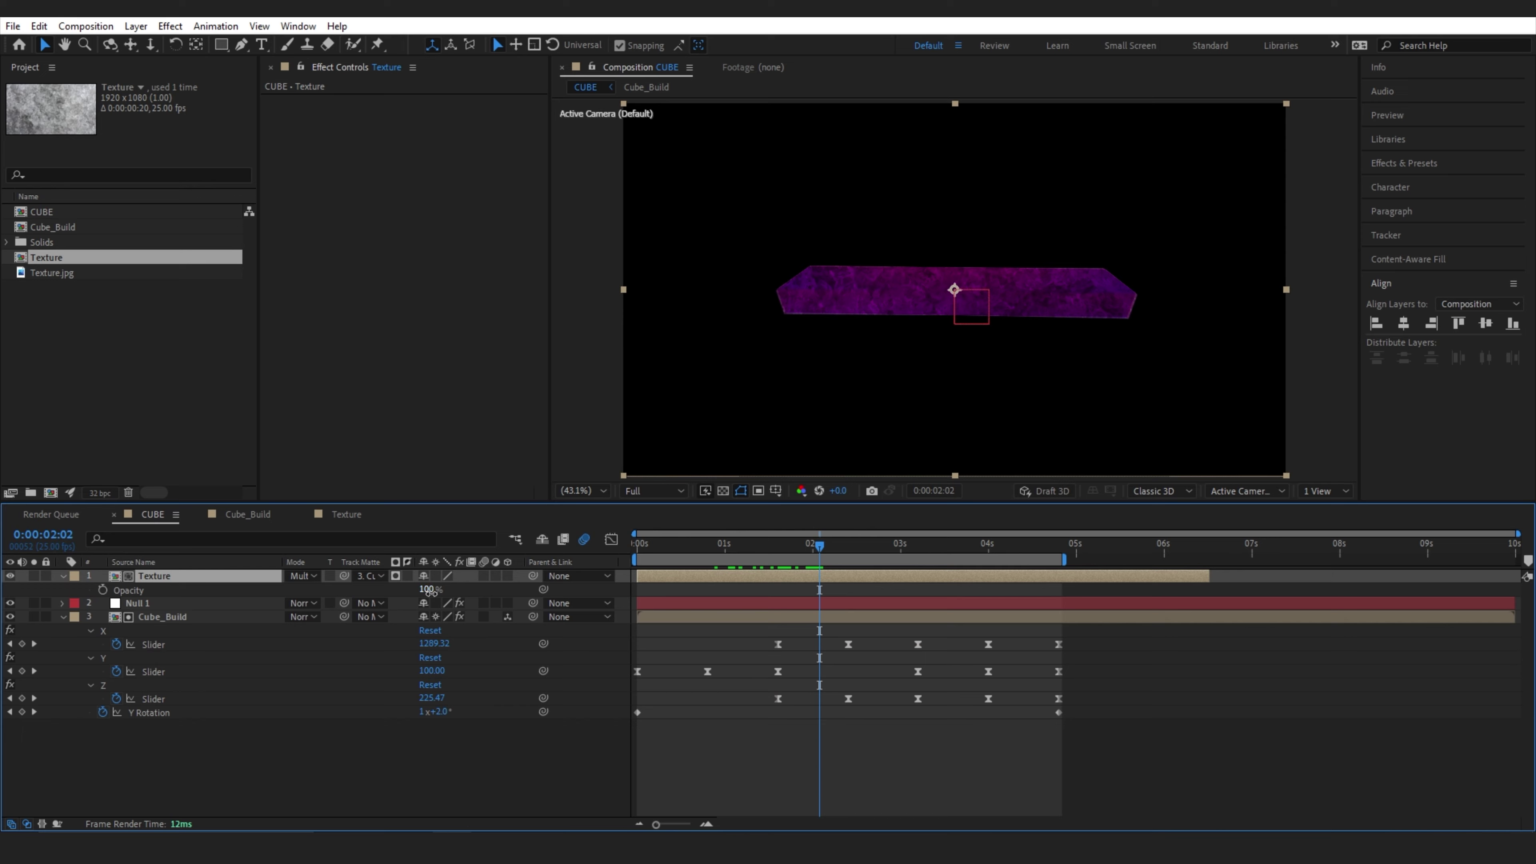
pyautogui.write('10')
pyautogui.press('Return')
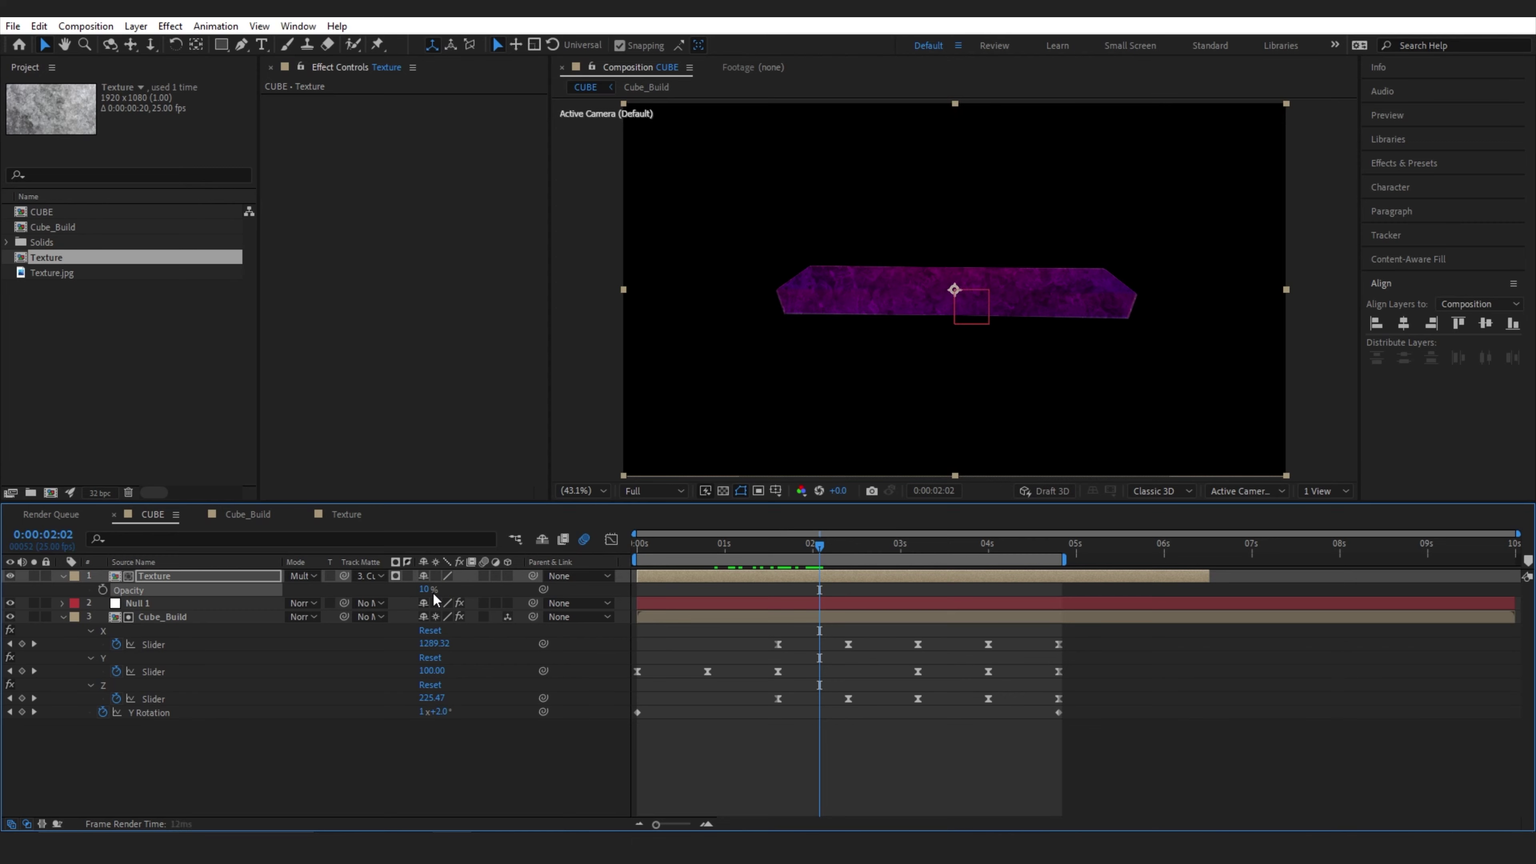
pyautogui.press('Home')
pyautogui.moveTo(422, 592); pyautogui.dragTo(431, 592)
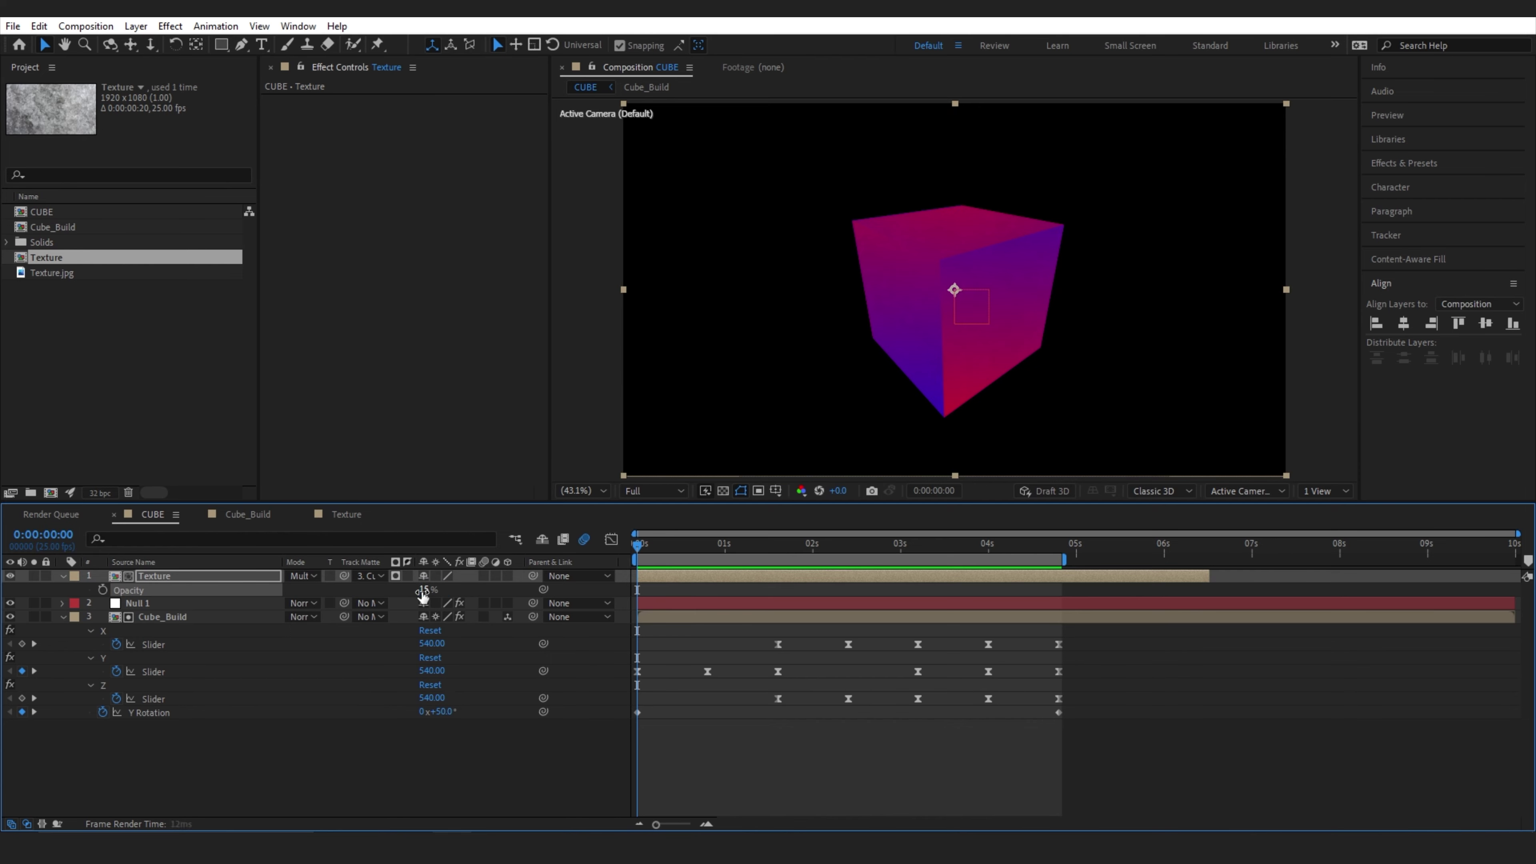
pyautogui.press('space')
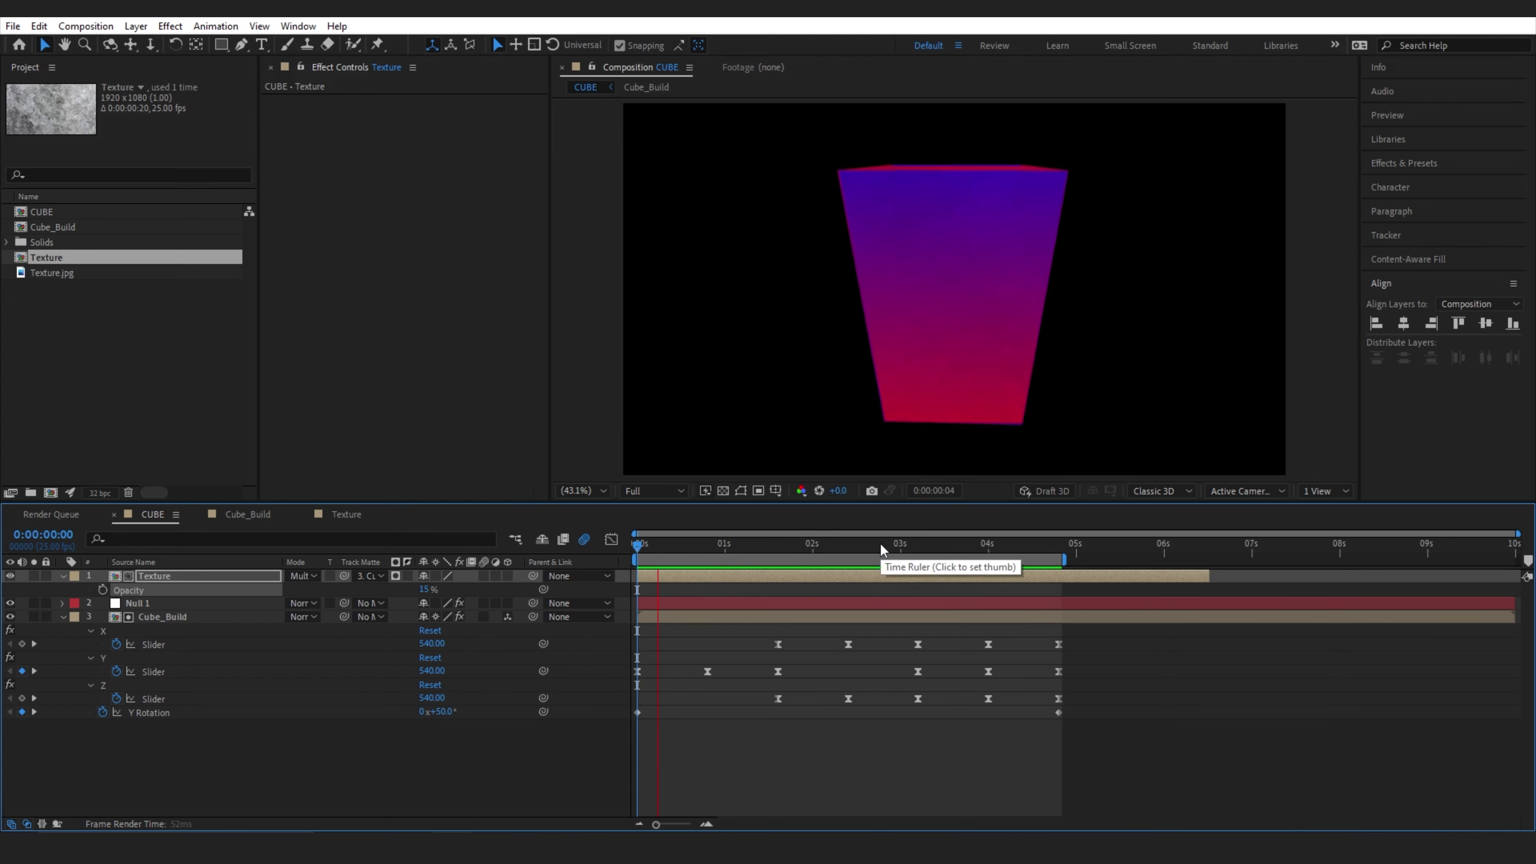
pyautogui.press('space')
# Create a black composition-sized solid named BG in the CUBE composition
pyautogui.hotkey('ctrl', 'y')
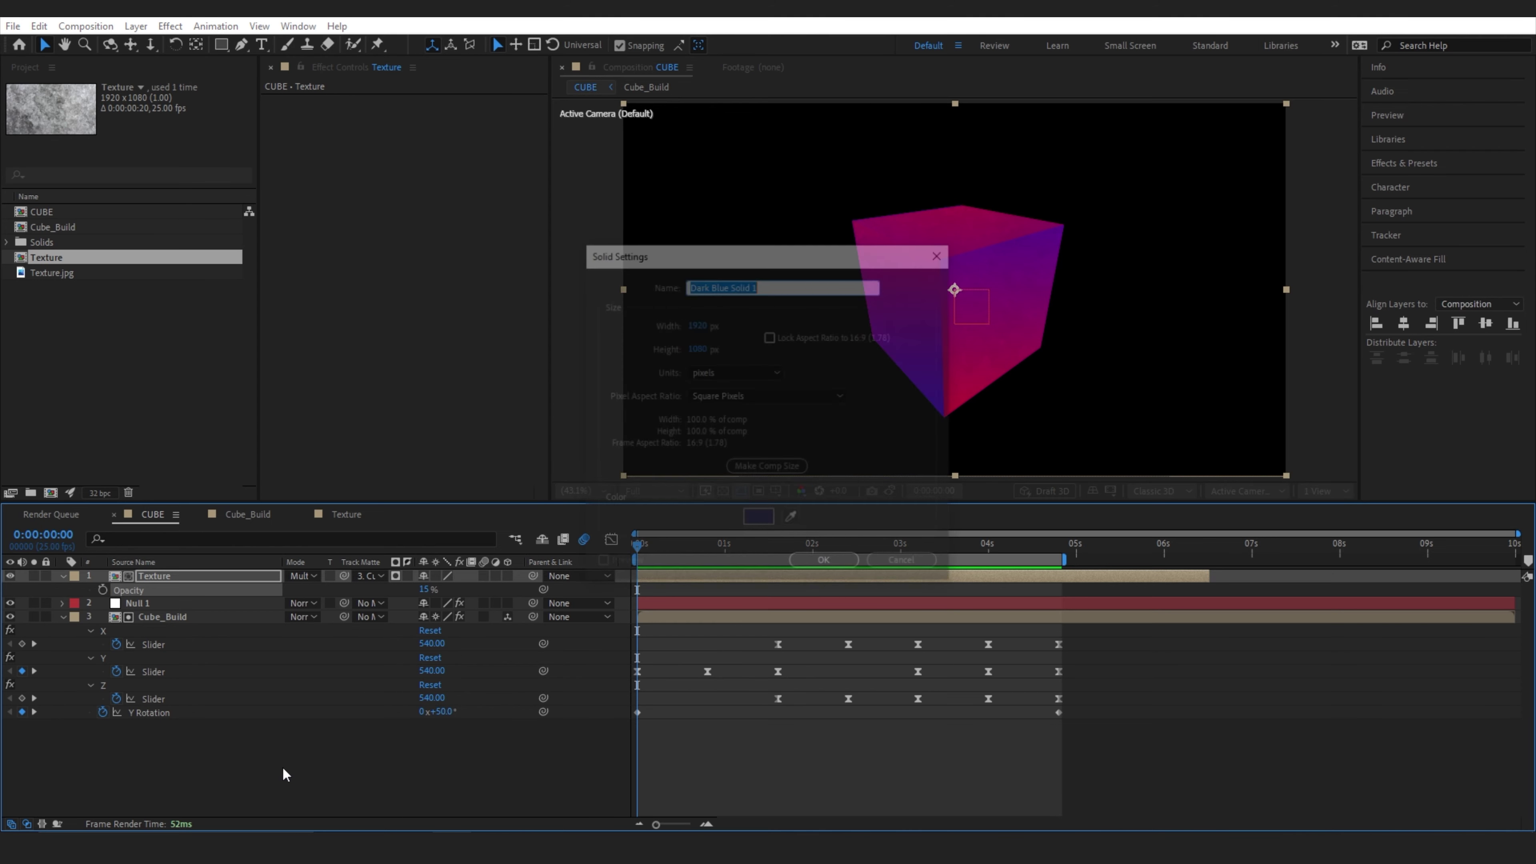
pyautogui.click(759, 521)
pyautogui.moveTo(545, 478); pyautogui.dragTo(226, 631)
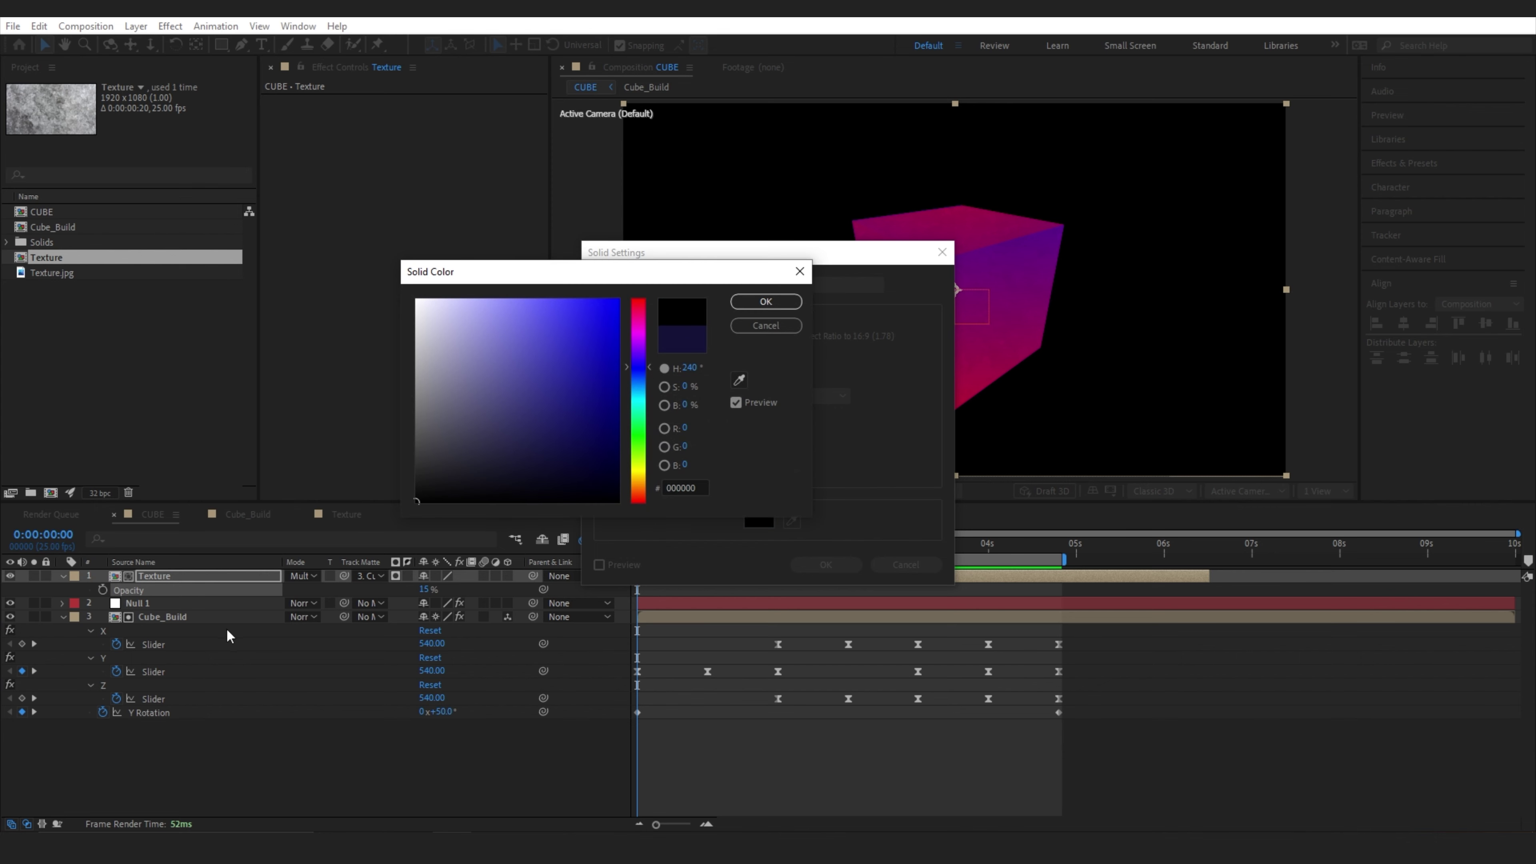
pyautogui.press('Return')
pyautogui.click(738, 279)
pyautogui.write('BG')
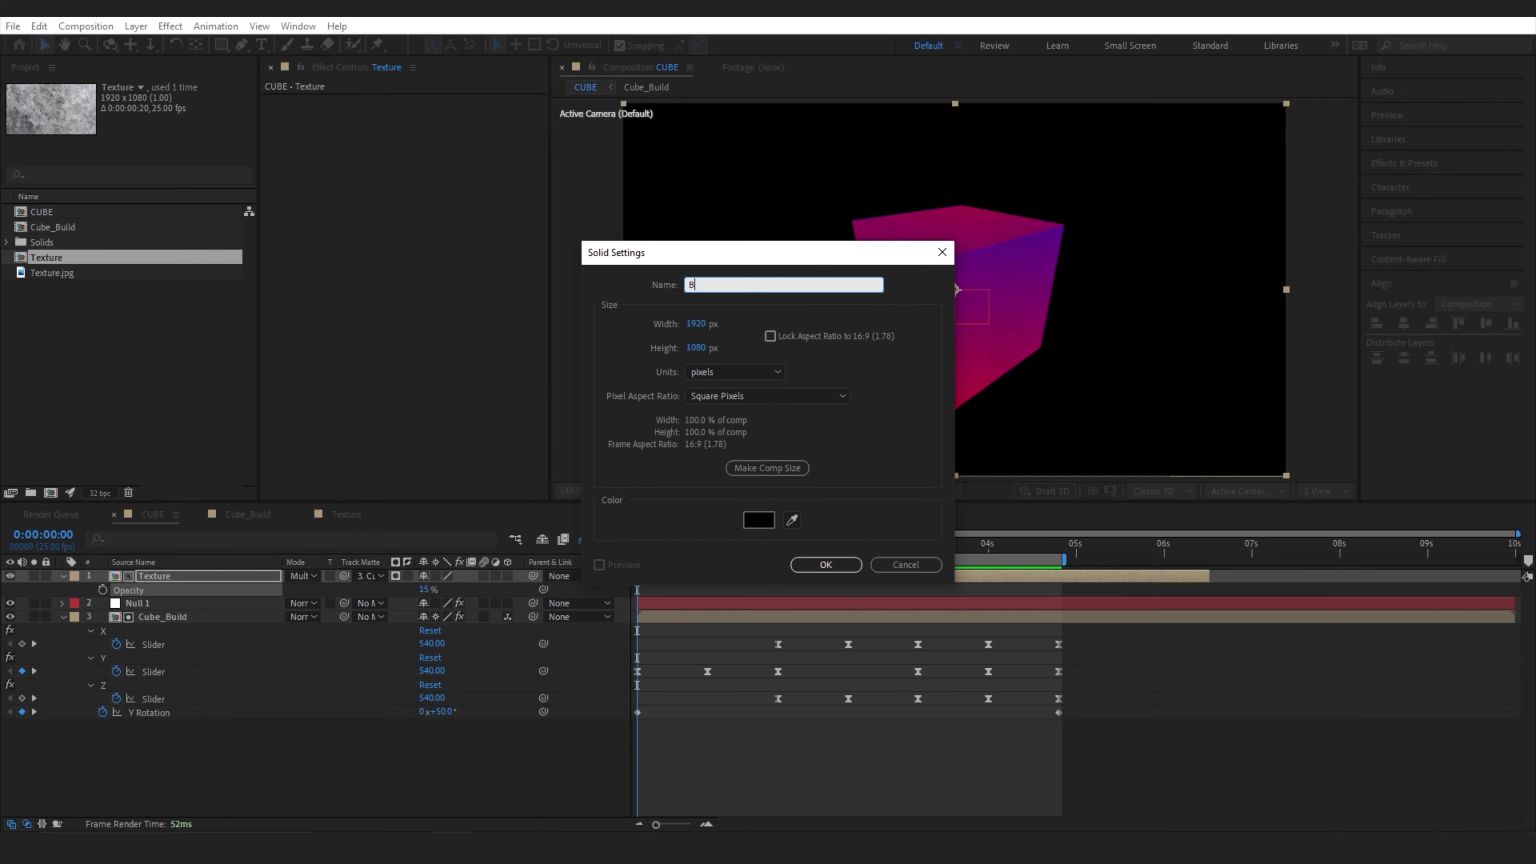
pyautogui.press('Return')
# Copy the Gradient Ramp effect from Cube_Build's Front 2 layer onto the BG layer, placed at the bottom of the CUBE layer stack
pyautogui.click(237, 519)
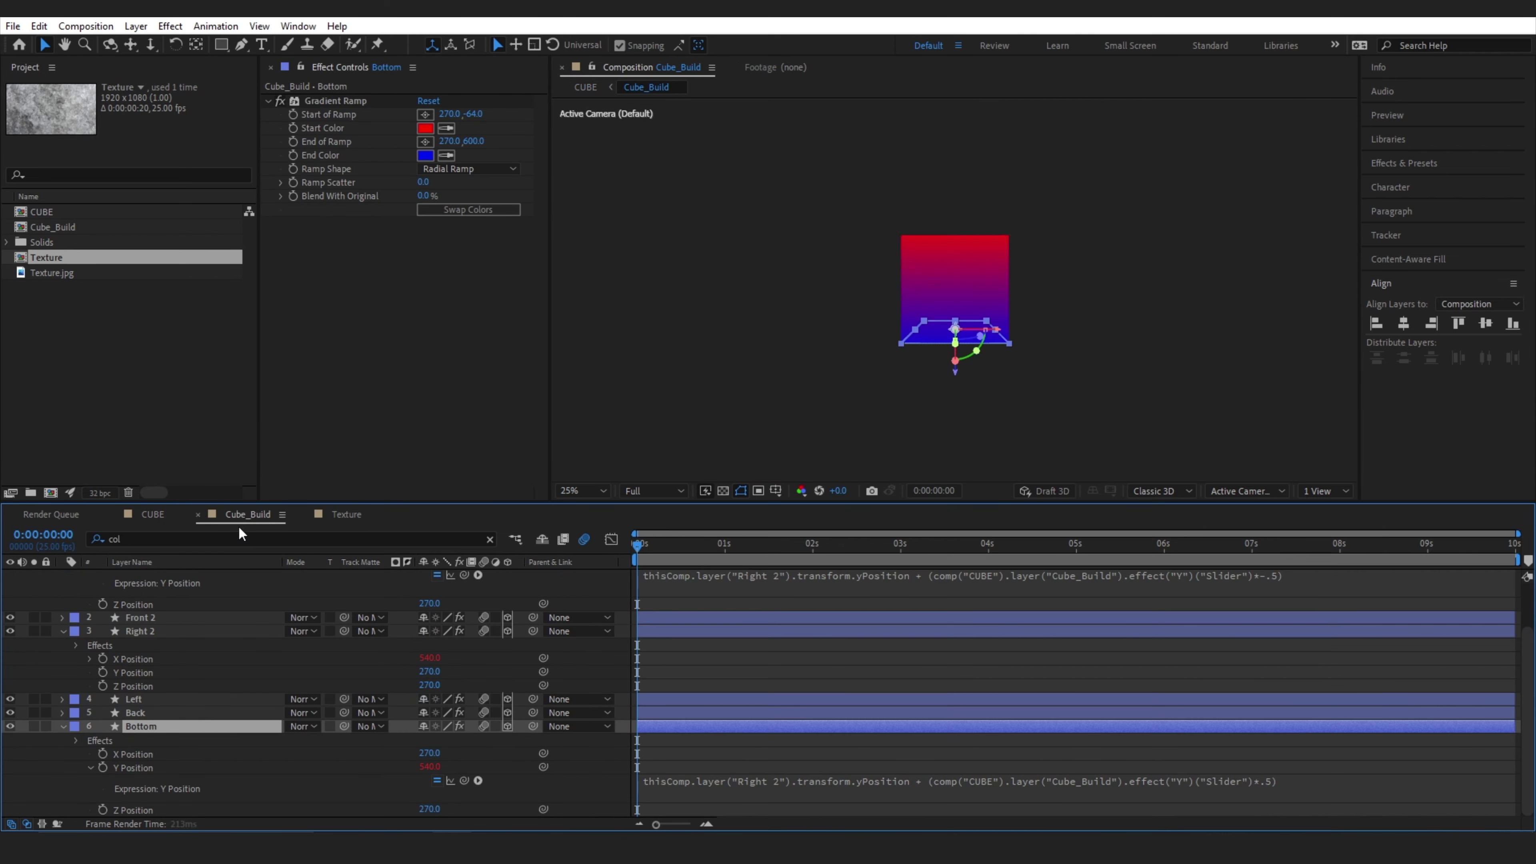
pyautogui.click(137, 618)
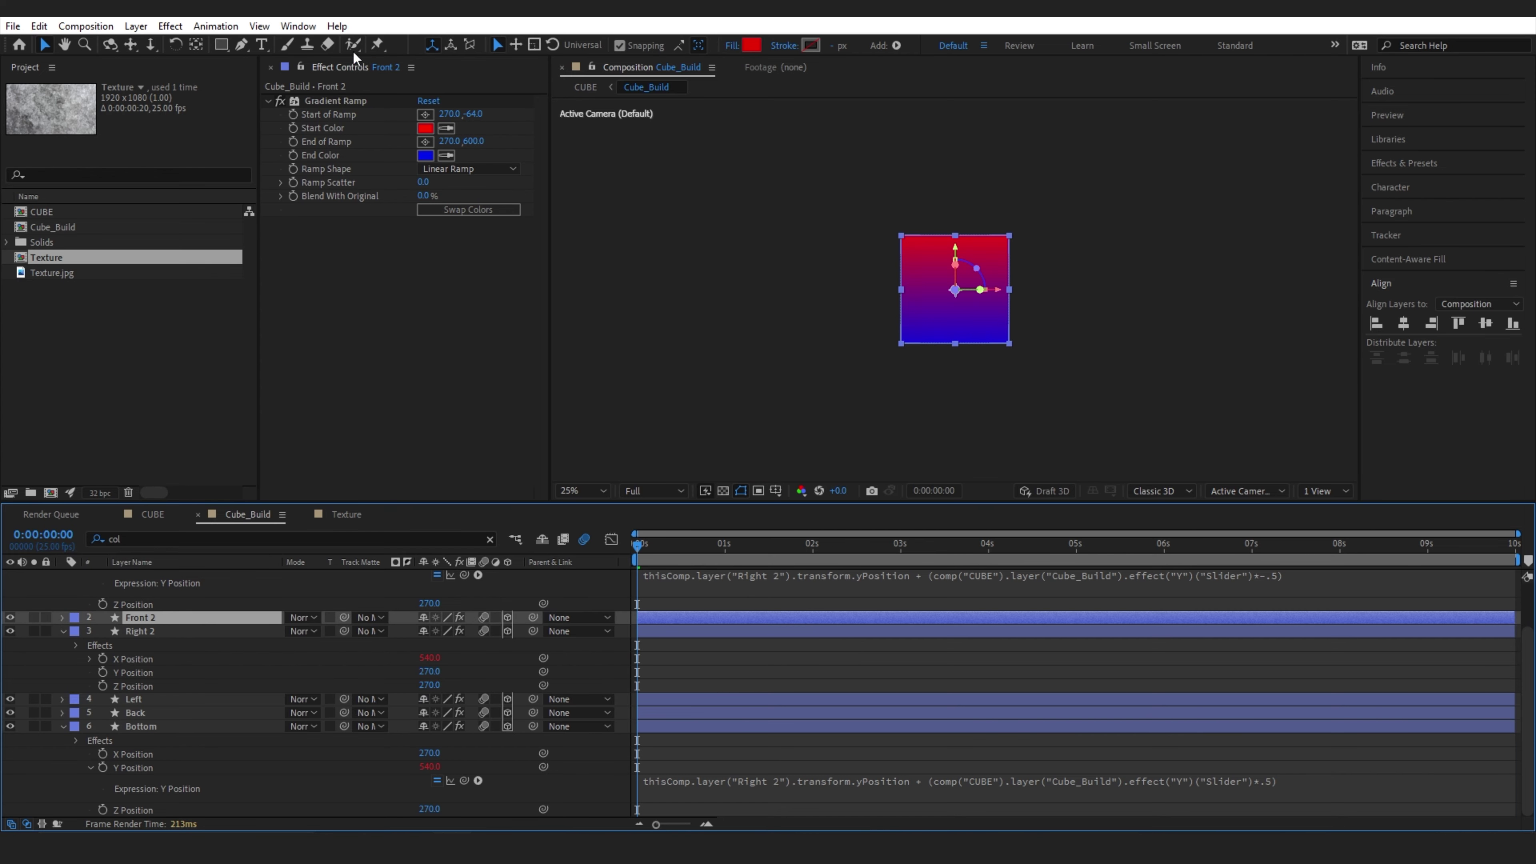
pyautogui.click(322, 100)
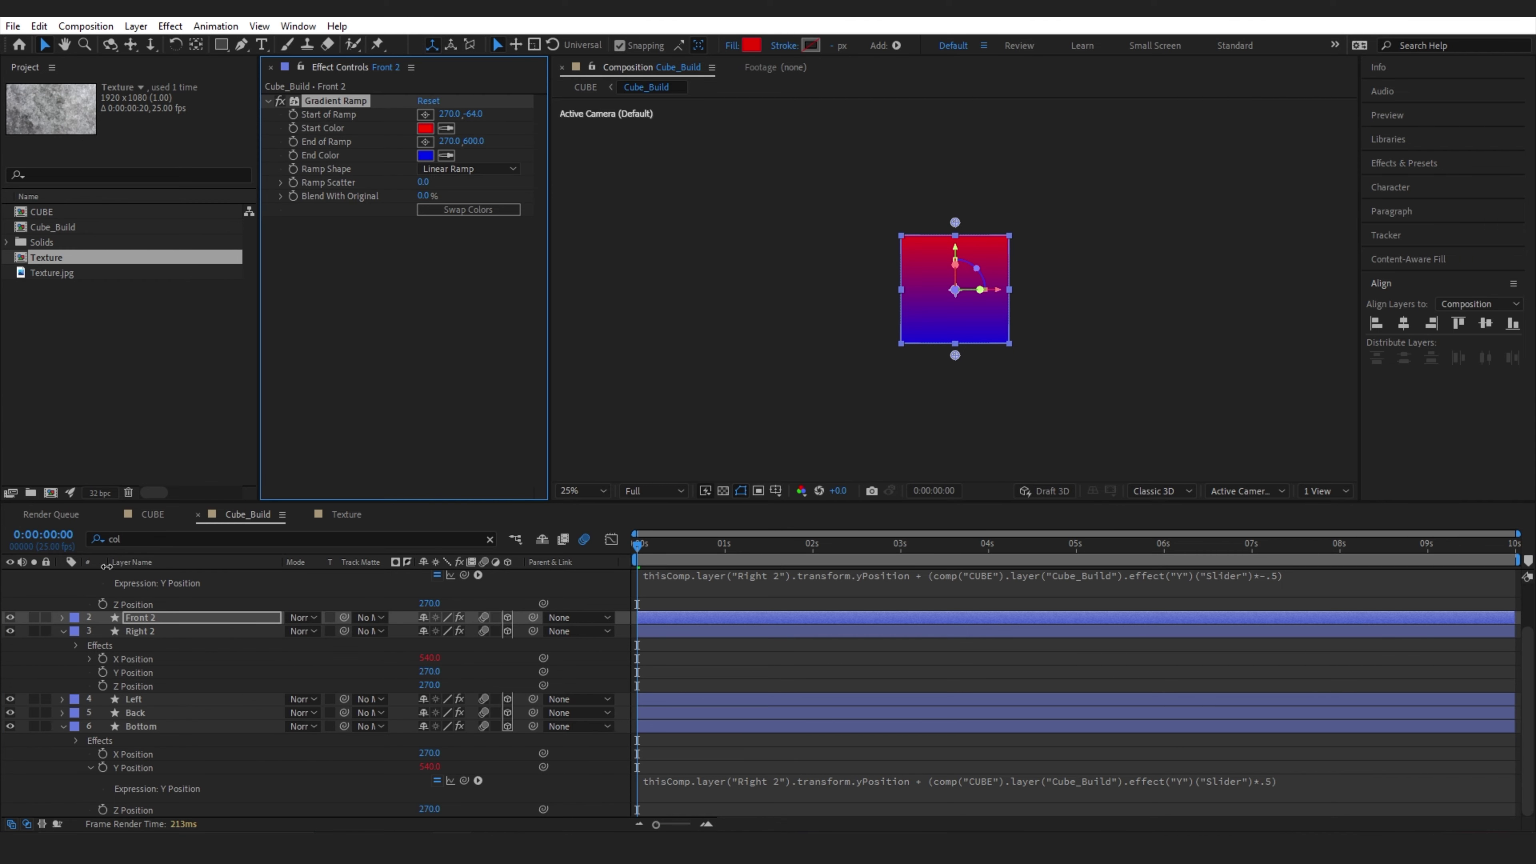
pyautogui.click(156, 517)
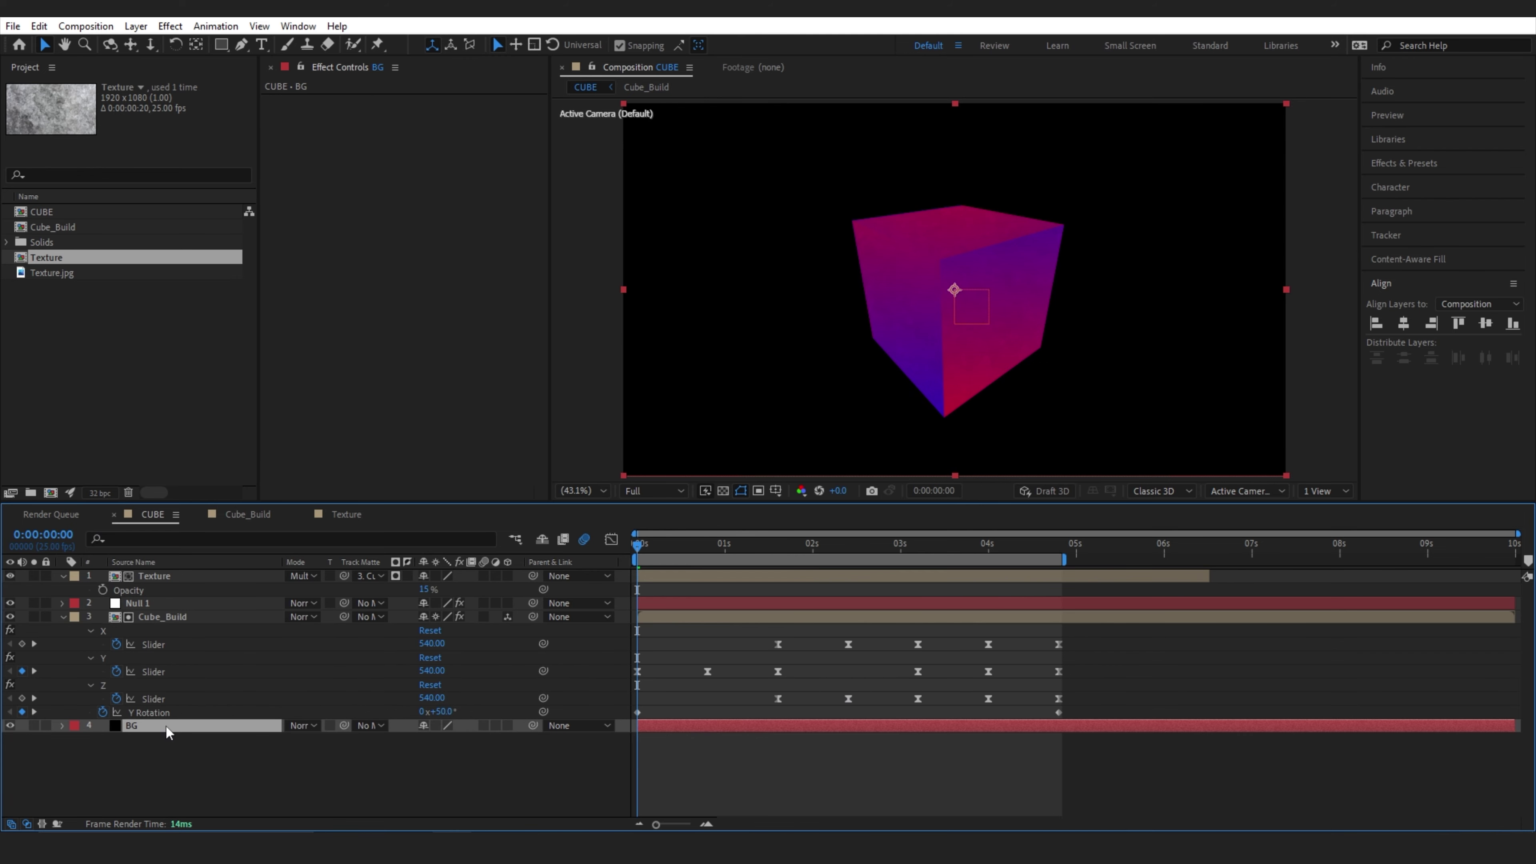
pyautogui.hotkey('ctrl', 'v')
# Reposition BG's gradient points, with the ramp start at about 946, -136 and the ramp end at about 966, 1280
pyautogui.scroll(-2, 786, 272)
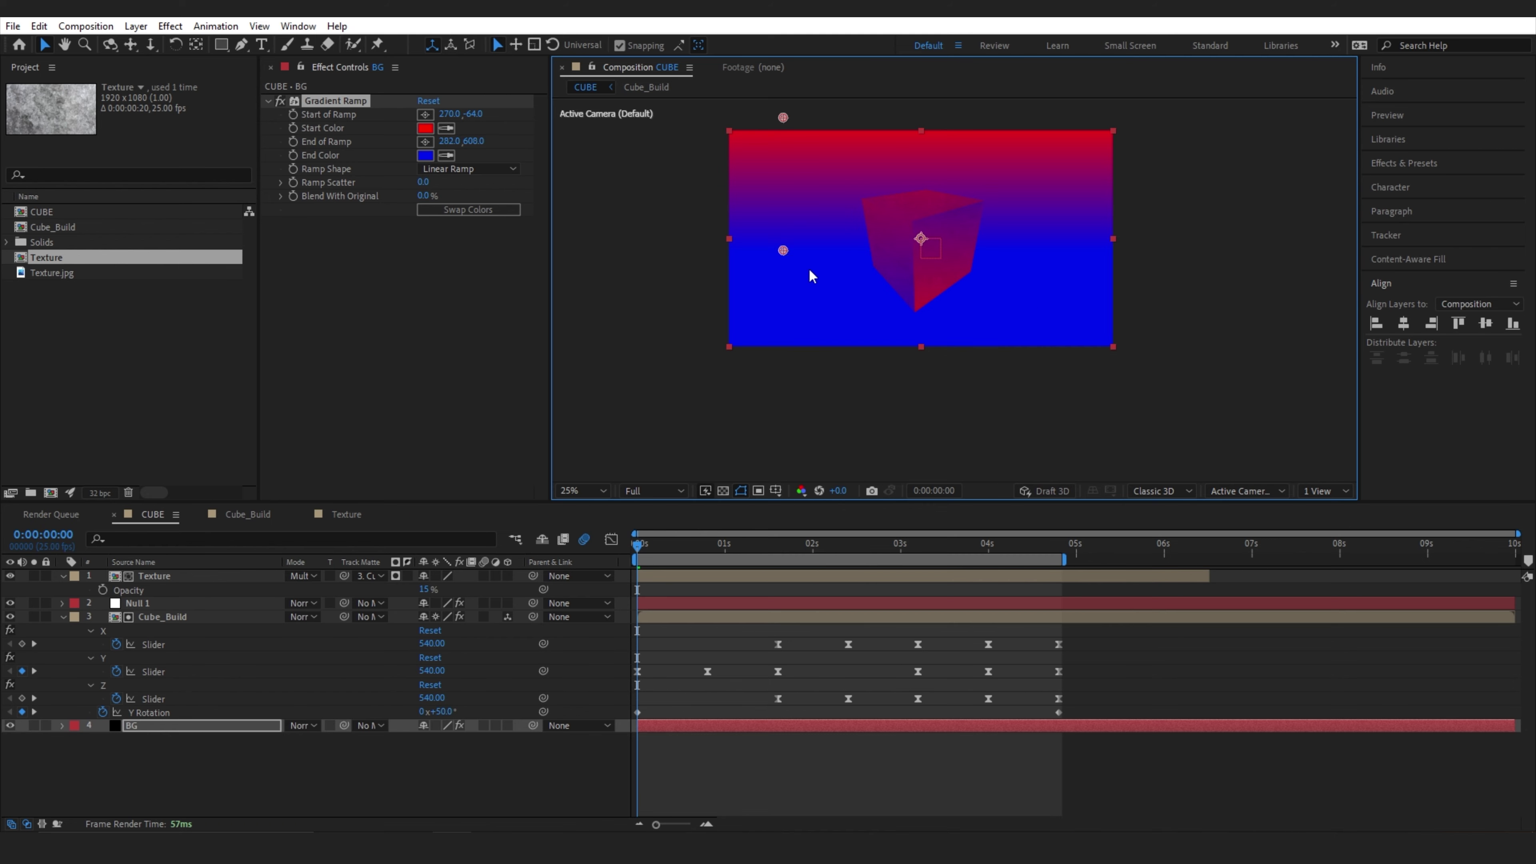
pyautogui.moveTo(783, 250); pyautogui.dragTo(936, 369)
pyautogui.moveTo(783, 116); pyautogui.dragTo(920, 102)
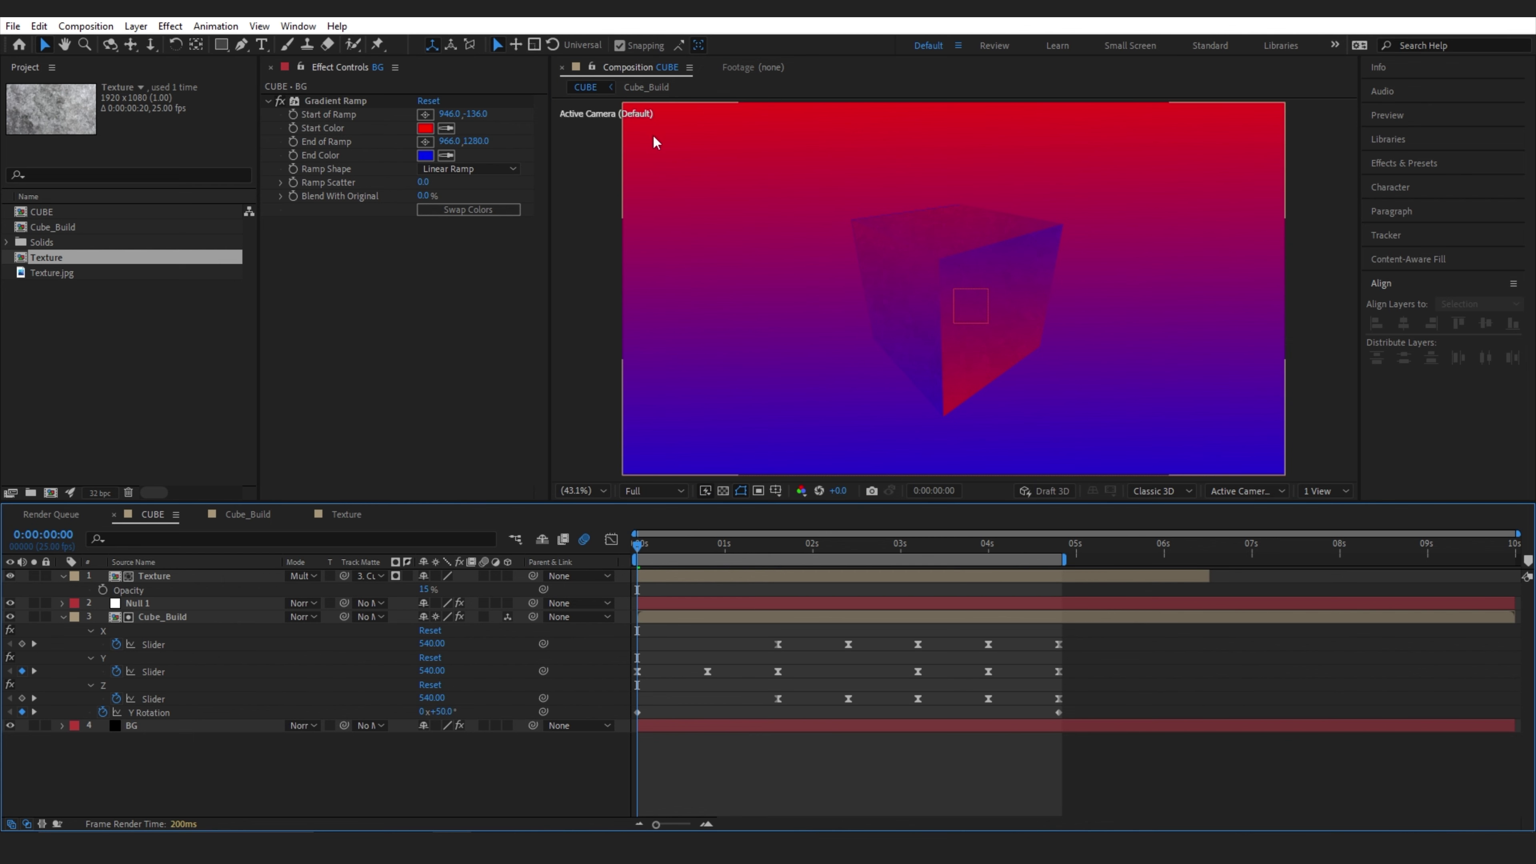
# Add an adjustment layer directly above BG and rename it Vignette
pyautogui.click(145, 726)
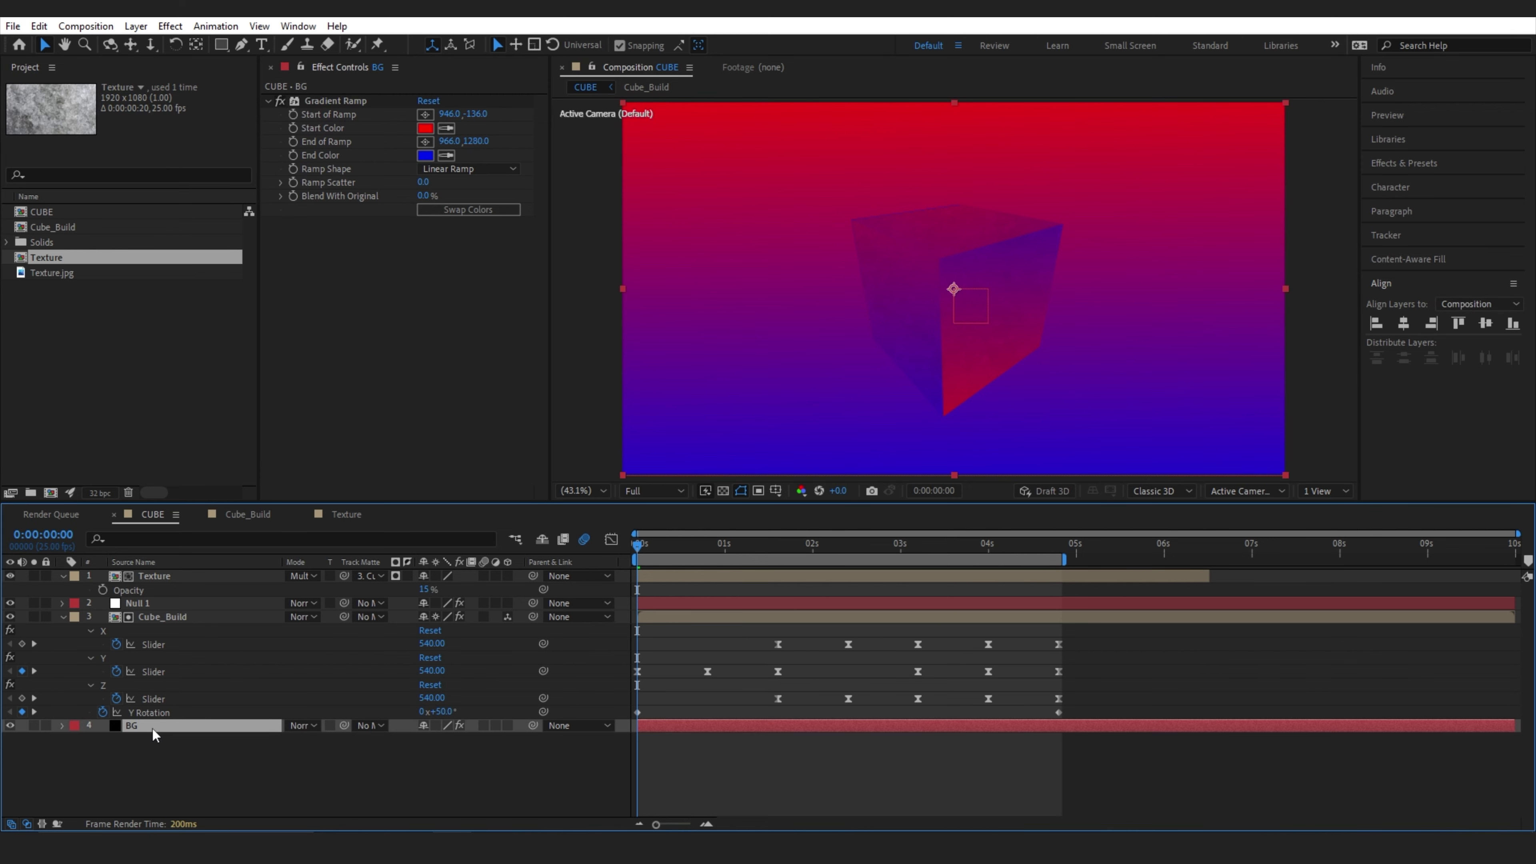
pyautogui.hotkey('ctrl', 'alt', 'y')
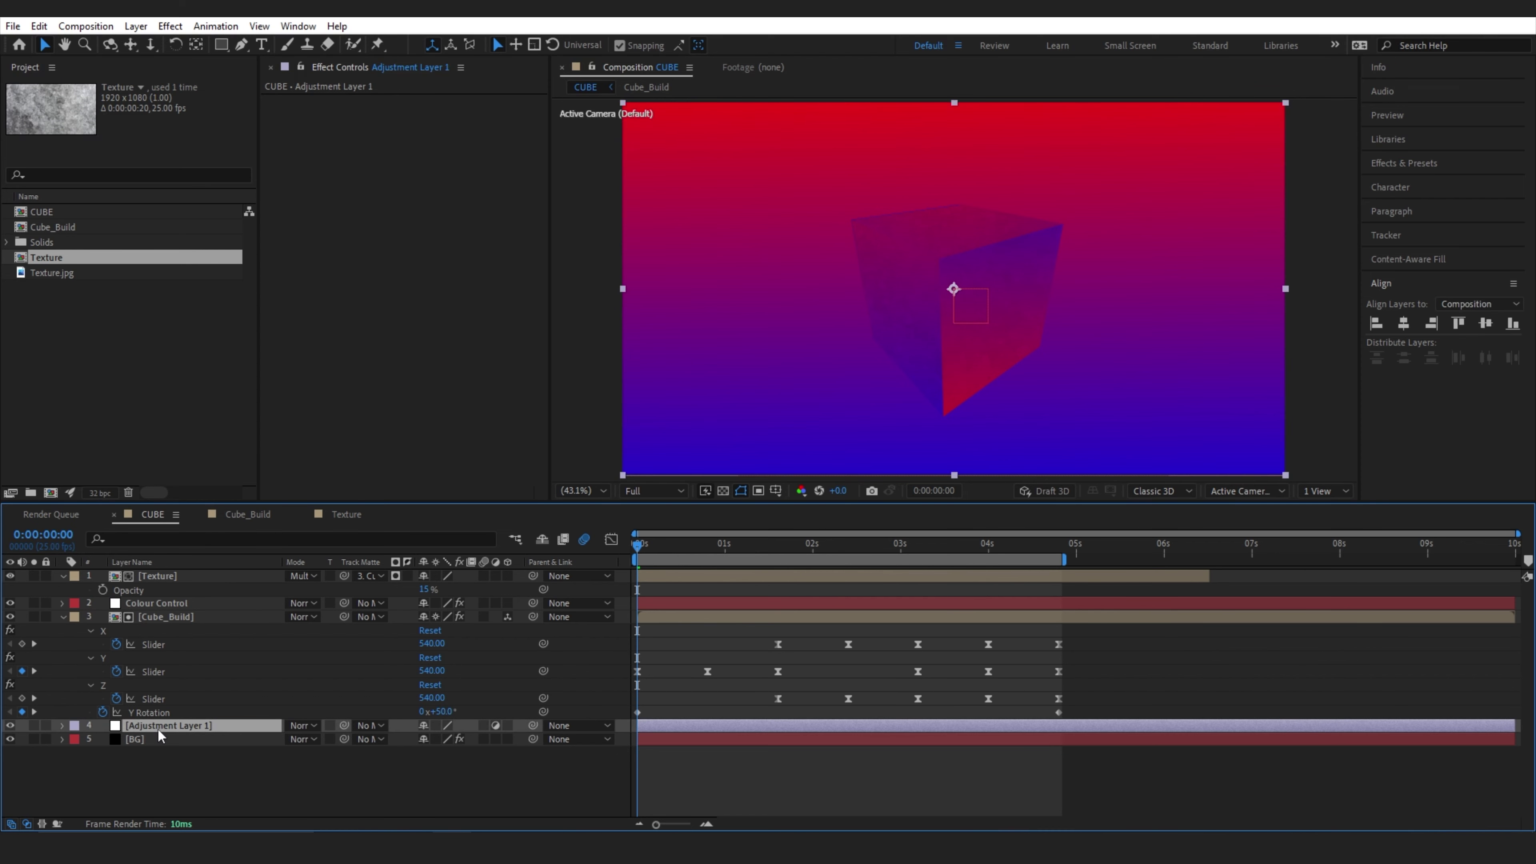
pyautogui.press('Return')
pyautogui.write('Vignette')
pyautogui.press('Return')
# Add a full-frame elliptical mask to the Vignette layer and set its mask mode to Subtract
pyautogui.moveTo(220, 44); pyautogui.dragTo(270, 87)
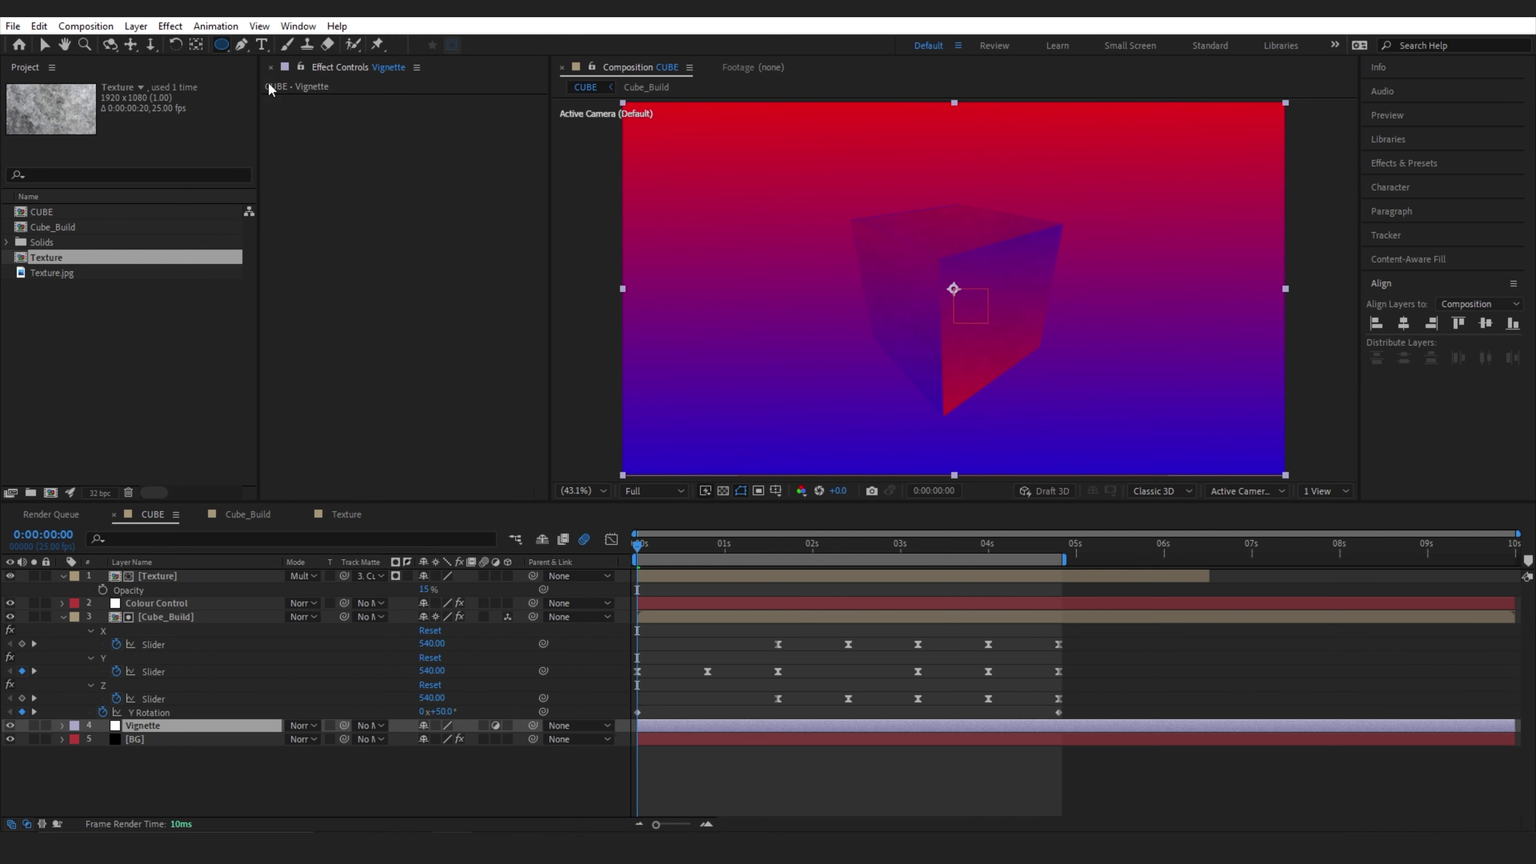
pyautogui.doubleClick(221, 44)
pyautogui.press('v')
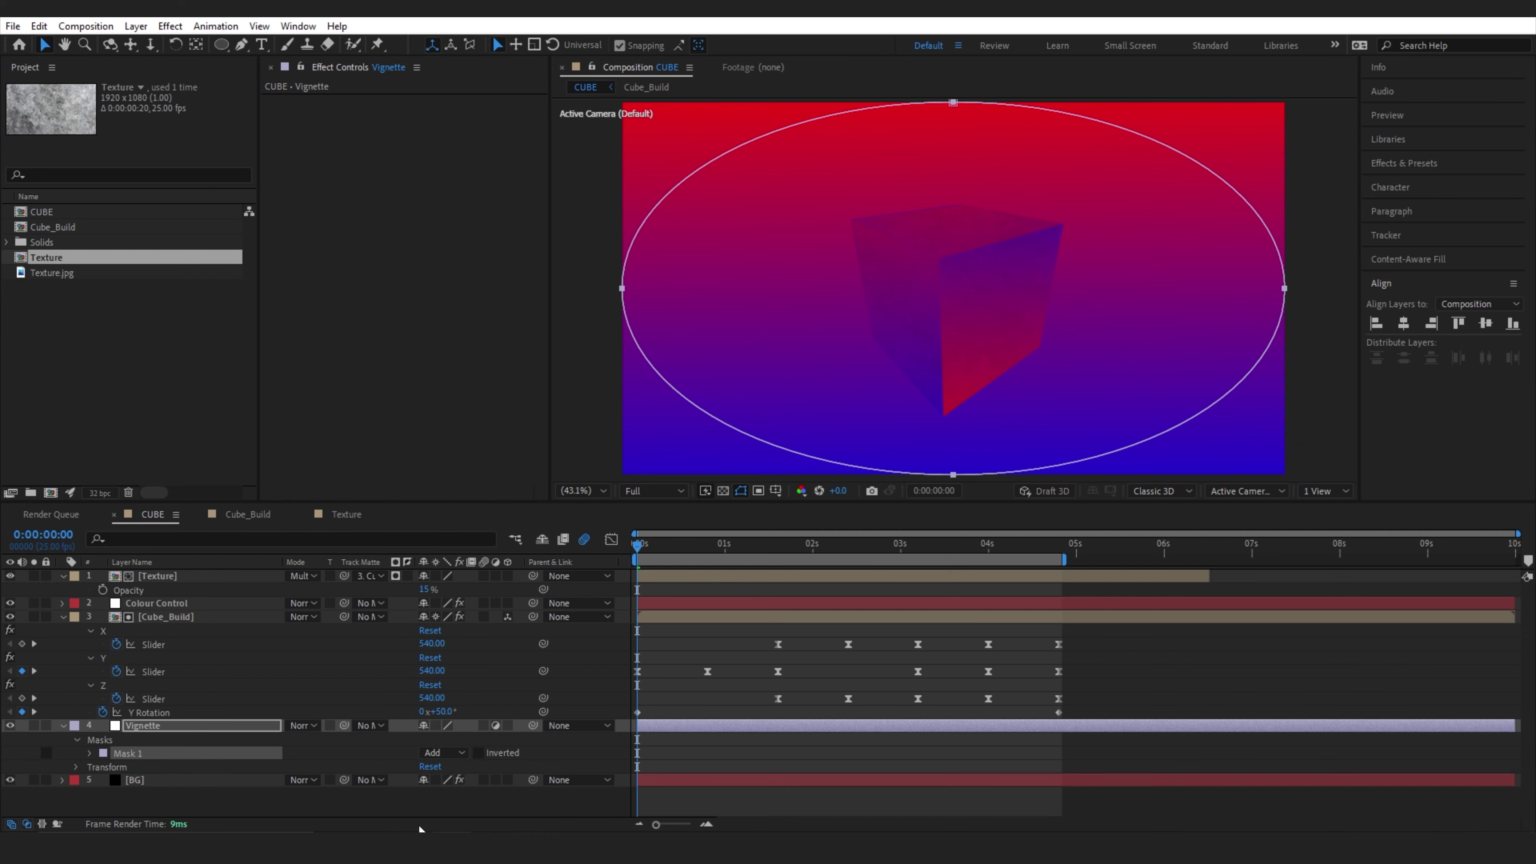
pyautogui.click(444, 752)
pyautogui.click(441, 670)
# Set the Vignette mask's feather to 400 pixels
pyautogui.press('f')
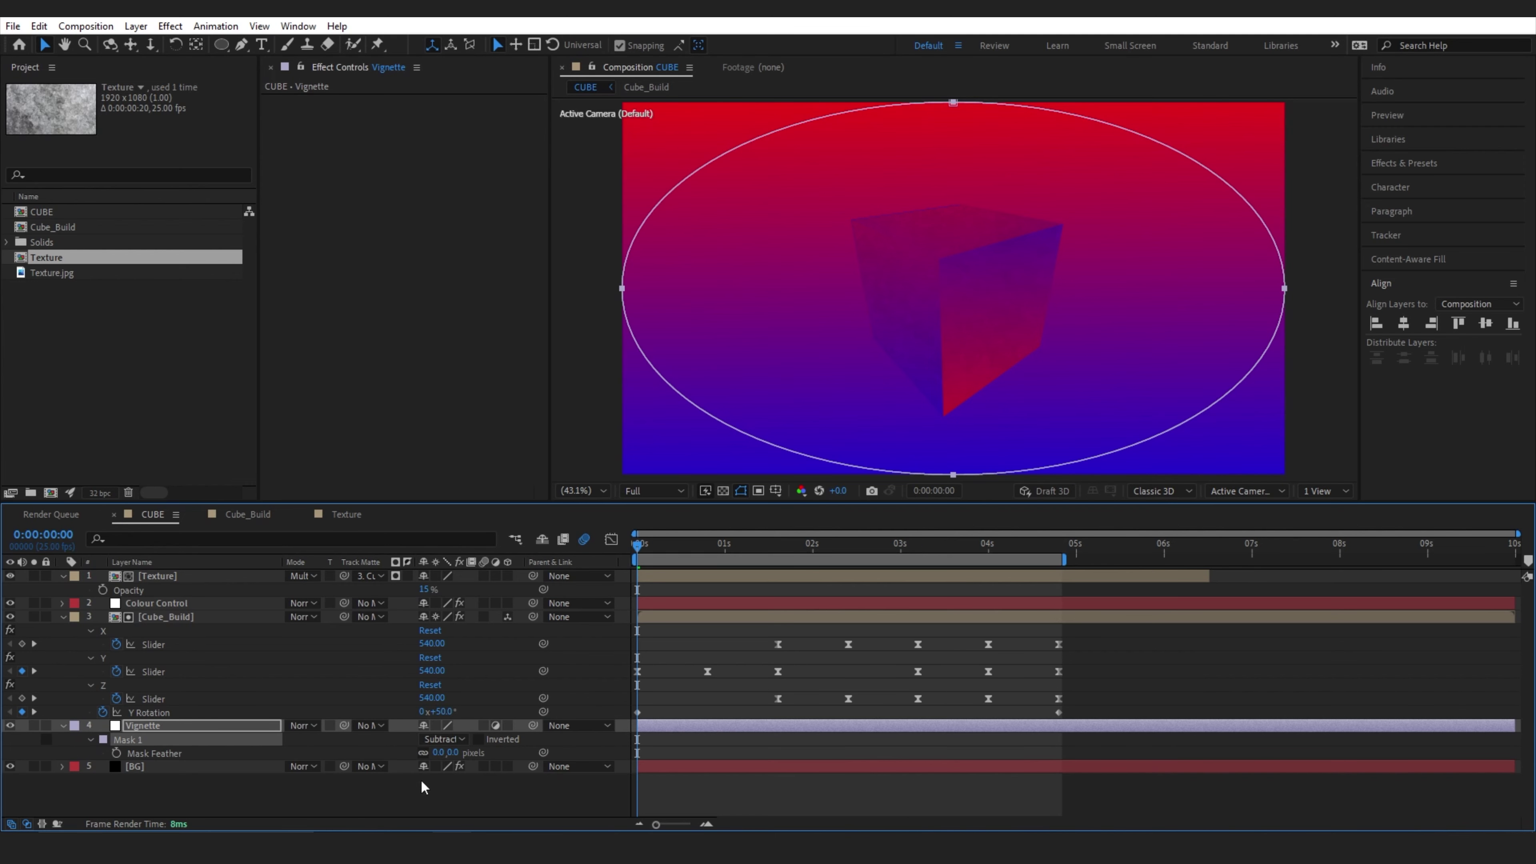
pyautogui.click(448, 754)
pyautogui.write('400')
pyautogui.press('Return')
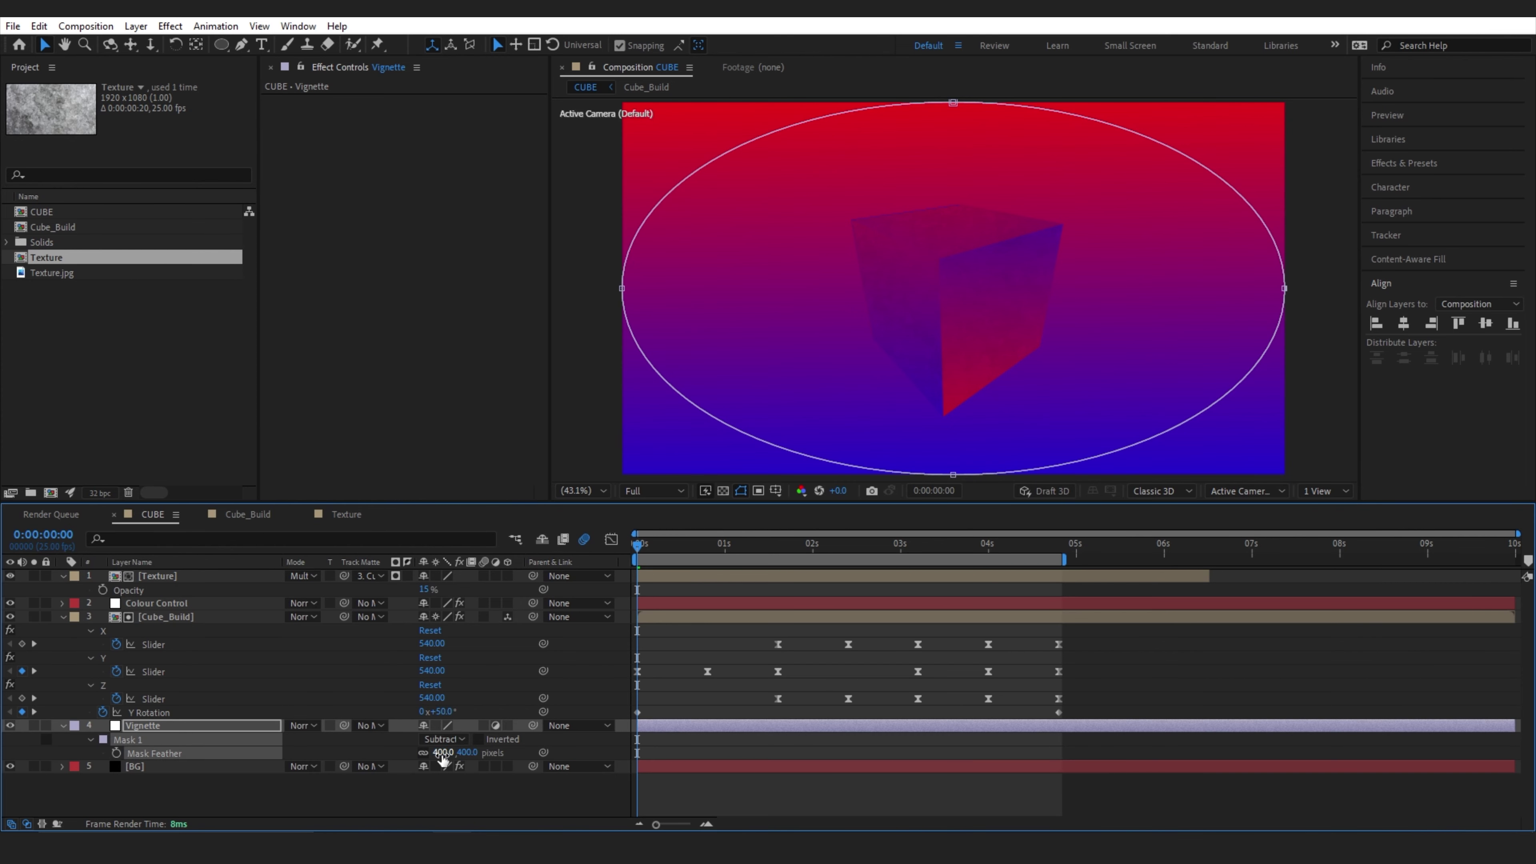
# Apply Curves to the Vignette layer, pull the RGB curve down to darken the edges, and compare the frame with the layer hidden and shown
pyautogui.click(222, 725)
pyautogui.hotkey('ctrl', 'space')
pyautogui.write('curve')
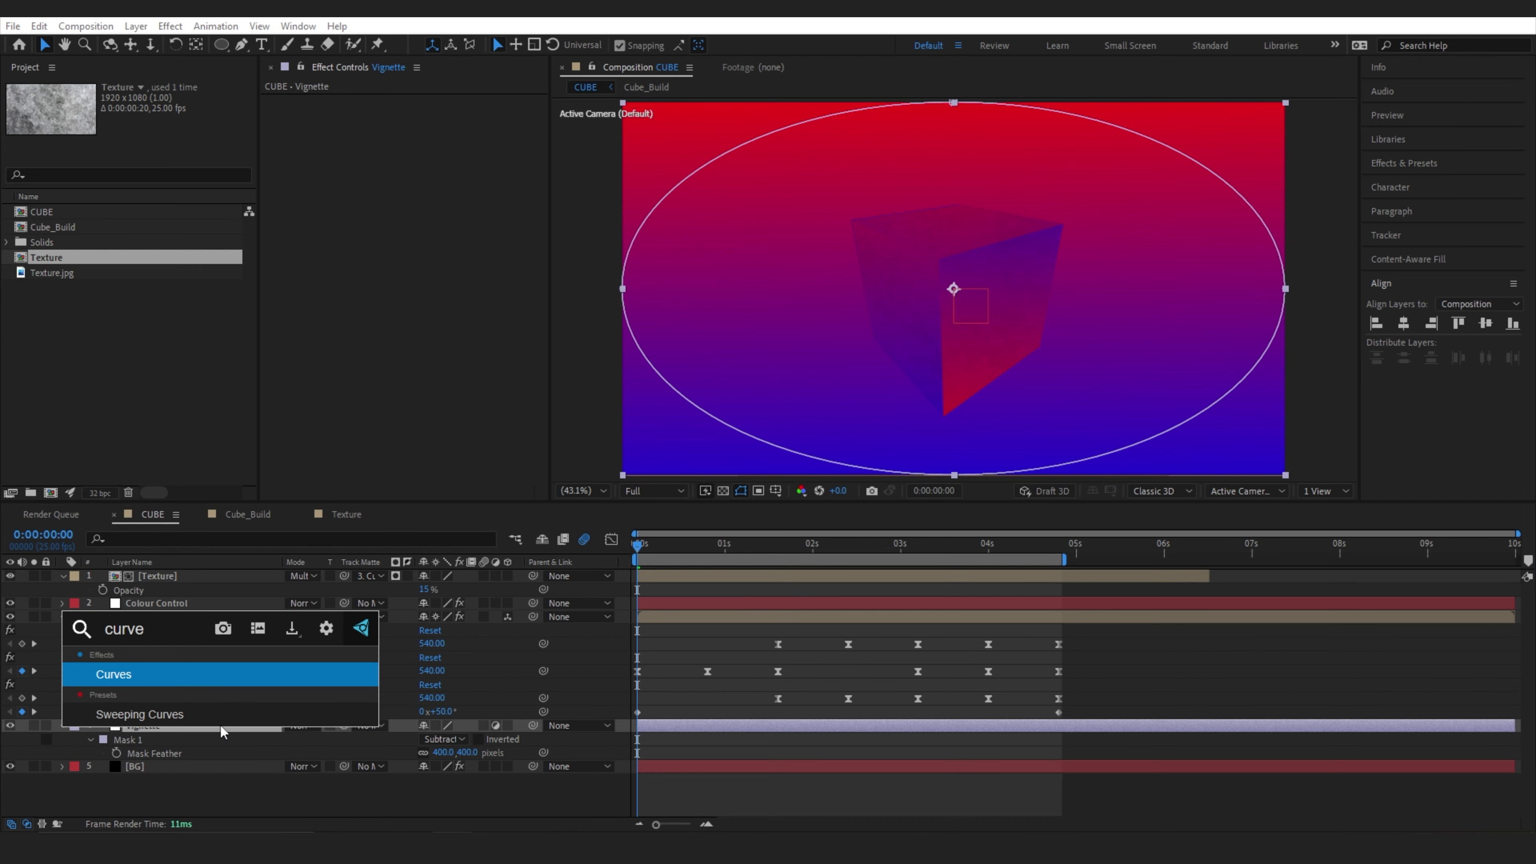
pyautogui.press('Return')
pyautogui.moveTo(485, 172); pyautogui.dragTo(488, 191)
pyautogui.moveTo(347, 317); pyautogui.dragTo(359, 341)
pyautogui.moveTo(487, 191); pyautogui.dragTo(489, 202)
pyautogui.click(81, 700)
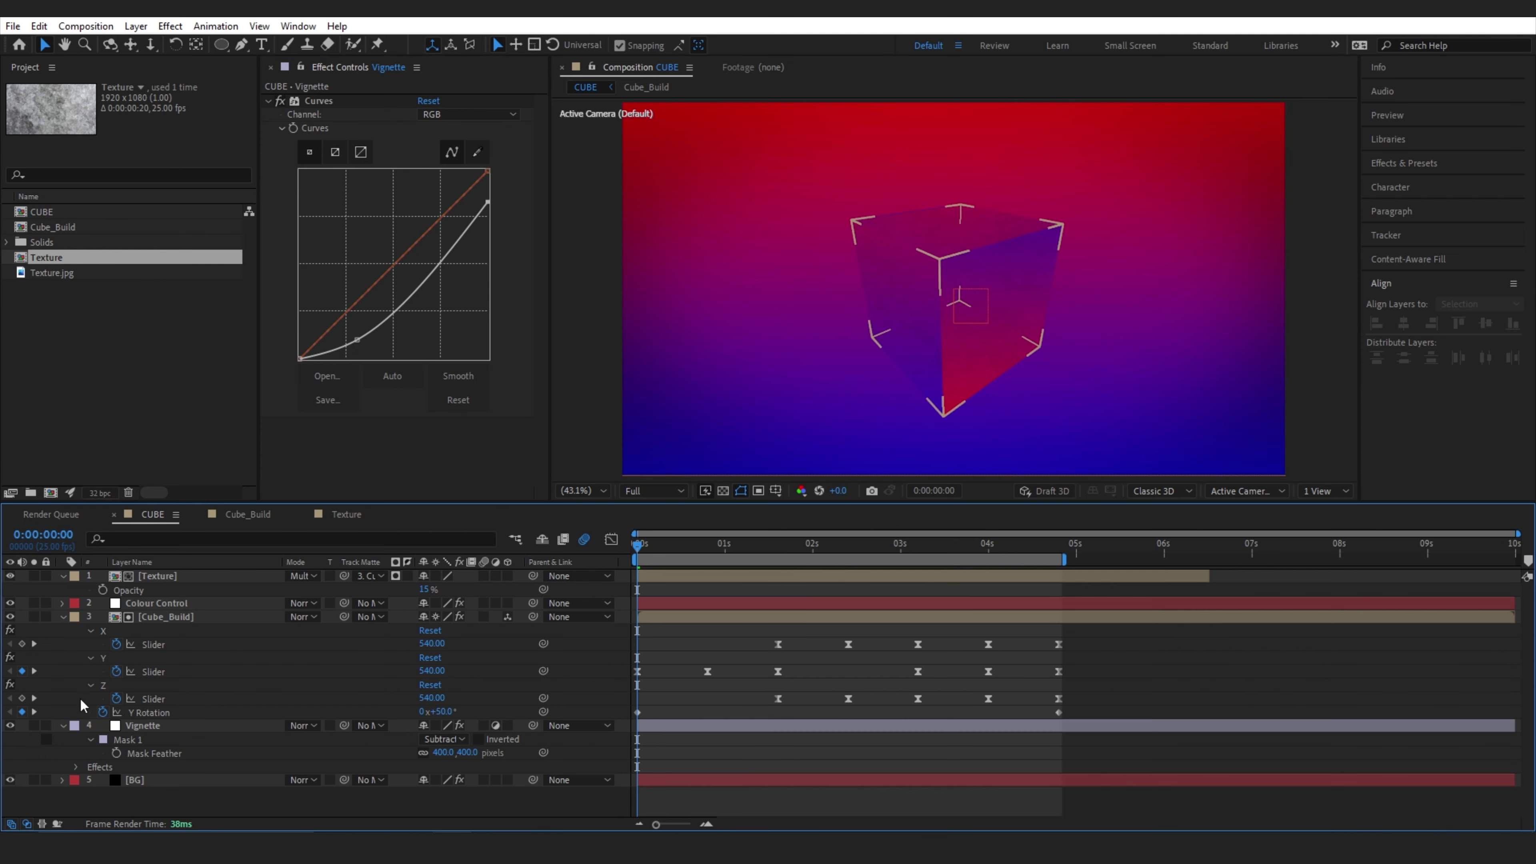
pyautogui.click(10, 725)
pyautogui.click(11, 726)
pyautogui.click(11, 726)
pyautogui.click(11, 725)
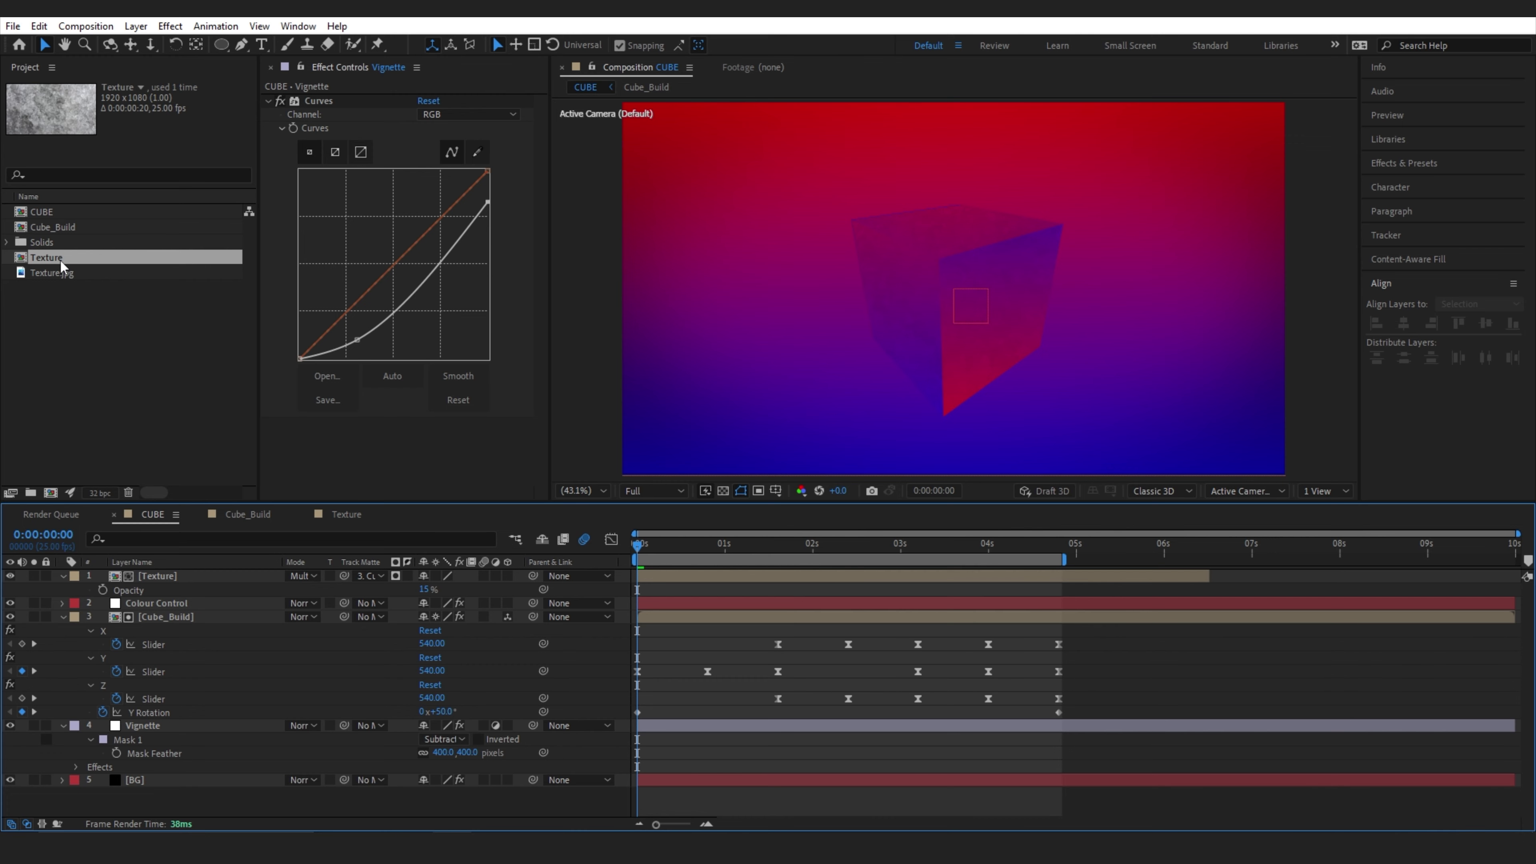
# Duplicate the Texture layer, set the copy to No Matte, place it directly above Vignette and shift it about 0.3 seconds earlier
pyautogui.click(184, 575)
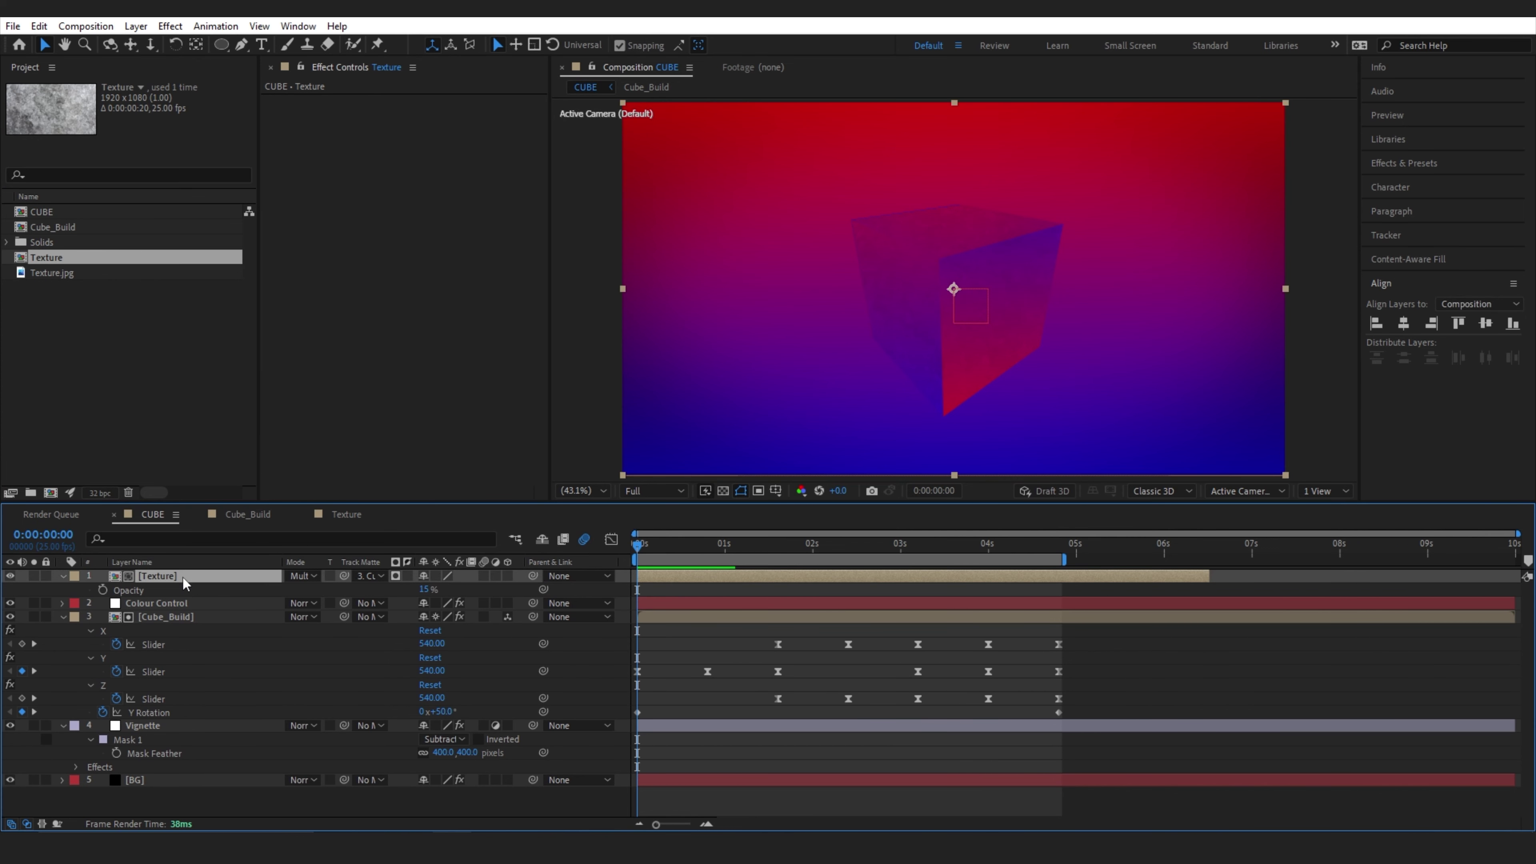
pyautogui.hotkey('ctrl', 'd')
pyautogui.click(367, 575)
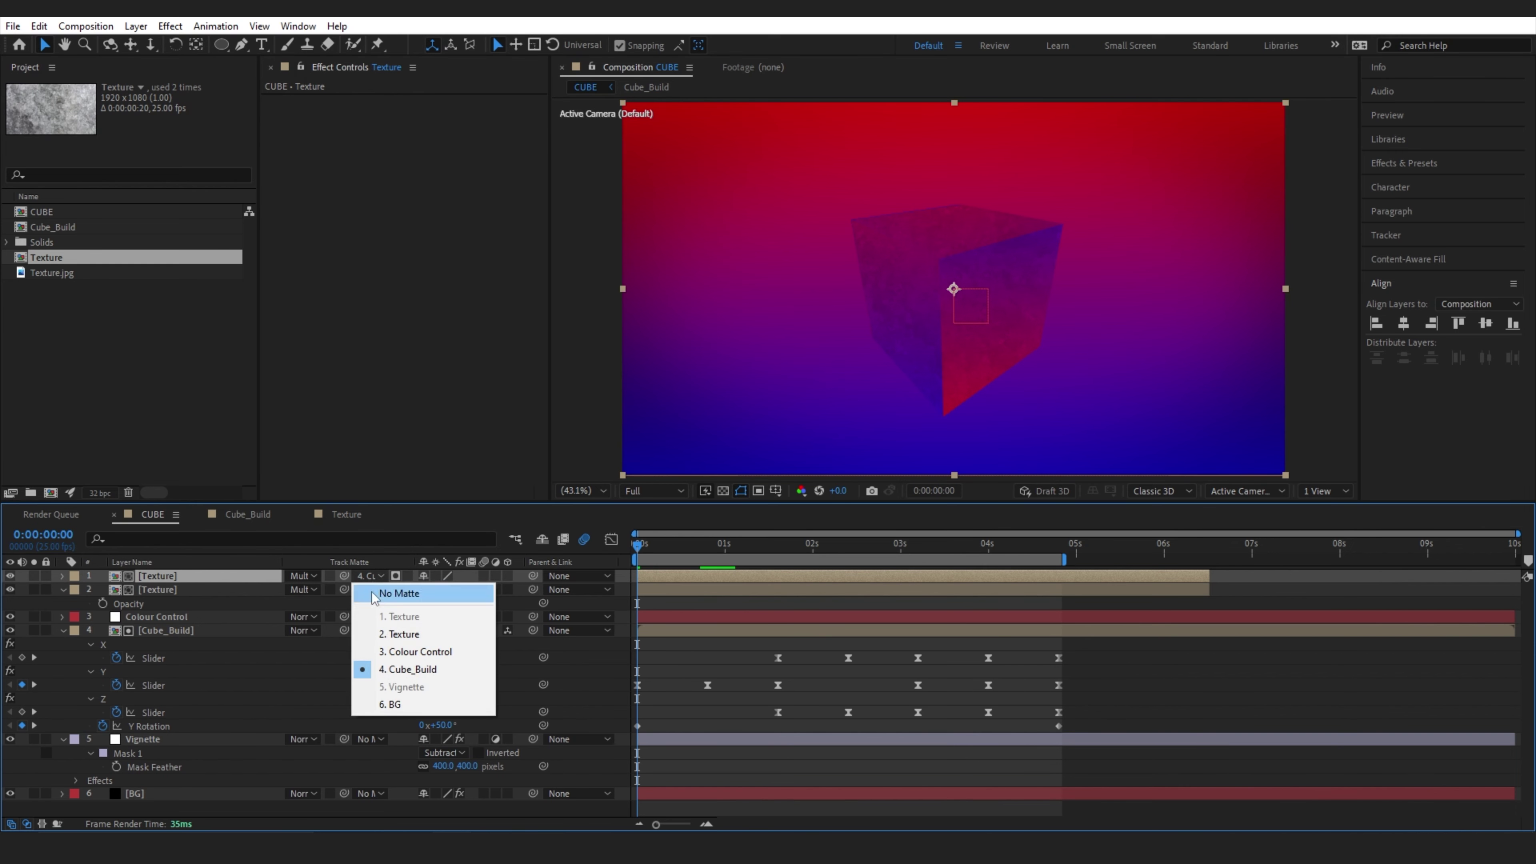
pyautogui.click(372, 592)
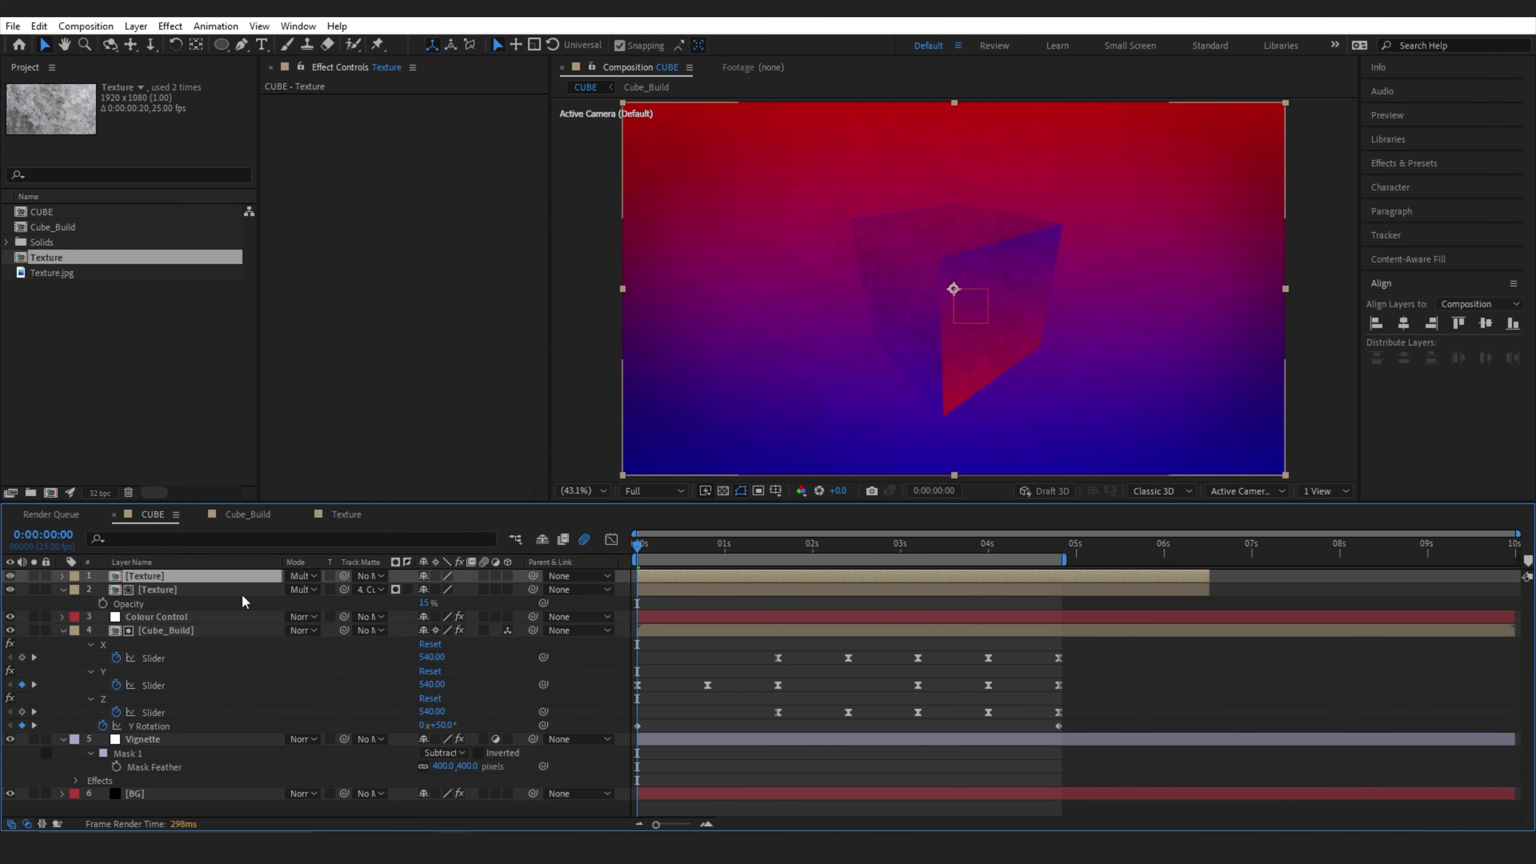
pyautogui.moveTo(148, 576); pyautogui.dragTo(180, 726)
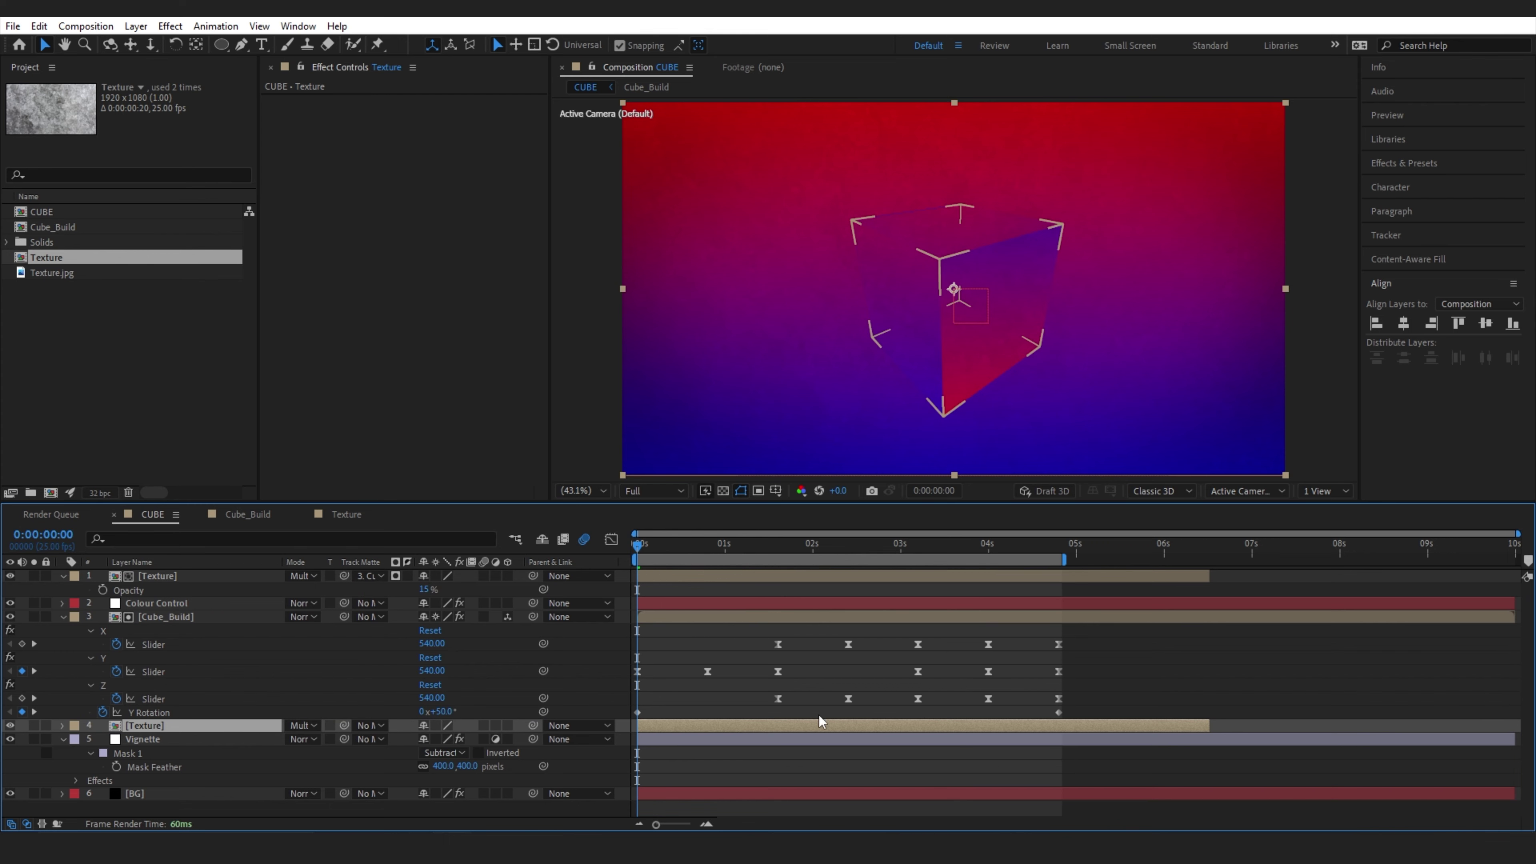
pyautogui.moveTo(867, 730); pyautogui.dragTo(841, 739)
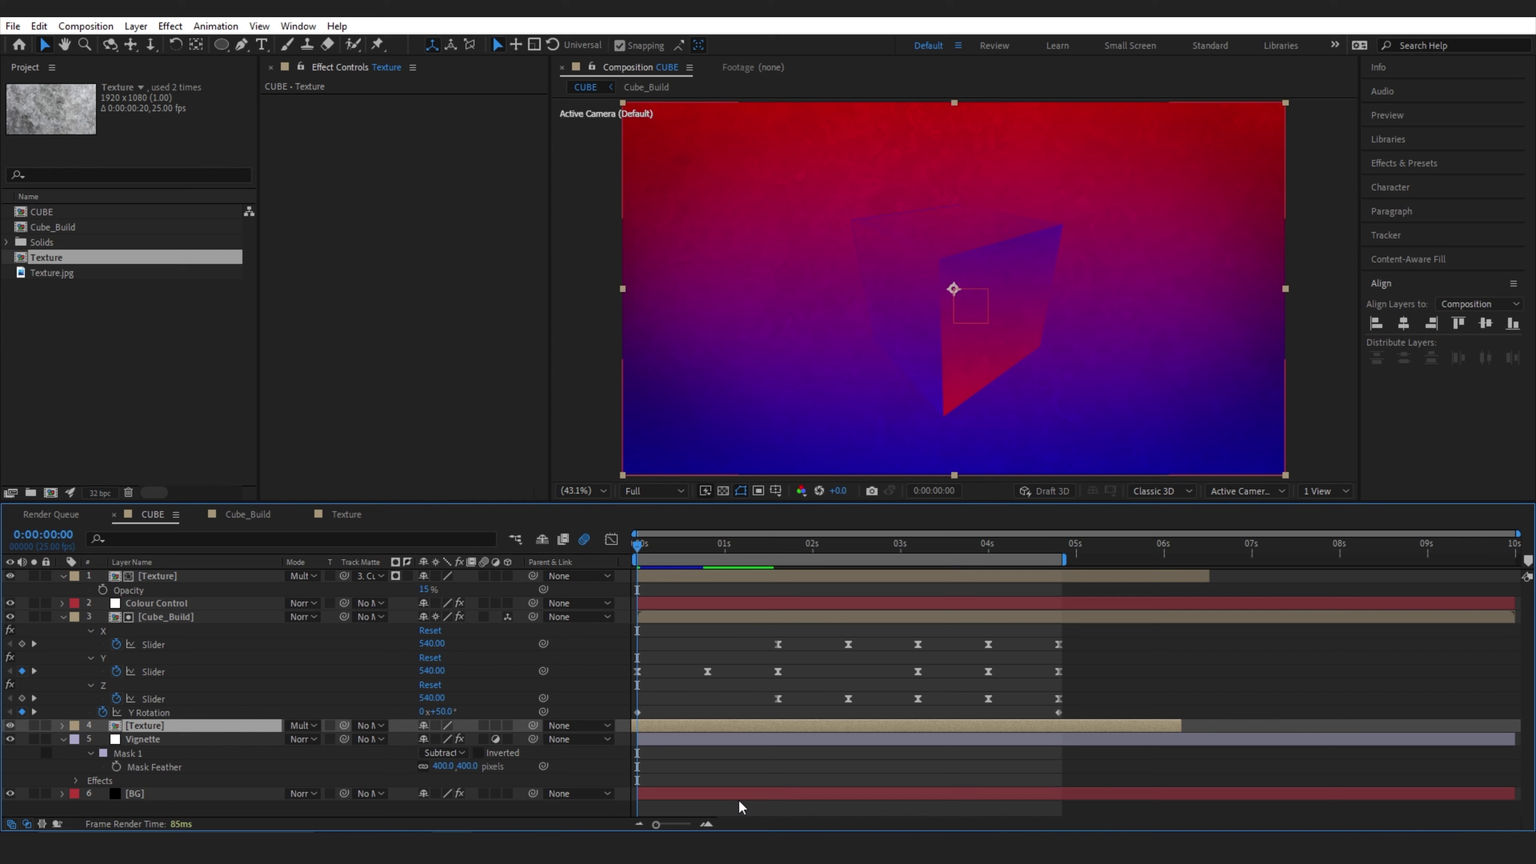
# Add an adjustment layer above the background Texture layer, apply Fast Box Blur with a radius of 15 and play back the animation
pyautogui.hotkey('ctrl', 'alt', 'y')
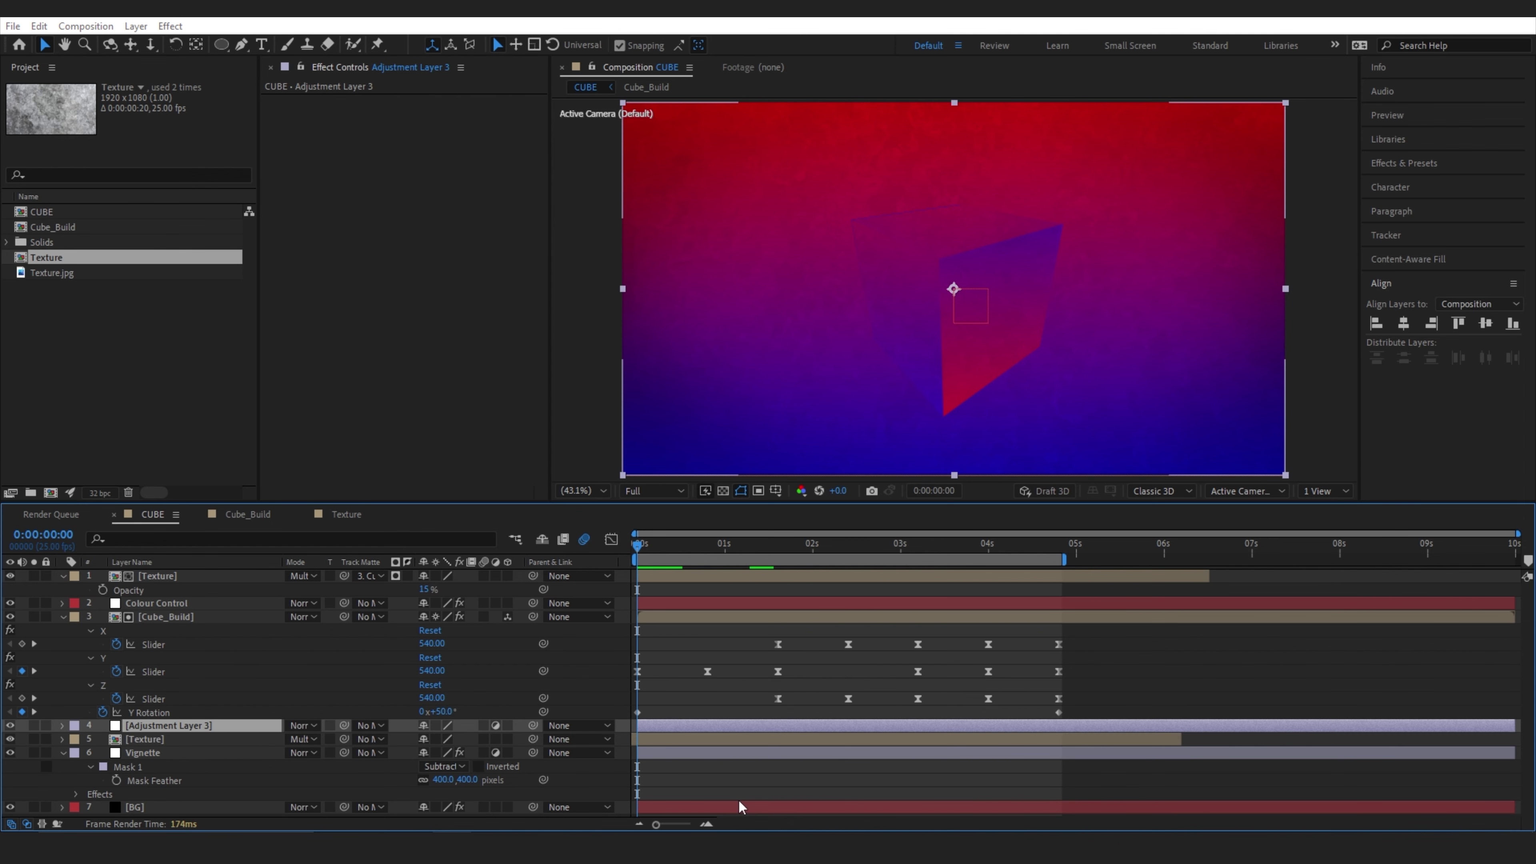
pyautogui.hotkey('ctrl', 'space')
pyautogui.write('fast box')
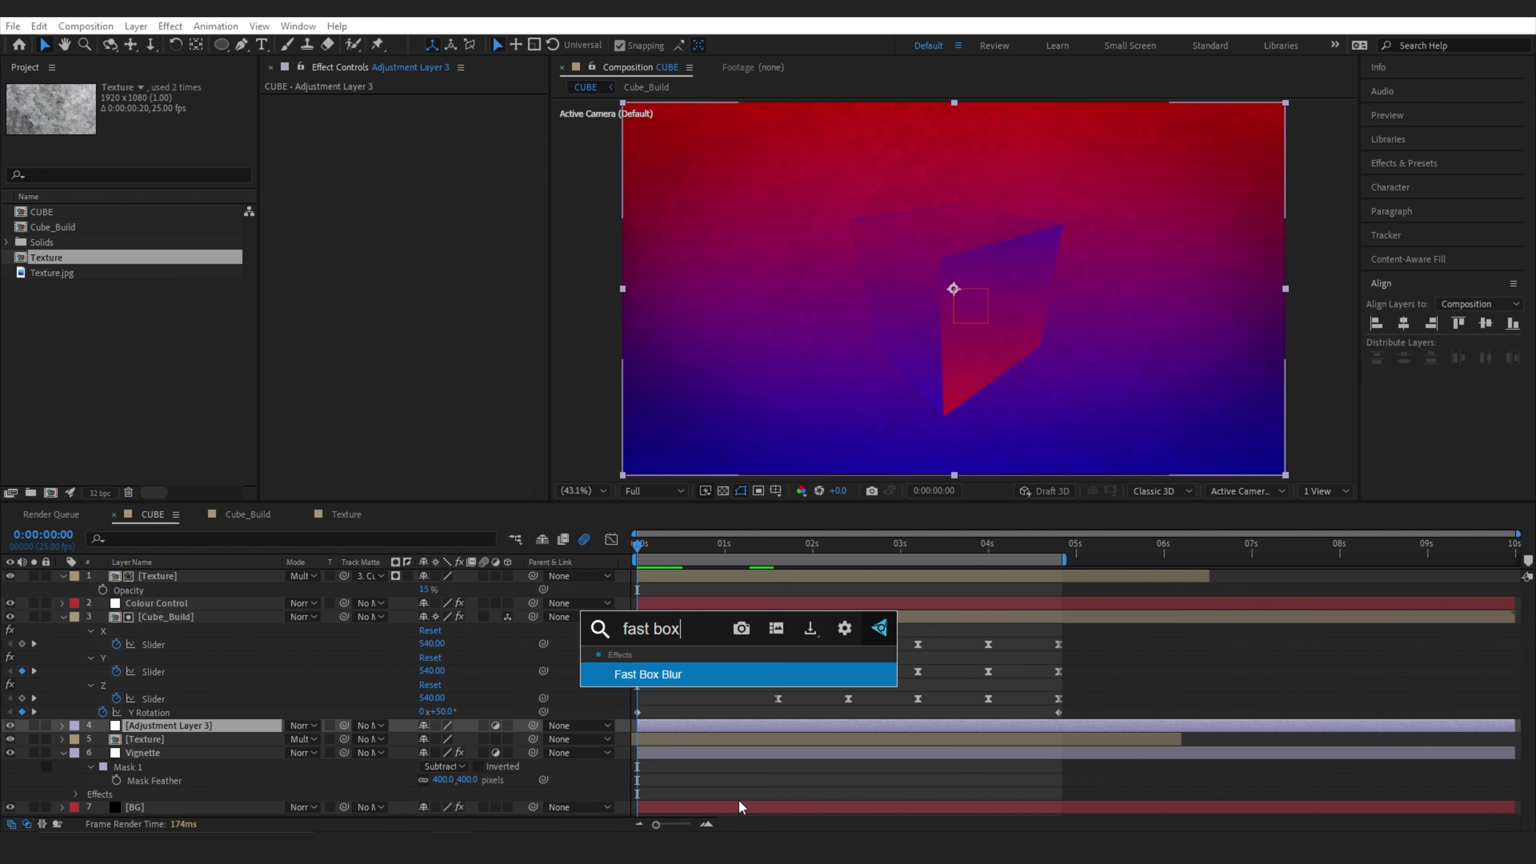
pyautogui.press('Return')
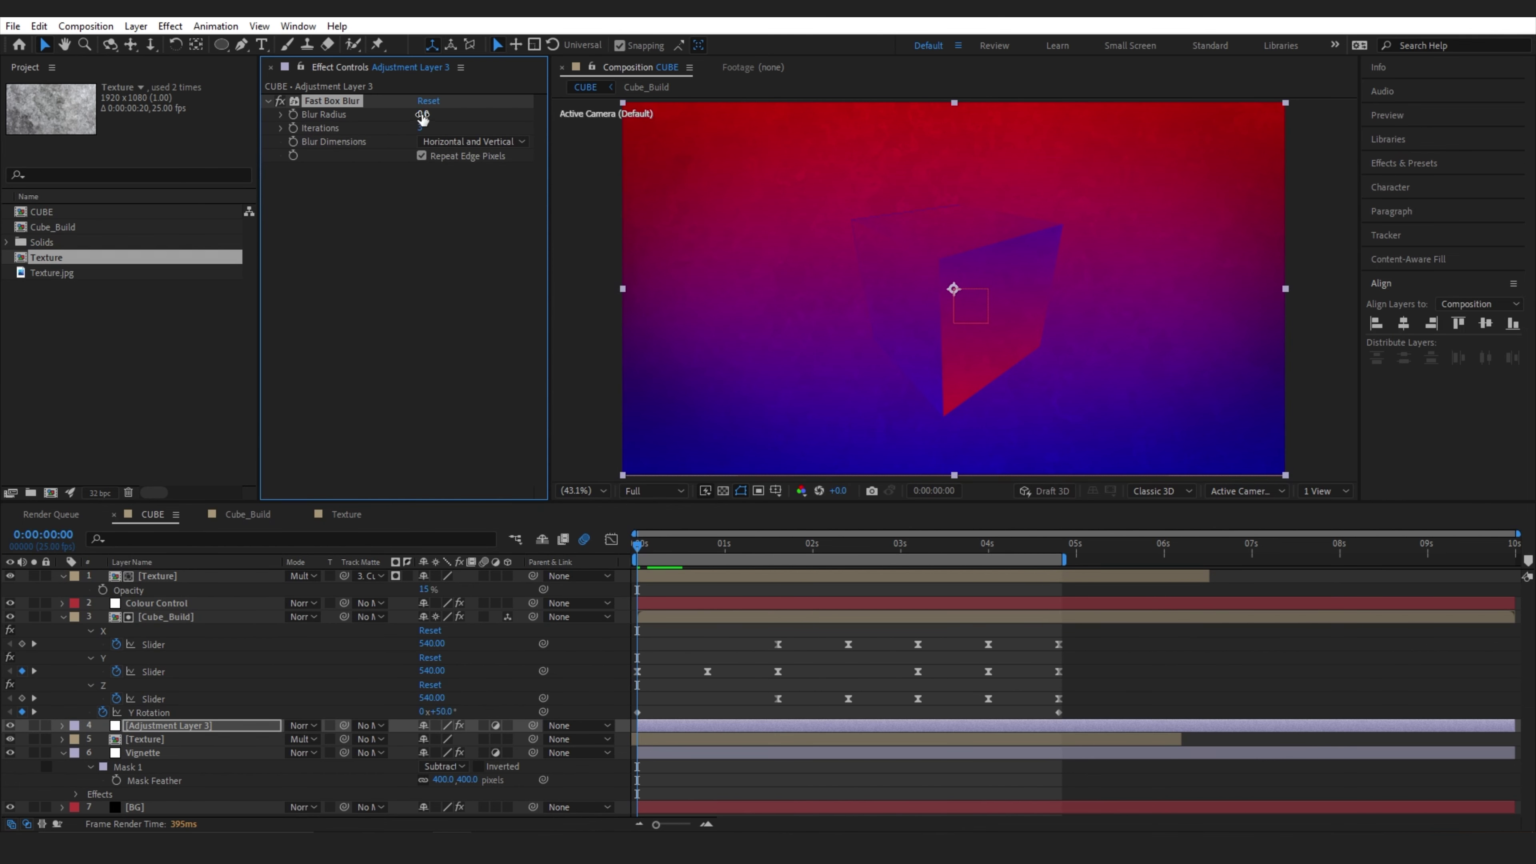
pyautogui.click(423, 114)
pyautogui.press('Return')
pyautogui.click(720, 586)
pyautogui.press('space')
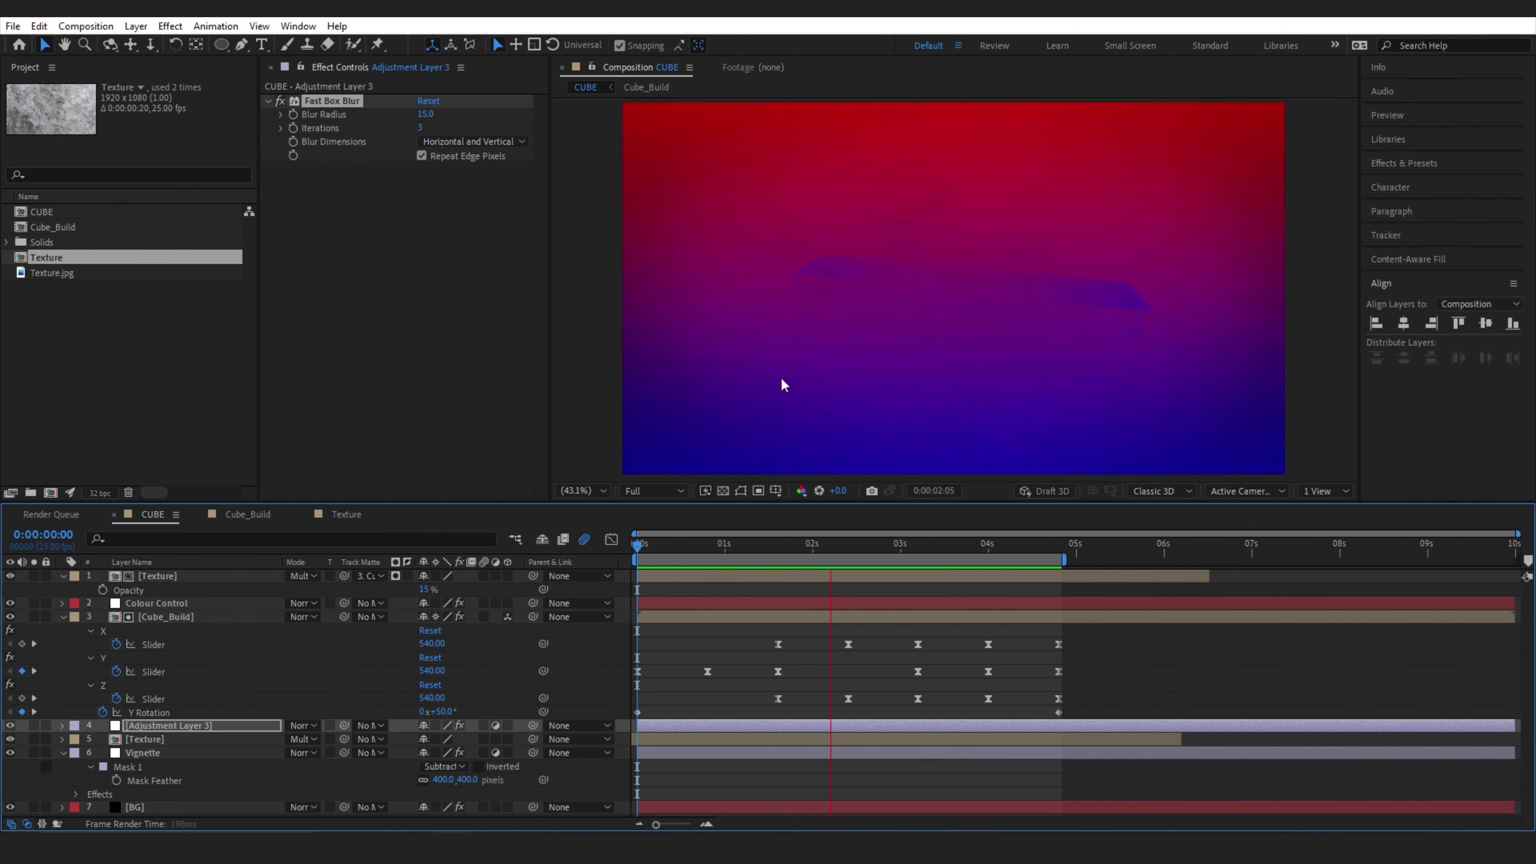
pyautogui.click(655, 542)
pyautogui.press('Home')
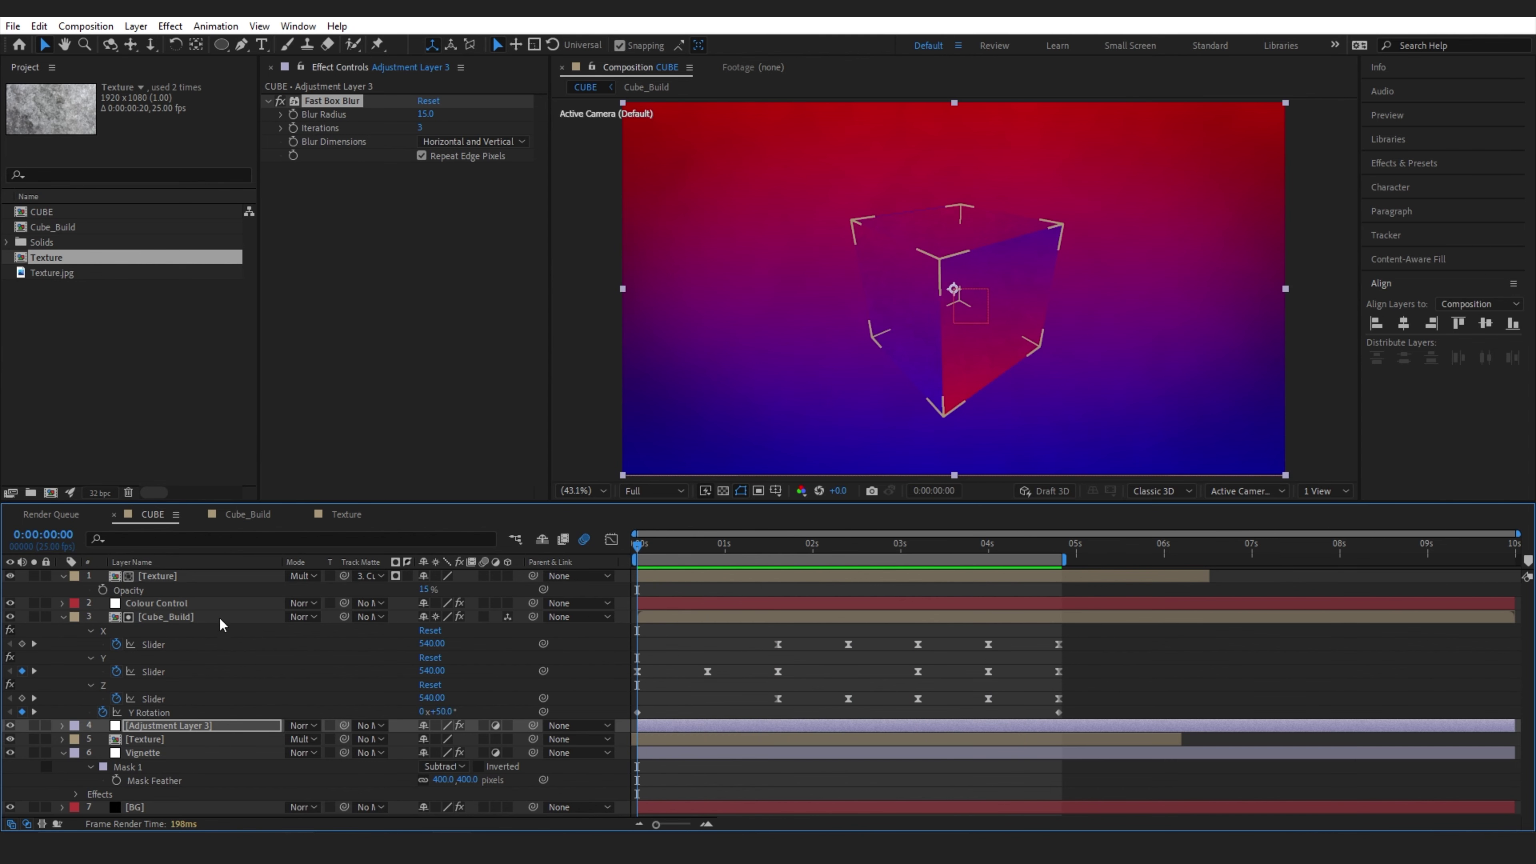
# Duplicate the Cube_Build layer and place the copy below the original, directly above Adjustment Layer 3
pyautogui.click(223, 617)
pyautogui.hotkey('ctrl', 'd')
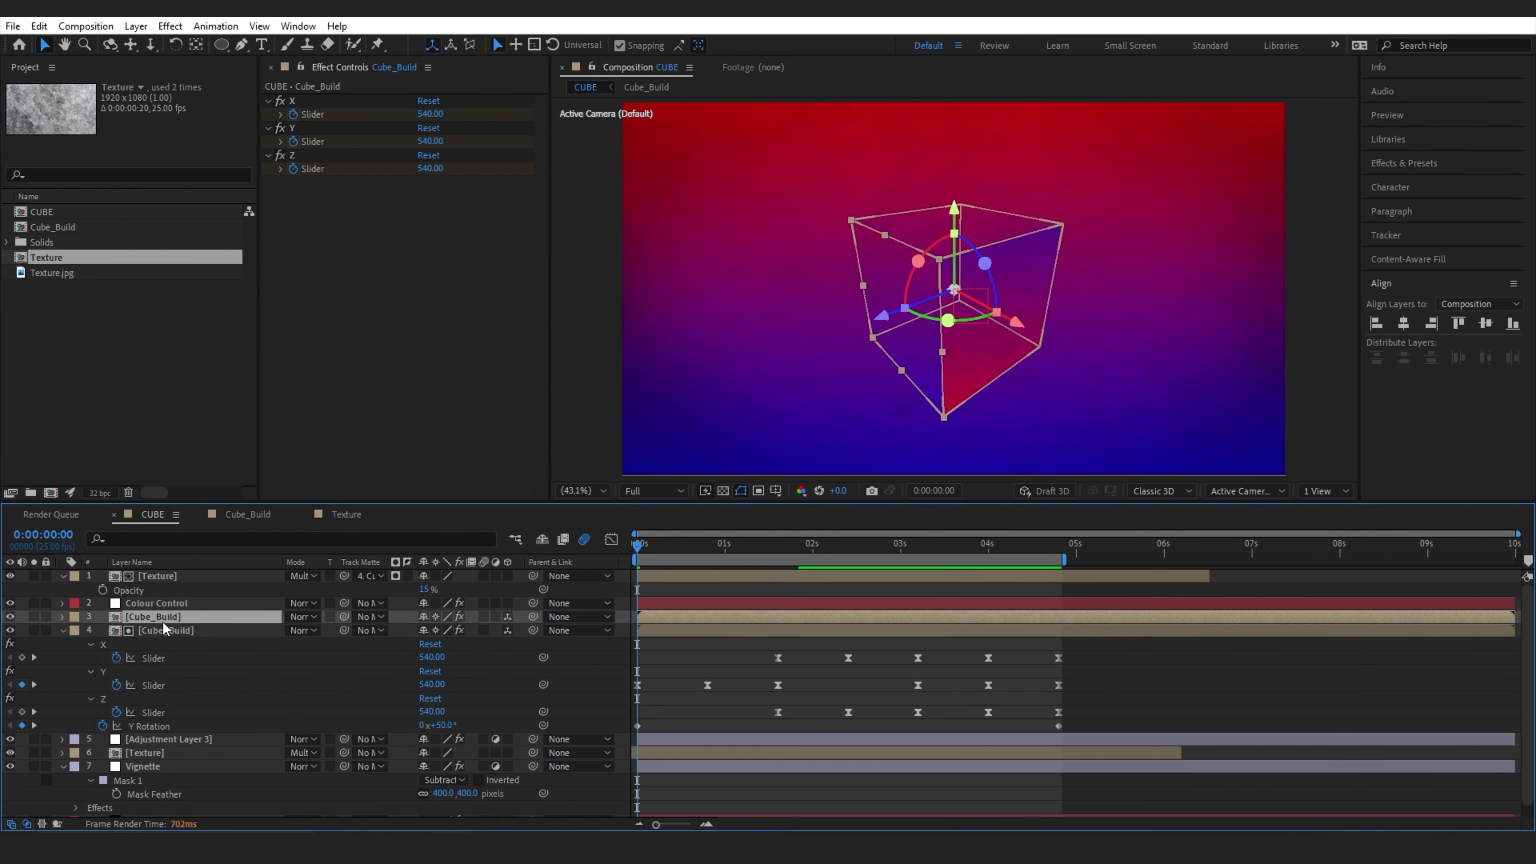
pyautogui.moveTo(165, 619); pyautogui.dragTo(150, 726)
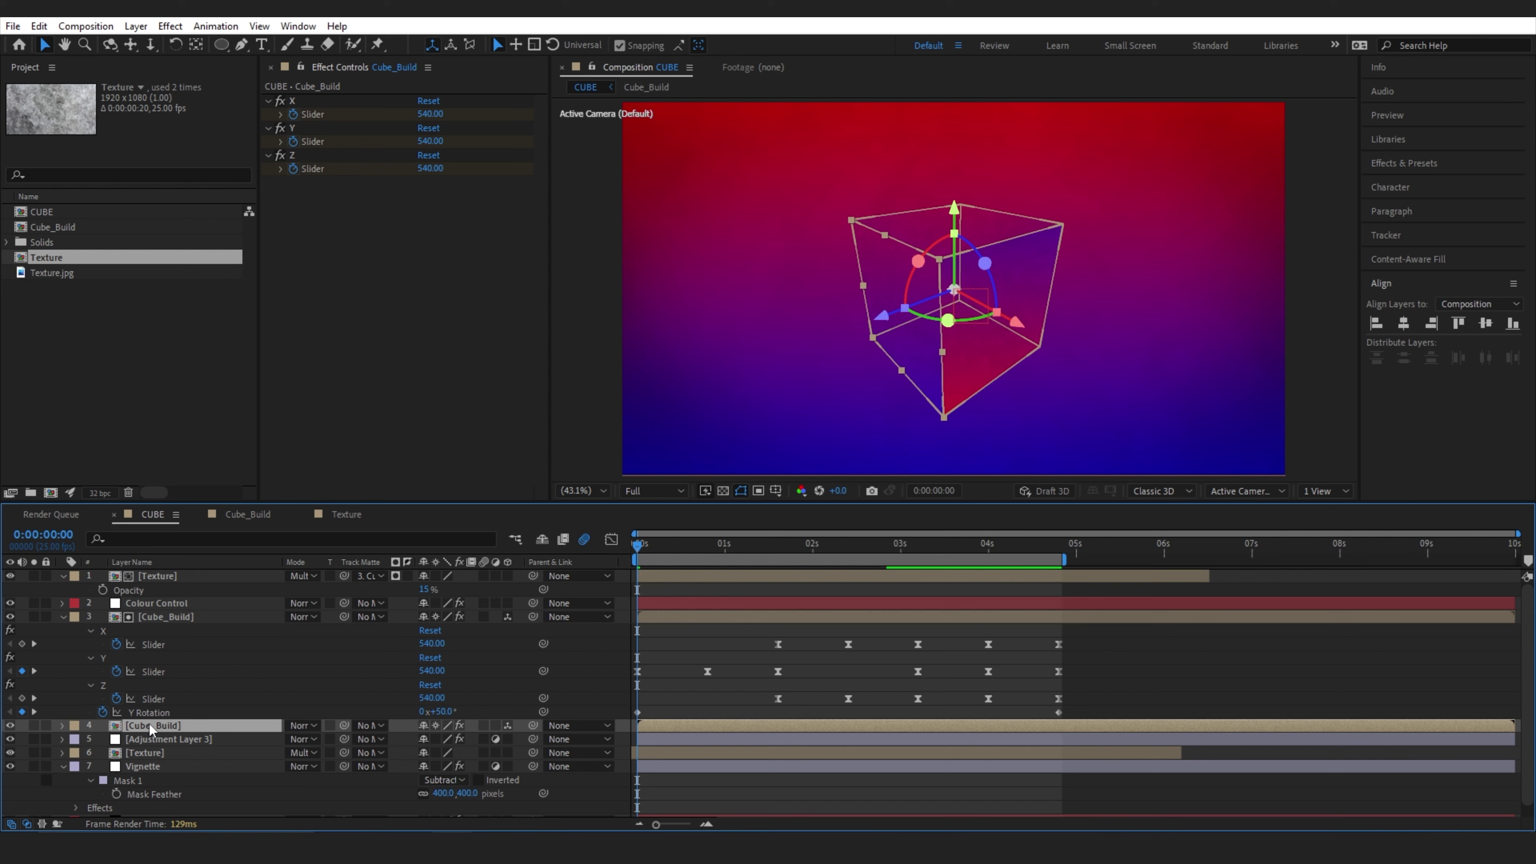
# Apply Gaussian Blur to the lower Cube_Build copy with Repeat Edge Pixels off and Blurriness set to 400
pyautogui.hotkey('ctrl', 'space')
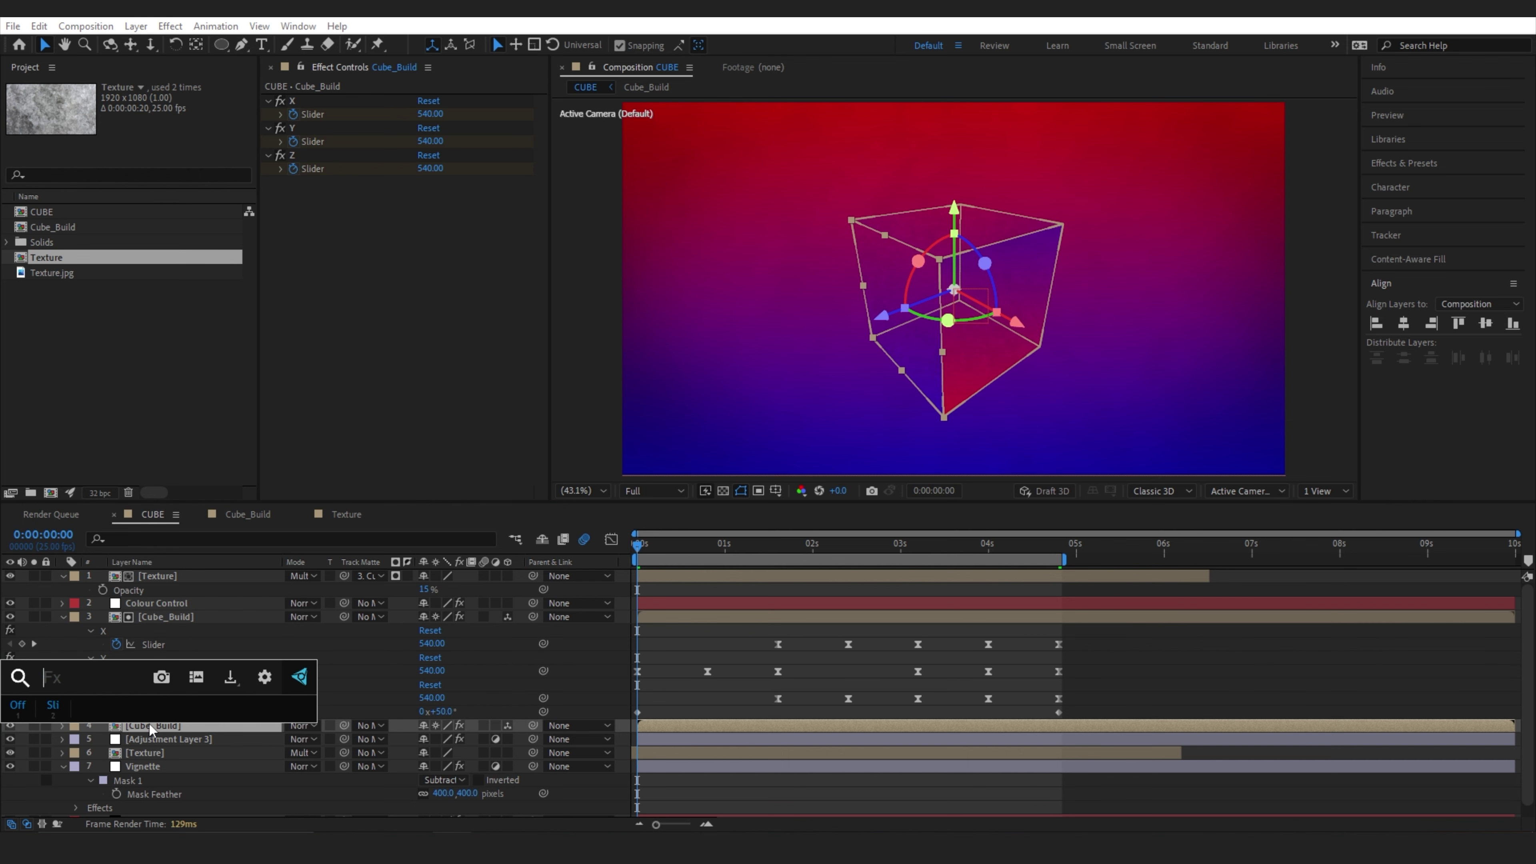
pyautogui.write('gau')
pyautogui.click(108, 699)
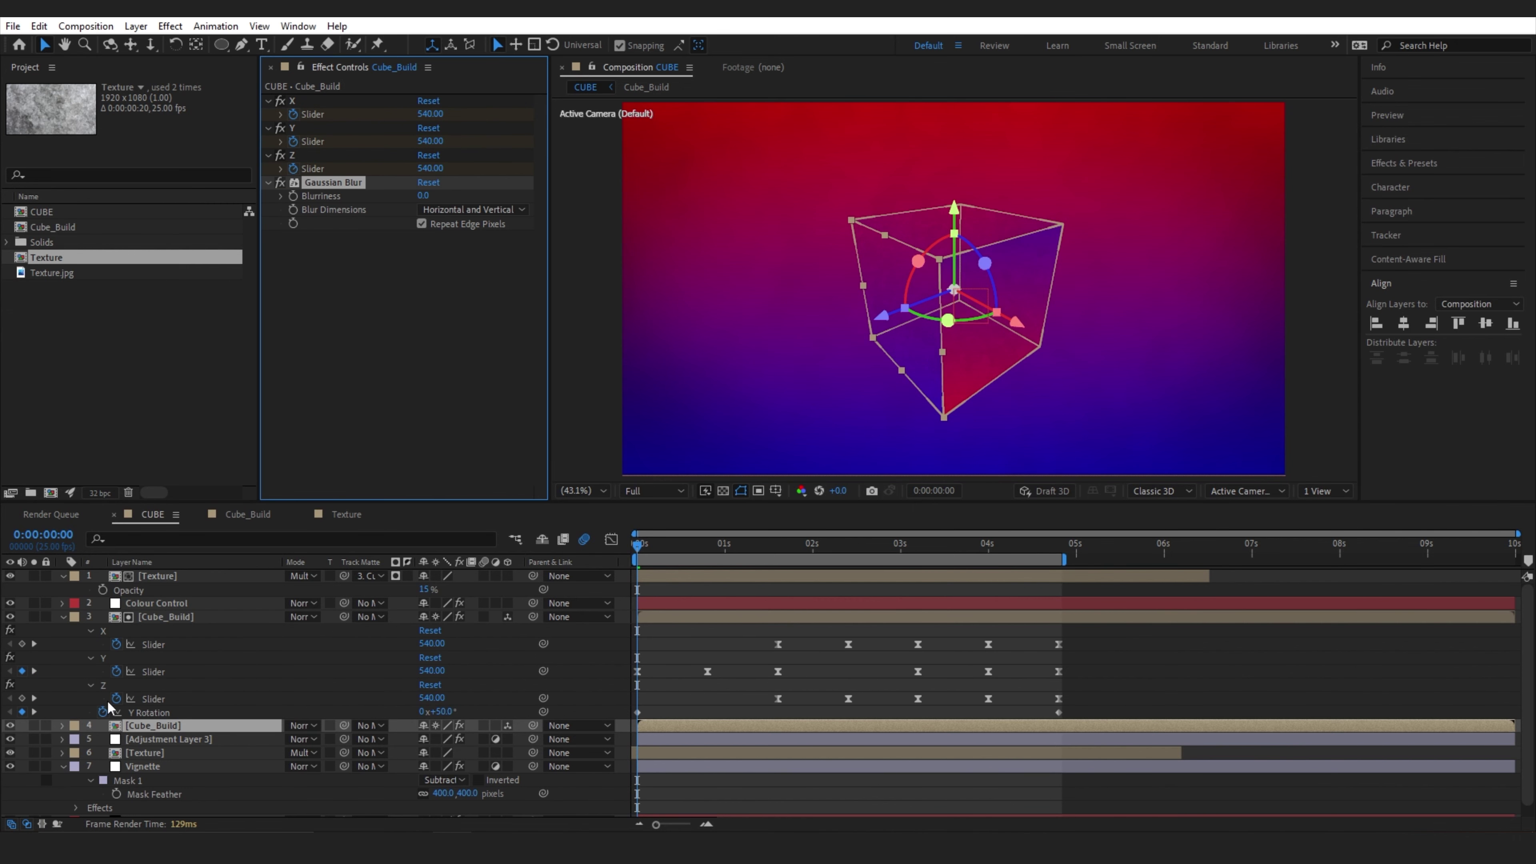
pyautogui.click(421, 224)
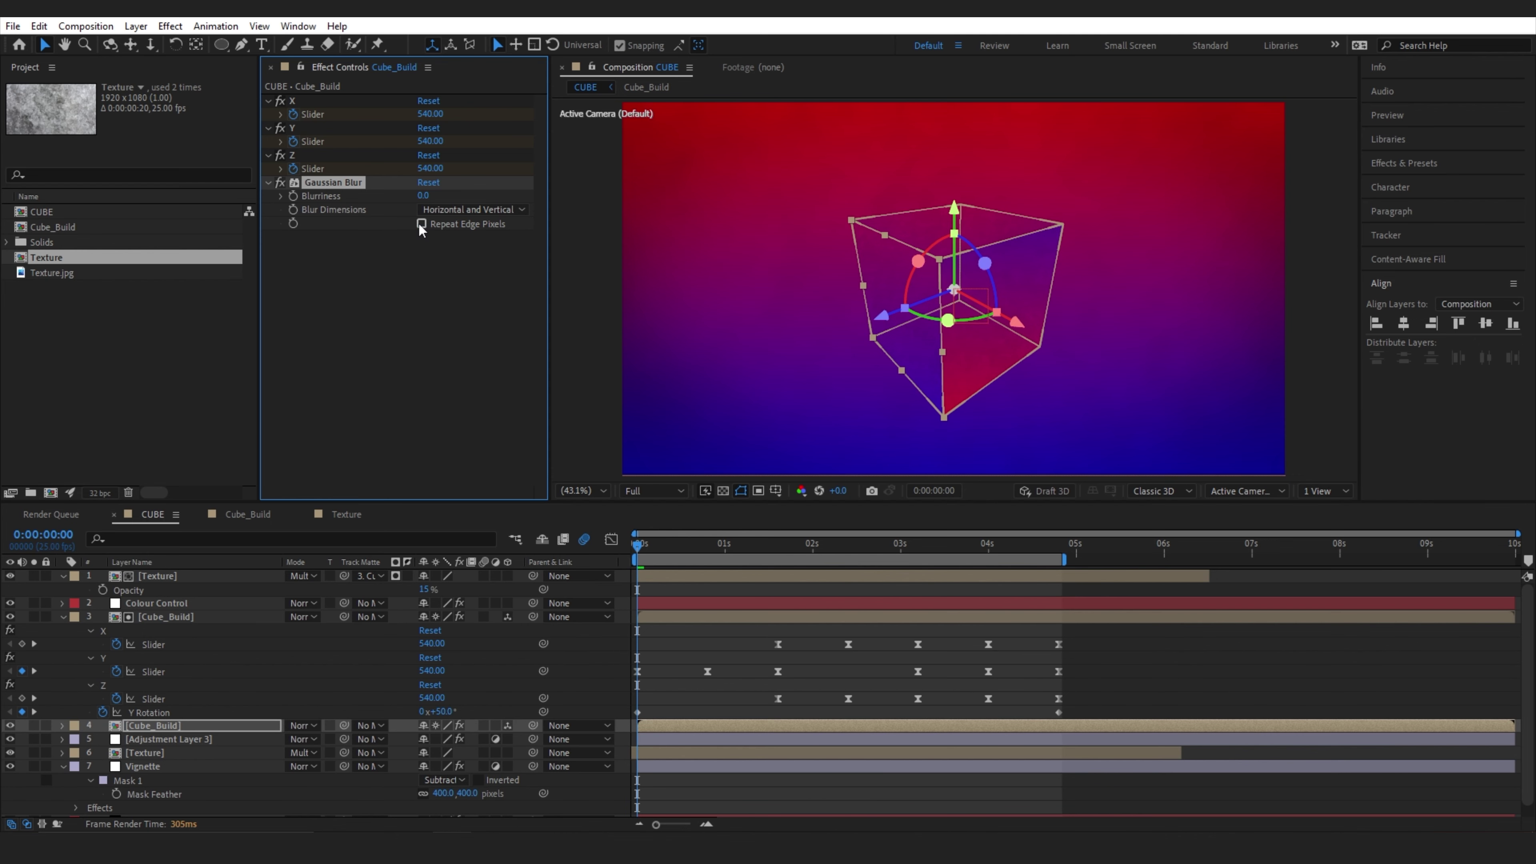
pyautogui.click(422, 194)
pyautogui.write('100')
pyautogui.press('Return')
# Set the blurred Cube_Build copy's blending mode to Add
pyautogui.click(242, 728)
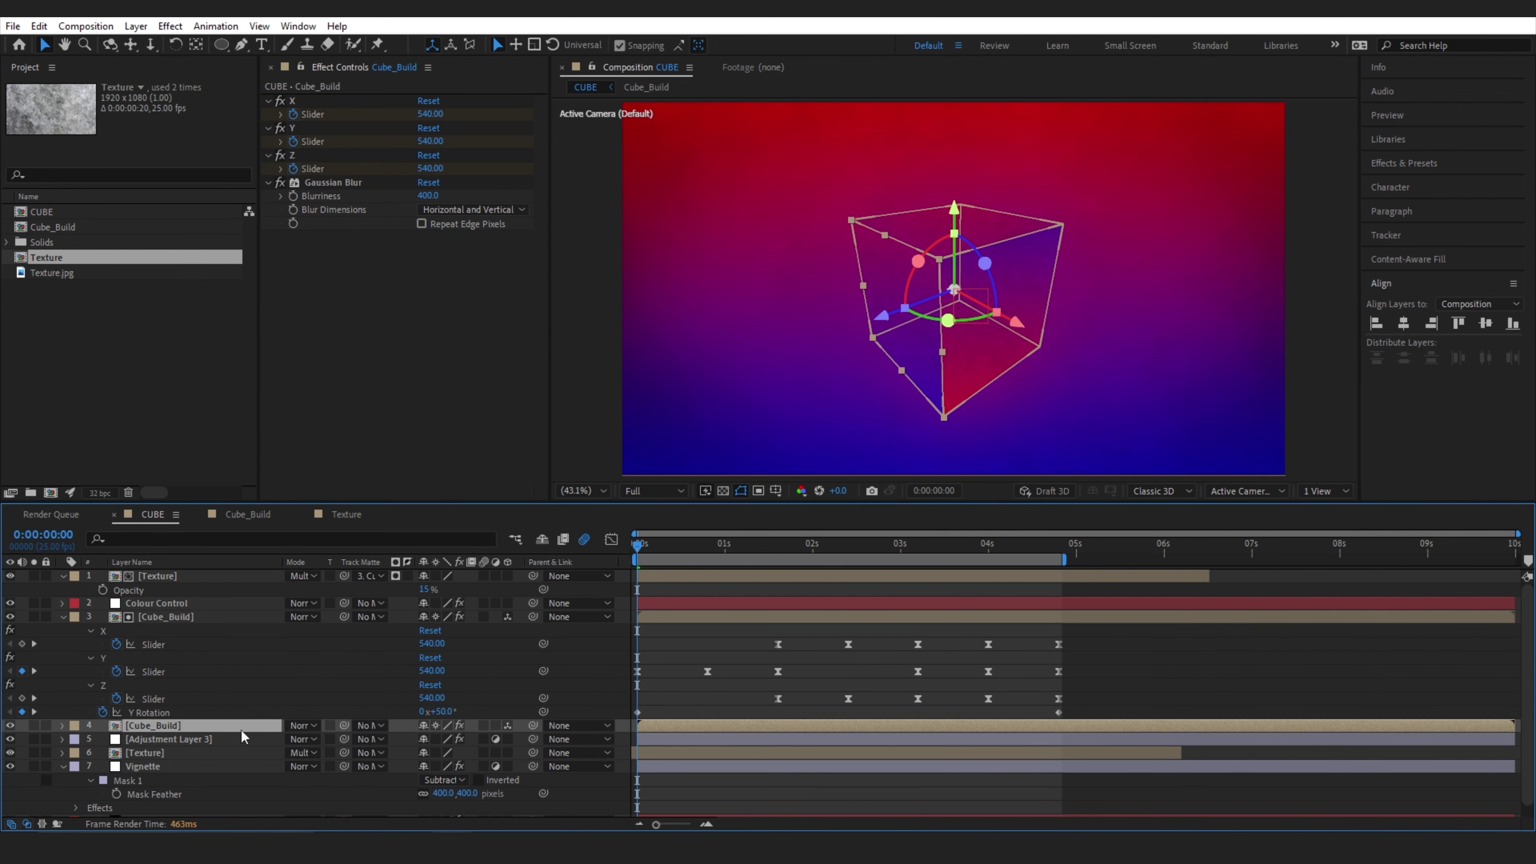
pyautogui.click(303, 727)
pyautogui.click(326, 188)
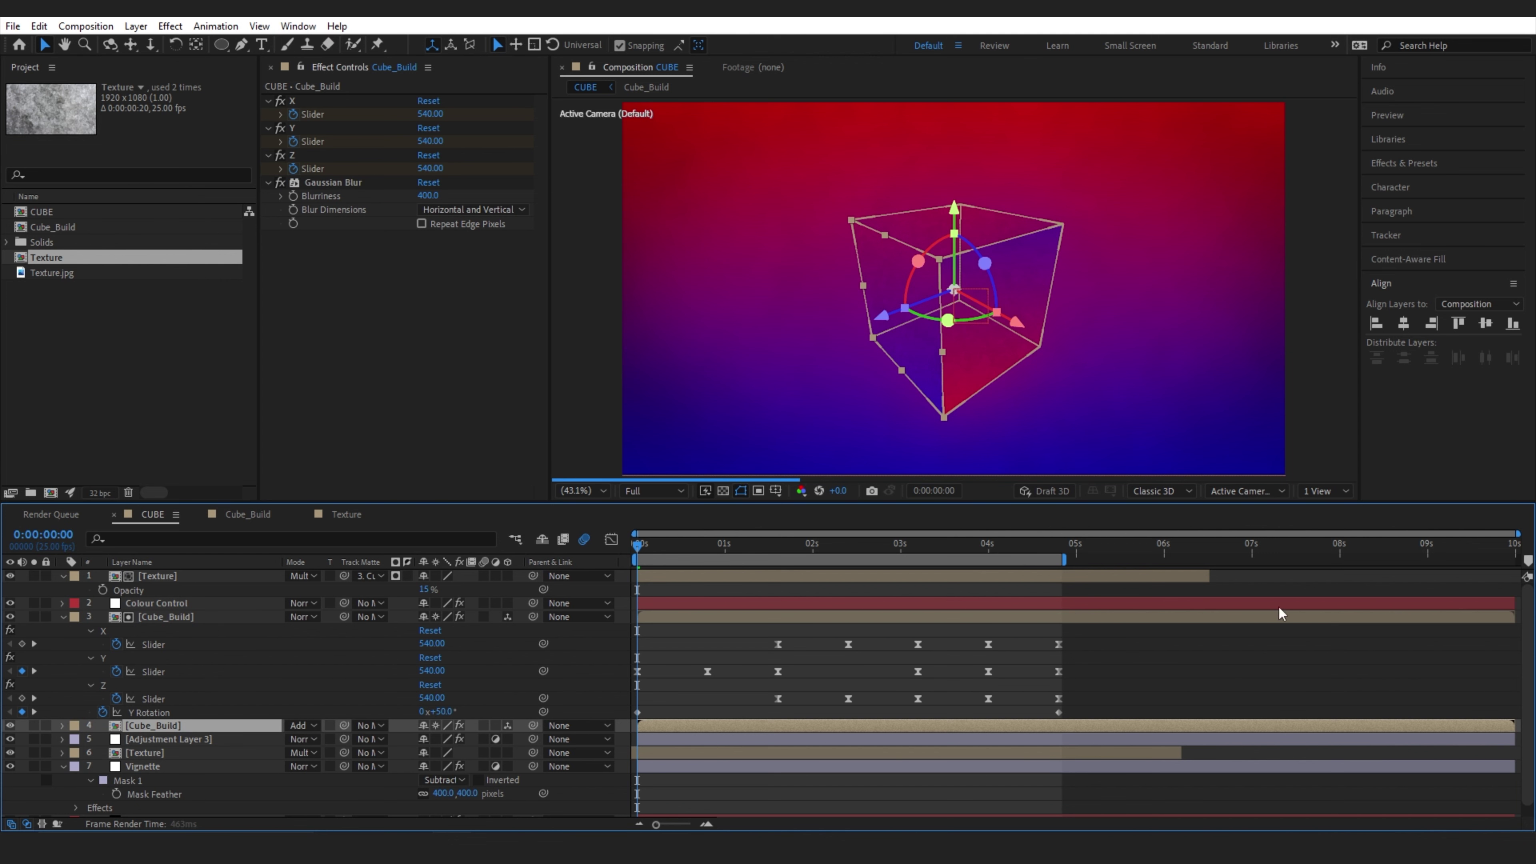
# Set the opacity of the blurred Cube_Build glow copy to 85%
pyautogui.press('t')
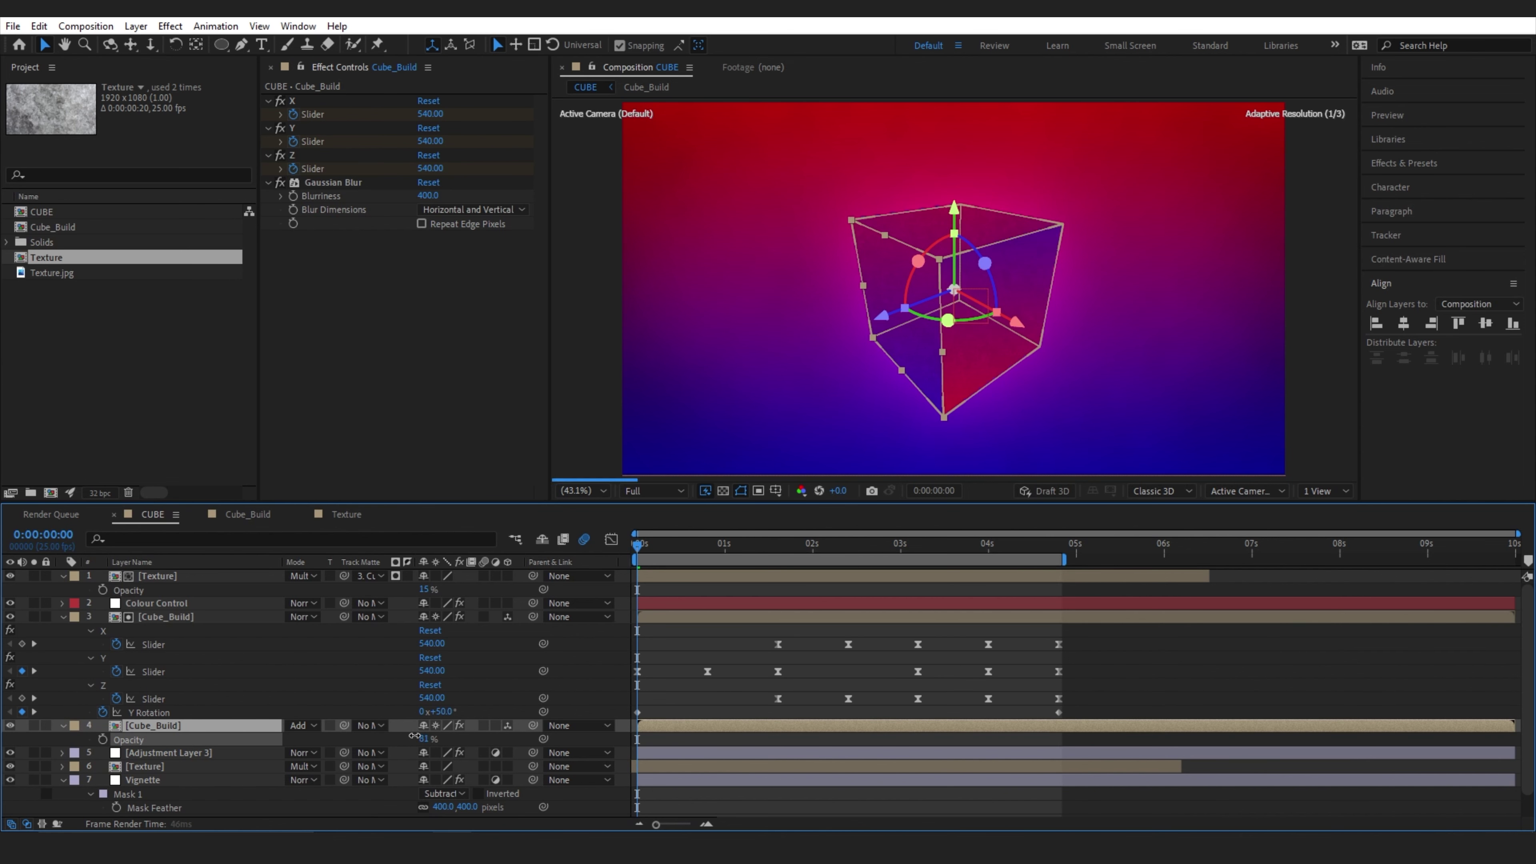
pyautogui.moveTo(413, 735); pyautogui.dragTo(417, 736)
pyautogui.click(853, 743)
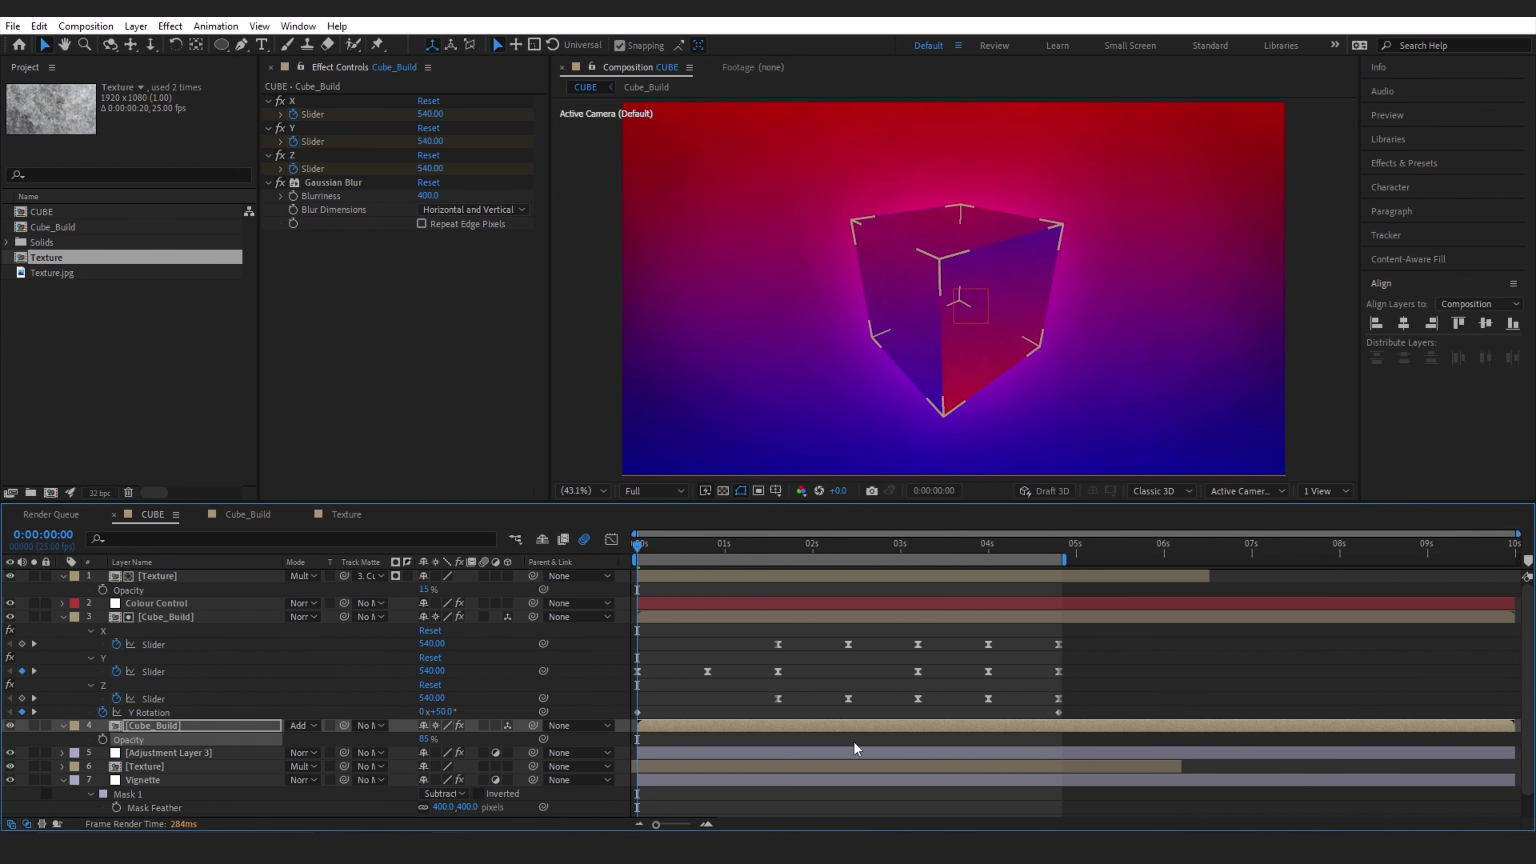
# Compare the composition with the Cube_Build glow copy hidden and shown, and play back the animation
pyautogui.click(11, 725)
pyautogui.click(10, 725)
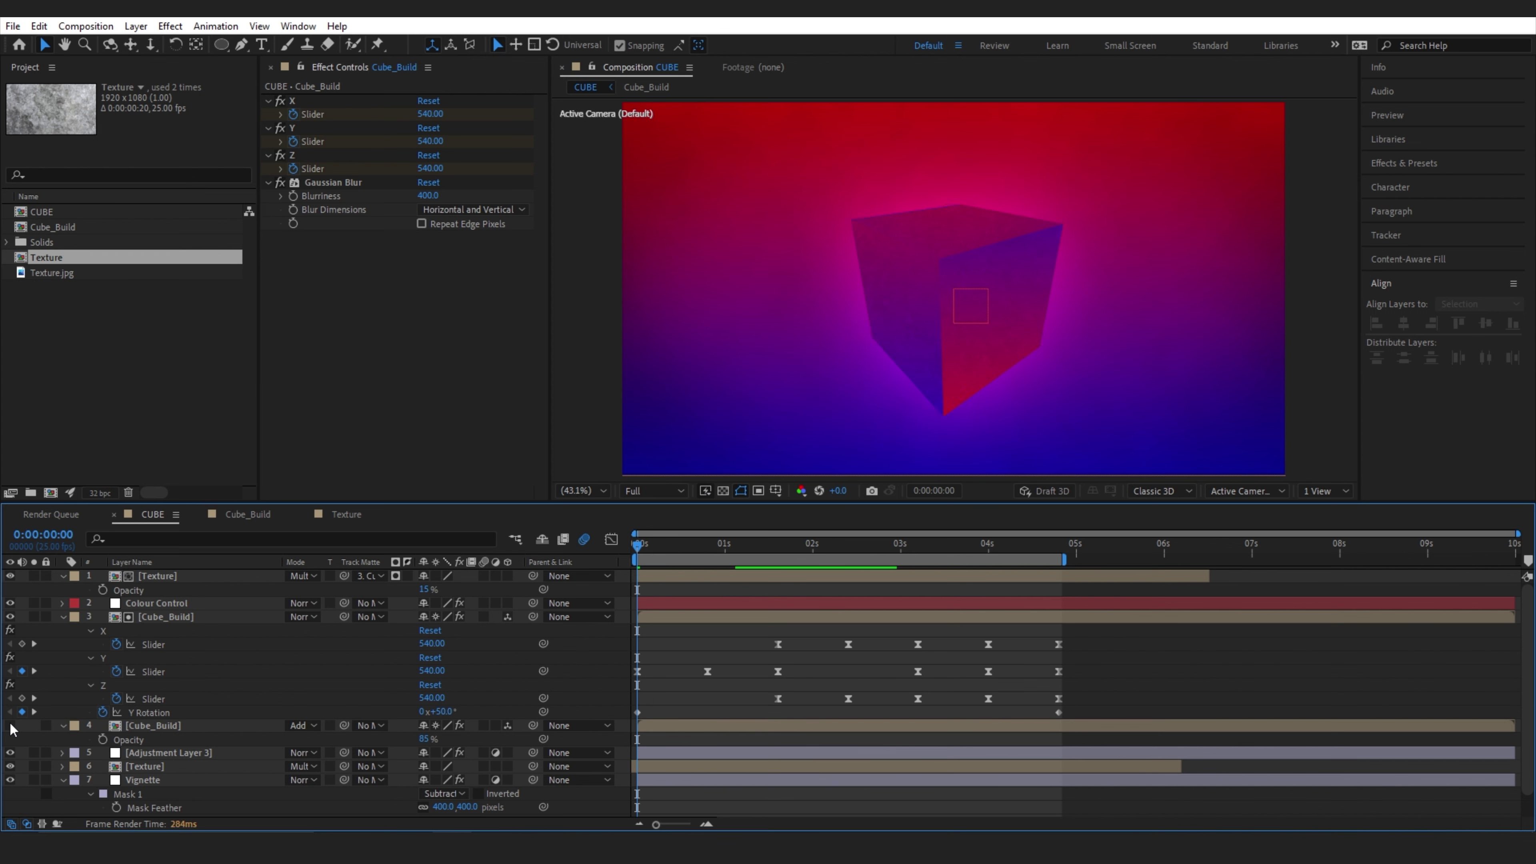
pyautogui.click(10, 726)
pyautogui.click(10, 725)
pyautogui.click(11, 725)
pyautogui.click(10, 725)
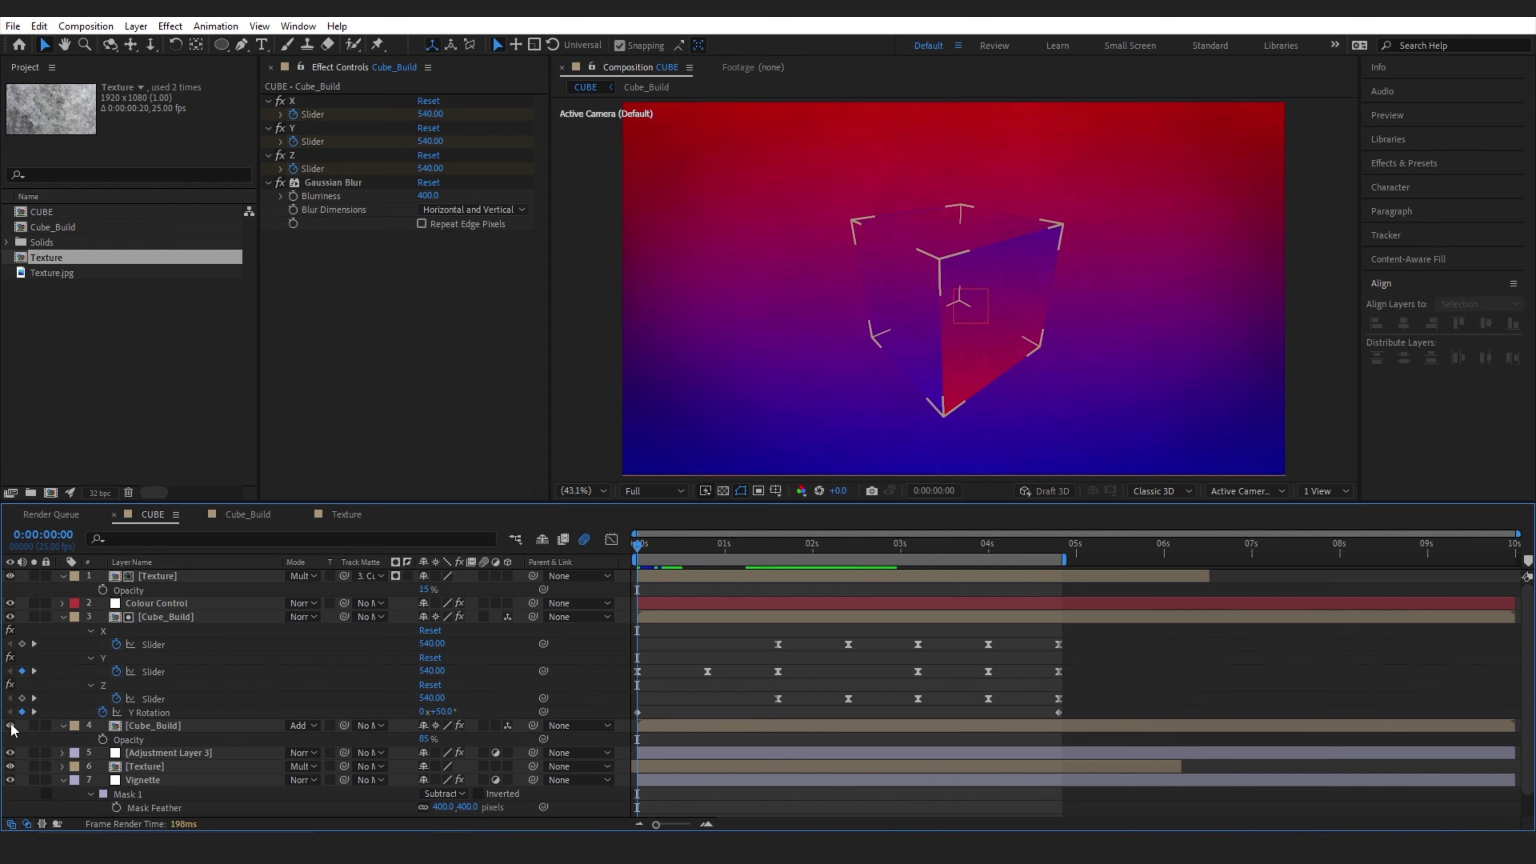
pyautogui.click(11, 725)
pyautogui.click(10, 725)
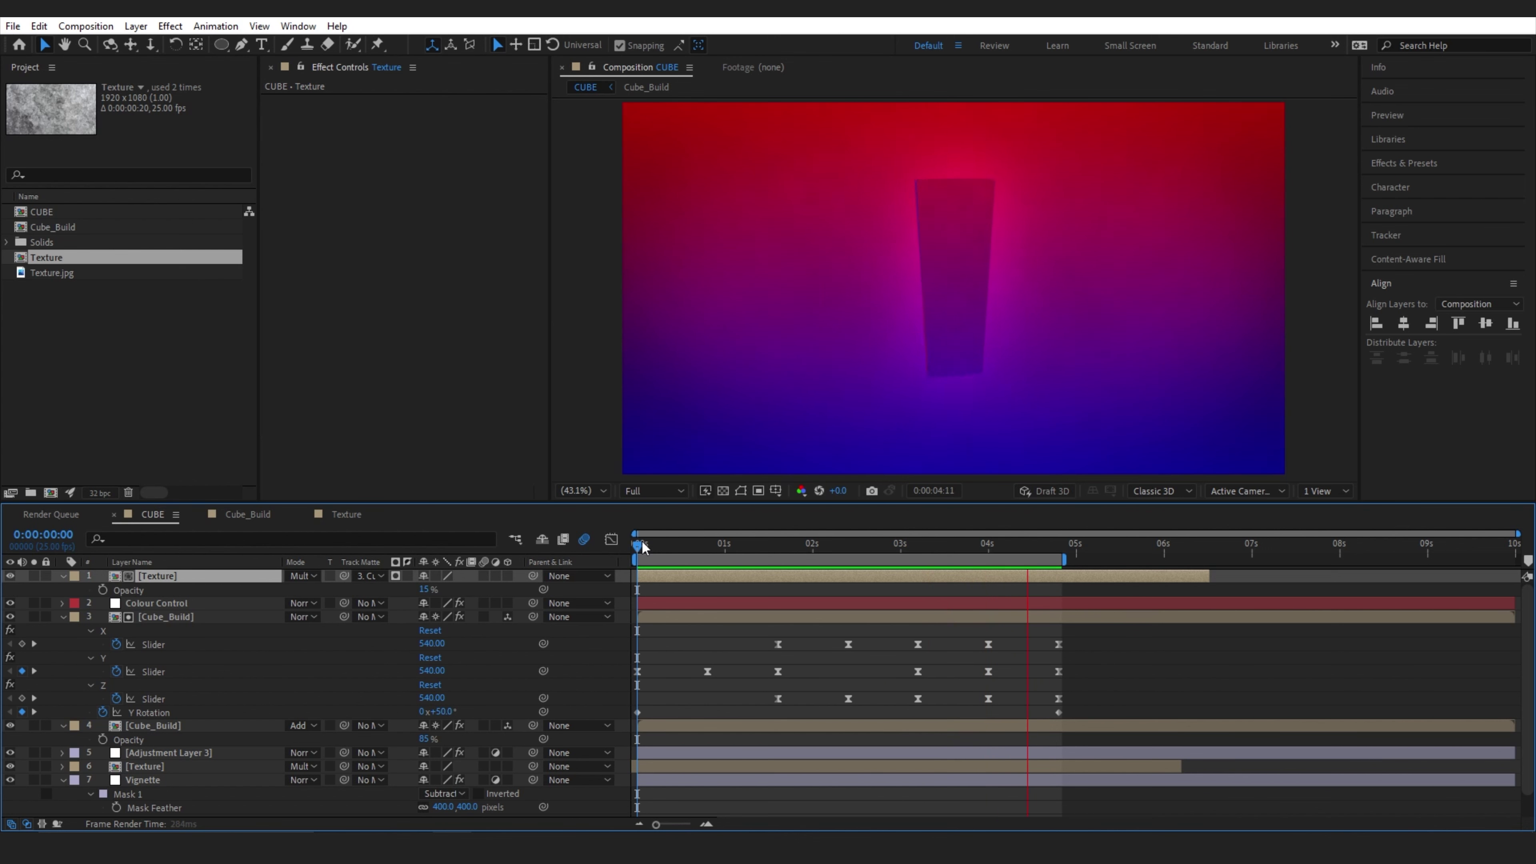
pyautogui.press('space')
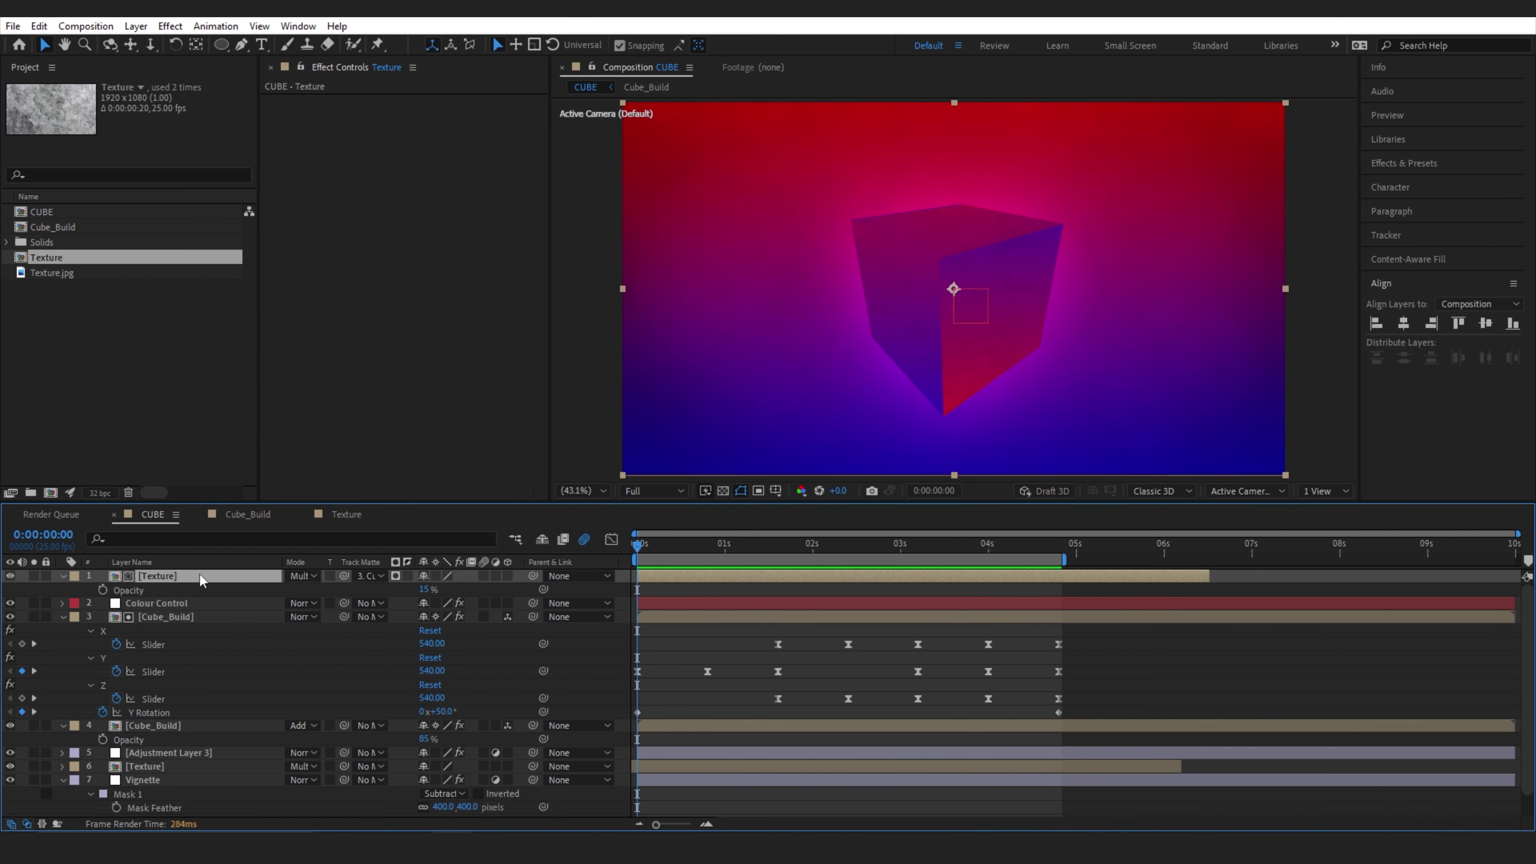
# Add an adjustment layer at the top of the CUBE composition and name it Posterize Time
pyautogui.hotkey('ctrl', 'alt', 'y')
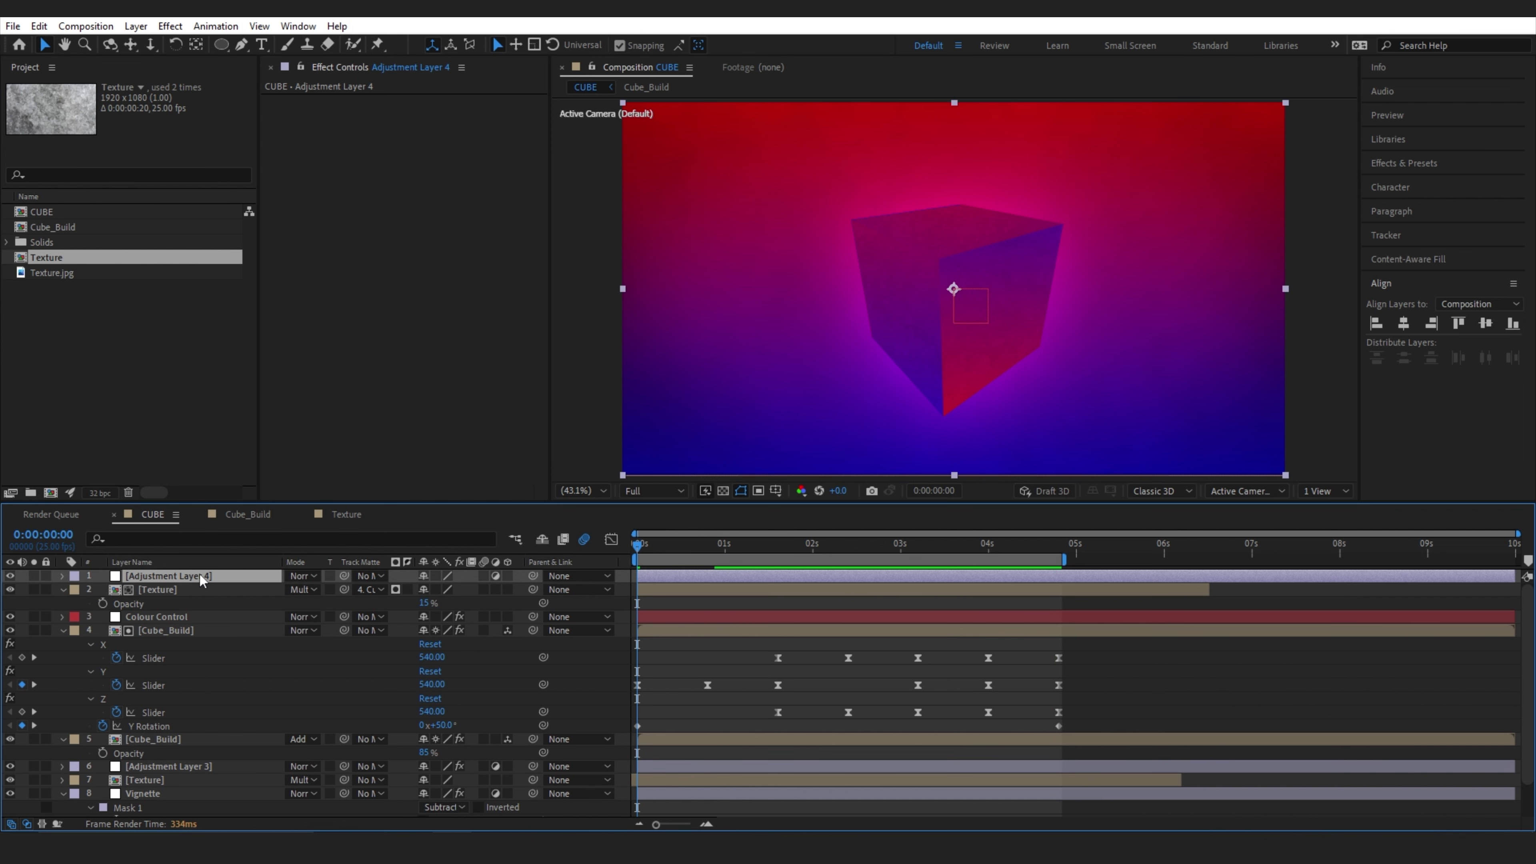
pyautogui.press('Return')
pyautogui.write('Pos')
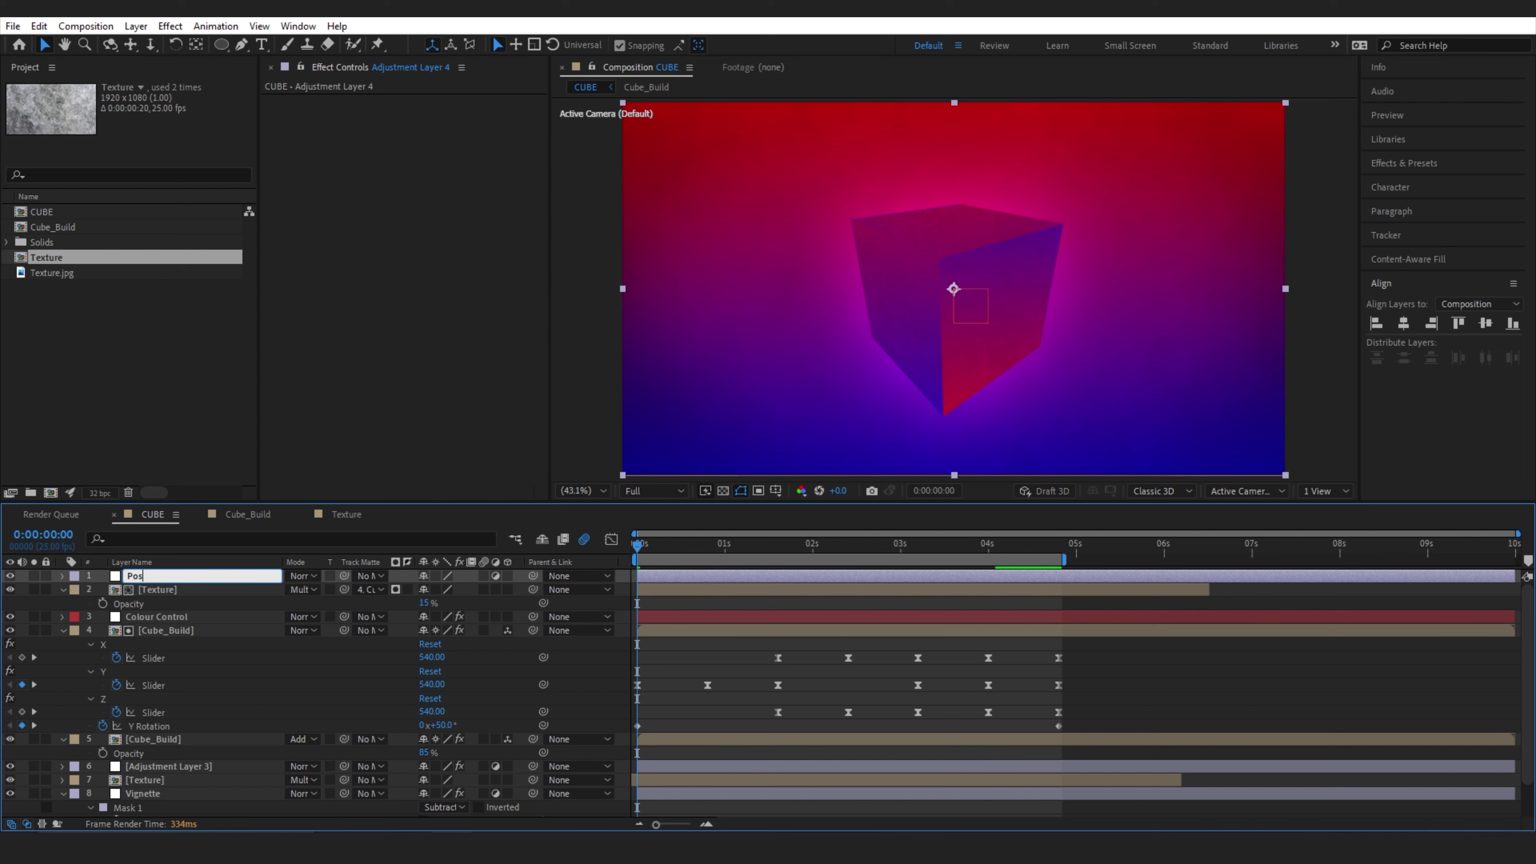
pyautogui.write('terize Time')
pyautogui.press('Return')
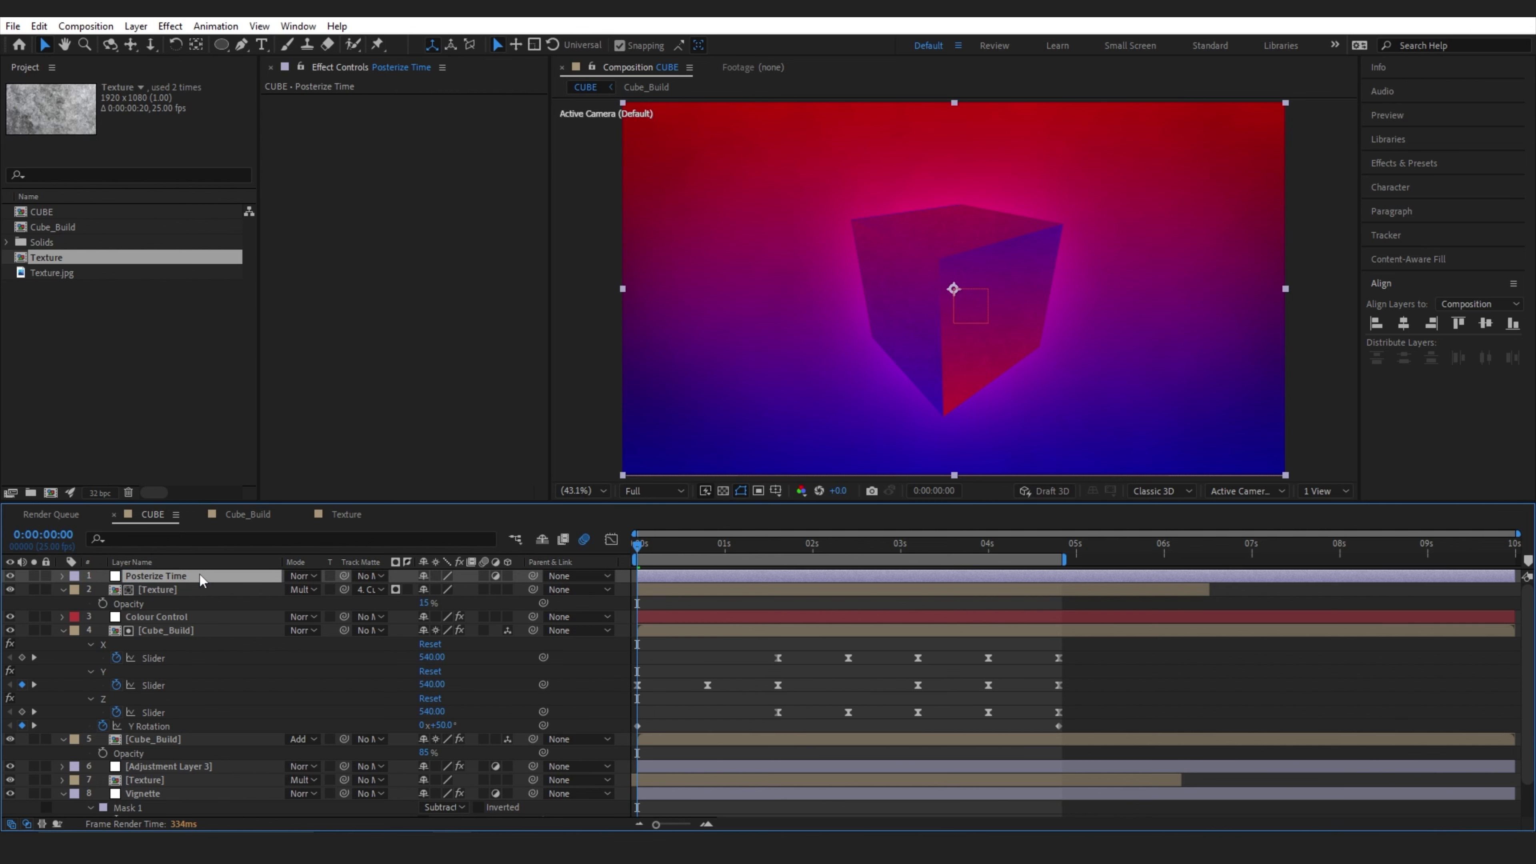
# Apply the Posterize Time effect to the Posterize Time layer with a frame rate of 12 and play back the animation
pyautogui.hotkey('ctrl', 'space')
pyautogui.write('post')
pyautogui.press('Down')
pyautogui.press('Return')
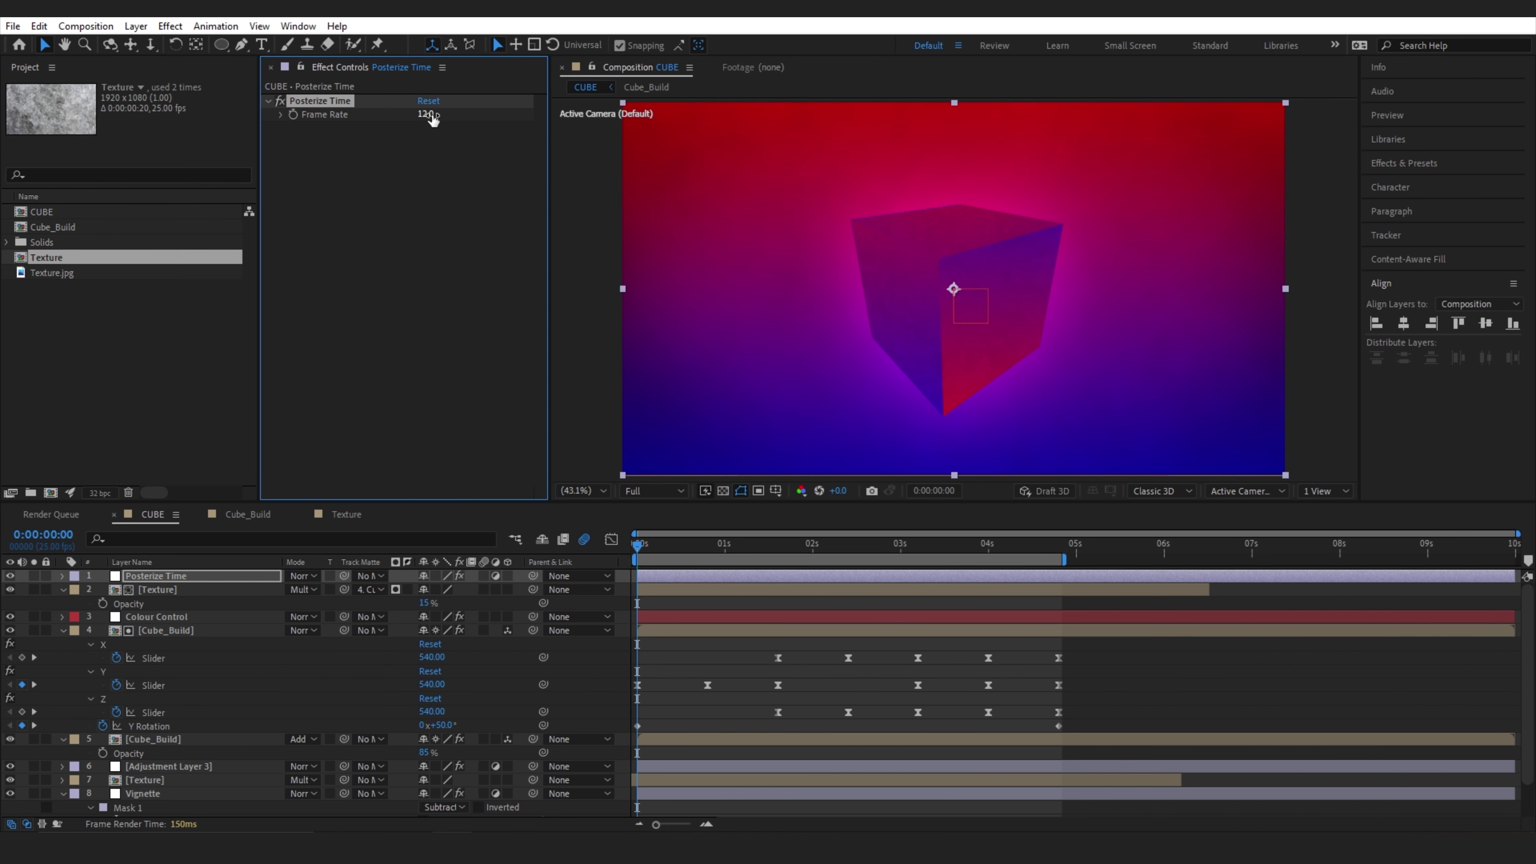
pyautogui.press('space')
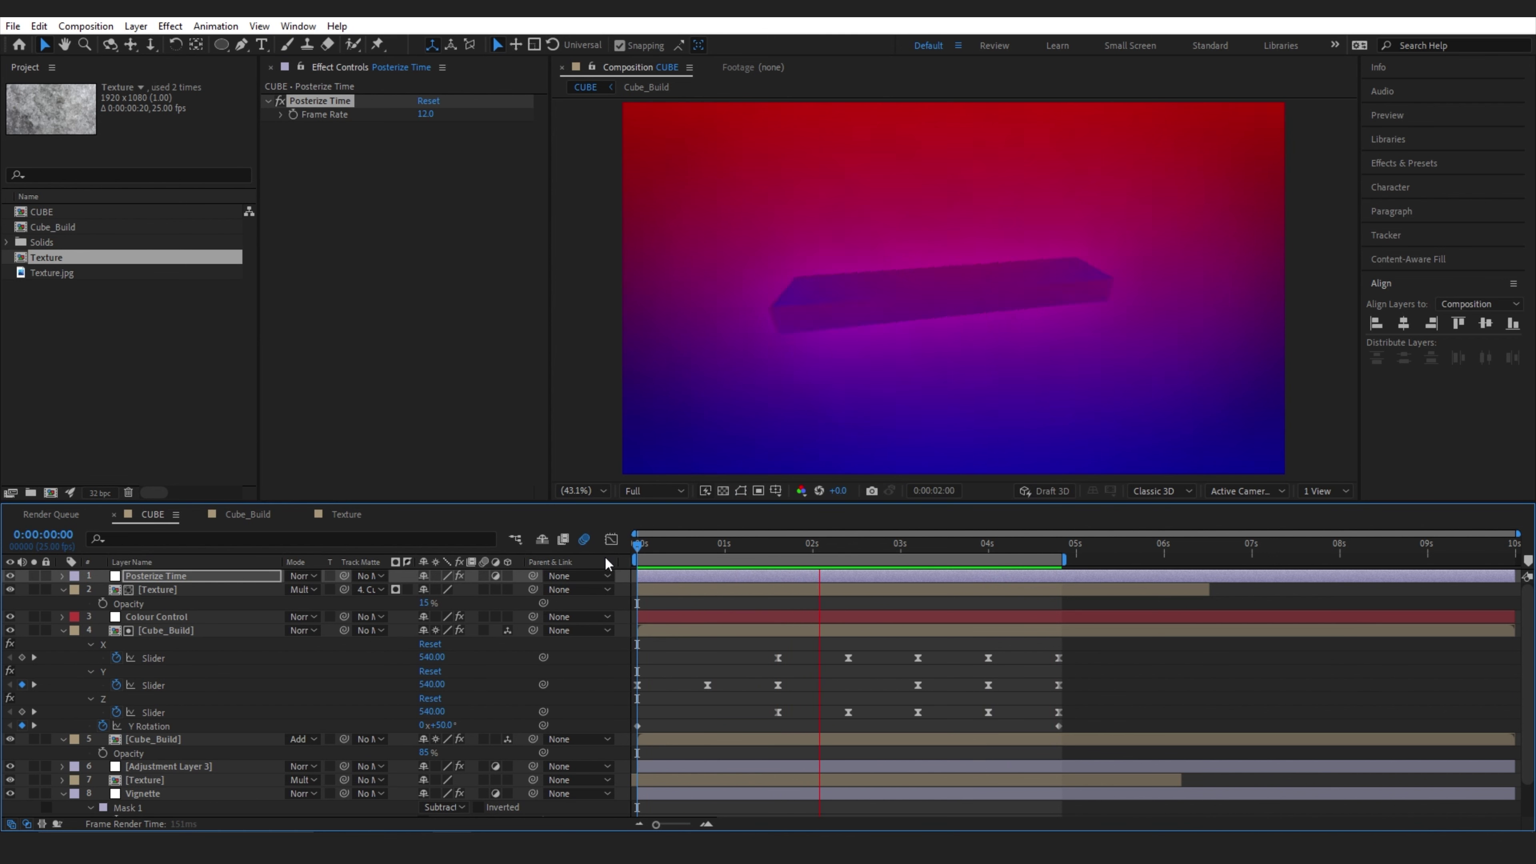
# Add an adjustment layer directly above the upper Texture layer and name it CC
pyautogui.click(722, 593)
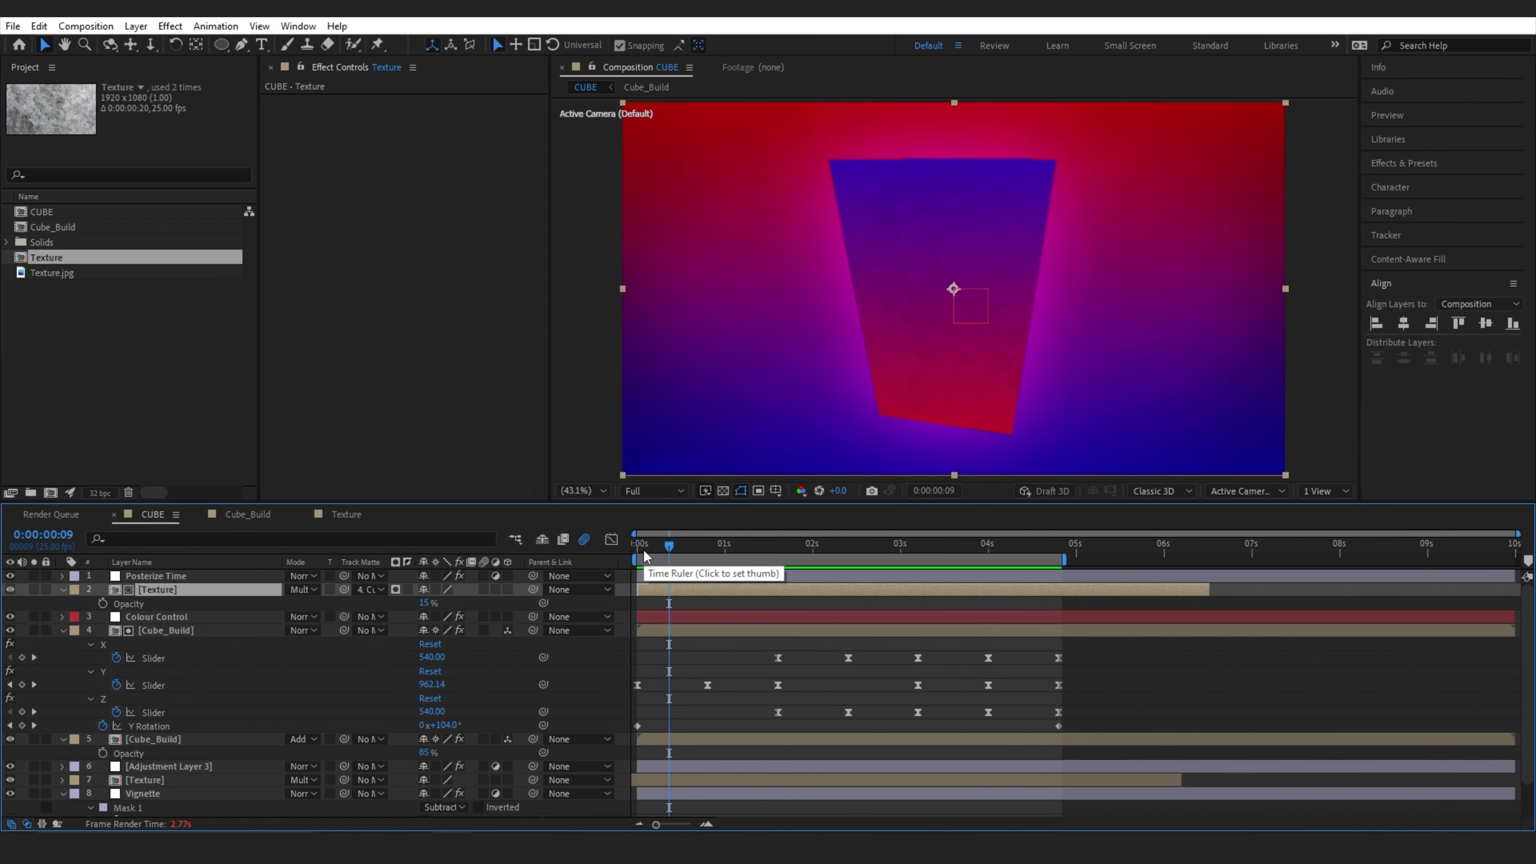
pyautogui.hotkey('ctrl', 'alt', 'y')
pyautogui.press('Return')
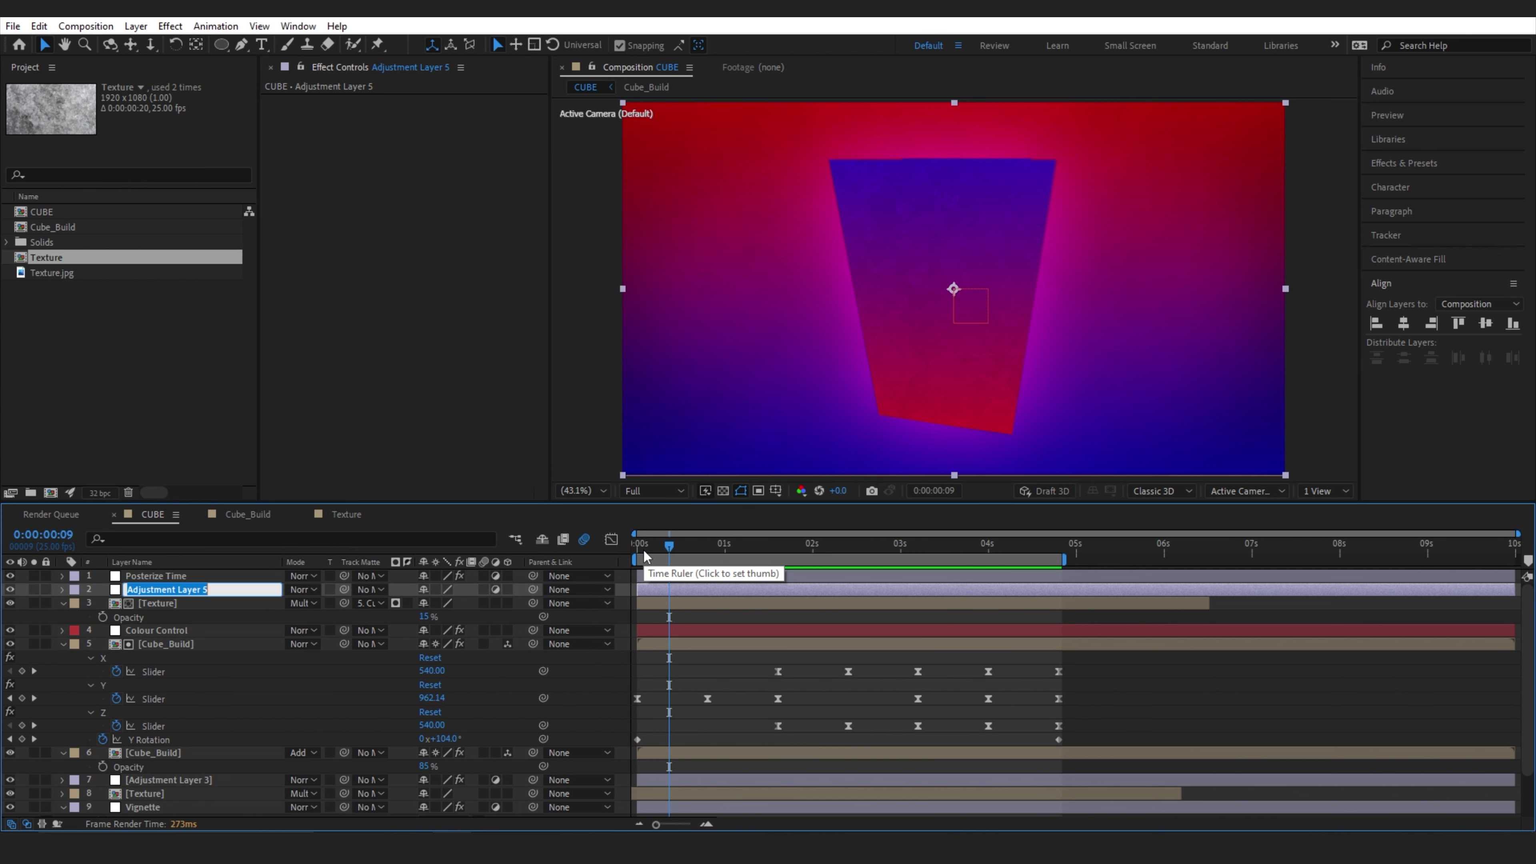
pyautogui.write('CC')
pyautogui.press('Return')
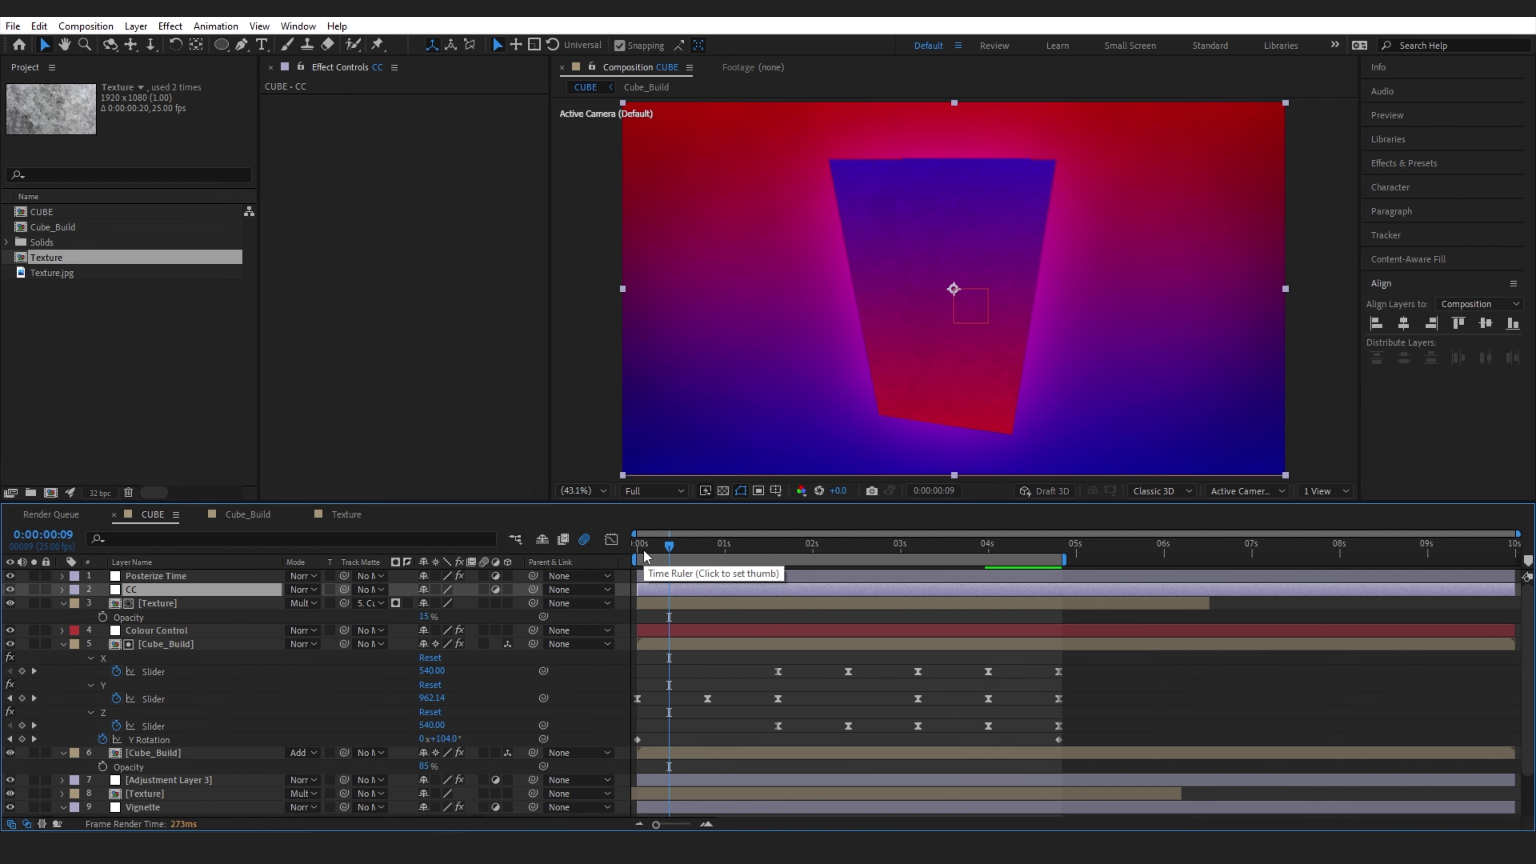
# Apply Curves to the CC layer and shape the RGB curve into a gentle S, darkening shadows and brightening highlights
pyautogui.hotkey('ctrl', 'space')
pyautogui.write('curv')
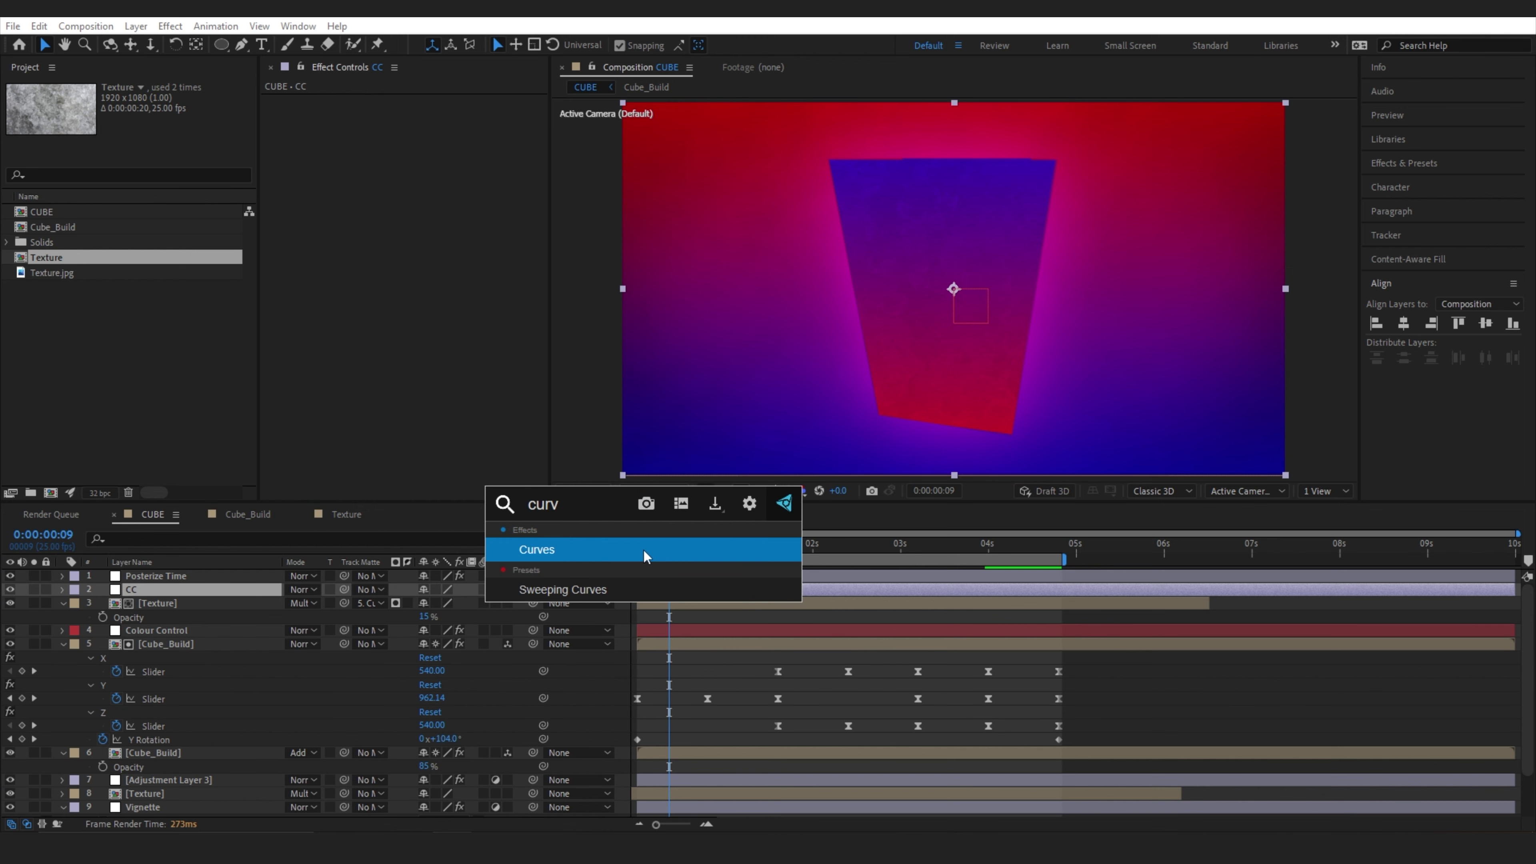
pyautogui.press('Return')
pyautogui.moveTo(345, 312); pyautogui.dragTo(350, 316)
pyautogui.moveTo(450, 227); pyautogui.dragTo(437, 215)
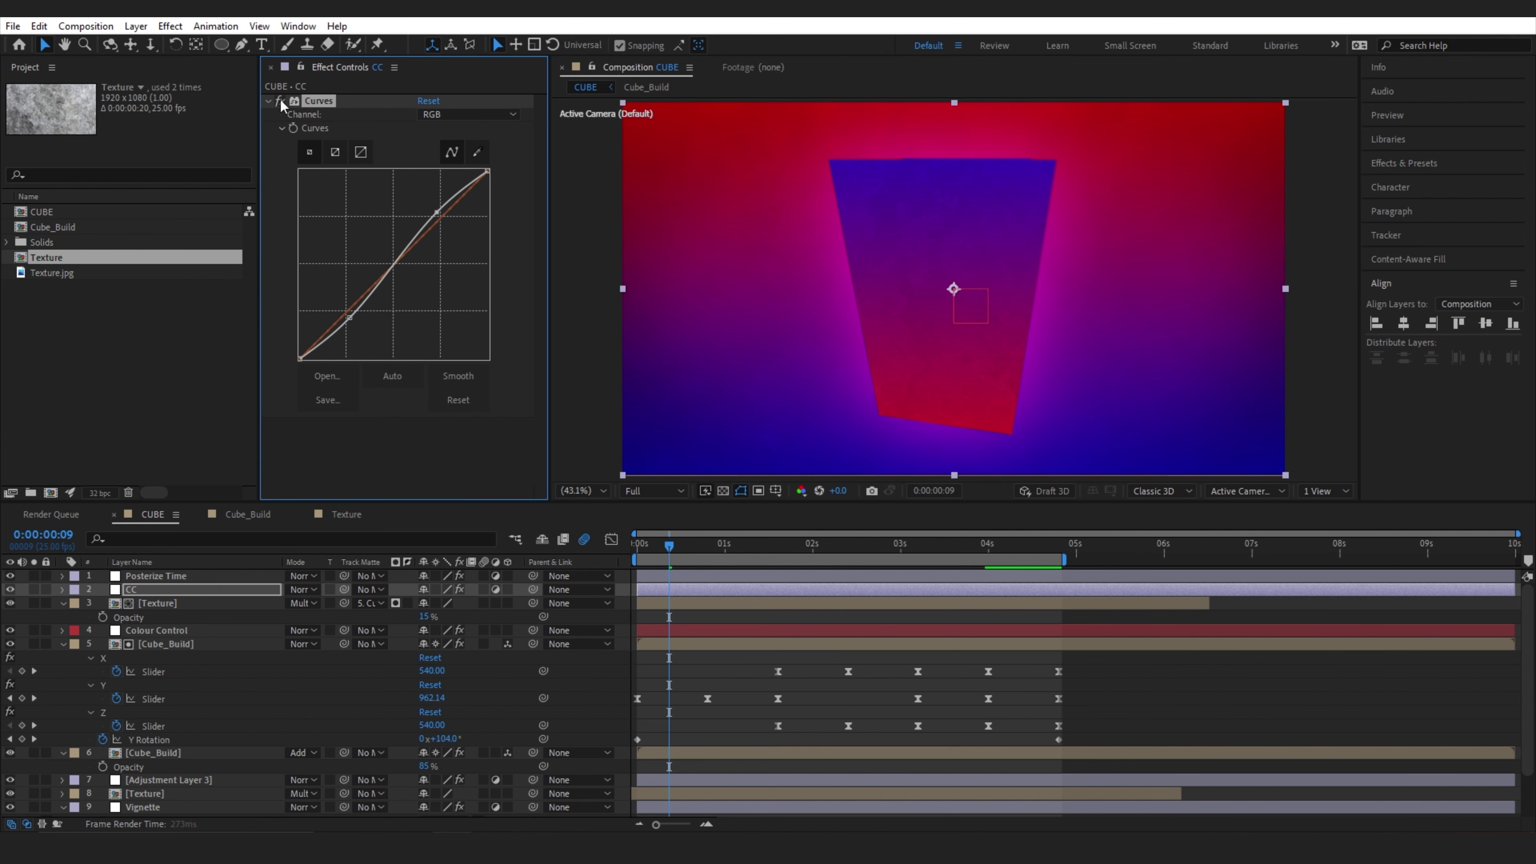
# Apply Hue/Saturation to the CC layer and set Master Saturation to 15
pyautogui.click(163, 583)
pyautogui.hotkey('ctrl', 'space')
pyautogui.write('hue')
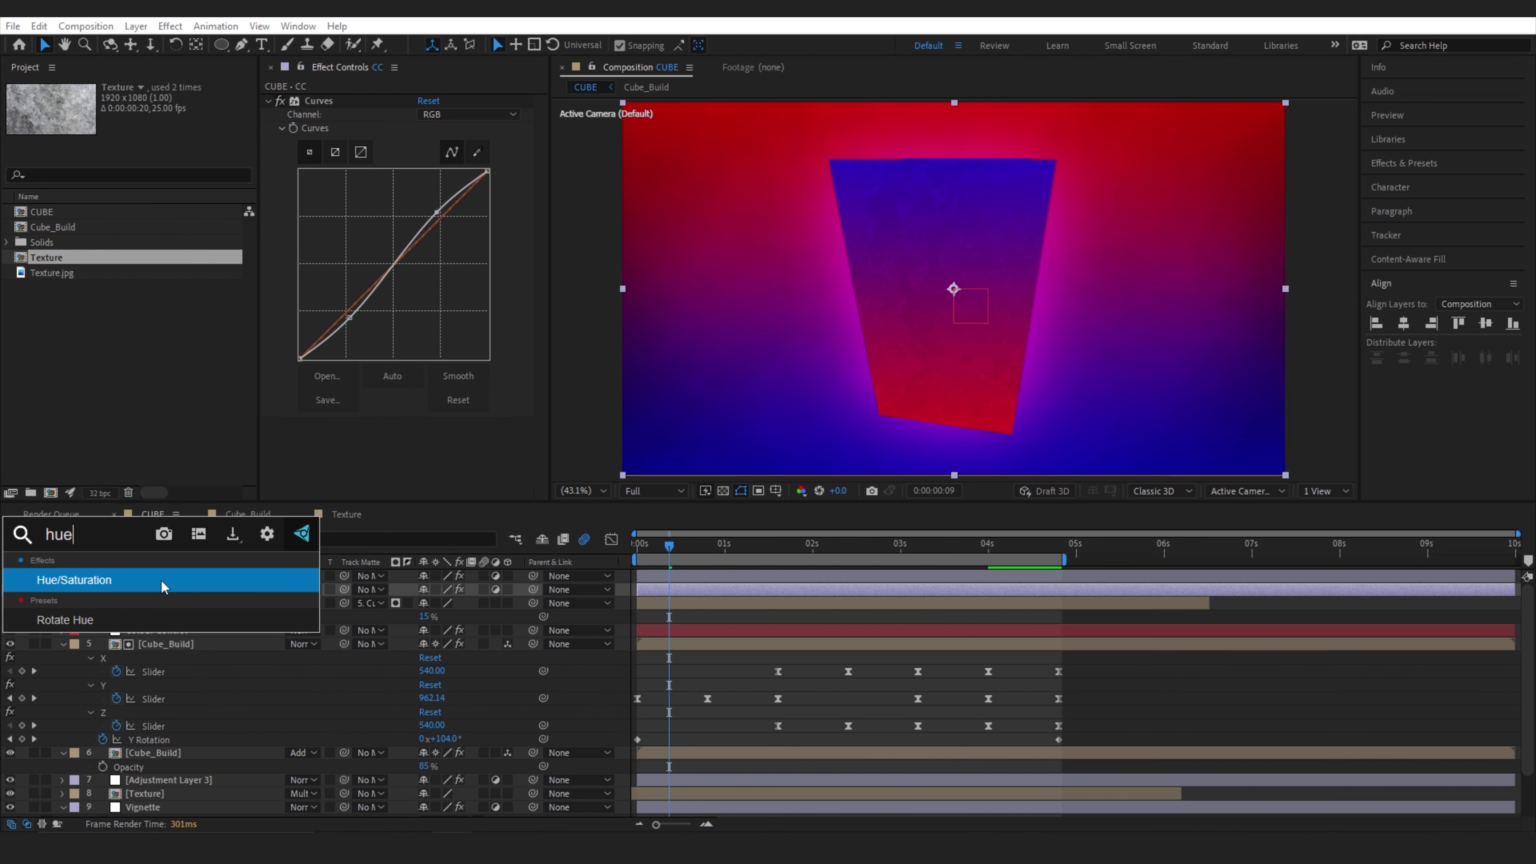
pyautogui.press('Return')
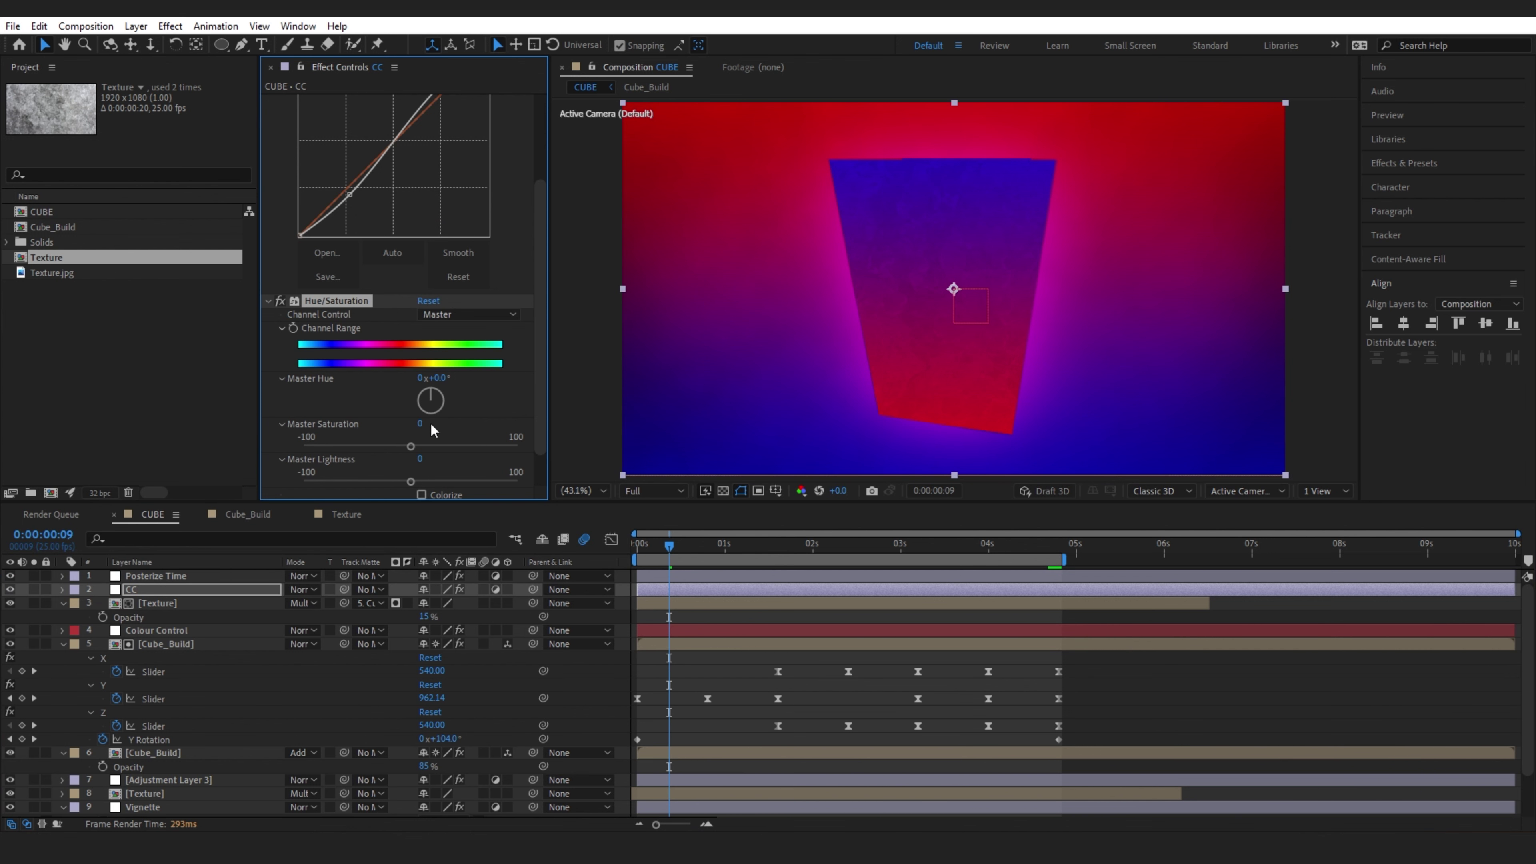
pyautogui.click(424, 425)
pyautogui.write('15')
pyautogui.press('Return')
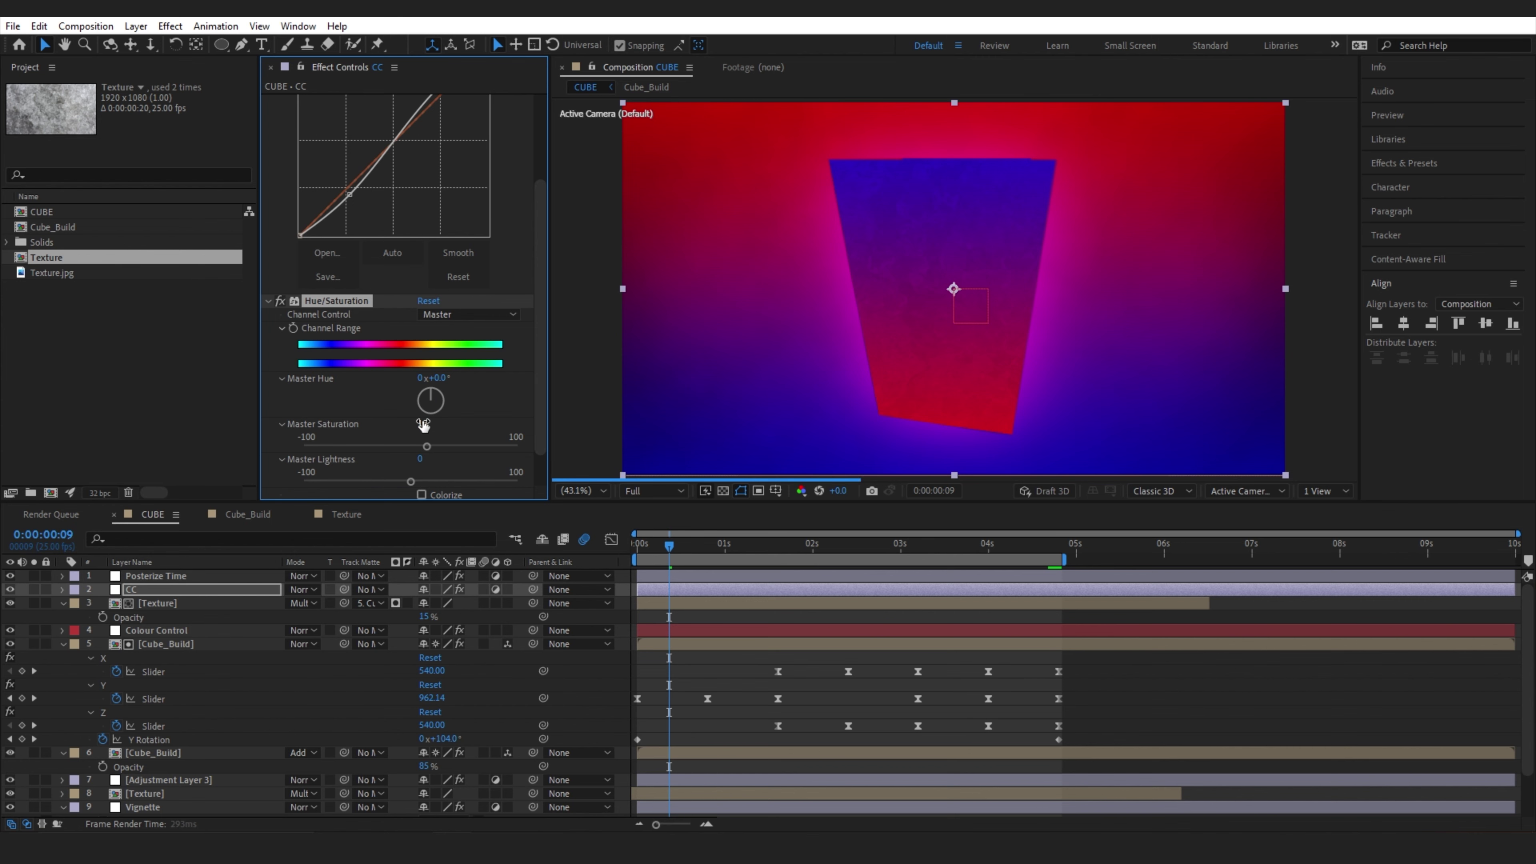
# Compare the image with the CC layer hidden and shown
pyautogui.click(10, 589)
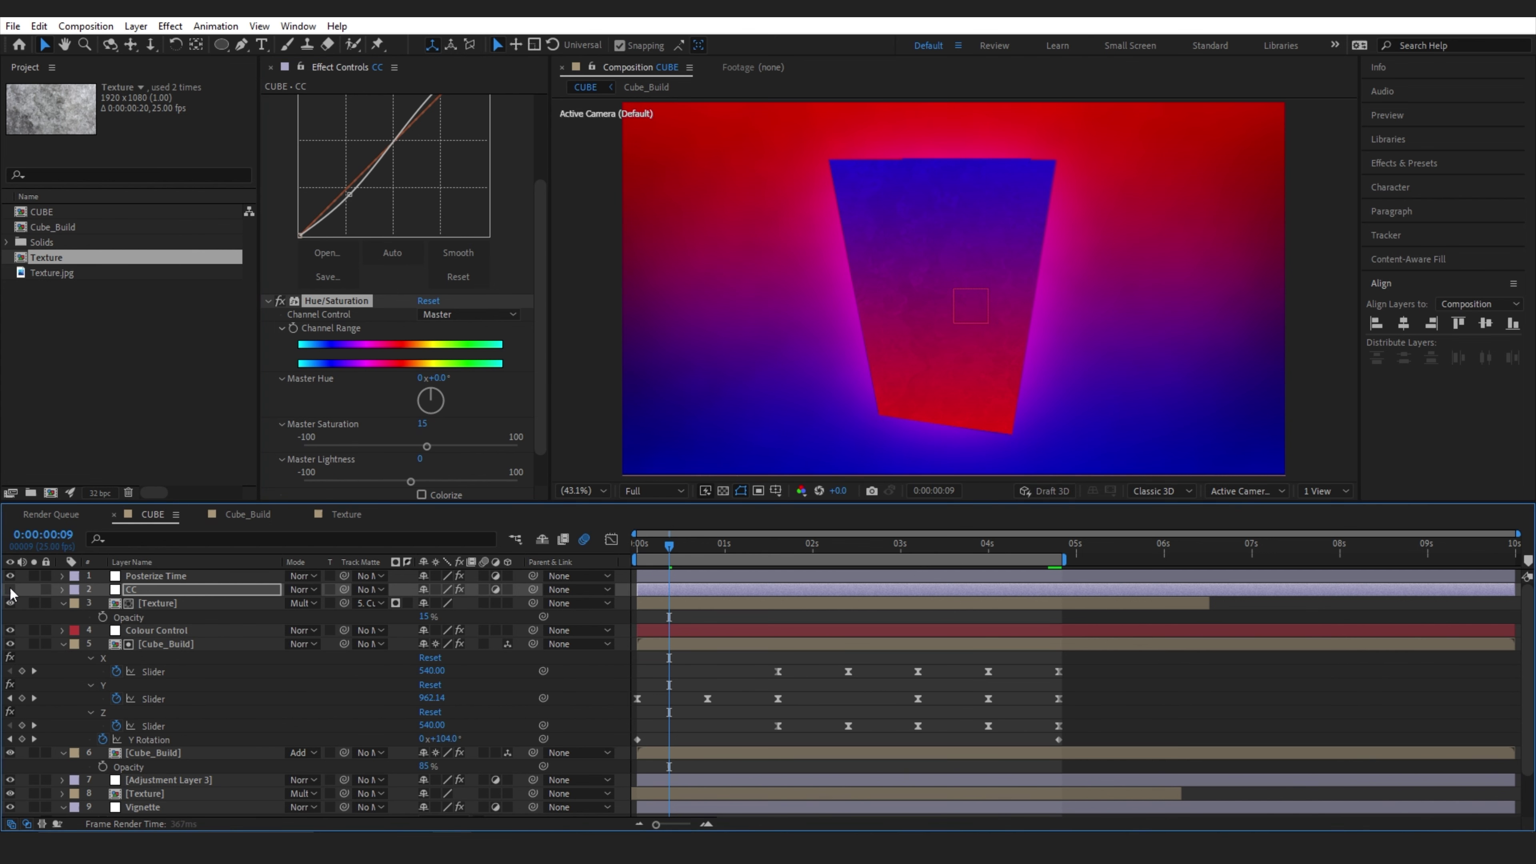
pyautogui.click(10, 589)
pyautogui.click(9, 589)
pyautogui.click(9, 590)
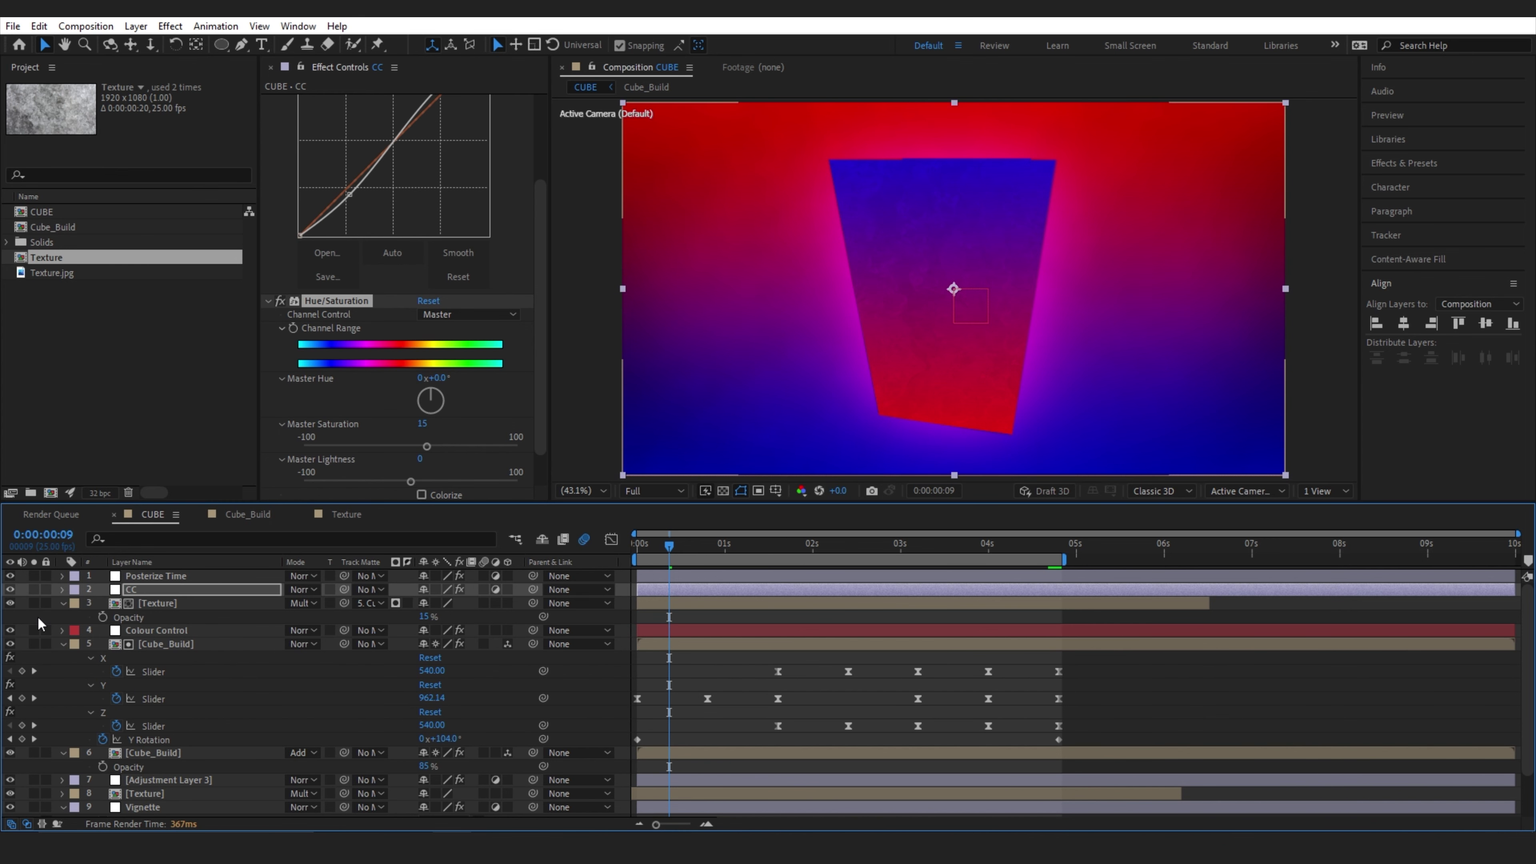
# At the first frame, add an adjustment layer directly above the CC layer and name it Grain
pyautogui.click(172, 590)
pyautogui.press('Home')
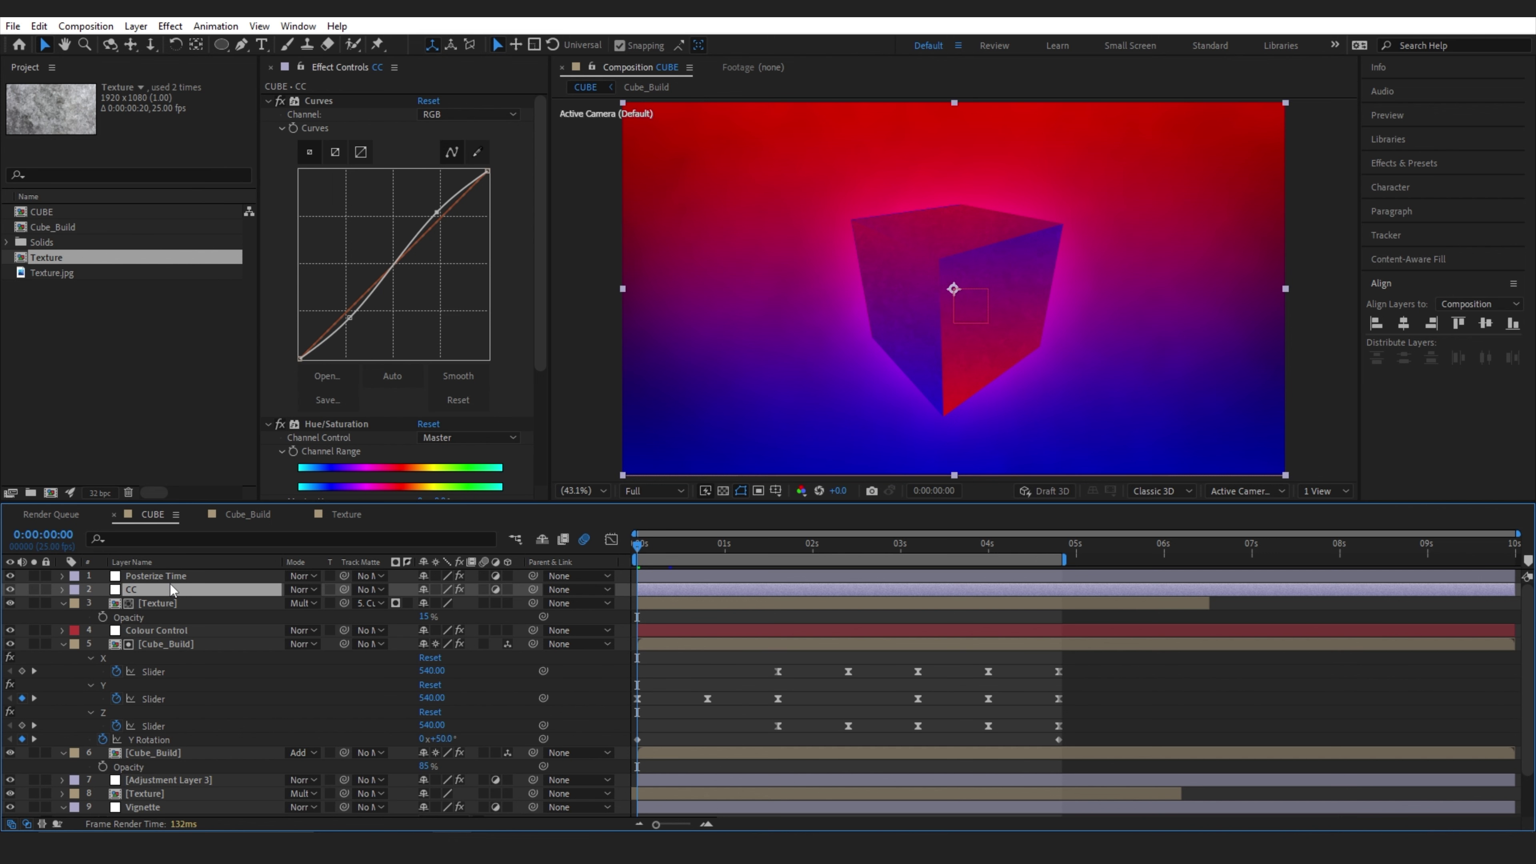
pyautogui.hotkey('ctrl', 'alt', 'y')
pyautogui.press('Return')
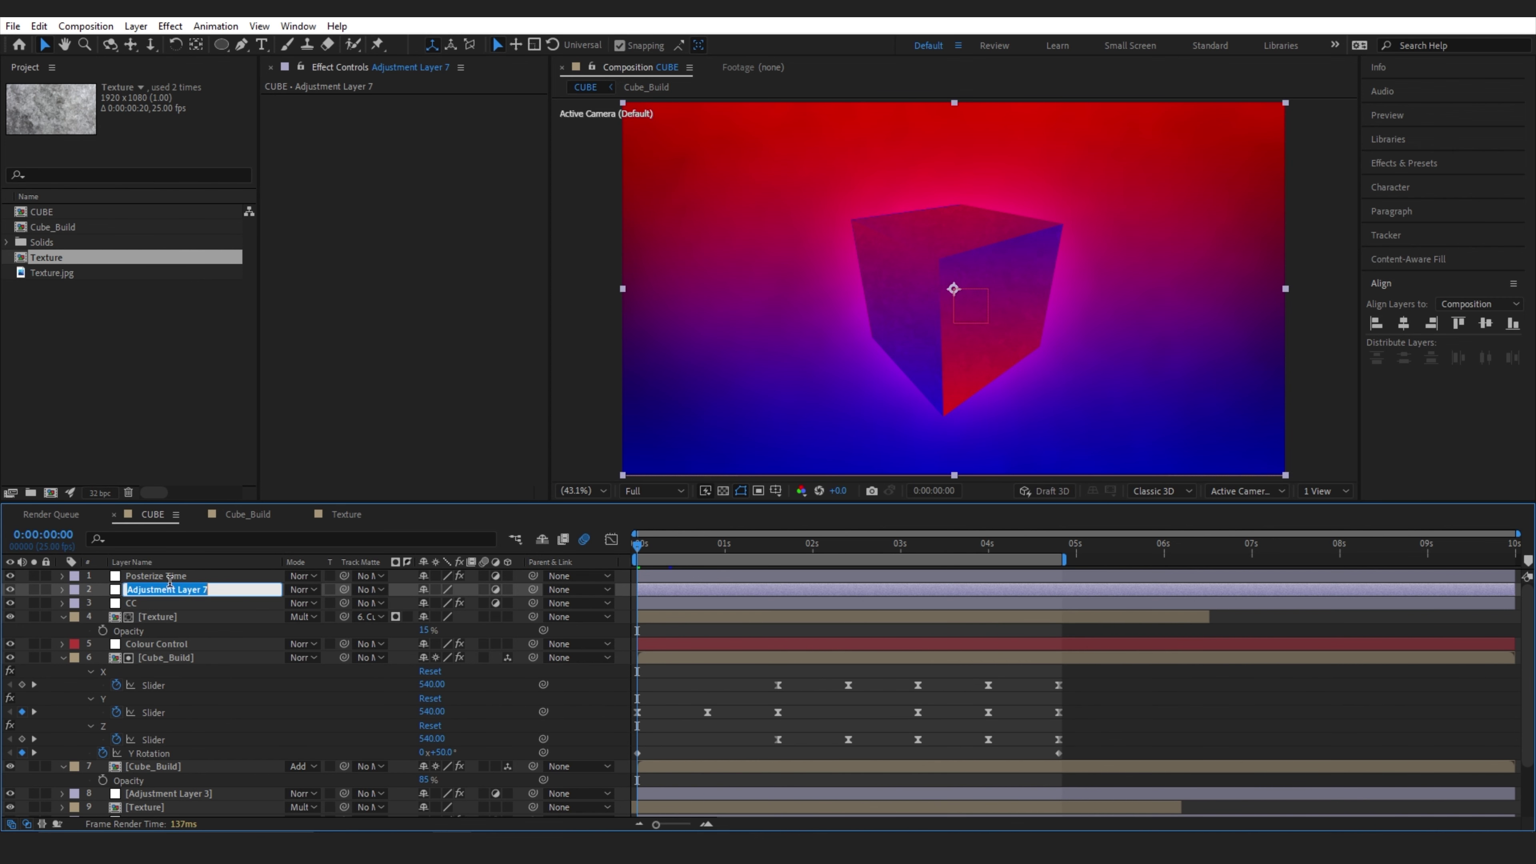
# Apply Add Grain to the Grain layer with Final Output viewing mode, intensity 0.5 and size 0.1, and play back the animation
pyautogui.hotkey('ctrl', 'space')
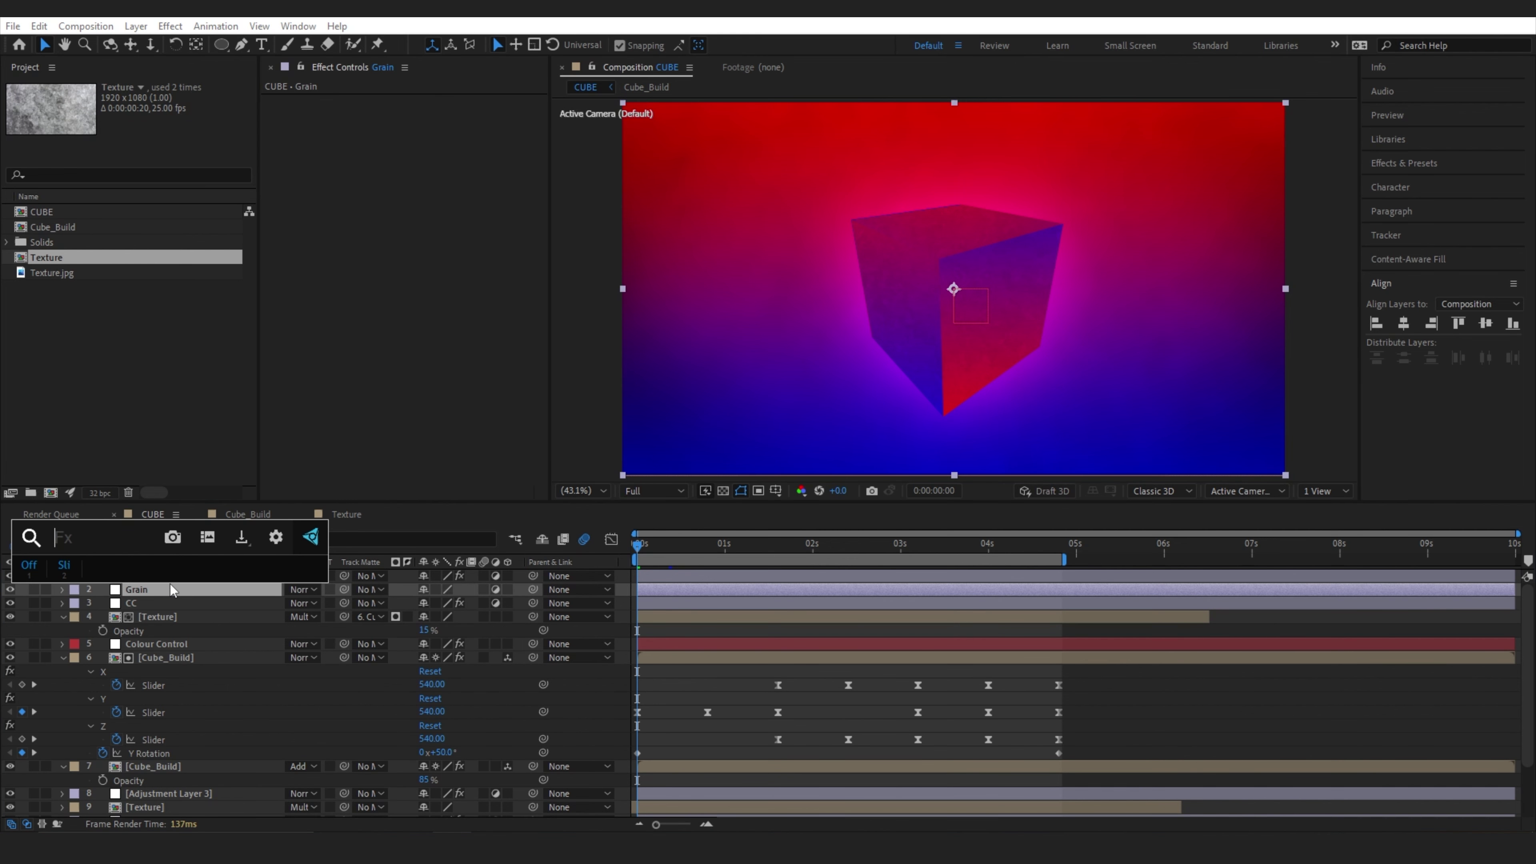
pyautogui.write('add')
pyautogui.press('Return')
pyautogui.click(460, 114)
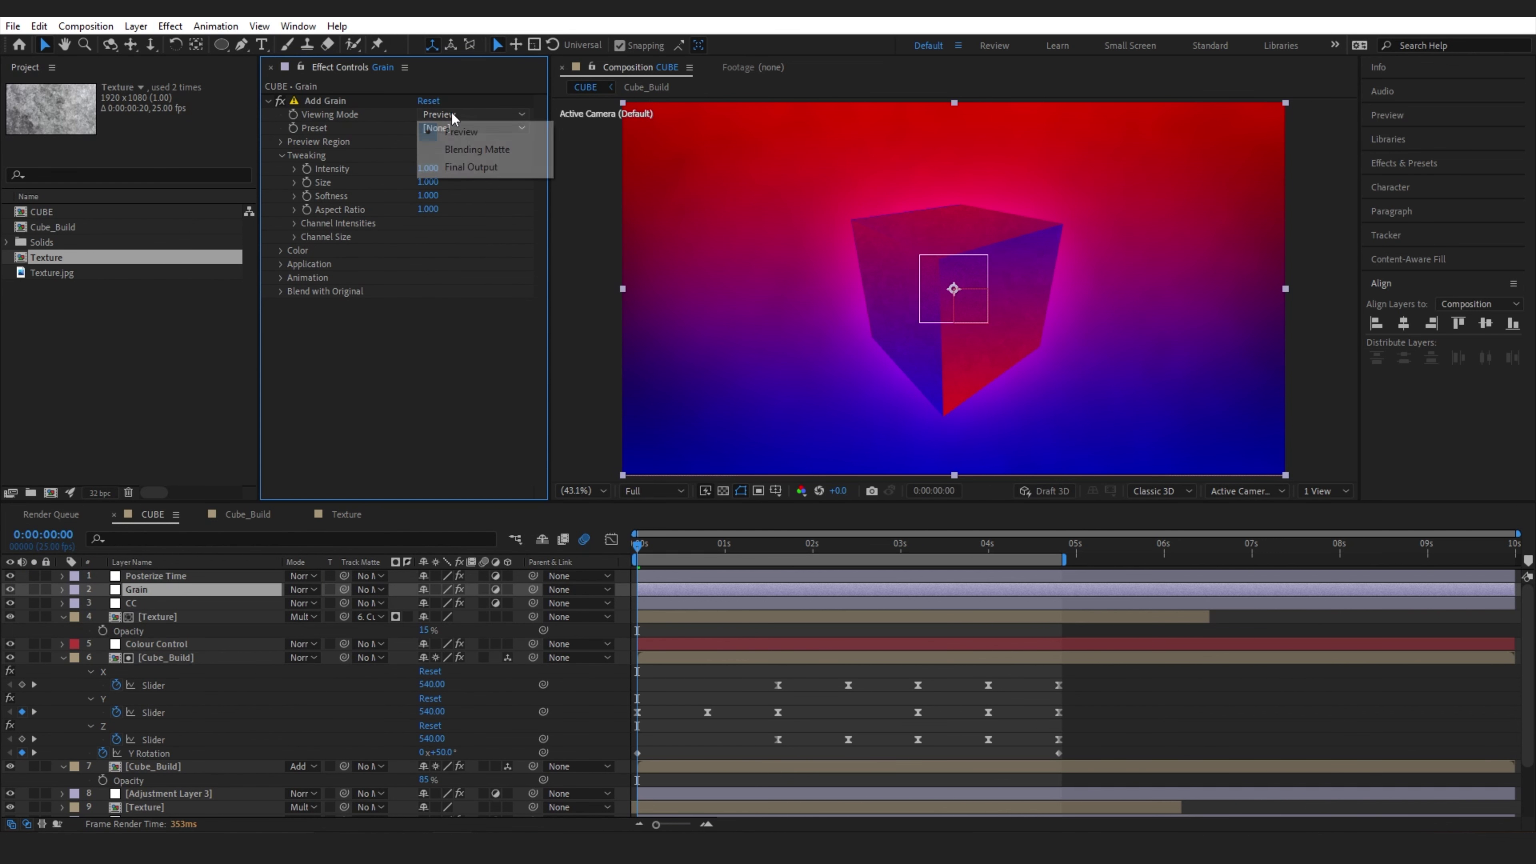
pyautogui.click(471, 167)
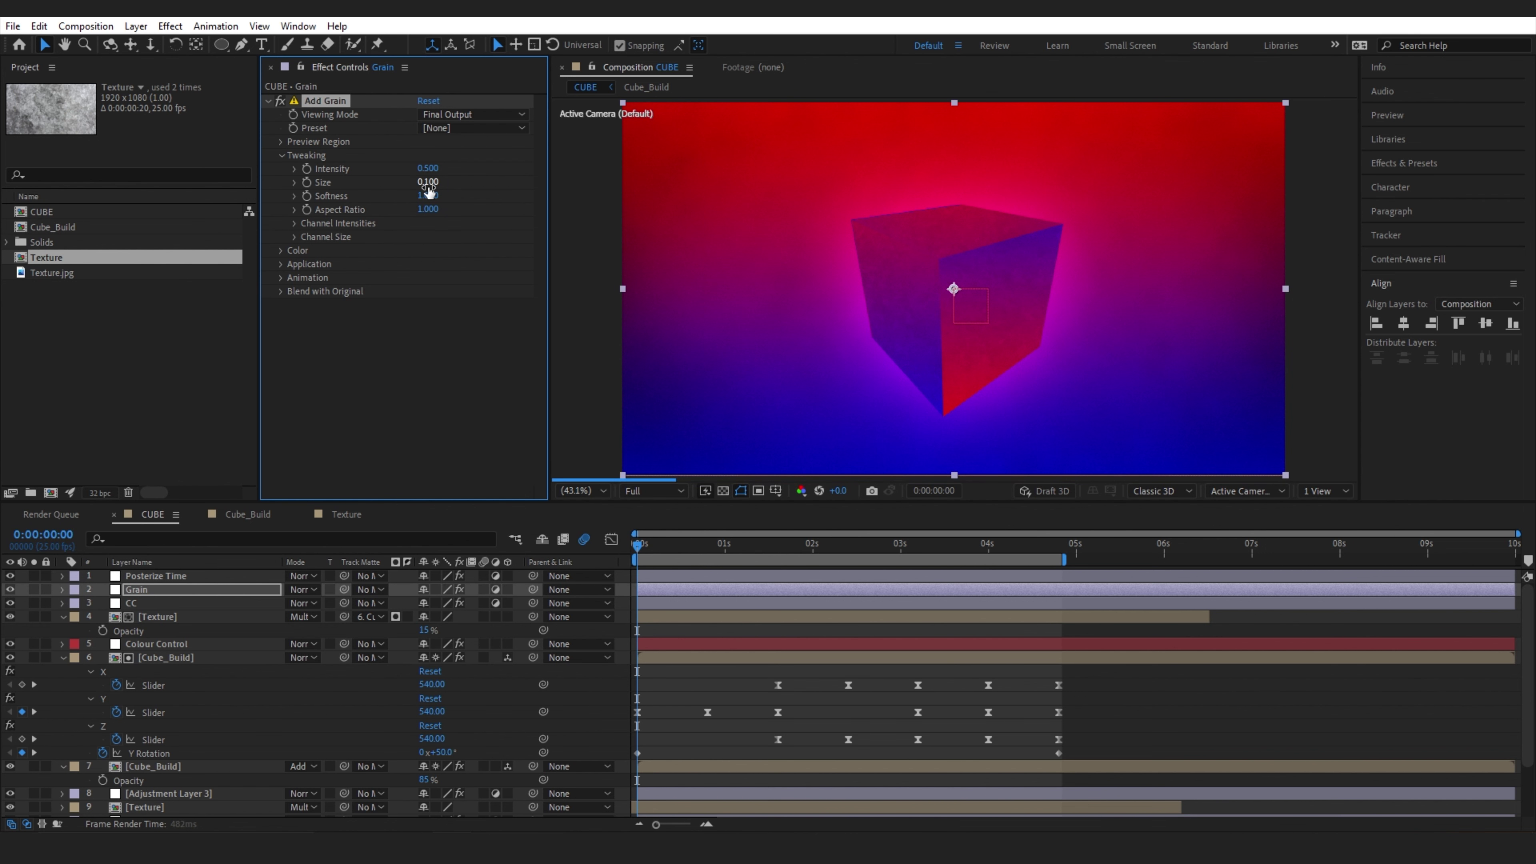
pyautogui.press('space')
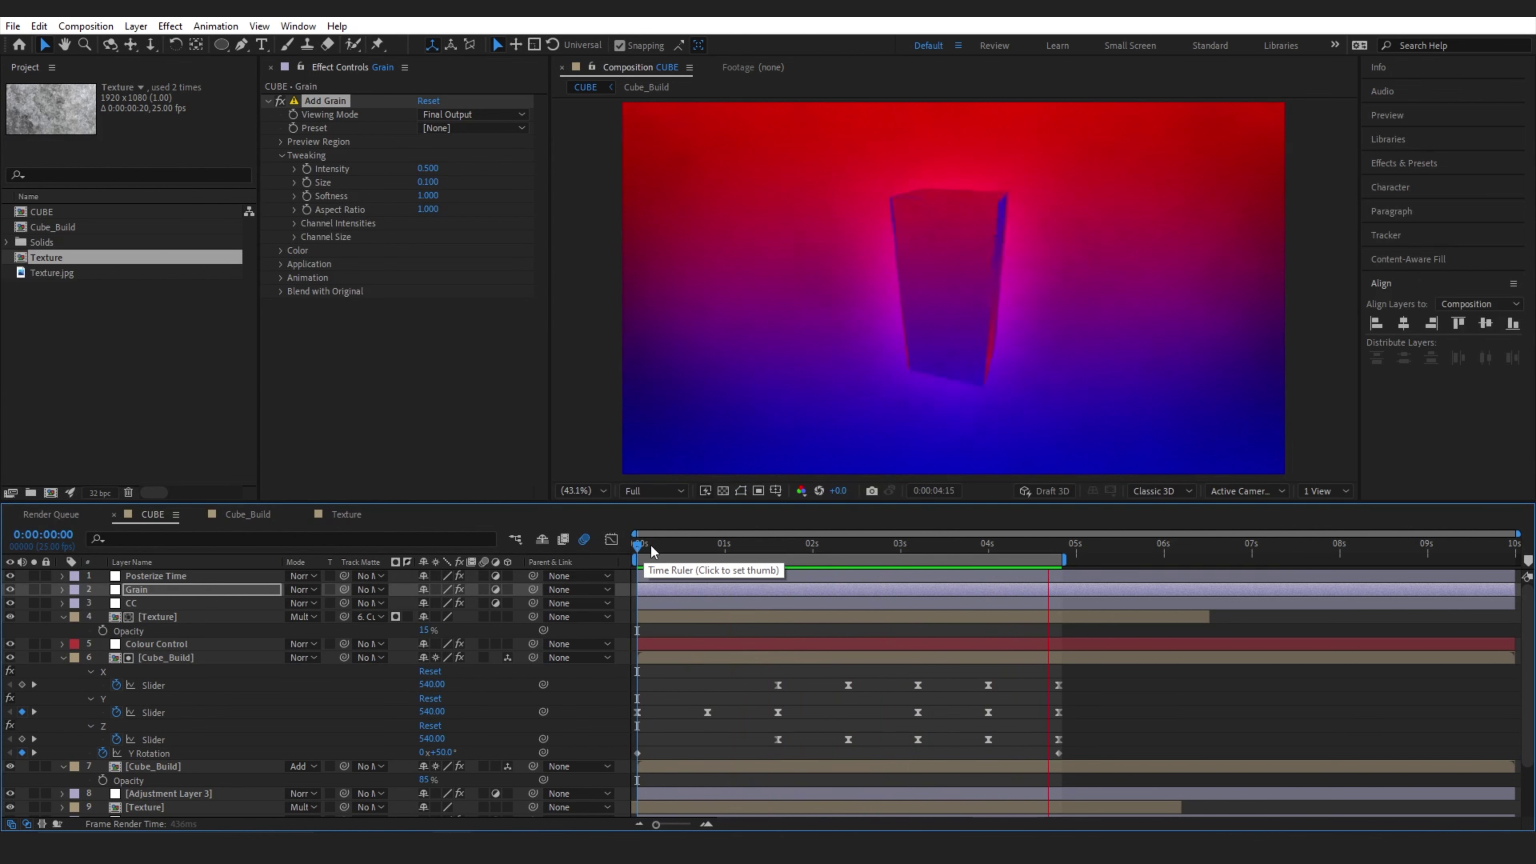
pyautogui.press('space')
# Move the Colour Control layer to the top of the layer stack and set Colour 1 to yellow FFD800
pyautogui.moveTo(201, 649); pyautogui.dragTo(173, 591)
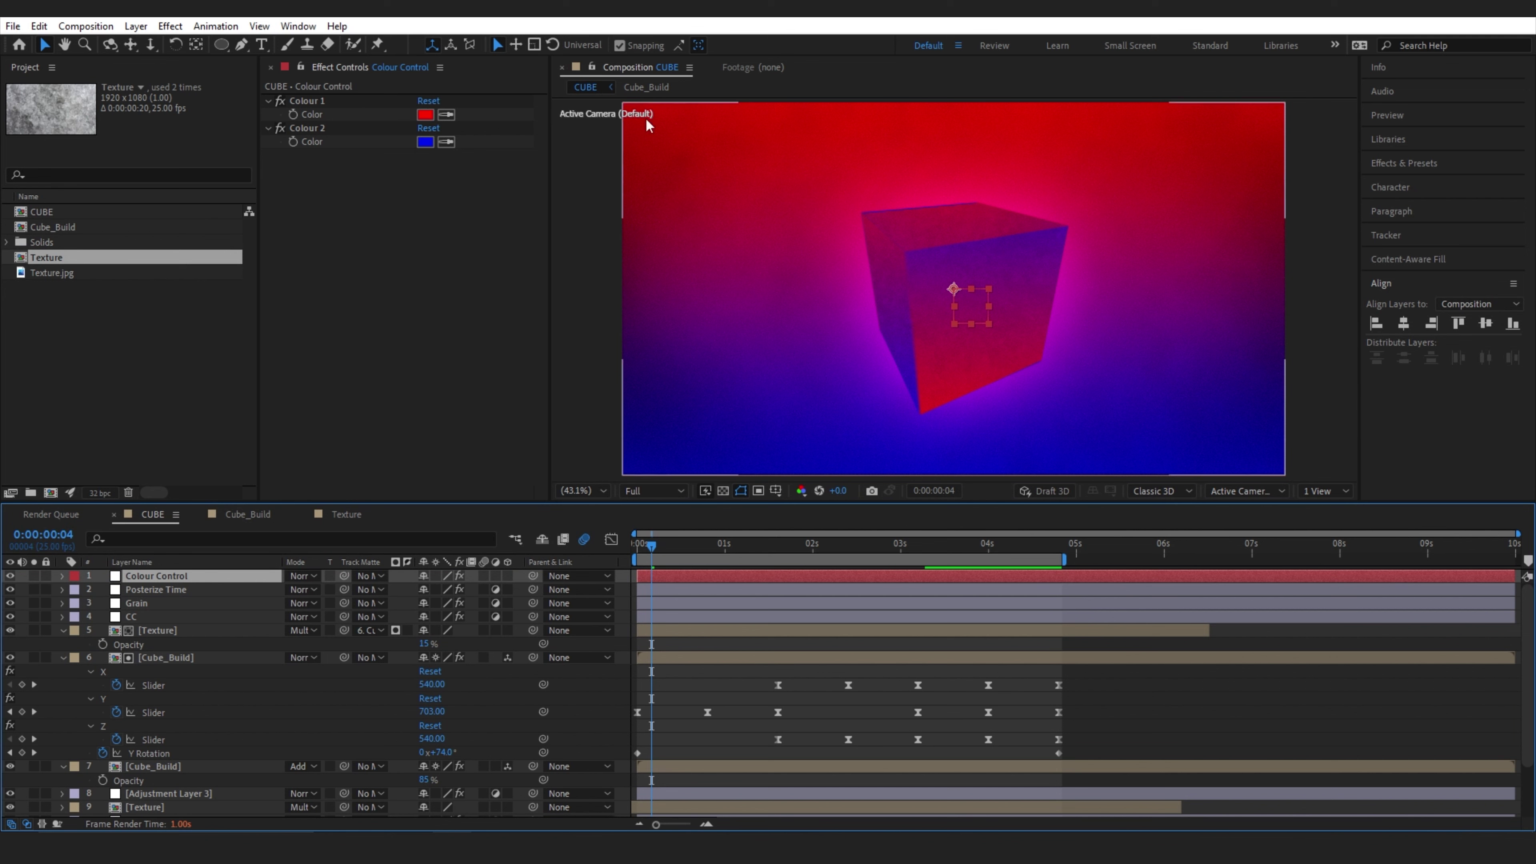
pyautogui.click(425, 114)
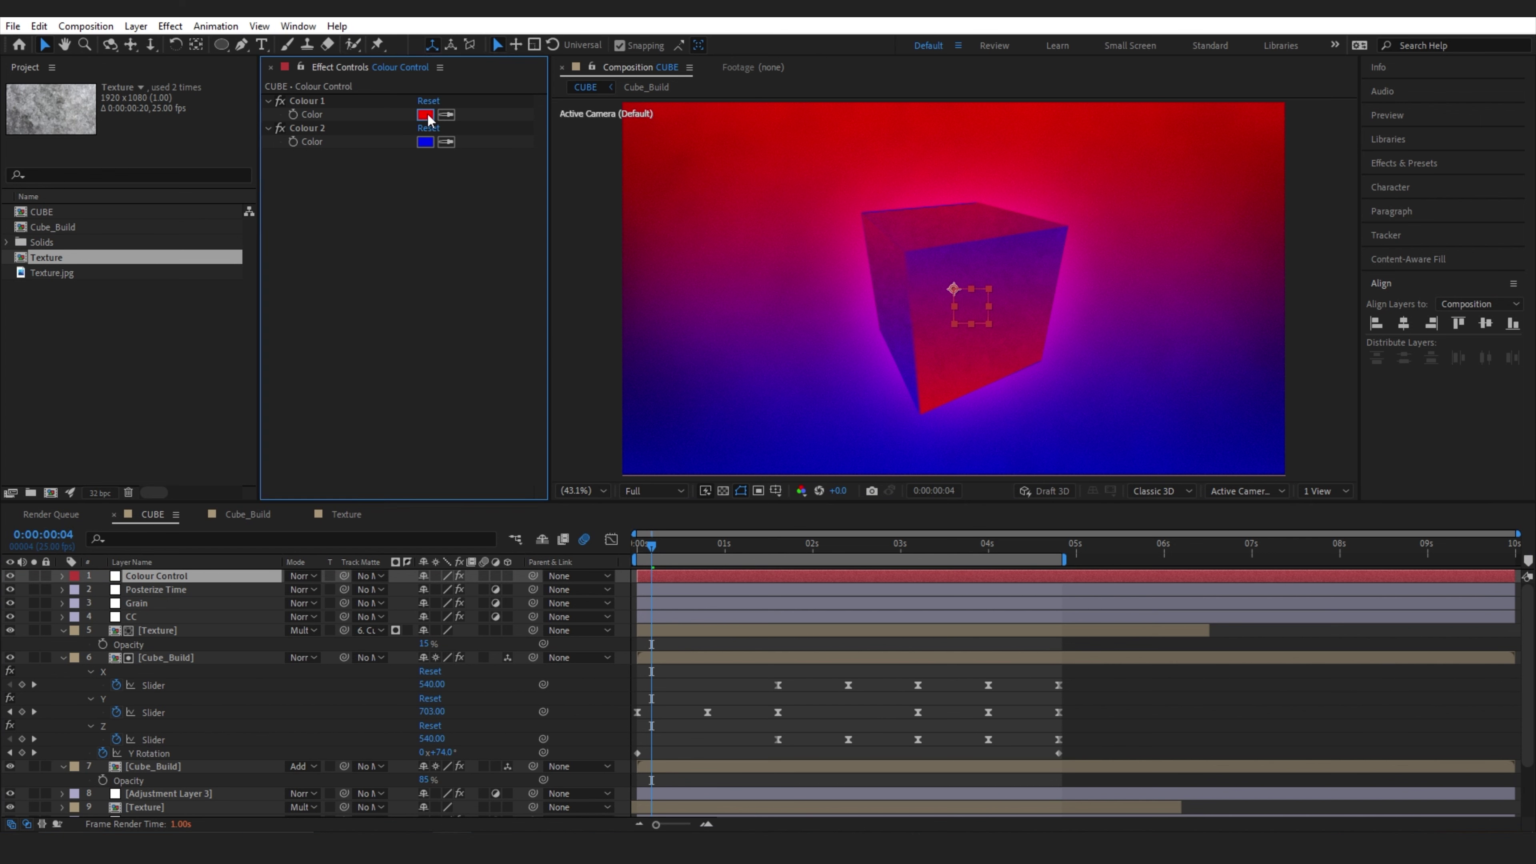
pyautogui.click(643, 465)
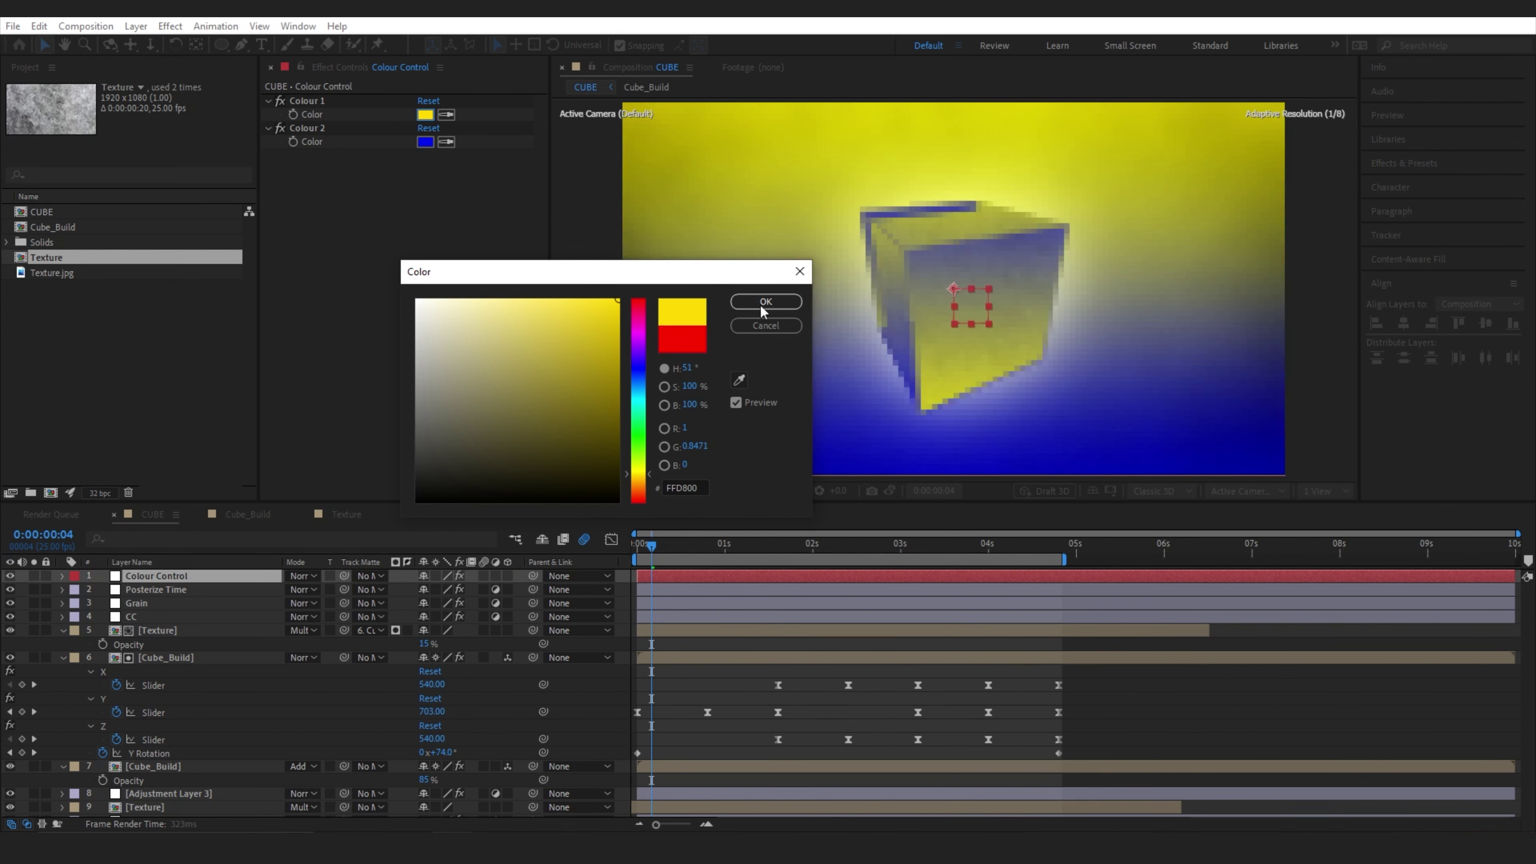
pyautogui.click(766, 301)
# Set Colour 2 of the Colour Control layer to dark purple 560375 and play back the animation
pyautogui.click(425, 142)
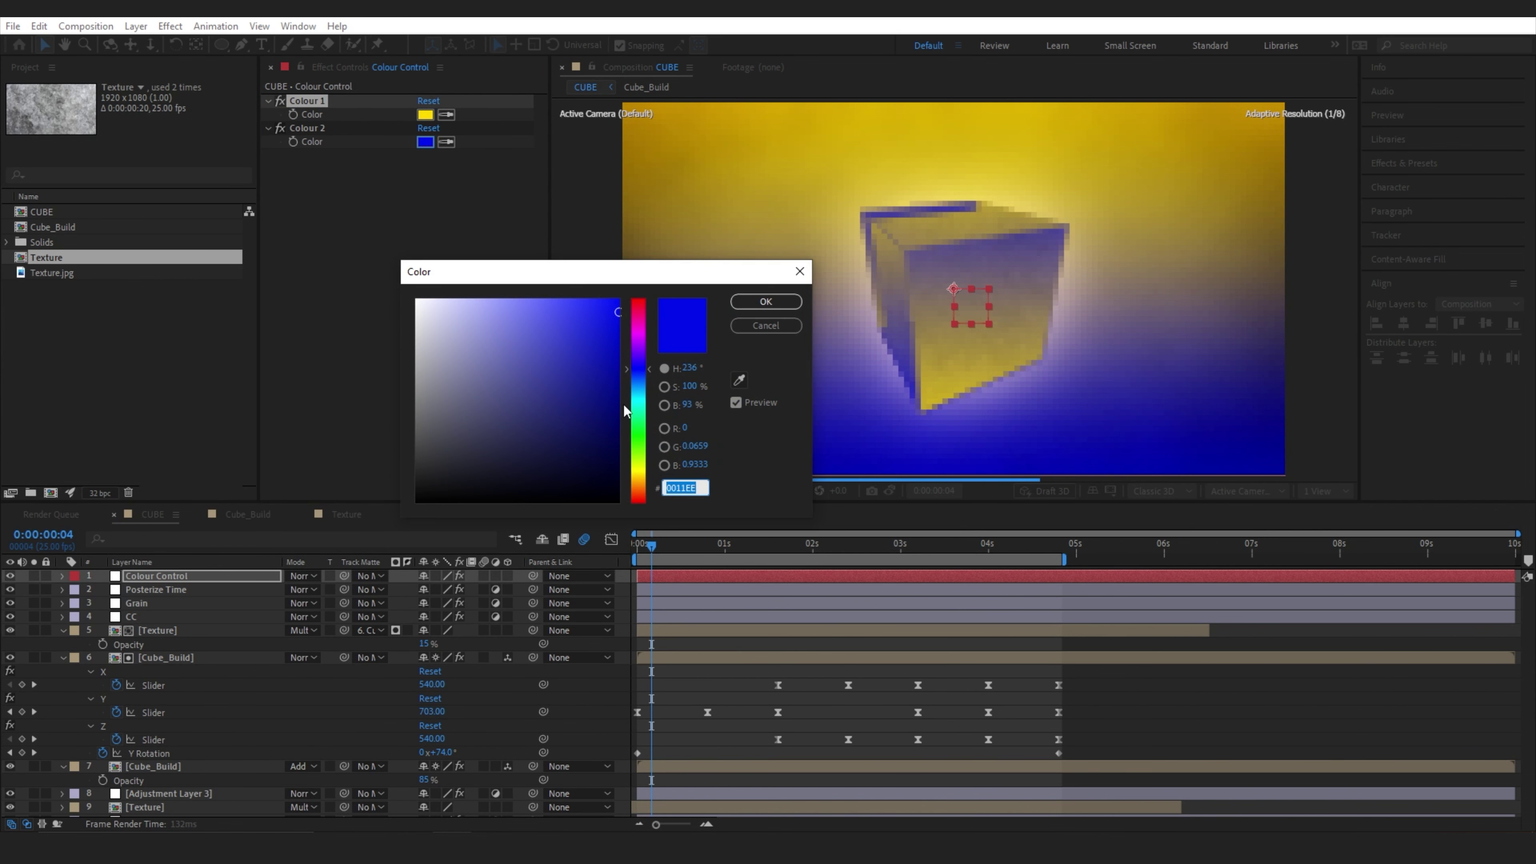
pyautogui.click(638, 342)
pyautogui.click(606, 445)
pyautogui.click(605, 433)
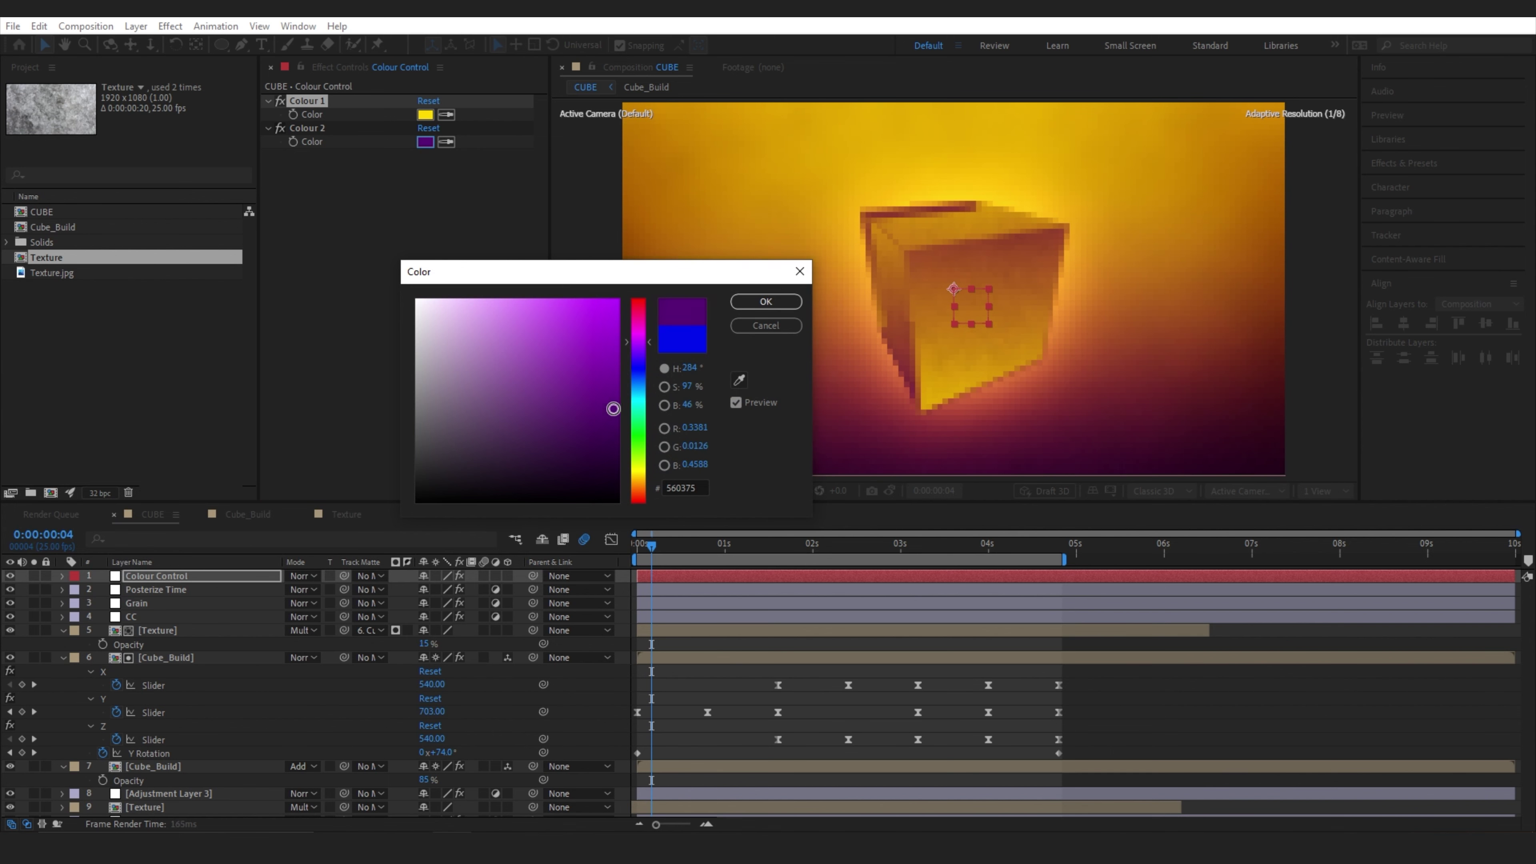
pyautogui.press('Return')
pyautogui.press('space')
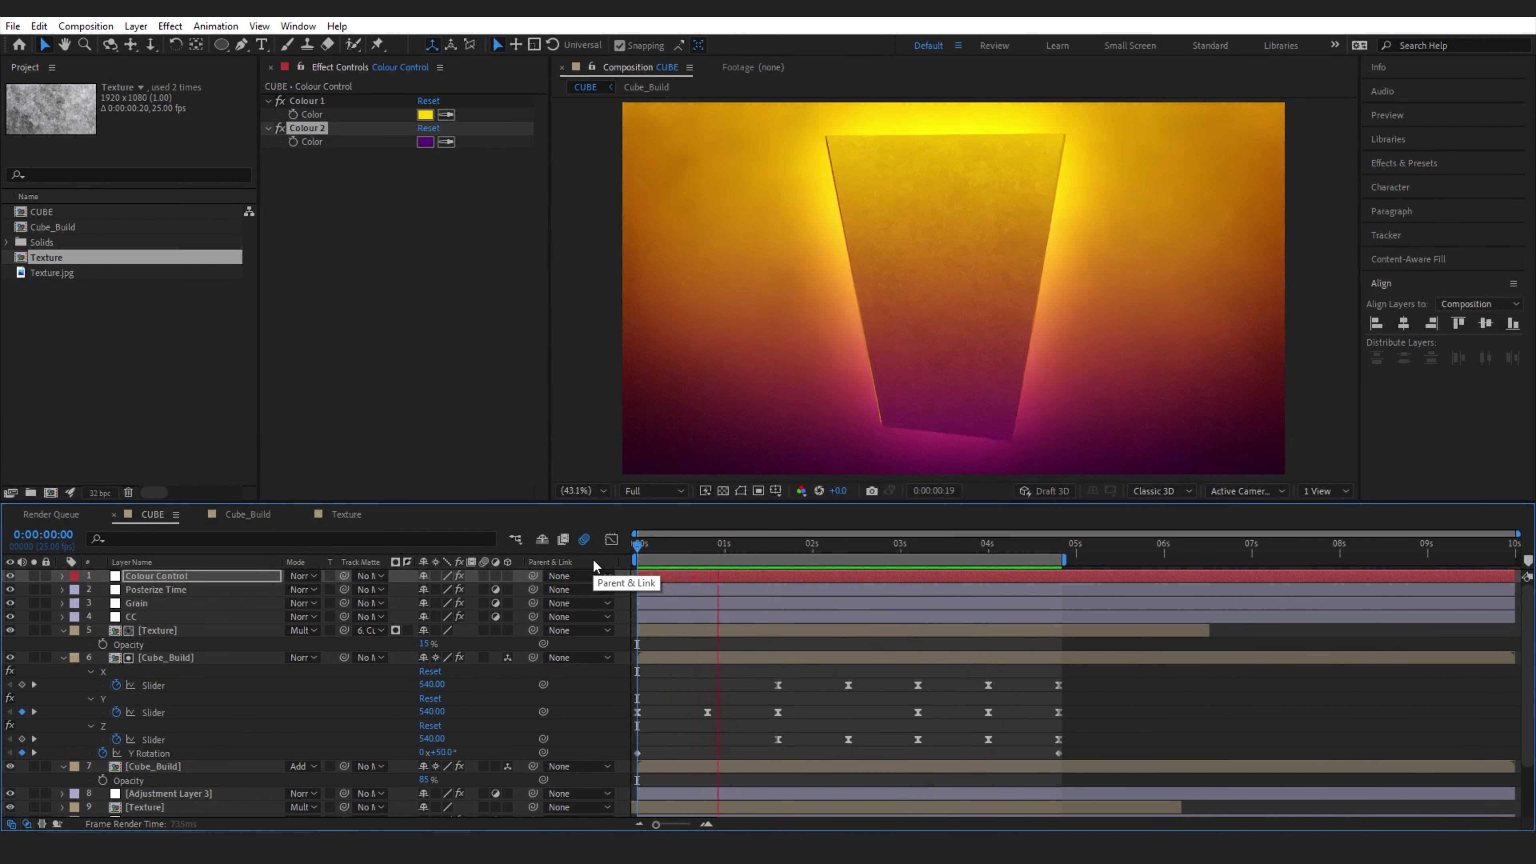